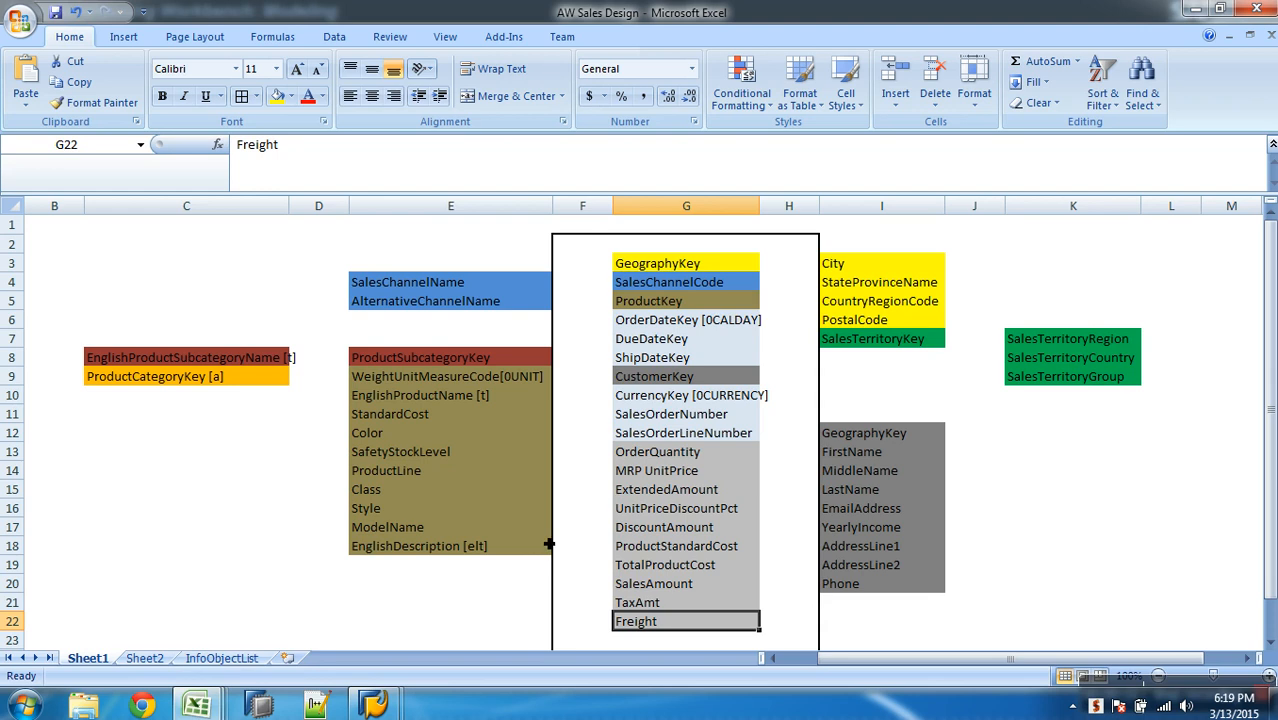
Review the technical names and descriptions of all objects on the InfoObjectList sheet
click(234, 659)
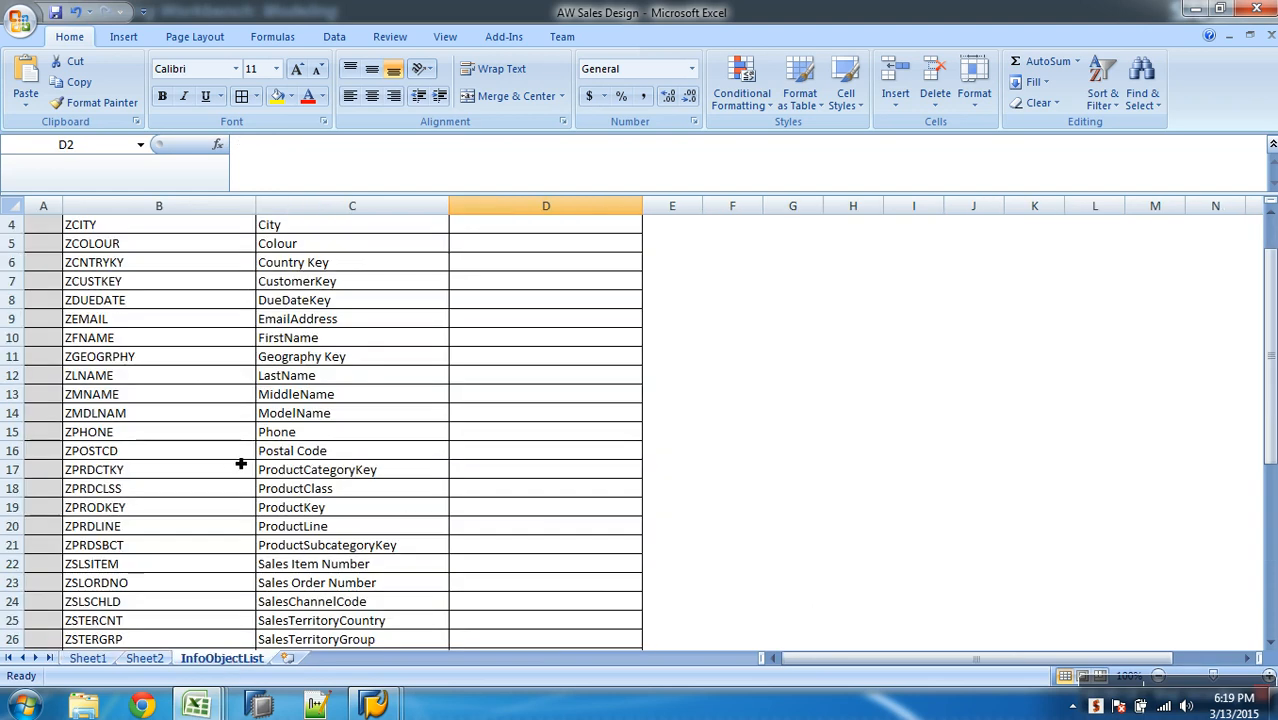
scroll(248, 440, up, 1)
scroll(245, 438, down, 5)
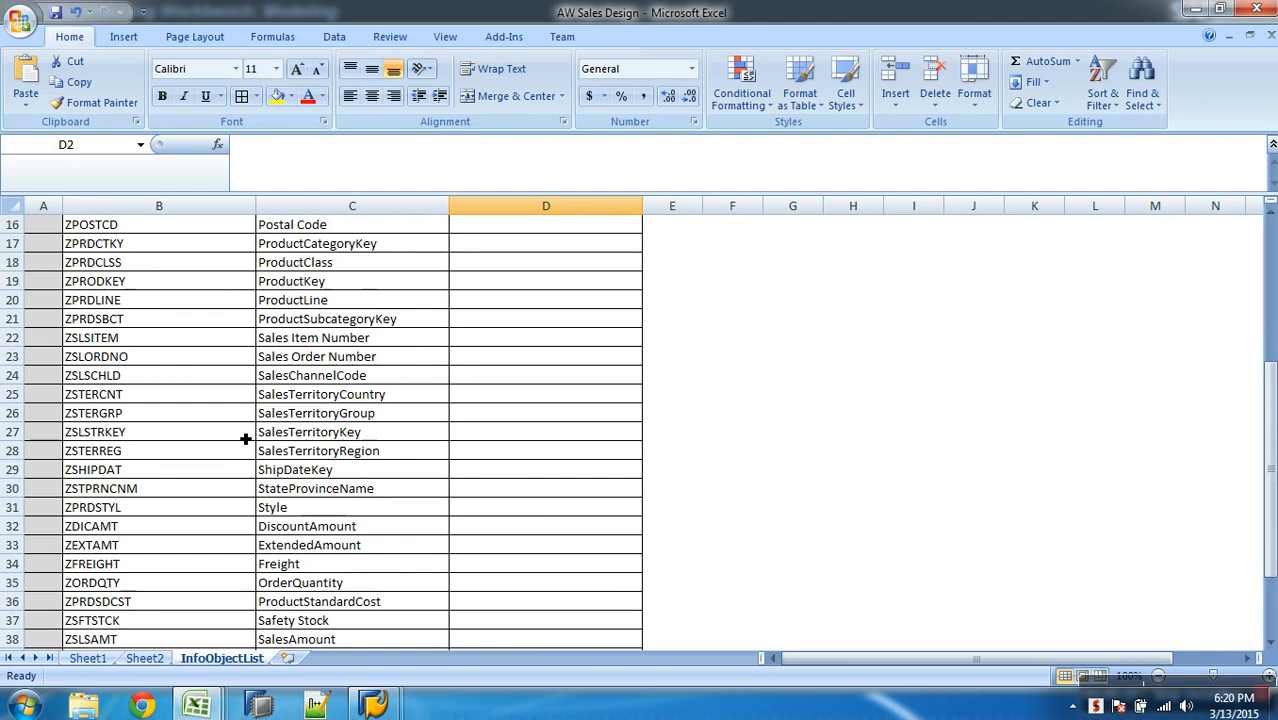
scroll(245, 438, down, 3)
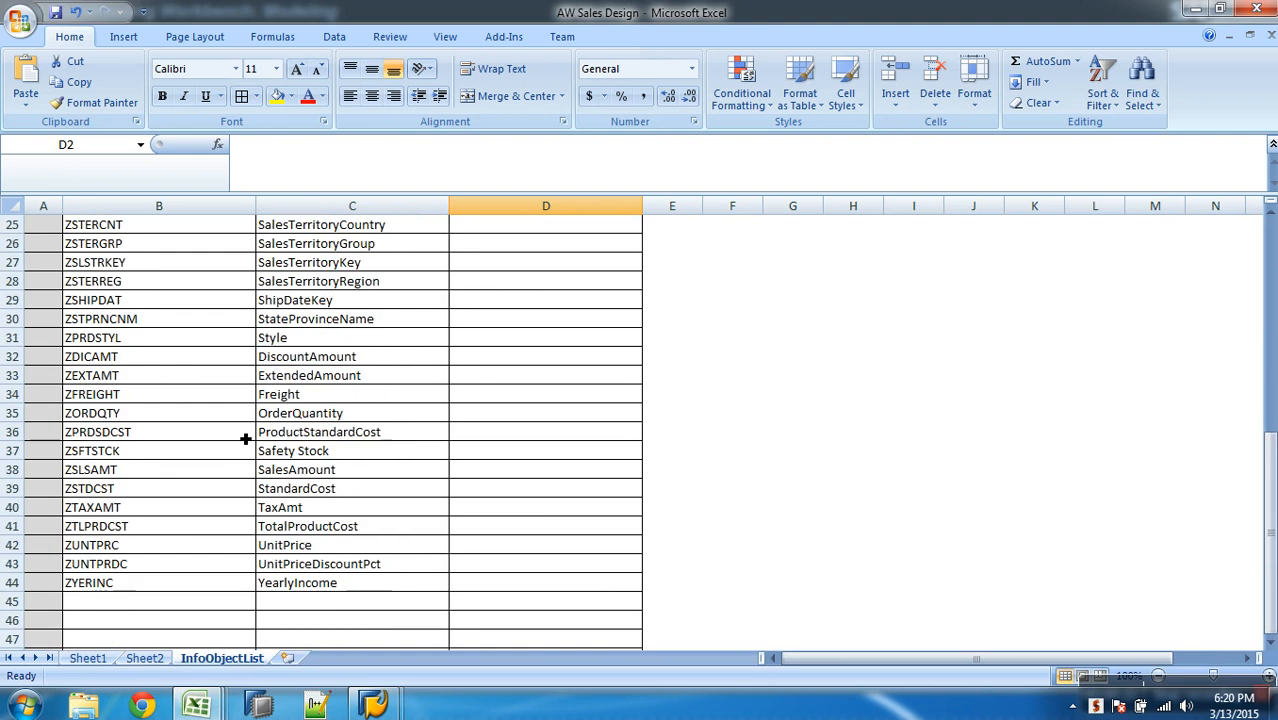
Switch to the SAP Data Warehousing Workbench and examine the AddressLine1 characteristic's data type, length and lowercase setting
mouse_move(373, 700)
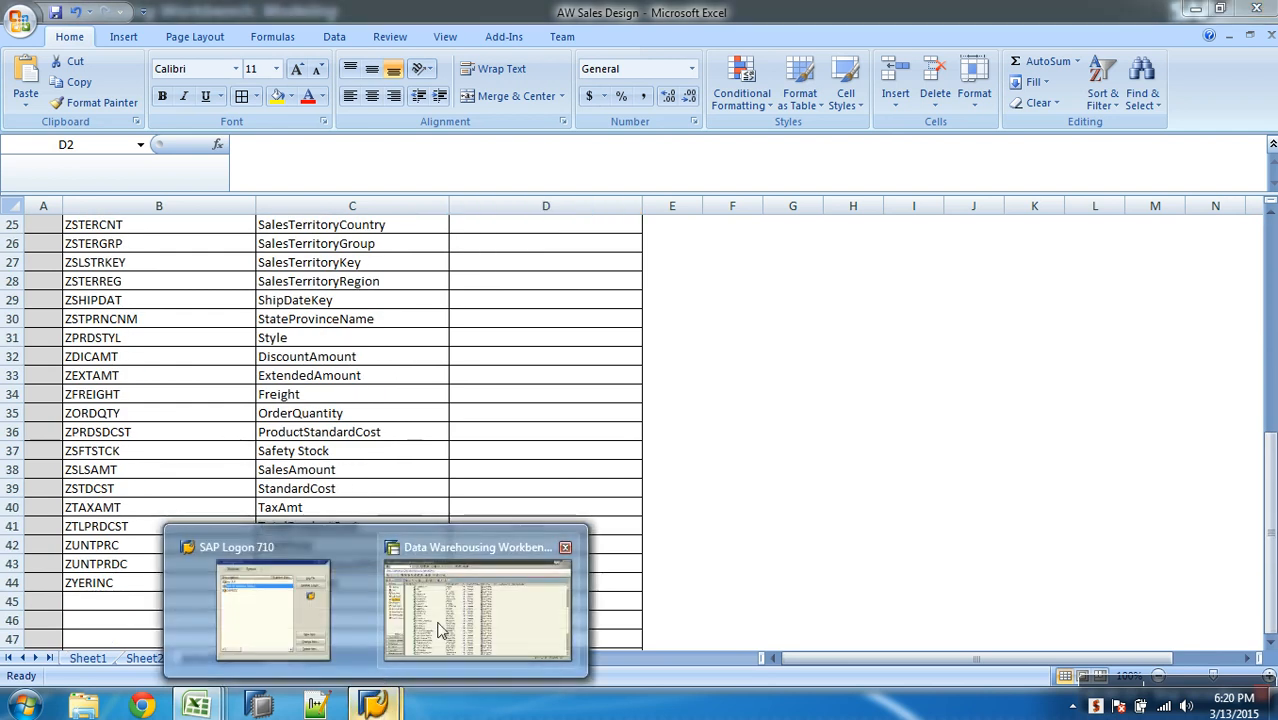
click(465, 622)
scroll(428, 398, up, 2)
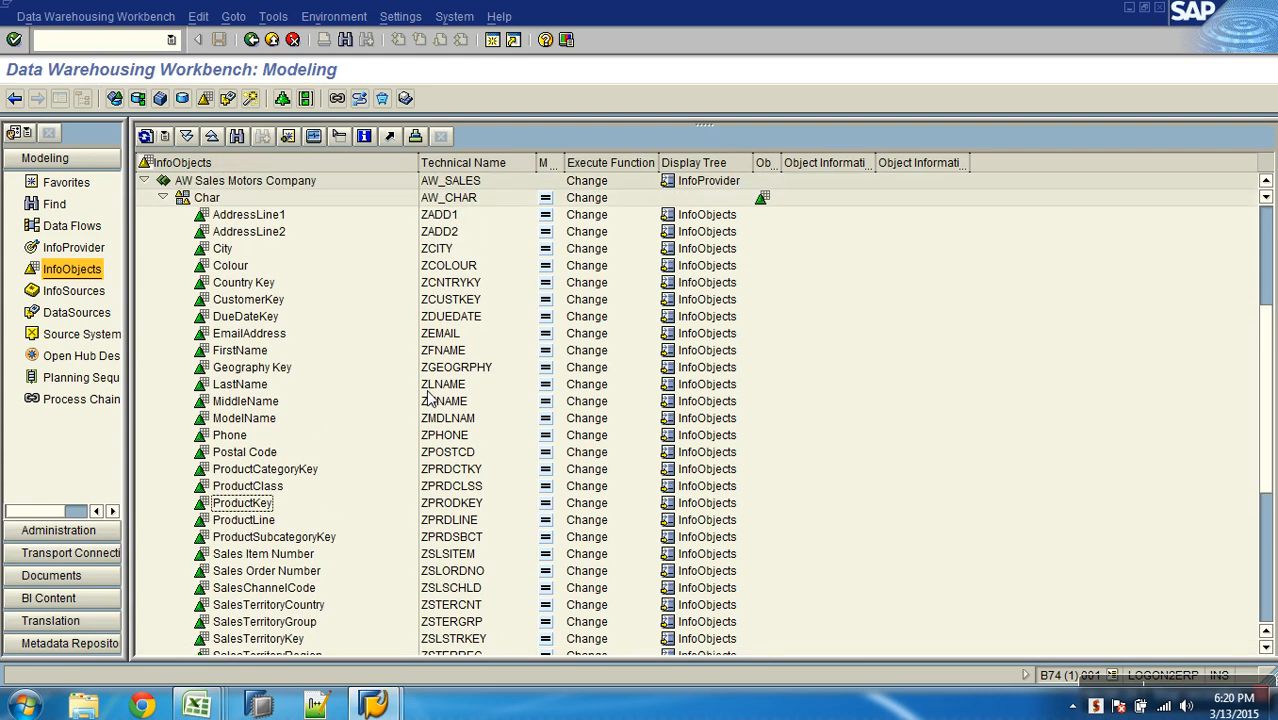
double_click(258, 215)
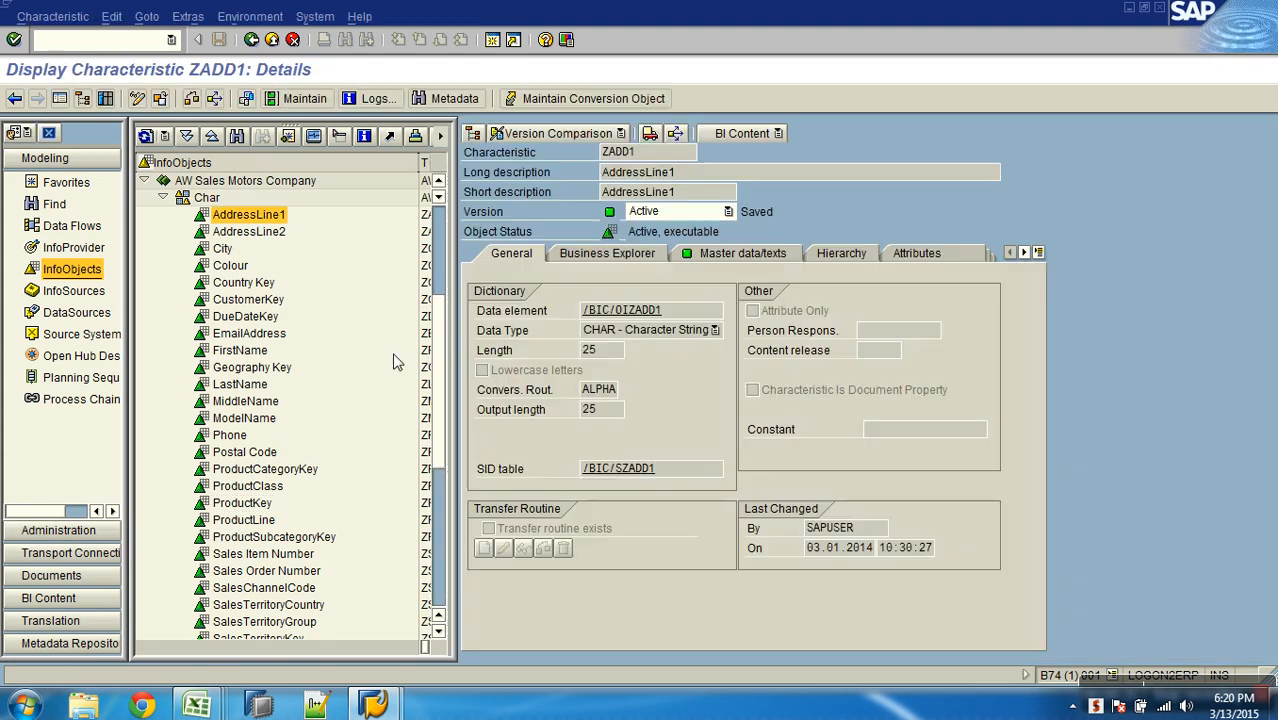
click(620, 356)
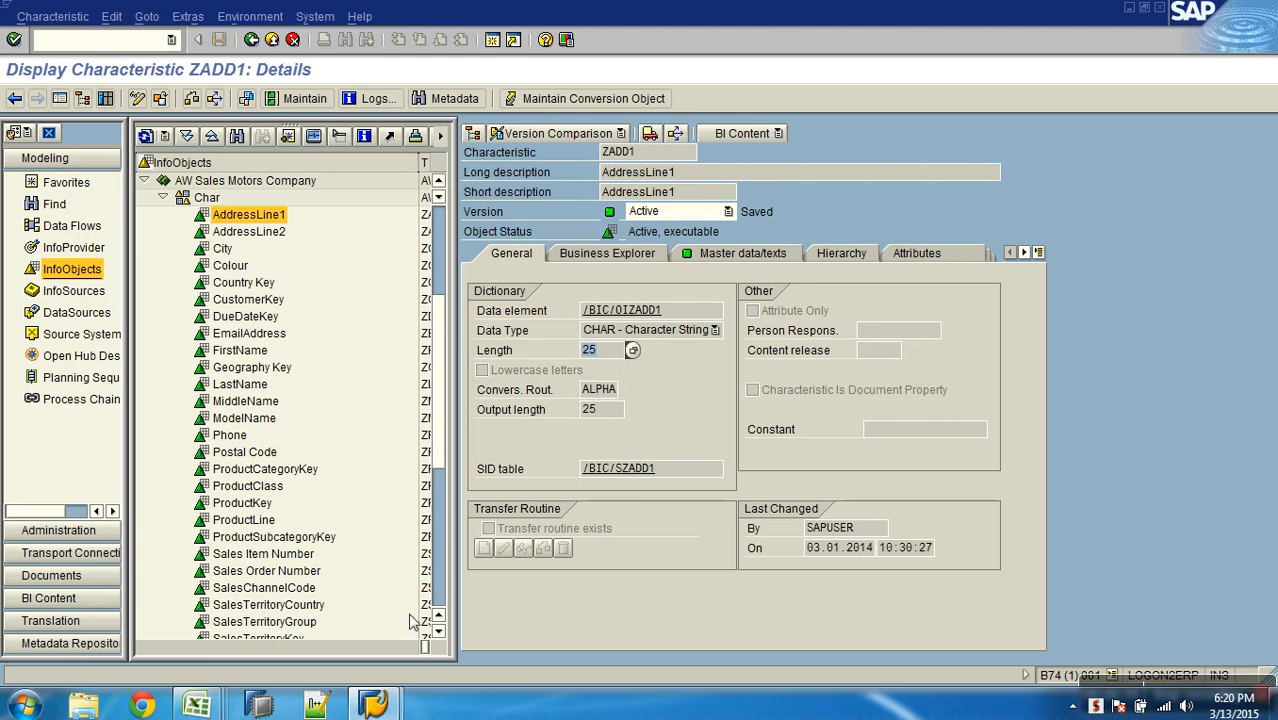
Allow lowercase letters for the AddressLine1 characteristic and activate it
click(138, 101)
click(482, 370)
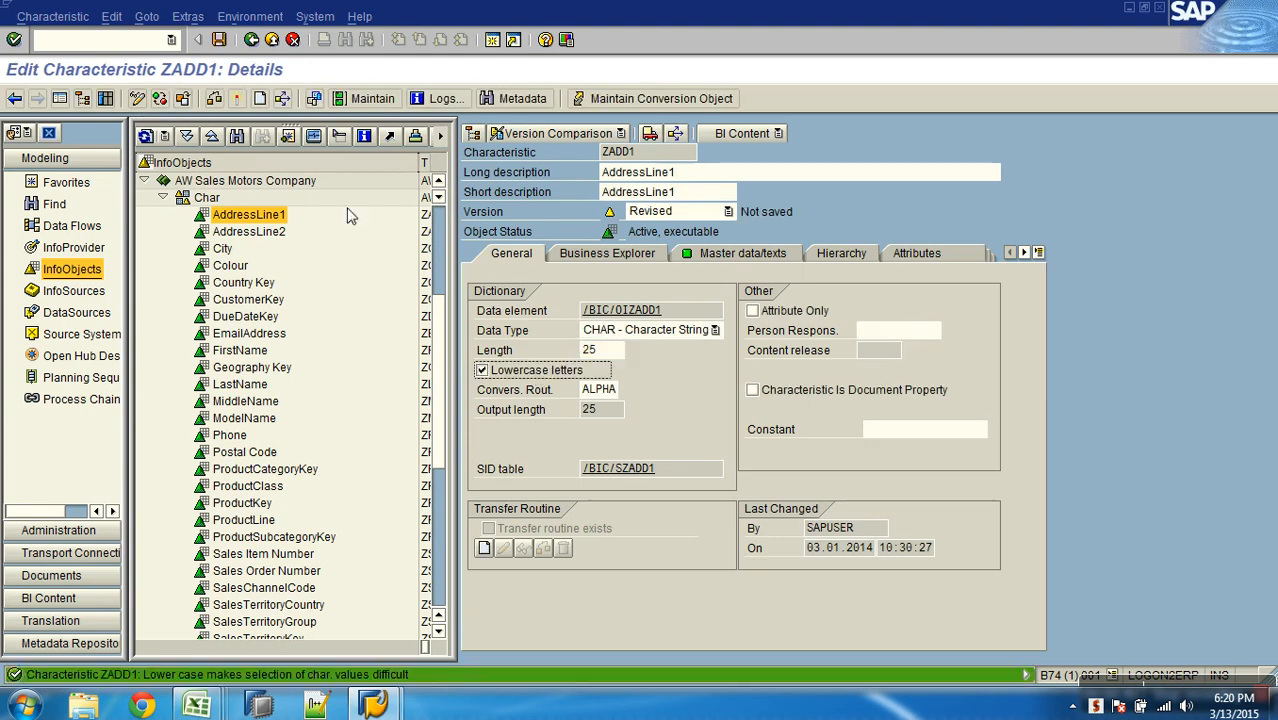
click(238, 100)
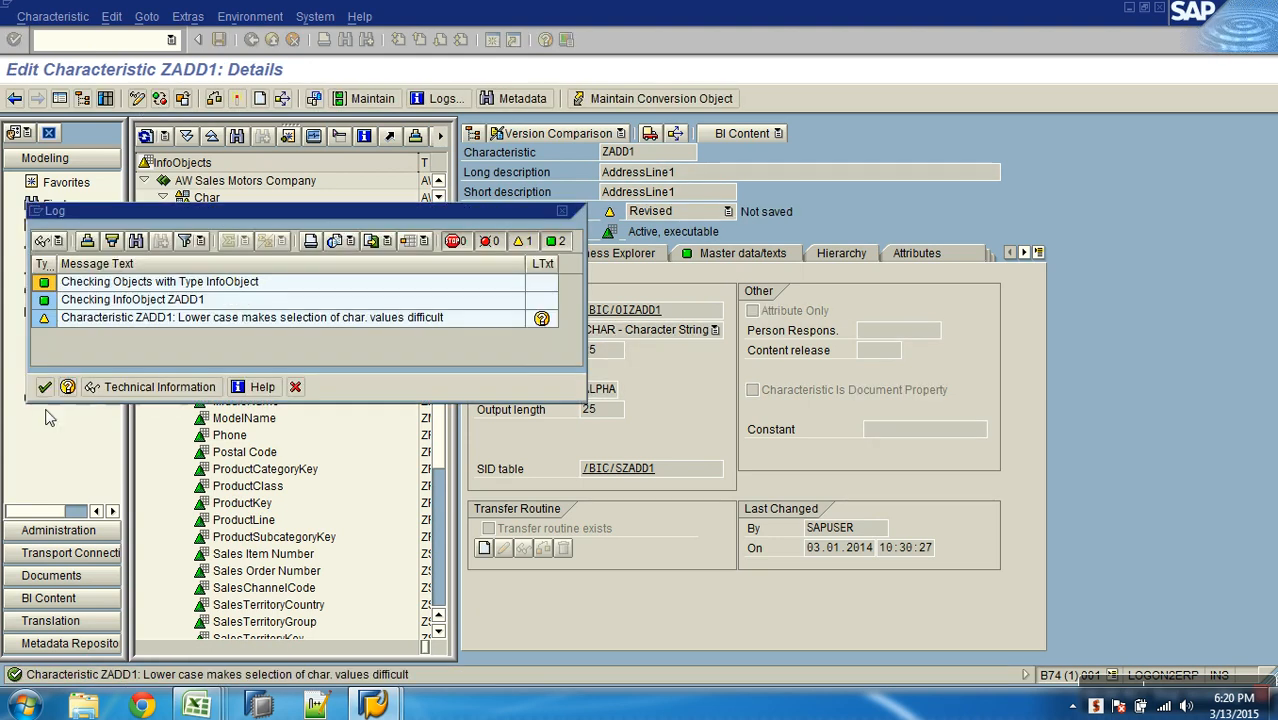
click(45, 387)
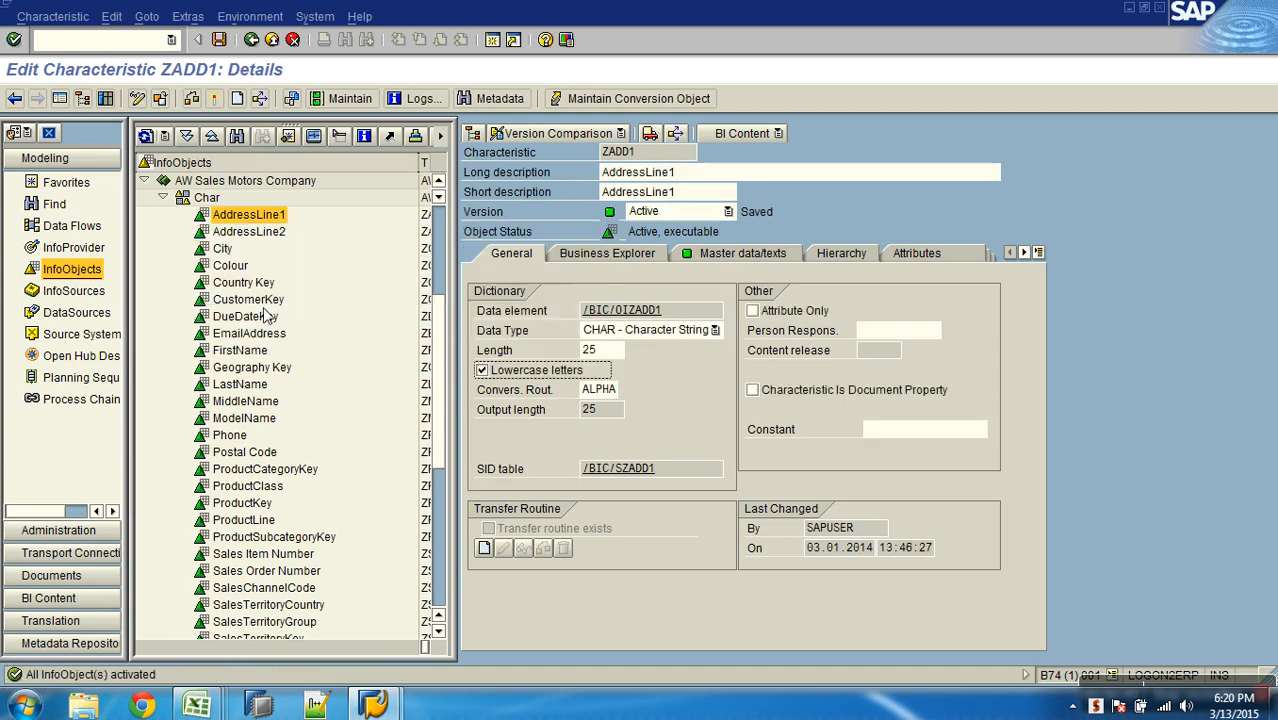
Check the lowercase setting of AddressLine2 and City, look through the remaining InfoObjects and return to the full-width InfoObject tree
right_click(255, 232)
click(290, 266)
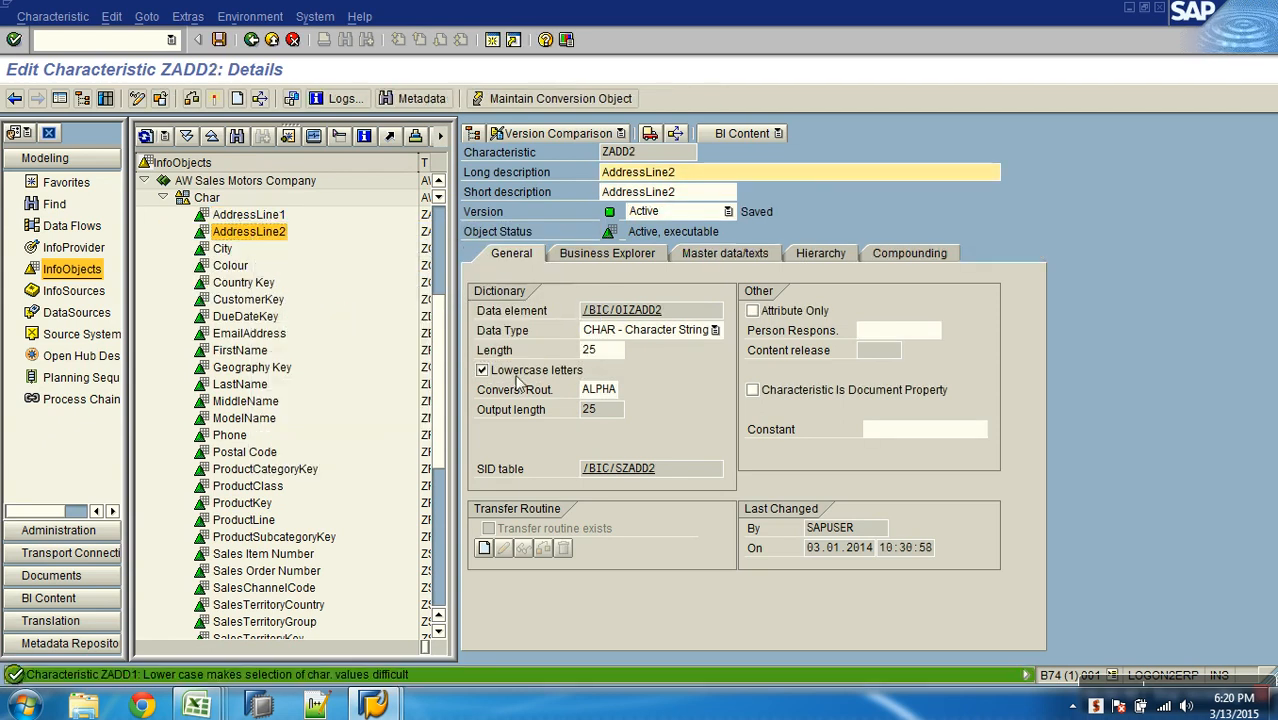
click(274, 43)
double_click(224, 250)
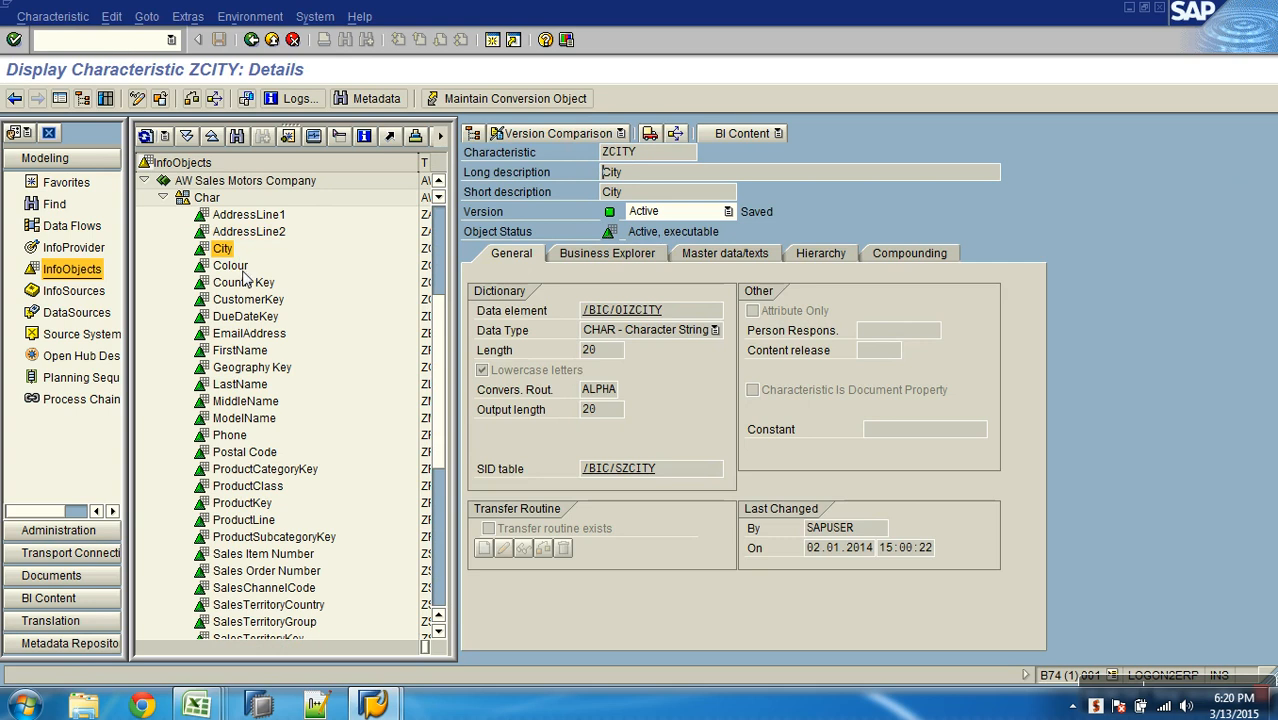
scroll(262, 330, down, 6)
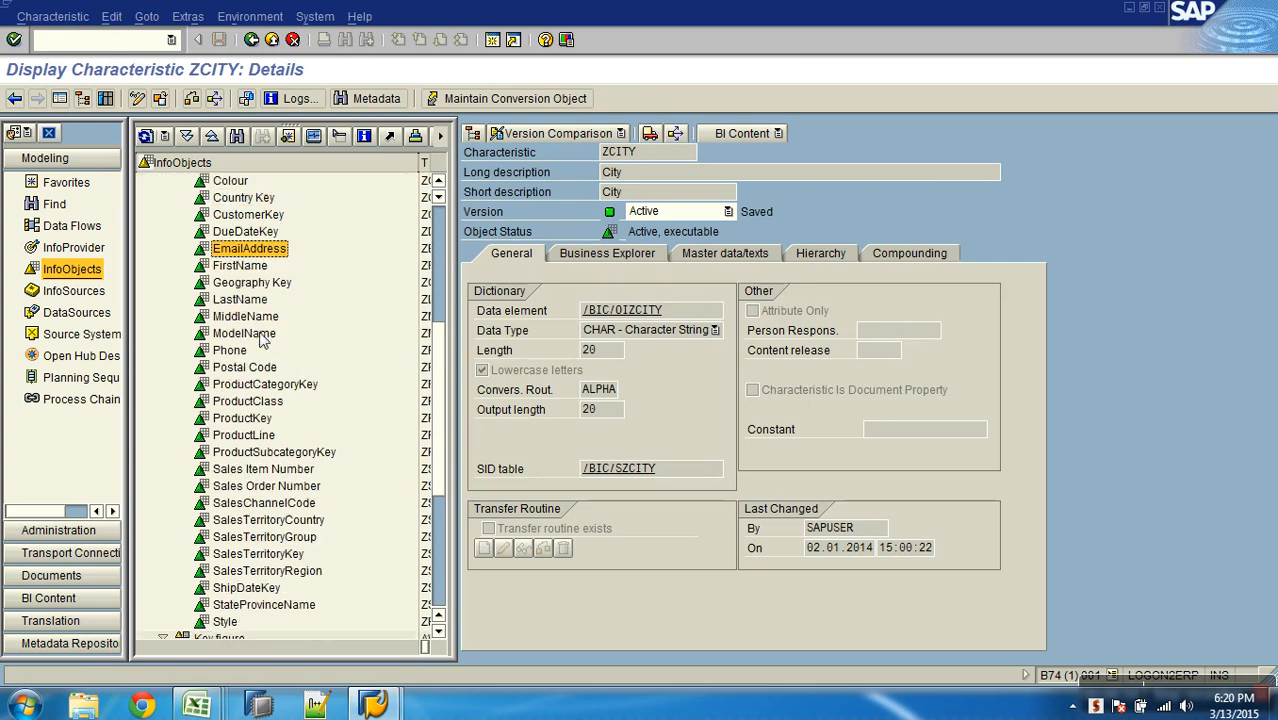
scroll(263, 341, down, 1)
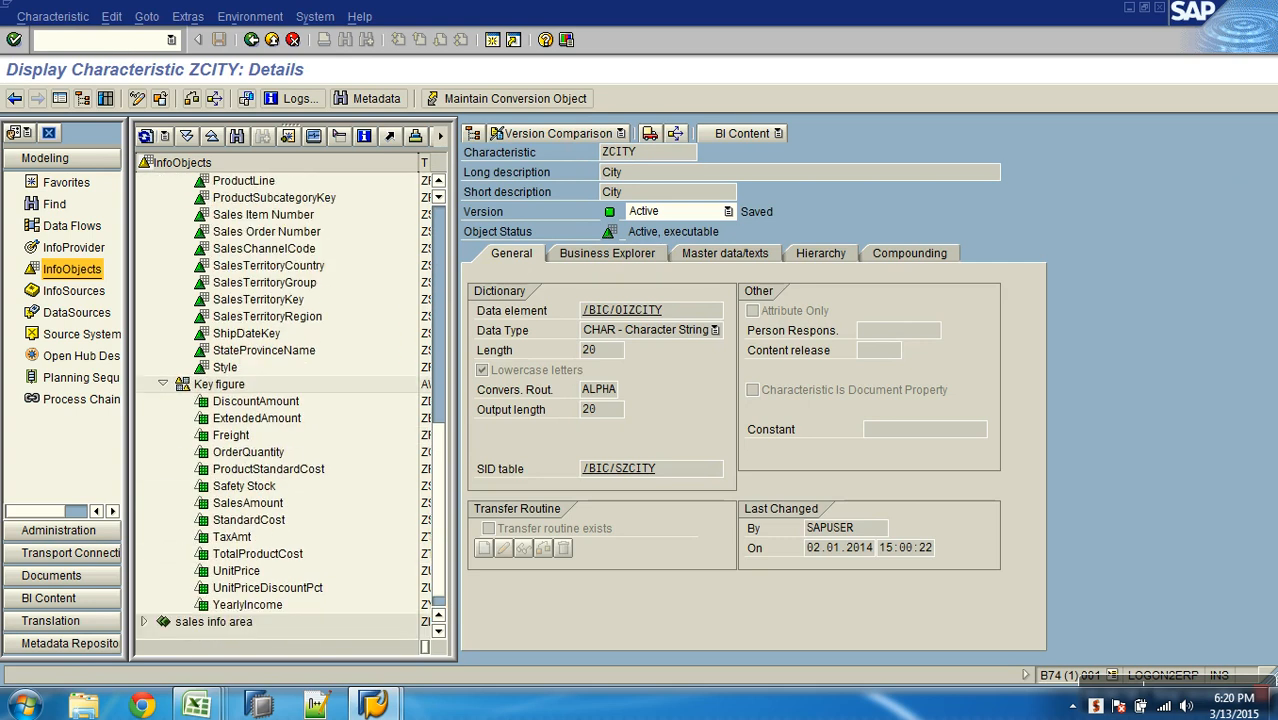
click(273, 41)
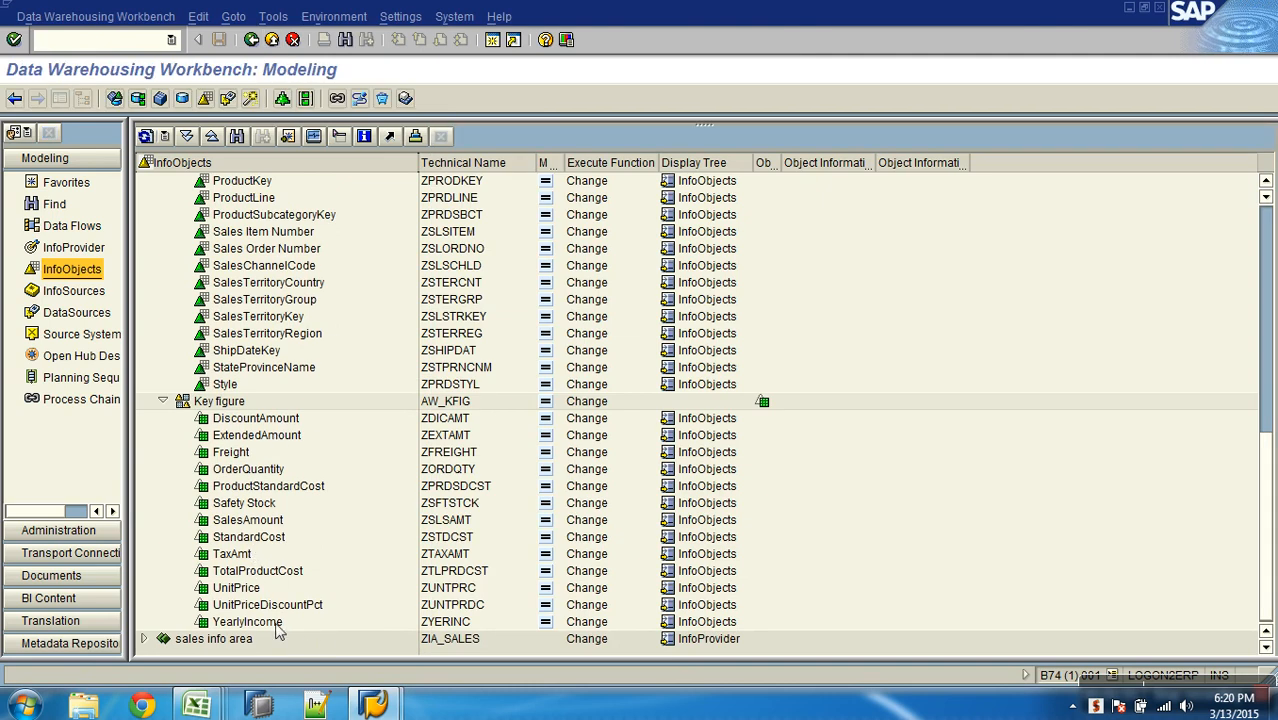
Examine the unit/currency assignment of the UnitPrice and OrderQuantity key figures
double_click(240, 588)
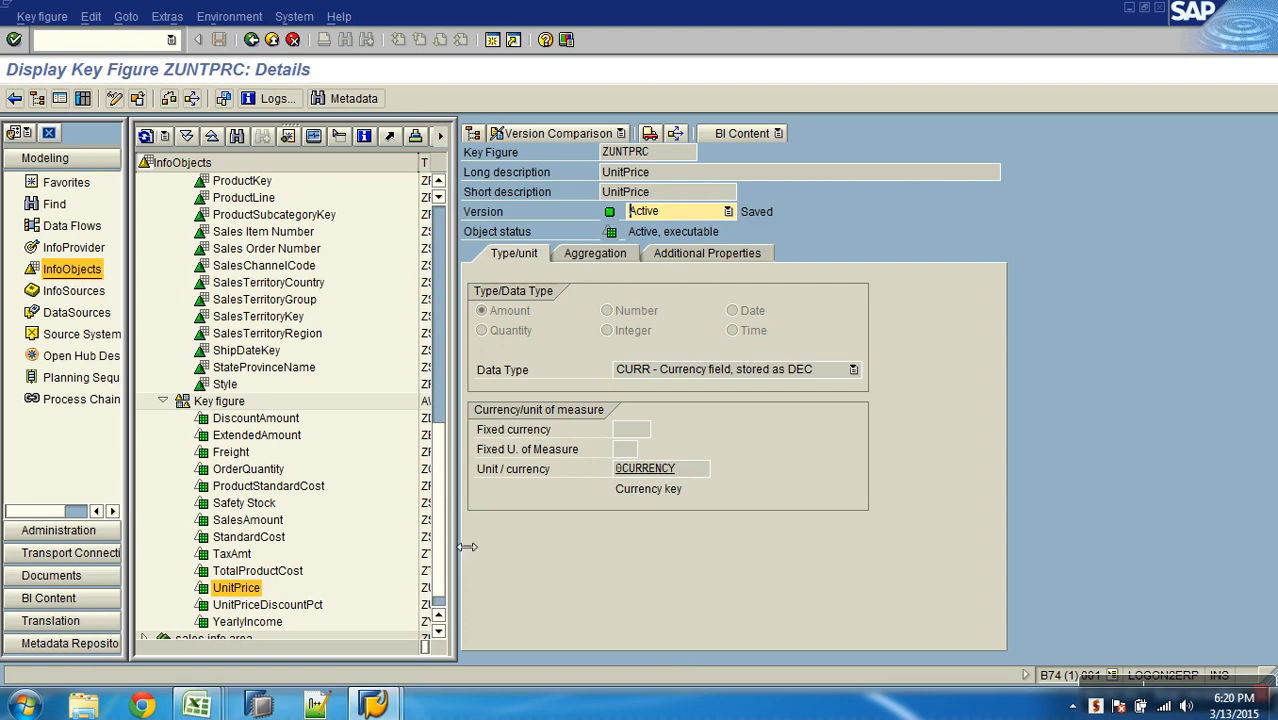
drag(689, 472, 509, 455)
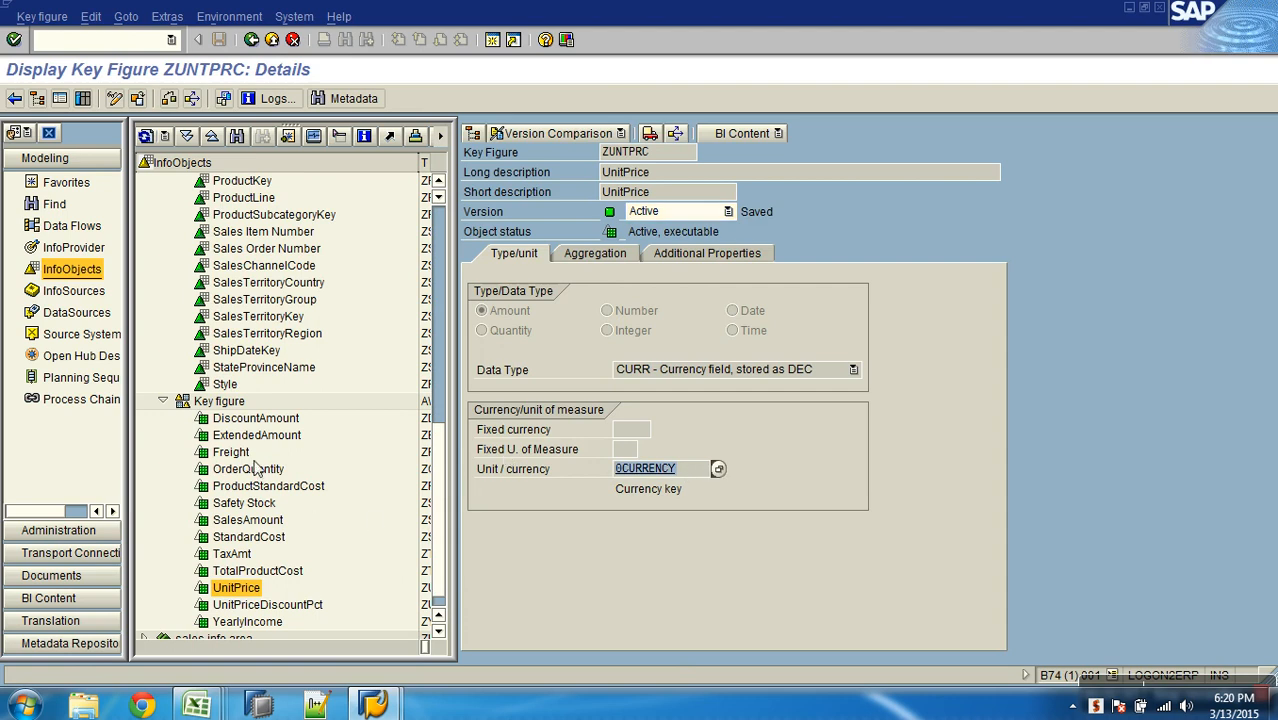
double_click(250, 469)
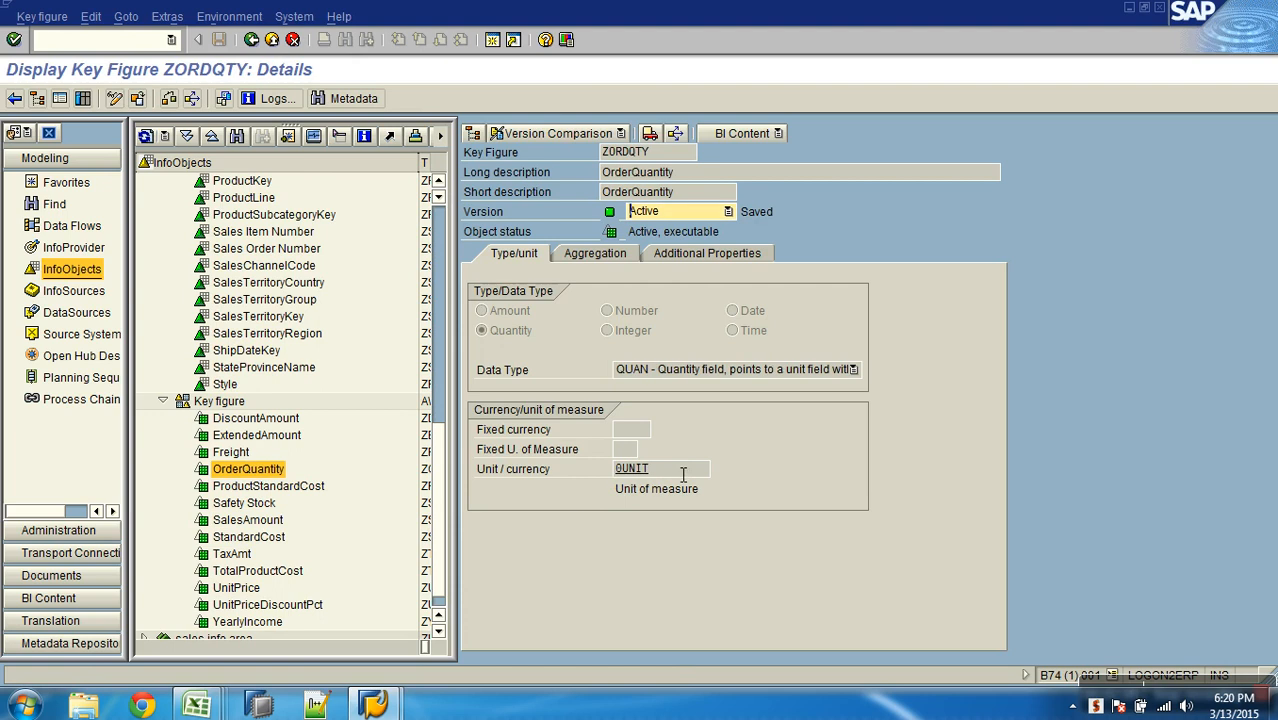
drag(684, 474, 561, 476)
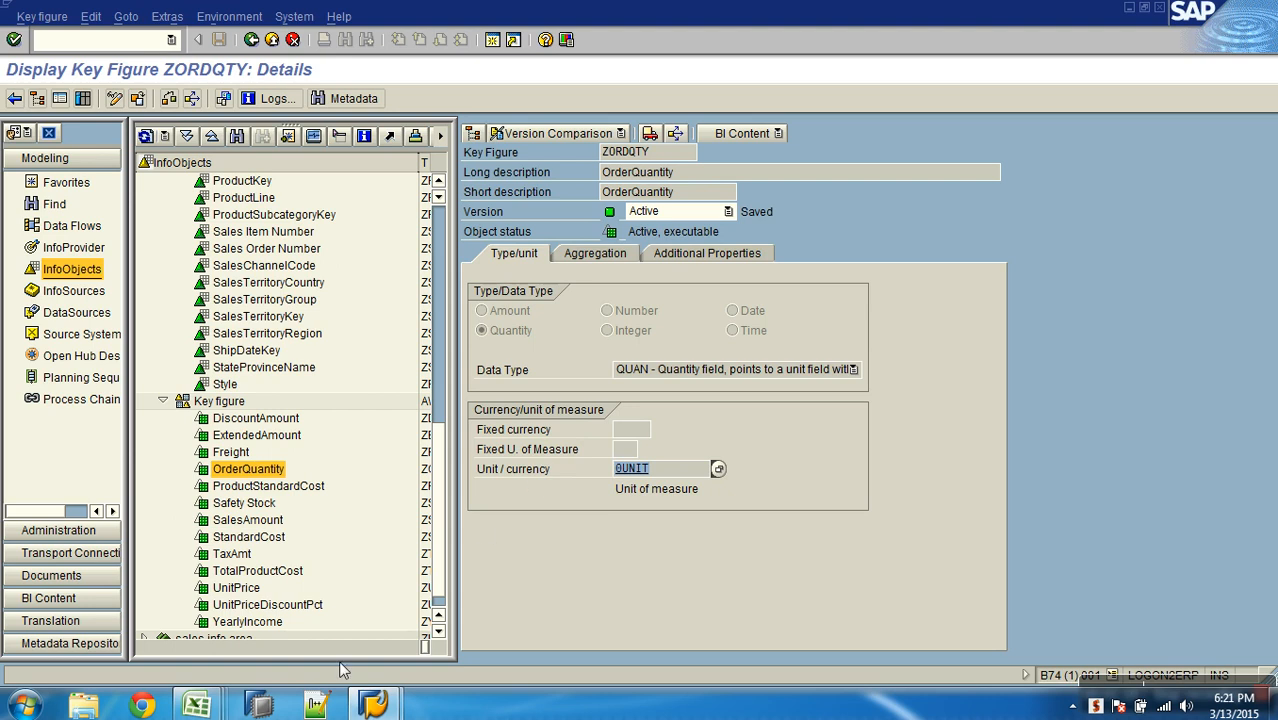
Switch to the AW Sales Design workbook, add a new sheet and enter "Modelling Master Data Tables" in cell A1
mouse_move(197, 706)
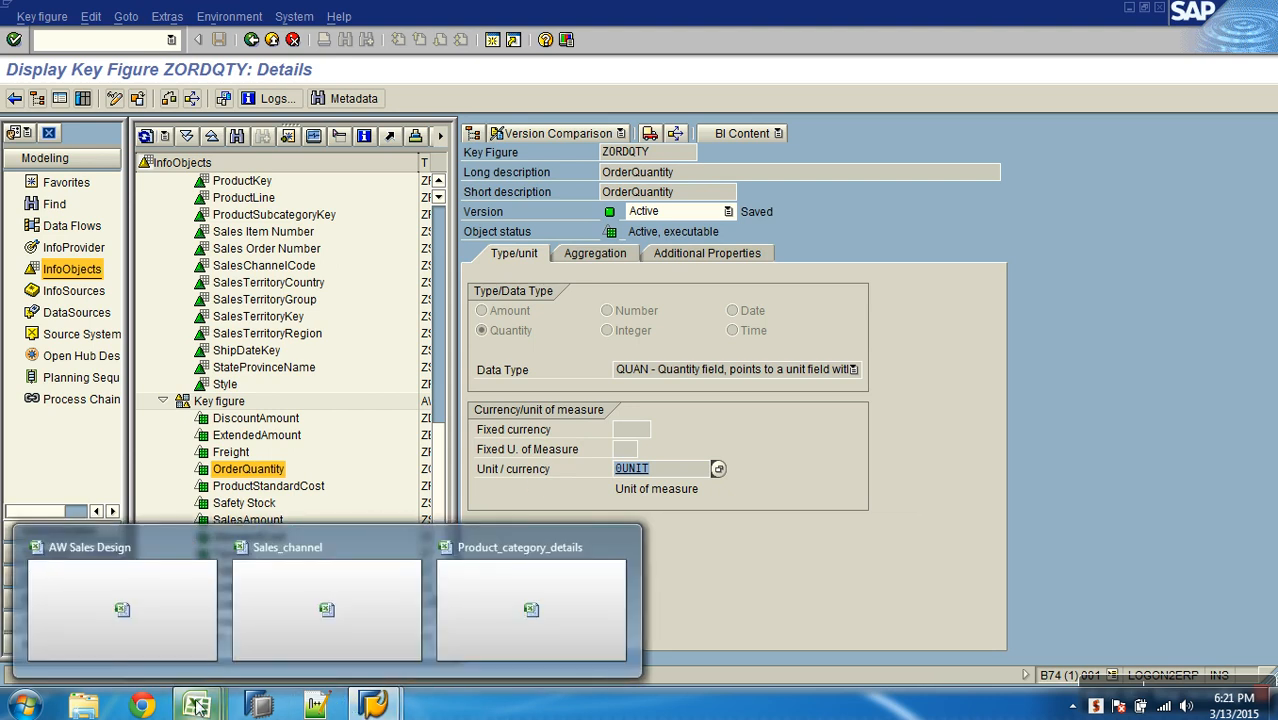
click(188, 620)
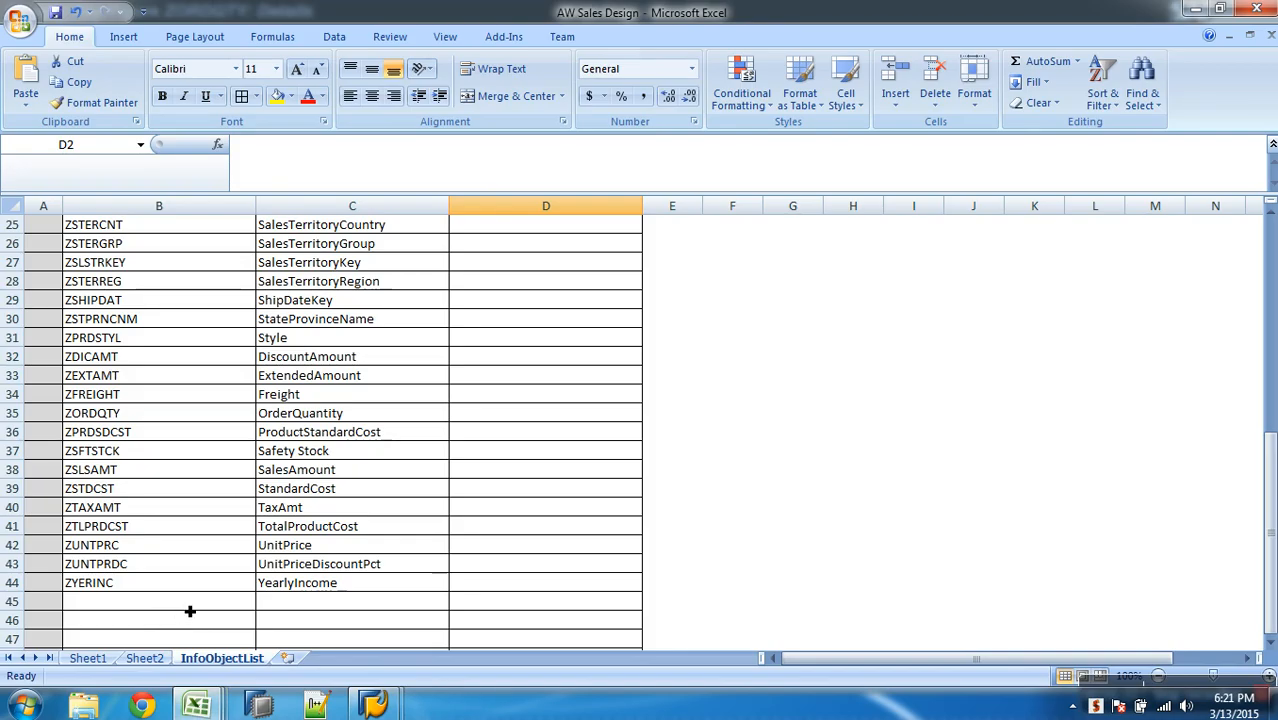
click(287, 658)
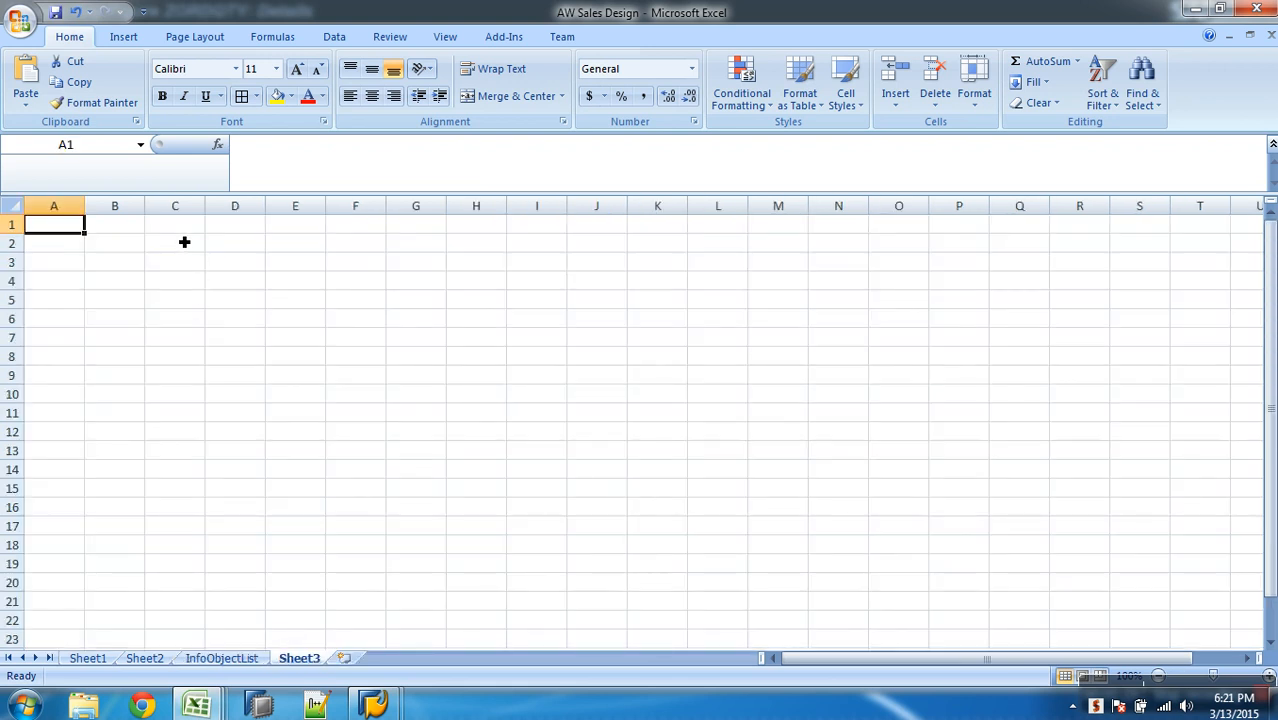
text(Modelling Master Data)
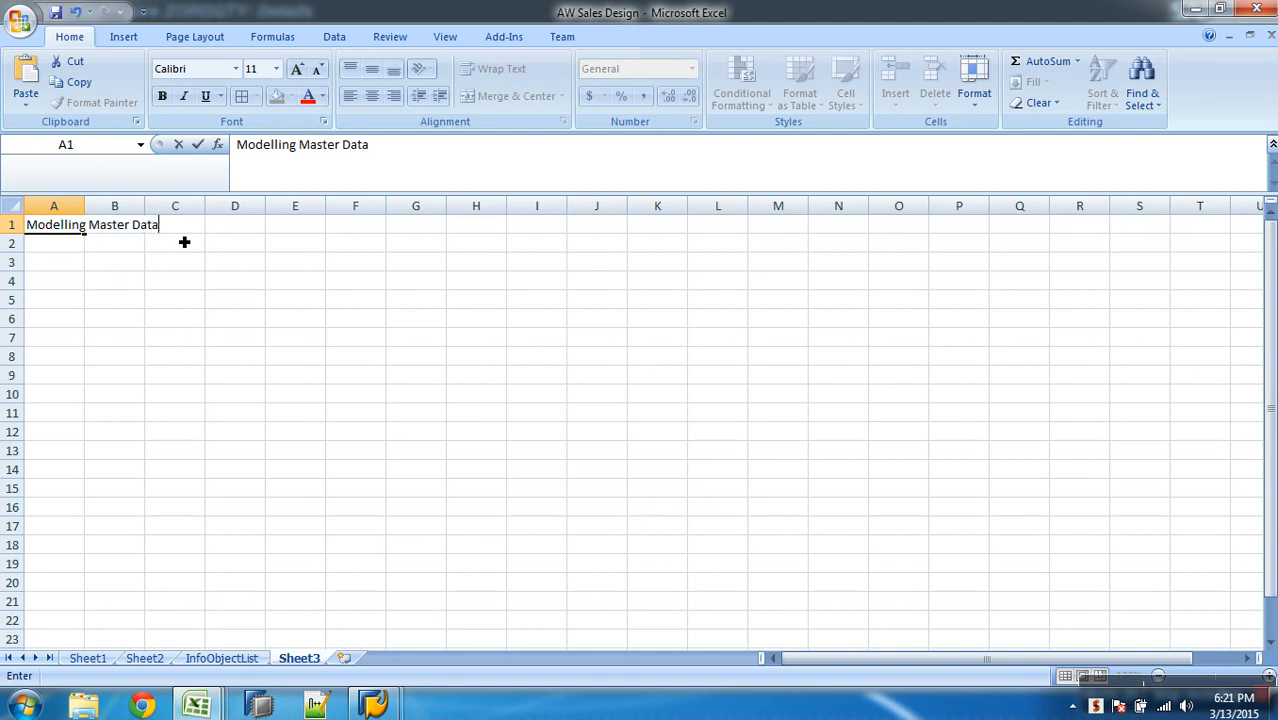
text( Objec)
key(BackSpace)
key(BackSpace)
key(BackSpace)
key(BackSpace)
text(Tables)
click(186, 290)
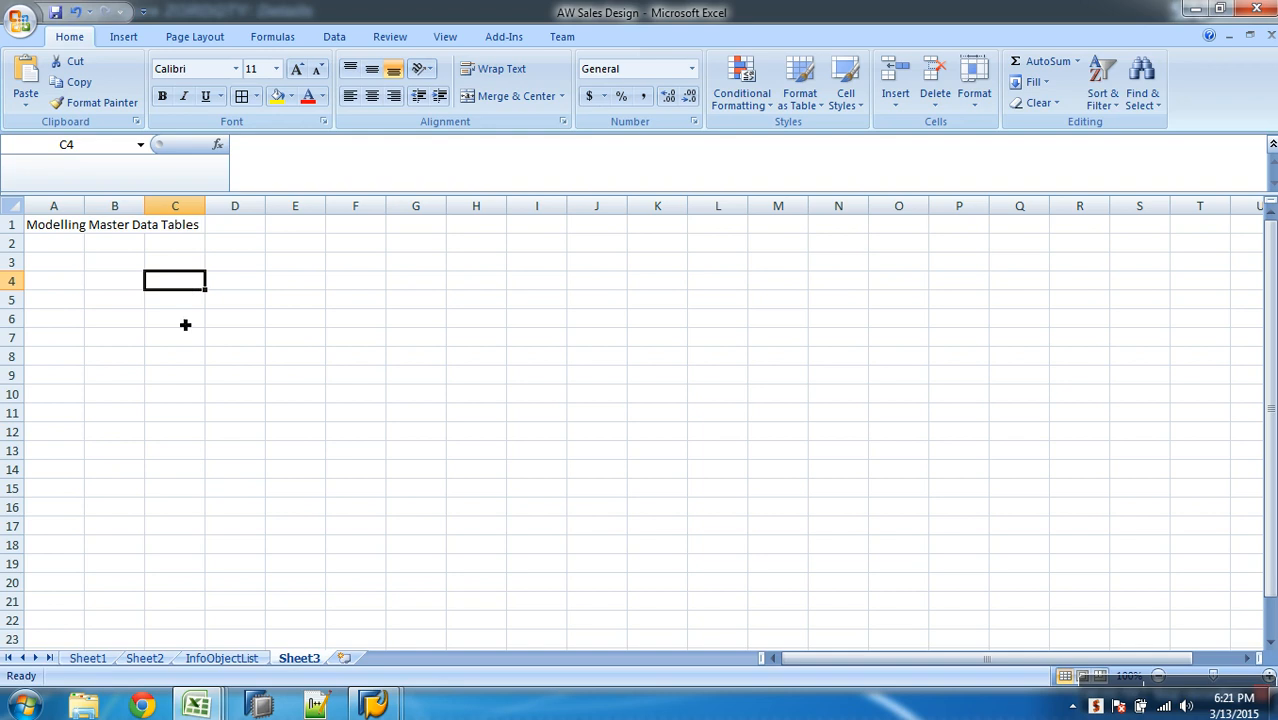
Examine GeographyKey and its attributes from City to SalesTerritoryKey on Sheet1, plus the Geography attribute table task on Sheet2
click(88, 658)
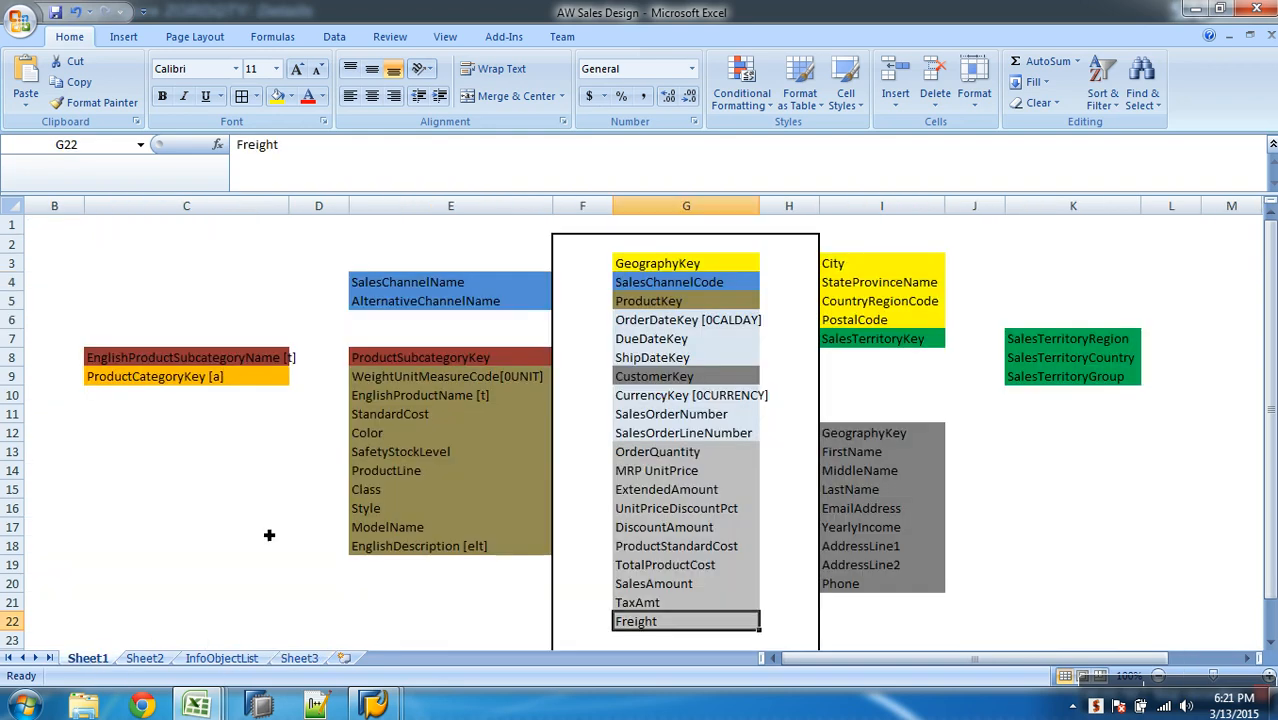
click(704, 266)
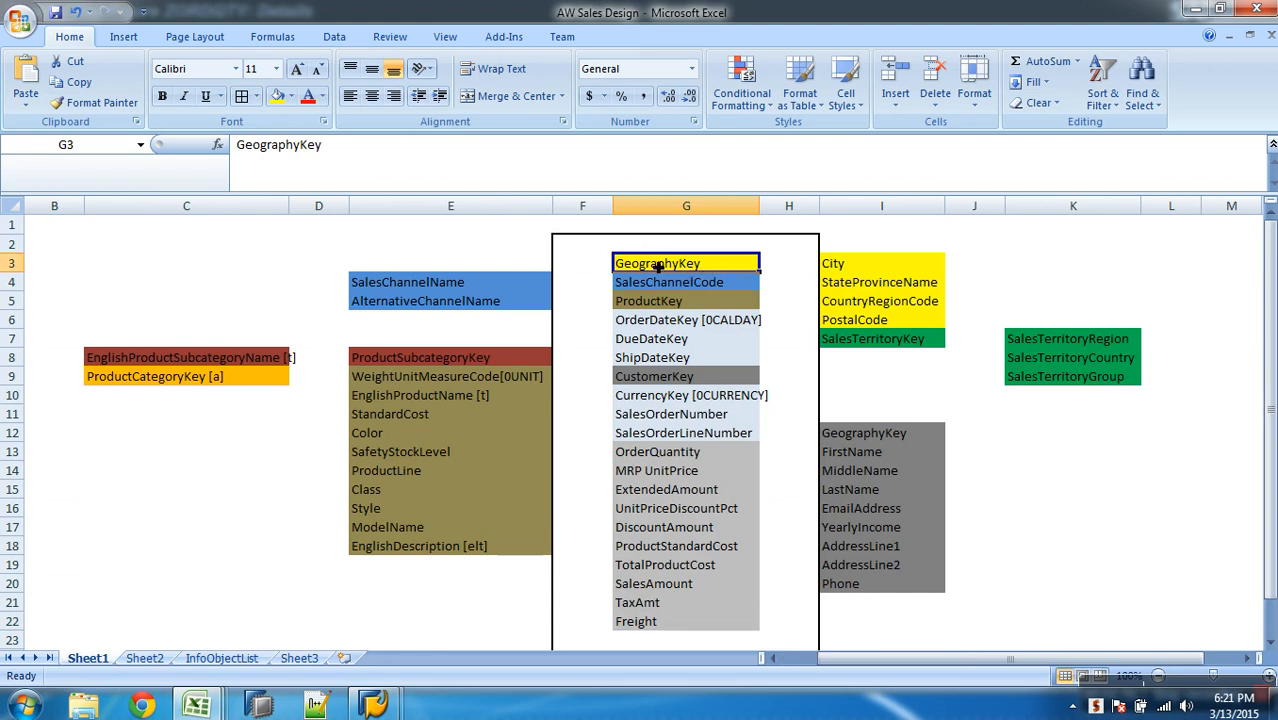
click(862, 270)
click(880, 287)
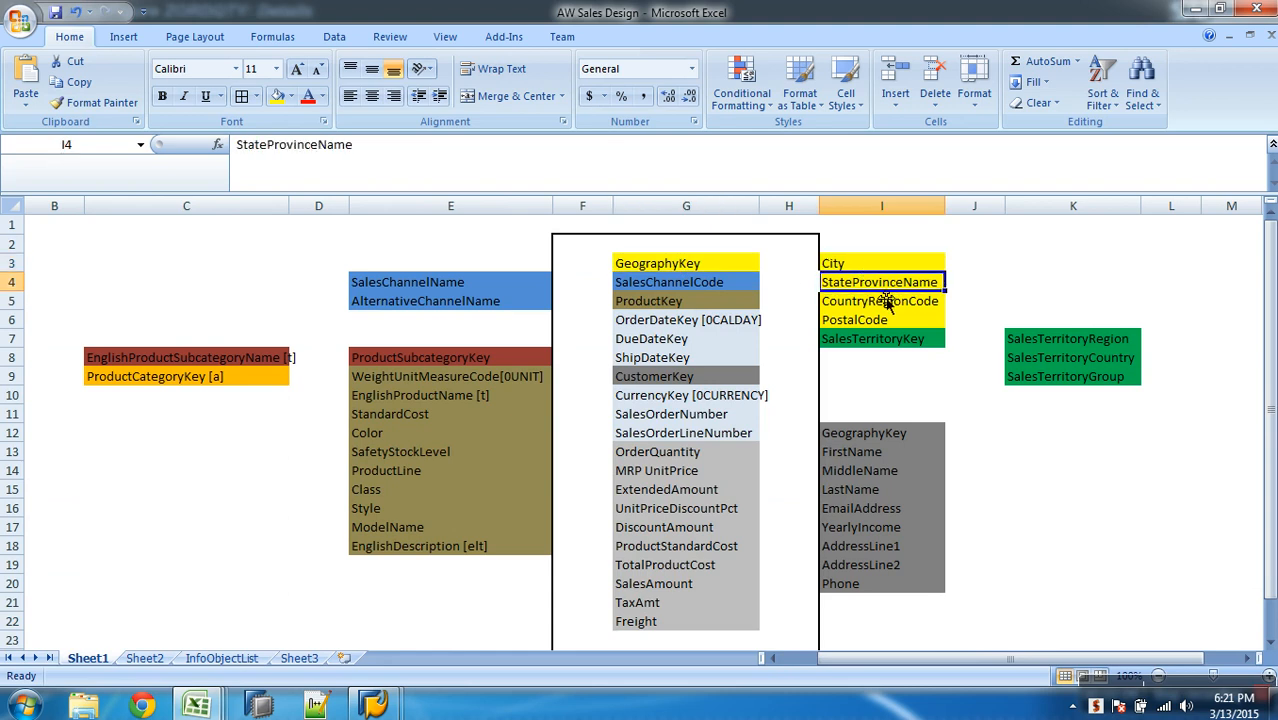
click(870, 310)
click(879, 322)
click(882, 340)
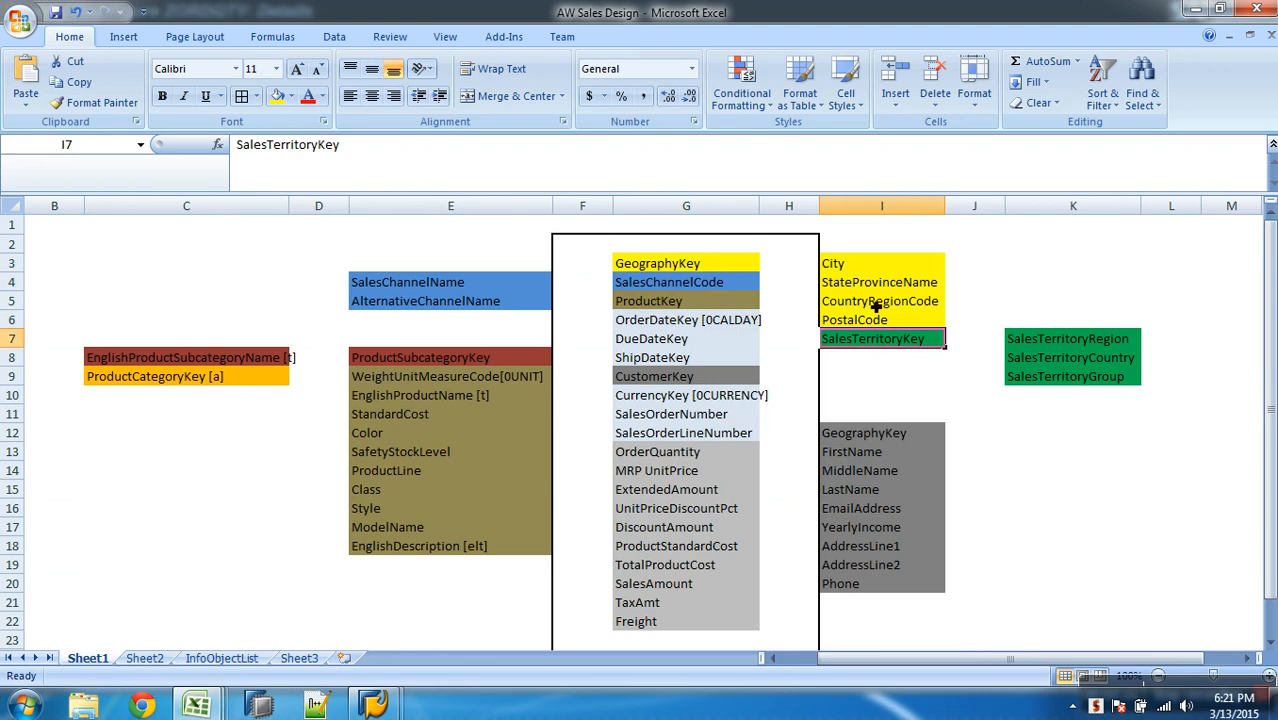
drag(871, 273, 847, 336)
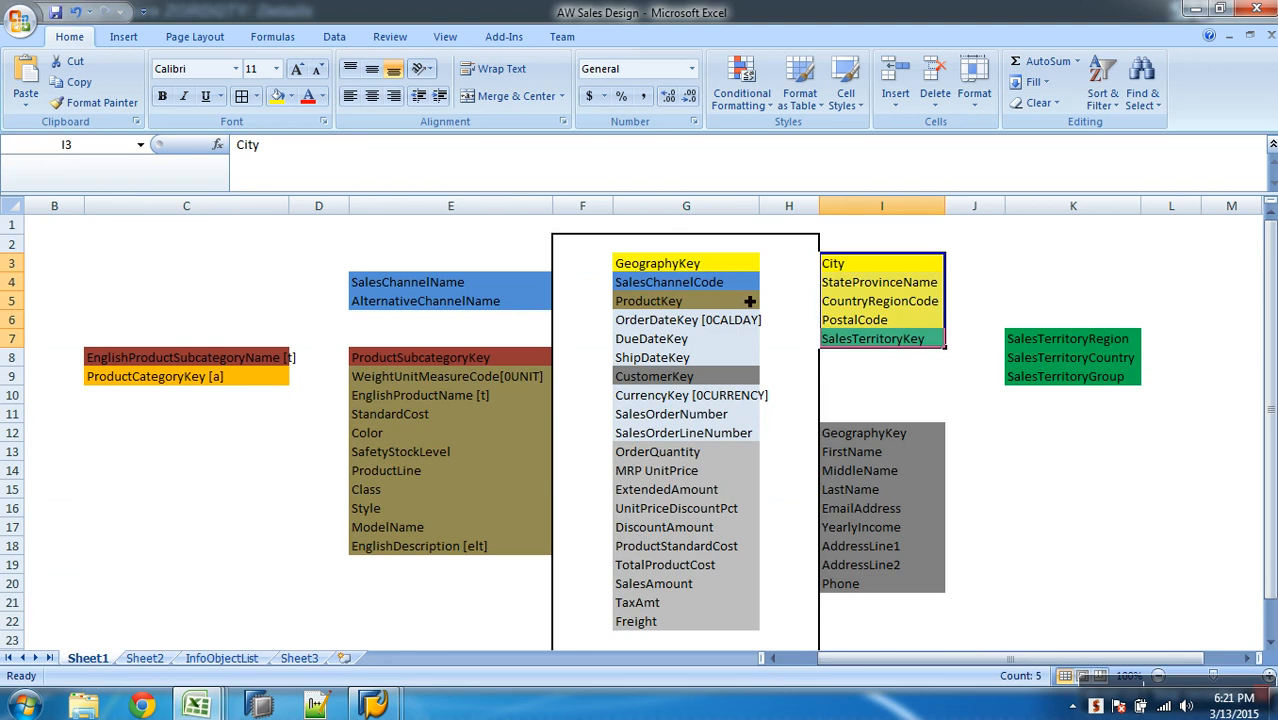
click(729, 263)
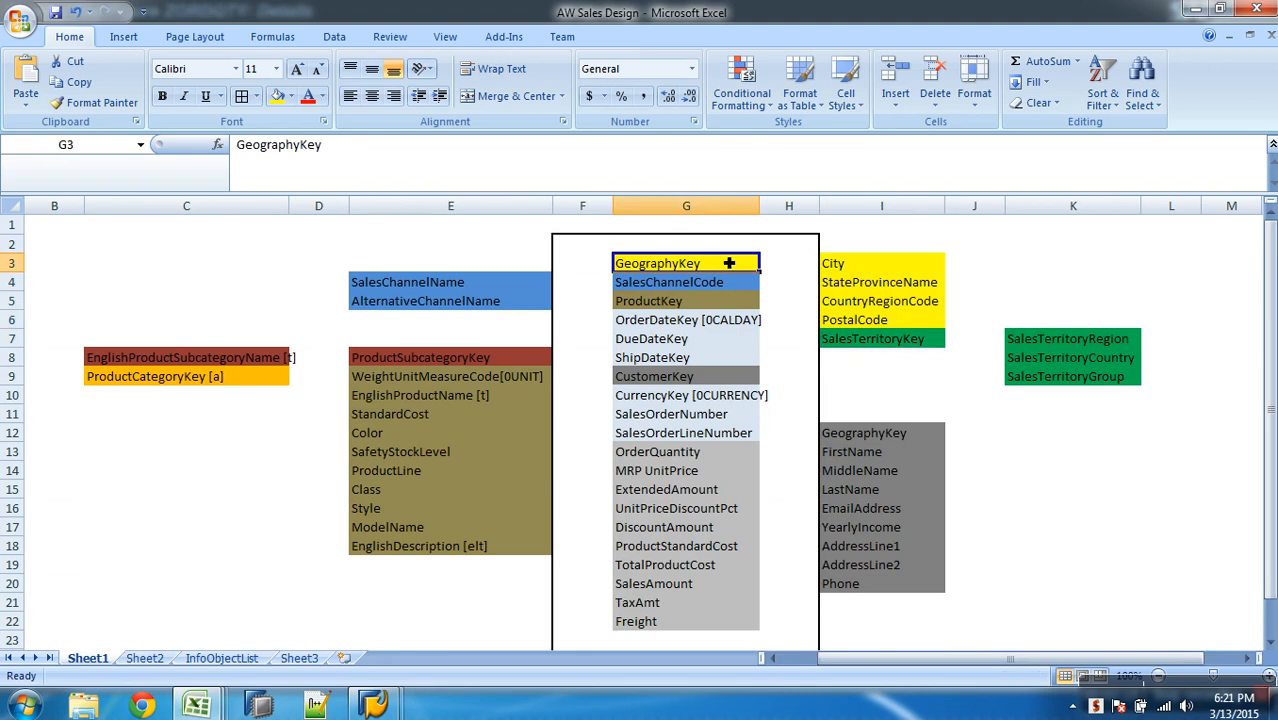
click(156, 660)
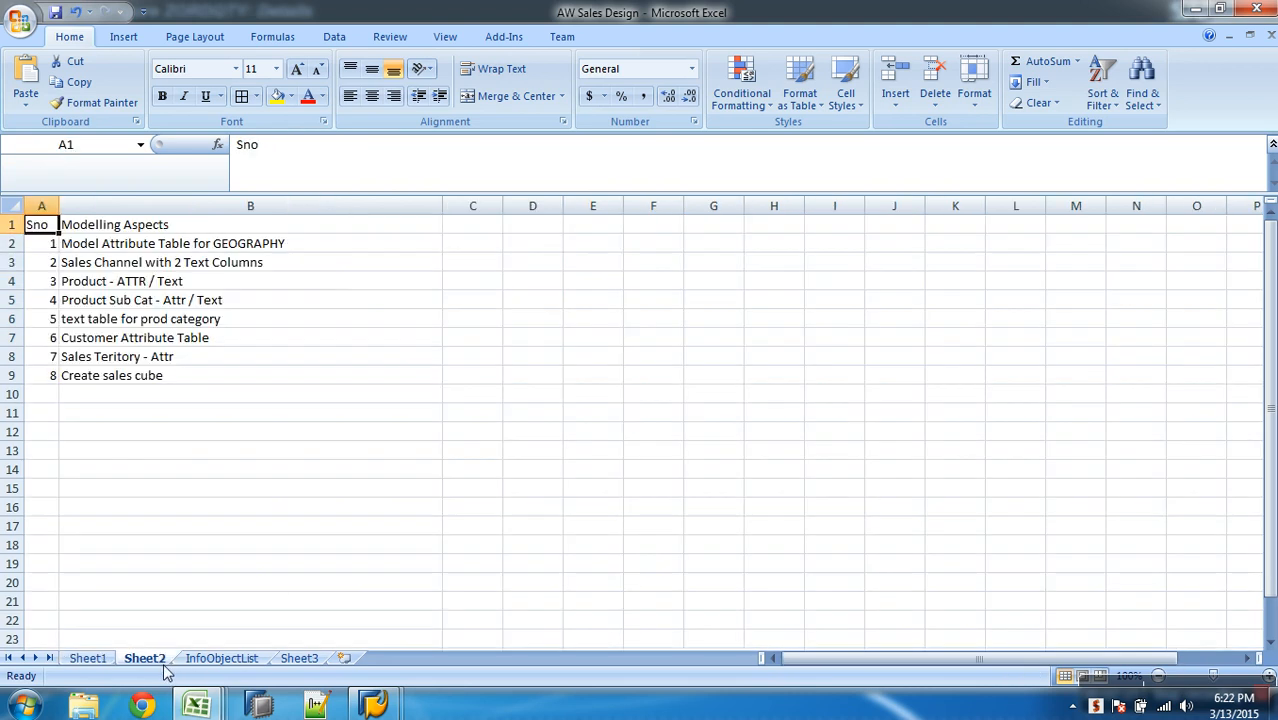
click(91, 254)
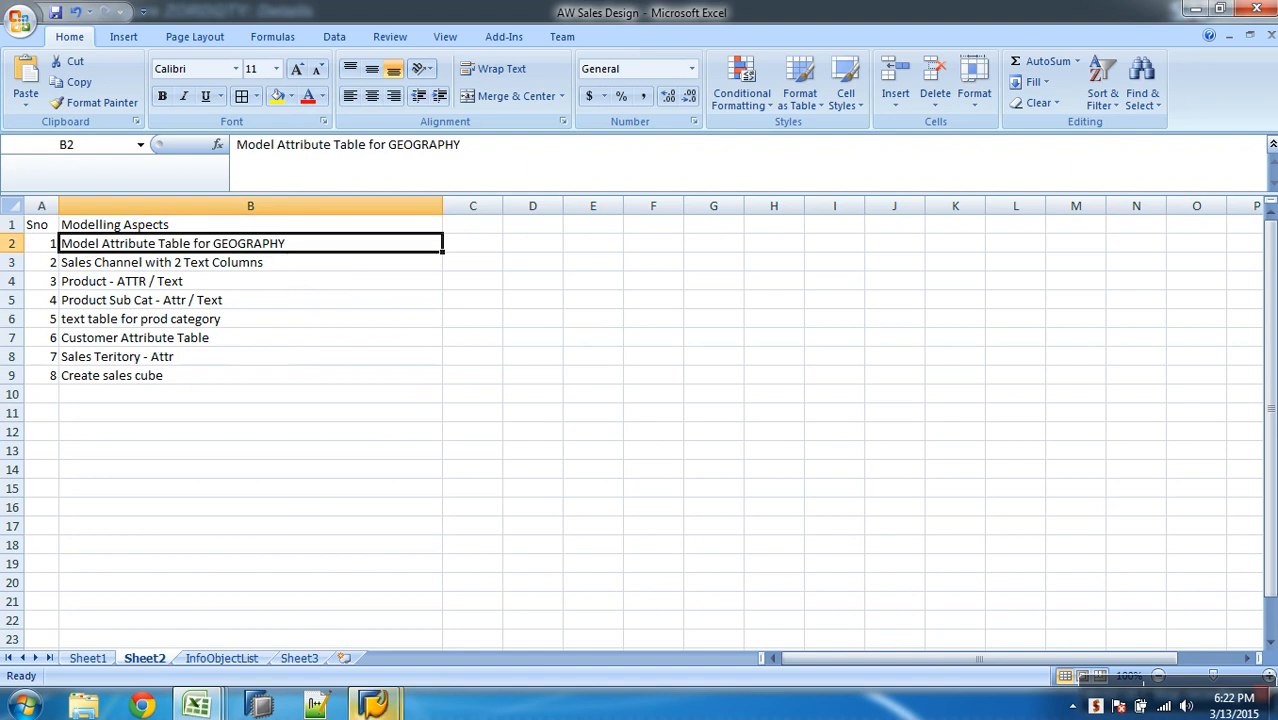
Switch to the SAP window, return to the full-width InfoObject tree and open Geography Key for changing
click(373, 705)
click(475, 642)
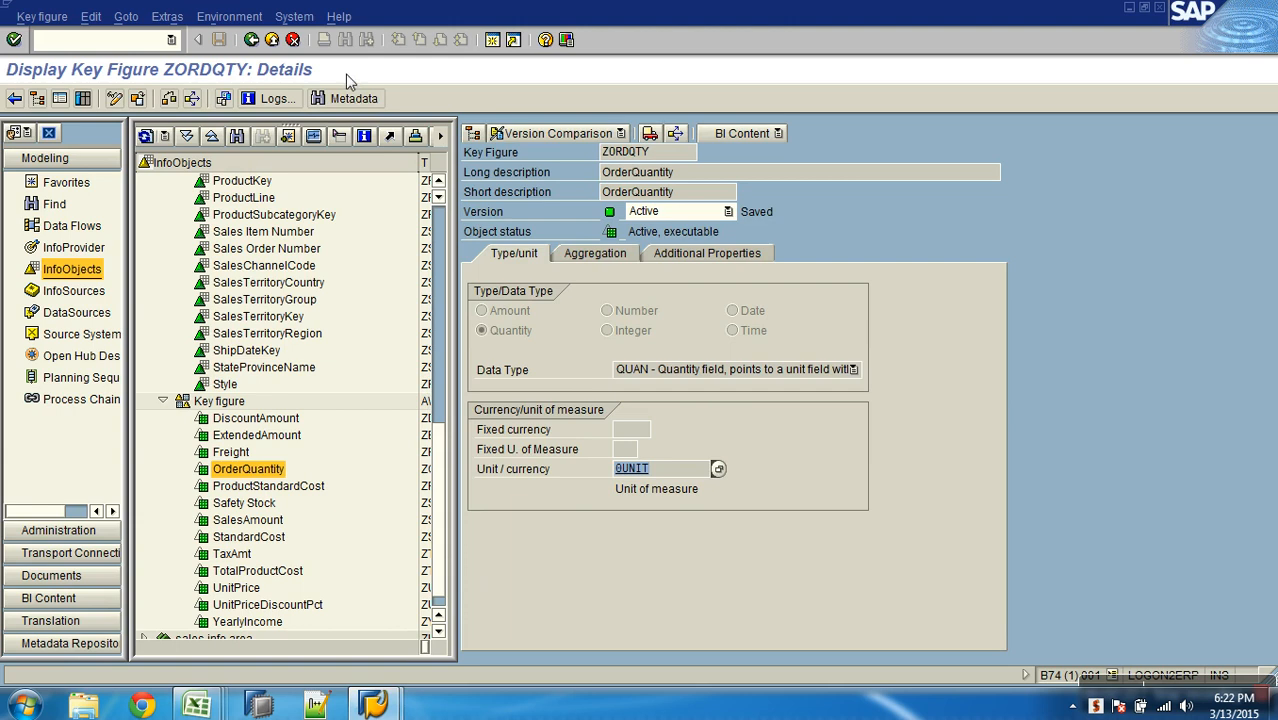
click(272, 40)
click(265, 300)
scroll(232, 310, up, 3)
scroll(232, 310, up, 2)
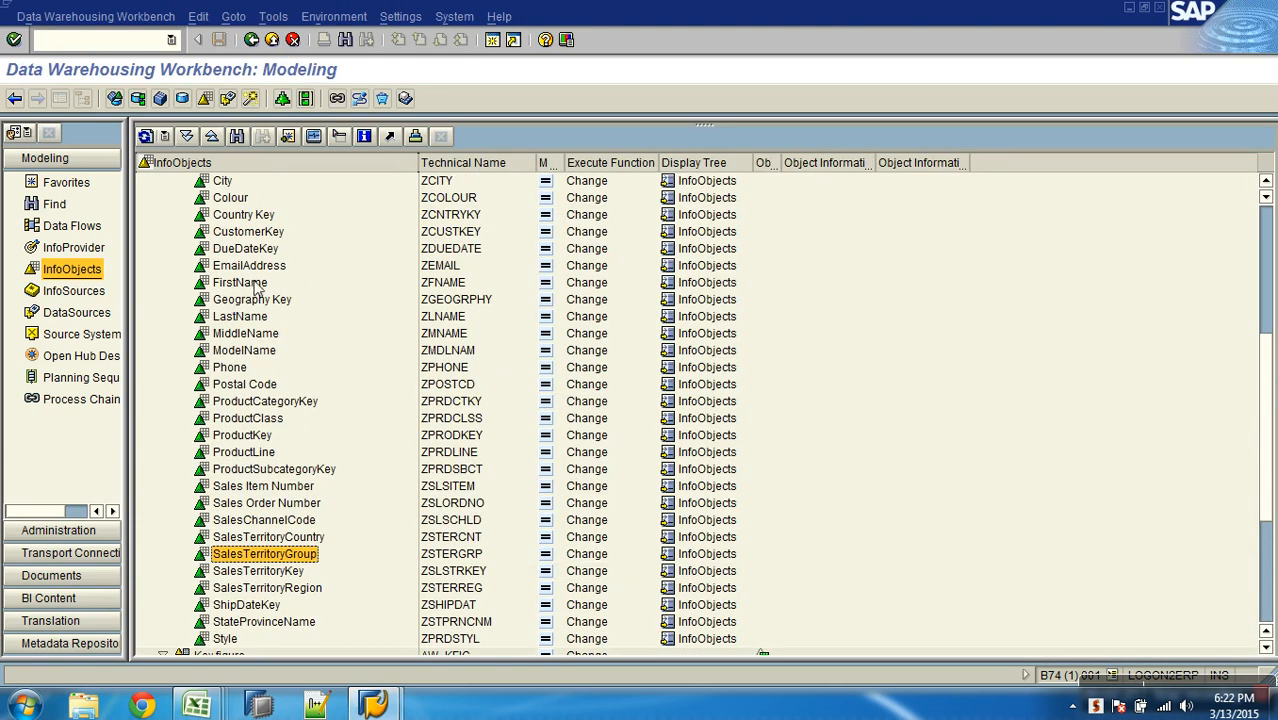
click(258, 302)
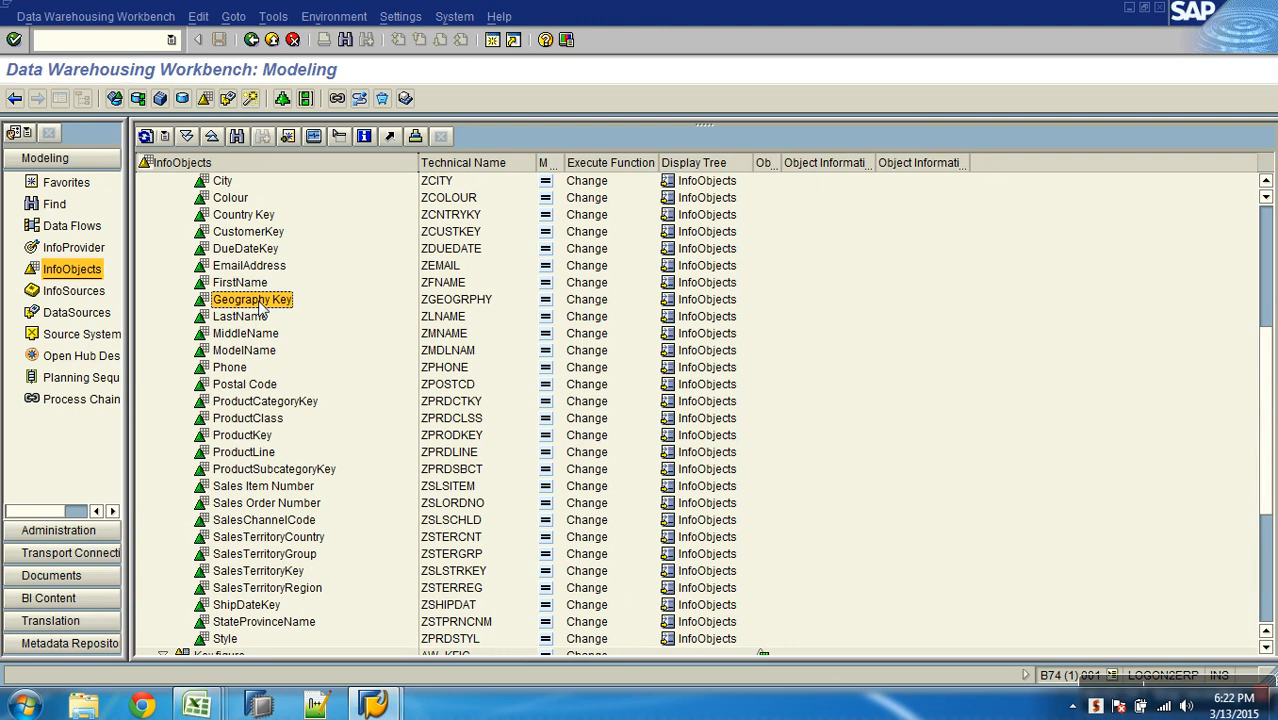
right_click(258, 308)
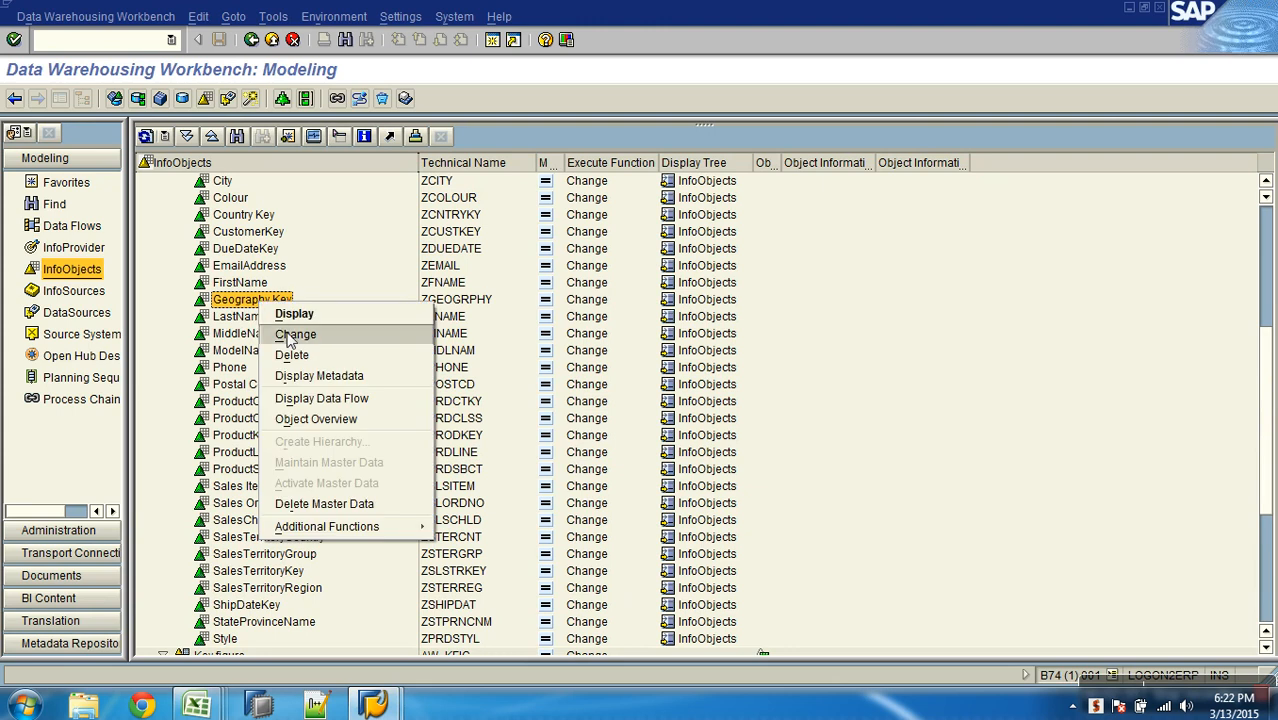
click(294, 335)
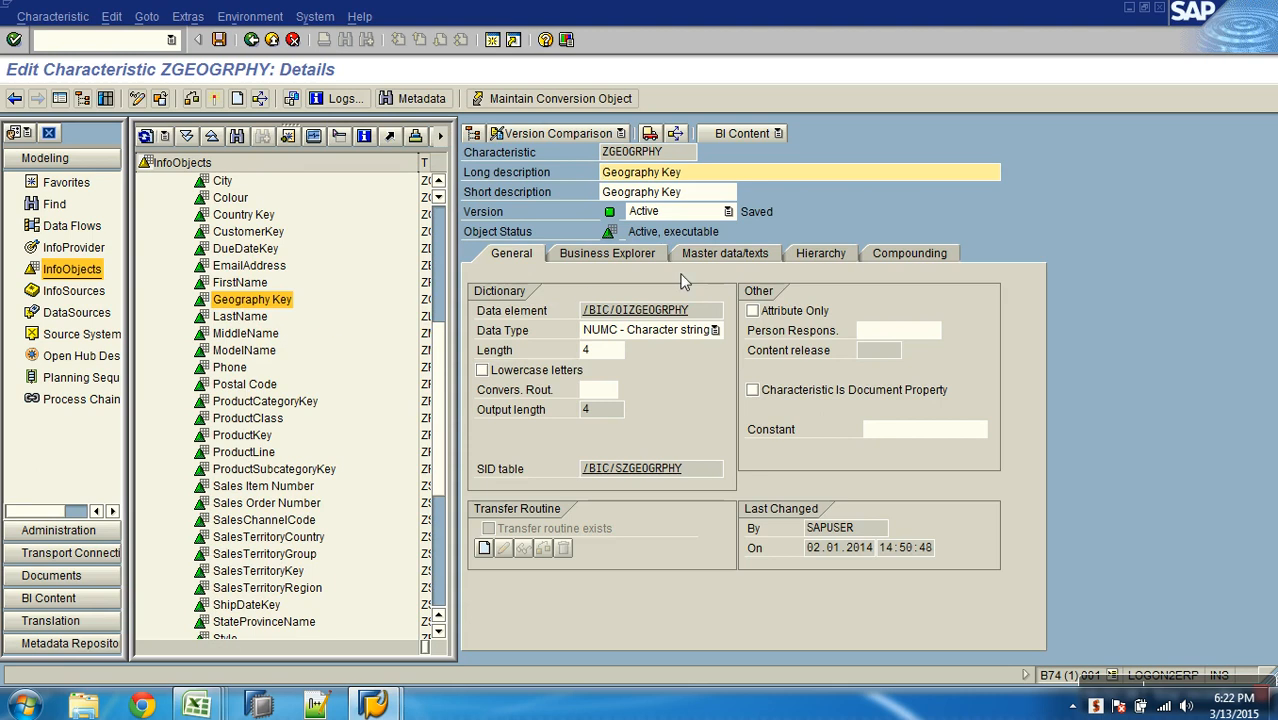
Examine Geography Key's technical name, its master data and text settings, and its SID table
click(694, 155)
drag(697, 158, 607, 157)
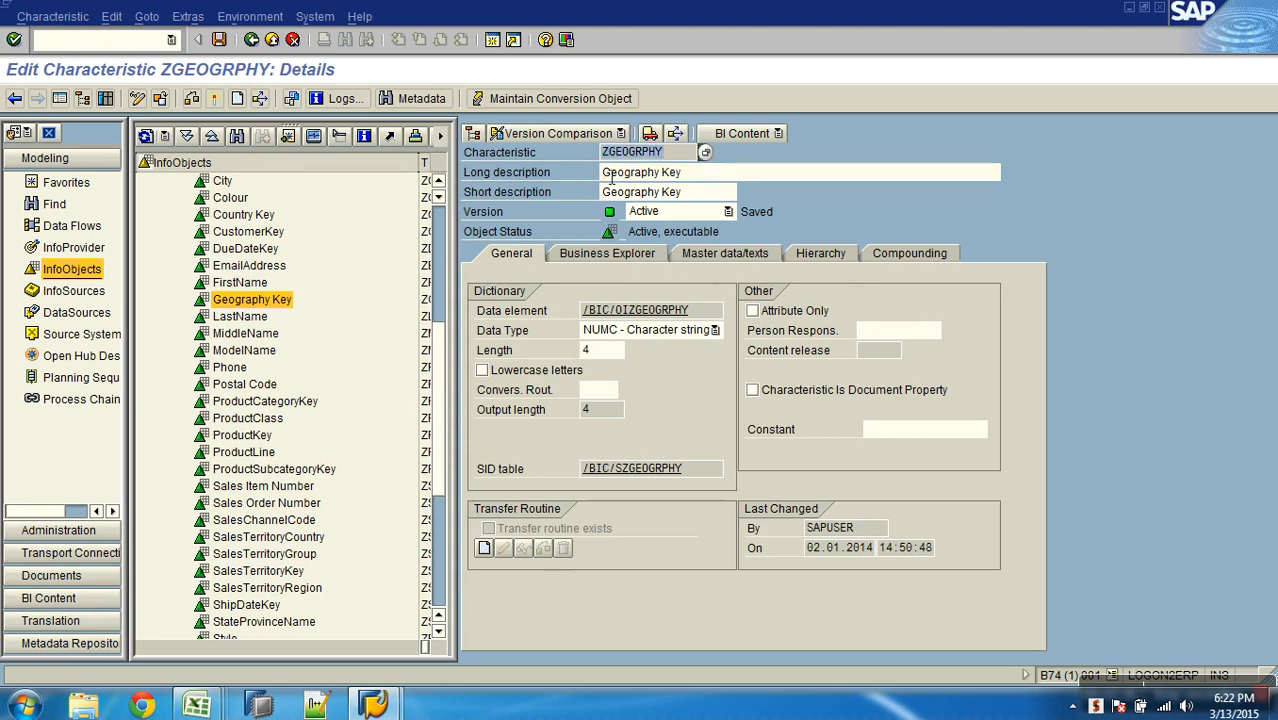
click(710, 255)
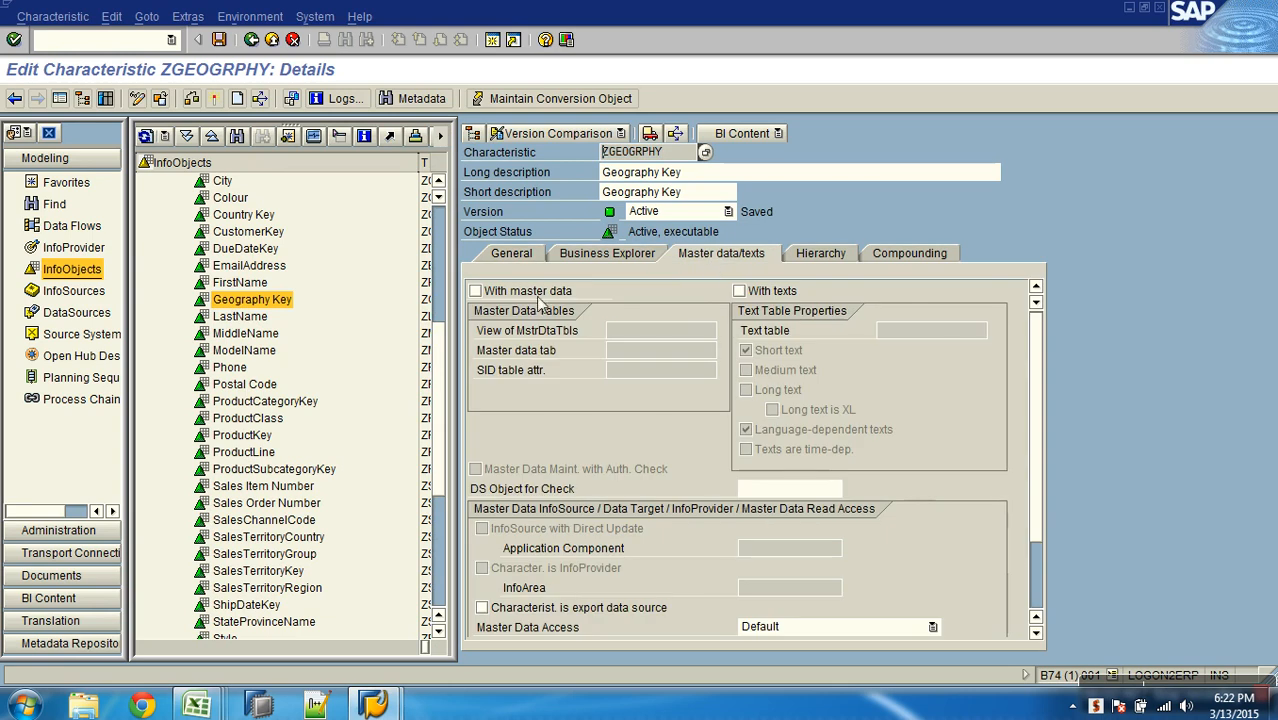
click(523, 256)
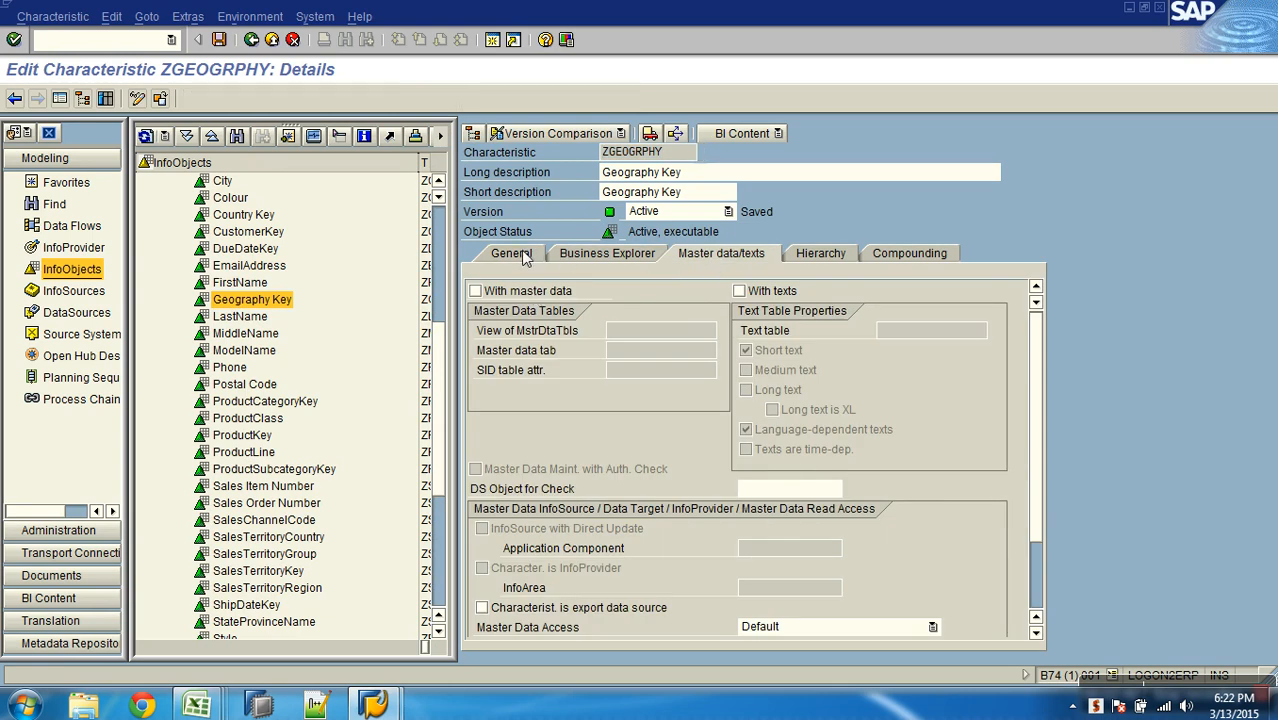
drag(702, 470, 512, 462)
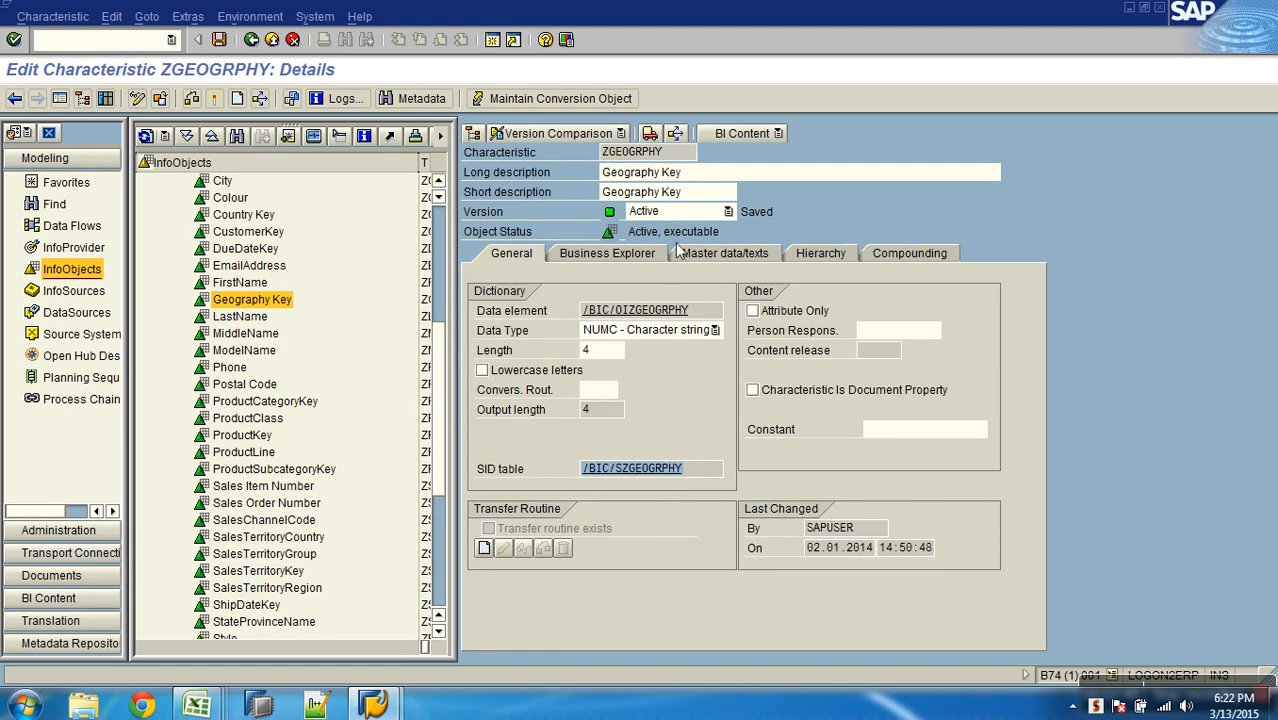
Enable master data for Geography Key and open its list of attributes
click(710, 256)
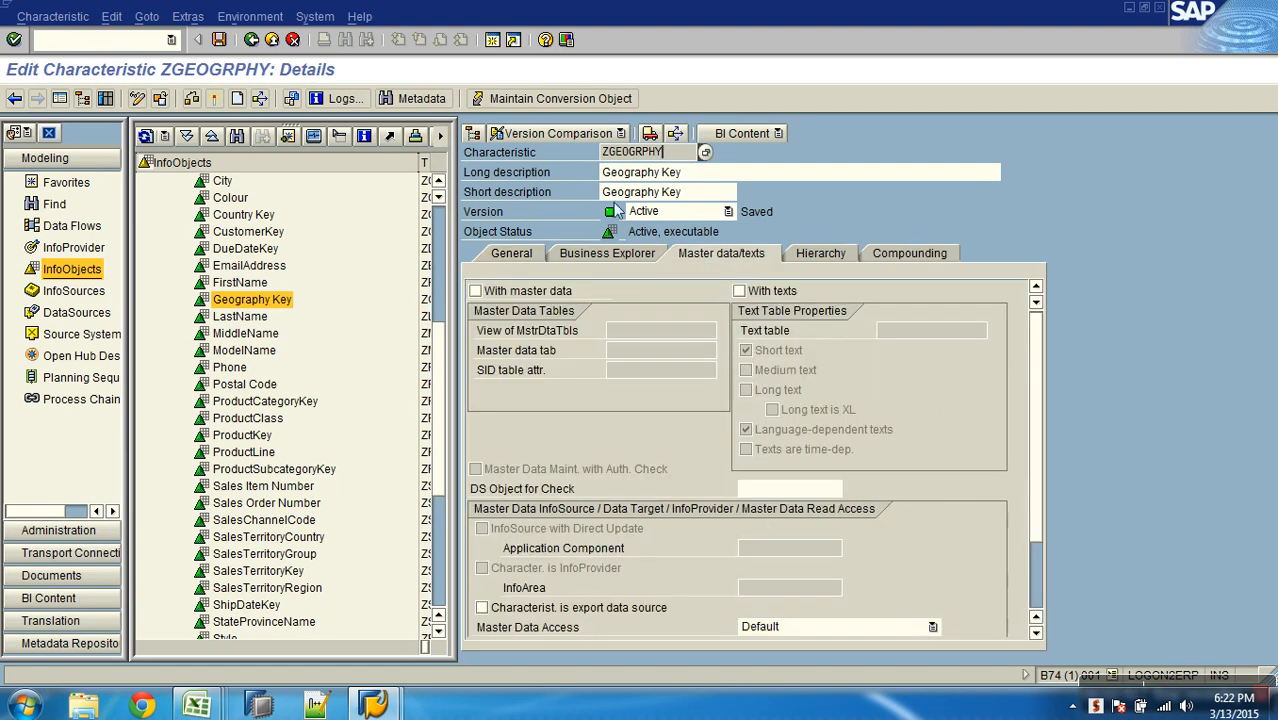
click(492, 291)
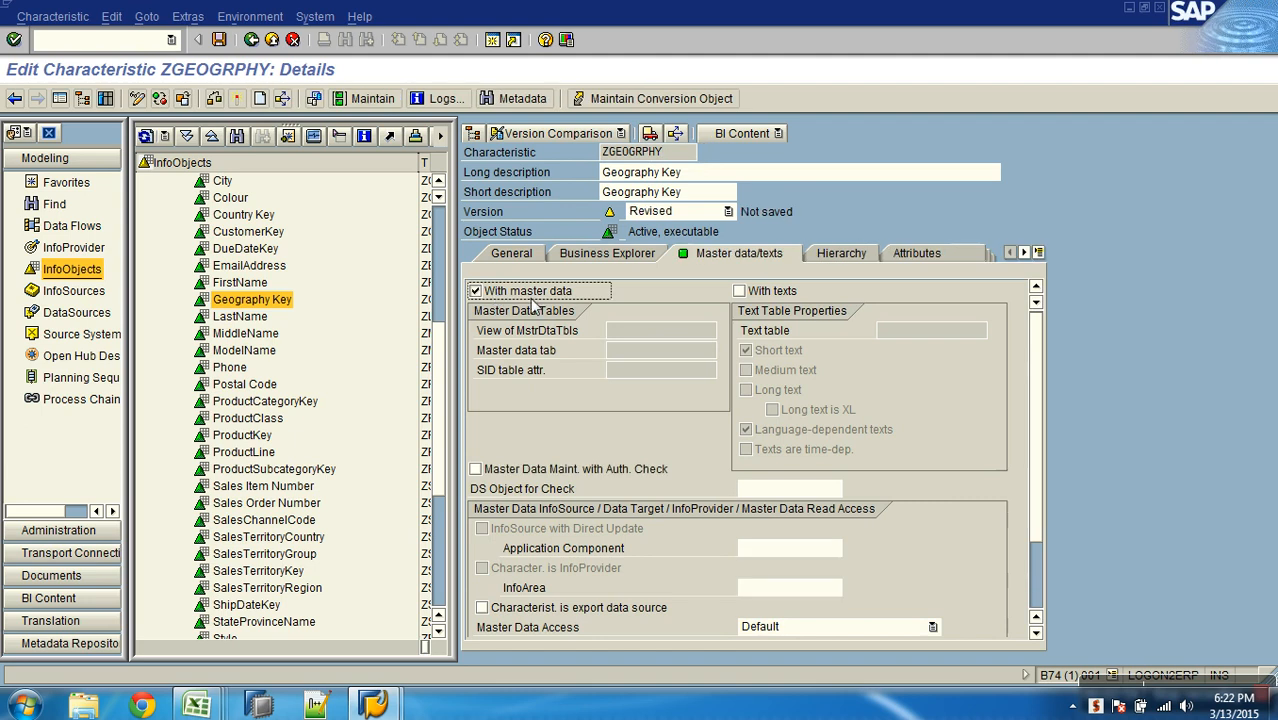
click(916, 256)
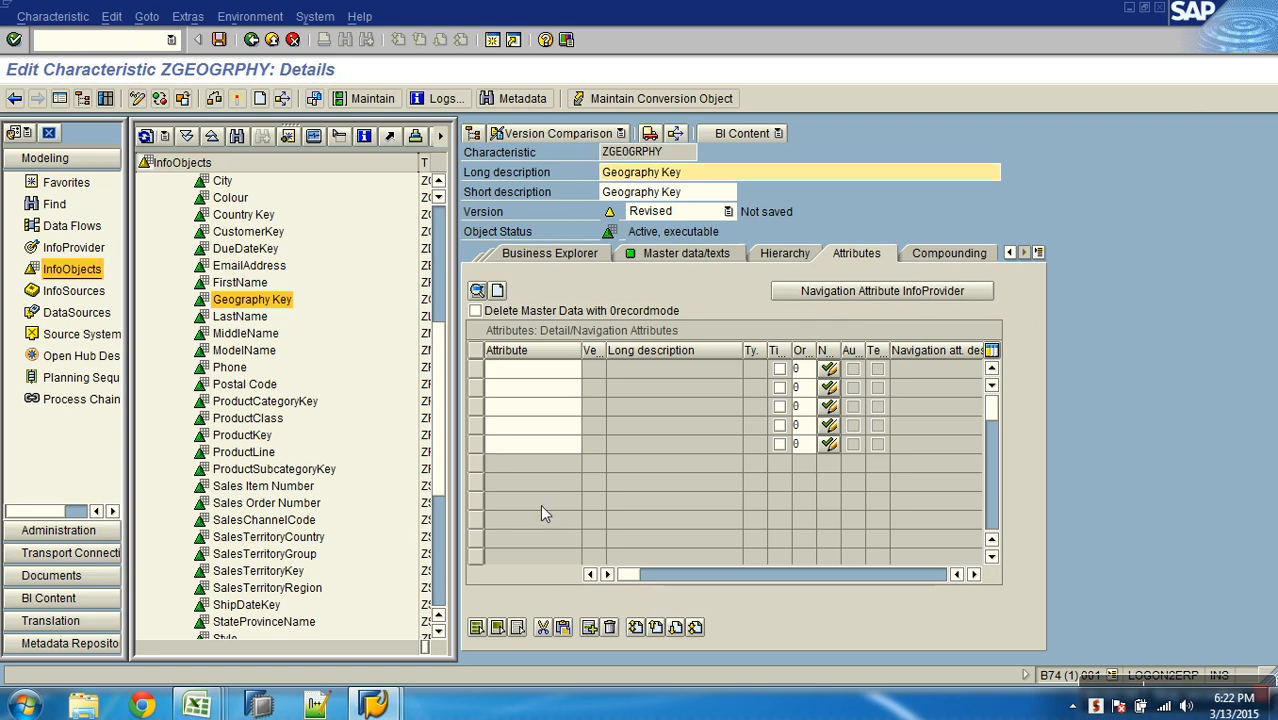
Switch to the AW Sales Design workbook and examine the geography attributes City to PostalCode on Sheet1
click(196, 706)
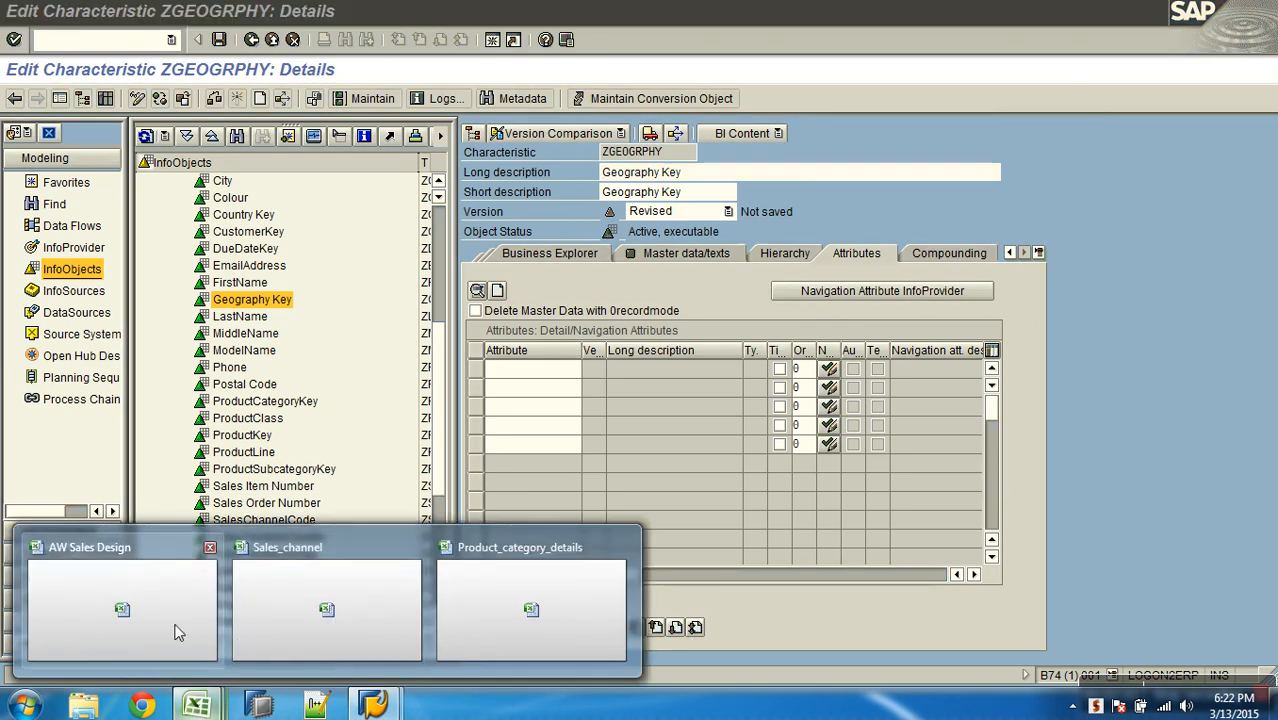
click(182, 632)
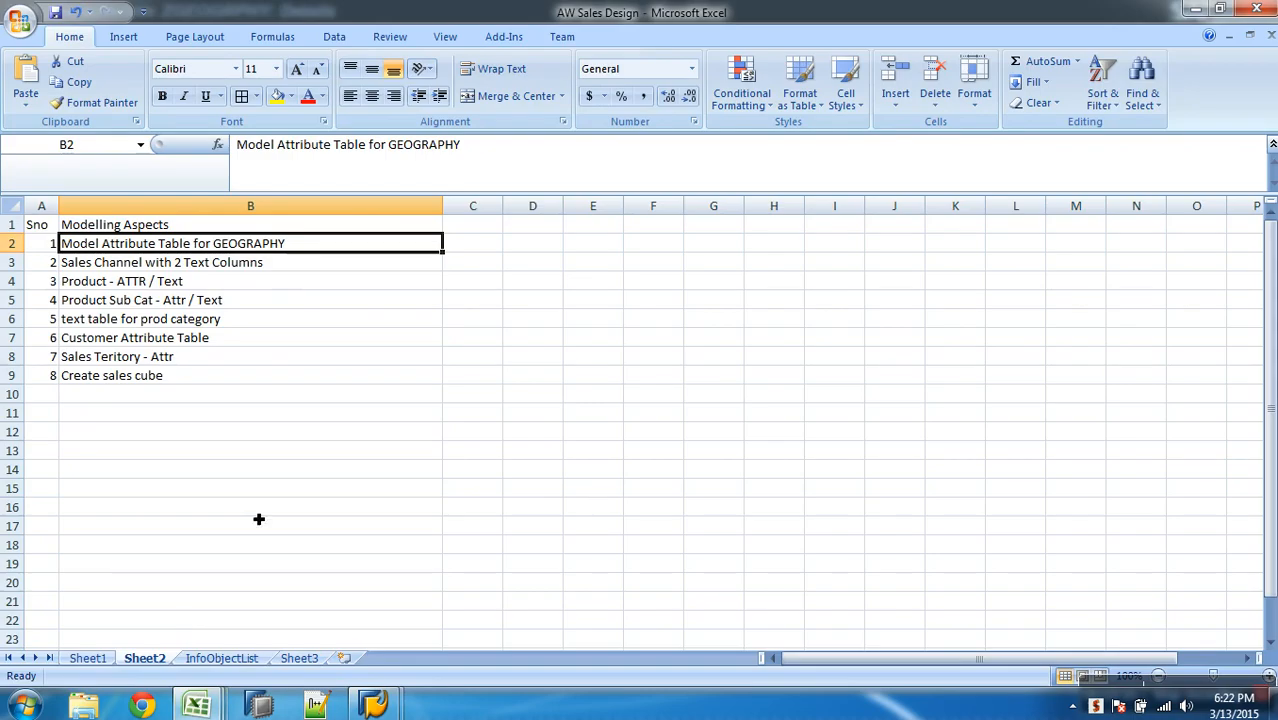
click(92, 659)
drag(836, 266, 850, 326)
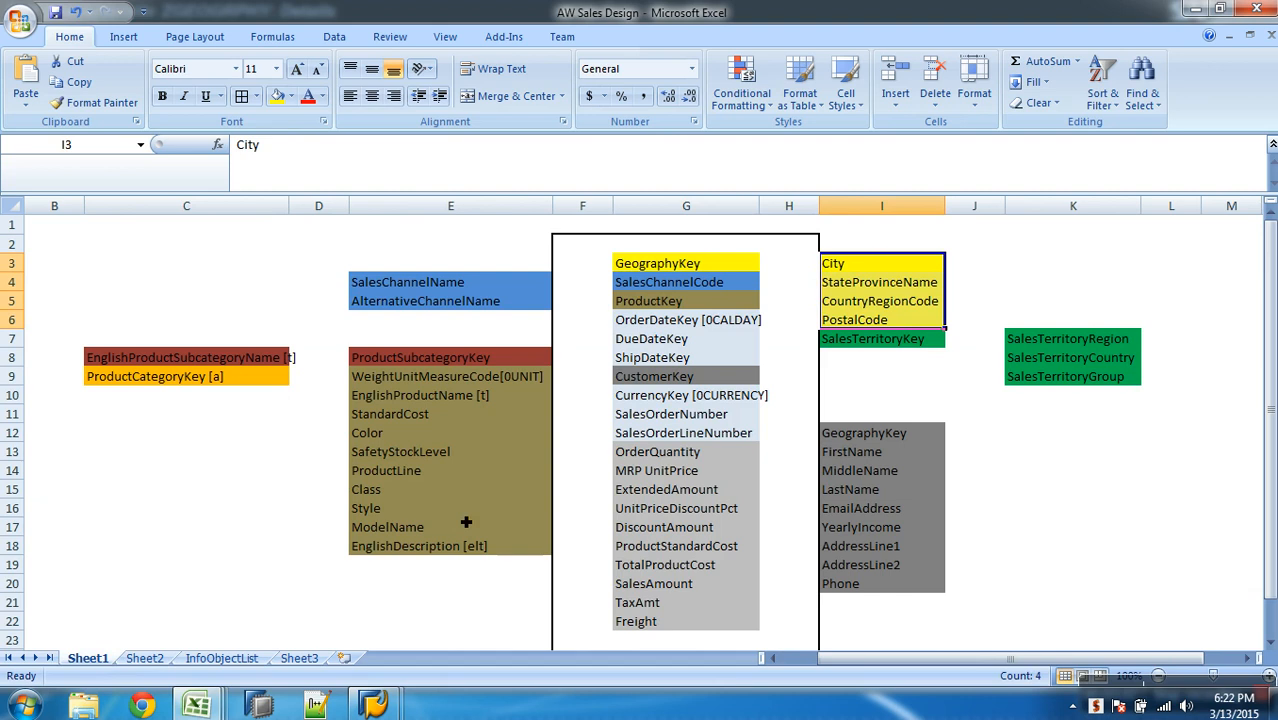
Highlight the City description in cell C4 of the InfoObjectList sheet with a yellow fill
click(255, 660)
scroll(310, 373, up, 8)
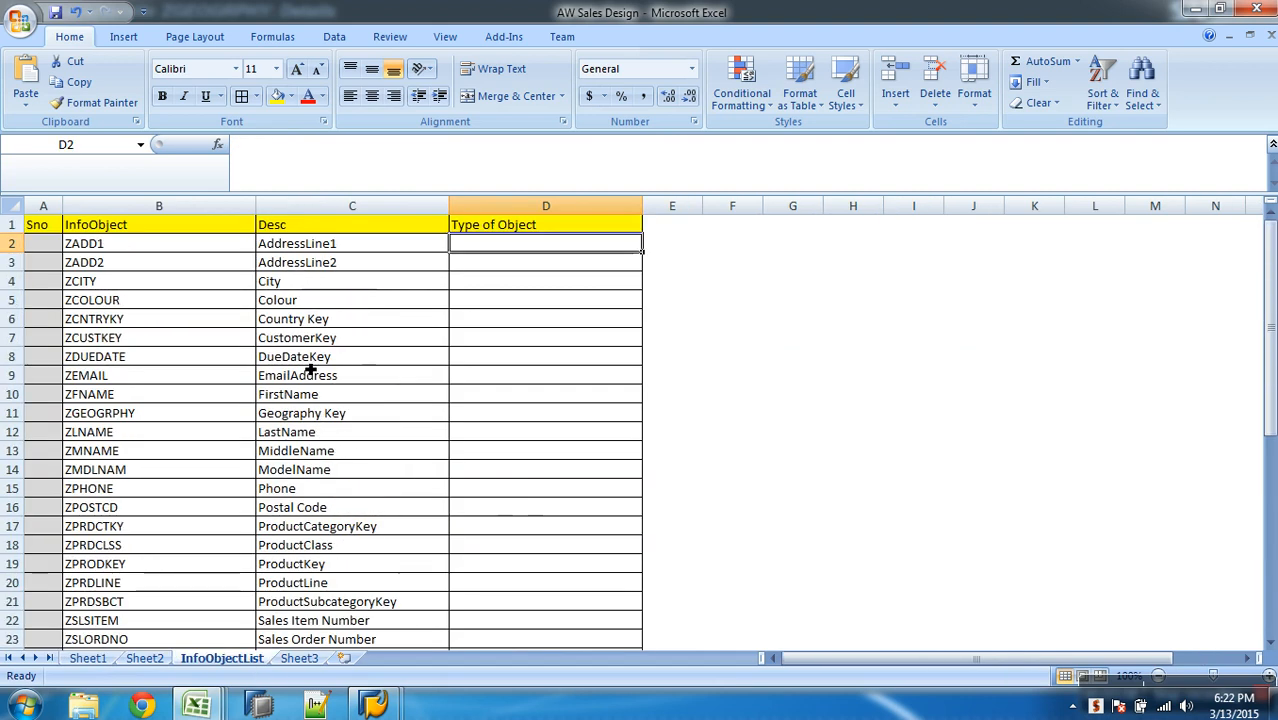
click(323, 298)
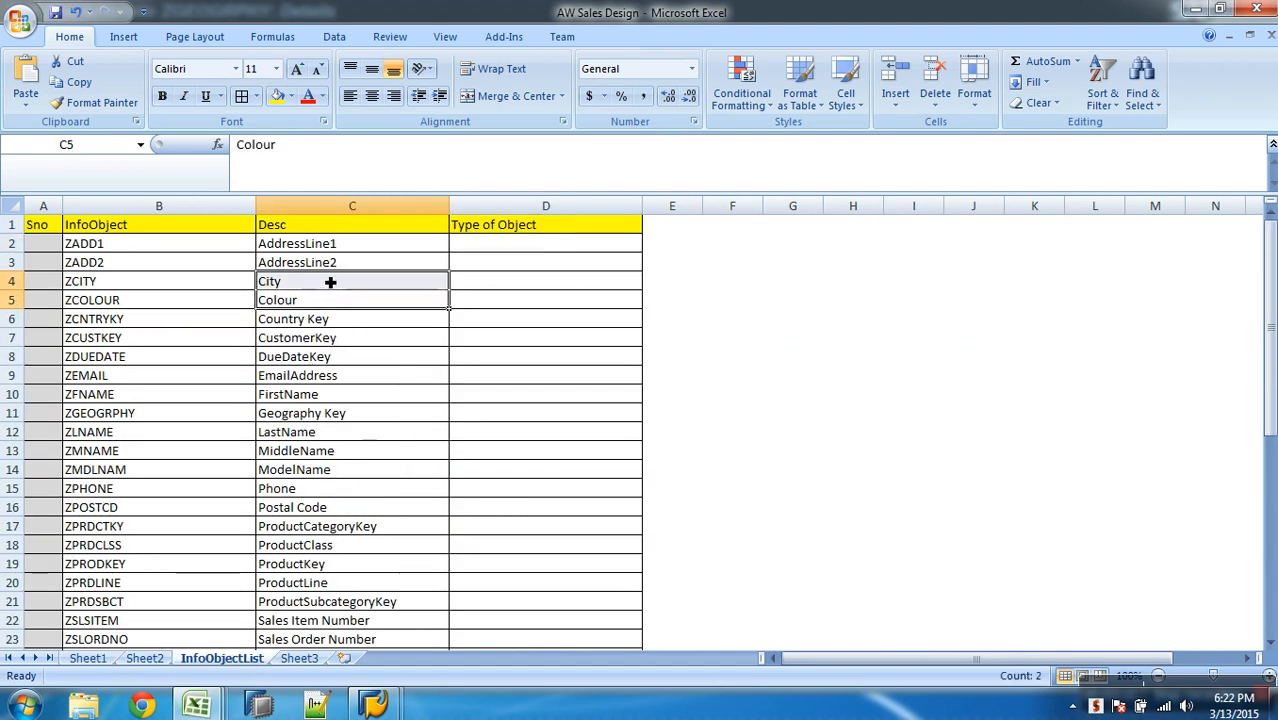
click(365, 281)
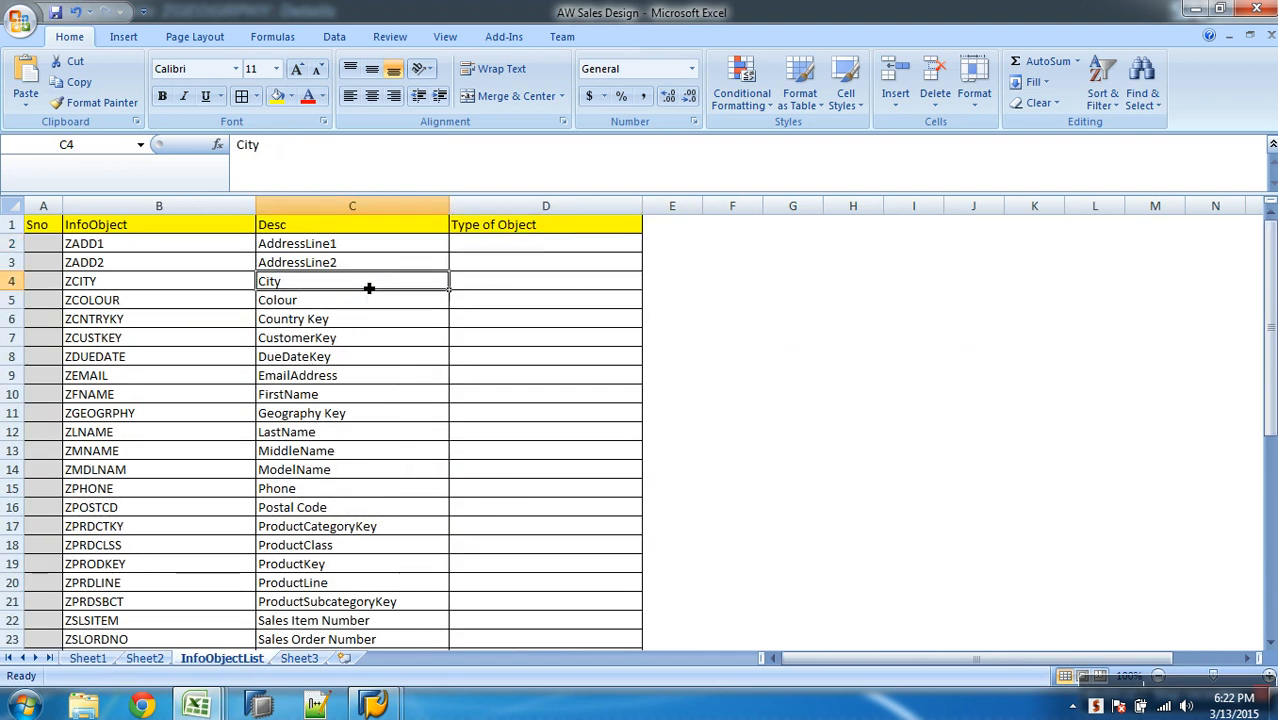
click(277, 96)
Highlight the StateProvinceName description in cell C30 with the same yellow fill
scroll(378, 381, down, 1)
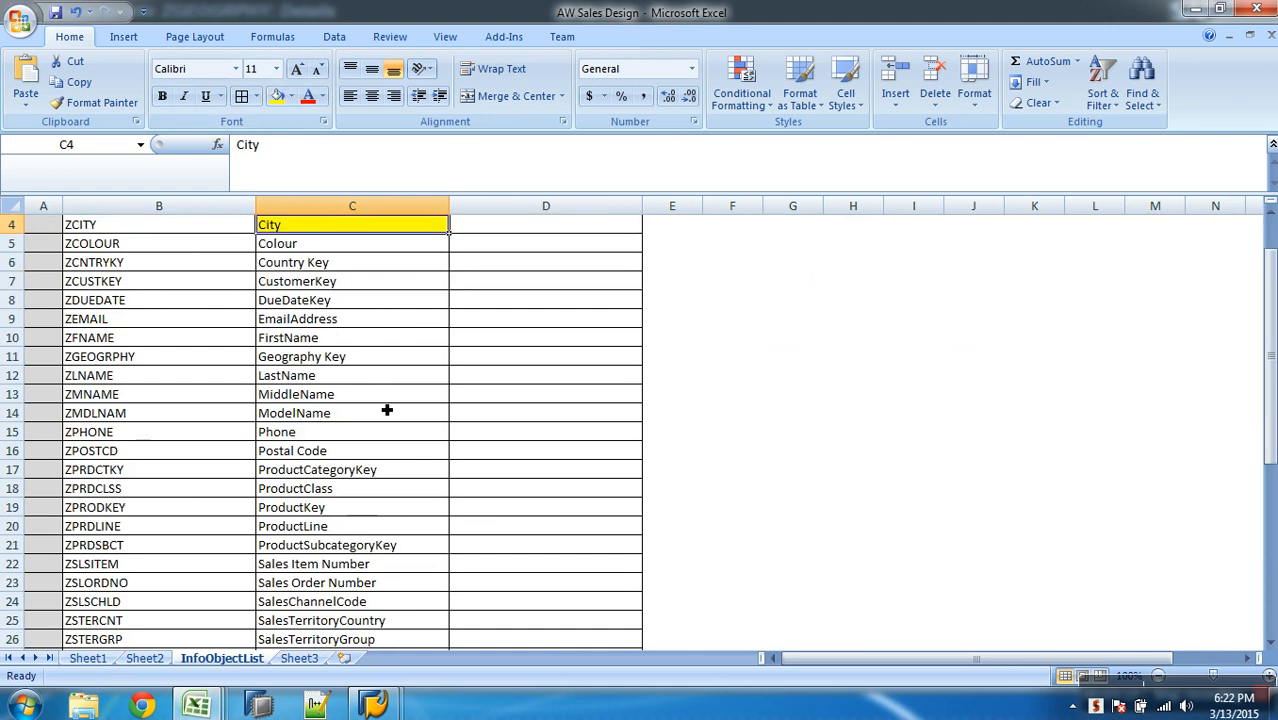
scroll(390, 433, down, 3)
scroll(393, 437, down, 1)
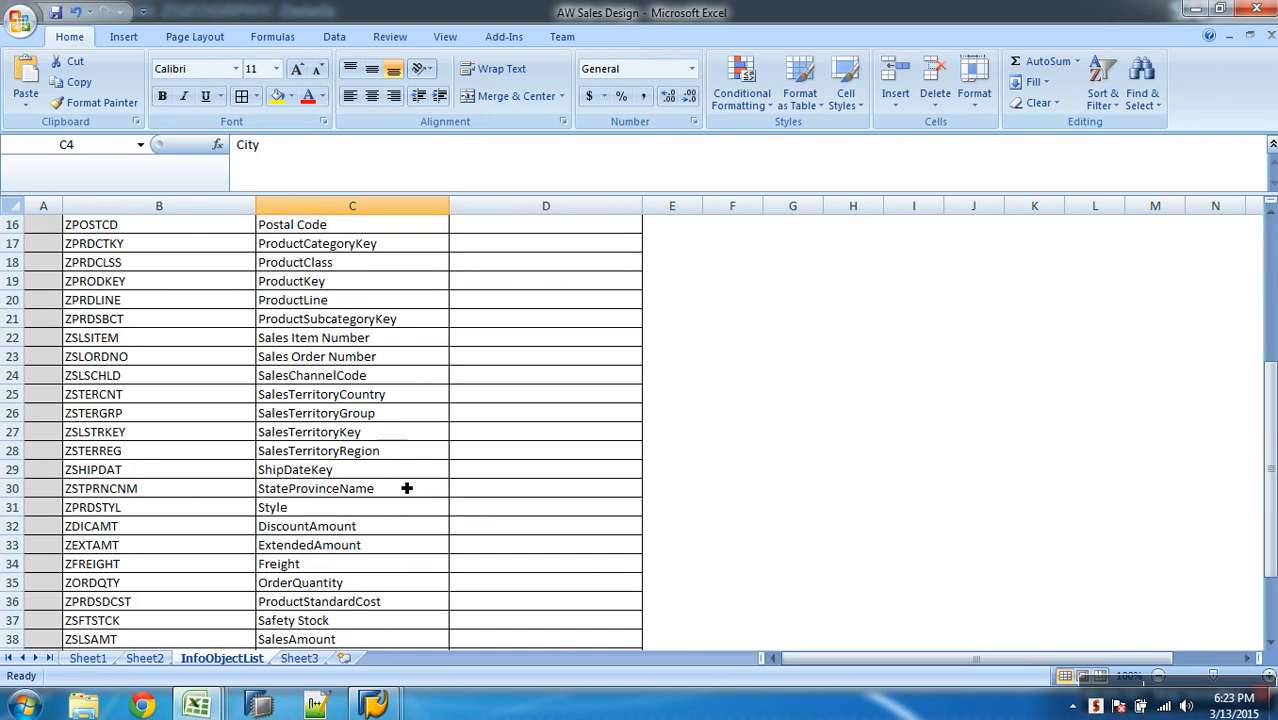
click(375, 492)
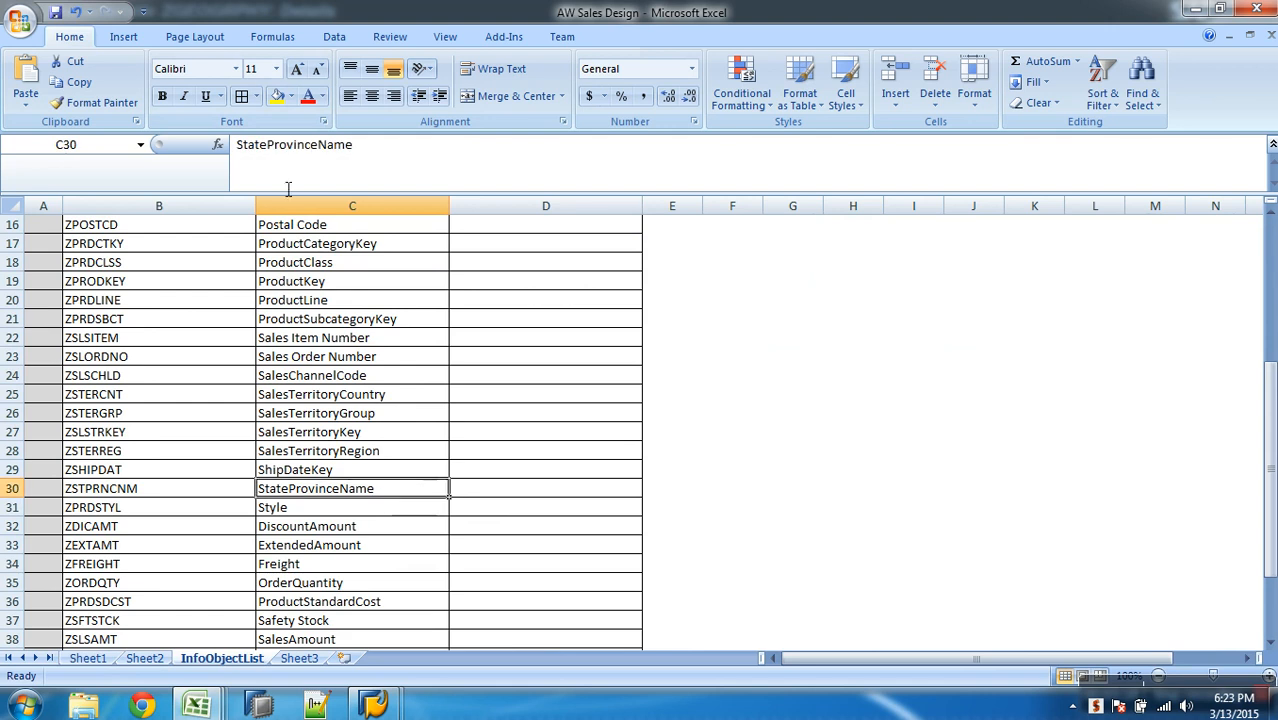
click(277, 96)
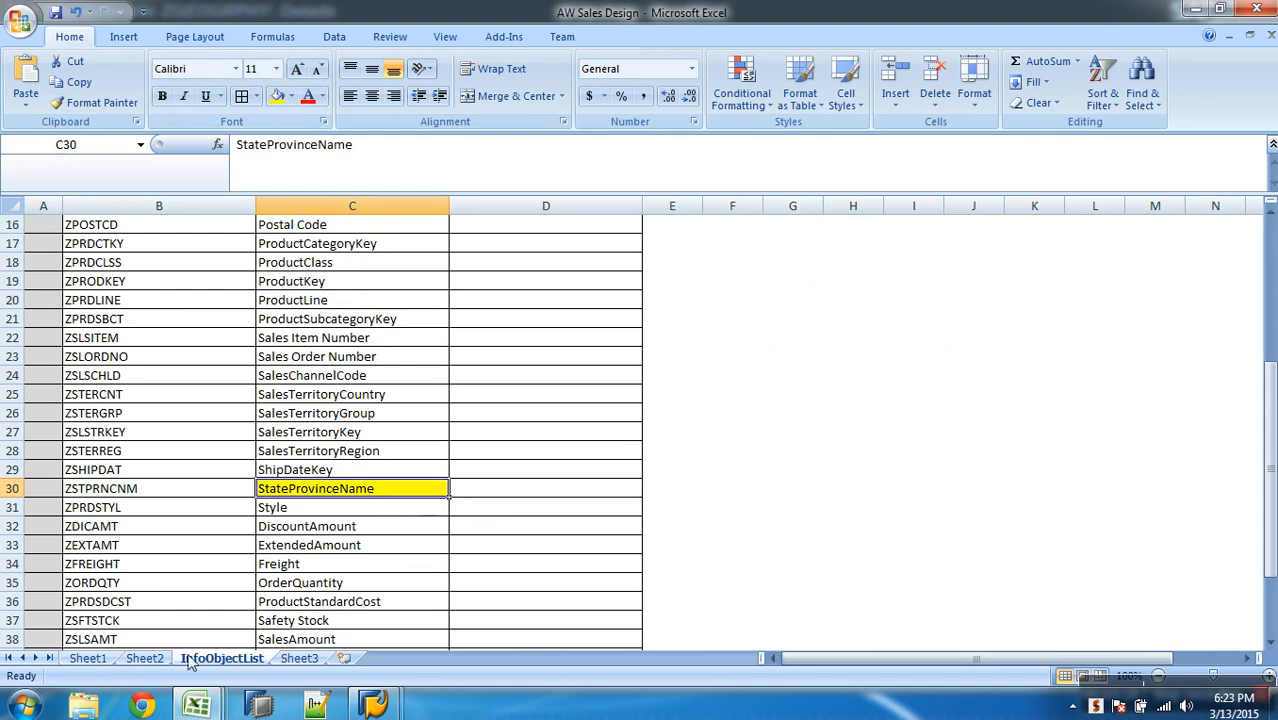
Check the geography attributes on Sheet1 against InfoObjectList, looking for an entry that matches CountryRegionCode
click(106, 661)
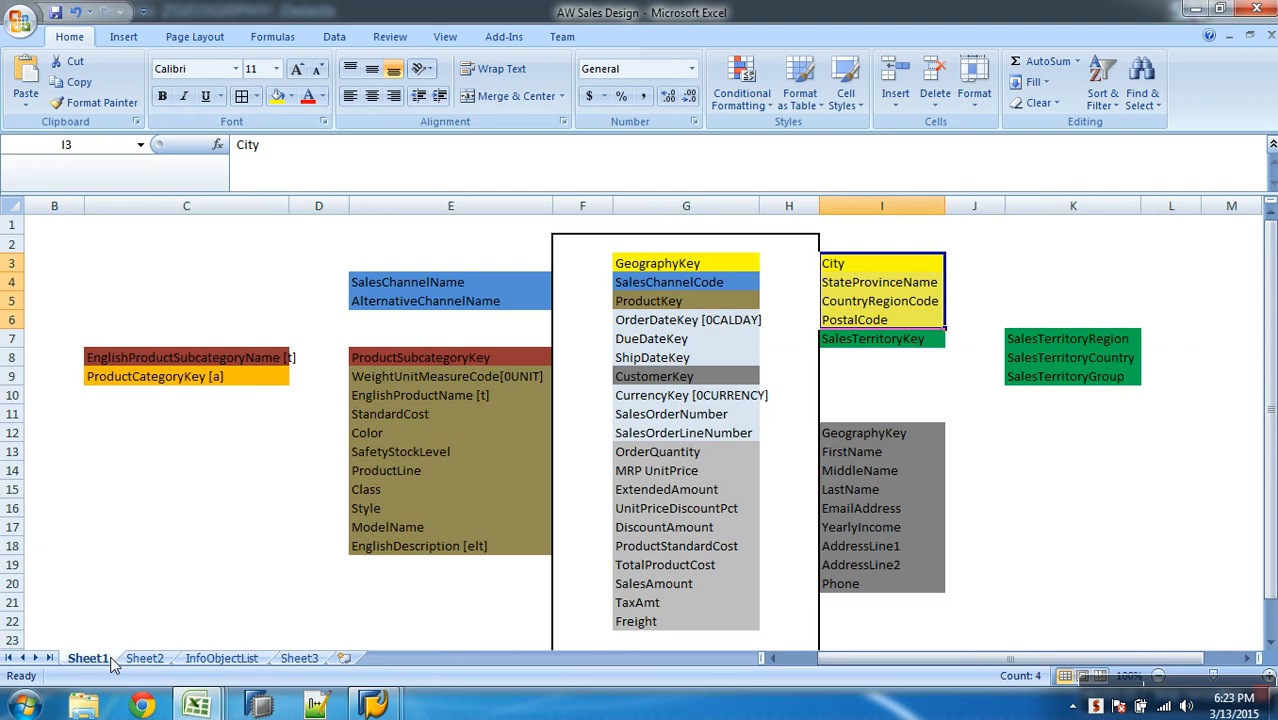
click(218, 658)
scroll(336, 474, up, 3)
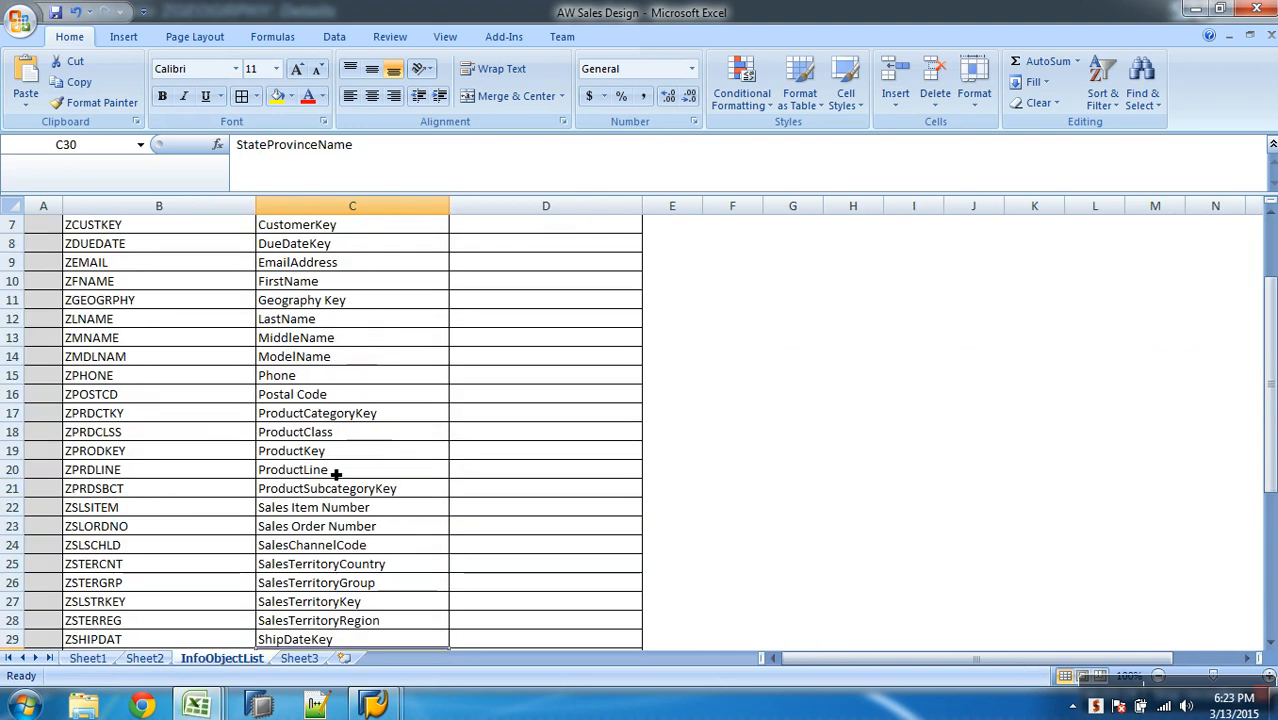
scroll(343, 455, down, 9)
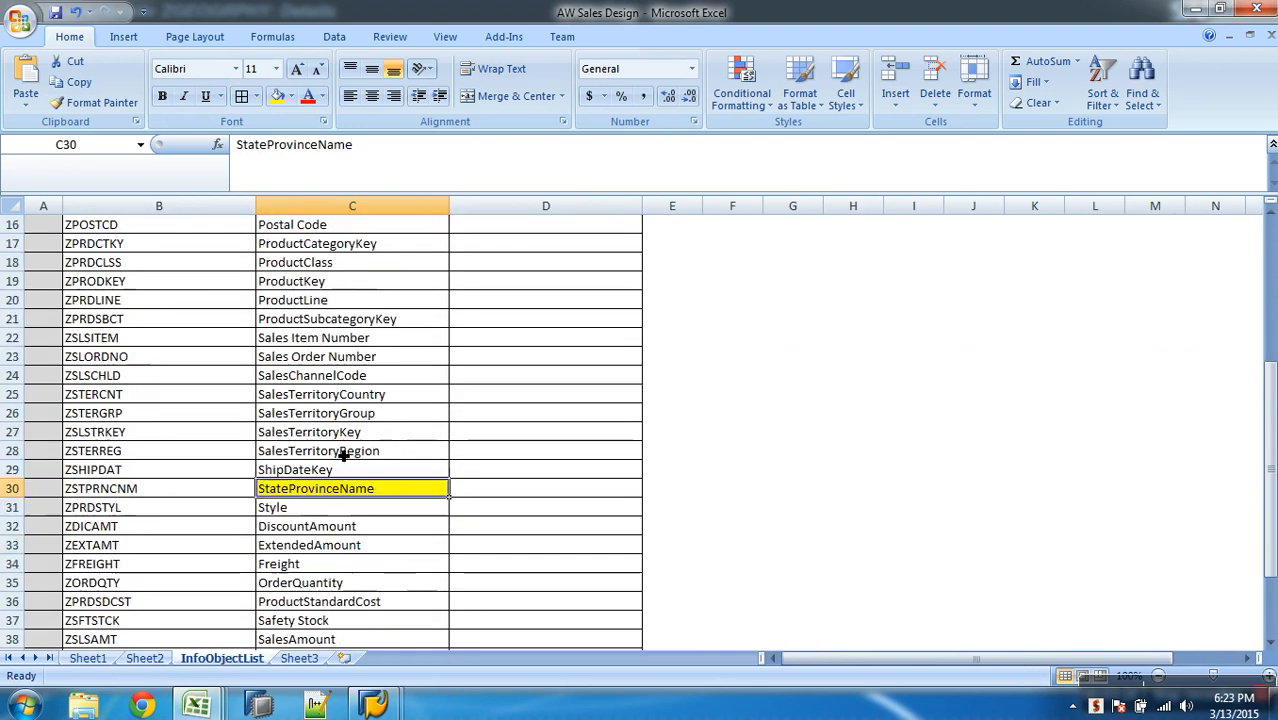
scroll(343, 455, up, 9)
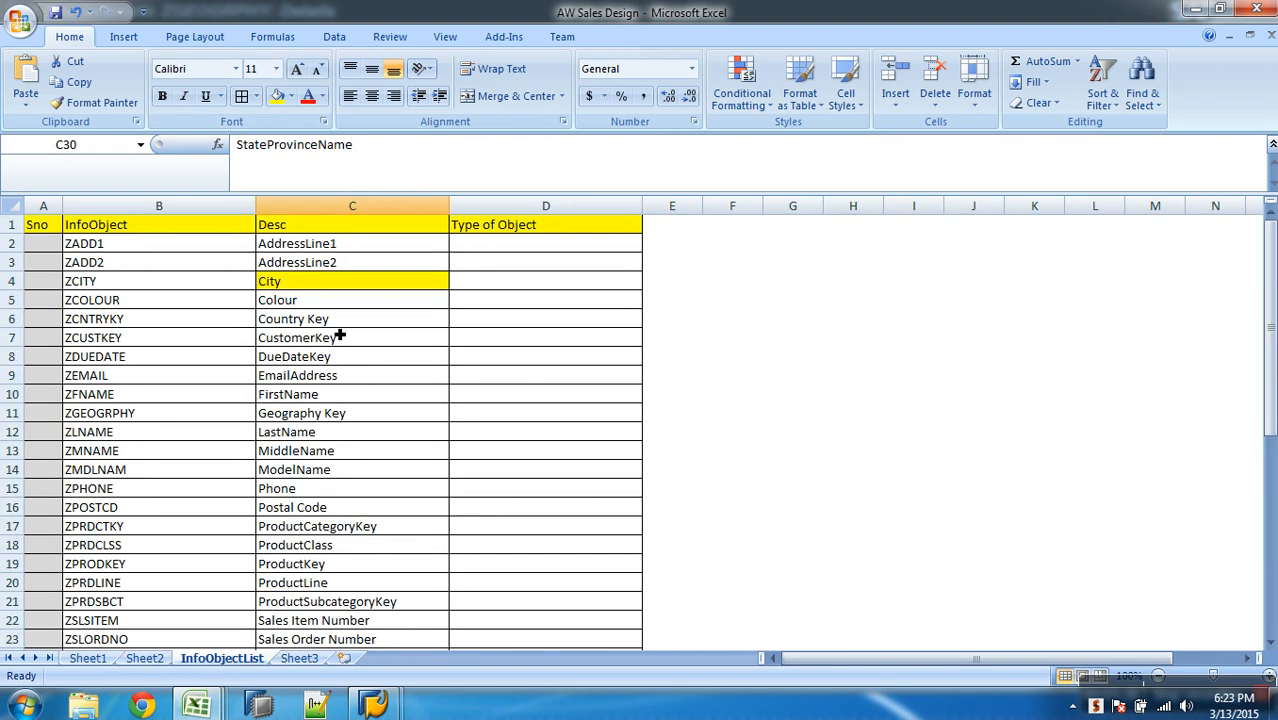
click(371, 324)
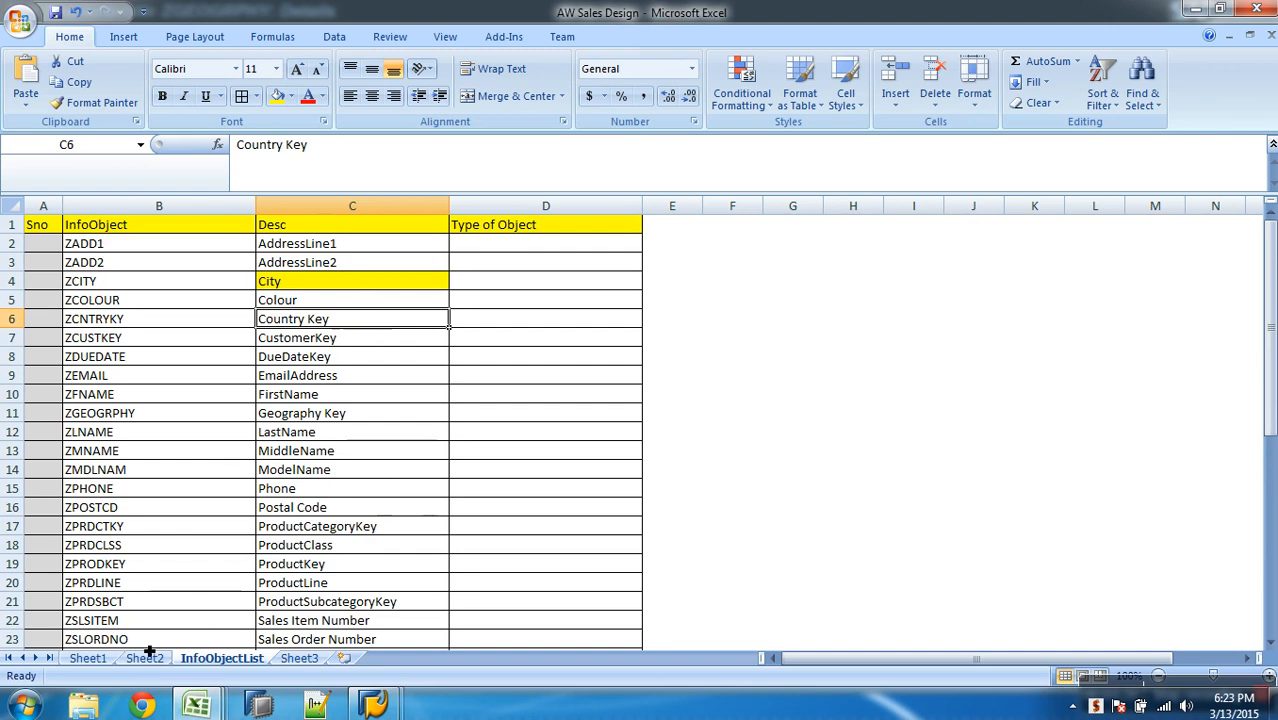
Copy CountryRegionCode from cell I5 on Sheet1 and switch to the Geography Key window in SAP
click(90, 658)
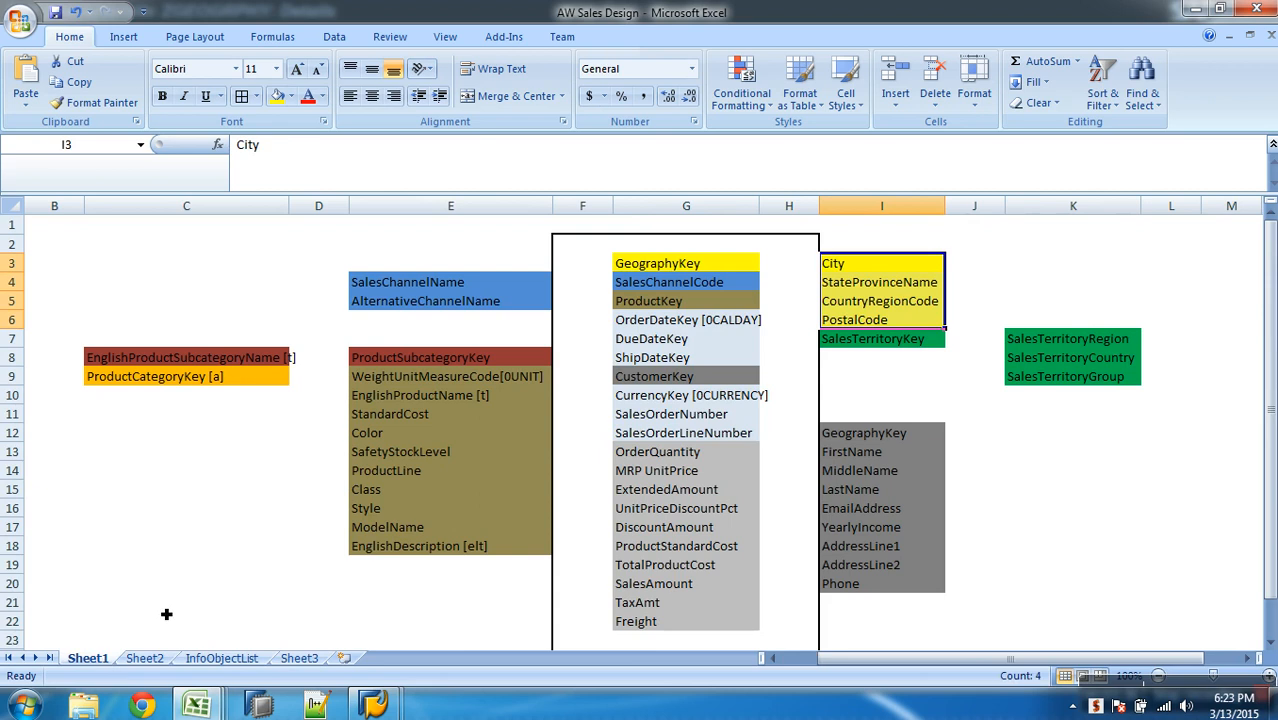
click(895, 304)
key(ctrl+c)
mouse_move(373, 705)
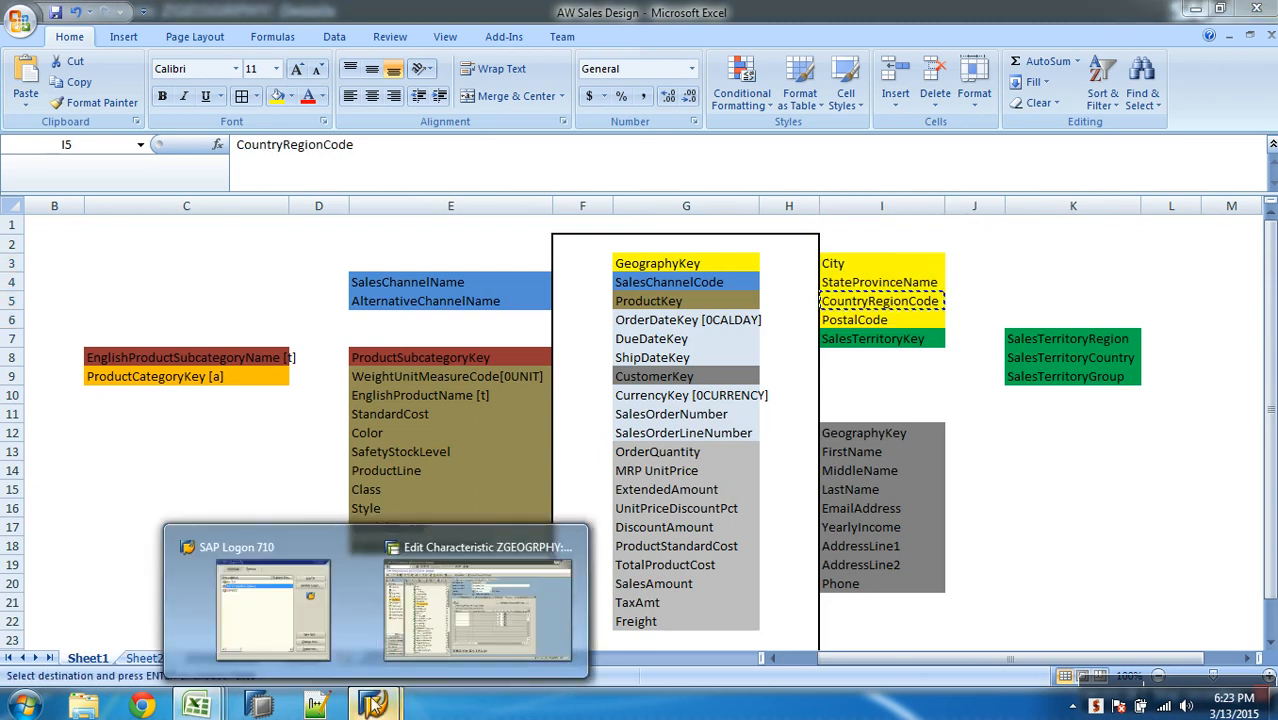
click(415, 628)
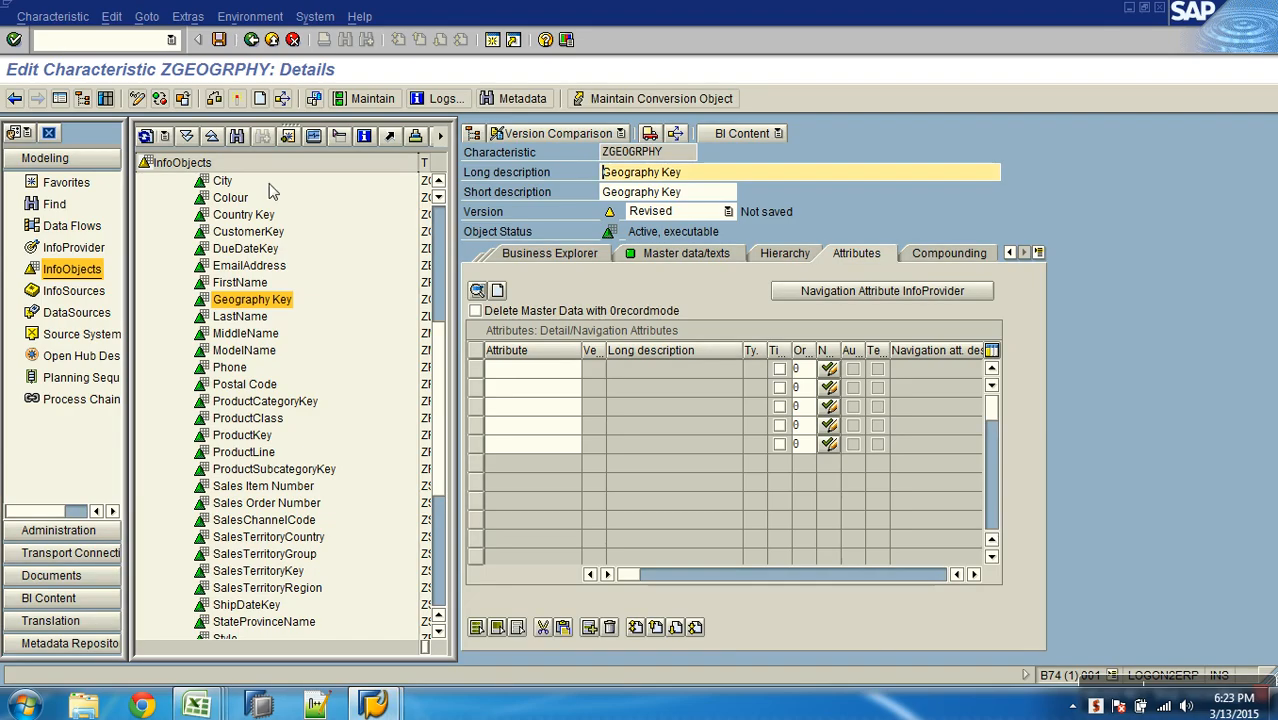
Leave Geography Key without saving the changes and search the InfoObject tree for CountryRegionCode
click(271, 39)
click(336, 338)
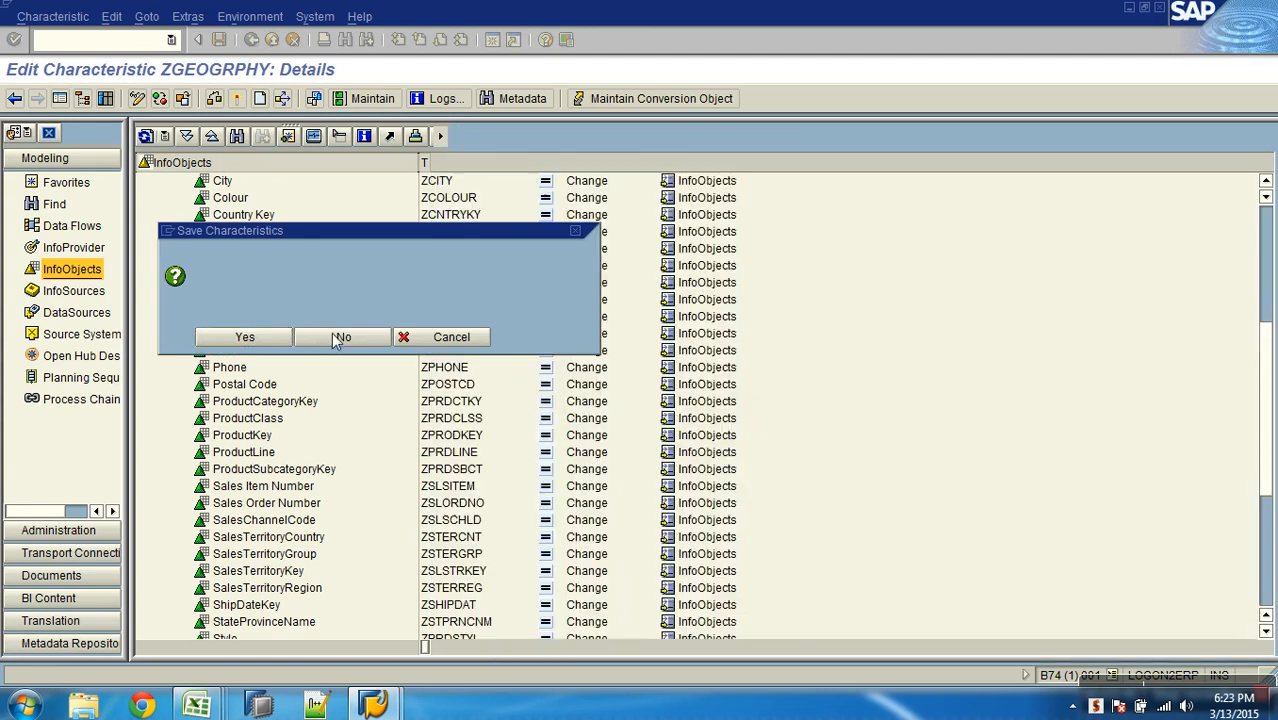
click(236, 137)
key(ctrl+v)
key(Return)
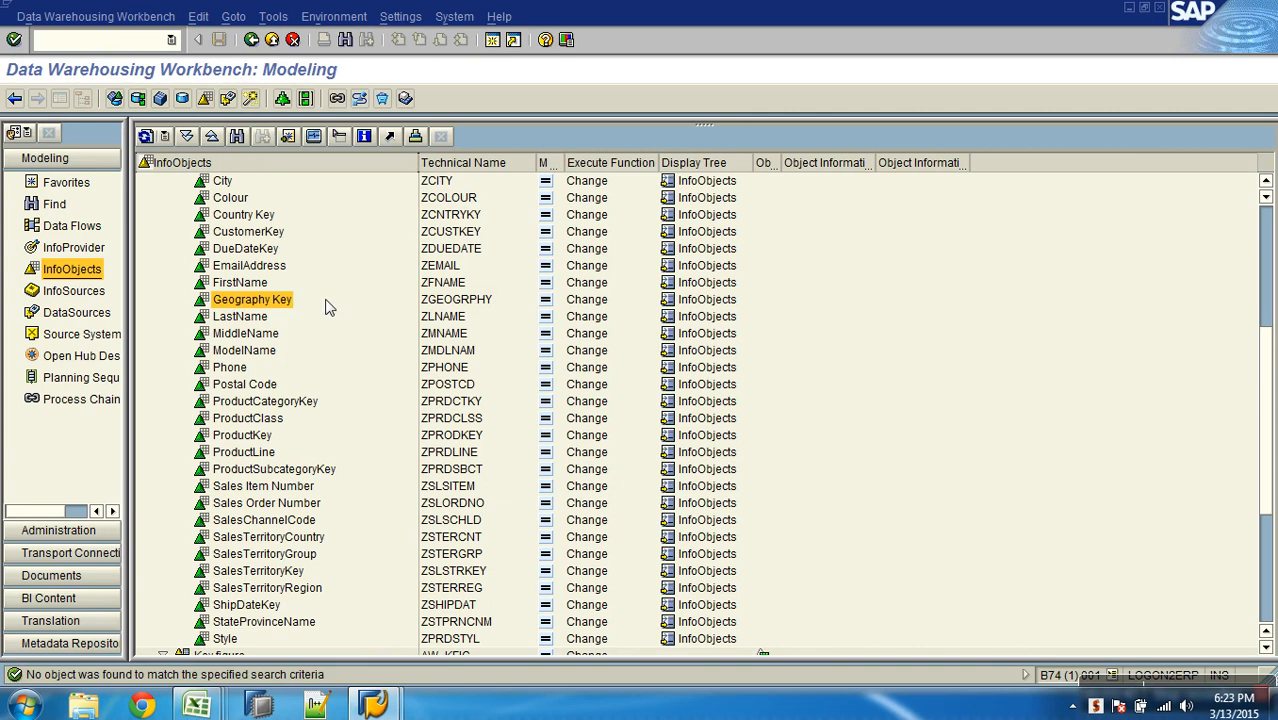
Try to create the characteristic ZCNTREGCD with the long description CountryRegionCode in the Char catalog
scroll(280, 302, up, 1)
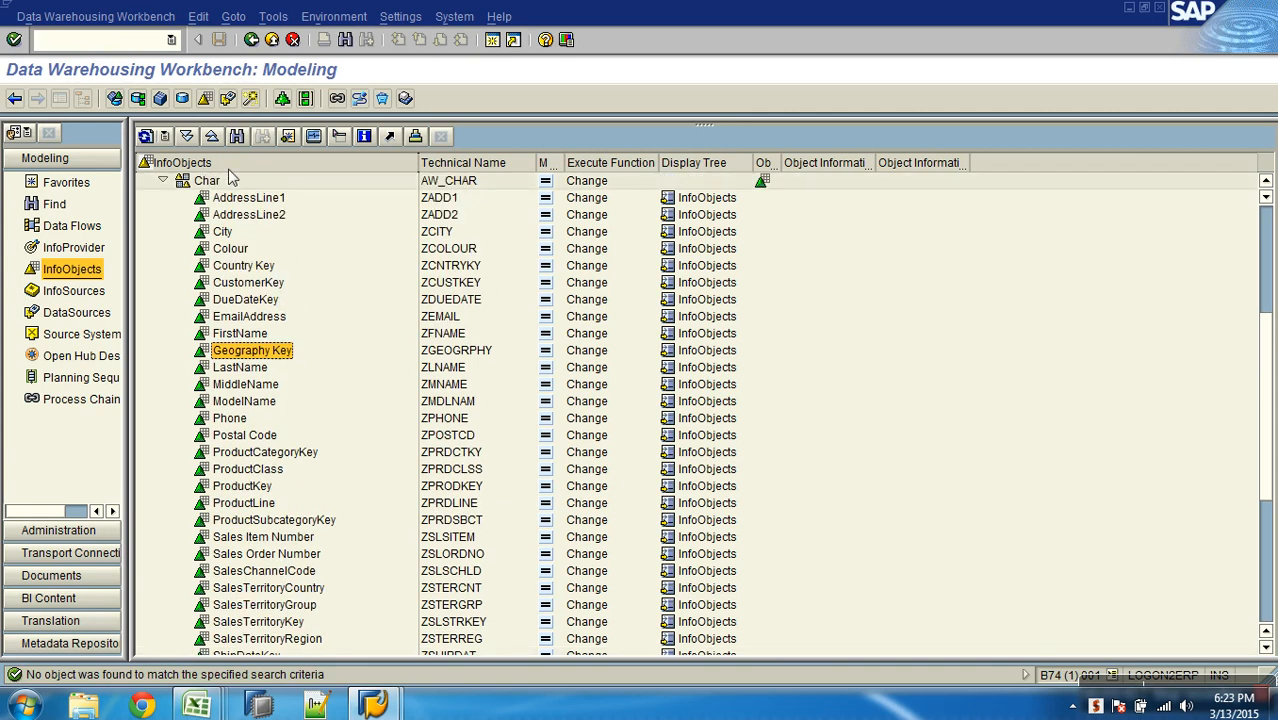
right_click(200, 178)
click(294, 318)
click(424, 258)
key(ctrl+v)
click(417, 238)
text(z)
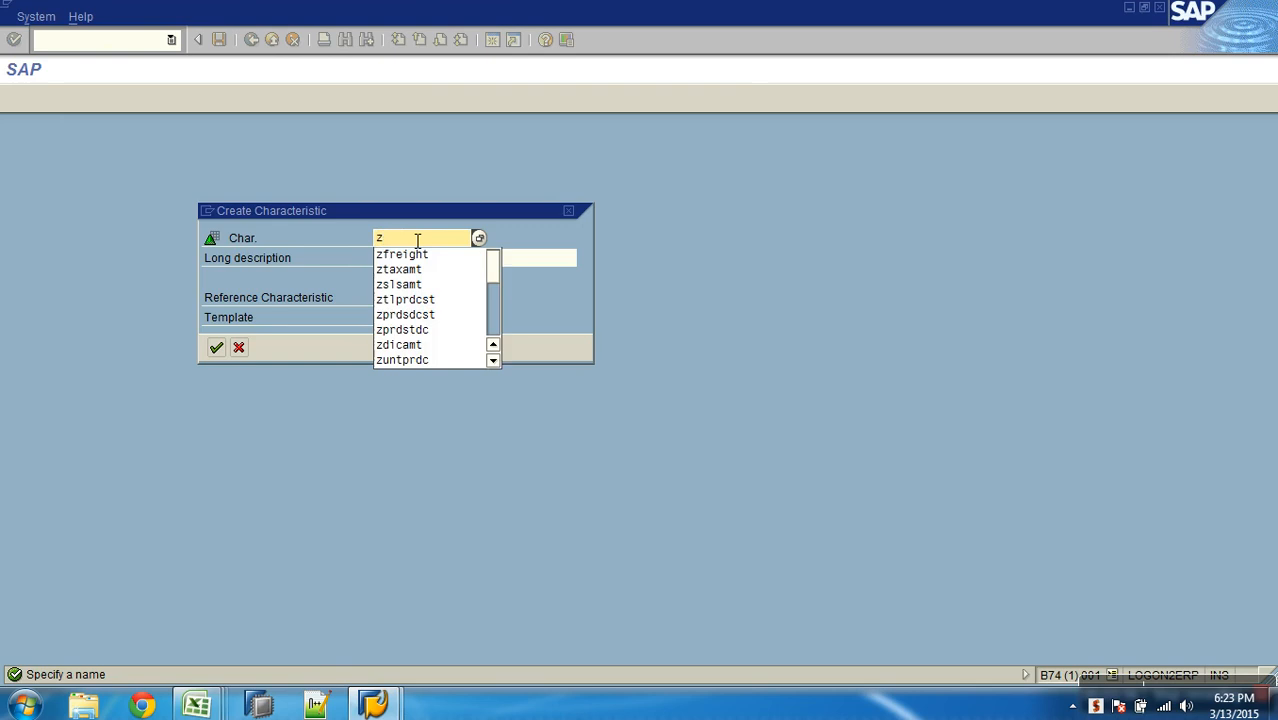
text(cntregcd)
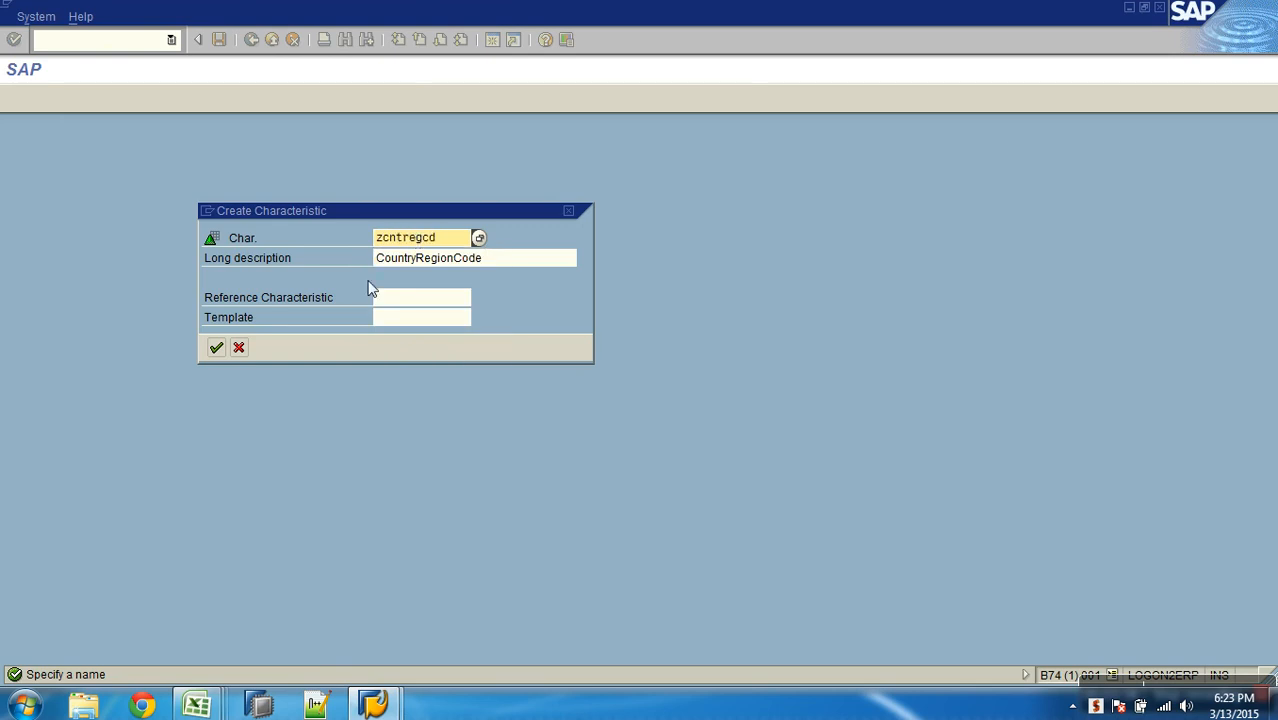
click(216, 347)
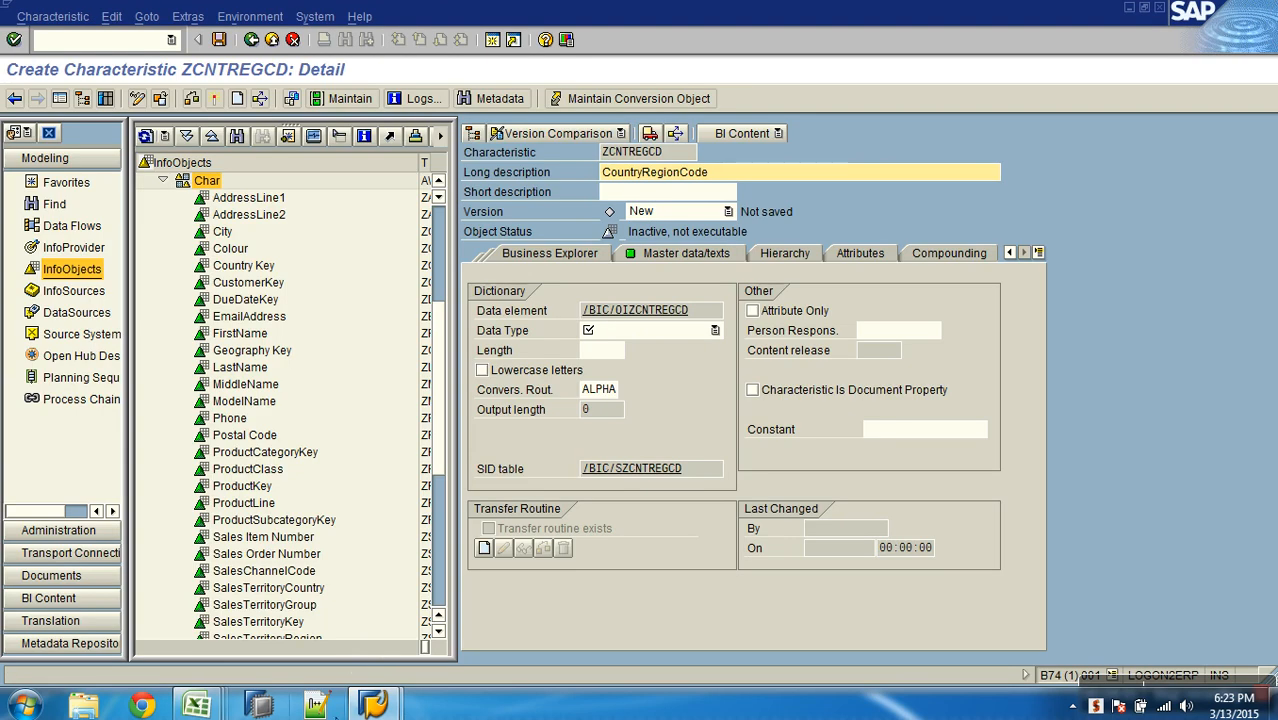
Open the Geography_details workbook in Excel and widen the StateProvinceName and CountryRegionCode columns to examine the country code values
mouse_move(200, 706)
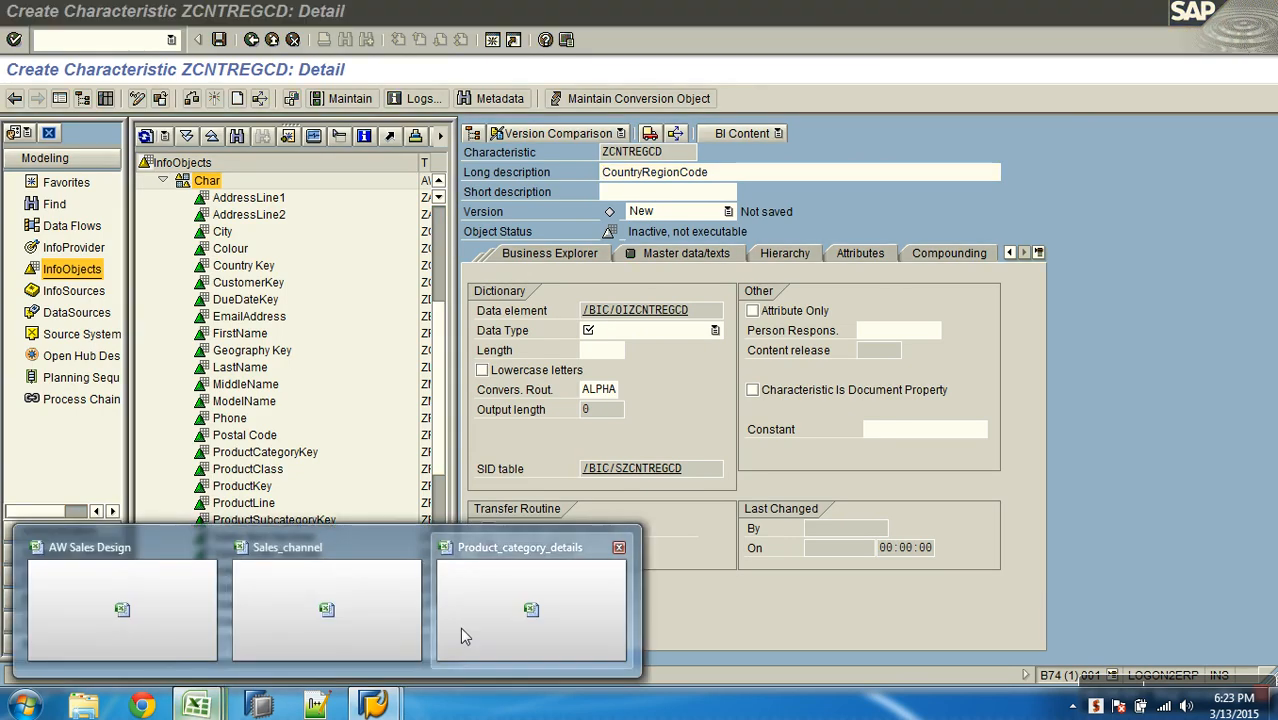
click(460, 627)
click(20, 22)
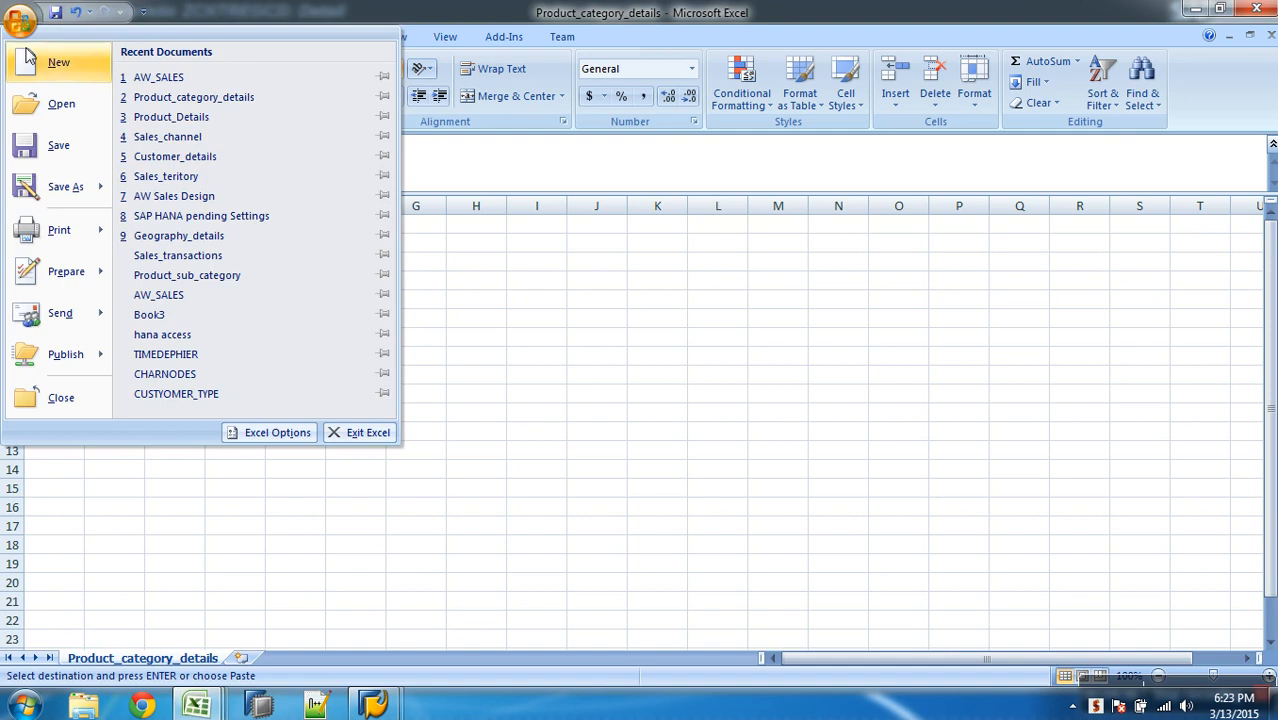
click(190, 236)
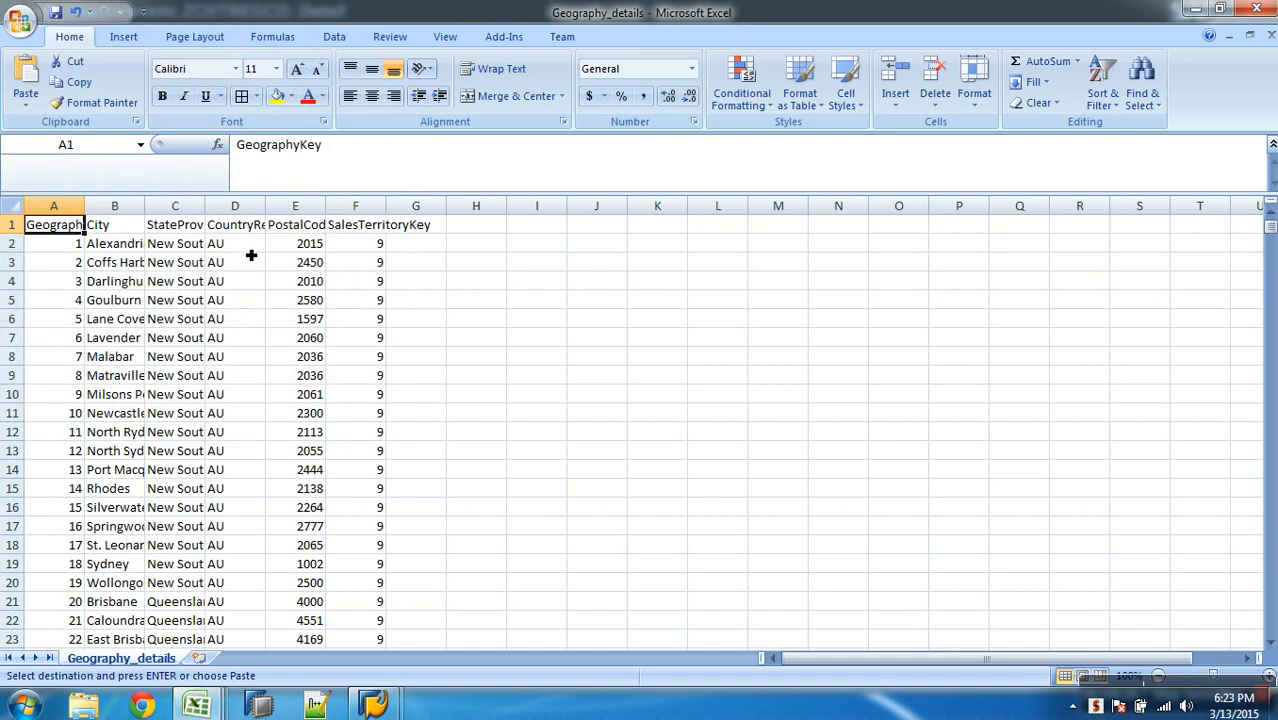
double_click(206, 213)
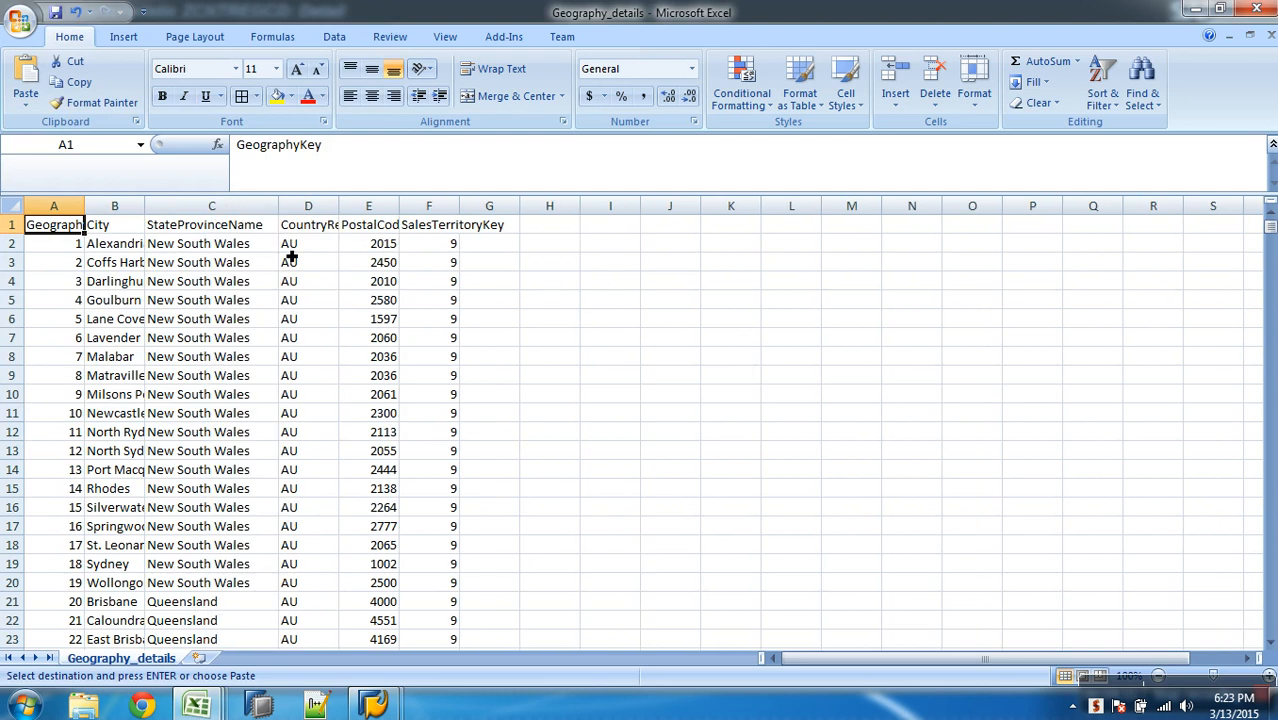
click(291, 250)
drag(338, 206, 371, 207)
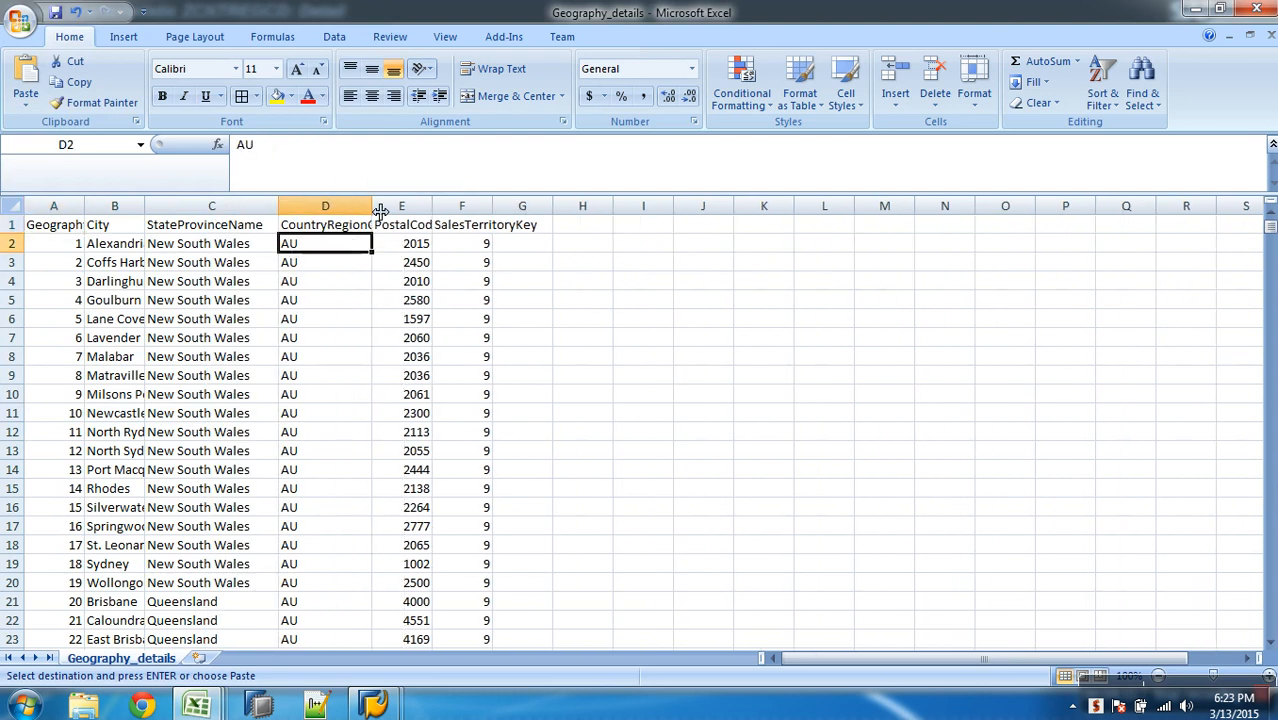
click(340, 230)
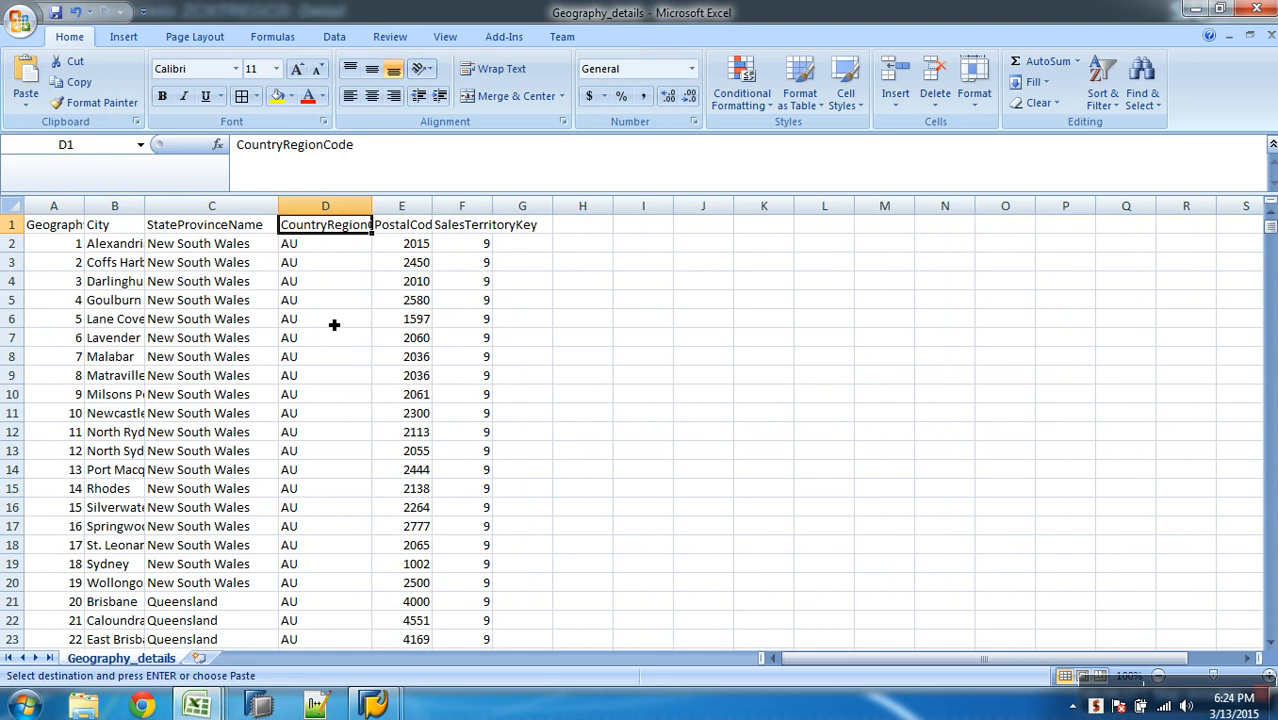
Return to the ZCNTREGCD characteristic in SAP and leave it without saving
key(alt+Tab)
mouse_move(374, 705)
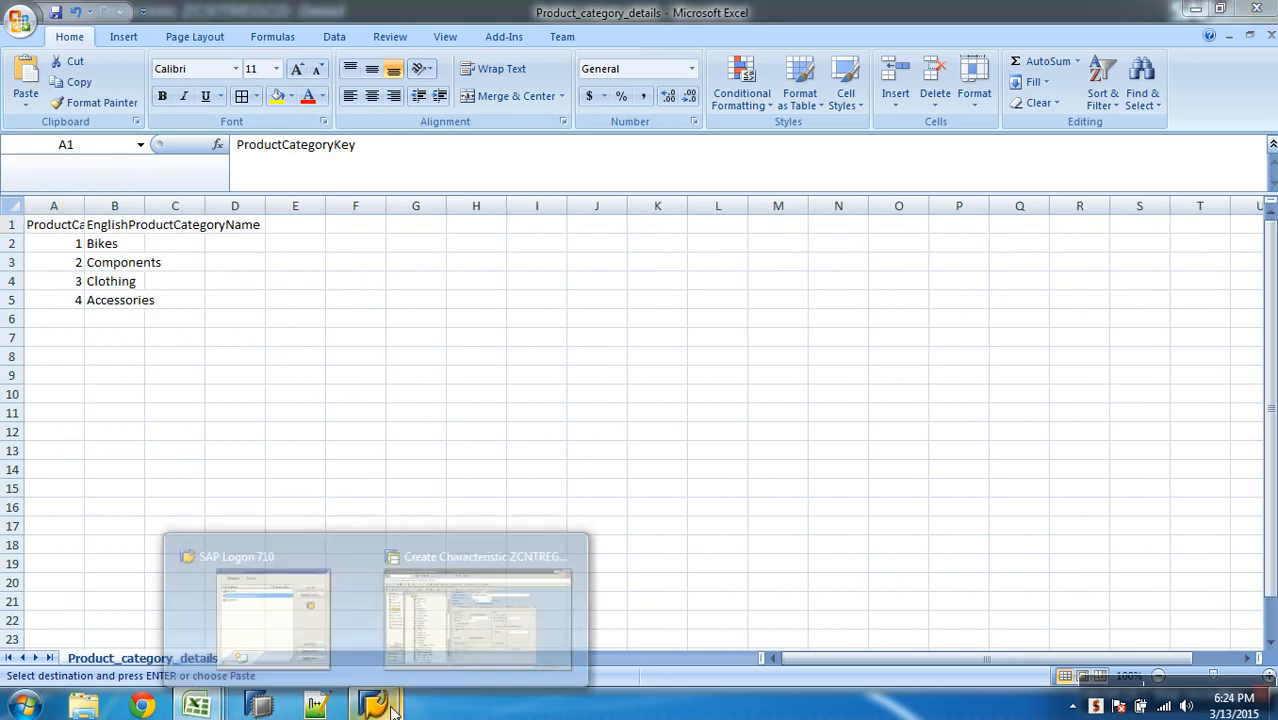
click(546, 630)
click(276, 43)
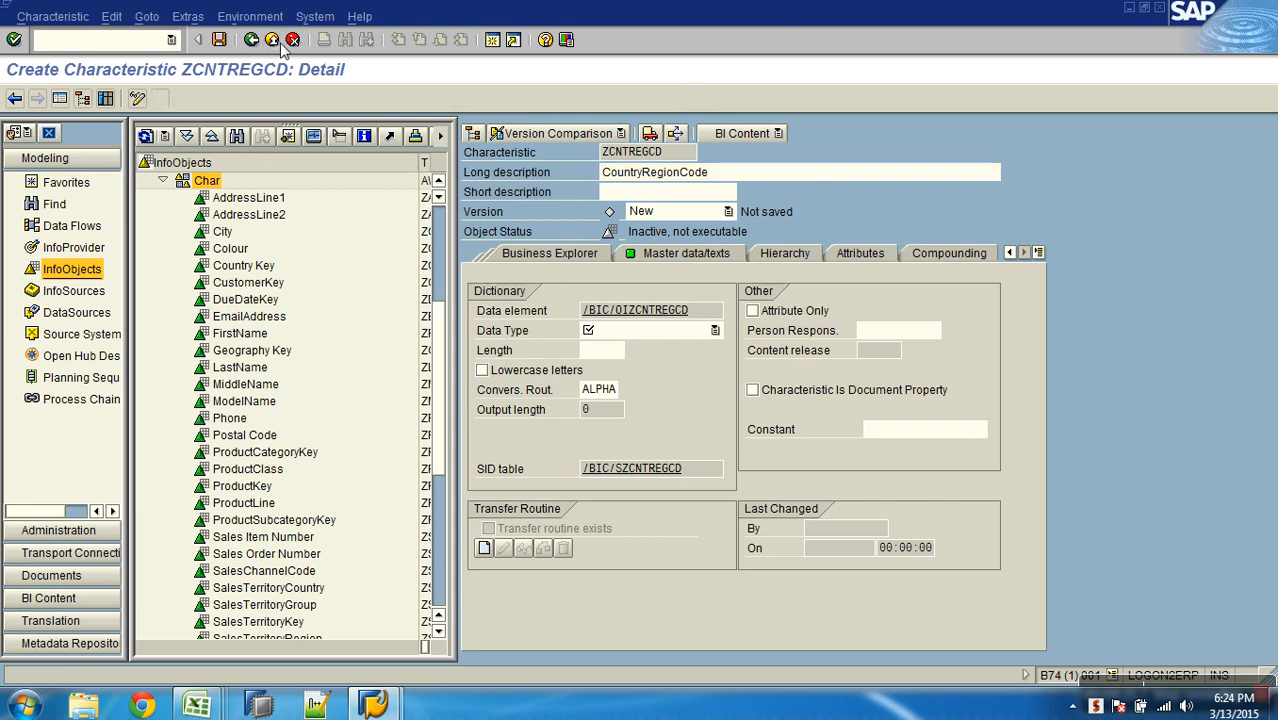
click(296, 43)
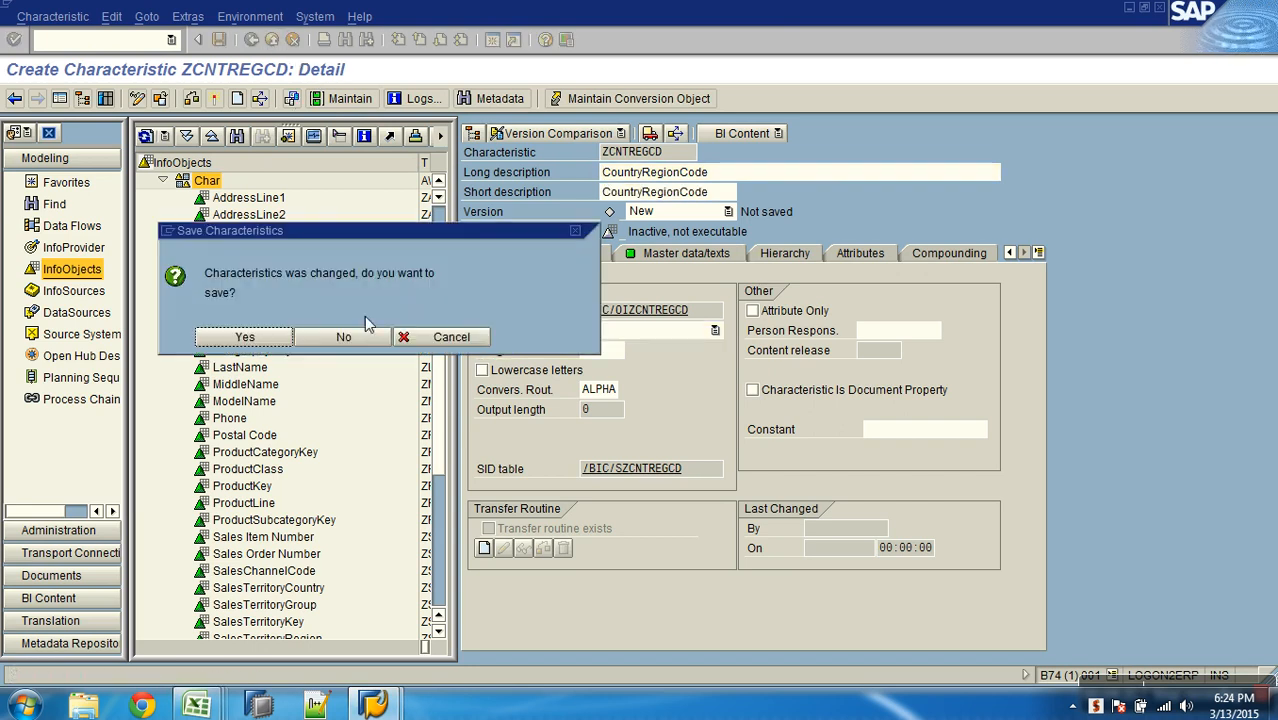
click(343, 337)
Inspect the data type and length of the CustomerKey characteristic ZCUSTKEY and return to the InfoObject tree
click(262, 284)
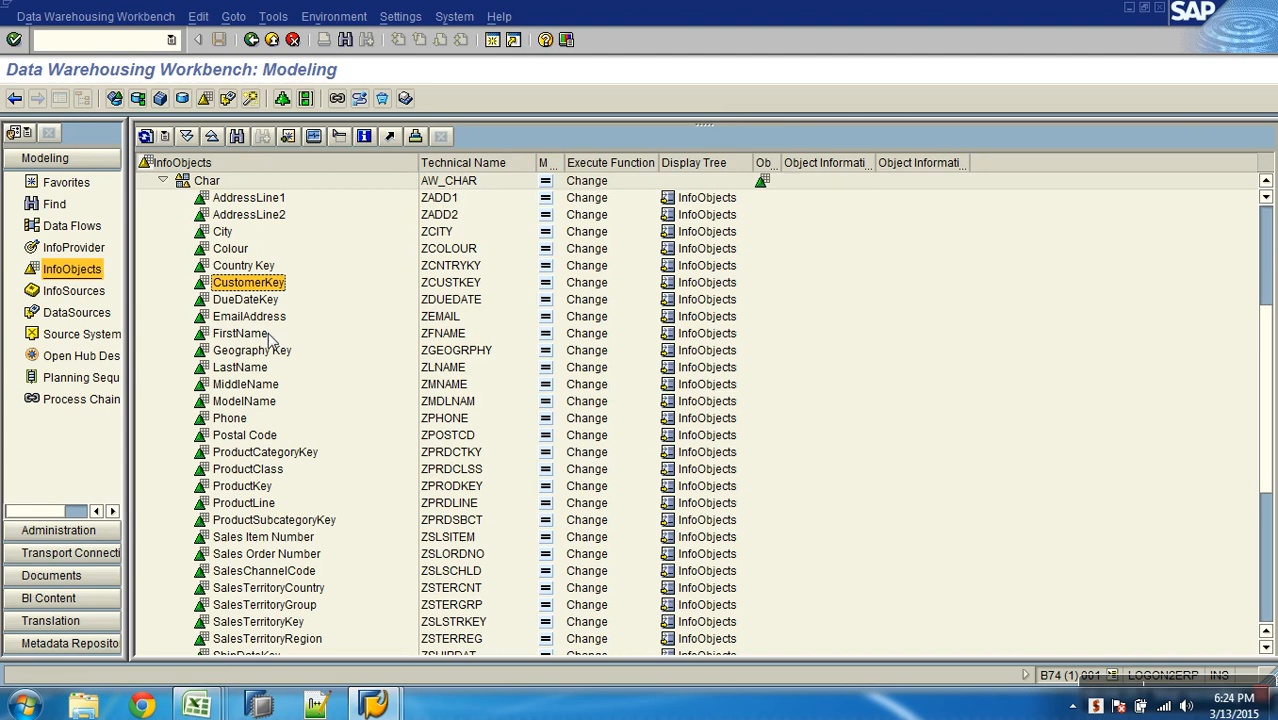
double_click(450, 283)
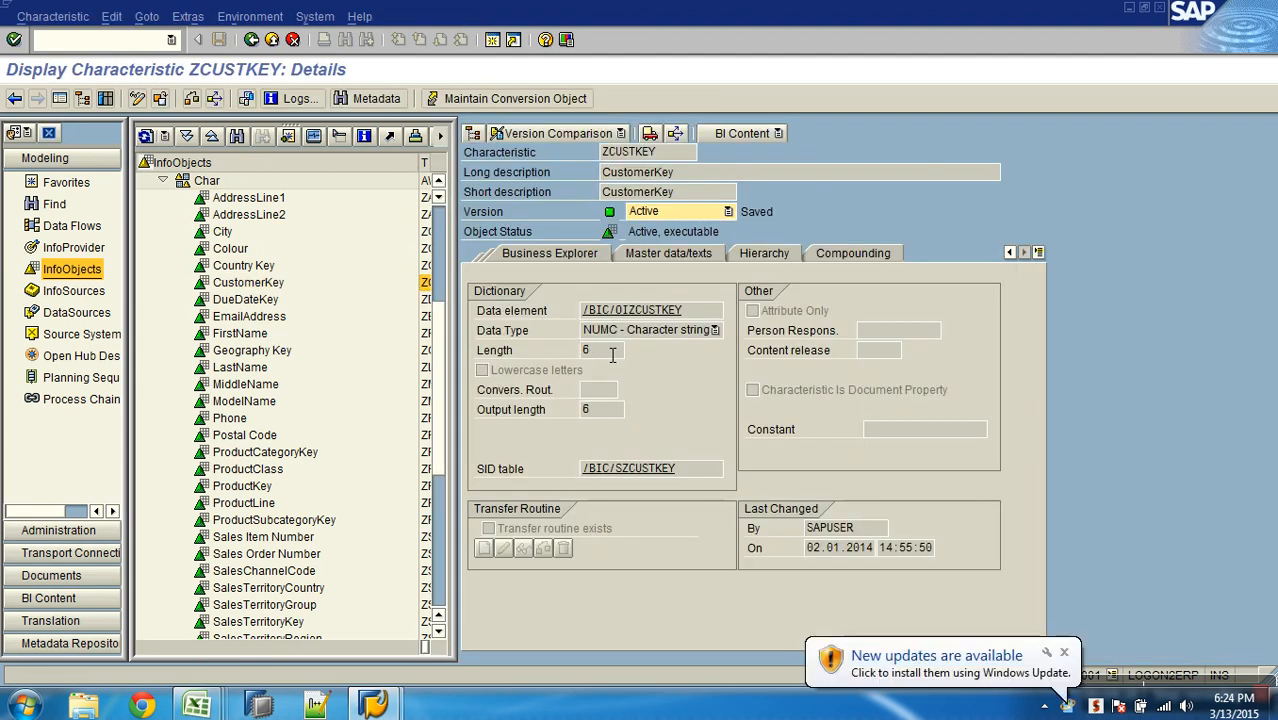
key(alt+Tab)
key(alt+Tab)
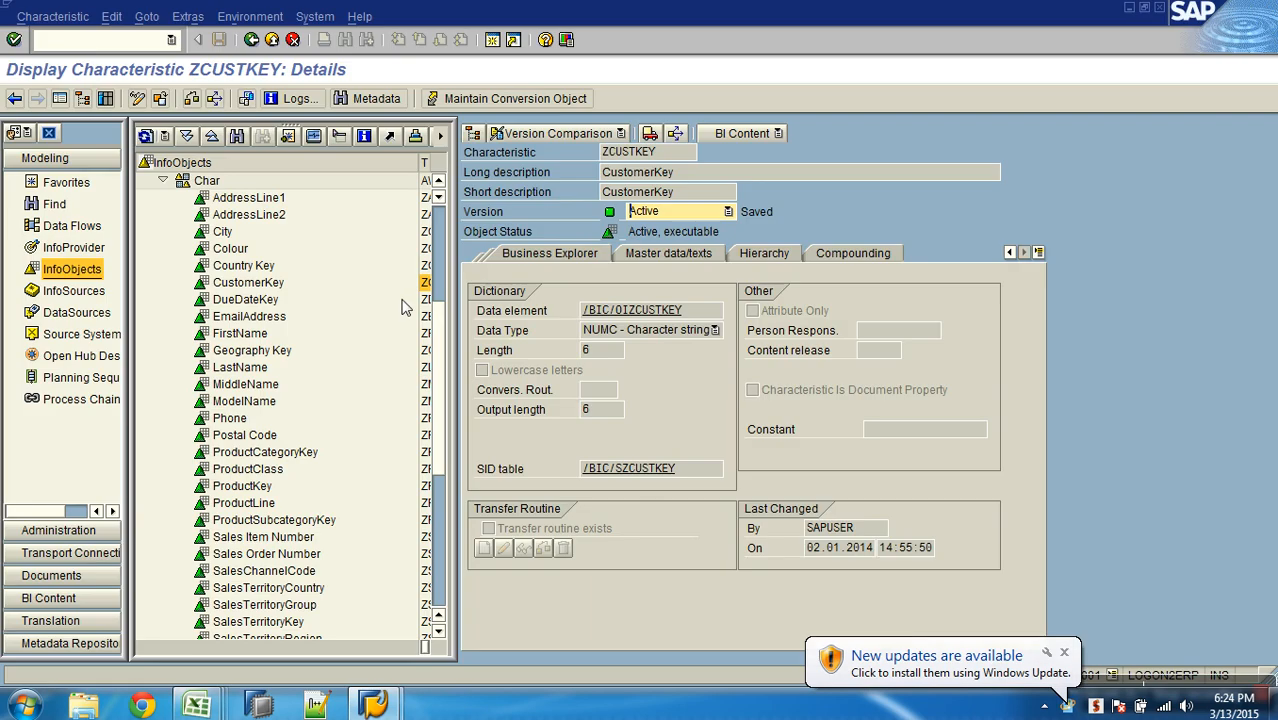
click(271, 40)
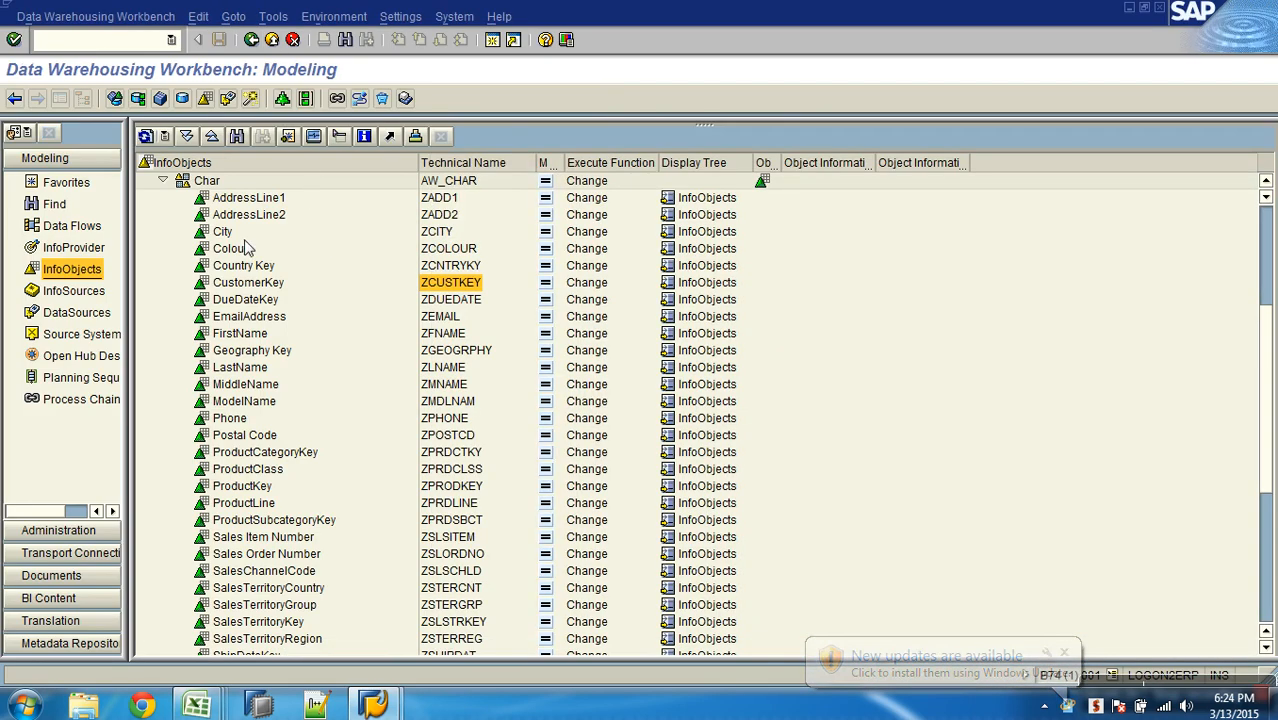
Create a characteristic ZCNTREGCD in the Char catalog with the long description CountryRegionCode
right_click(212, 184)
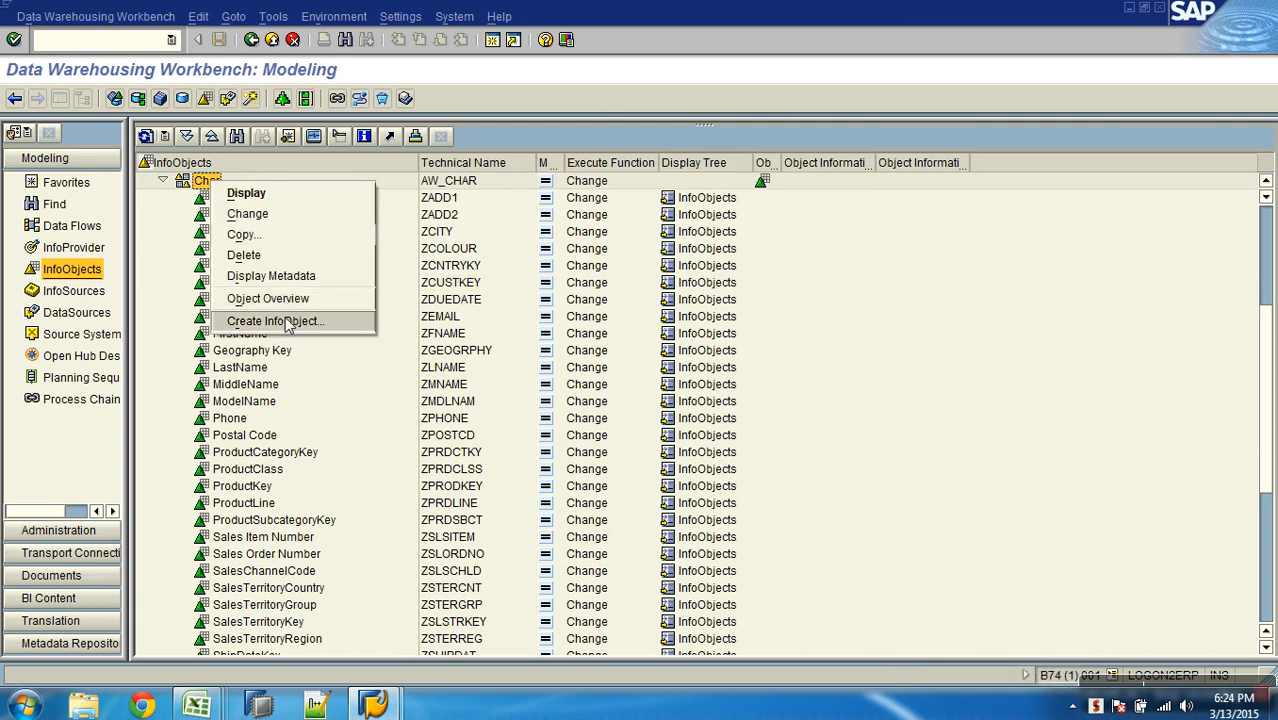
click(285, 320)
click(426, 261)
key(ctrl+v)
click(403, 243)
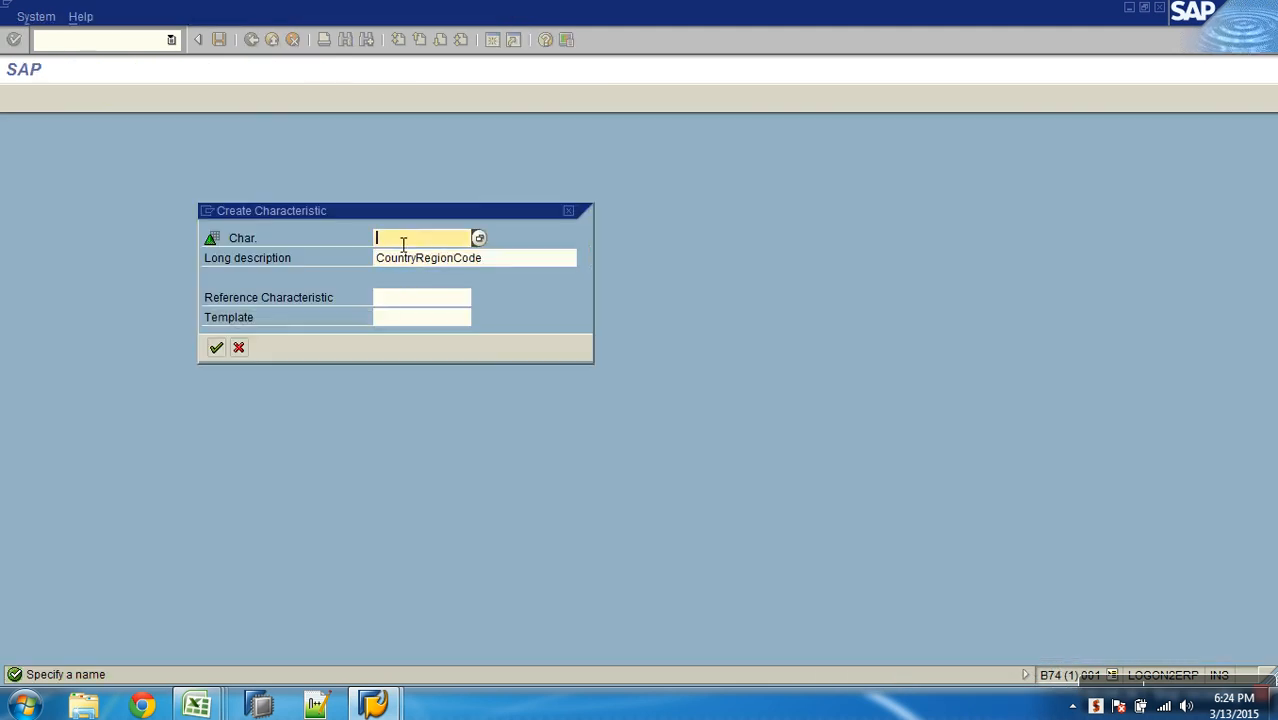
text(zcnt)
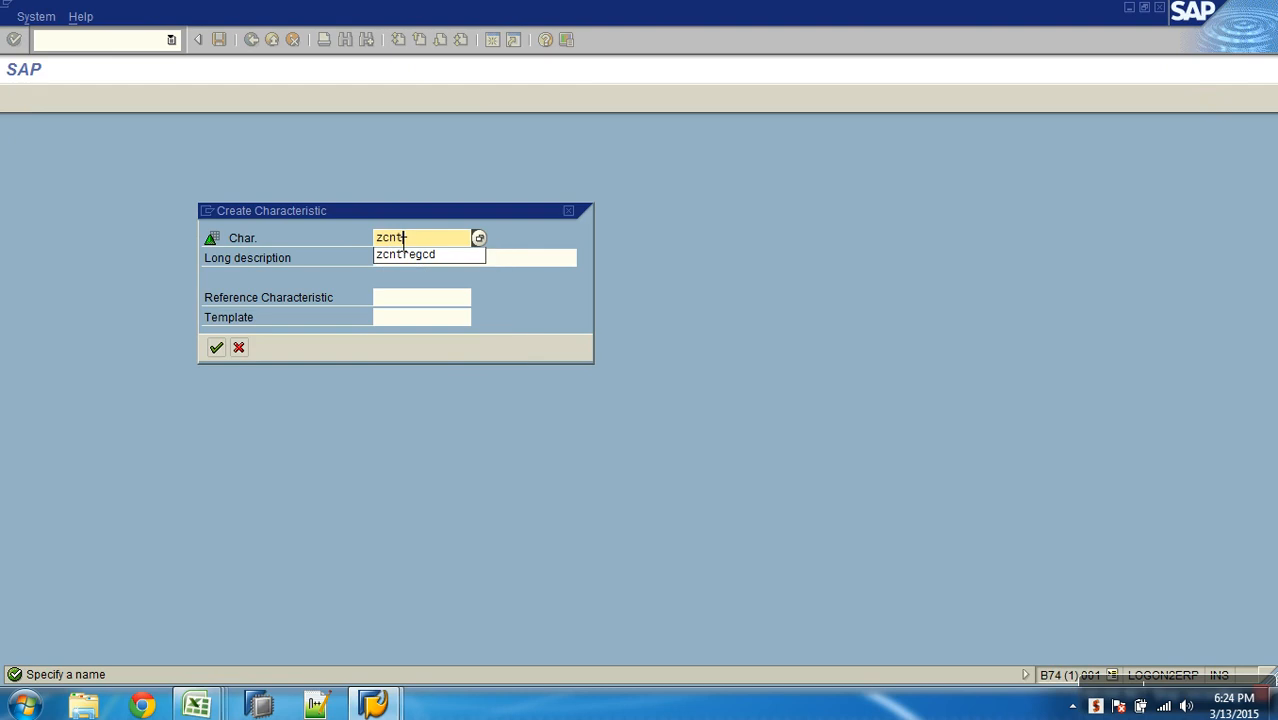
text(regcd)
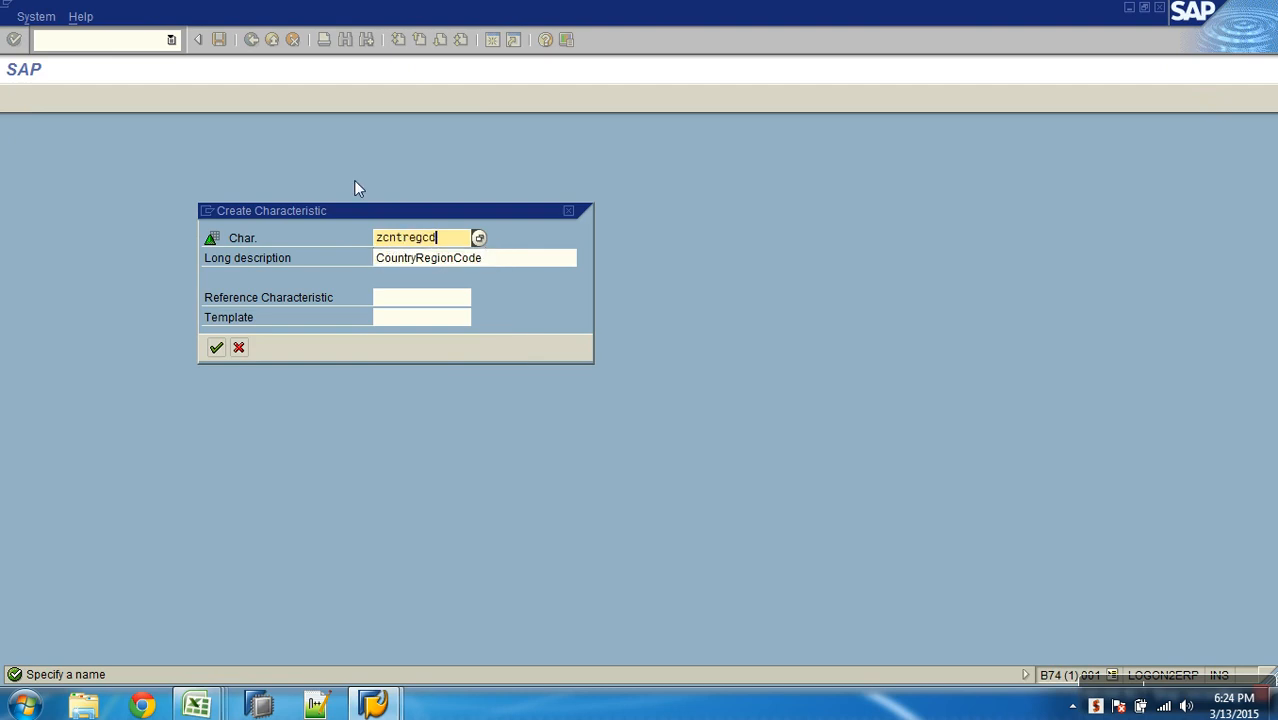
click(214, 348)
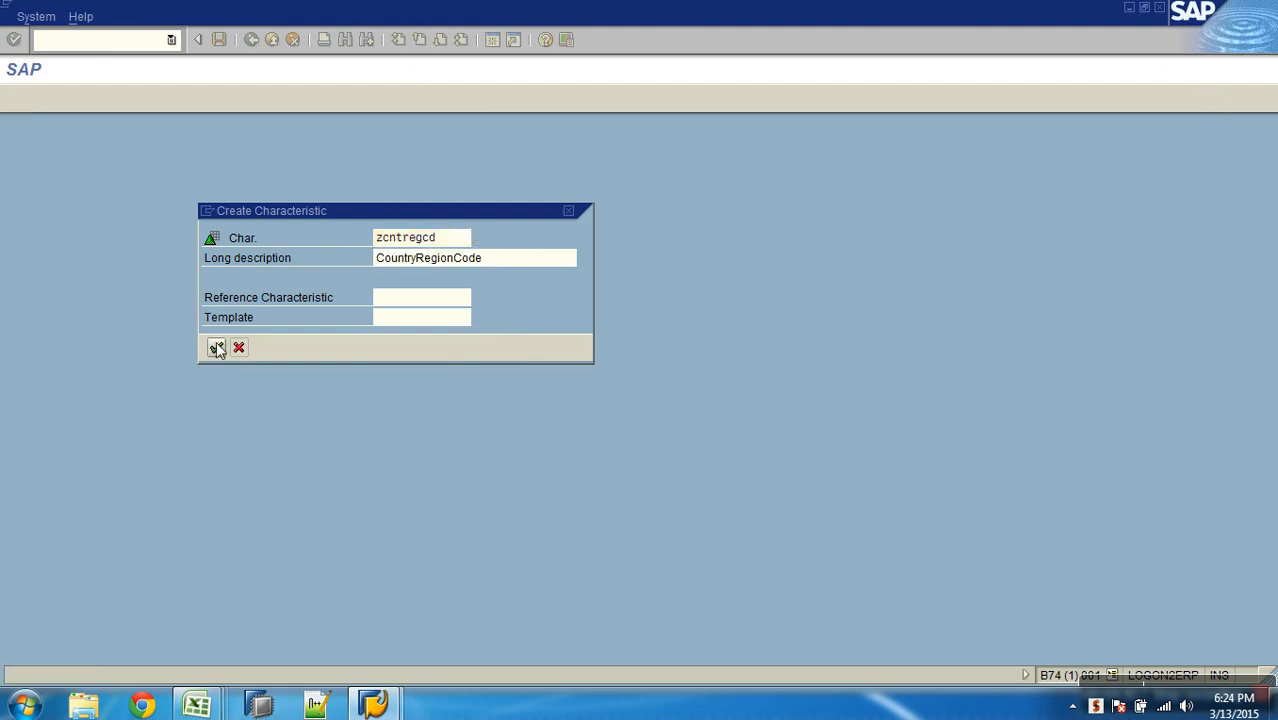
Set the characteristic's data type to CHAR - Character String and its length to 2
click(638, 331)
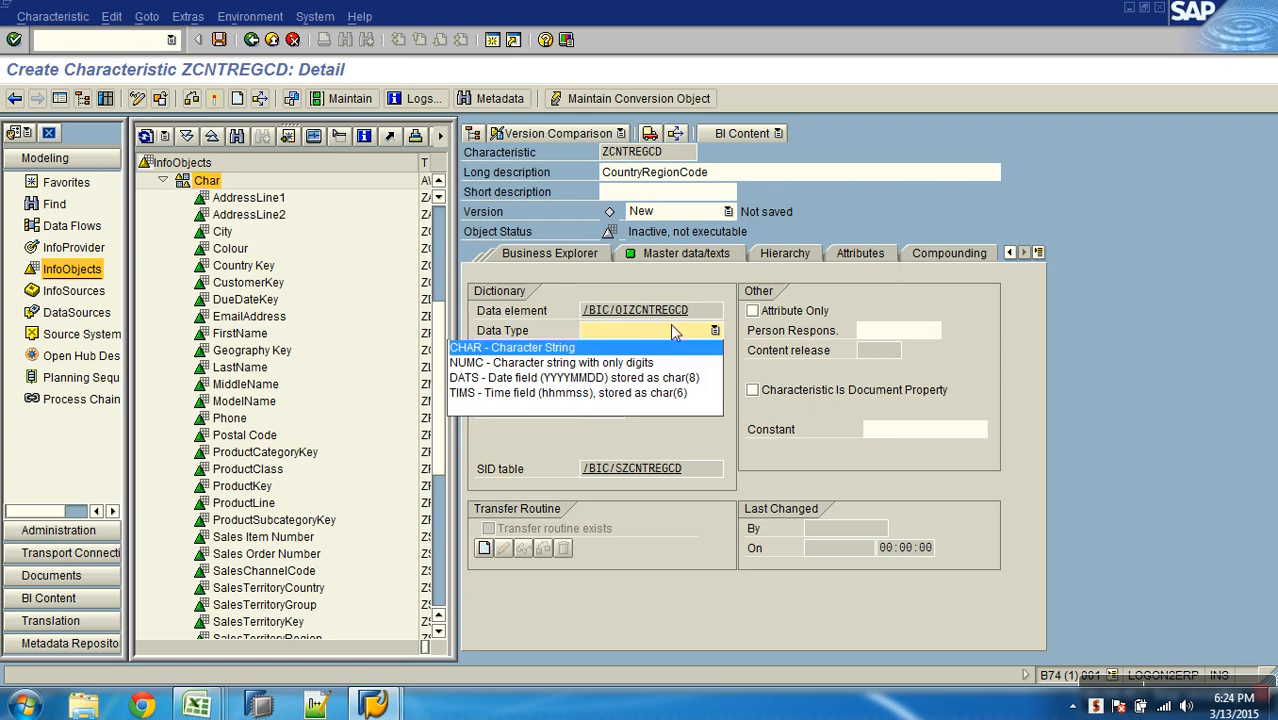
click(590, 348)
text(2)
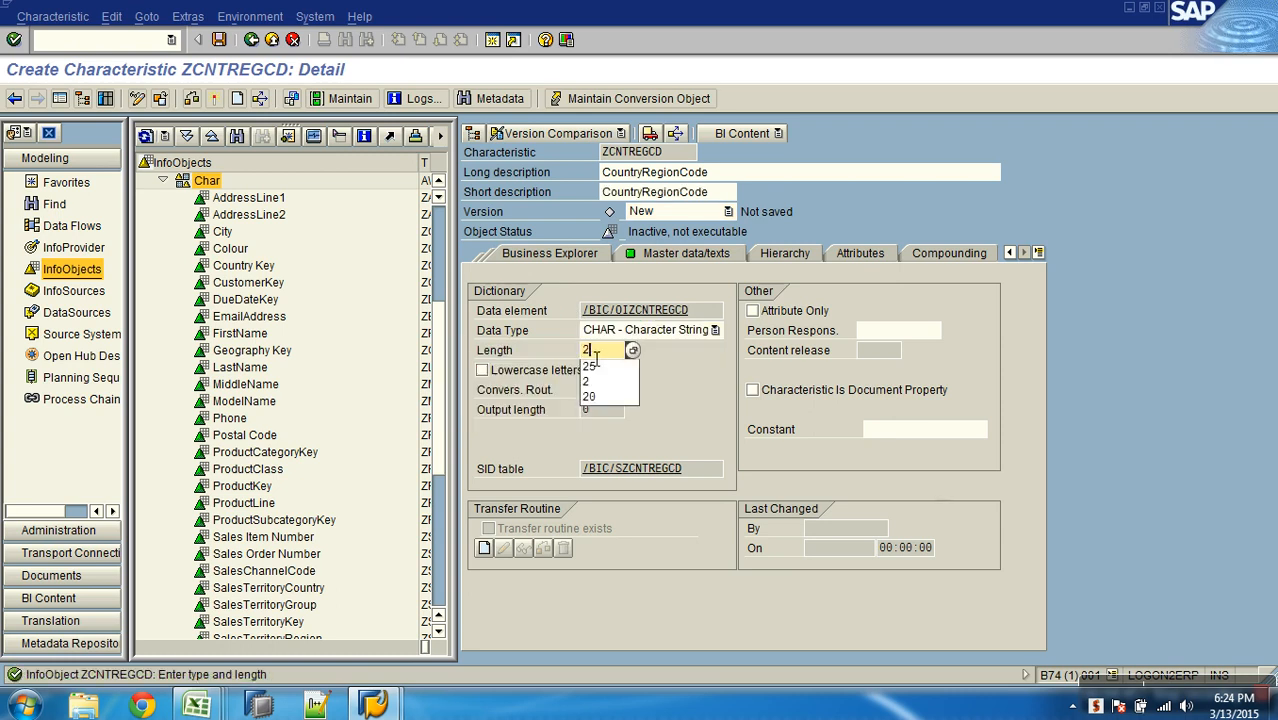
key(Return)
Disable master data and texts for ZCNTREGCD and activate the characteristic
click(686, 253)
click(475, 290)
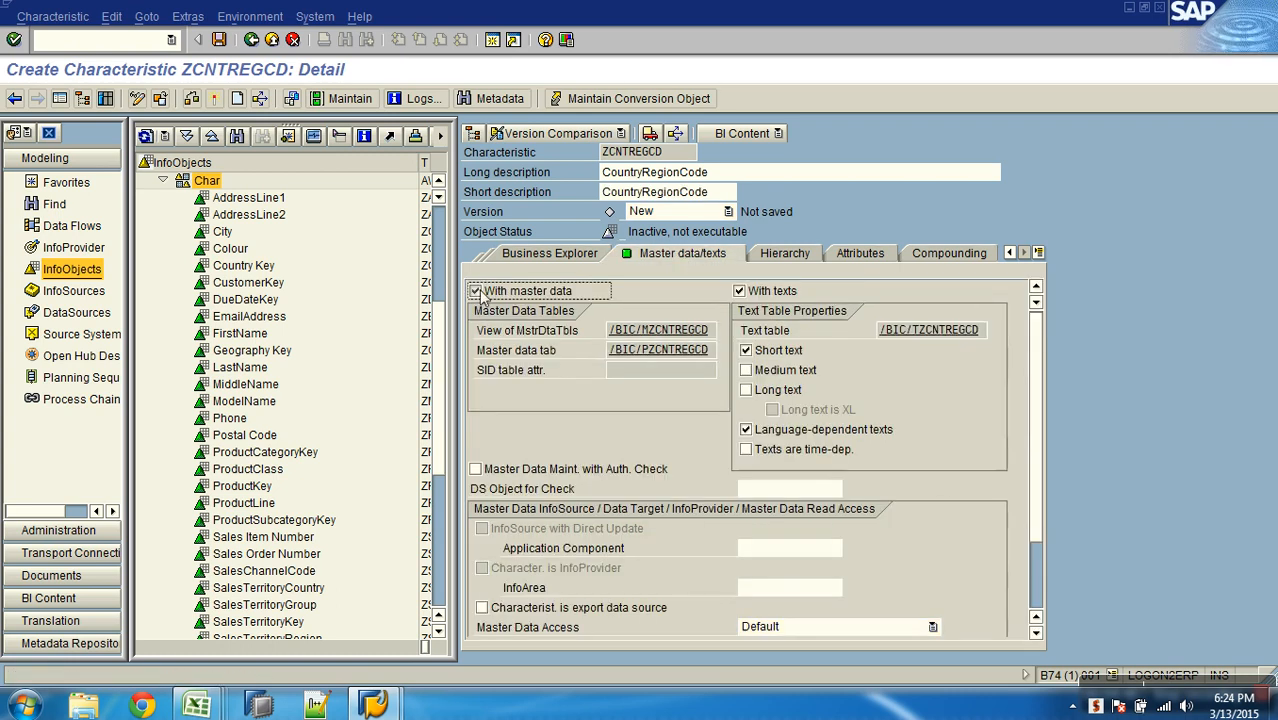
click(760, 291)
click(1010, 253)
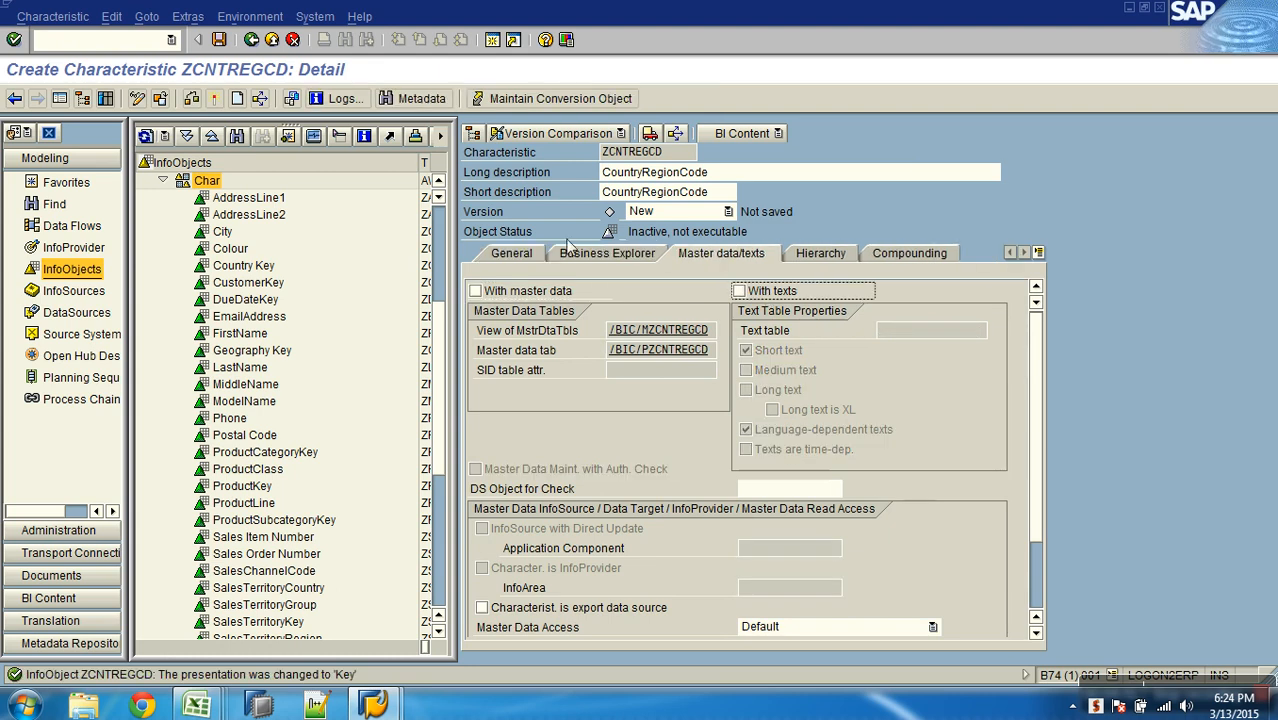
click(536, 255)
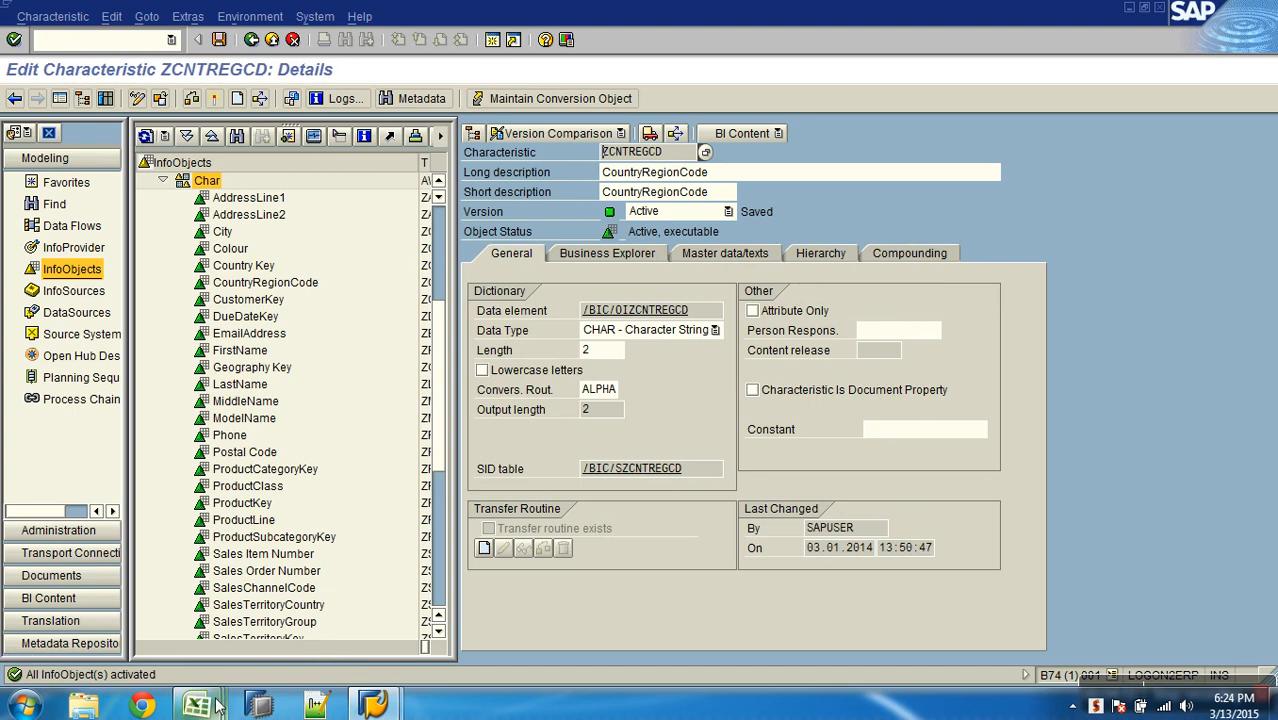
Switch to the AW Sales Design workbook and enter ZCNTREGCD in cell B45 of the InfoObjectList sheet
mouse_move(200, 705)
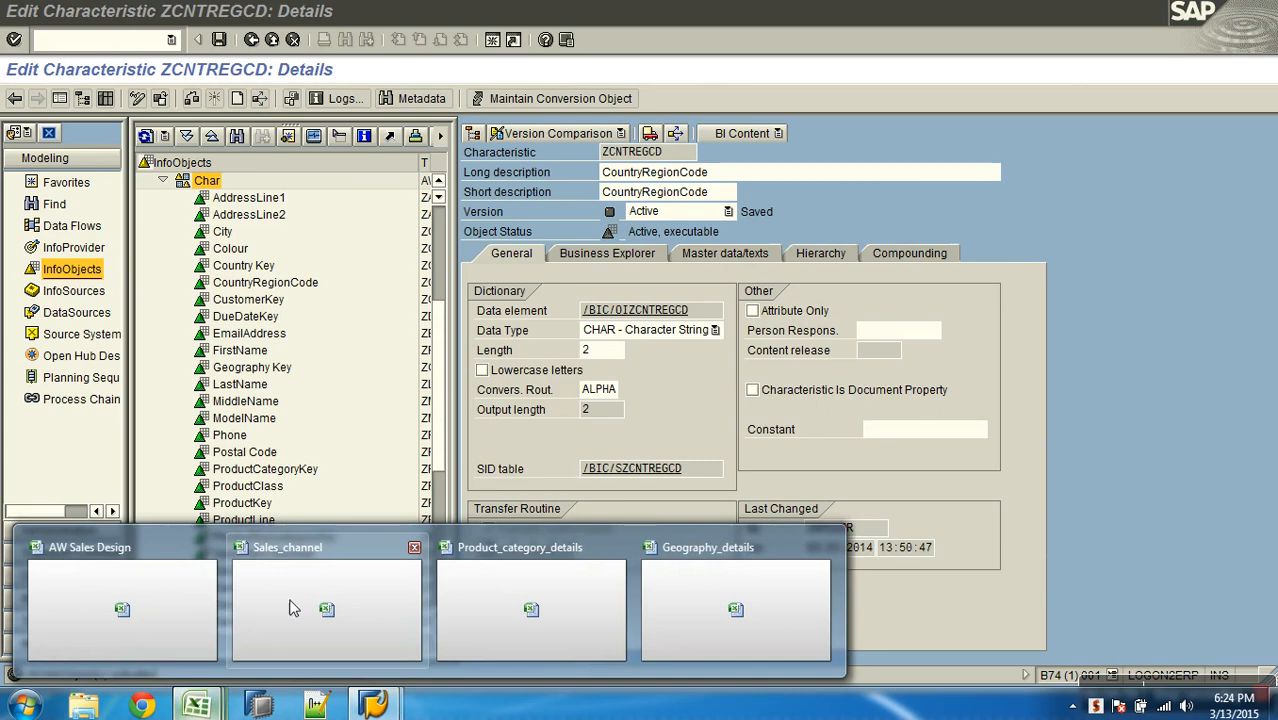
click(112, 596)
click(221, 658)
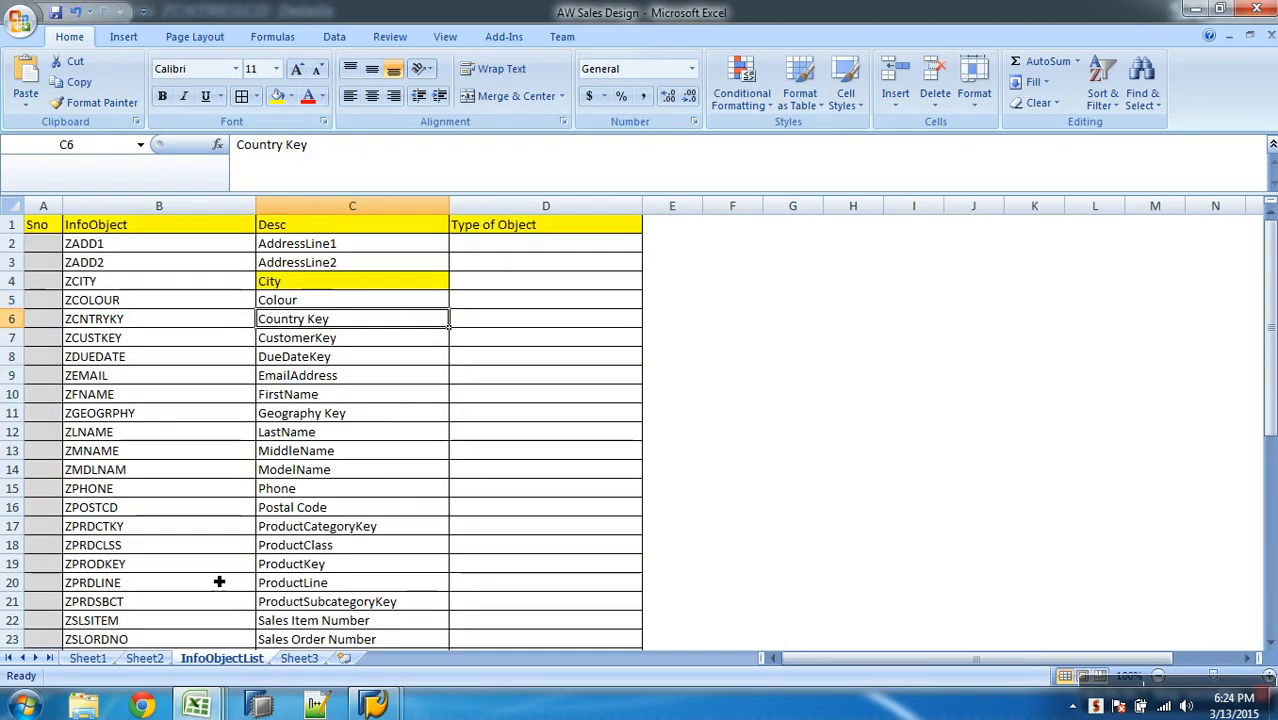
scroll(220, 568, down, 6)
scroll(219, 570, down, 4)
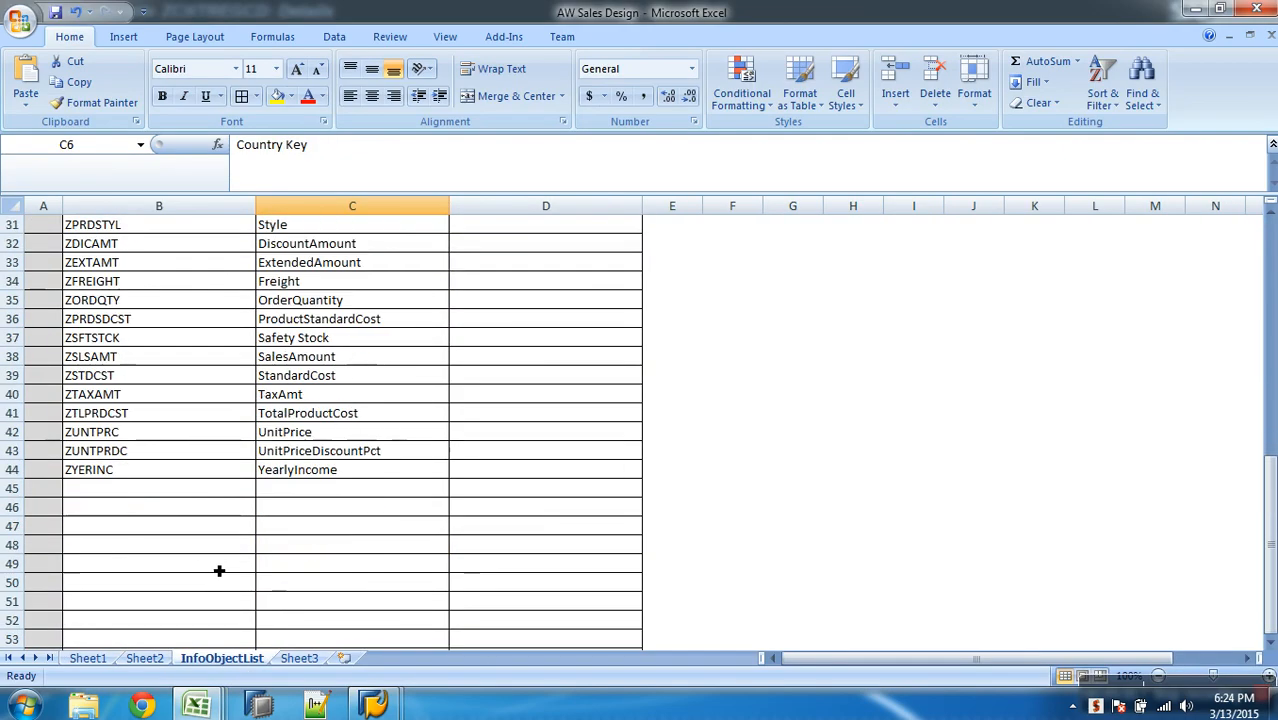
click(193, 493)
text(ZCNTREGCD)
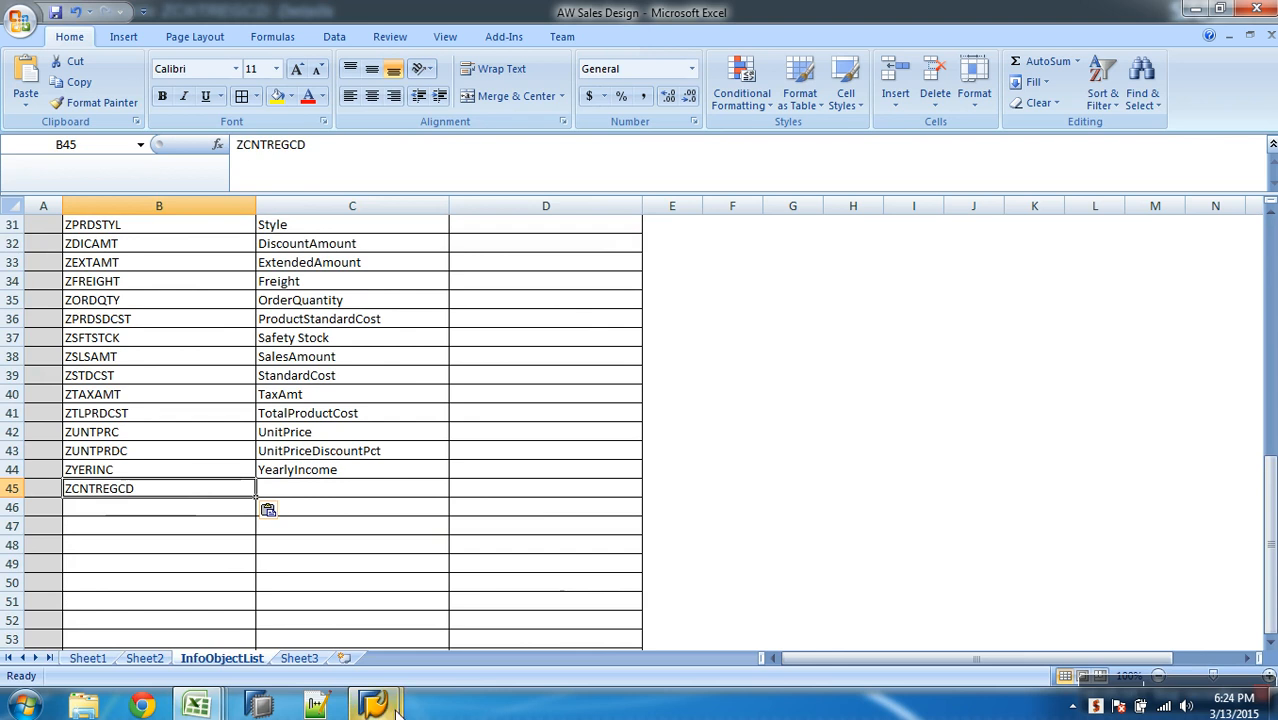
Copy the long description CountryRegionCode from the characteristic in SAP into cell C45 of InfoObjectList
mouse_move(374, 705)
click(545, 641)
drag(715, 173, 562, 172)
key(ctrl+c)
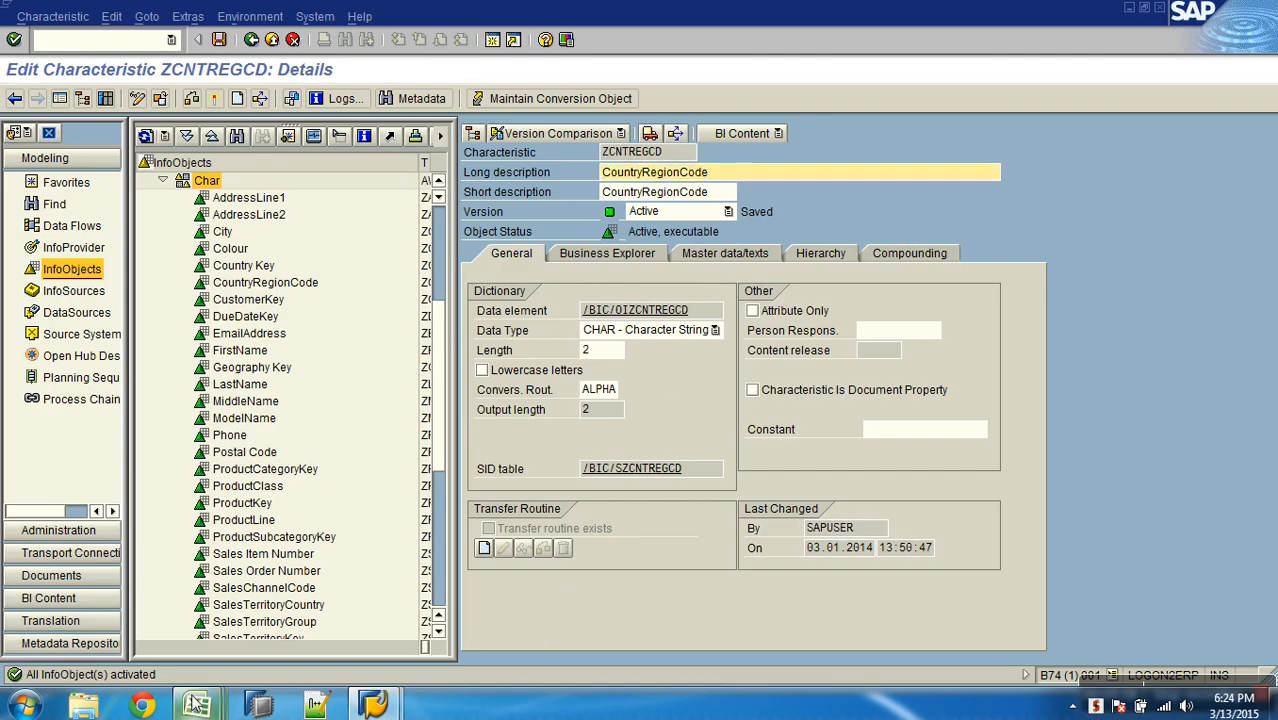
click(196, 705)
click(202, 622)
click(300, 494)
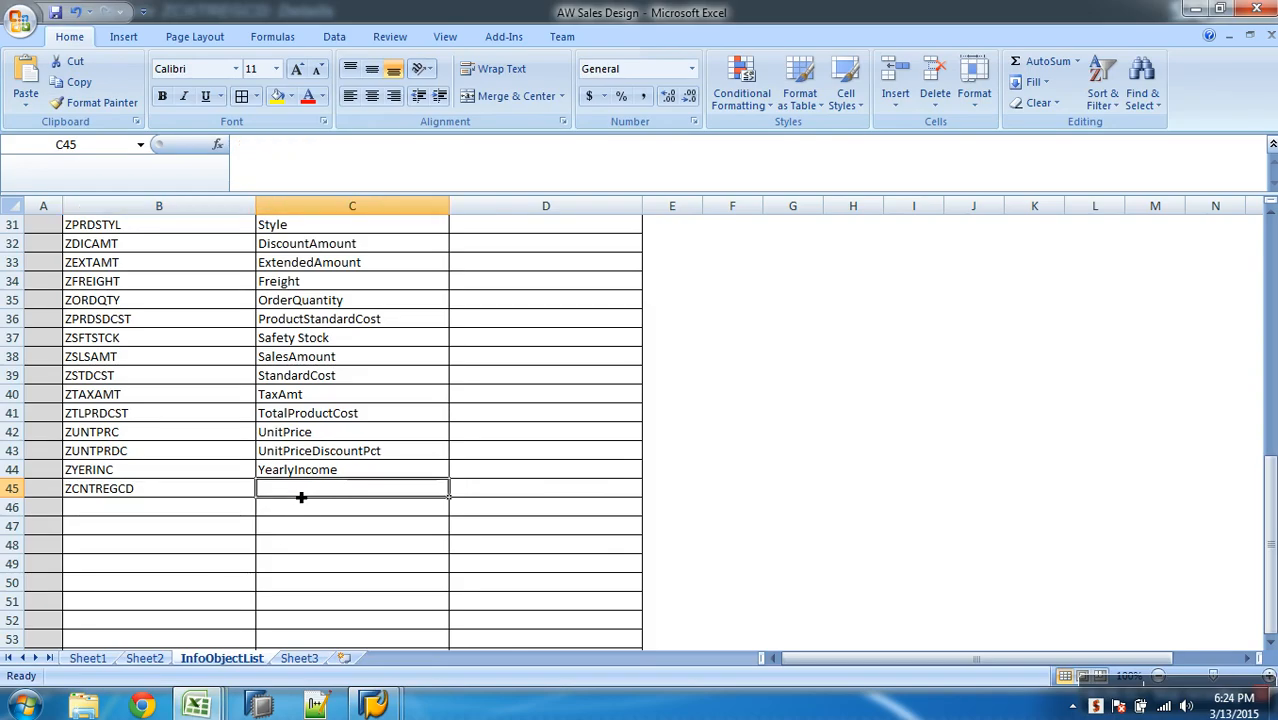
key(ctrl+v)
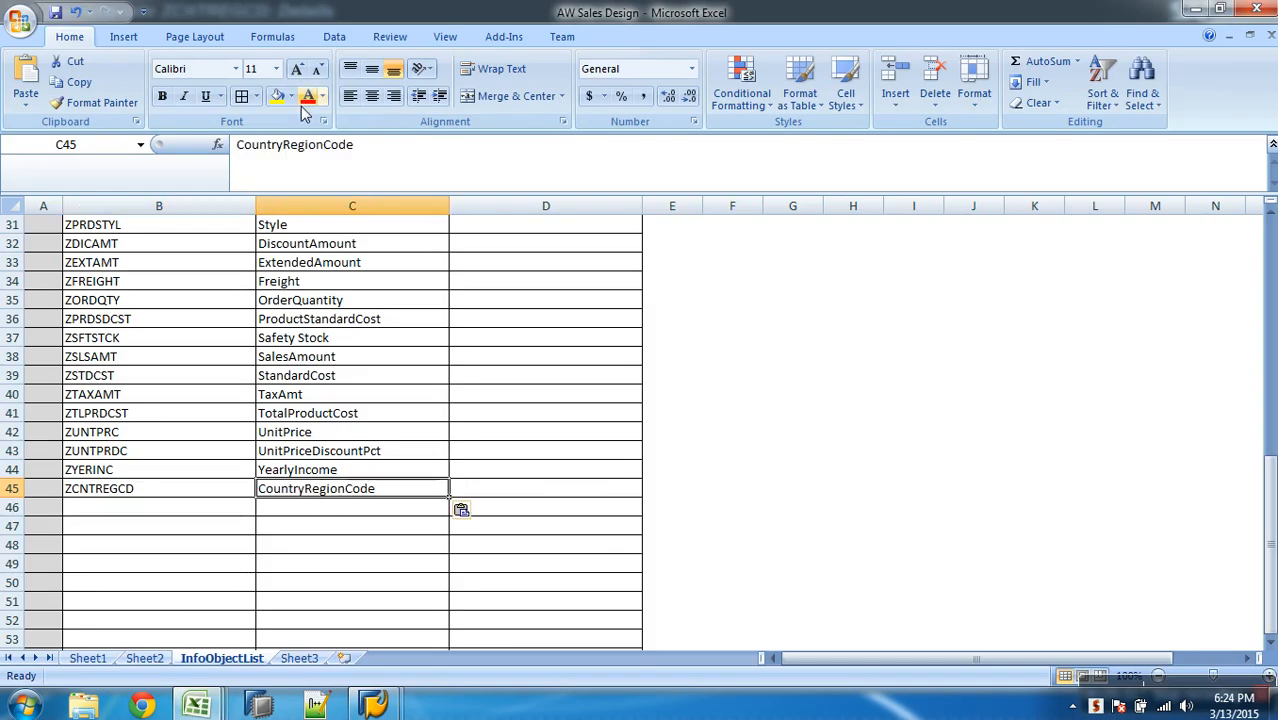
scroll(405, 422, up, 4)
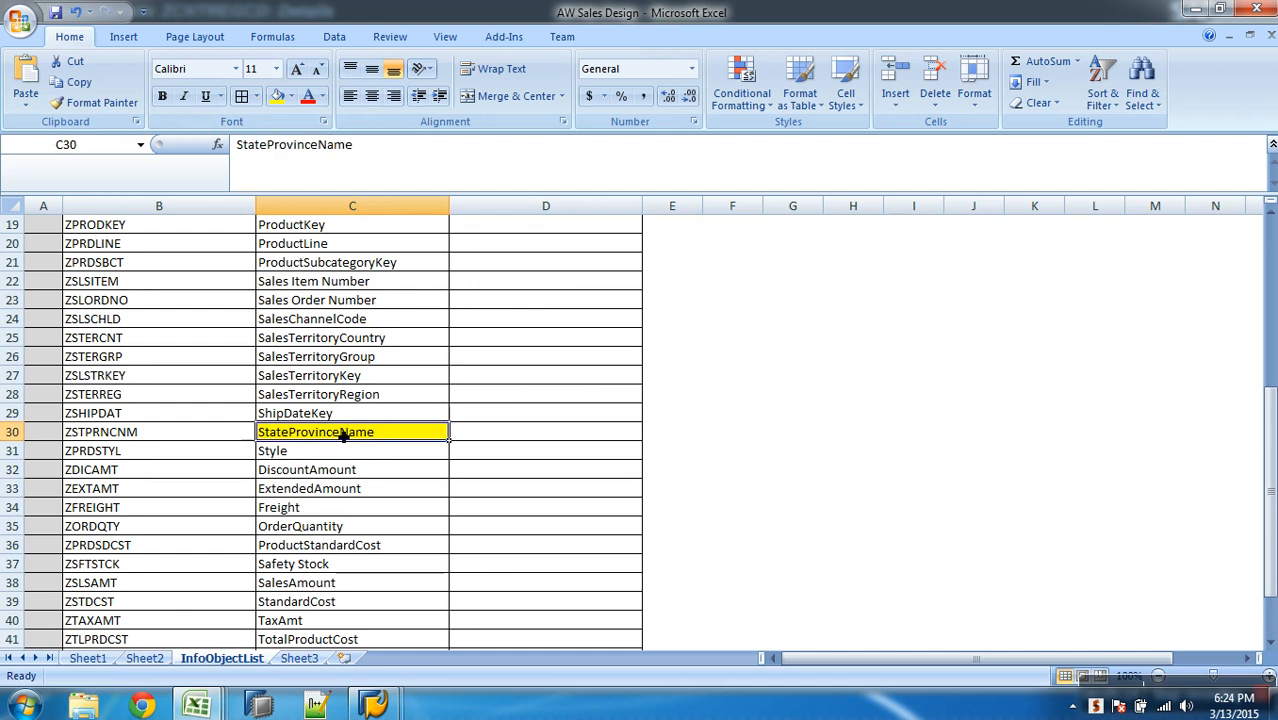
Highlight the StateProvinceName and City descriptions in yellow in InfoObjectList
click(343, 436)
scroll(345, 434, up, 6)
click(312, 283)
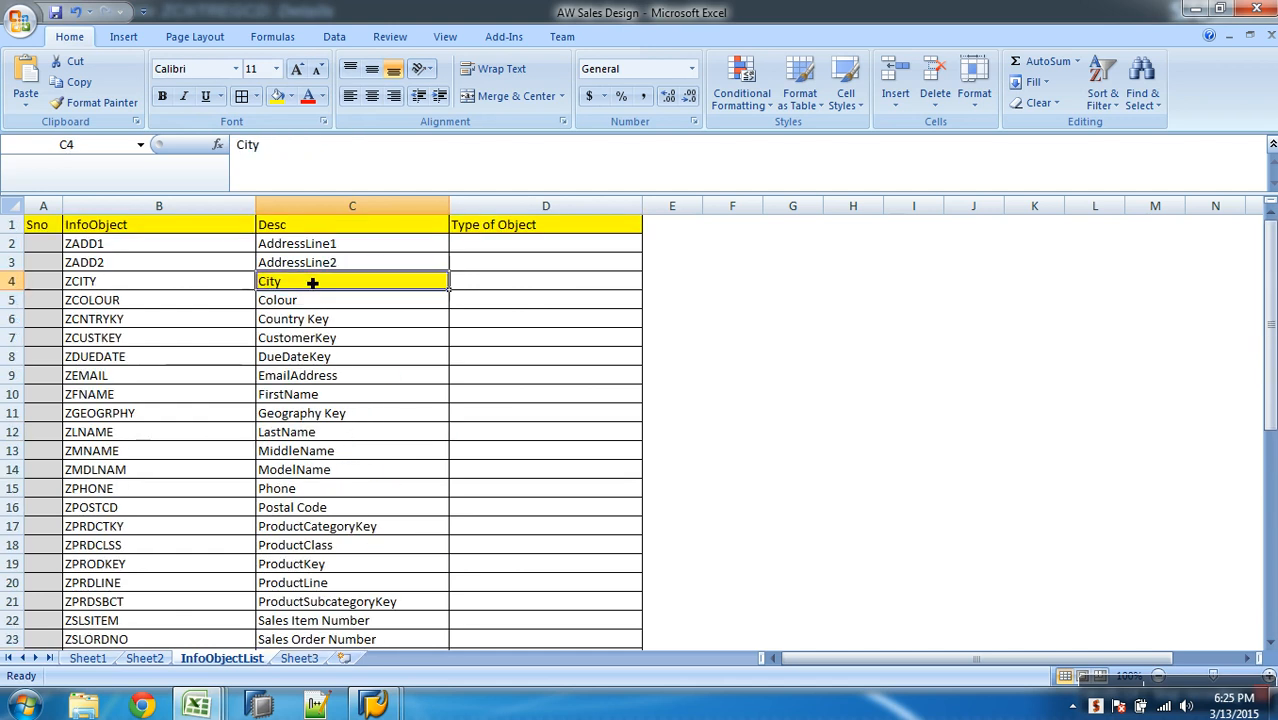
Check the next Geography attribute in Sheet1 and highlight the matching Postal Code description in InfoObjectList in yellow
click(87, 658)
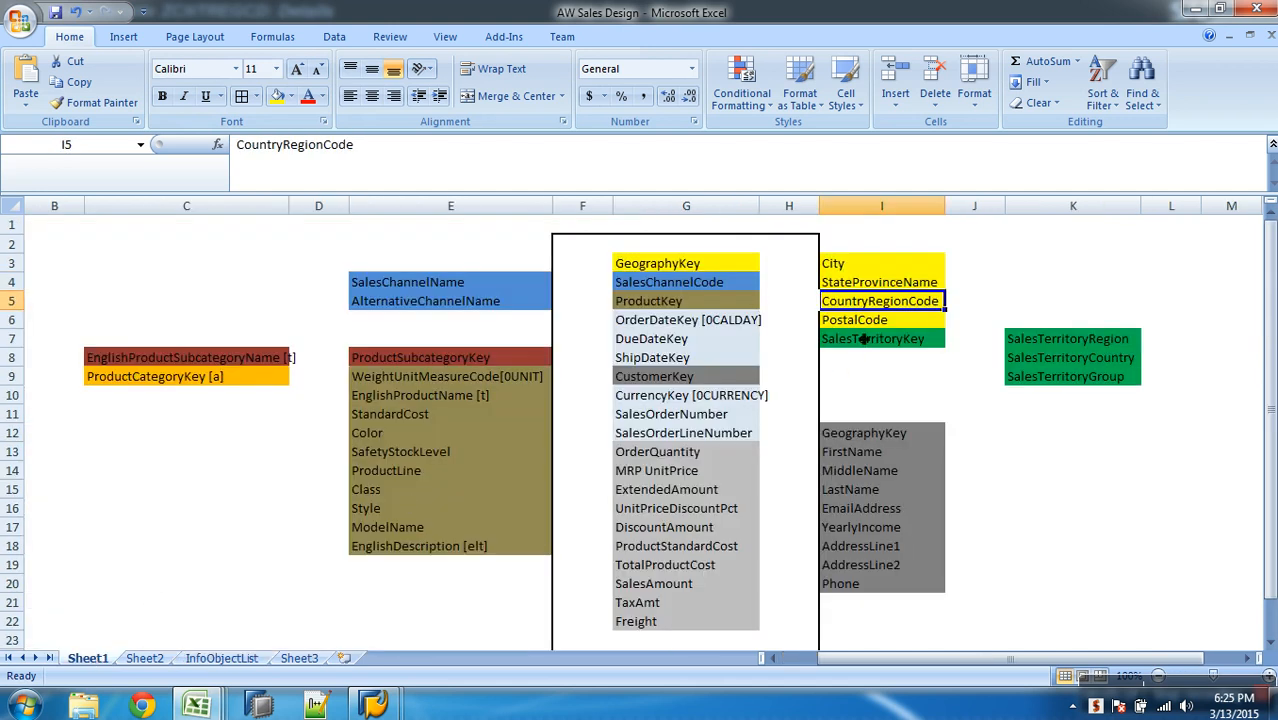
key(Down)
click(221, 658)
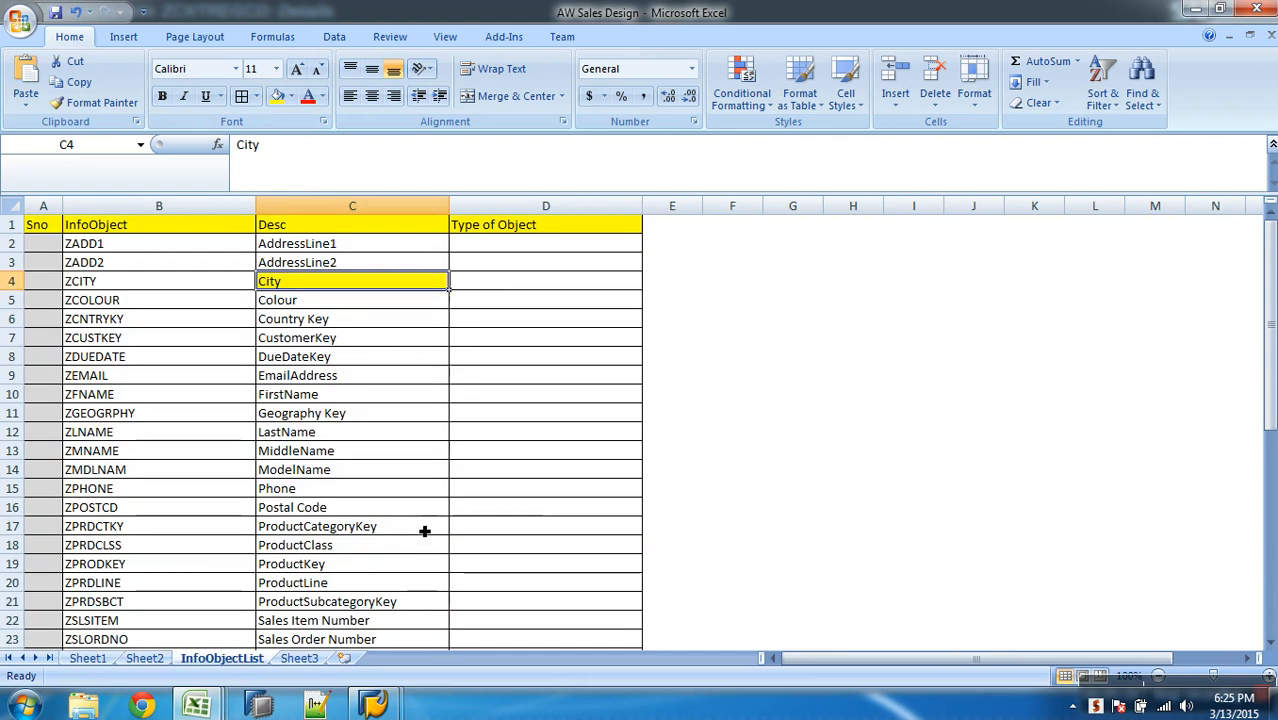
click(375, 512)
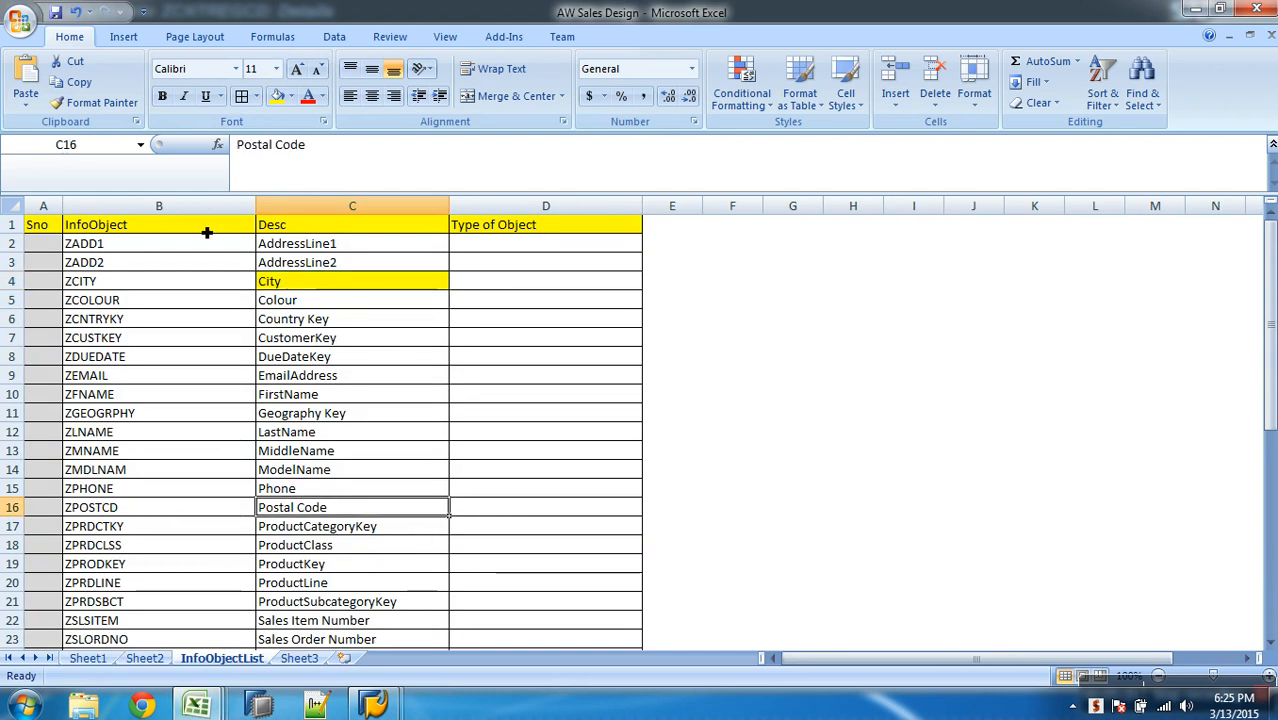
click(277, 96)
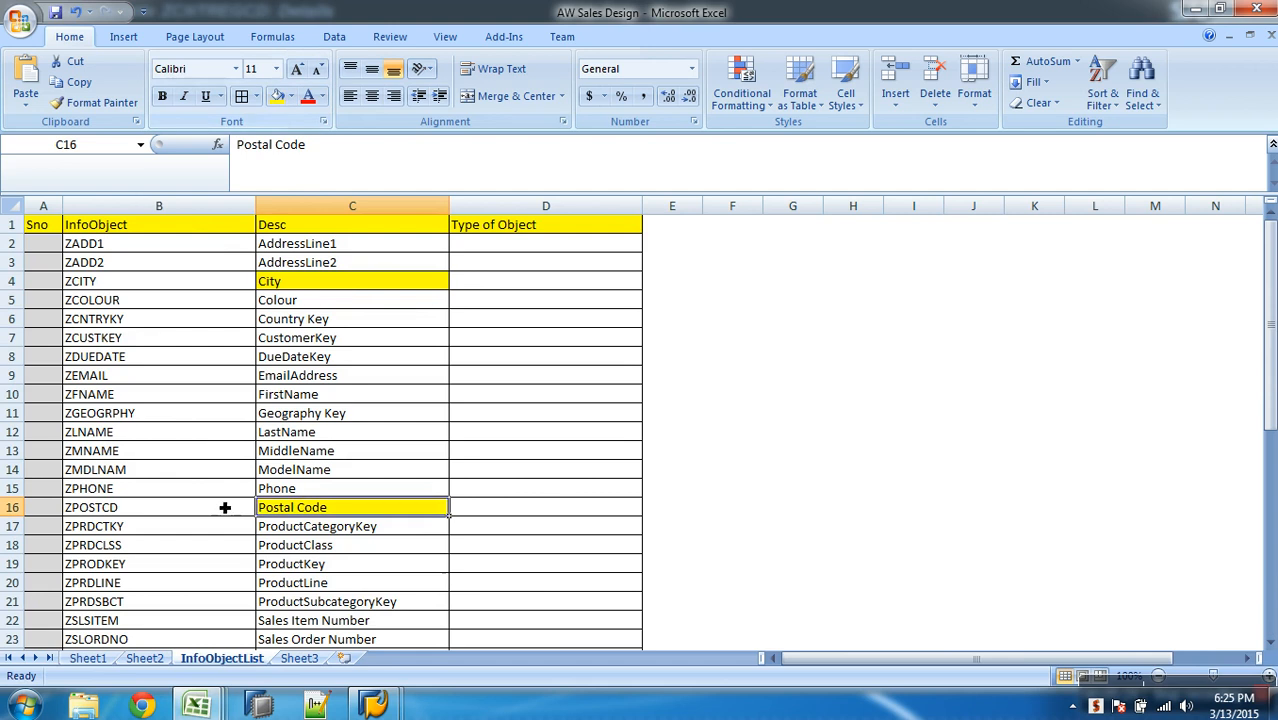
Check the last Geography attribute in Sheet1 and highlight the matching SalesTerritoryKey description in InfoObjectList in yellow
click(86, 658)
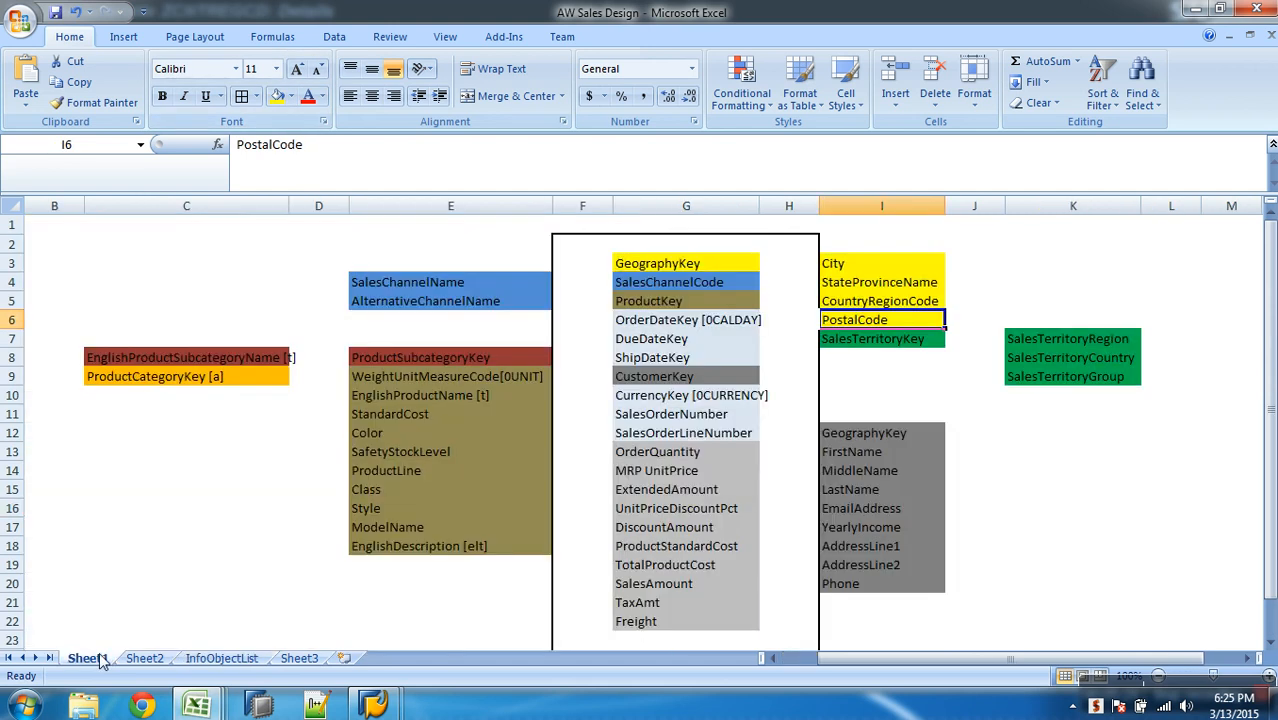
click(916, 345)
click(222, 658)
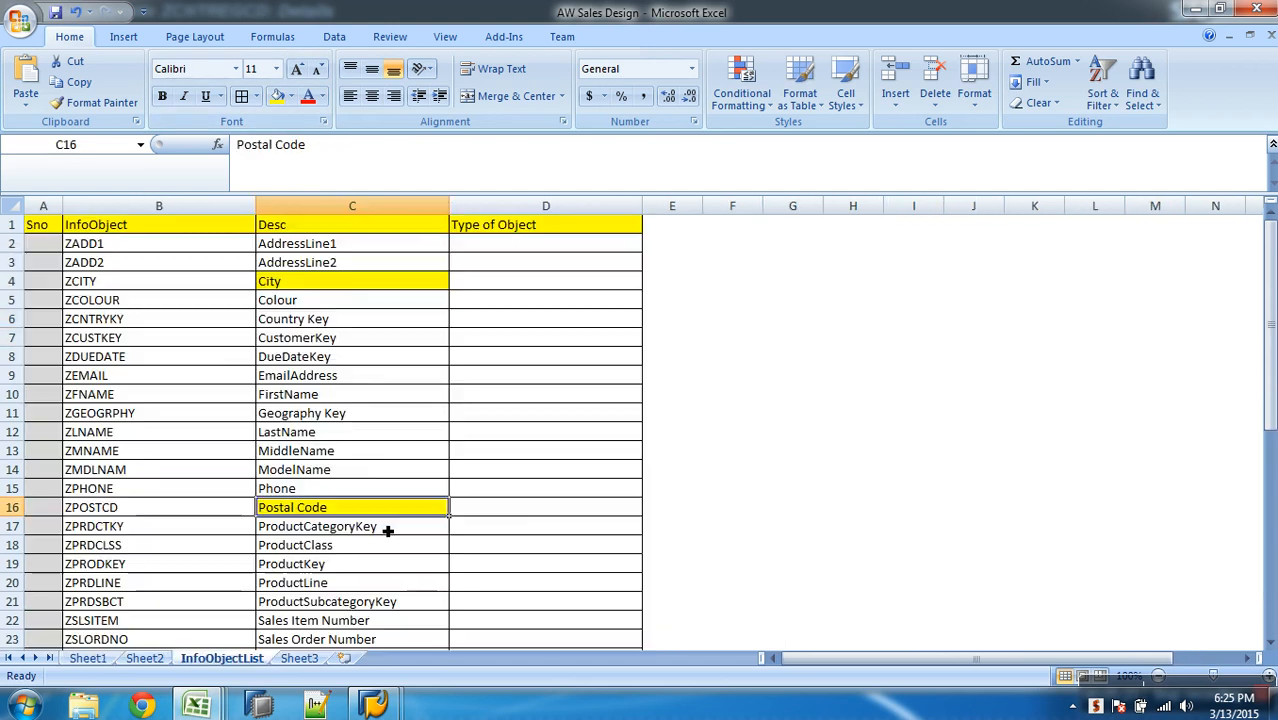
scroll(397, 526, down, 1)
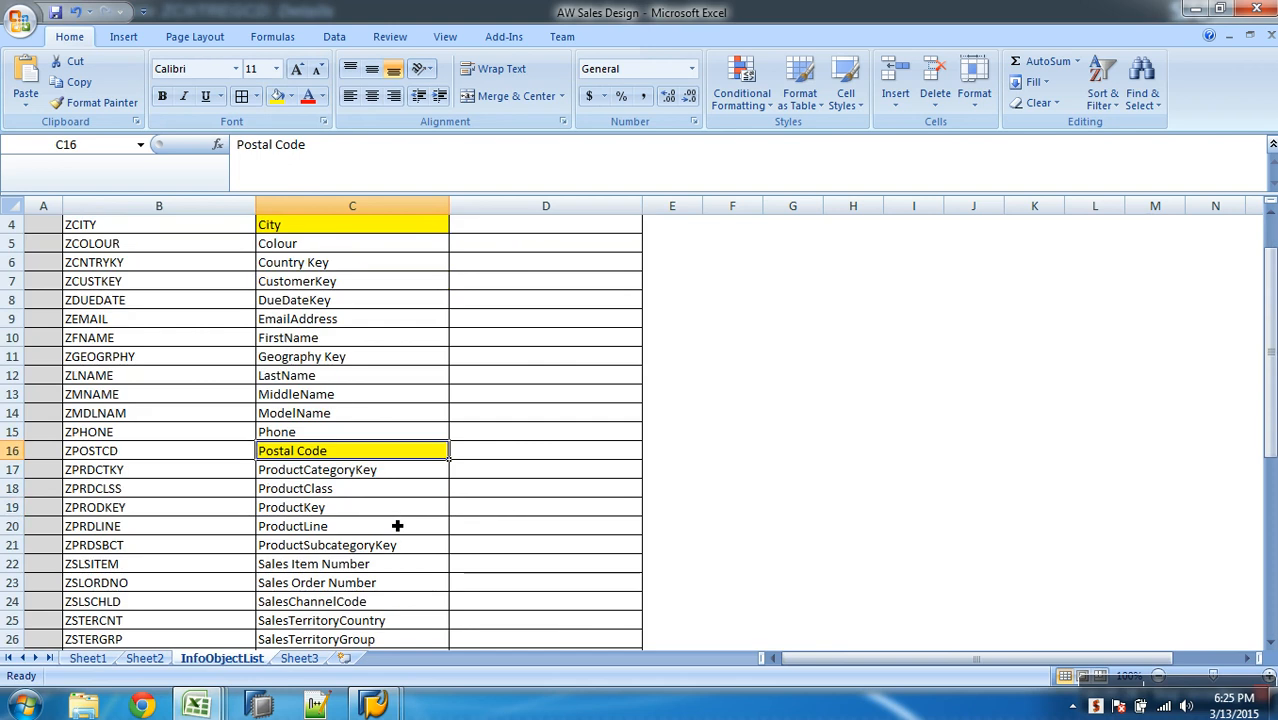
scroll(399, 590, down, 1)
click(393, 607)
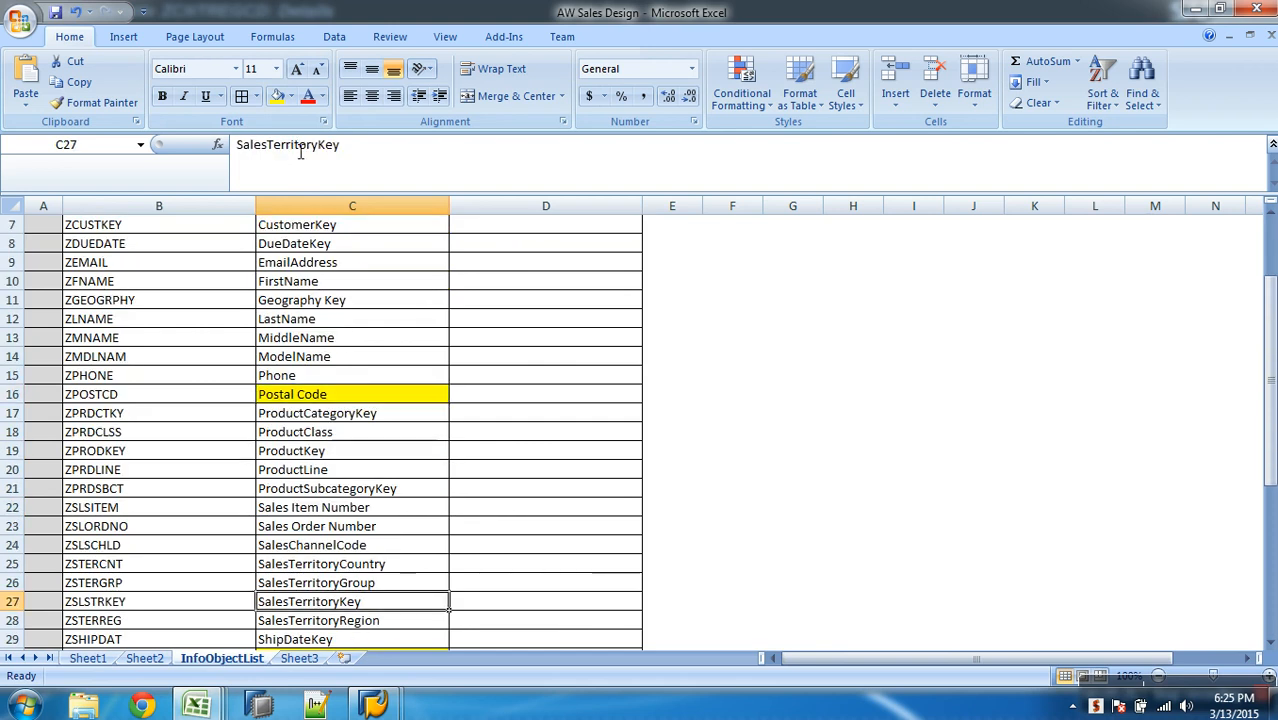
click(277, 96)
Filter InfoObjectList so that only the rows with a yellow Desc cell are shown
scroll(341, 511, down, 3)
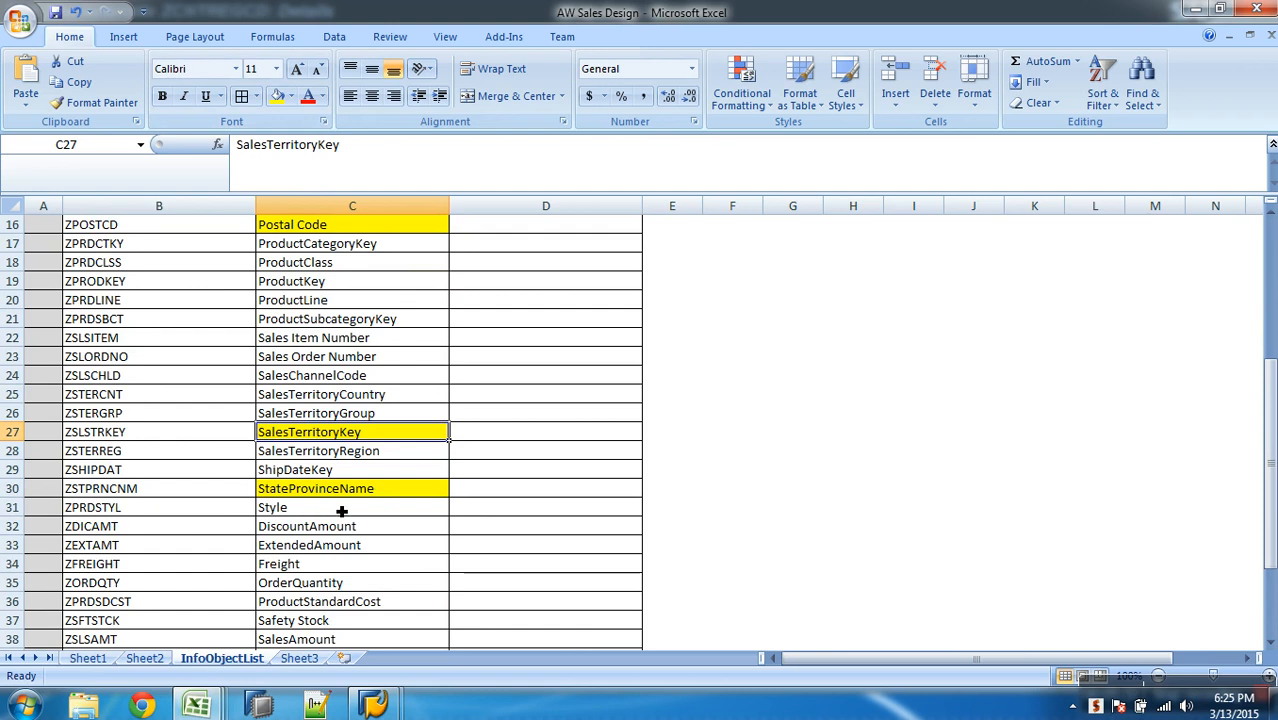
scroll(341, 511, up, 5)
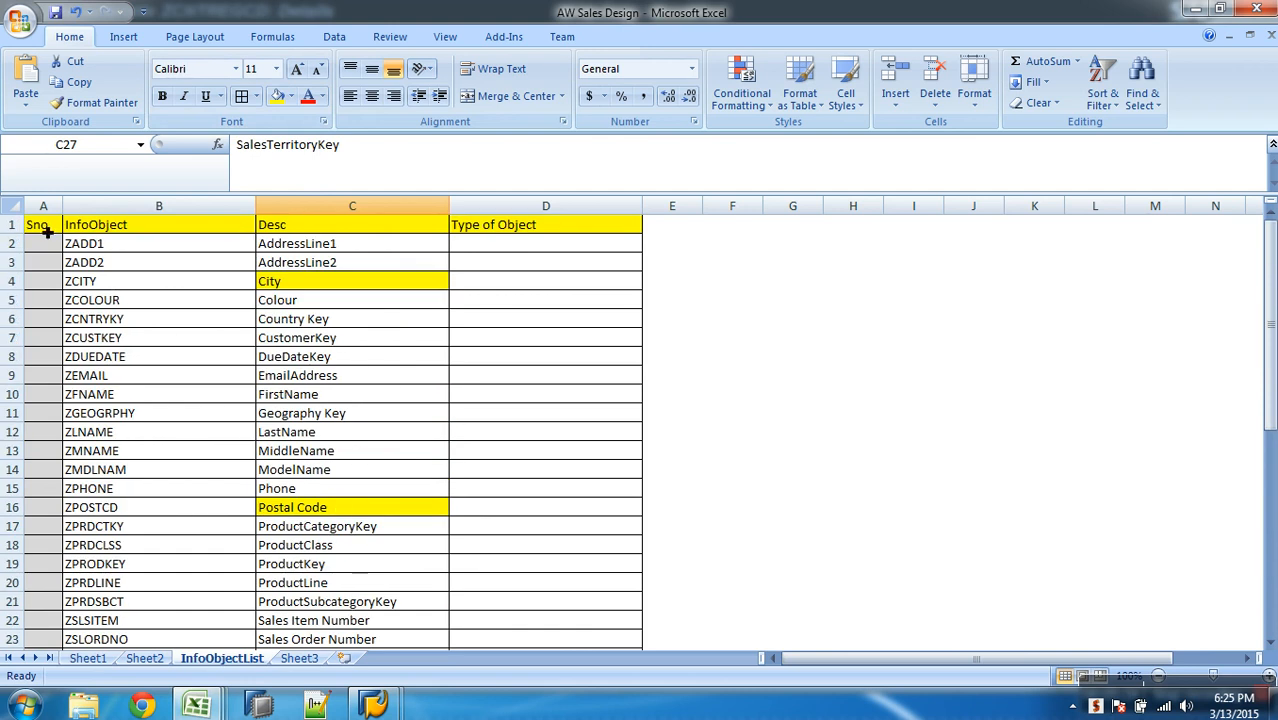
click(346, 225)
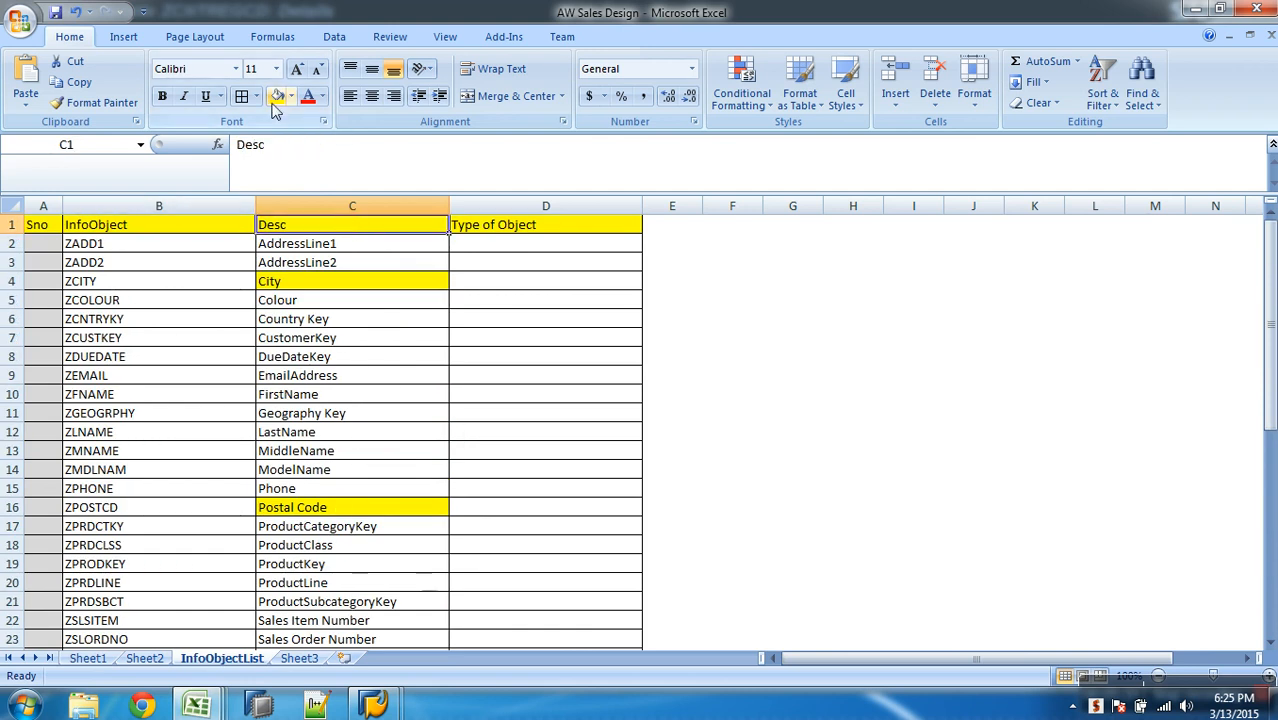
click(335, 37)
click(493, 93)
click(440, 225)
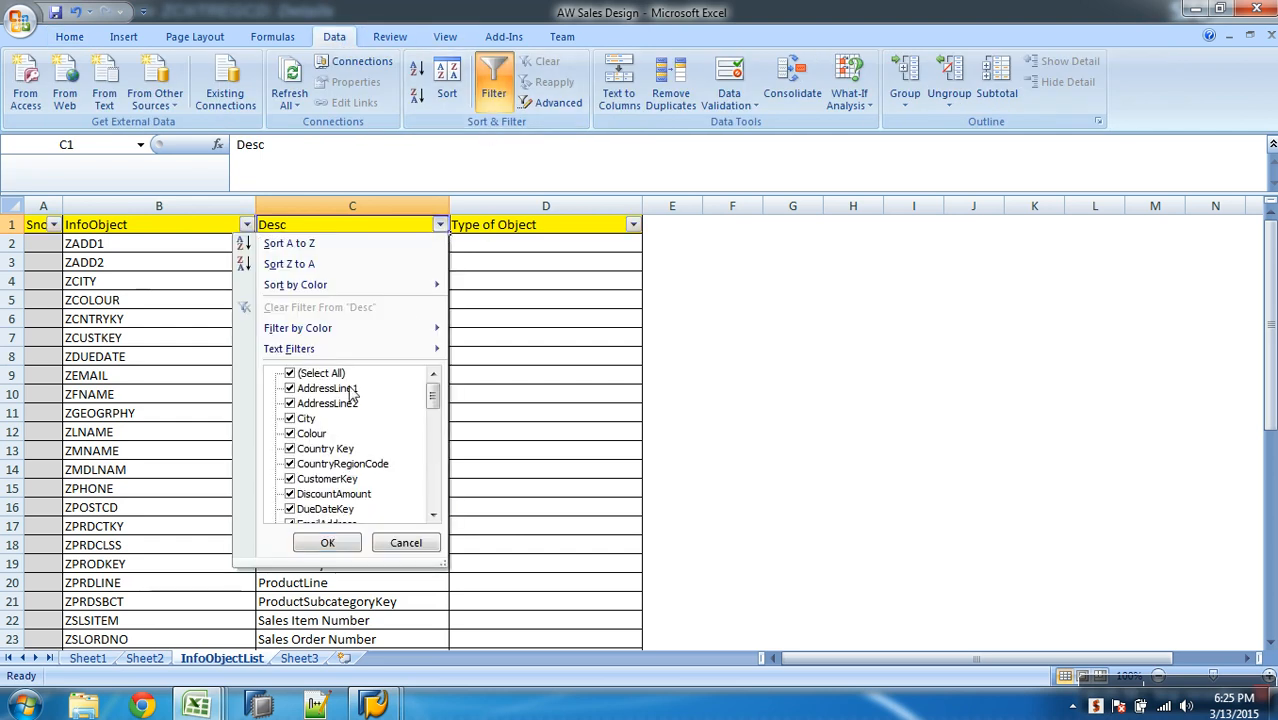
mouse_move(400, 328)
click(498, 360)
Copy the filtered InfoObject names from ZCITY to ZCNTREGCD in column B
drag(352, 252, 357, 328)
drag(118, 244, 137, 325)
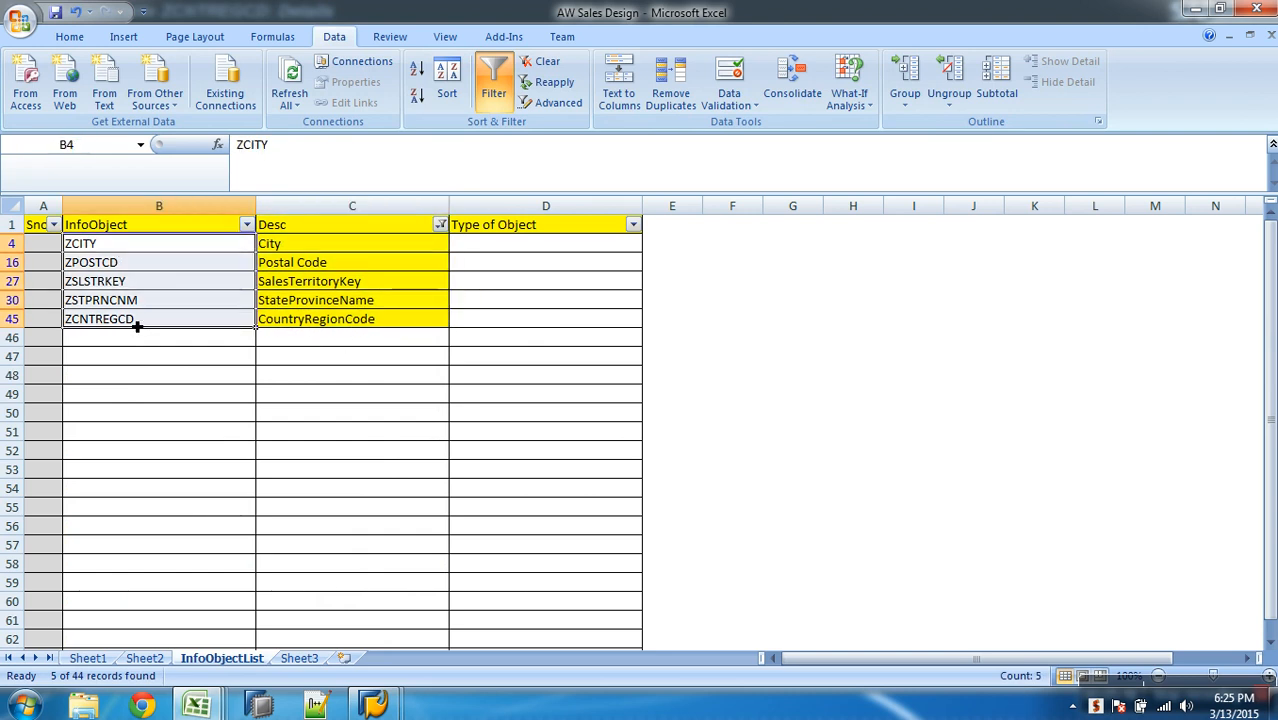
key(ctrl+c)
Switch to SAP, leave the ZCNTREGCD characteristic and open Geography Key (ZGEOGRPHY) for editing
mouse_move(374, 705)
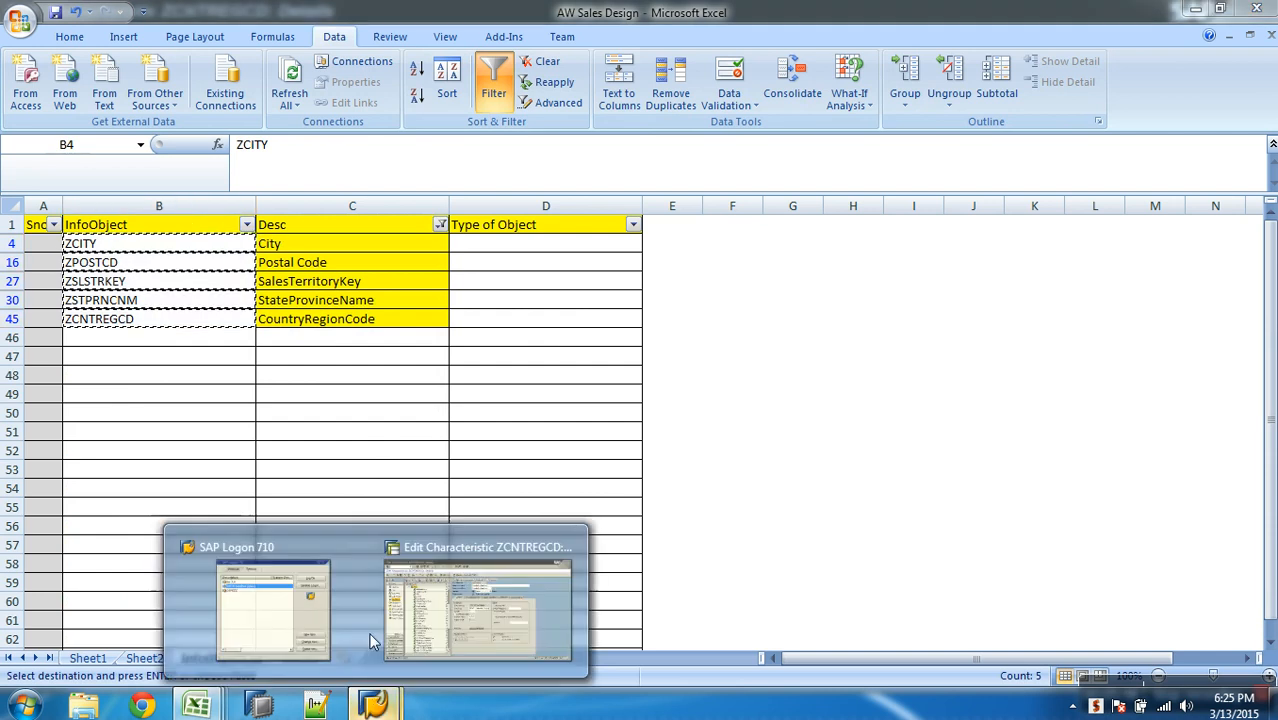
click(430, 625)
click(292, 40)
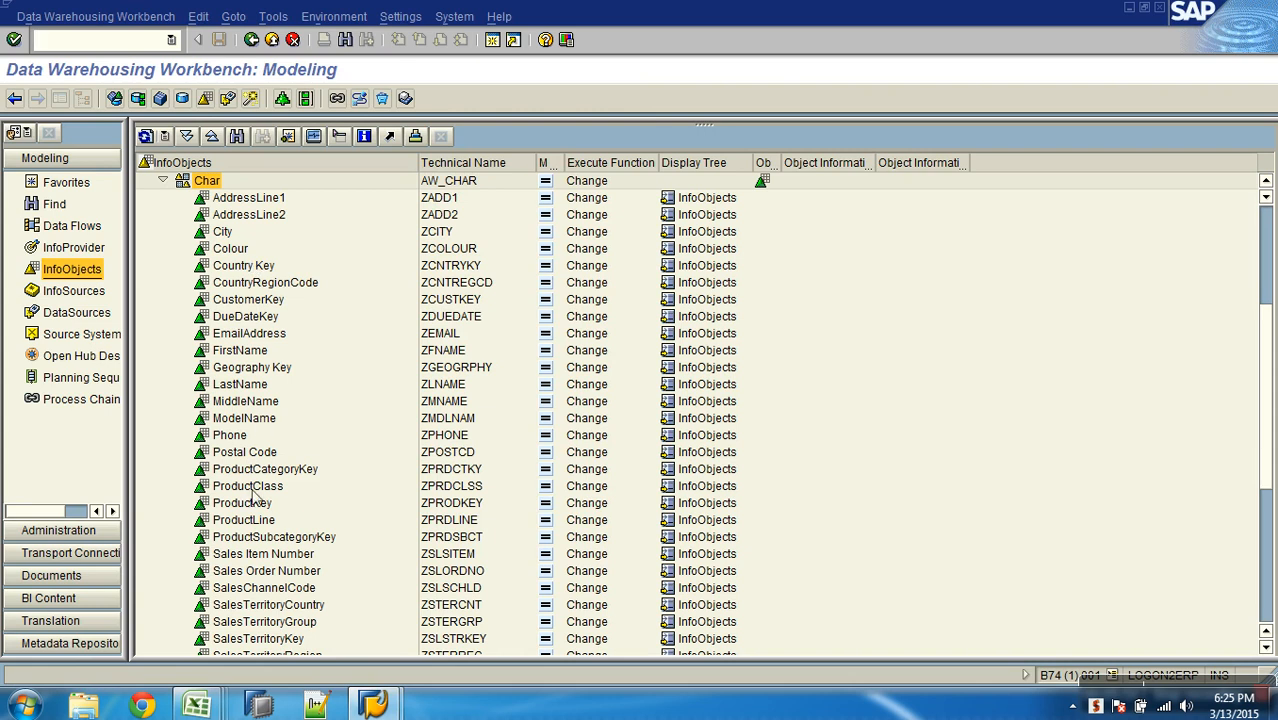
right_click(243, 369)
click(270, 394)
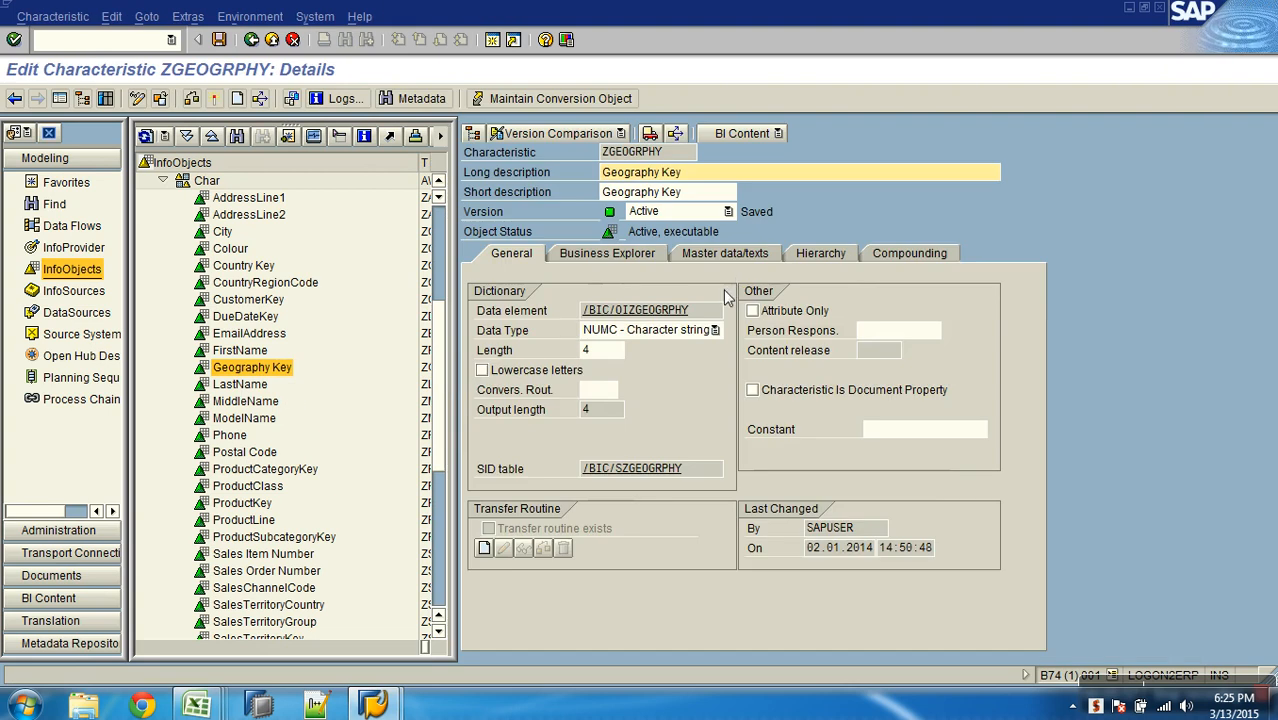
Enable master data for the Geography Key characteristic
click(728, 256)
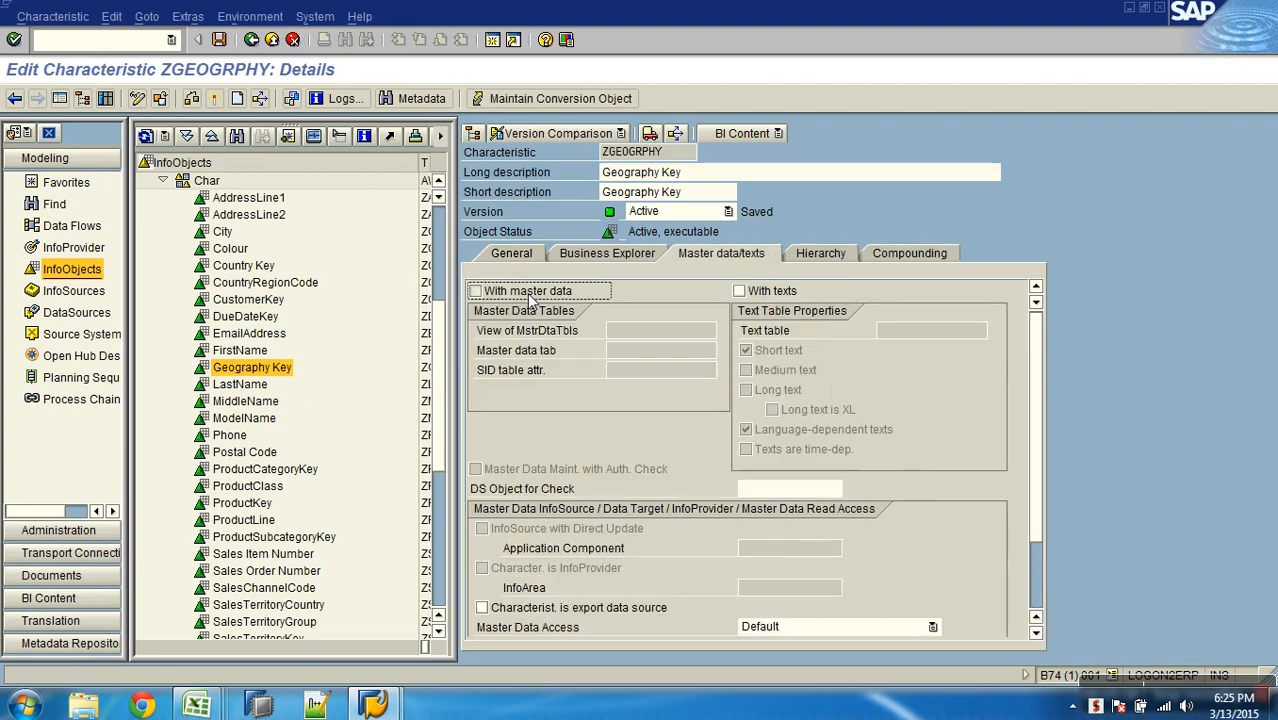
click(530, 298)
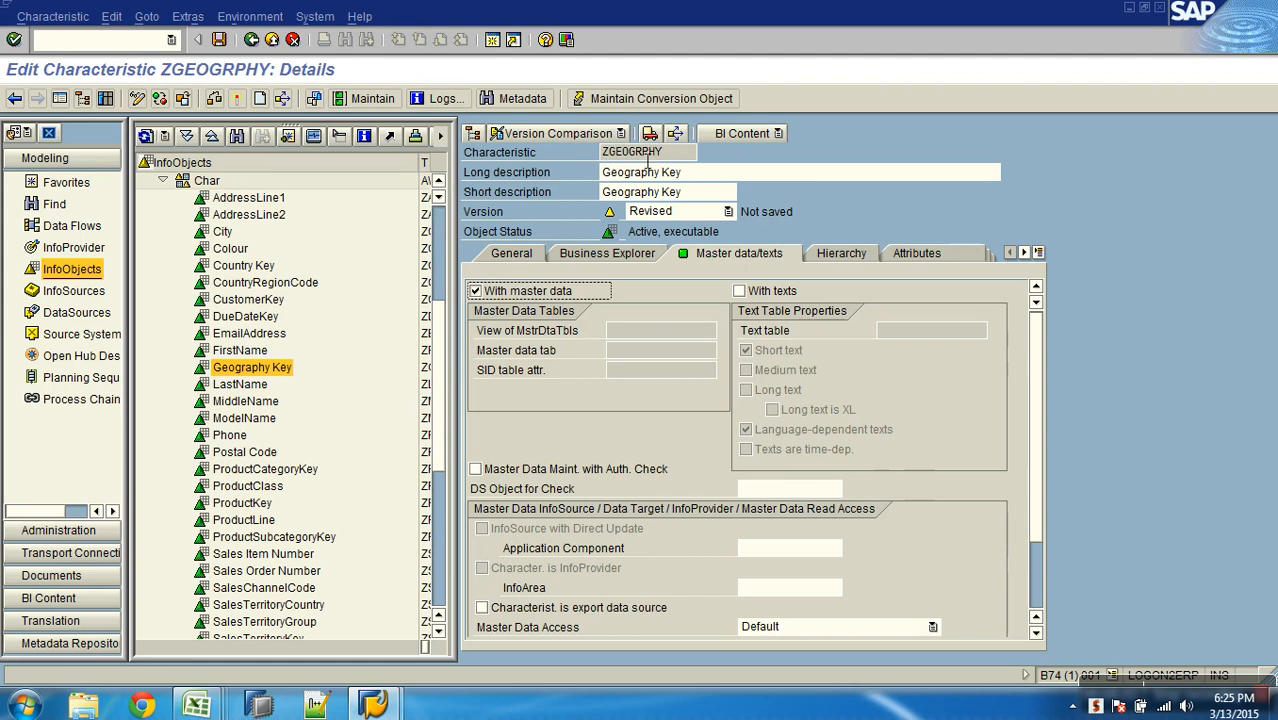
click(677, 158)
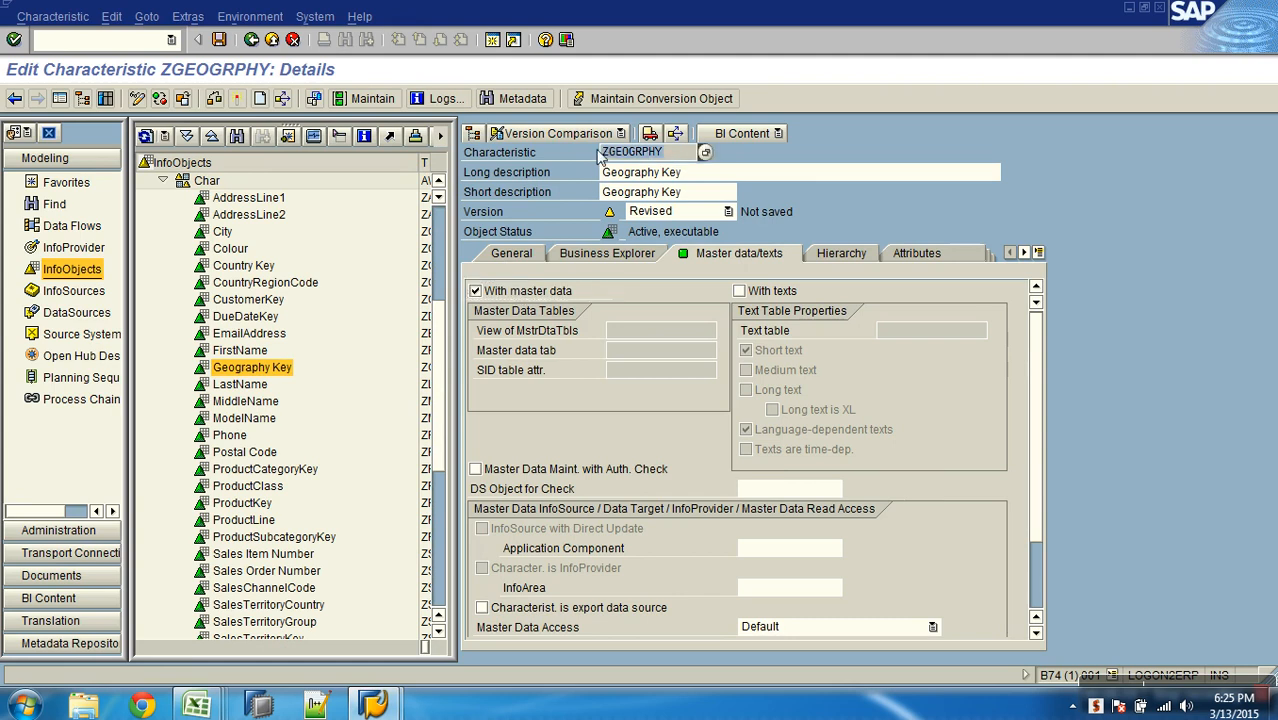
Paste ZCITY, ZPOSTCD, ZSLSTRKEY, ZSTPRNCNM and ZCNTREGCD as attributes of Geography Key and activate the characteristic
click(918, 254)
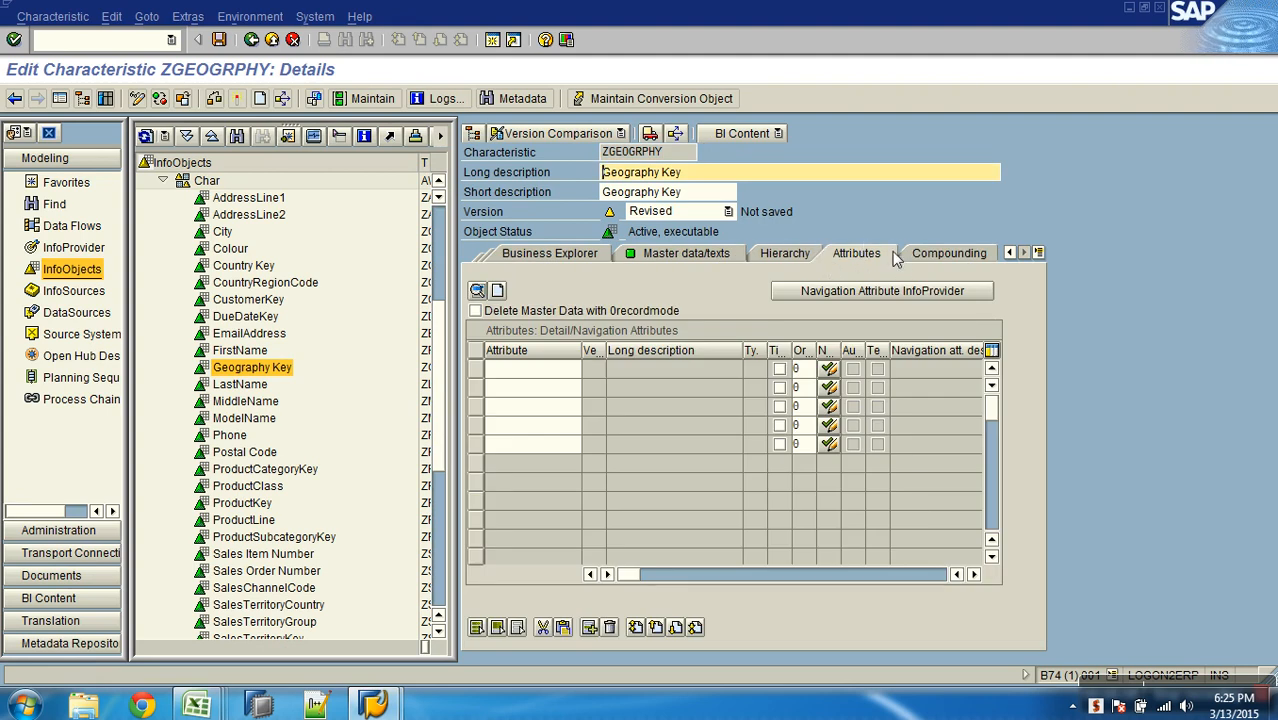
click(560, 380)
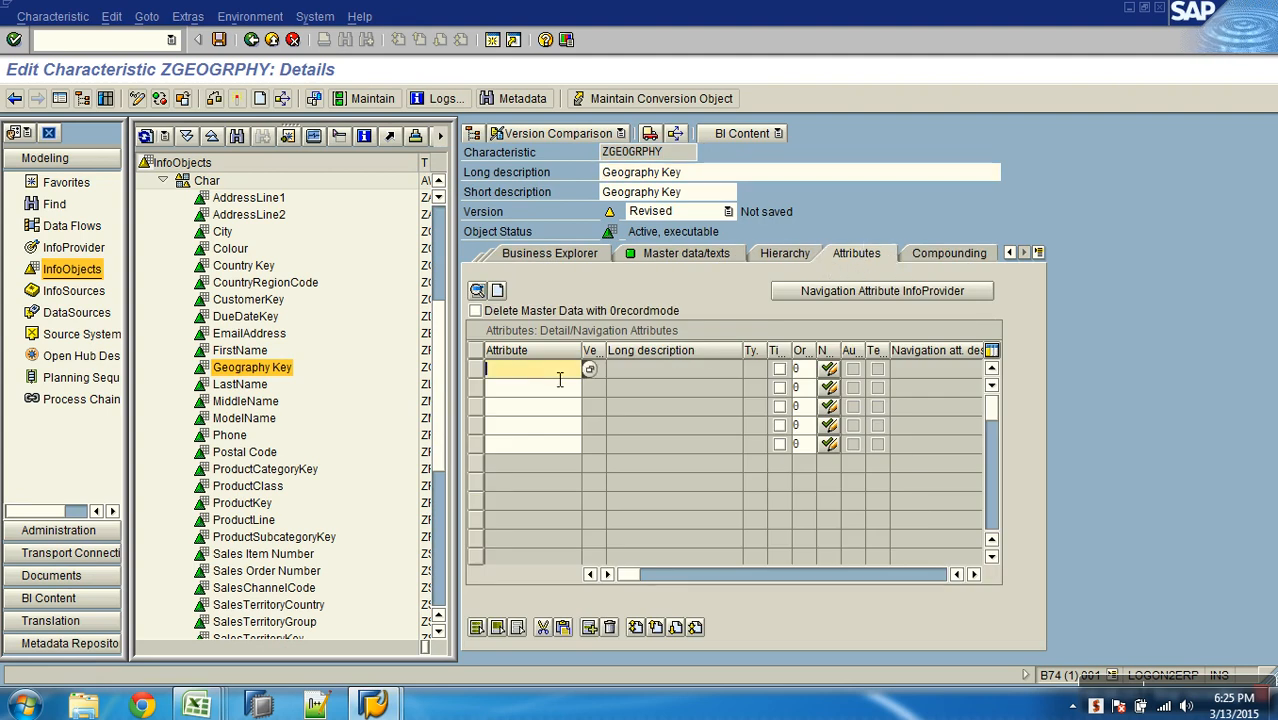
key(ctrl+v)
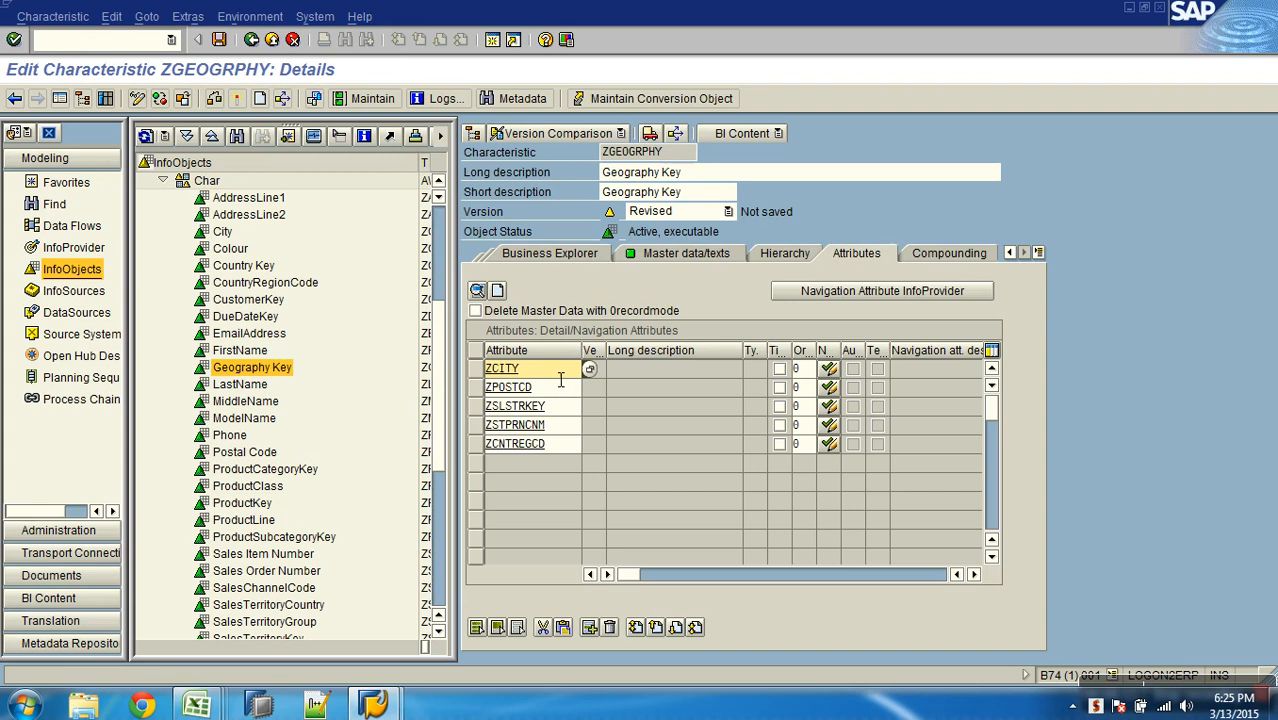
key(Return)
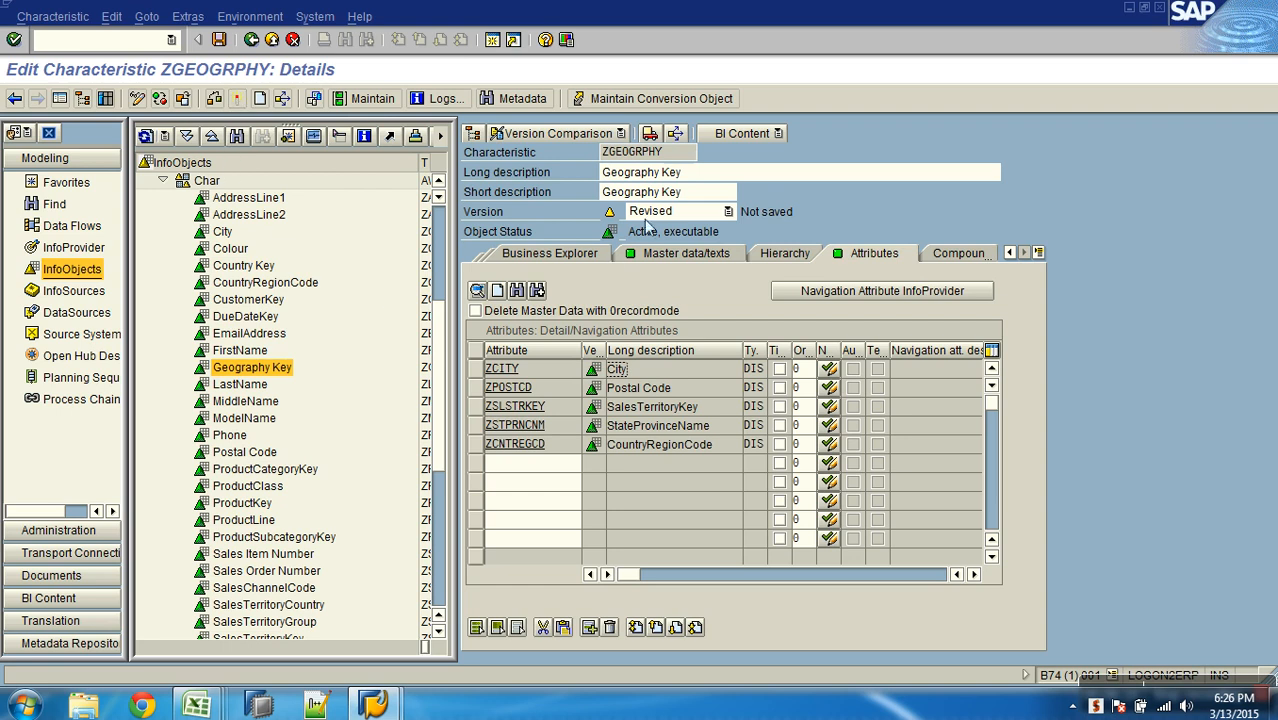
double_click(679, 158)
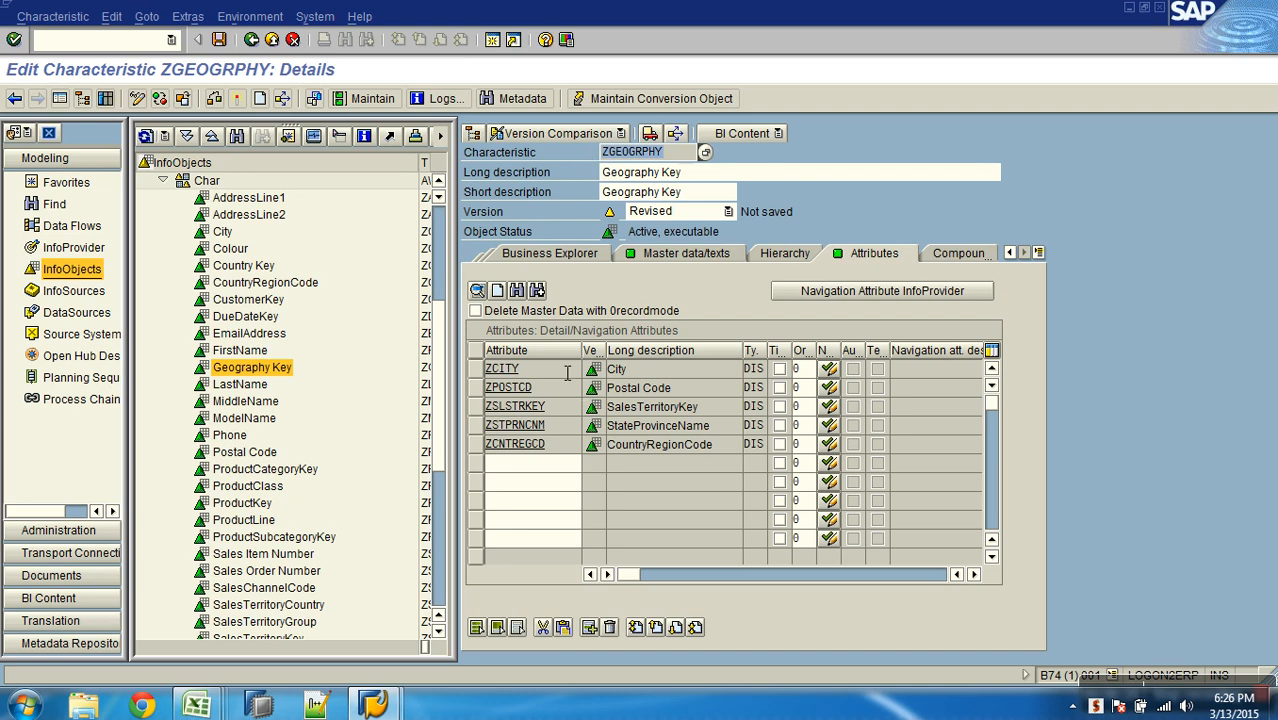
click(567, 444)
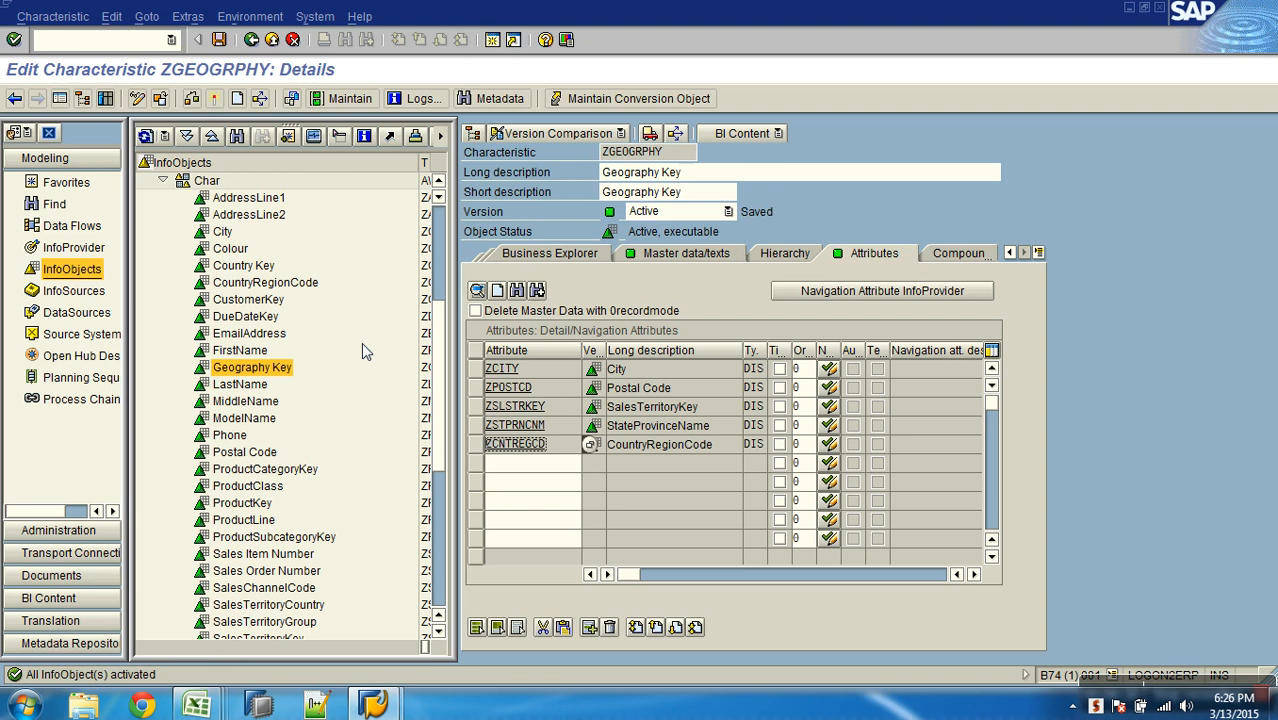
Open the master data table /BIC/PZGEOGRPHY generated for Geography Key
click(670, 256)
drag(612, 356, 696, 358)
click(680, 358)
double_click(680, 358)
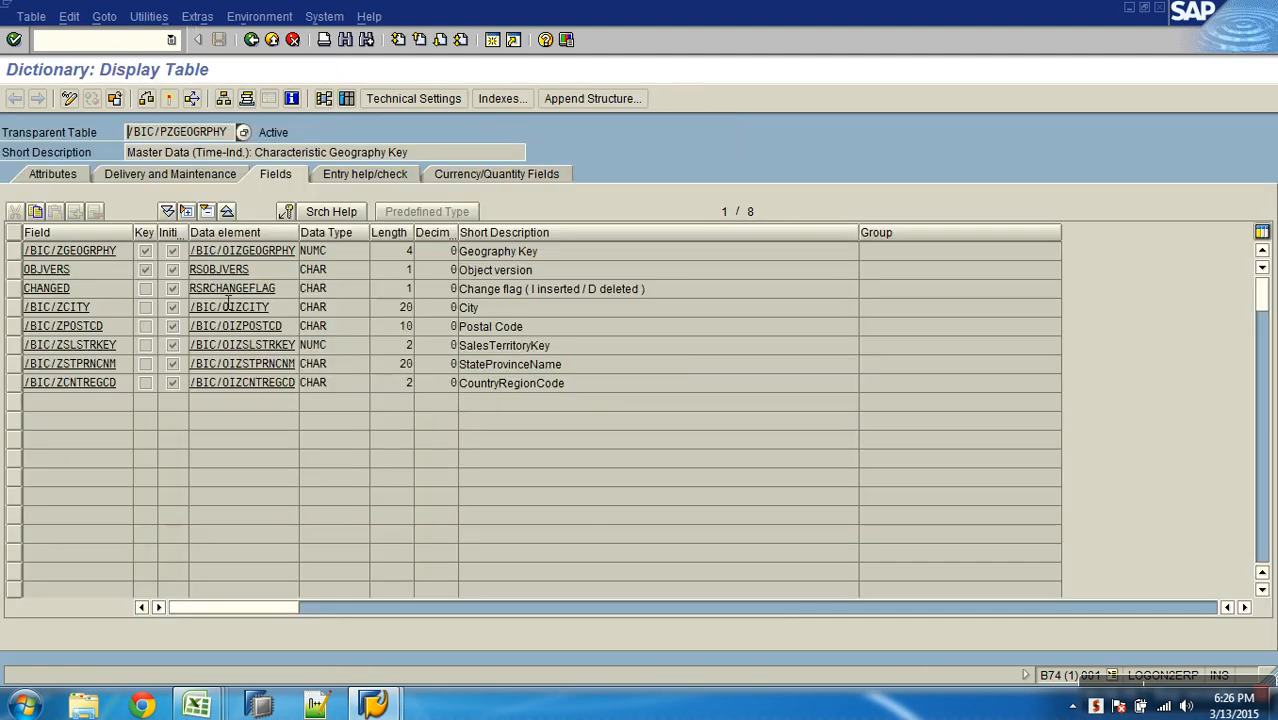
Examine the object version, change flag, key and attribute fields of the Geography master data table, and return to the InfoObjects tree
click(13, 270)
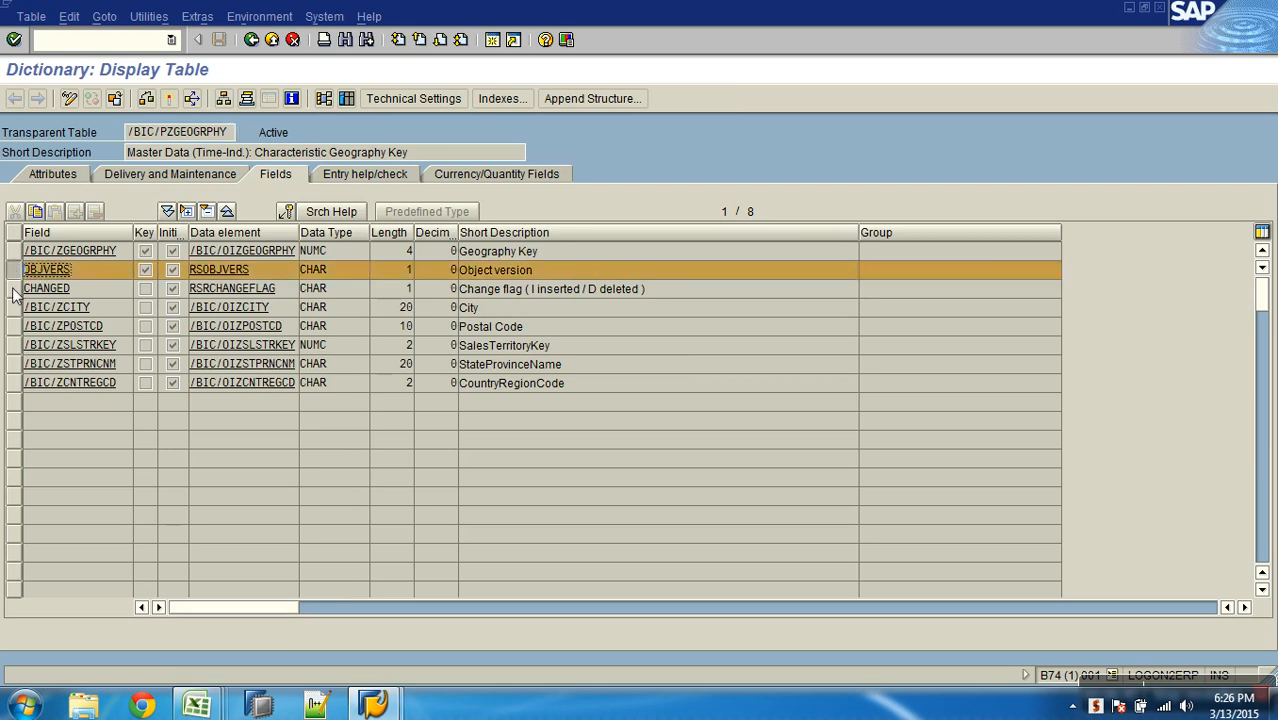
click(13, 289)
click(131, 252)
click(108, 308)
click(127, 333)
click(127, 352)
click(127, 366)
click(125, 386)
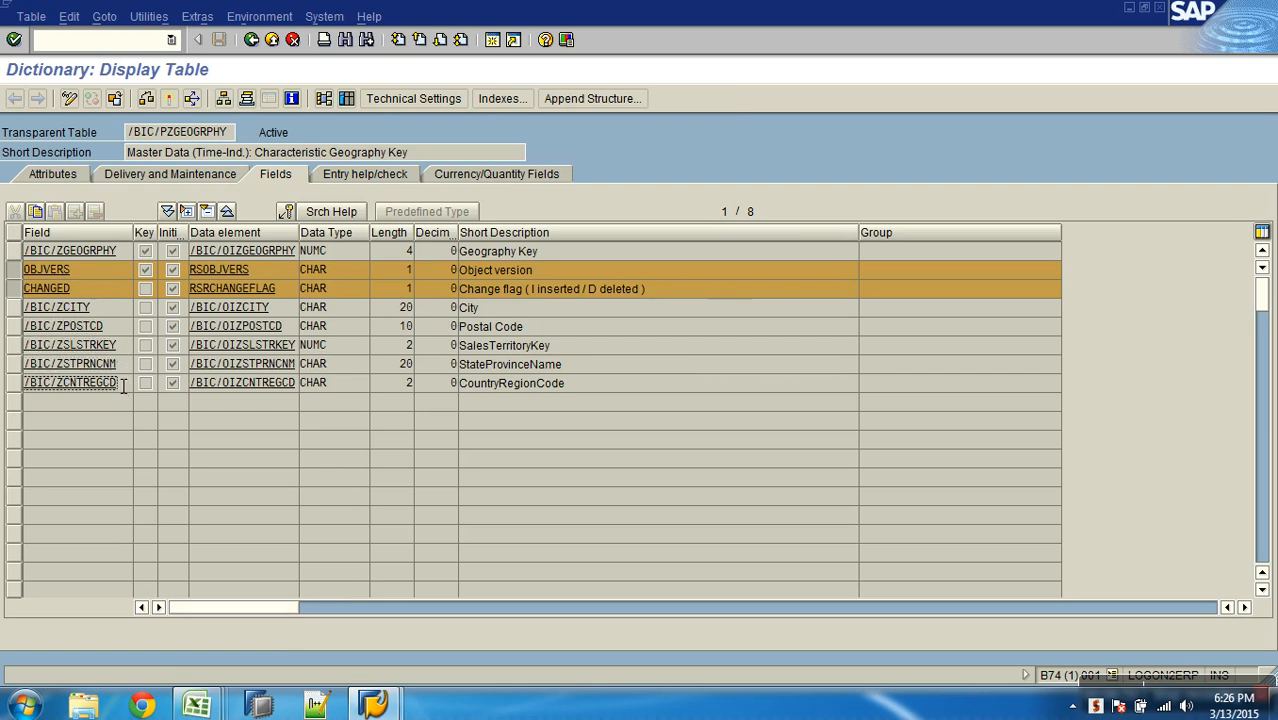
click(251, 39)
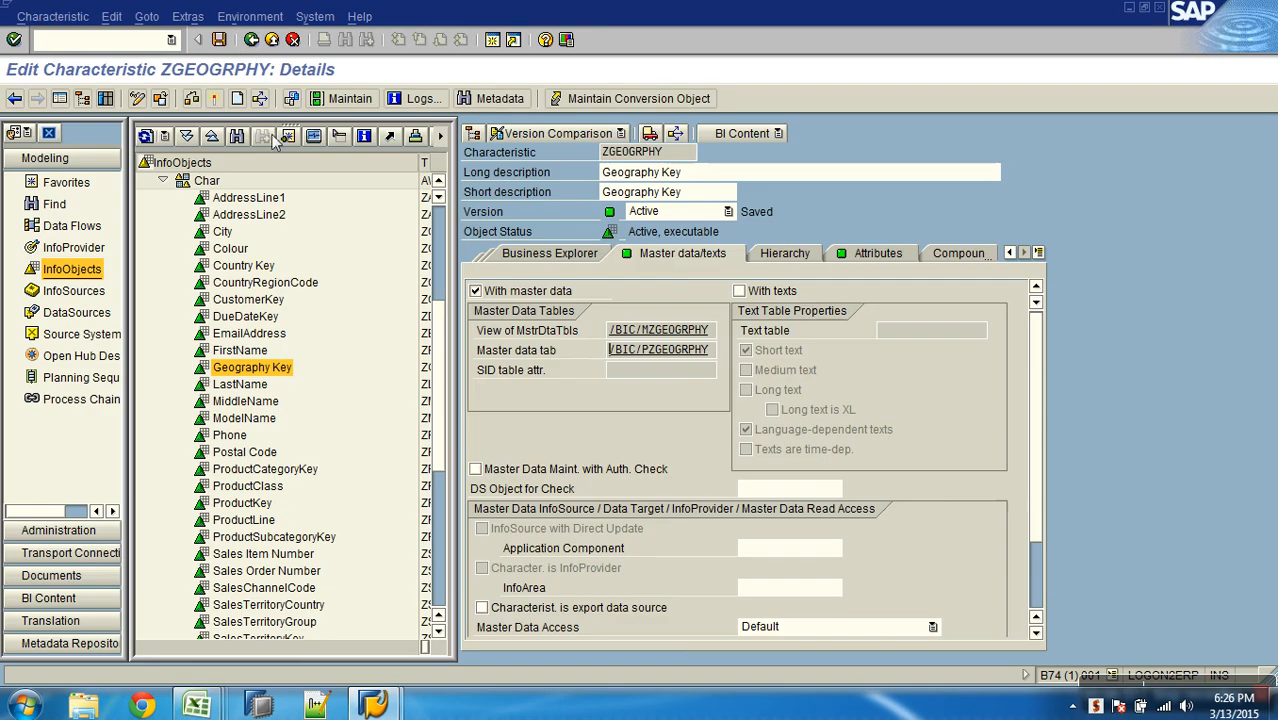
click(251, 39)
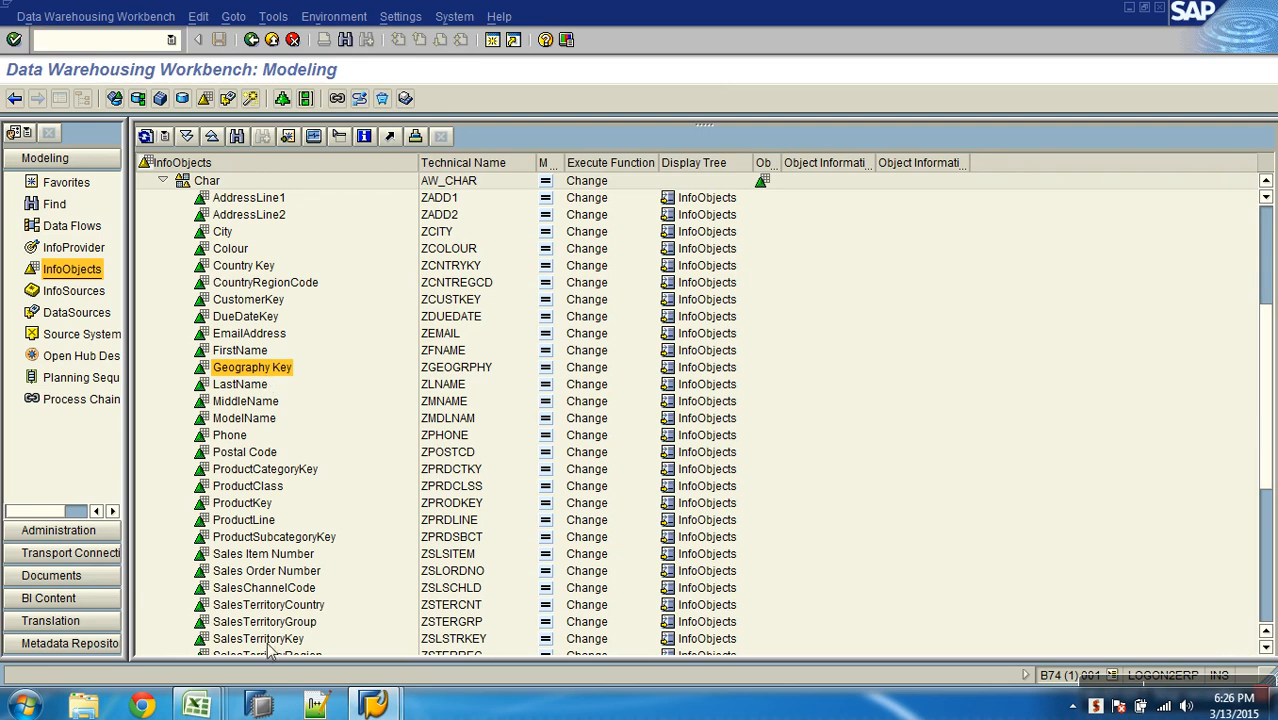
Switch to the AW Sales Design workbook in Excel and fill the 'Model Attribute Table for GEOGRAPHY' cell on Sheet2 with green
click(197, 706)
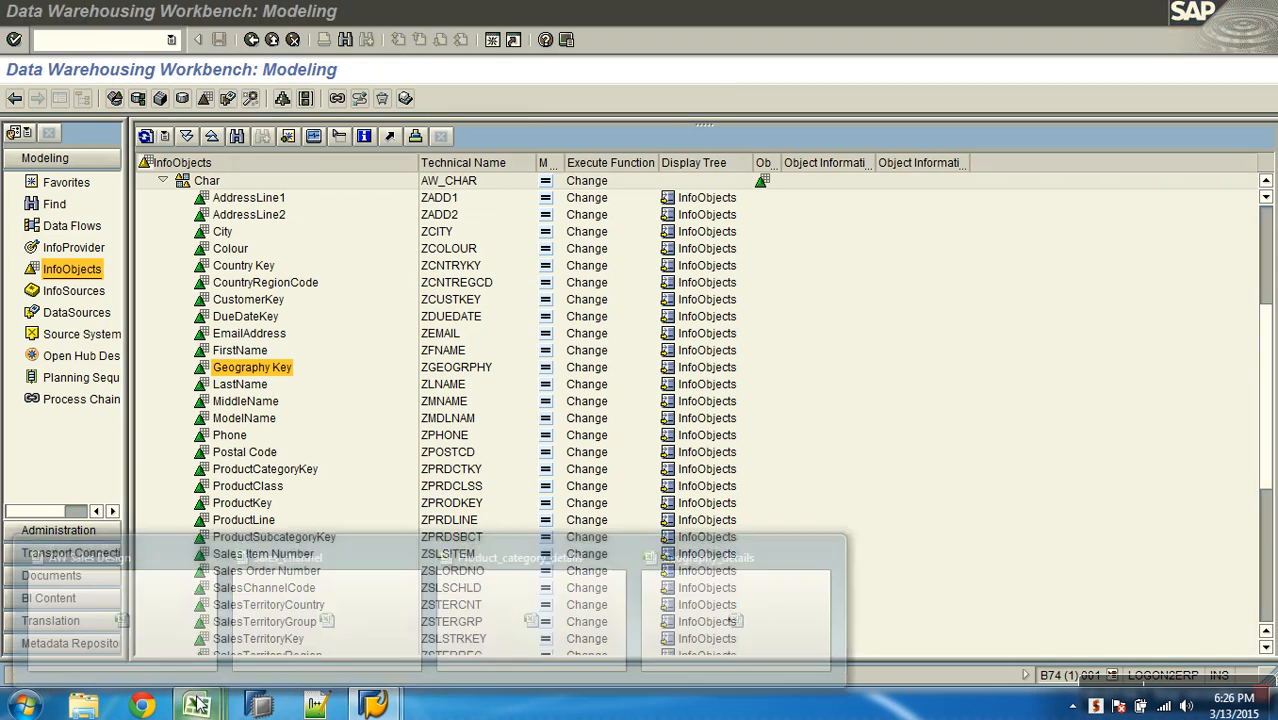
click(178, 636)
click(162, 658)
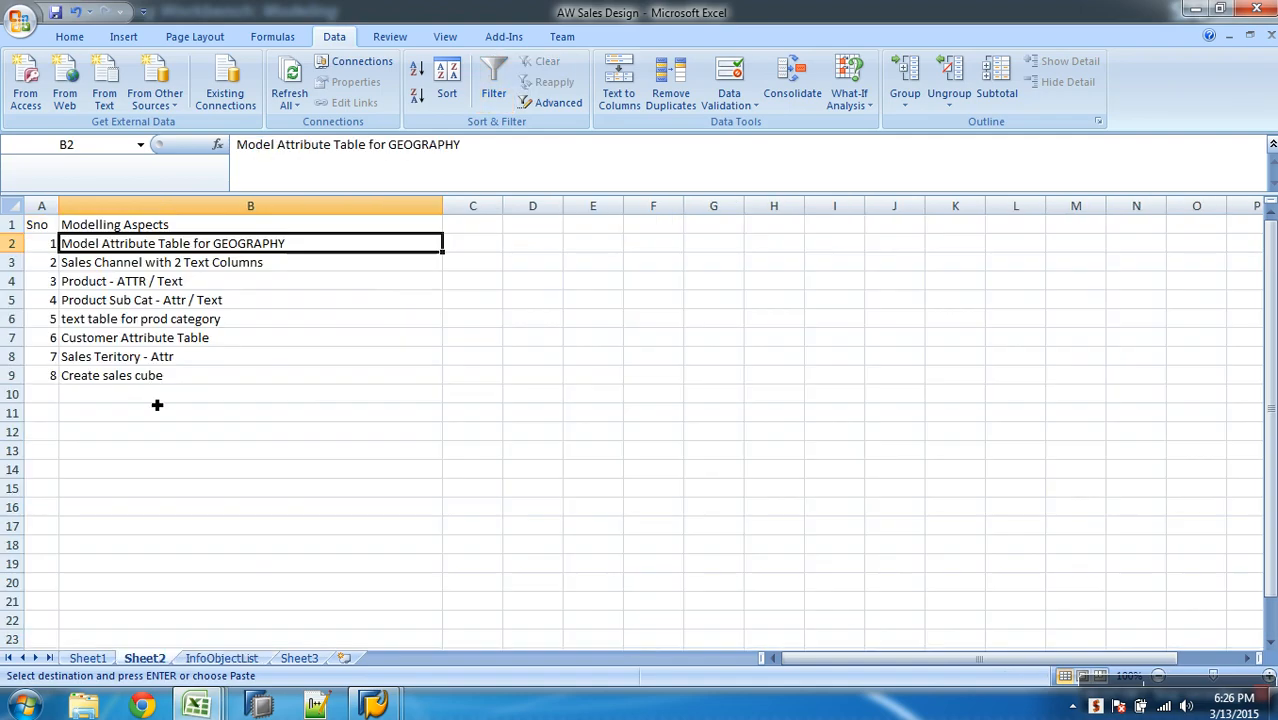
click(70, 37)
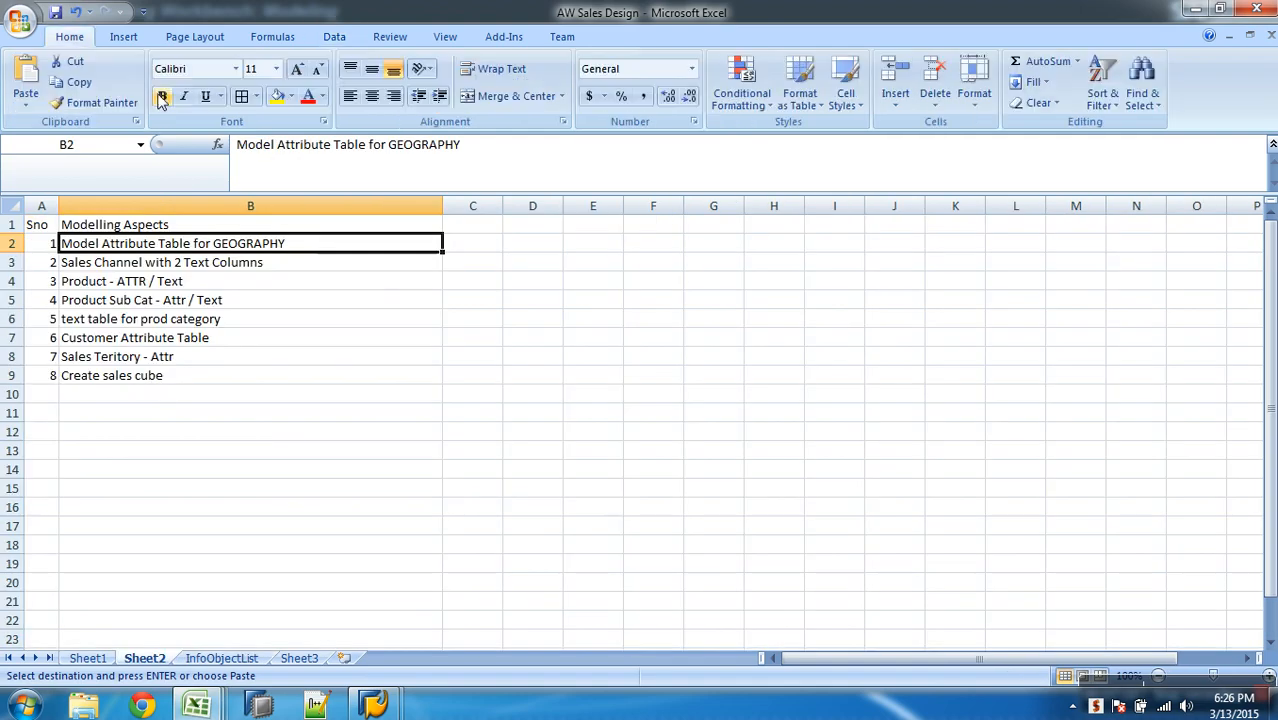
click(292, 96)
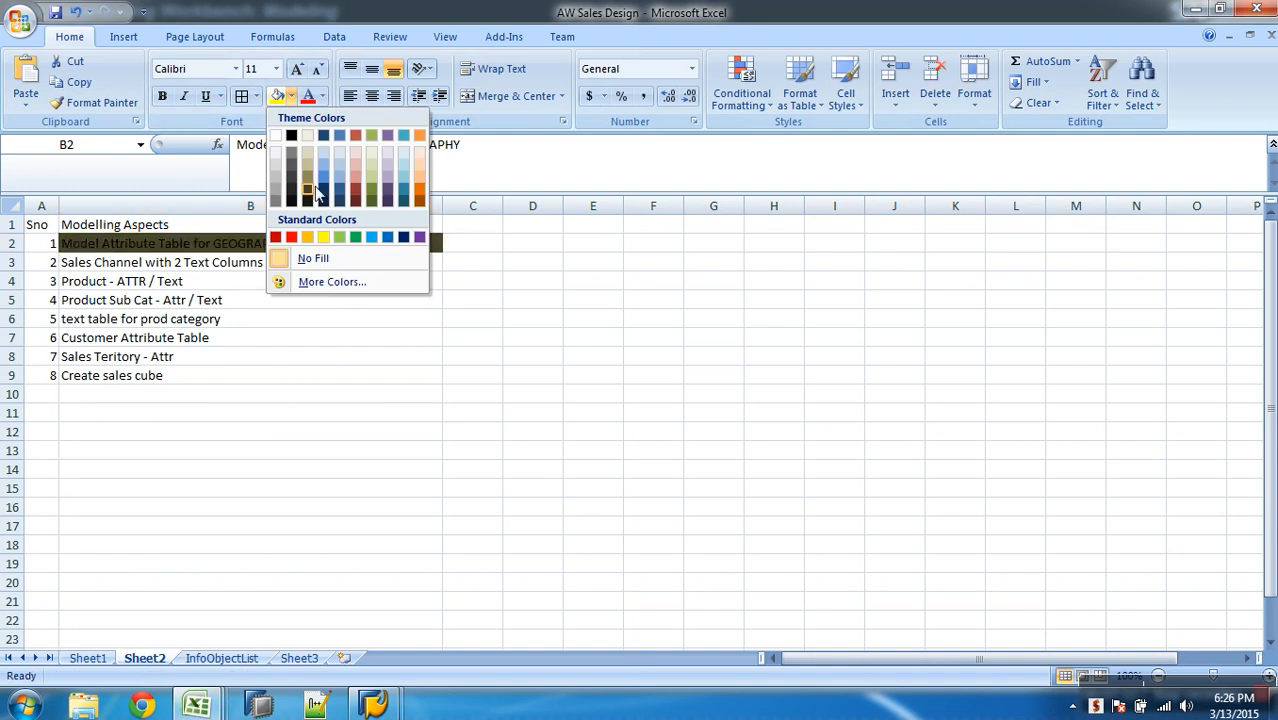
click(356, 238)
click(306, 357)
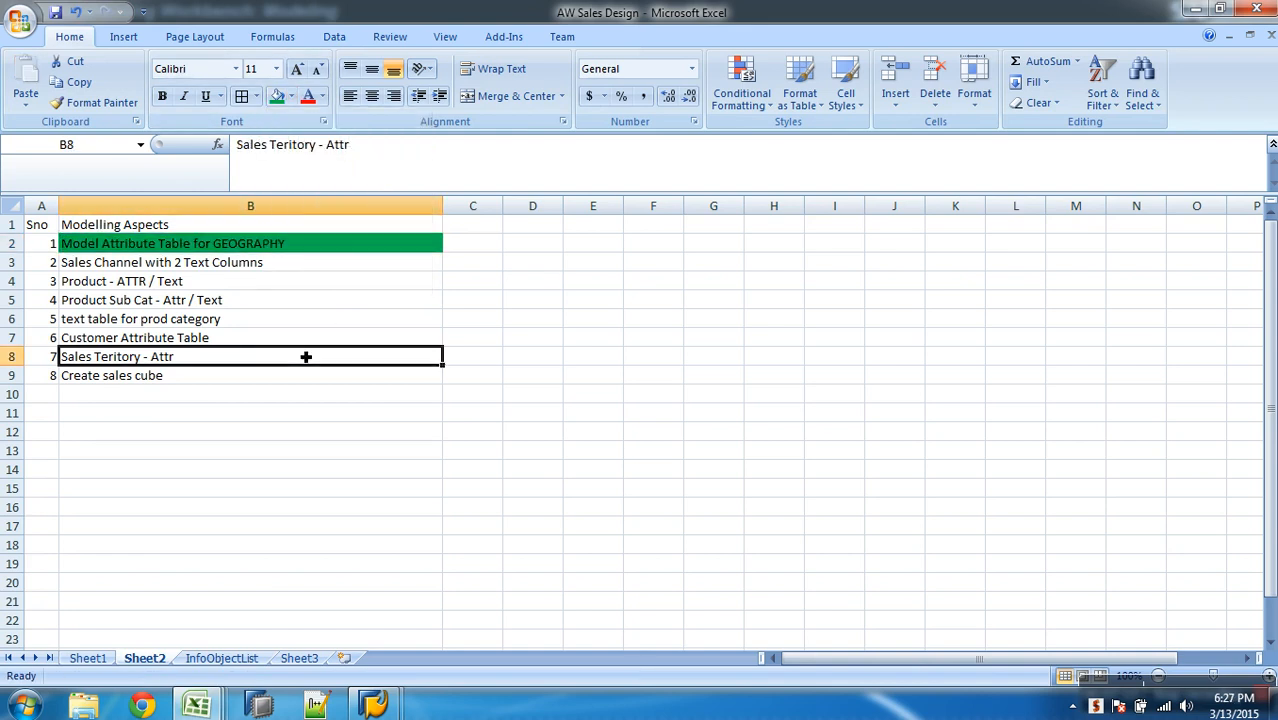
Review SalesChannelCode and its SalesChannelName and AlternativeChannelName fields in the data model on Sheet1
click(97, 661)
click(632, 285)
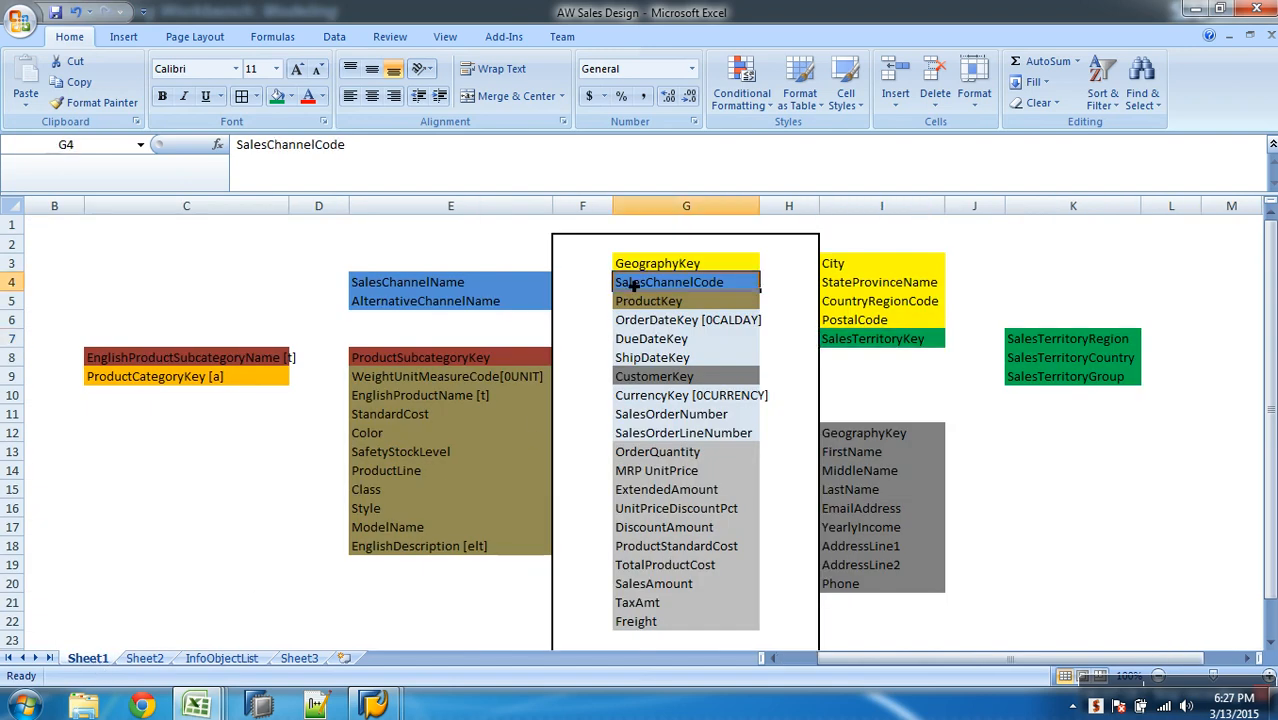
drag(478, 290, 480, 300)
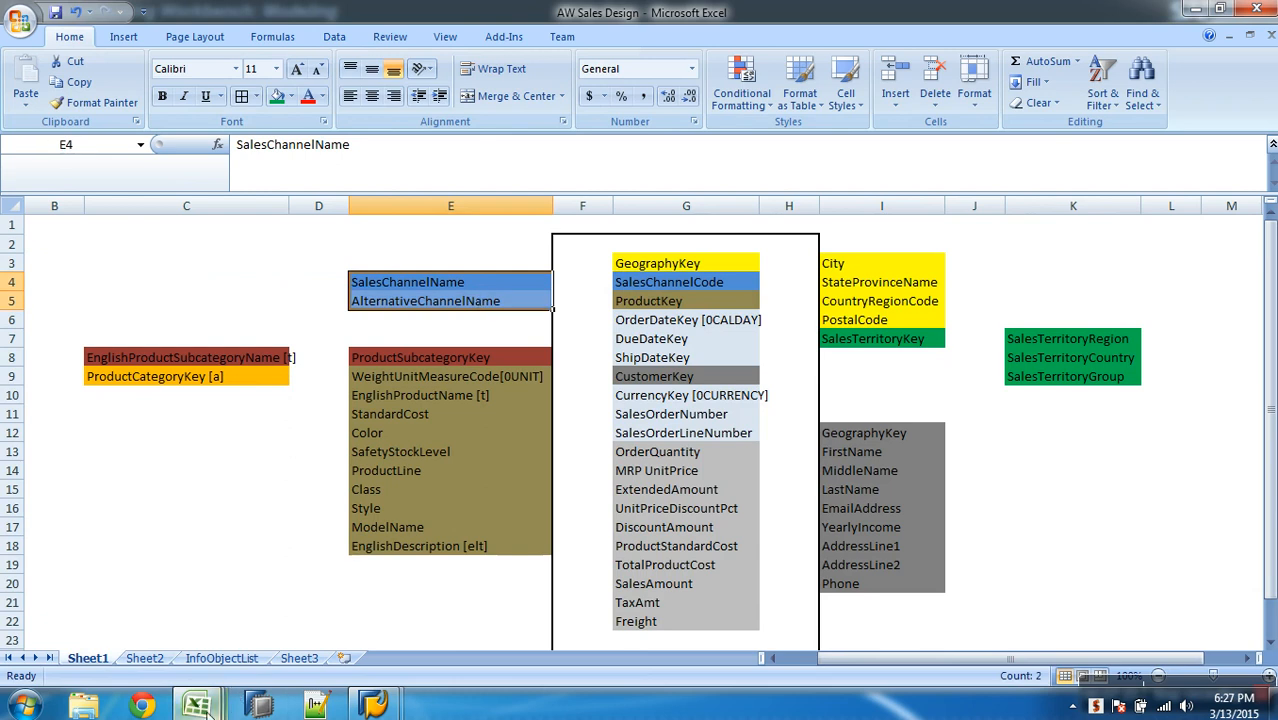
Open the recent Sales_channel workbook and check its SalesChannelName and AlternativeChannelName columns
click(216, 700)
click(735, 605)
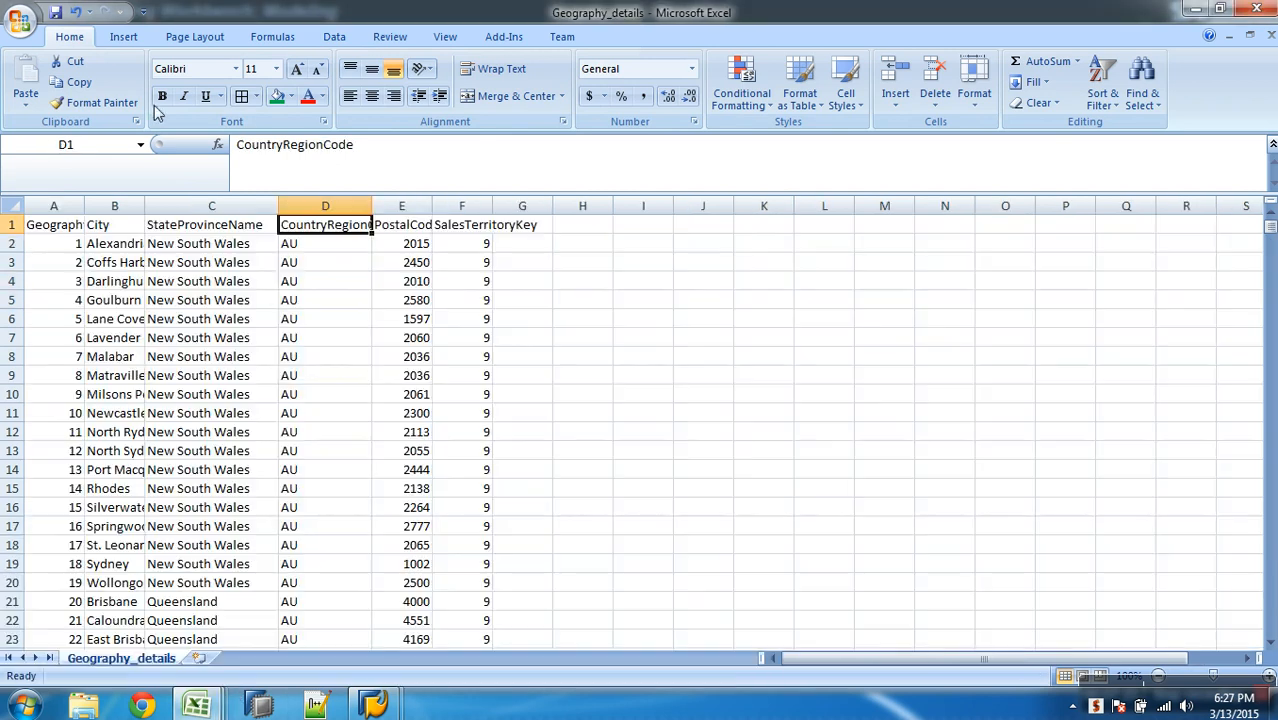
click(20, 22)
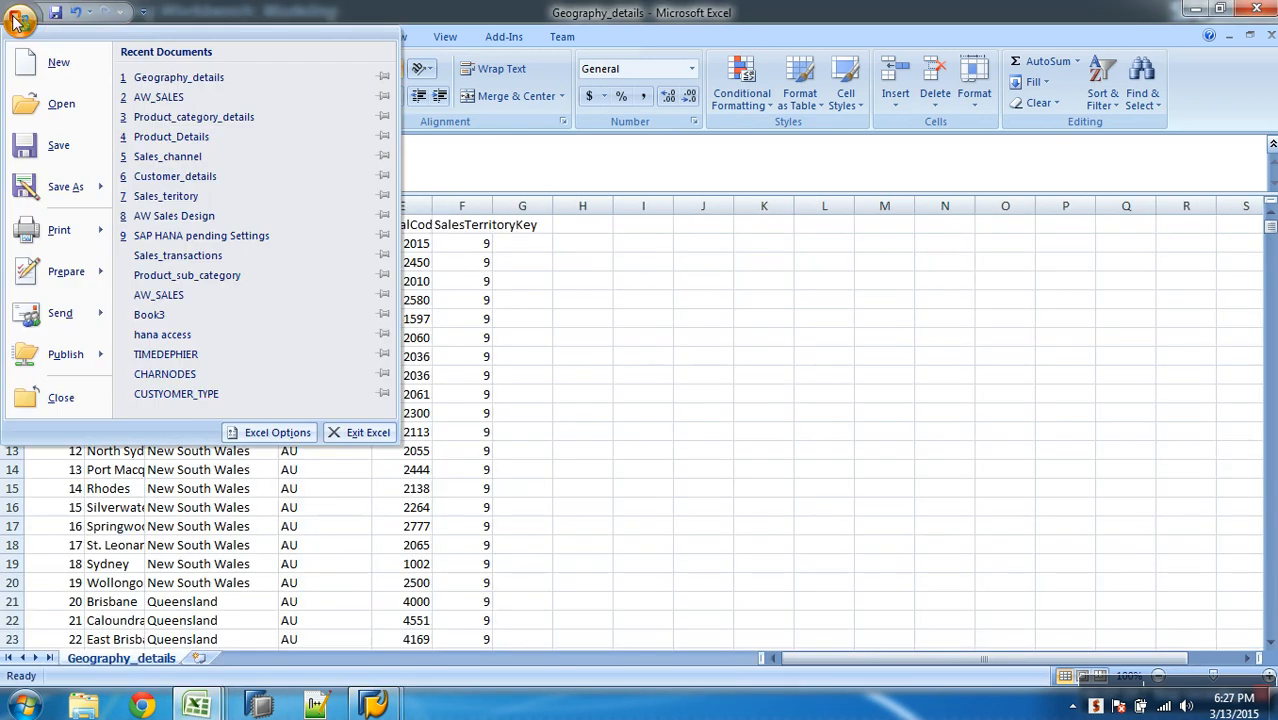
click(167, 156)
click(178, 228)
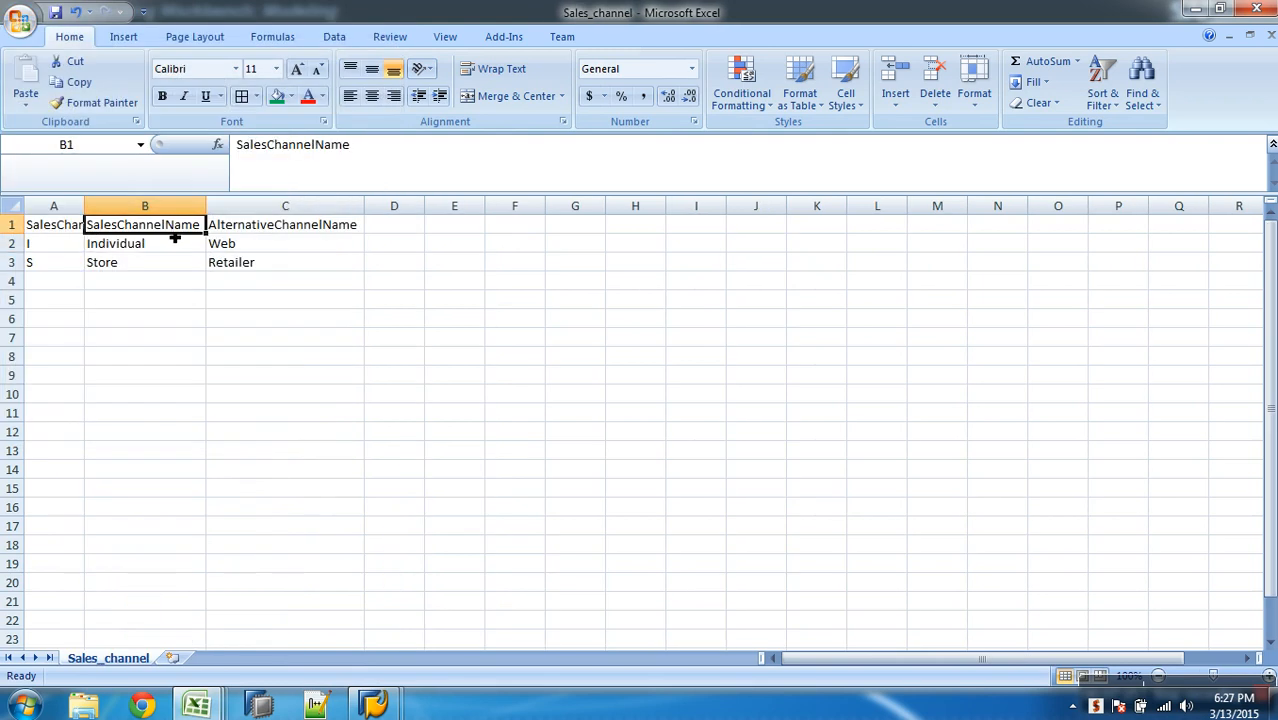
click(293, 230)
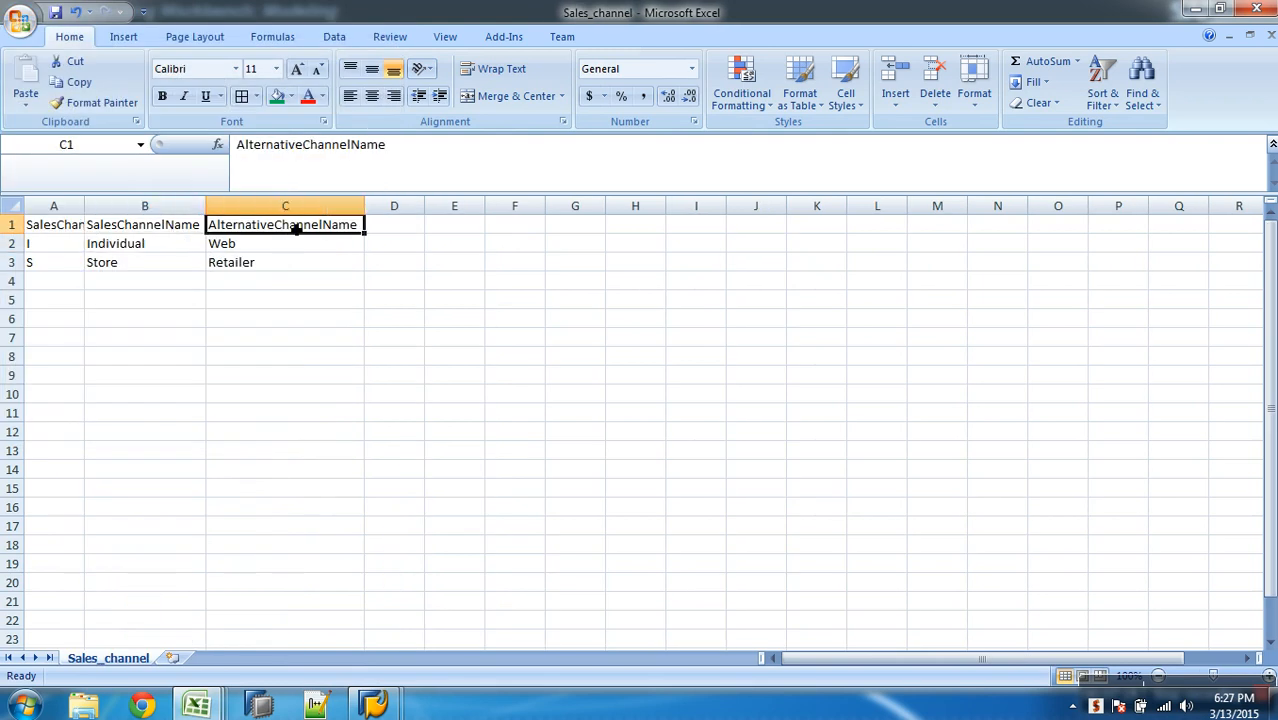
Return to the AW Sales Design workbook and examine the SalesChannelName and AlternativeChannelName pair on Sheet1
key(alt+Tab)
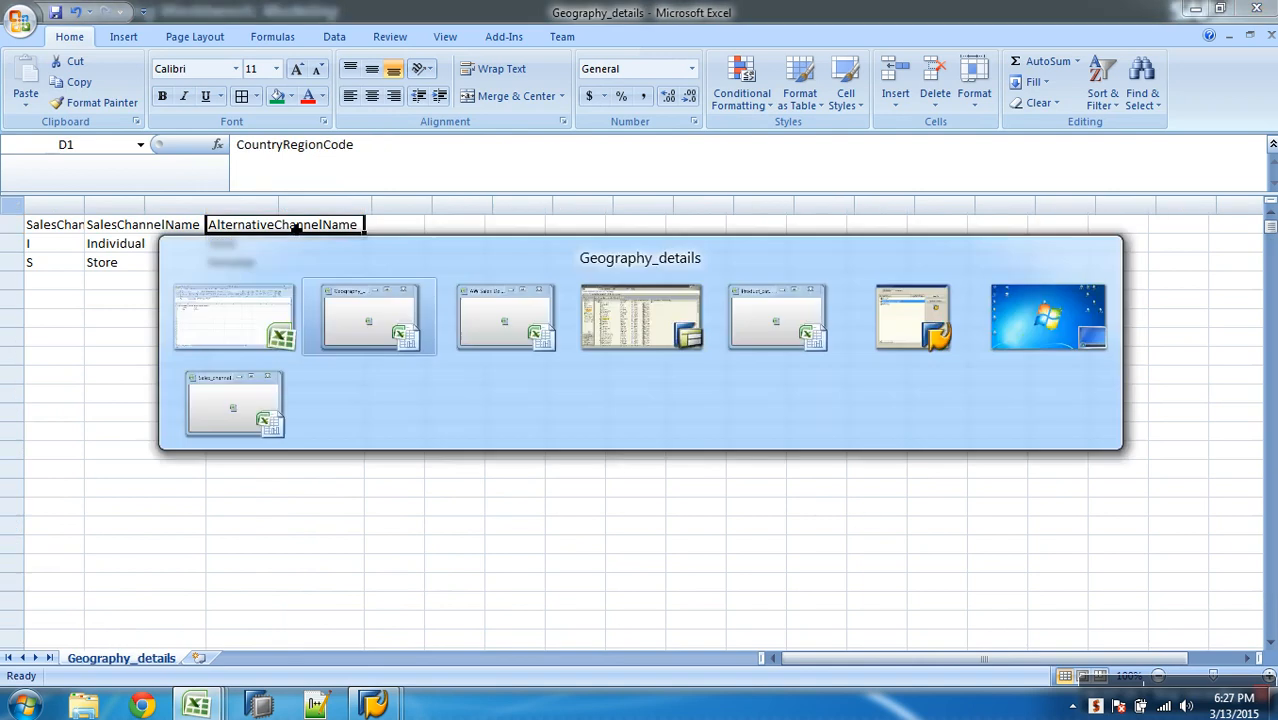
mouse_move(196, 705)
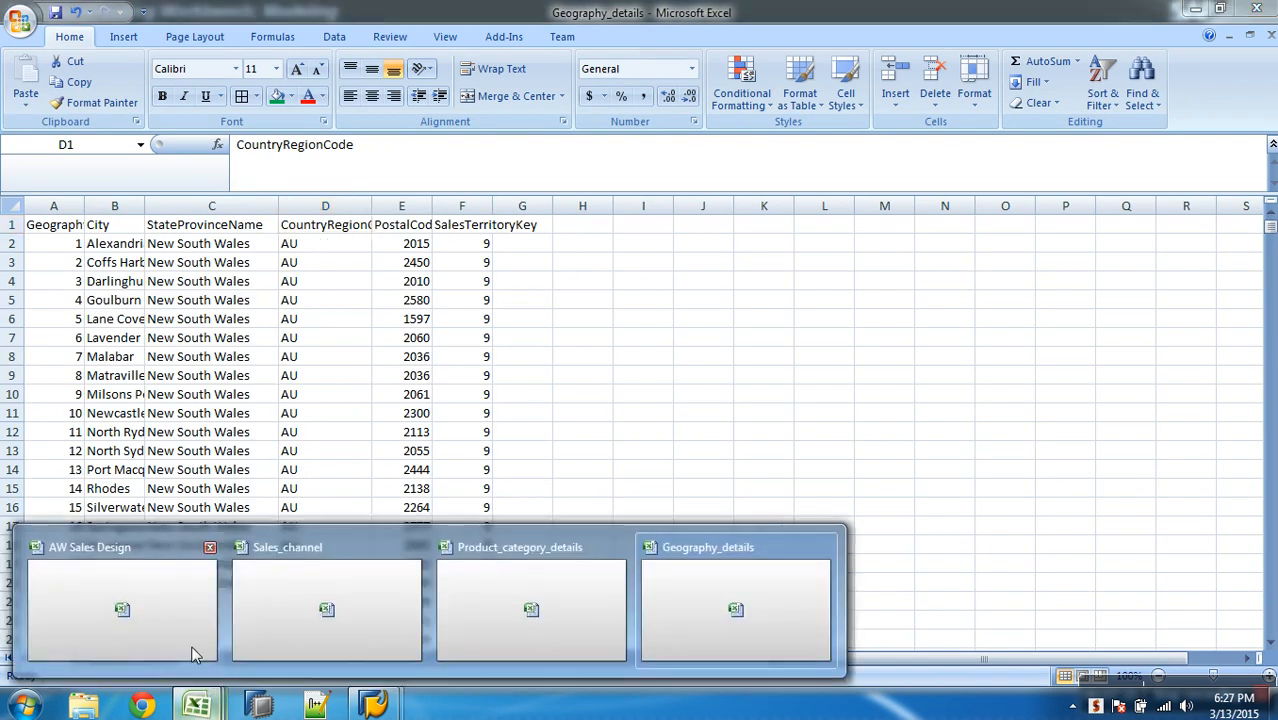
click(191, 645)
click(437, 286)
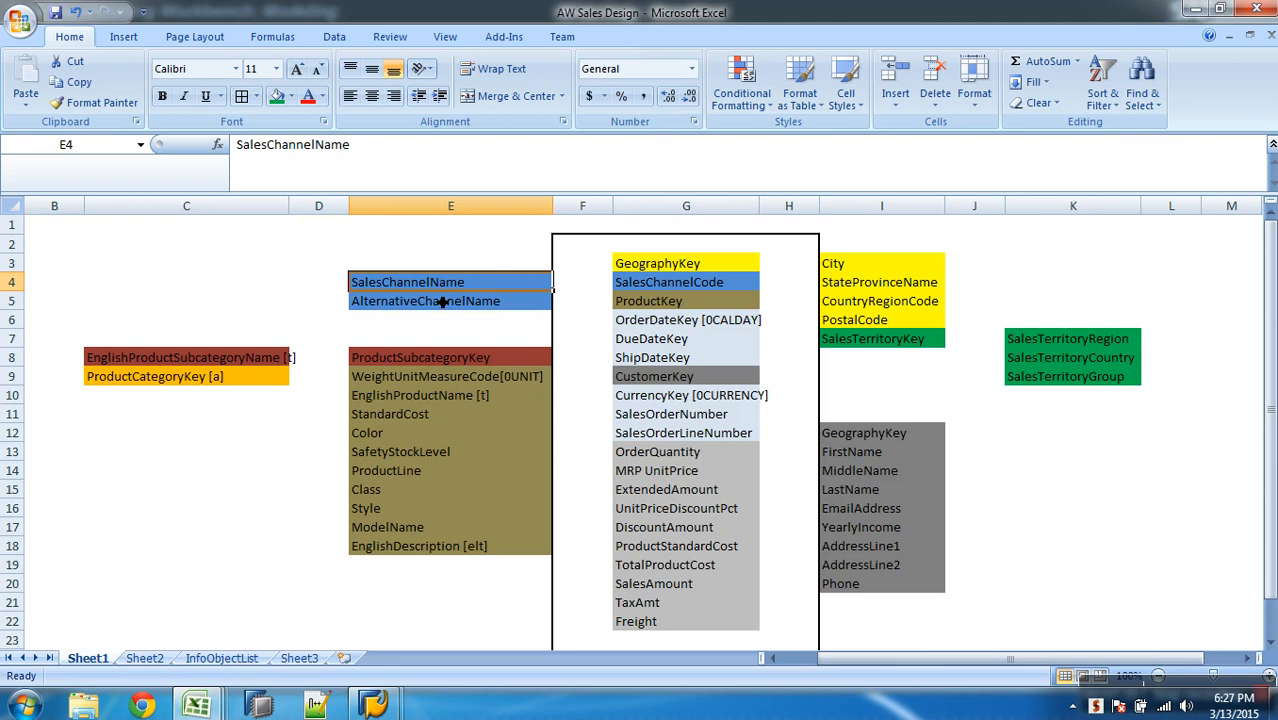
click(446, 303)
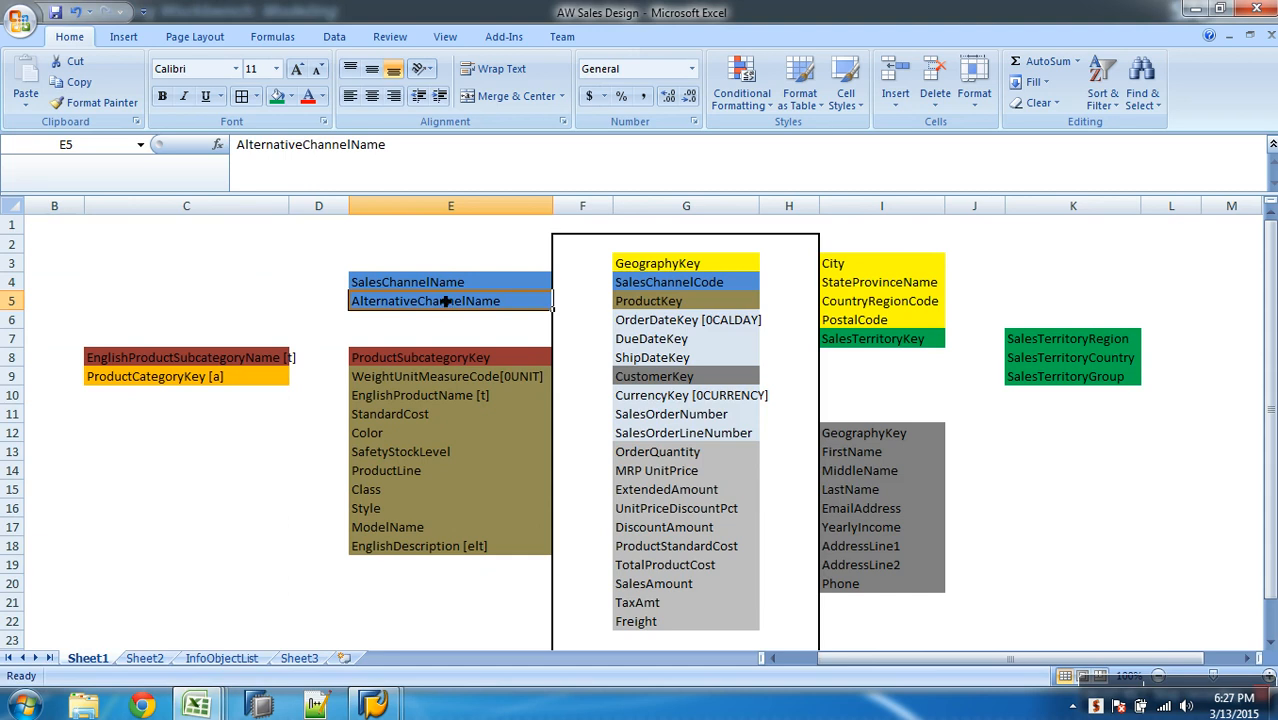
drag(419, 284, 432, 305)
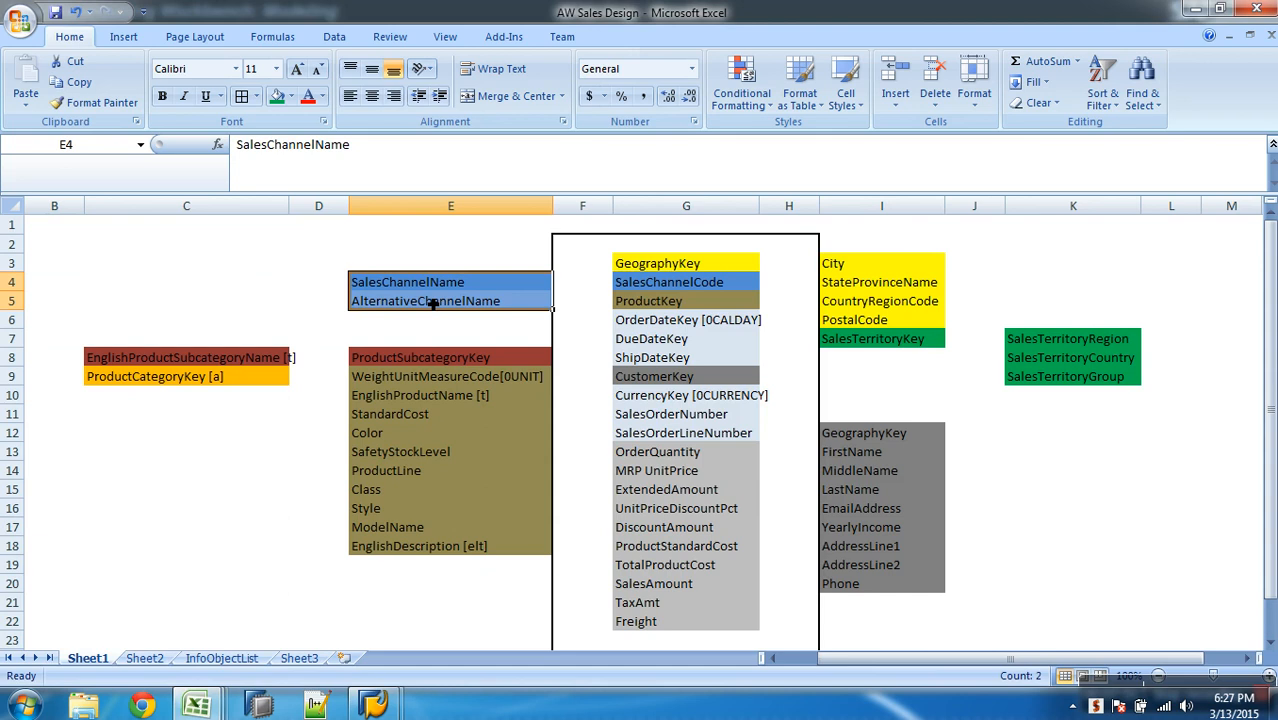
drag(428, 284, 434, 302)
Remove the colour filter from the Desc column of the InfoObjectList sheet so all InfoObjects are listed
click(221, 658)
click(435, 225)
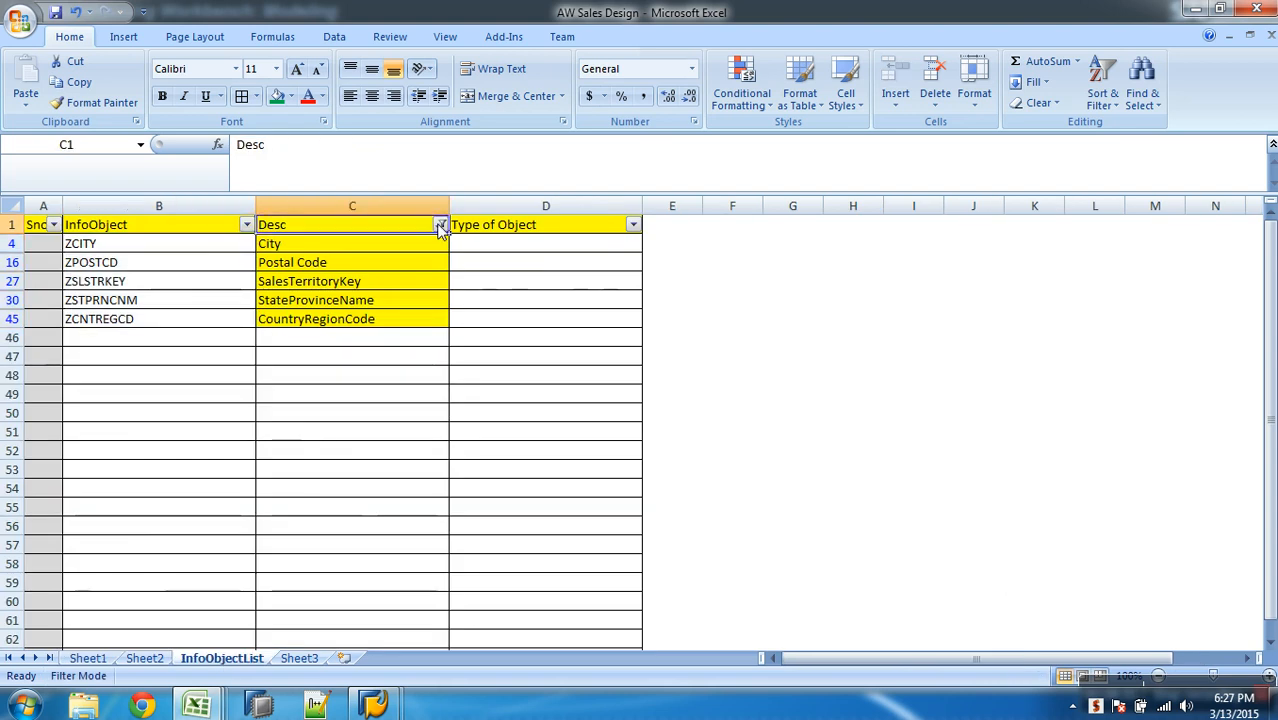
click(441, 226)
click(293, 373)
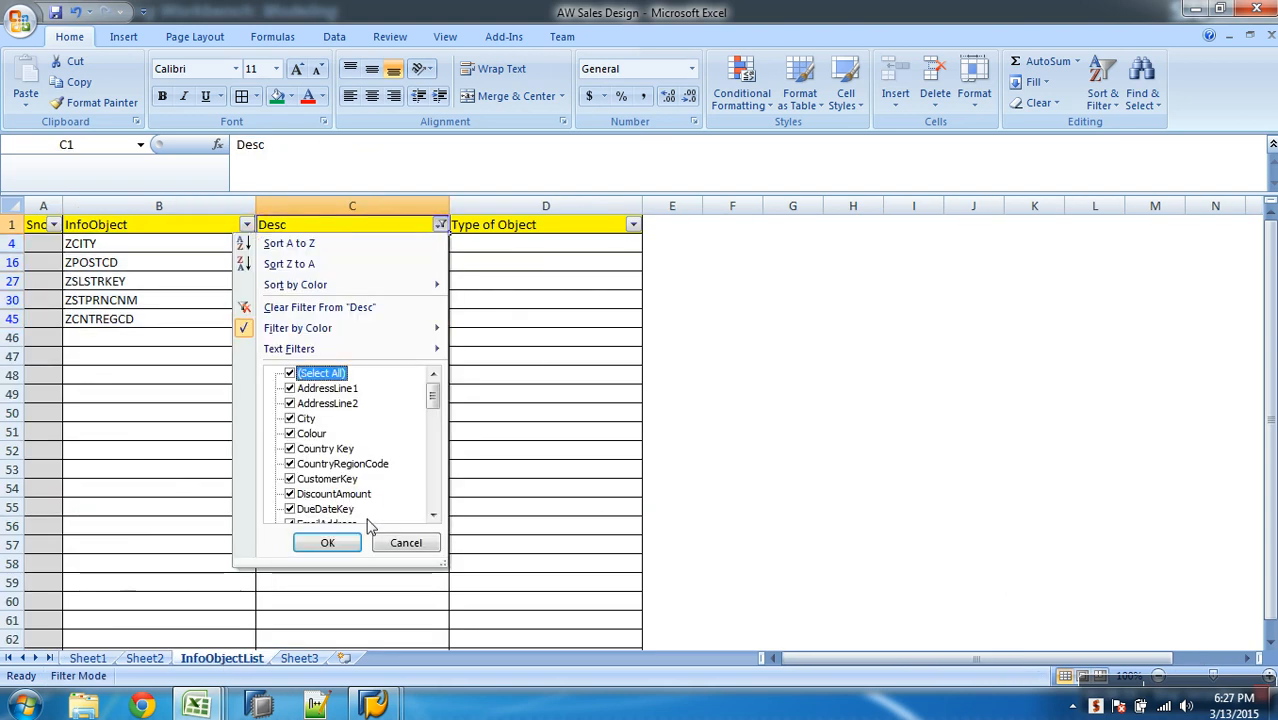
click(330, 542)
Find SalesChannelCode in the InfoObjectList sheet and copy its technical name ZSLSCHLD
scroll(348, 402, down, 4)
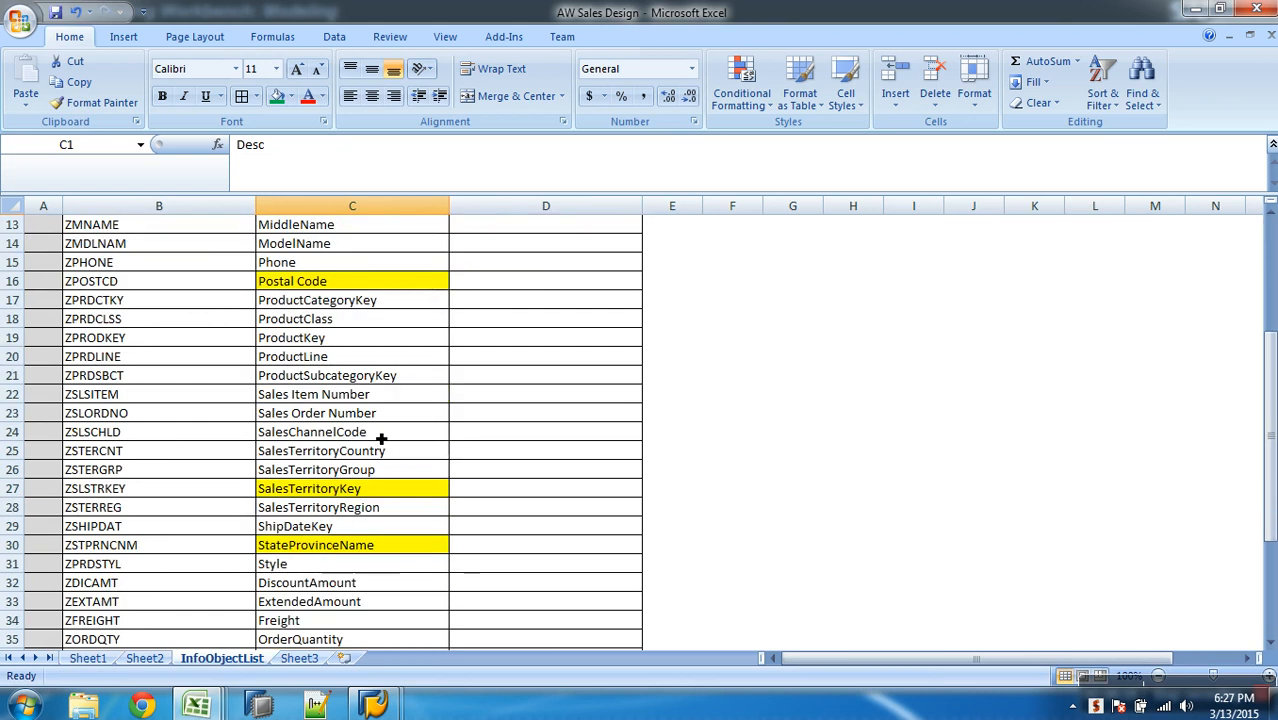
click(381, 437)
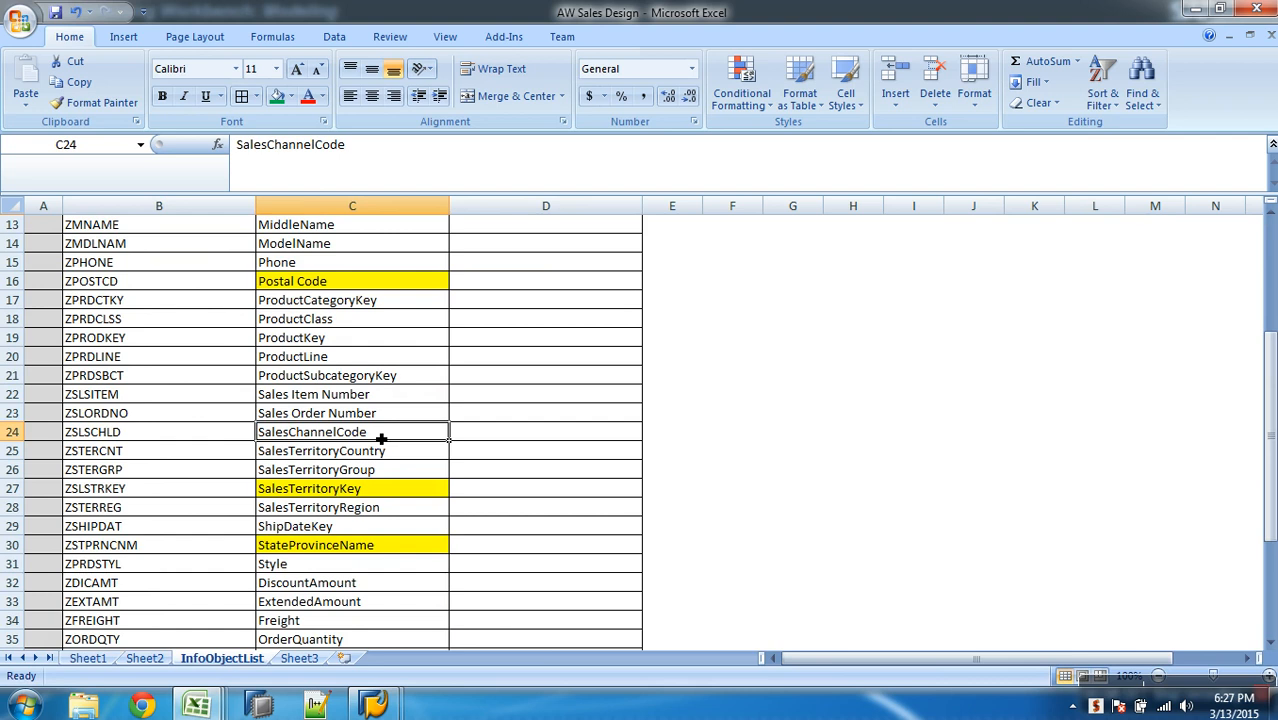
key(alt)
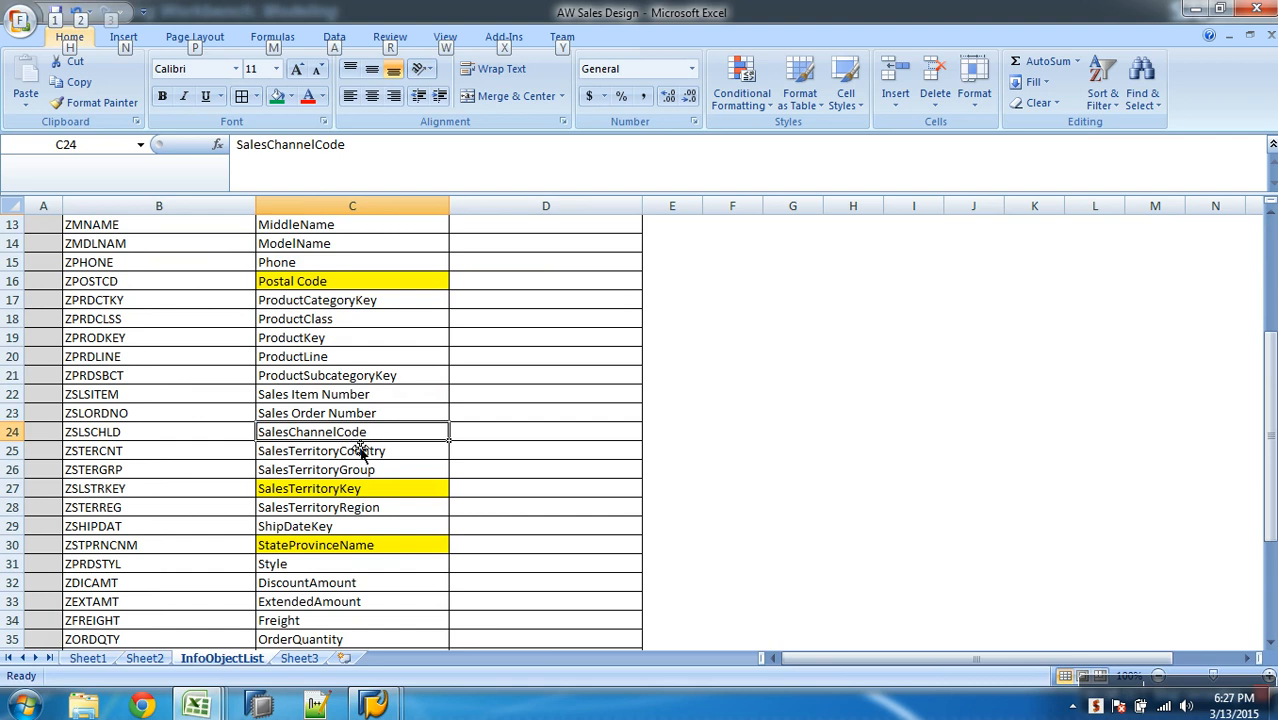
click(204, 437)
key(ctrl+c)
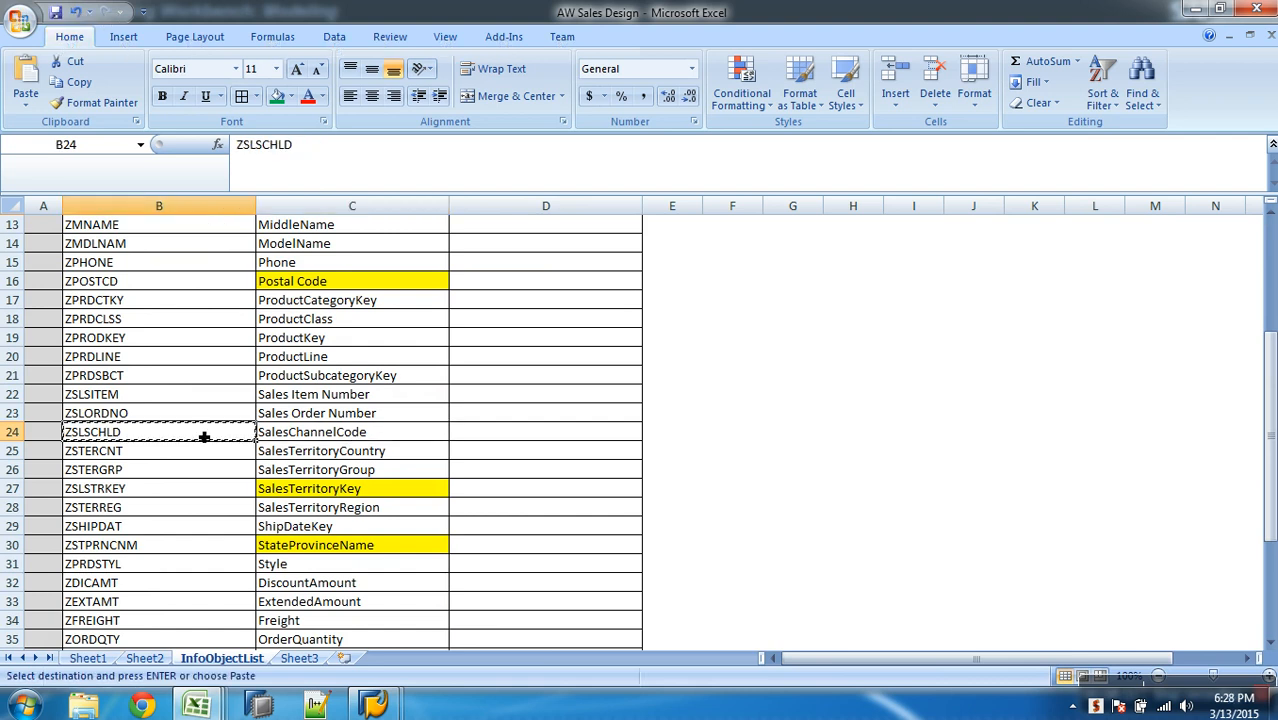
Check the 'Sales Channel with 2 Text Columns' aspect on Sheet2 and switch to the SAP Data Warehousing Workbench
click(140, 660)
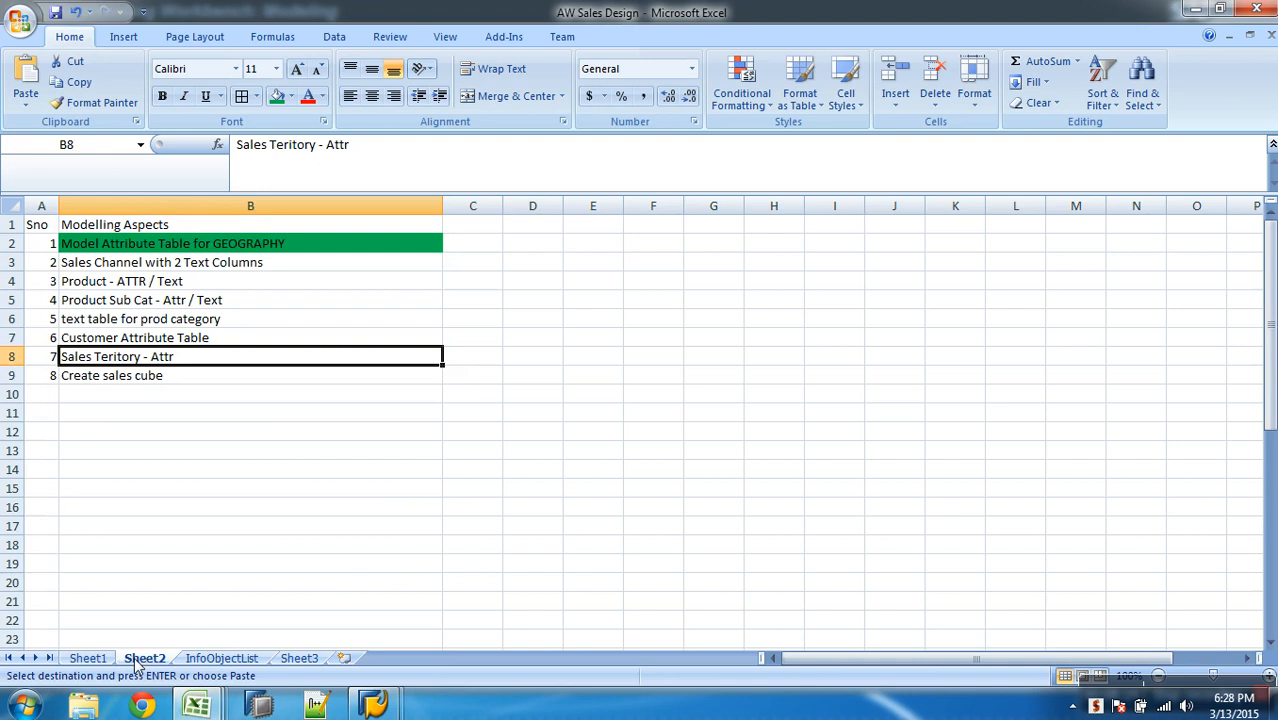
click(118, 266)
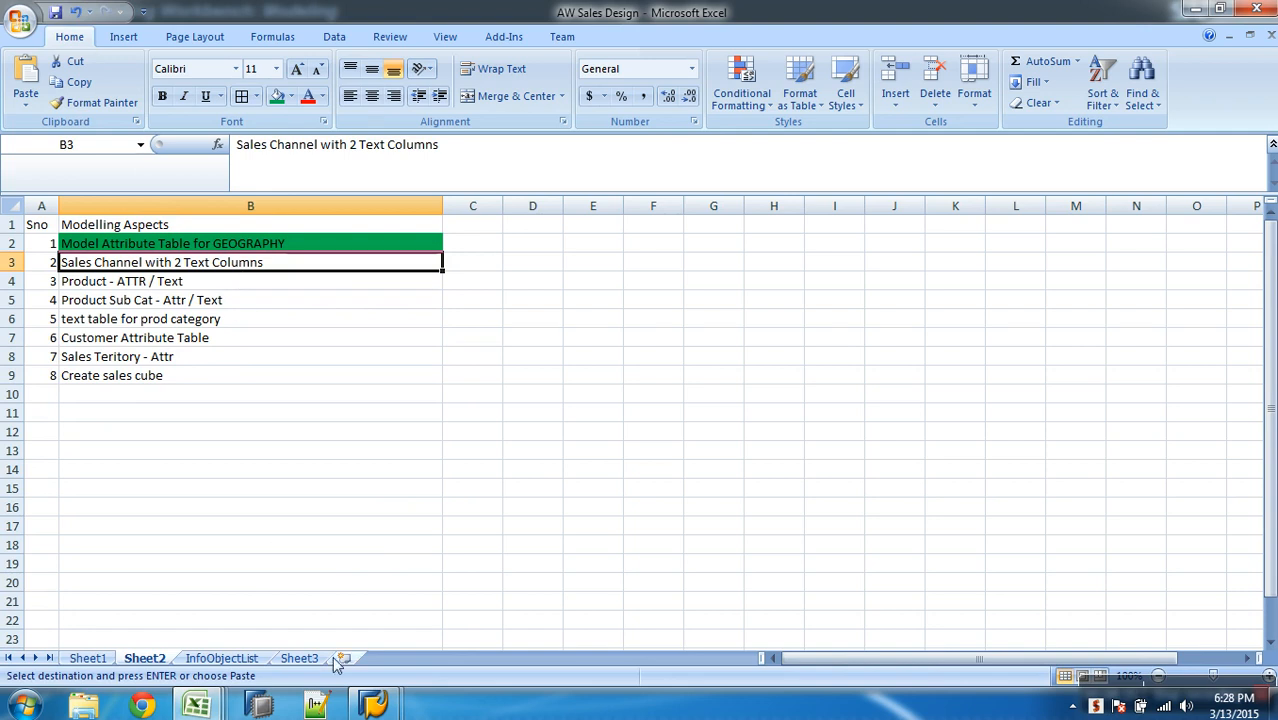
mouse_move(375, 703)
click(433, 615)
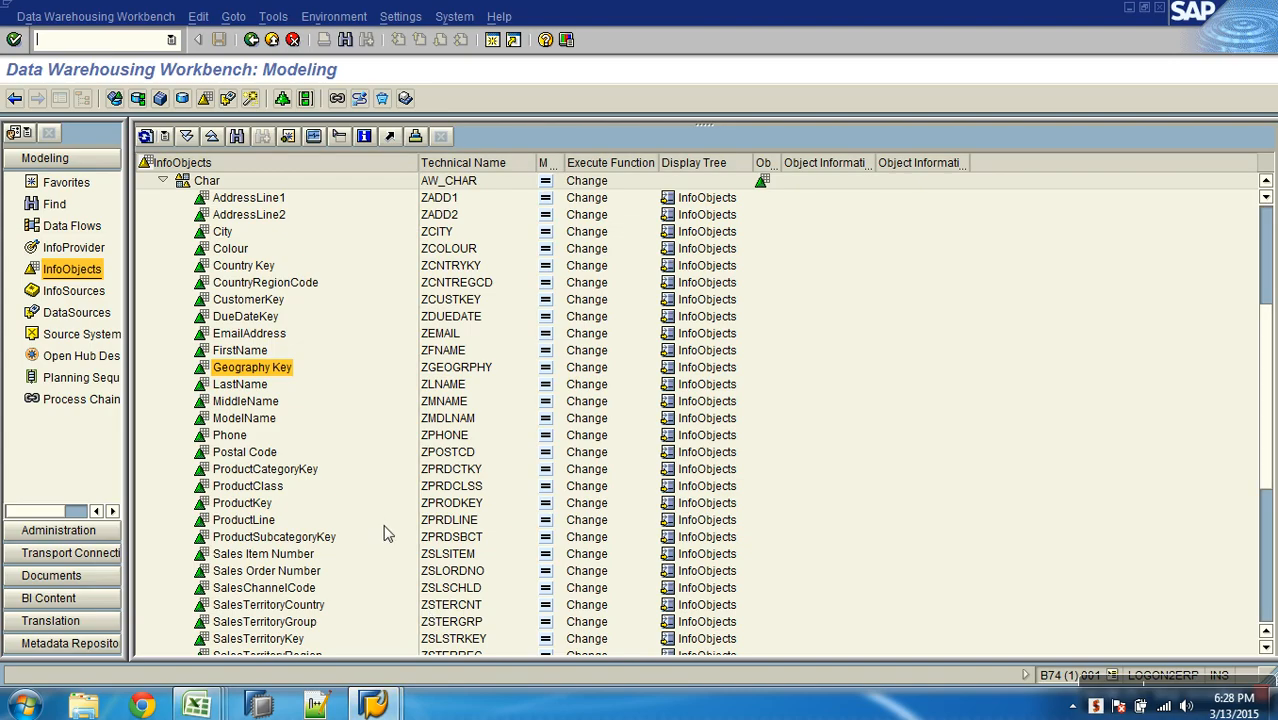
Open the SalesChannelCode characteristic for change and enable texts for it, adding medium text alongside short text
click(303, 590)
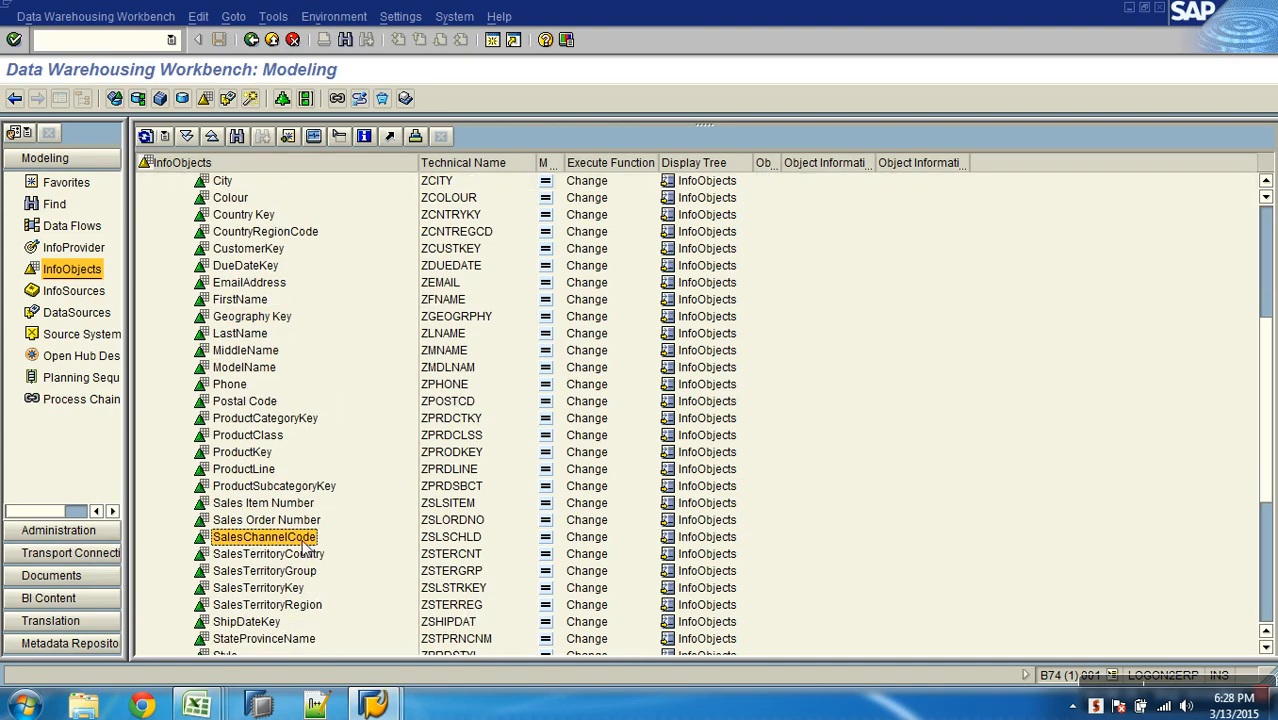
right_click(306, 534)
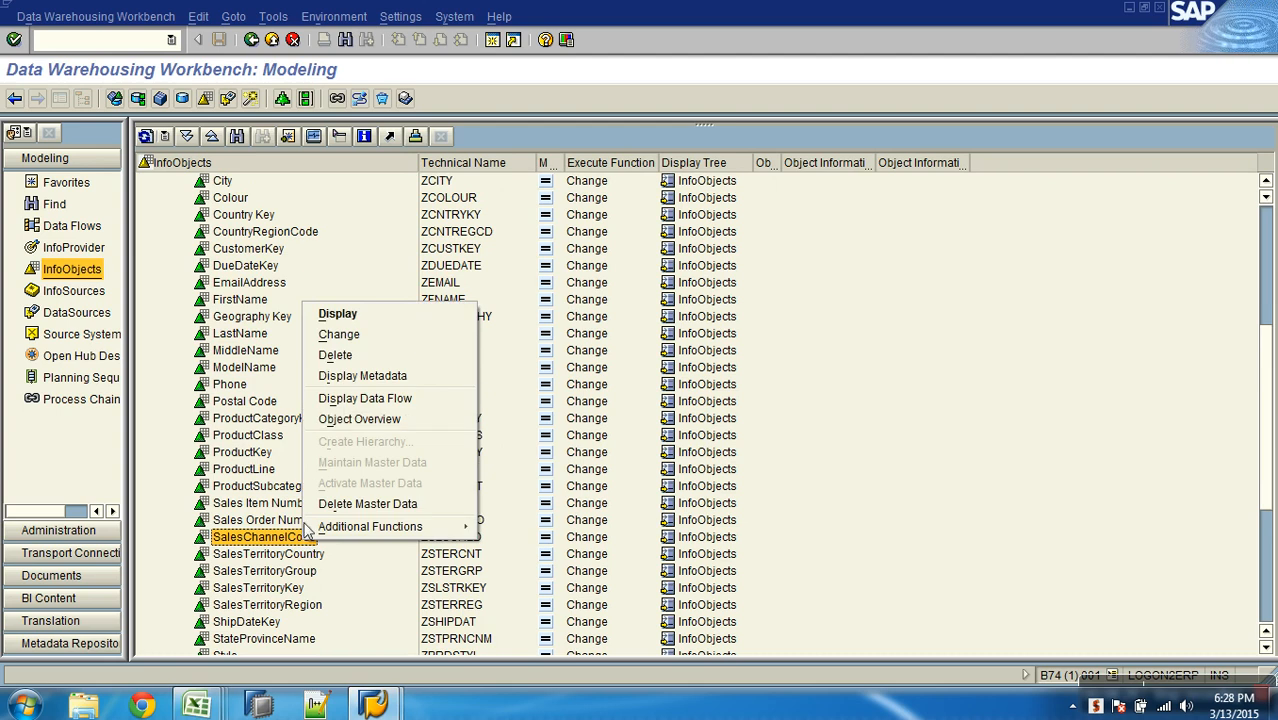
click(340, 335)
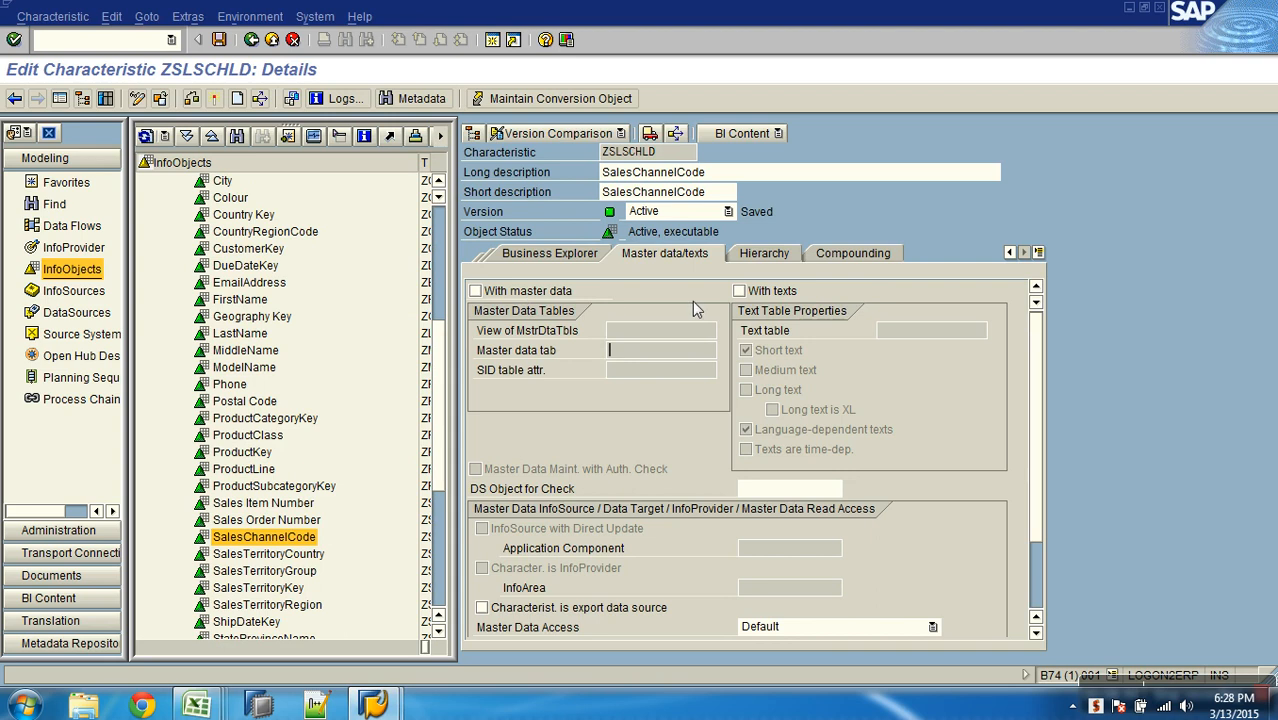
click(739, 291)
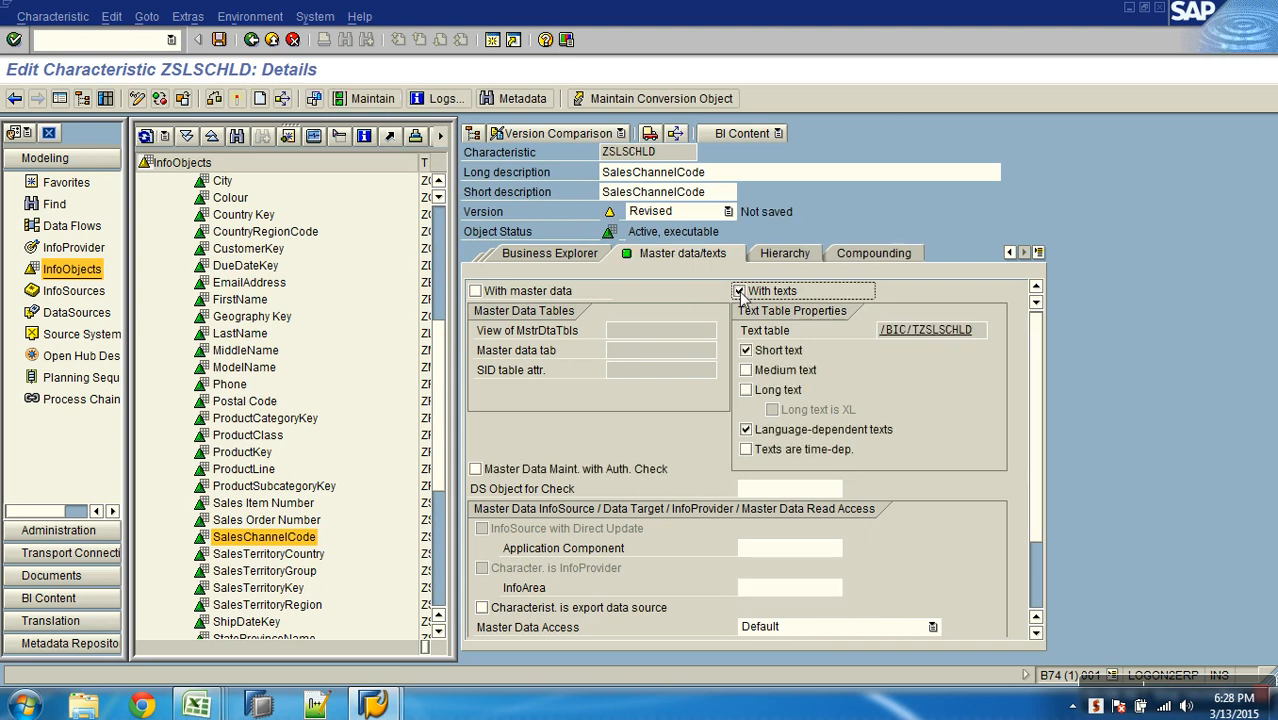
click(771, 372)
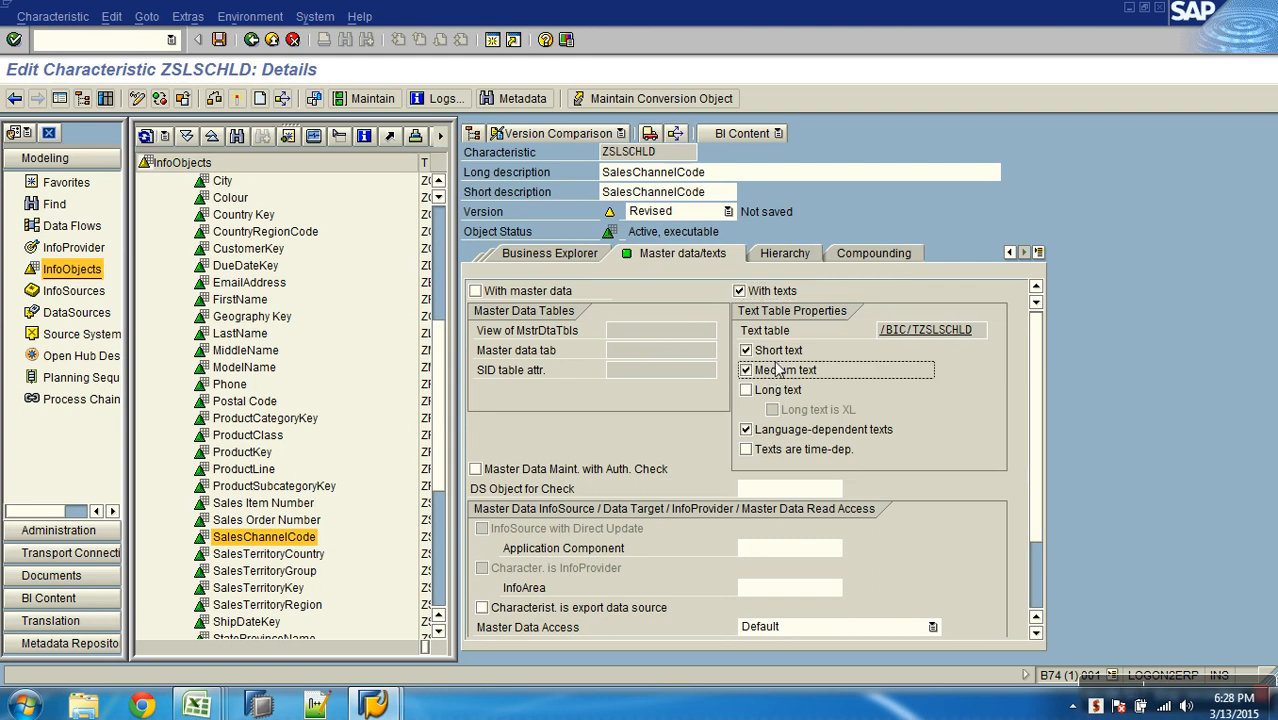
Switch to the Sales_channel workbook in Excel and examine the SalesChannelName and AlternativeChannelName columns and their values
mouse_move(212, 702)
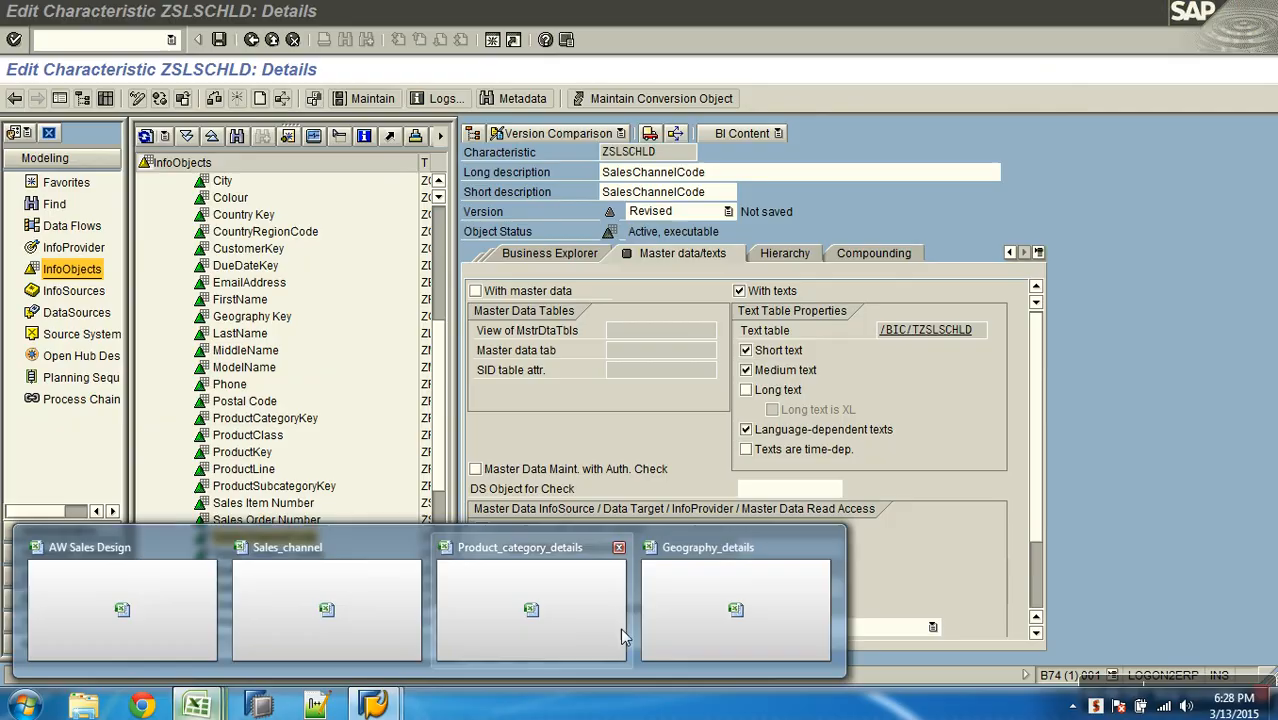
click(676, 615)
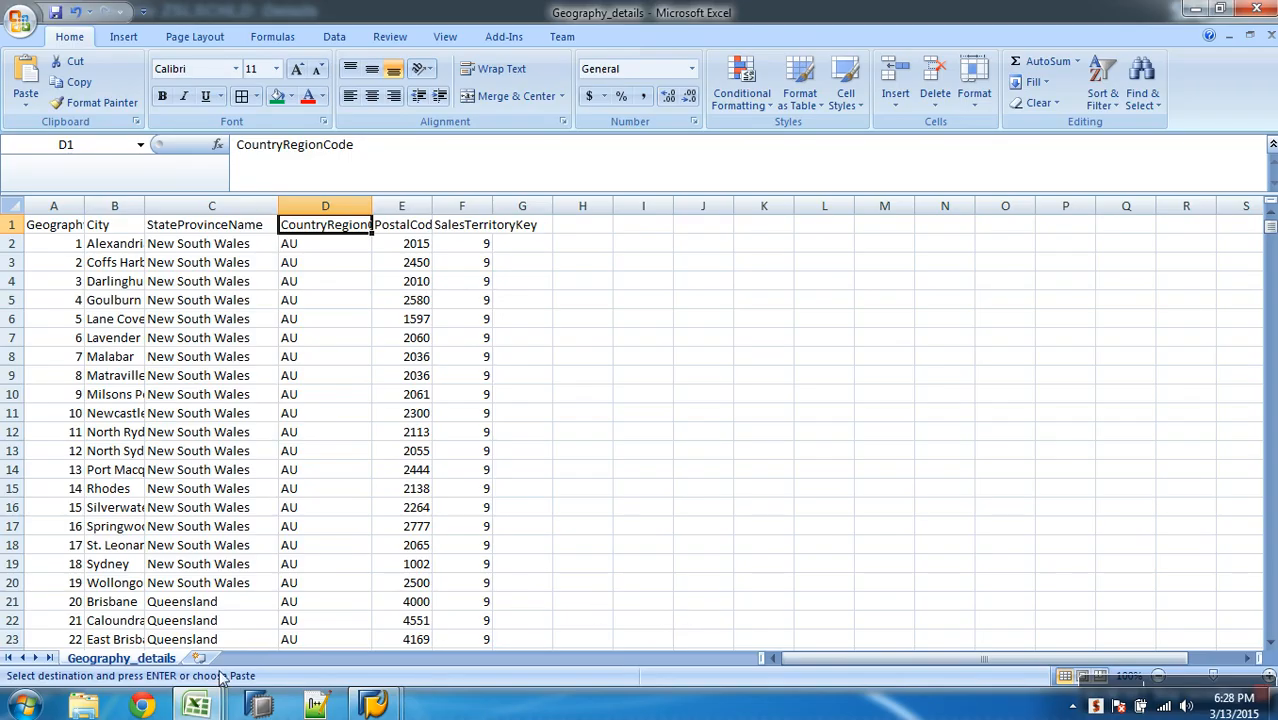
mouse_move(200, 702)
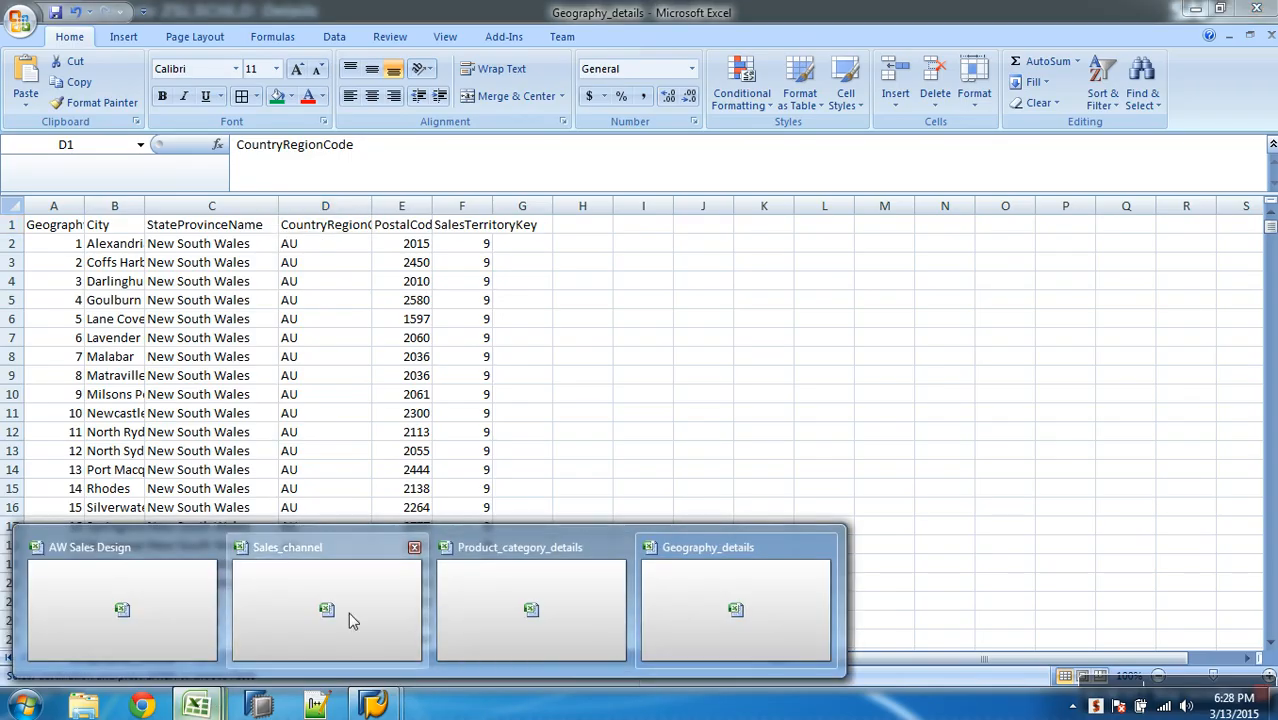
click(350, 620)
click(190, 211)
key(ctrl+c)
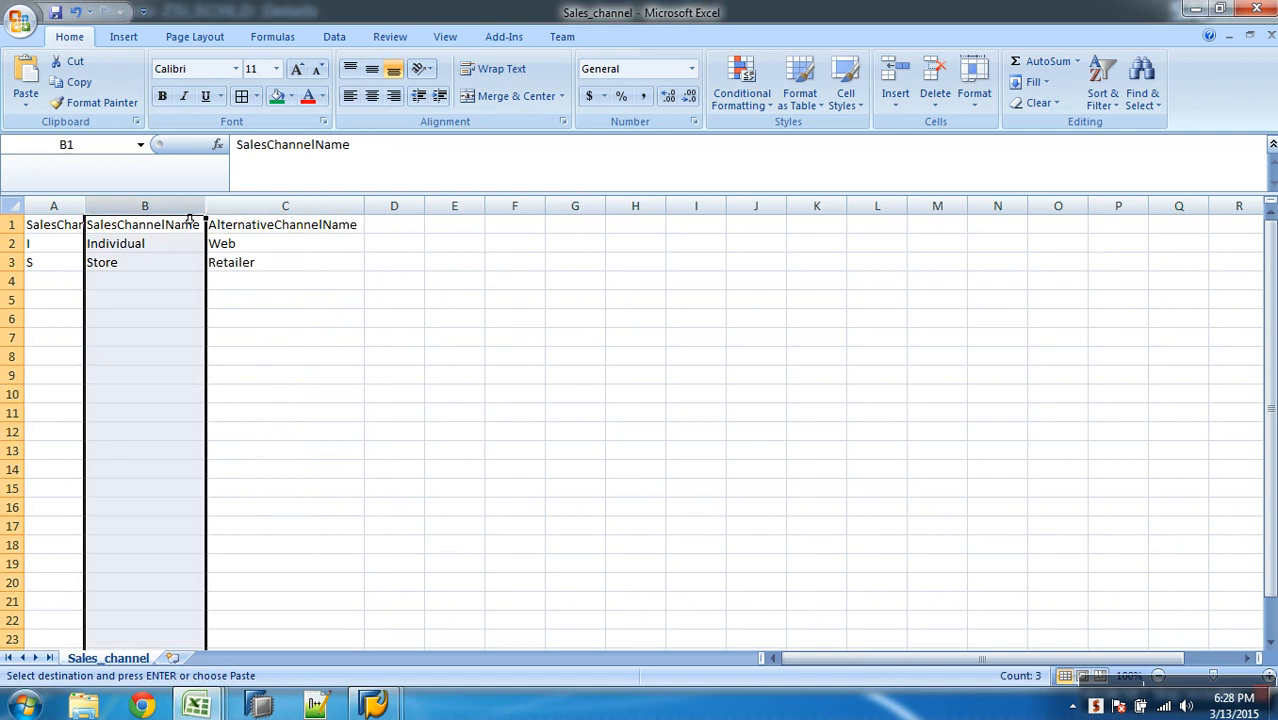
click(322, 219)
key(ctrl+c)
click(172, 248)
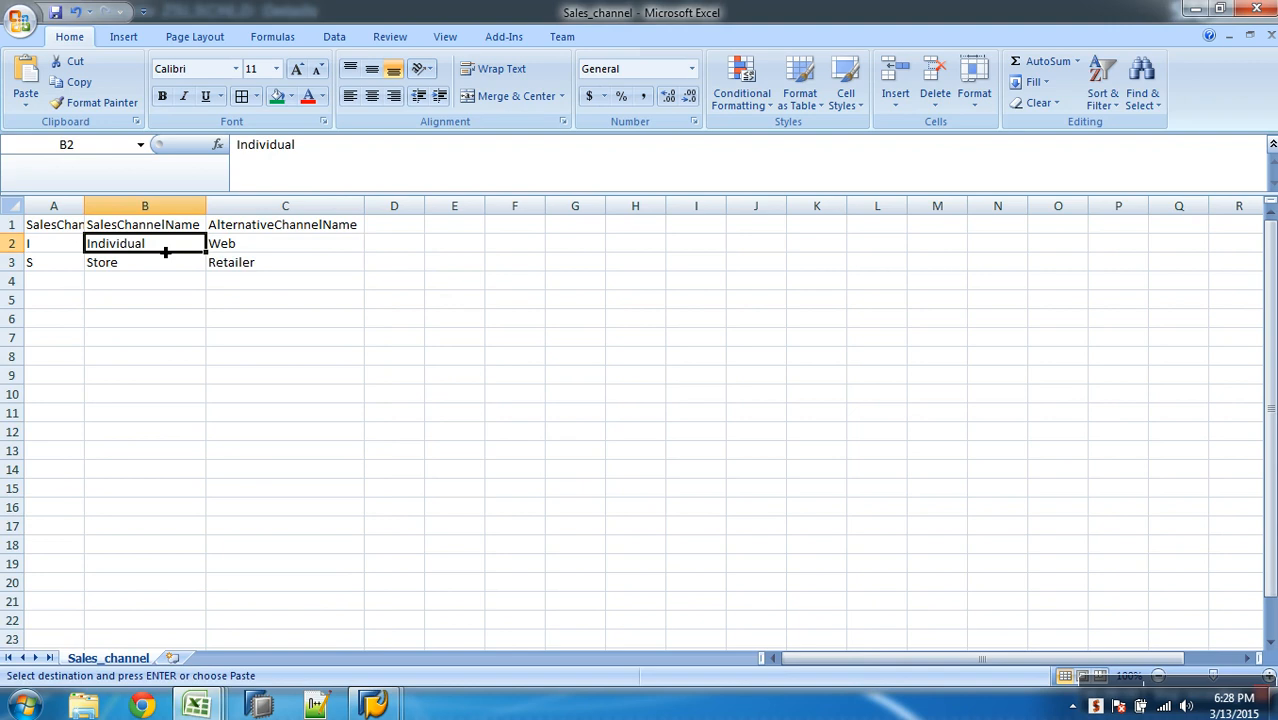
Compare the SalesChannelName and AlternativeChannelName columns in the Excel workbook with the text settings of SalesChannelCode in SAP
click(150, 208)
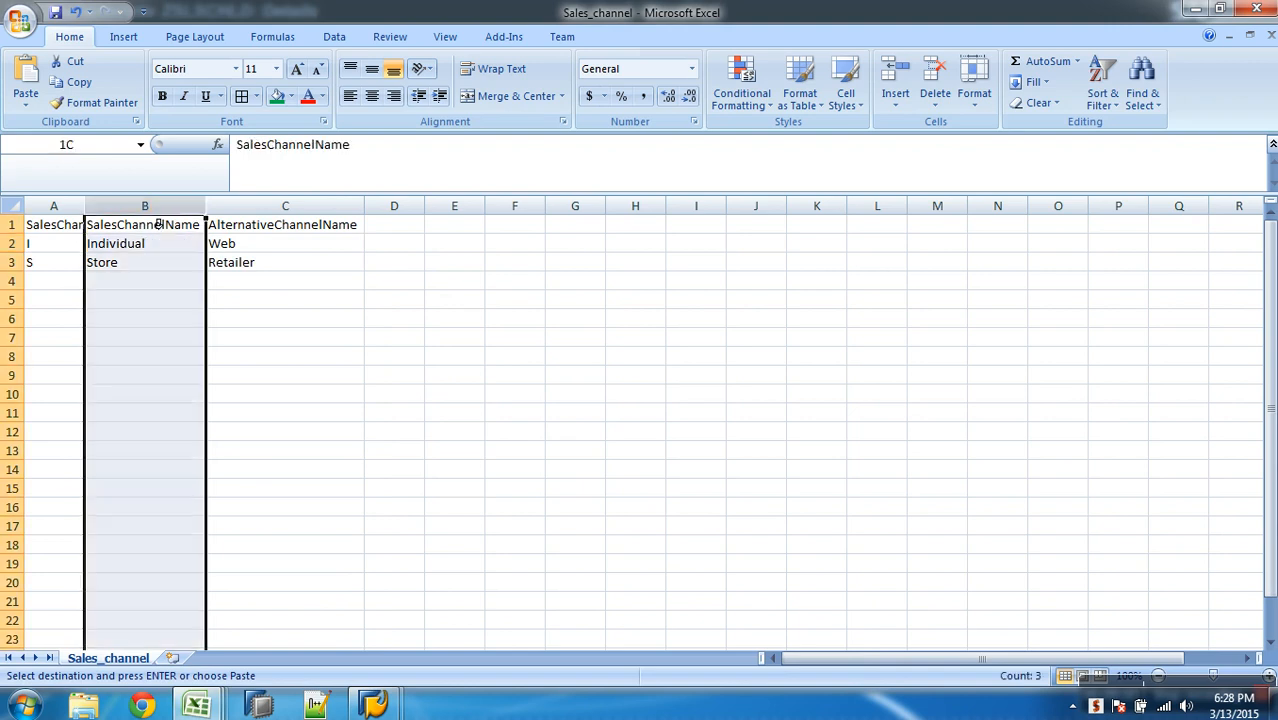
click(306, 210)
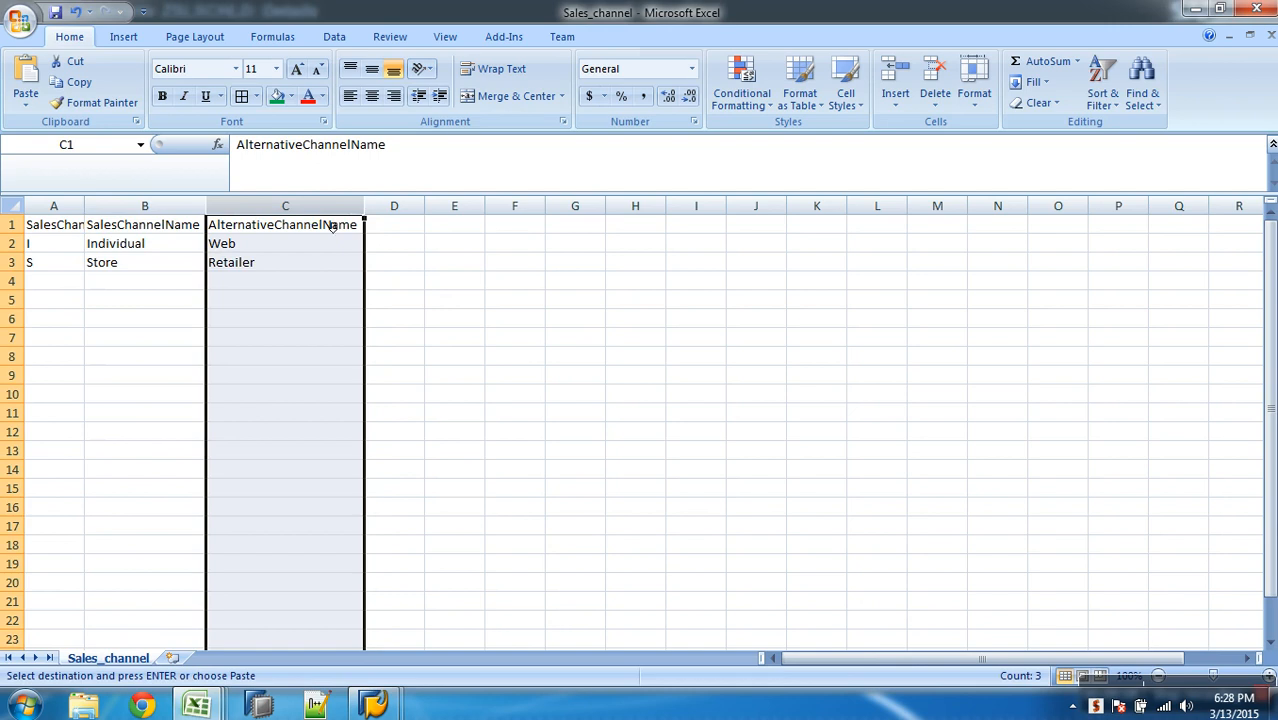
mouse_move(378, 705)
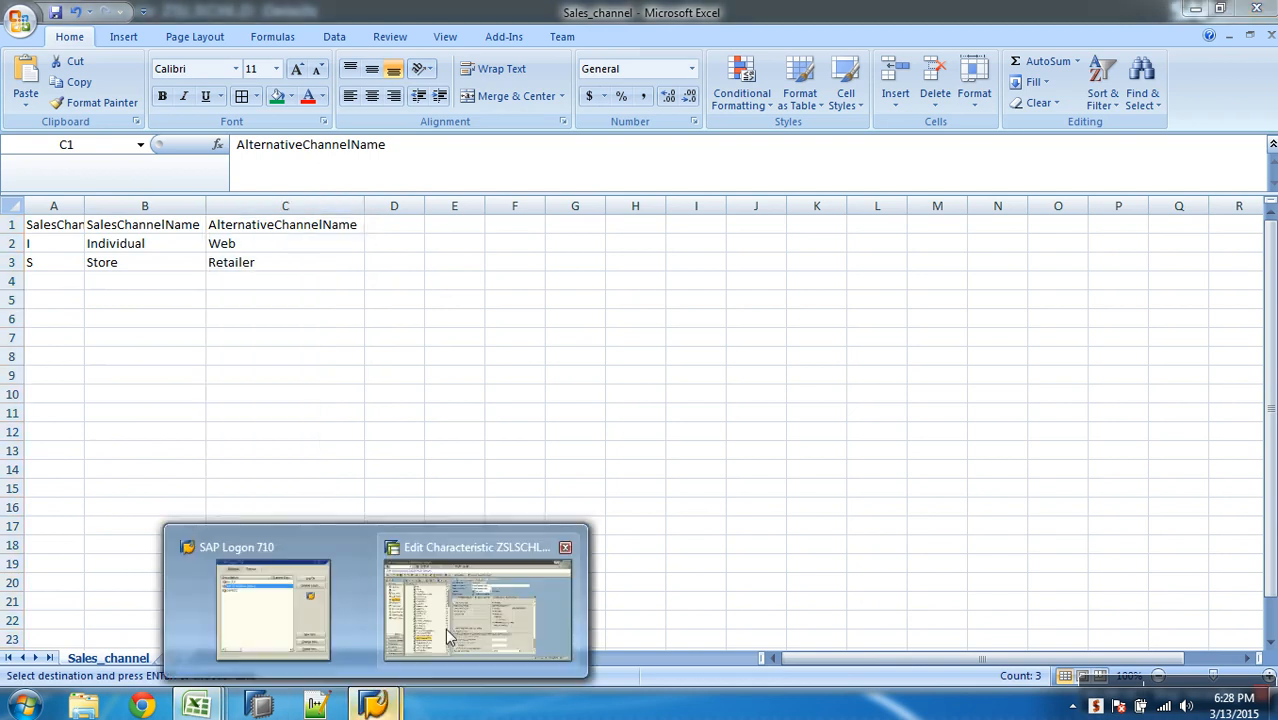
click(448, 556)
click(788, 371)
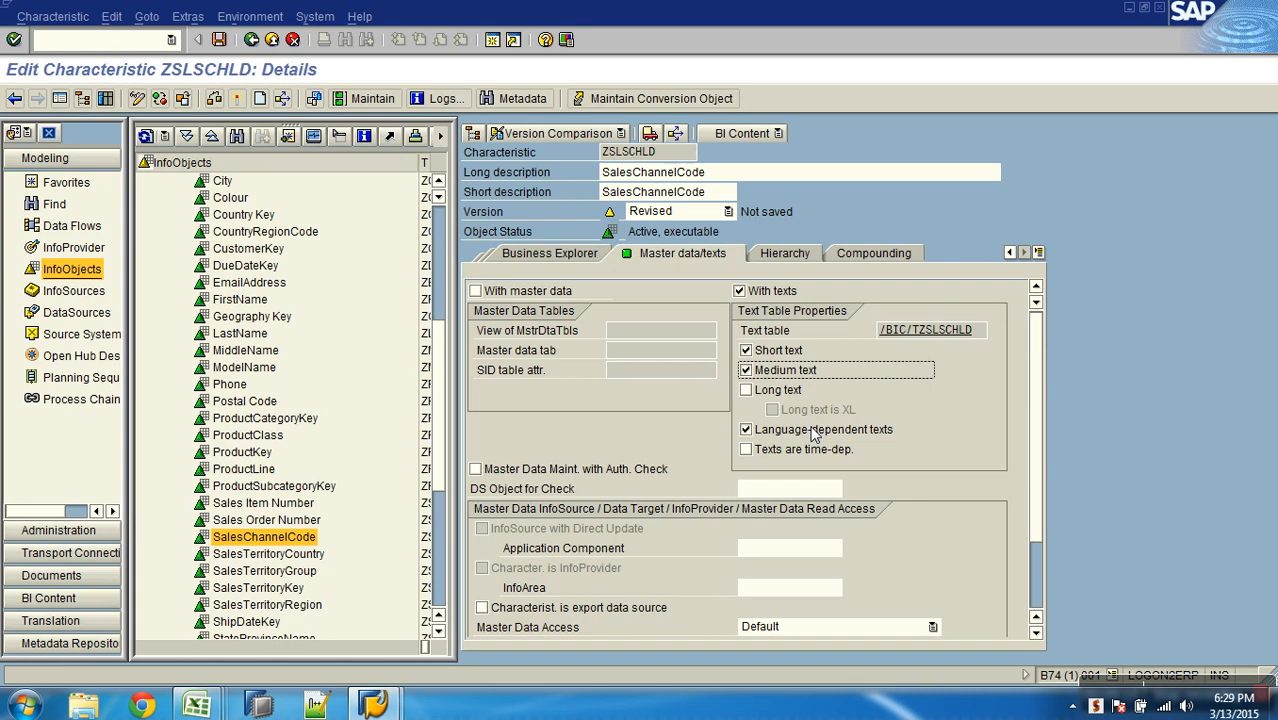
key(alt+Tab)
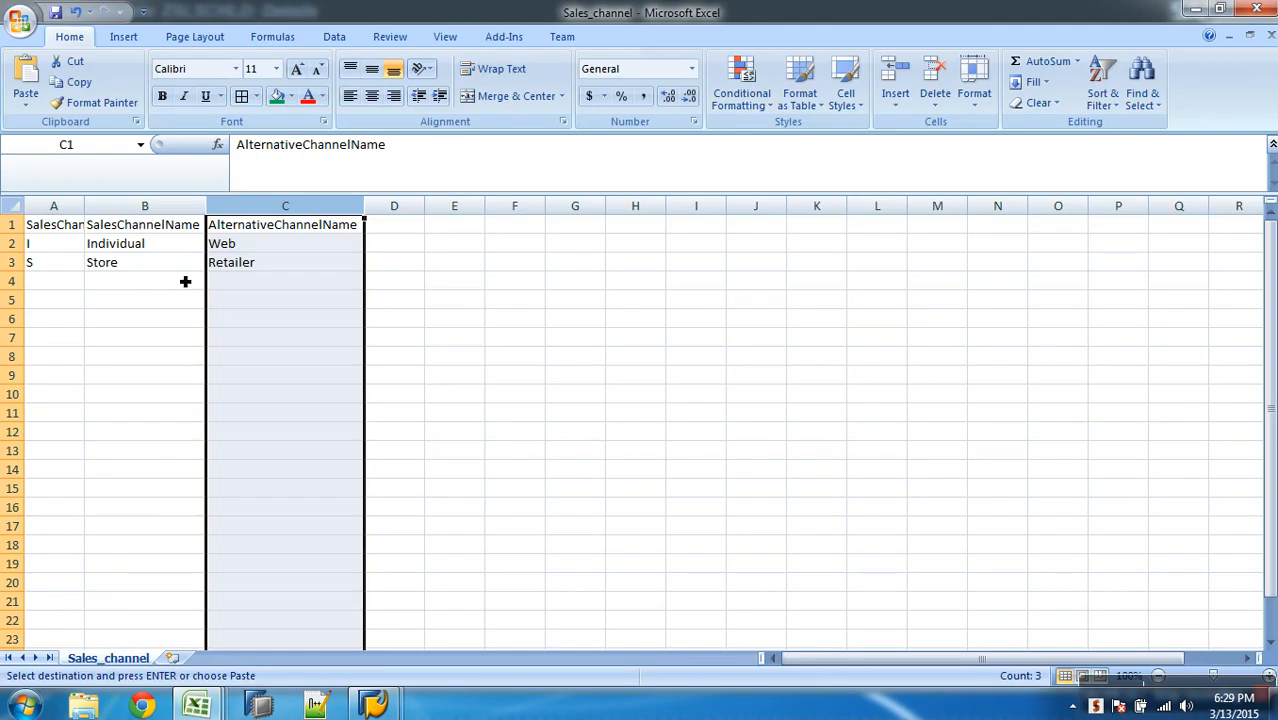
click(160, 224)
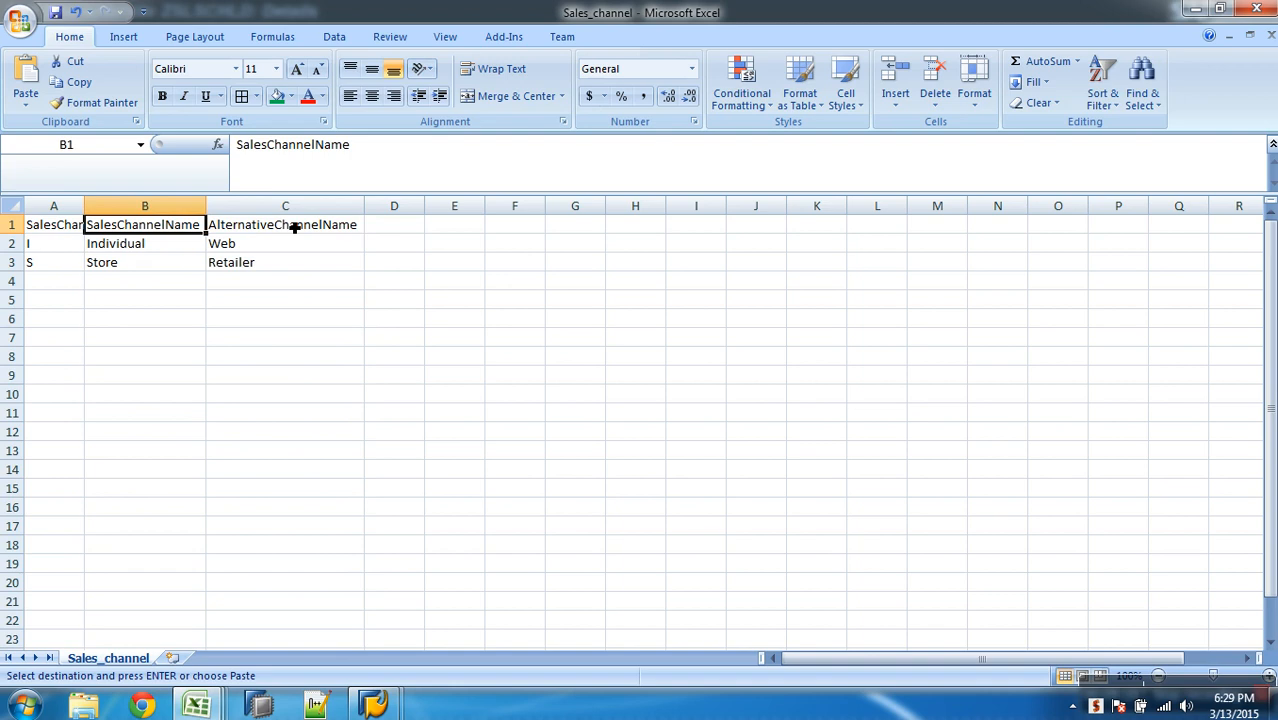
key(alt+Tab)
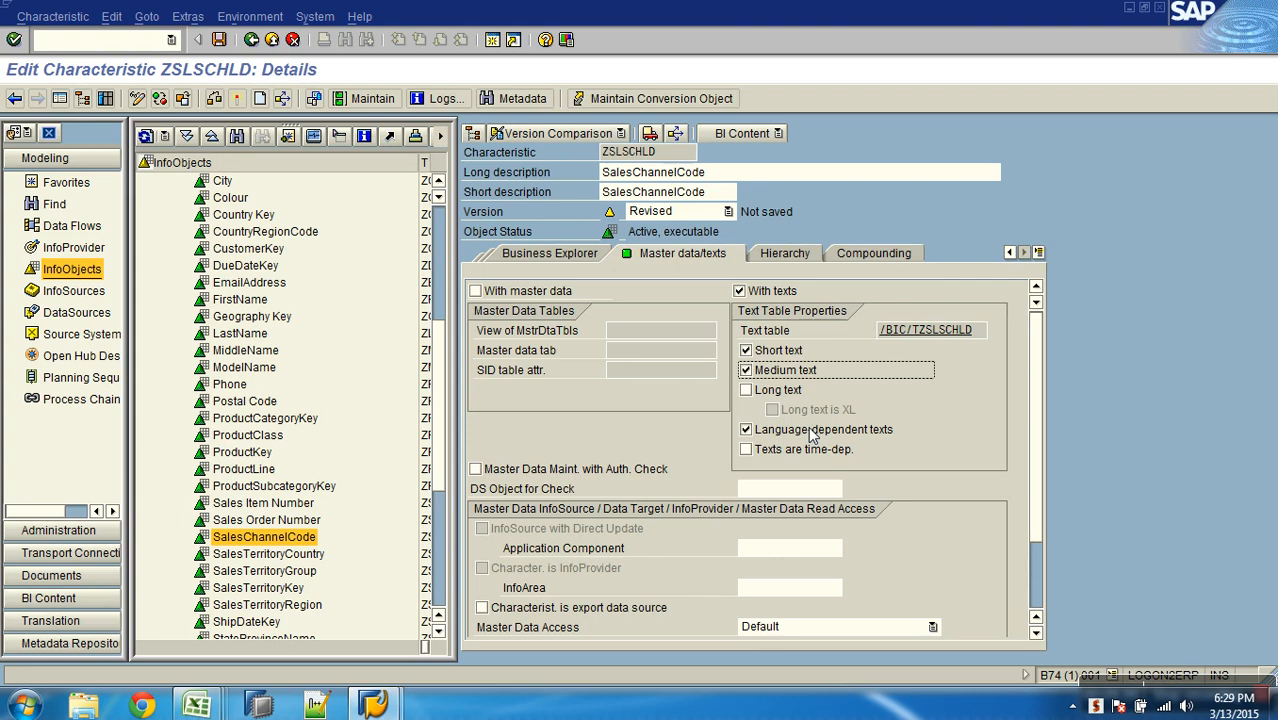
Activate the SalesChannelCode characteristic and open its text table /BIC/TZSLSCHLD
click(237, 95)
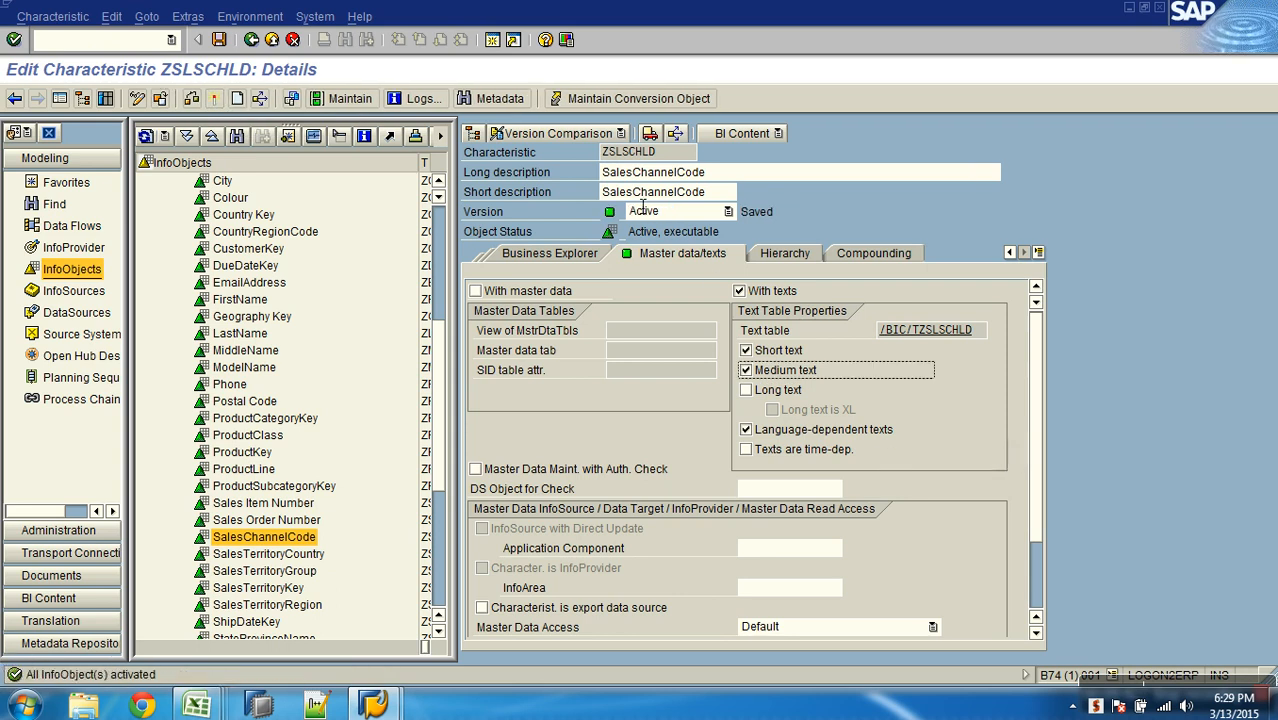
click(644, 154)
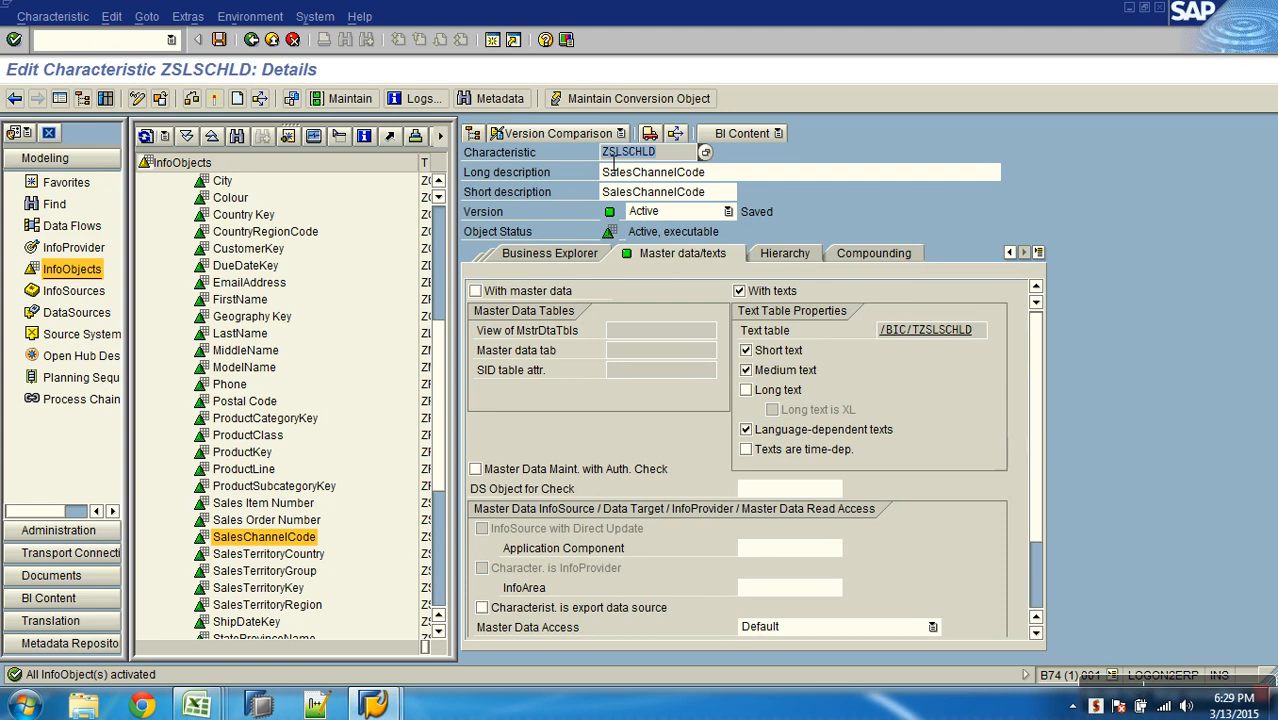
drag(919, 337, 990, 341)
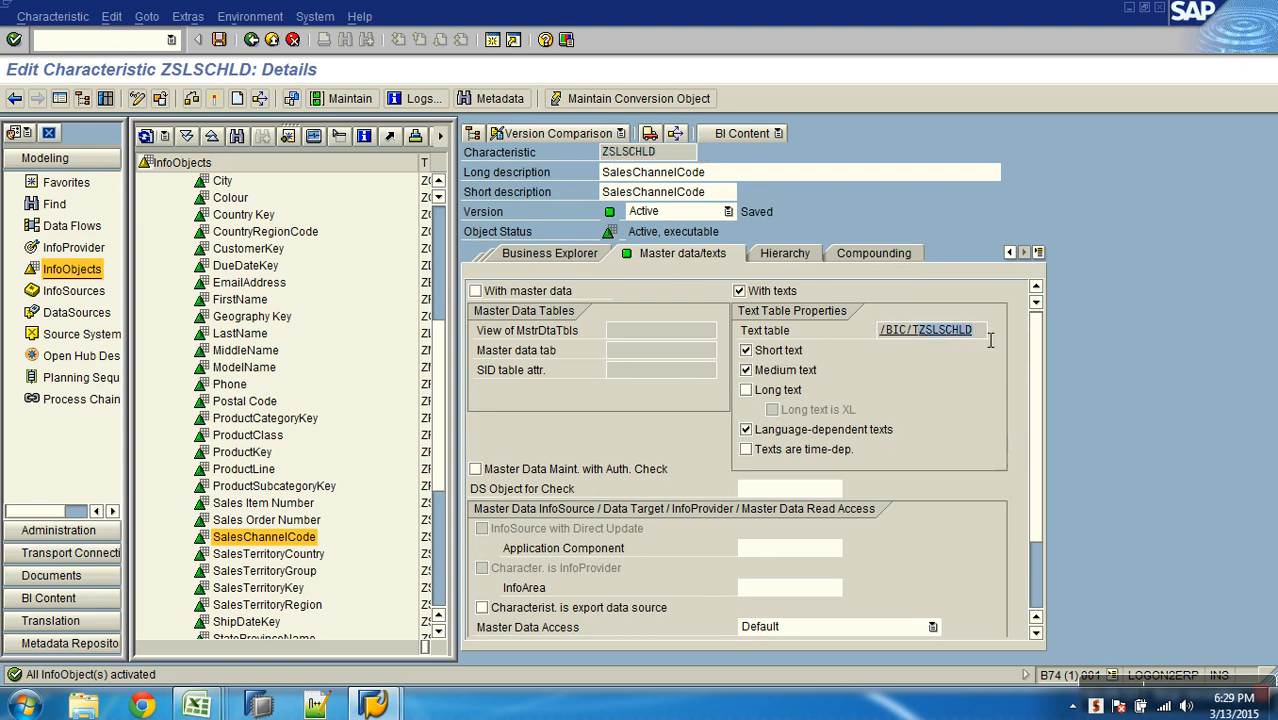
double_click(930, 336)
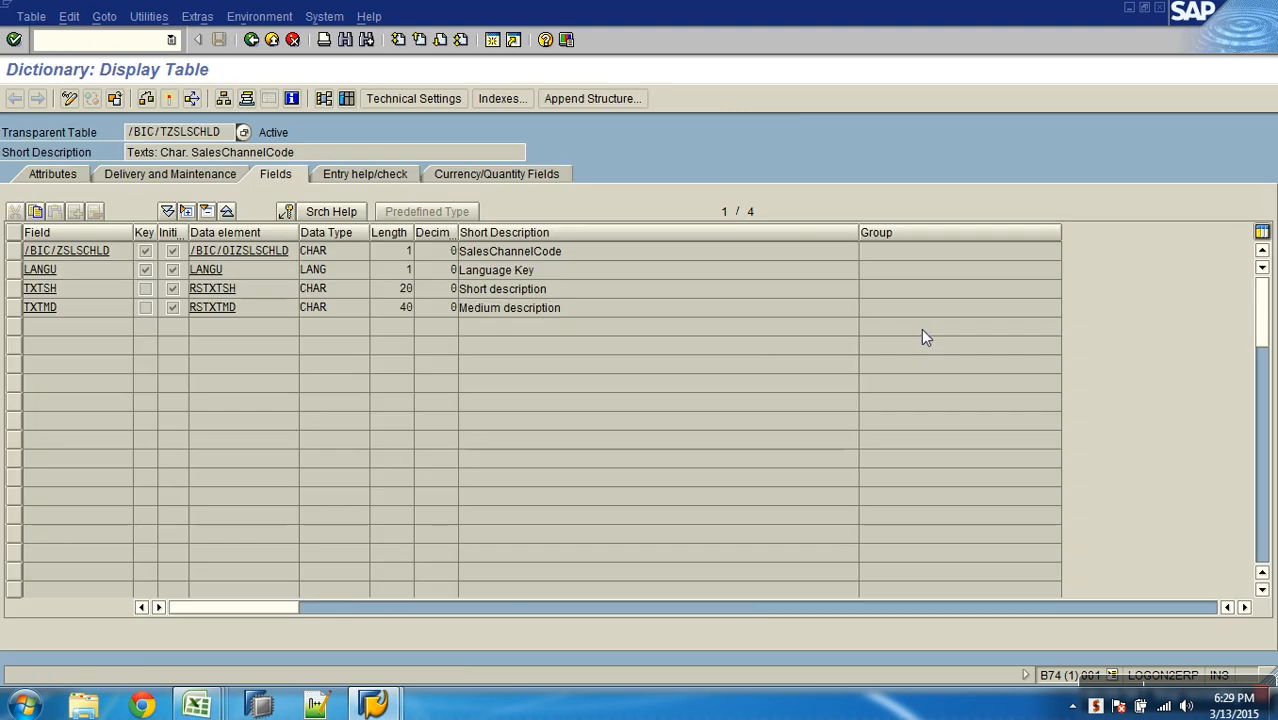
Examine the key fields and the TXTSH and TXTMD lengths of the text table, and return to the InfoObjects overview
click(12, 252)
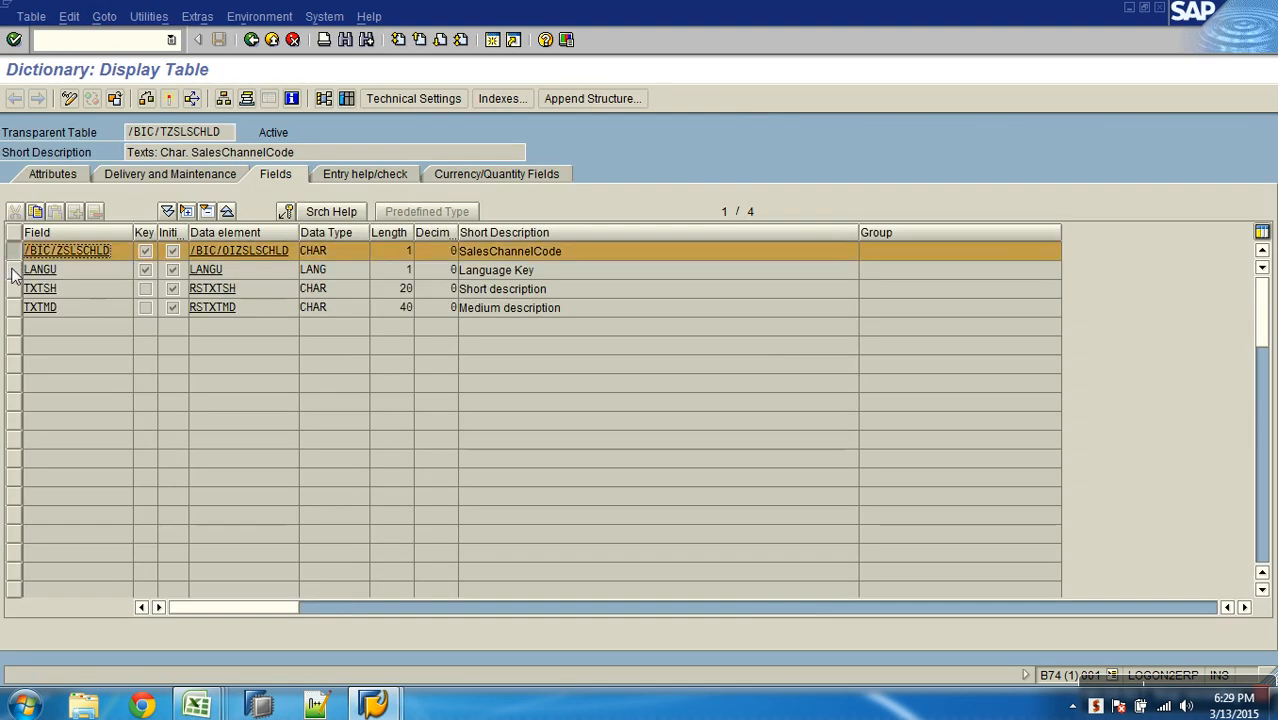
click(12, 270)
click(82, 295)
drag(82, 299, 37, 313)
drag(403, 298, 445, 318)
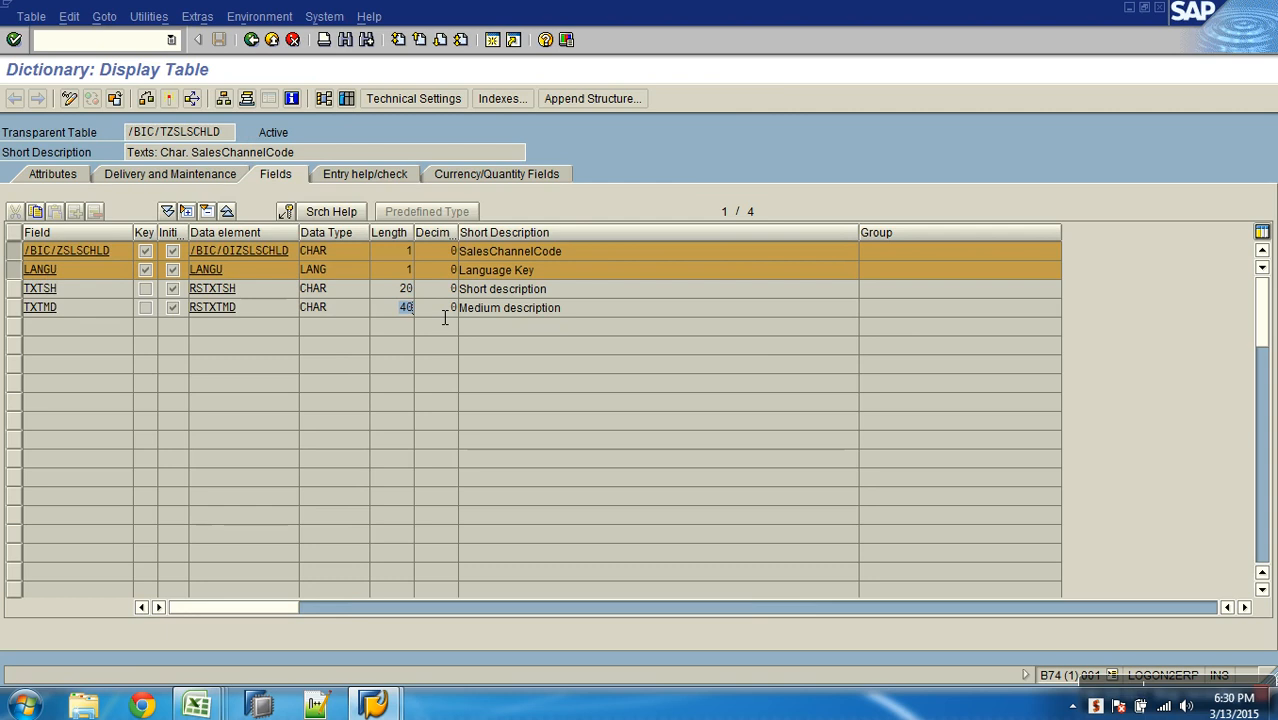
click(251, 40)
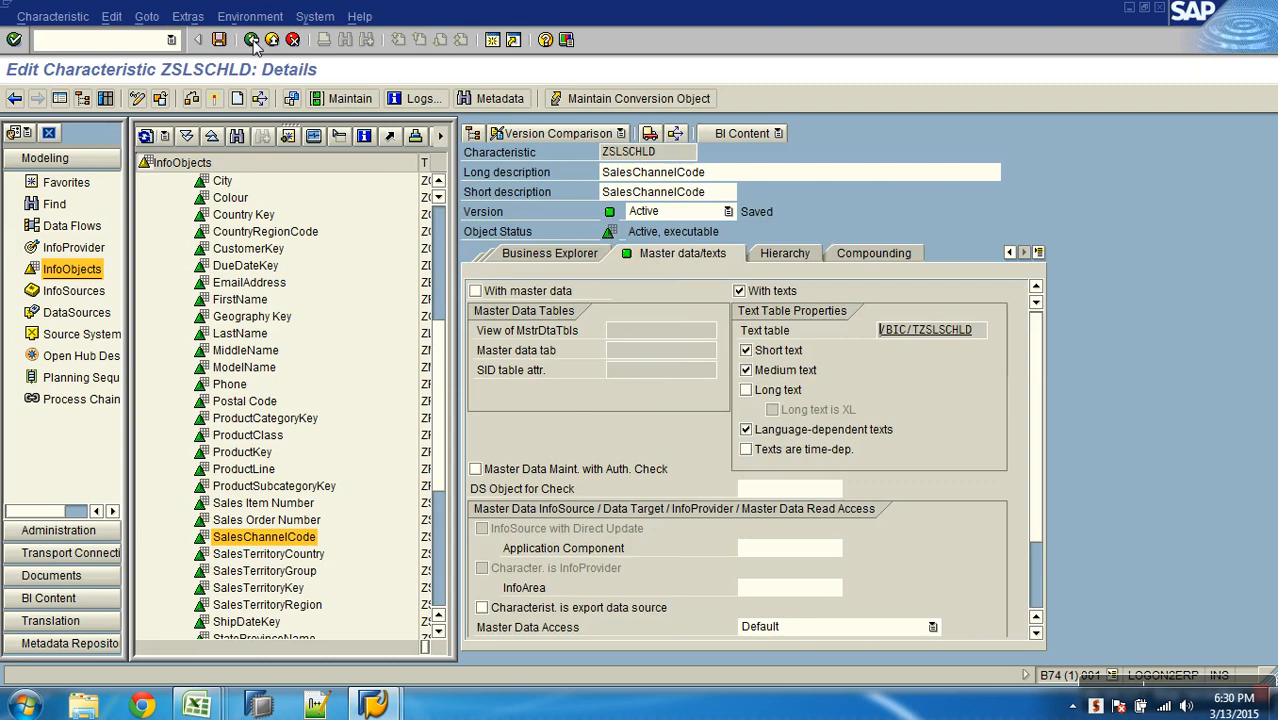
click(251, 40)
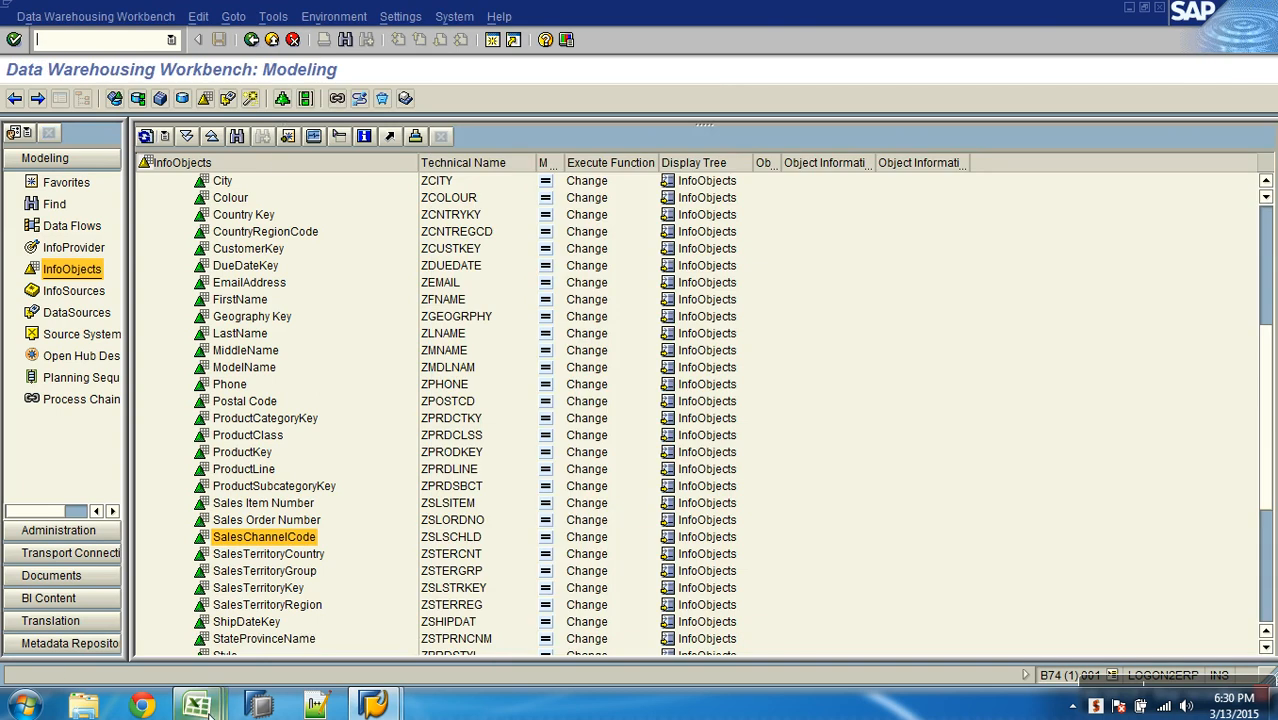
Switch to the AW Sales Design workbook in Excel and fill the 'Sales Channel with 2 Text Columns' aspect green on Sheet2
mouse_move(200, 706)
click(194, 628)
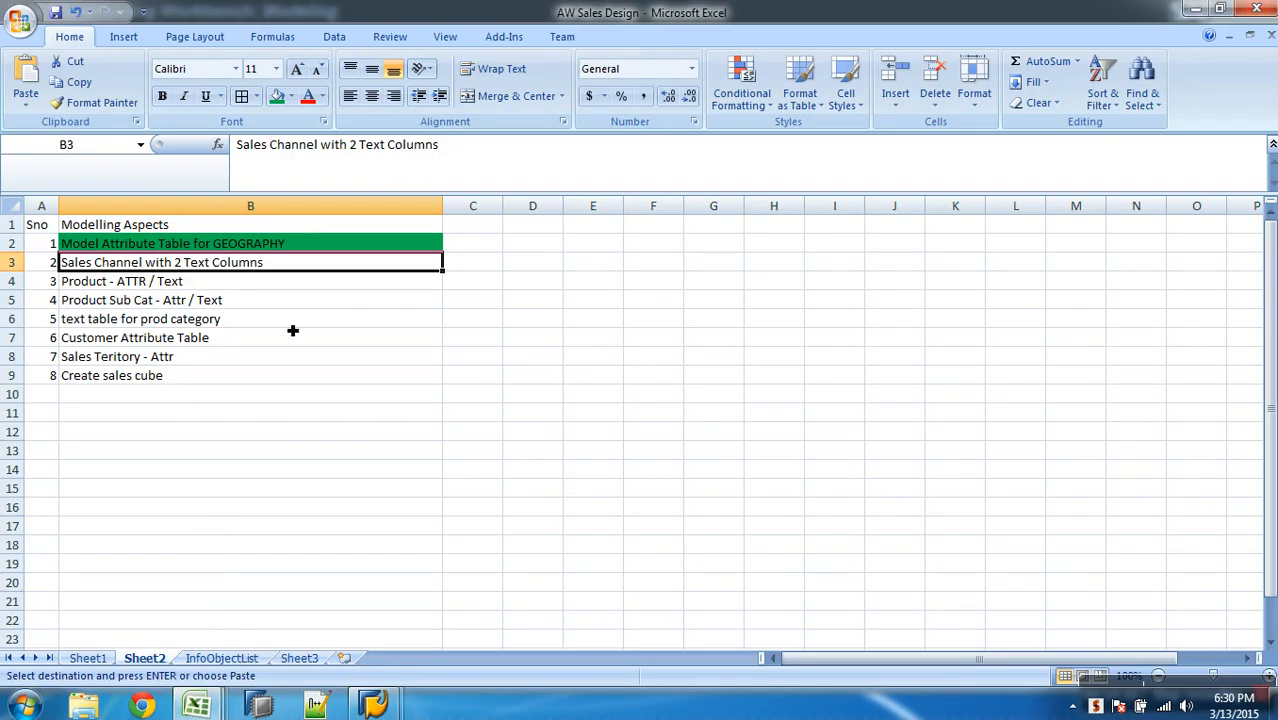
click(278, 97)
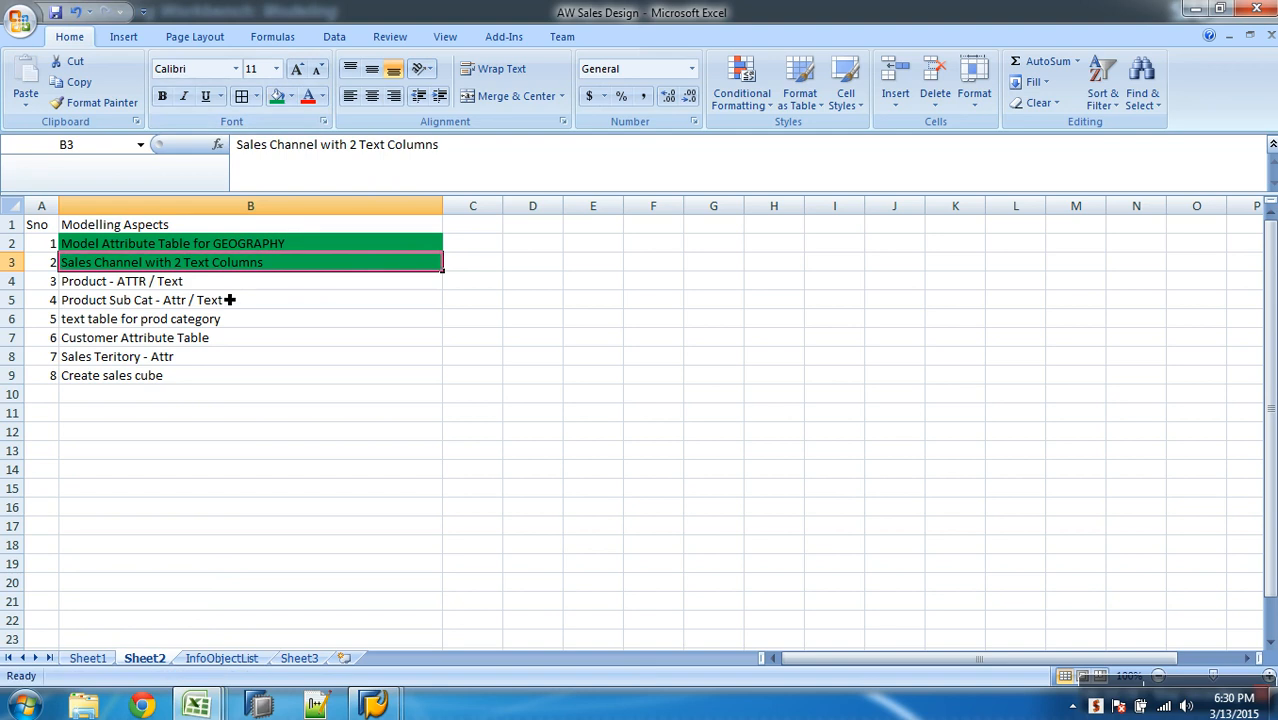
Examine ProductKey and its attribute block on Sheet1, including ProductSubcategoryKey, EnglishProductName [t] and EnglishDescription [elt]
click(98, 660)
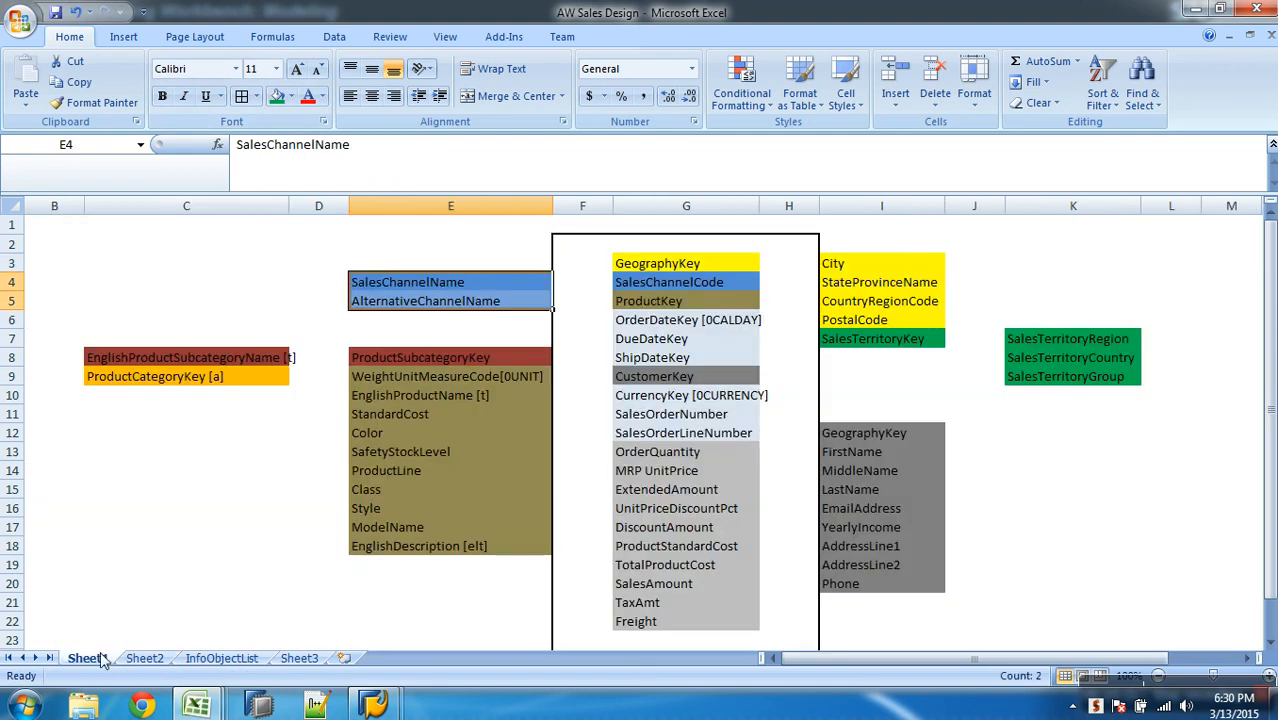
click(656, 309)
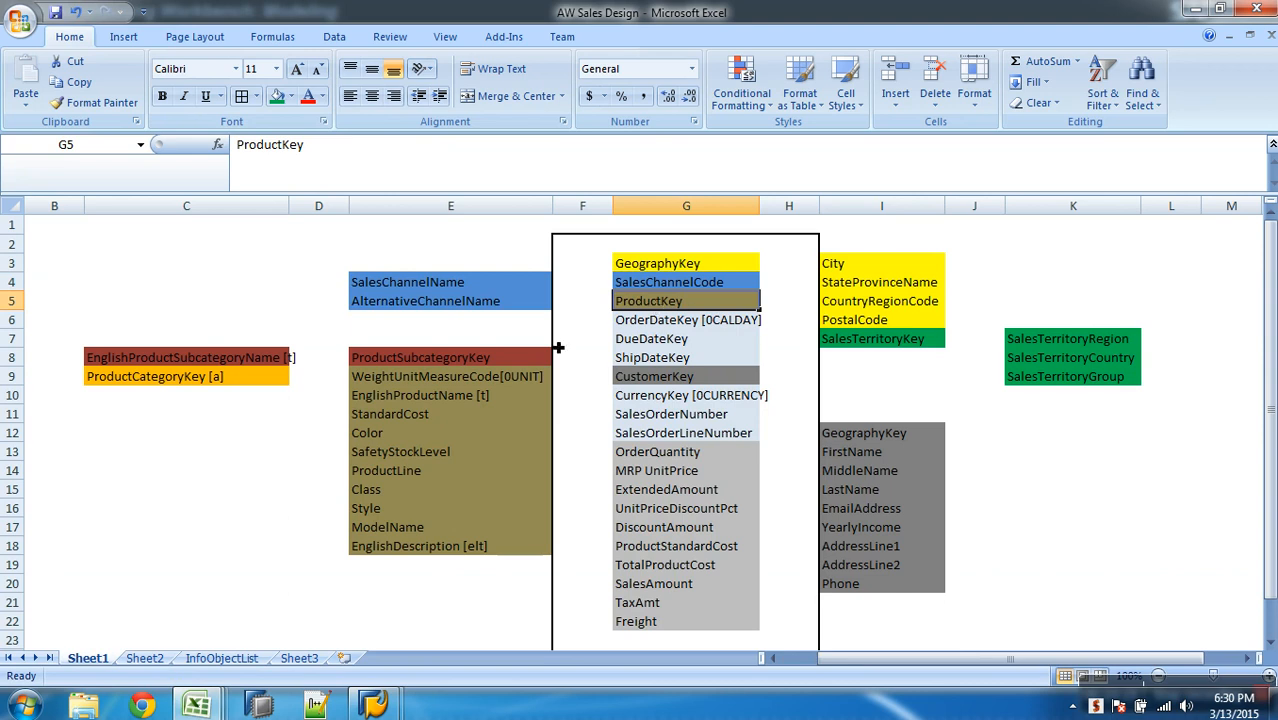
drag(420, 362, 436, 557)
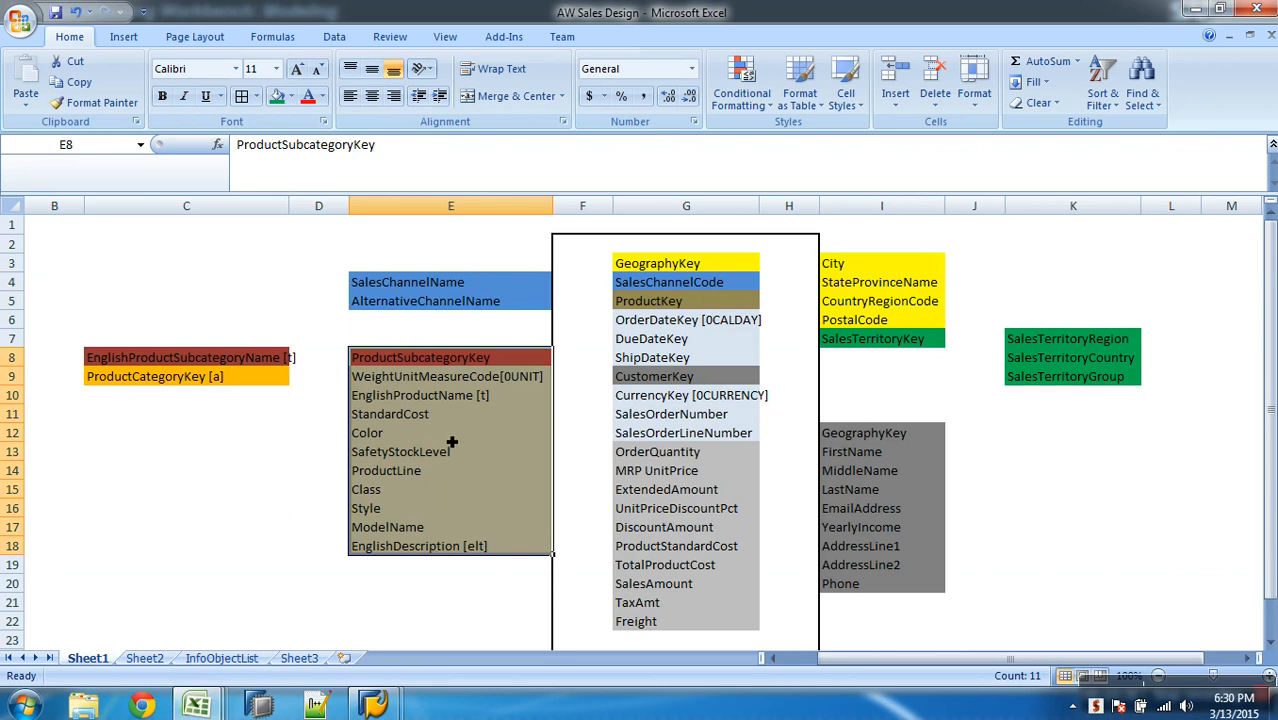
click(450, 400)
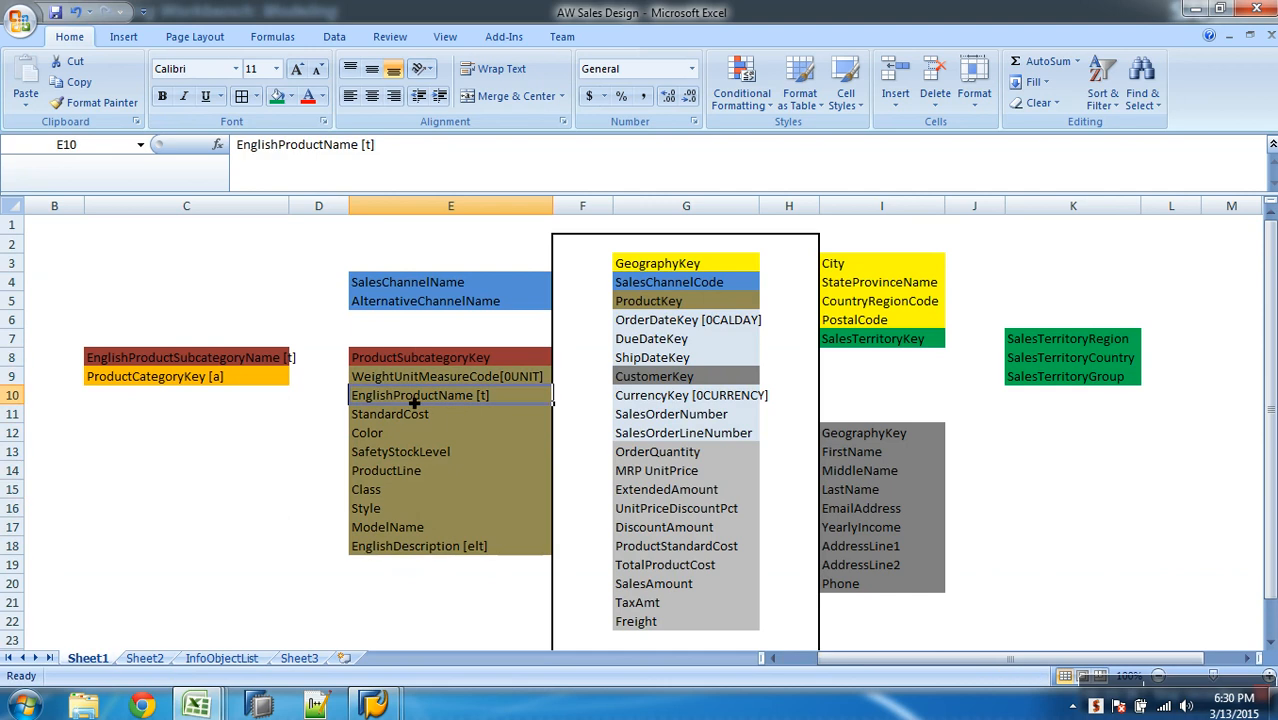
shift+click(465, 555)
click(470, 545)
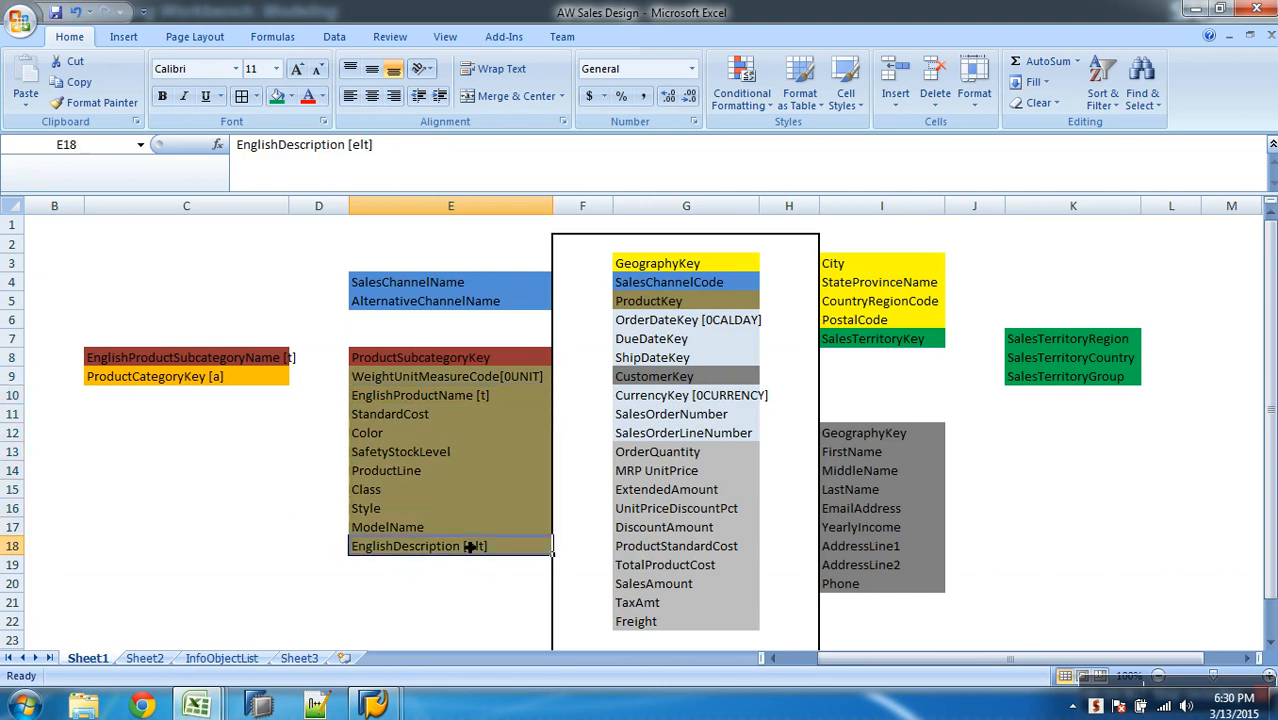
ctrl+click(449, 400)
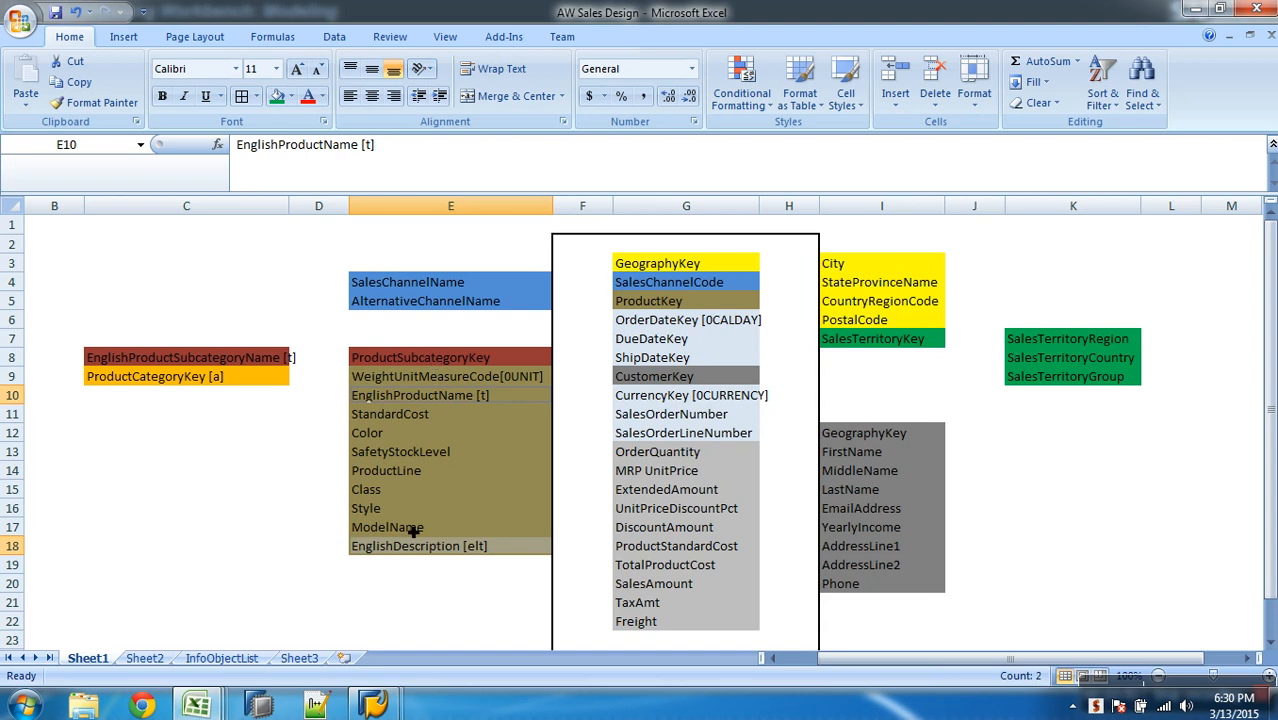
click(449, 398)
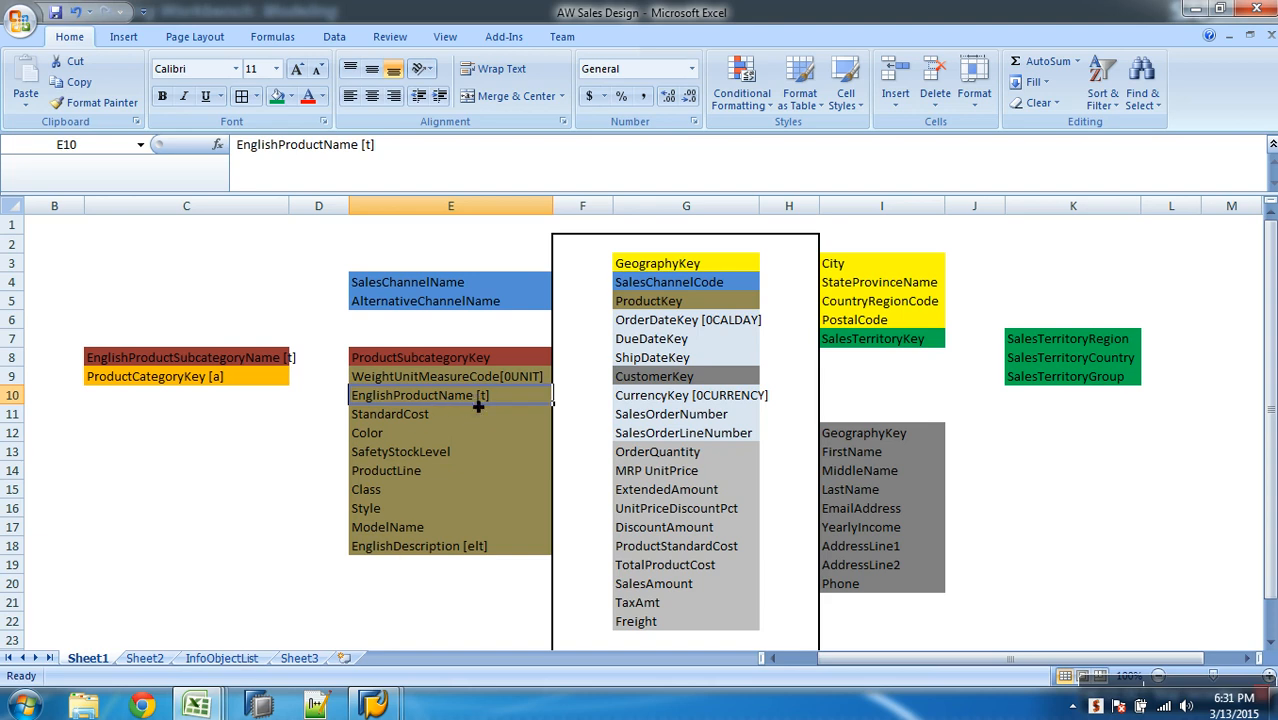
click(471, 549)
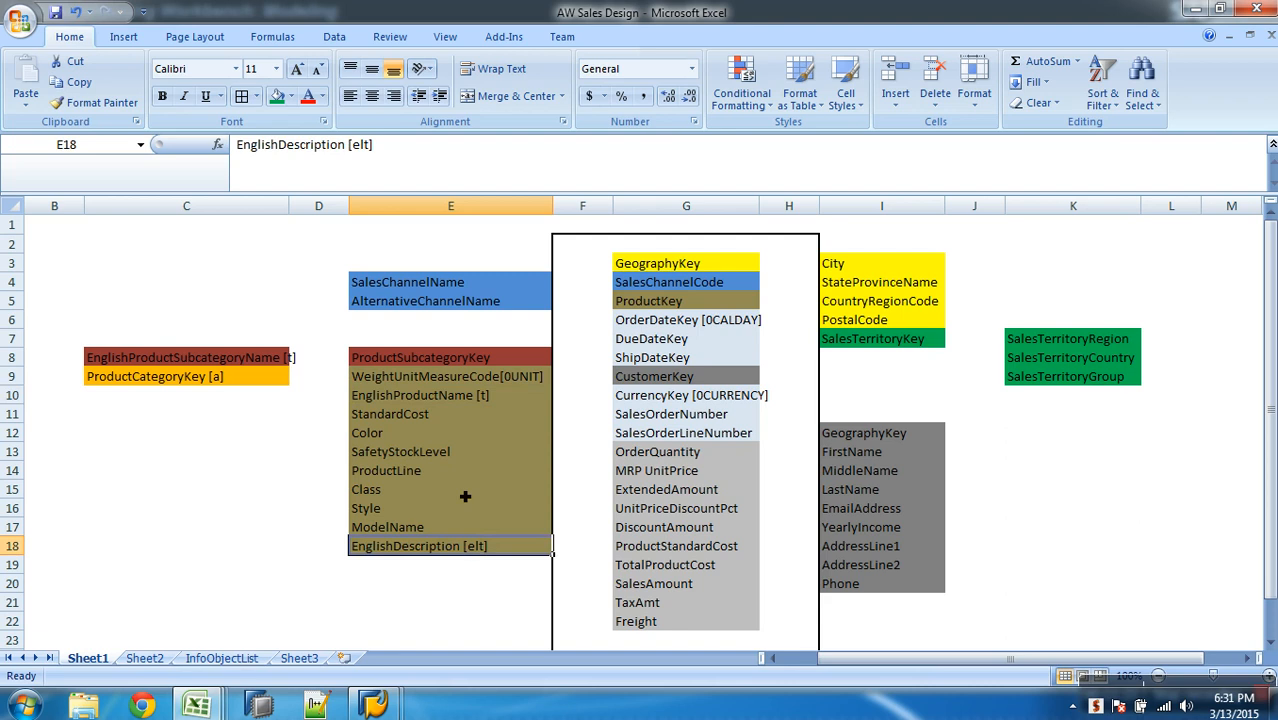
click(437, 397)
click(448, 362)
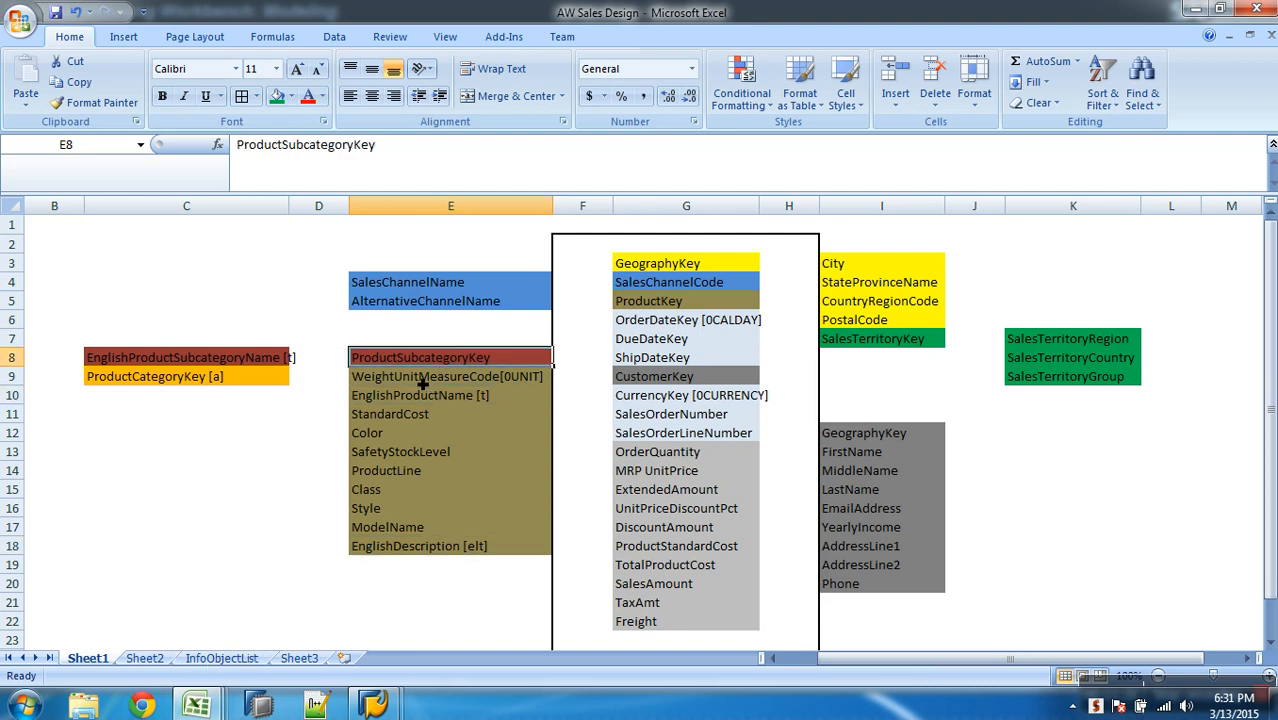
Undo the last fill and reapply green to the 'Sales Channel with 2 Text Columns' aspect on Sheet2
click(236, 664)
scroll(303, 450, up, 4)
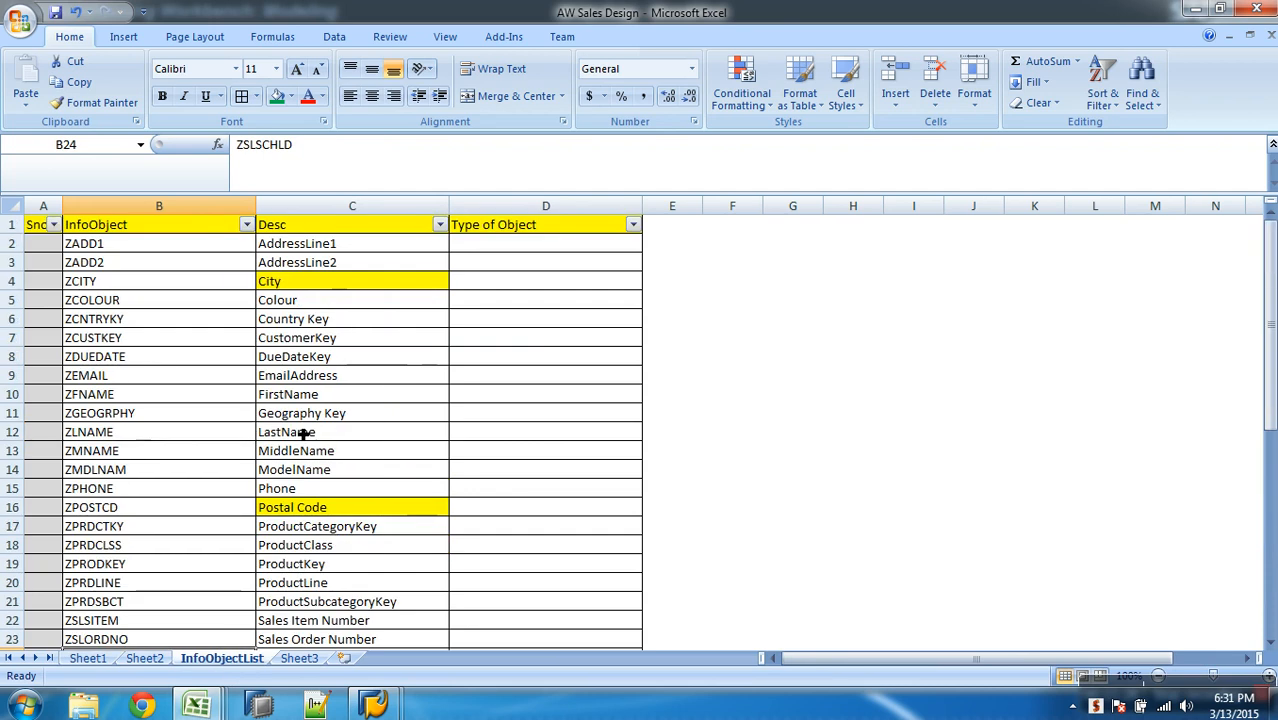
click(377, 287)
key(ctrl+c)
key(ctrl+Page_Up)
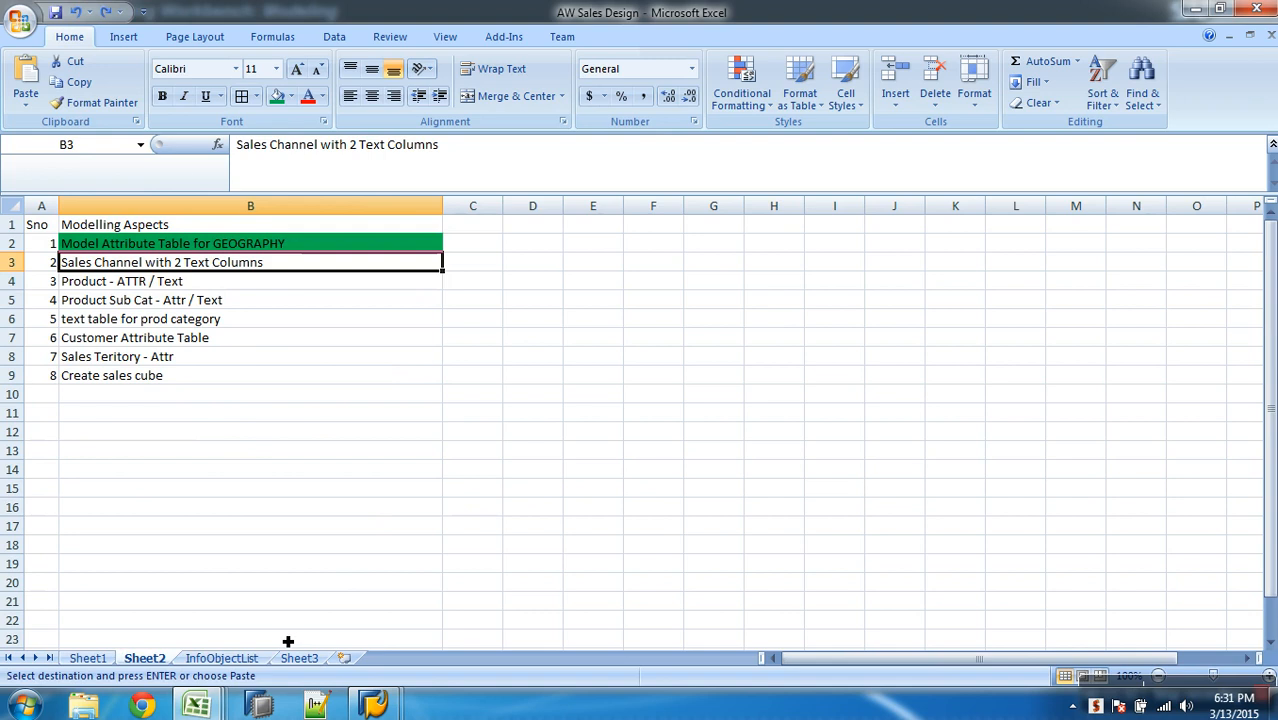
click(277, 96)
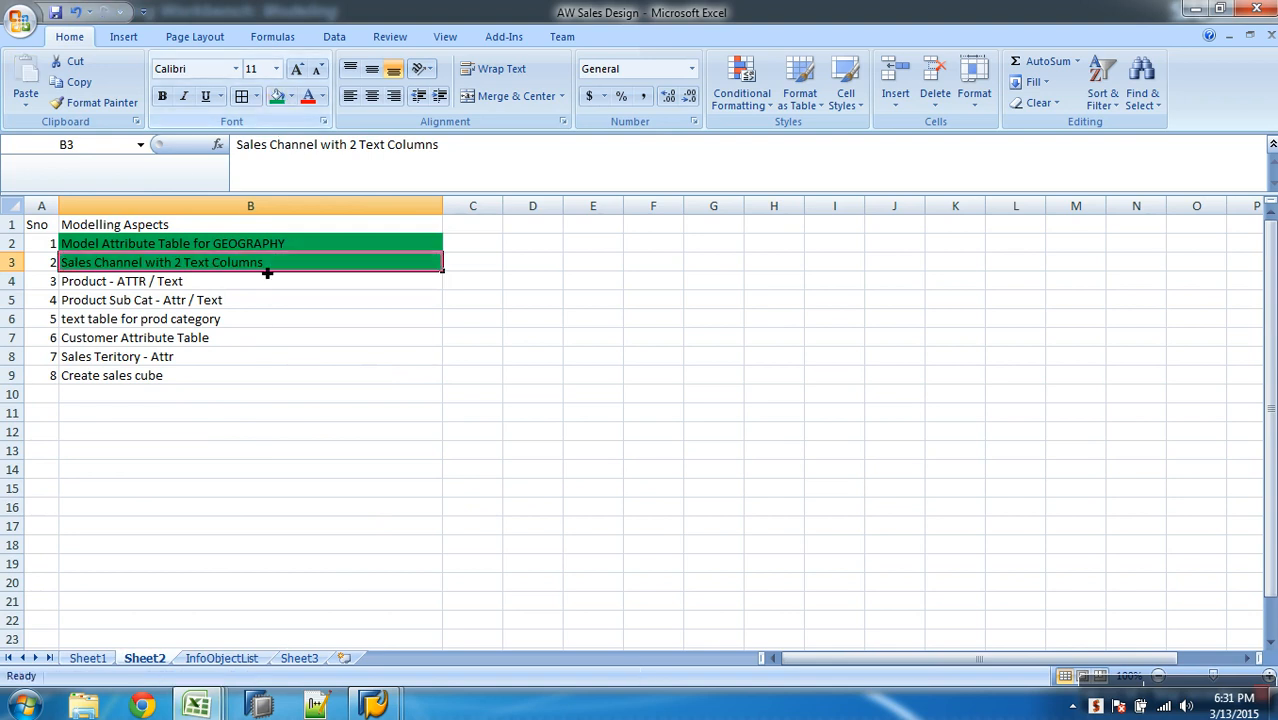
Clear the yellow highlights from the Desc entries in InfoObjectList using an empty cell's format, and restore the cell borders
key(ctrl+Page_Down)
click(765, 285)
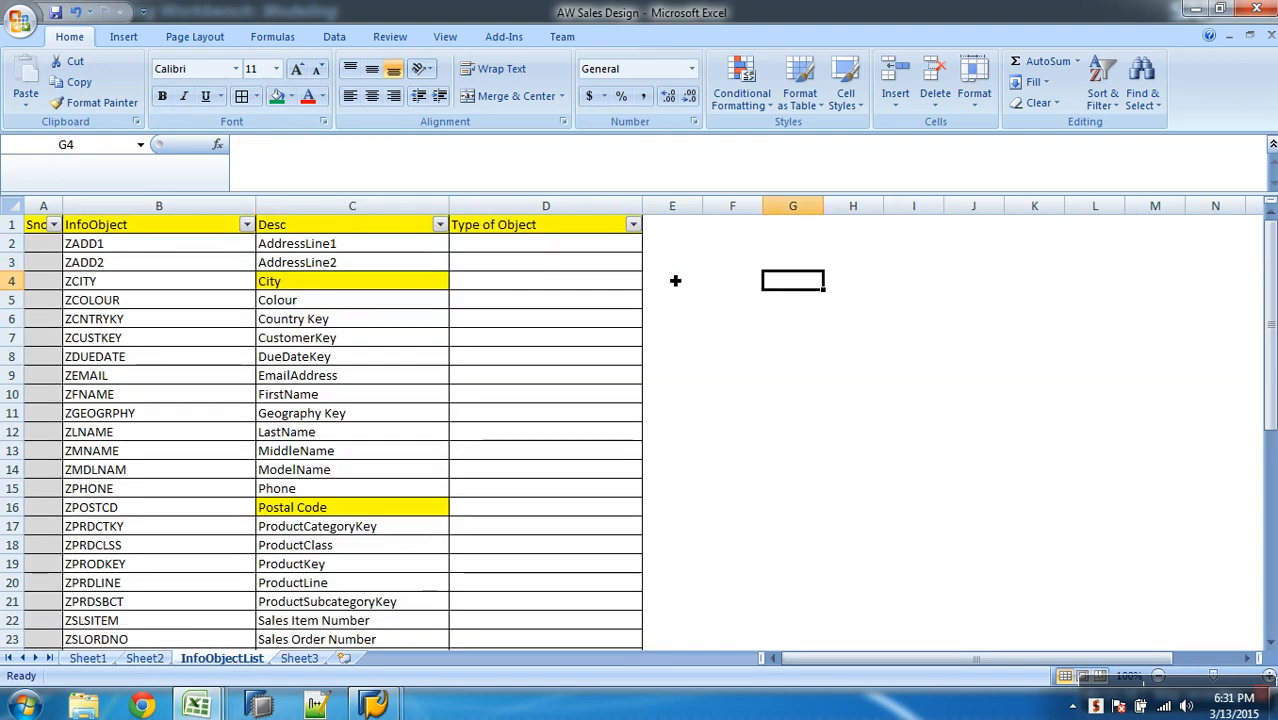
click(98, 102)
mouse_move(350, 250)
mouse_down()
mouse_move(355, 640)
mouse_move(345, 620)
mouse_up()
scroll(340, 615, up, 8)
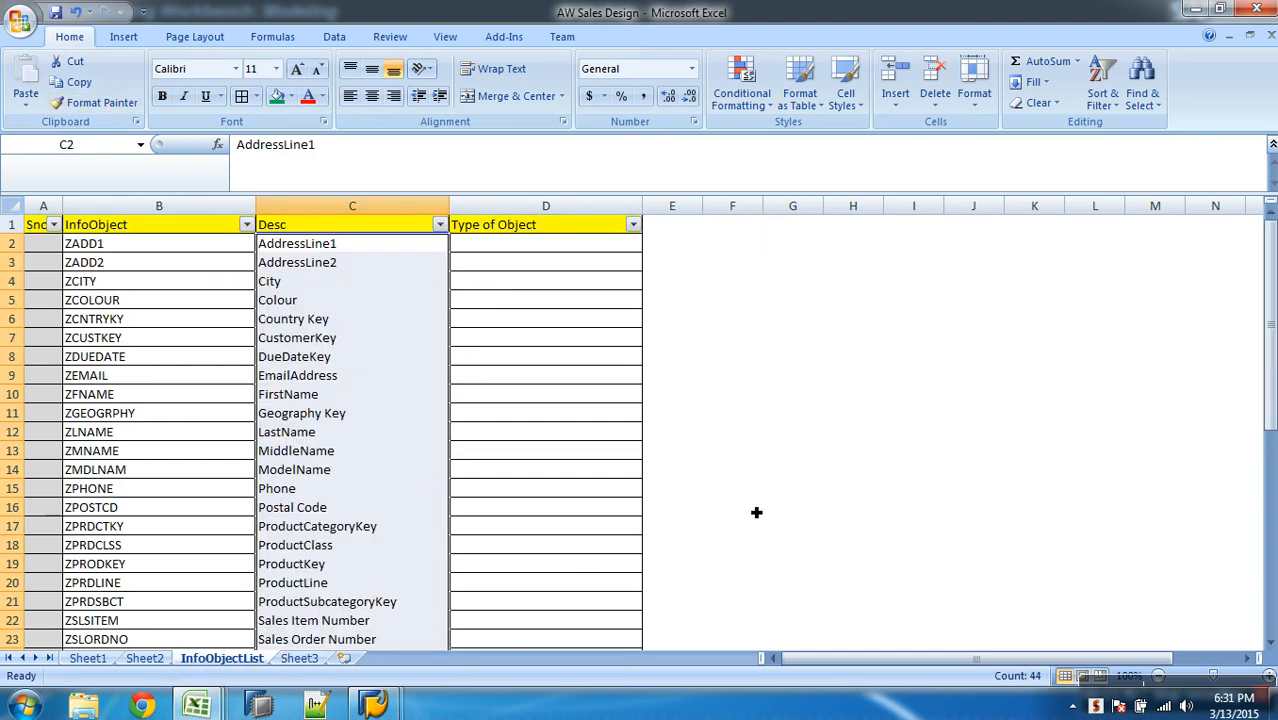
click(241, 96)
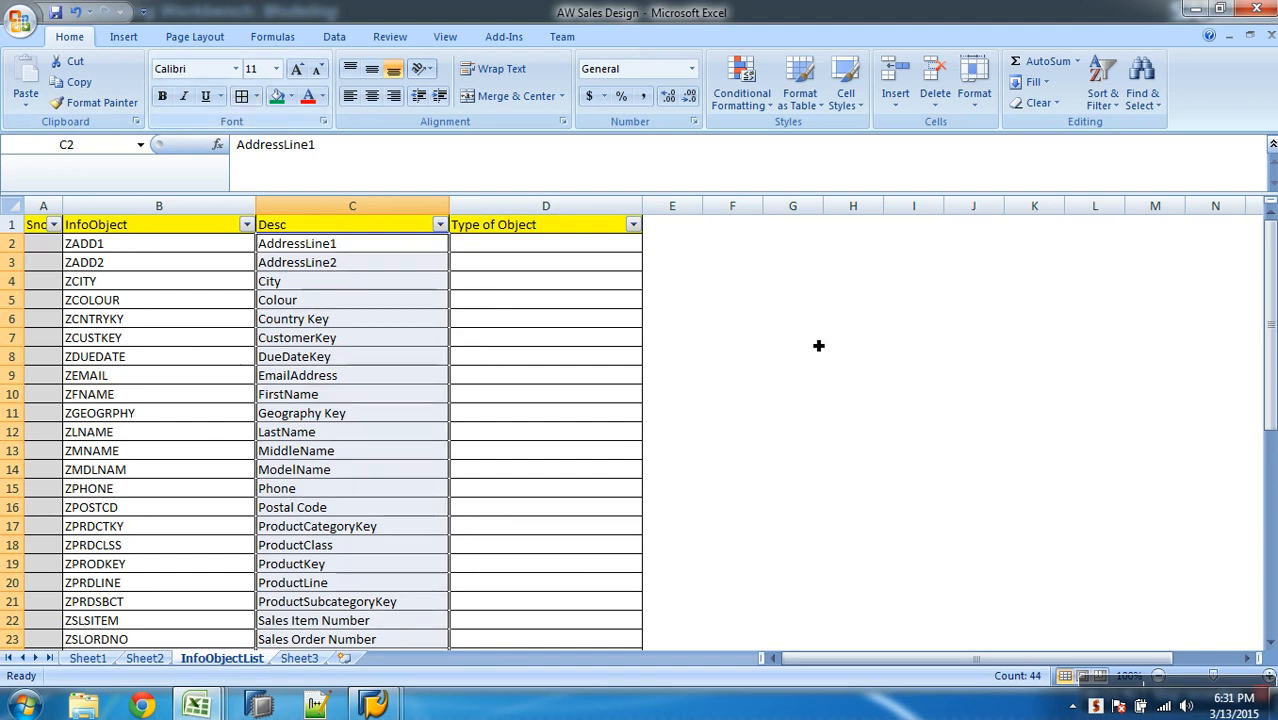
click(765, 334)
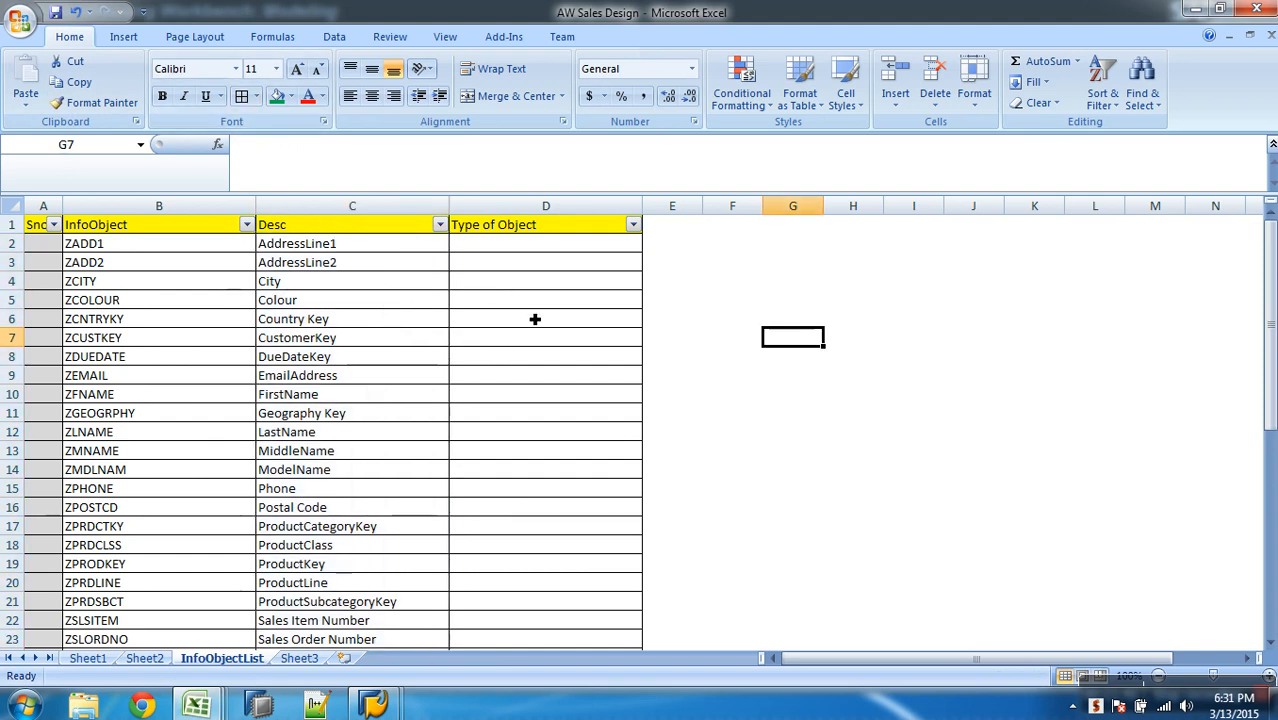
Filter the Desc column of InfoObjectList to show only ProductSubcategoryKey
click(111, 660)
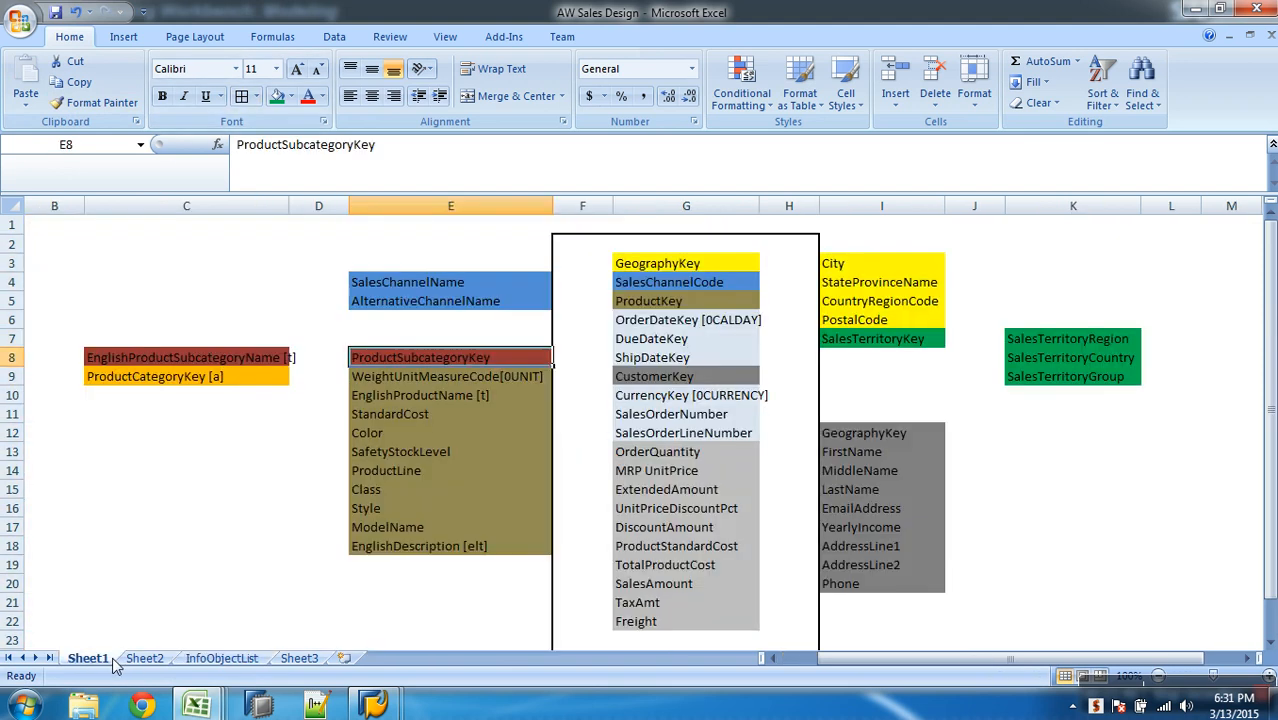
click(232, 660)
click(440, 224)
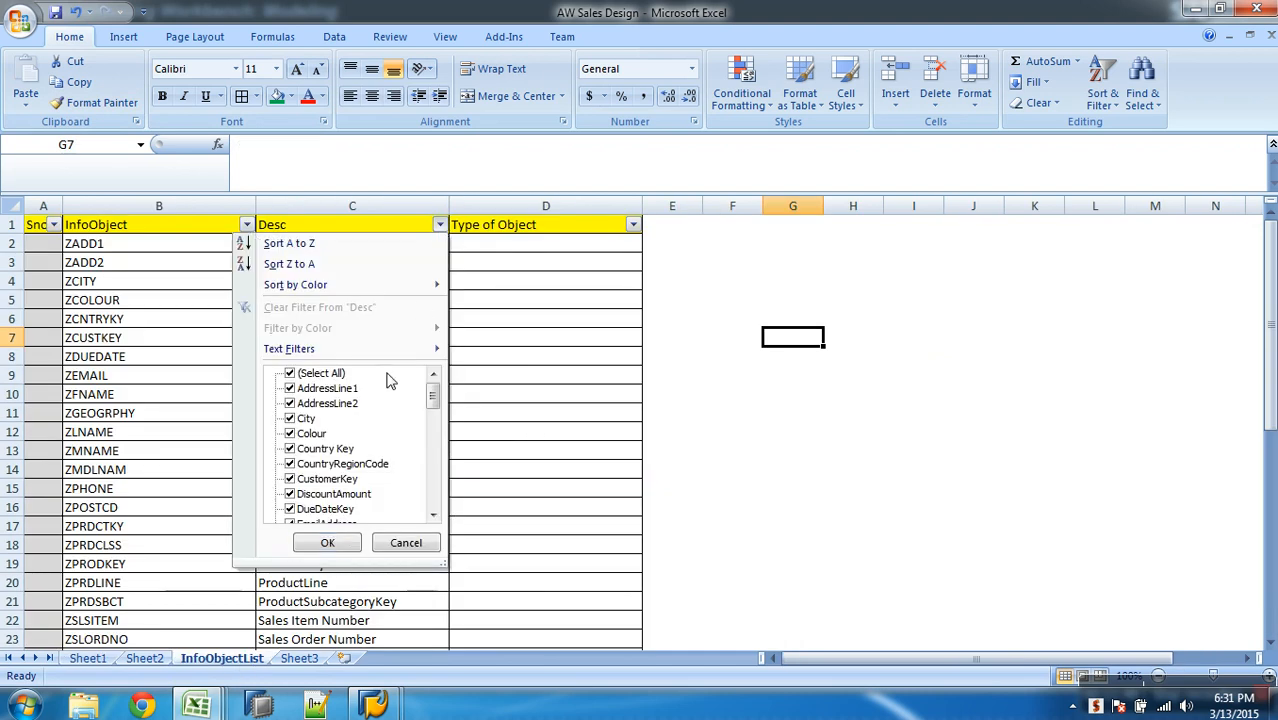
click(313, 374)
scroll(428, 492, down, 3)
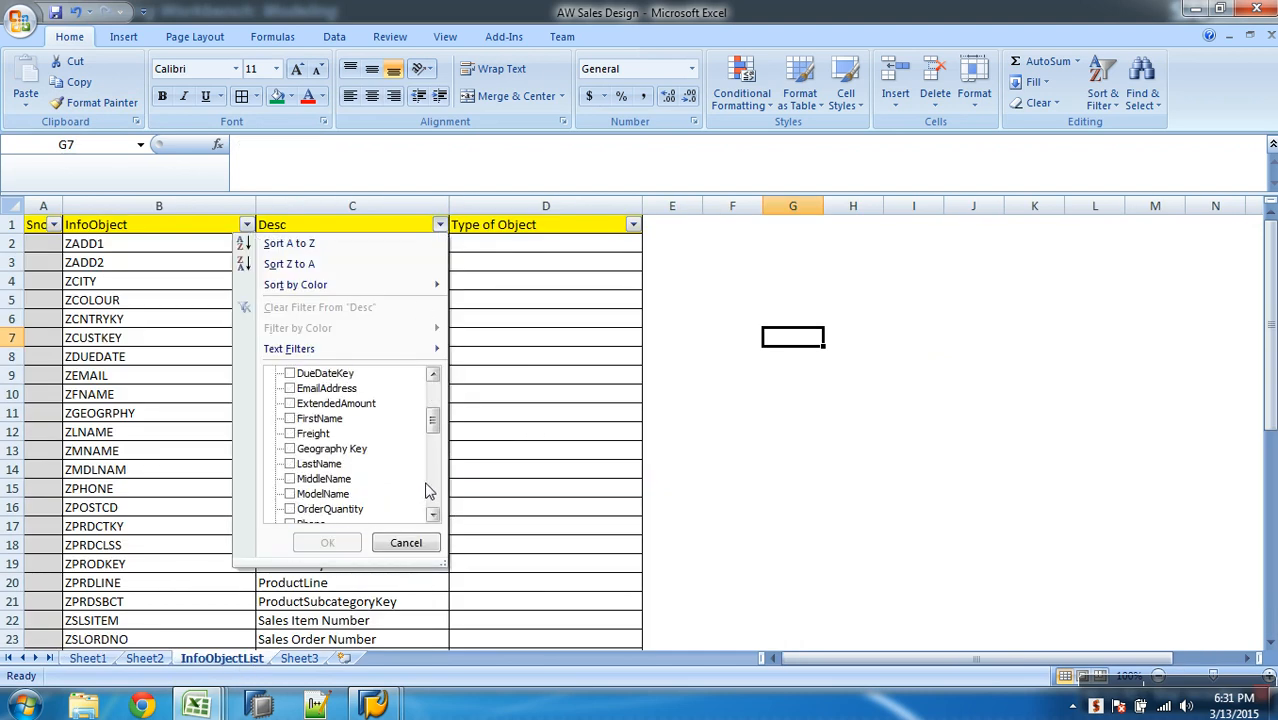
scroll(430, 490, down, 3)
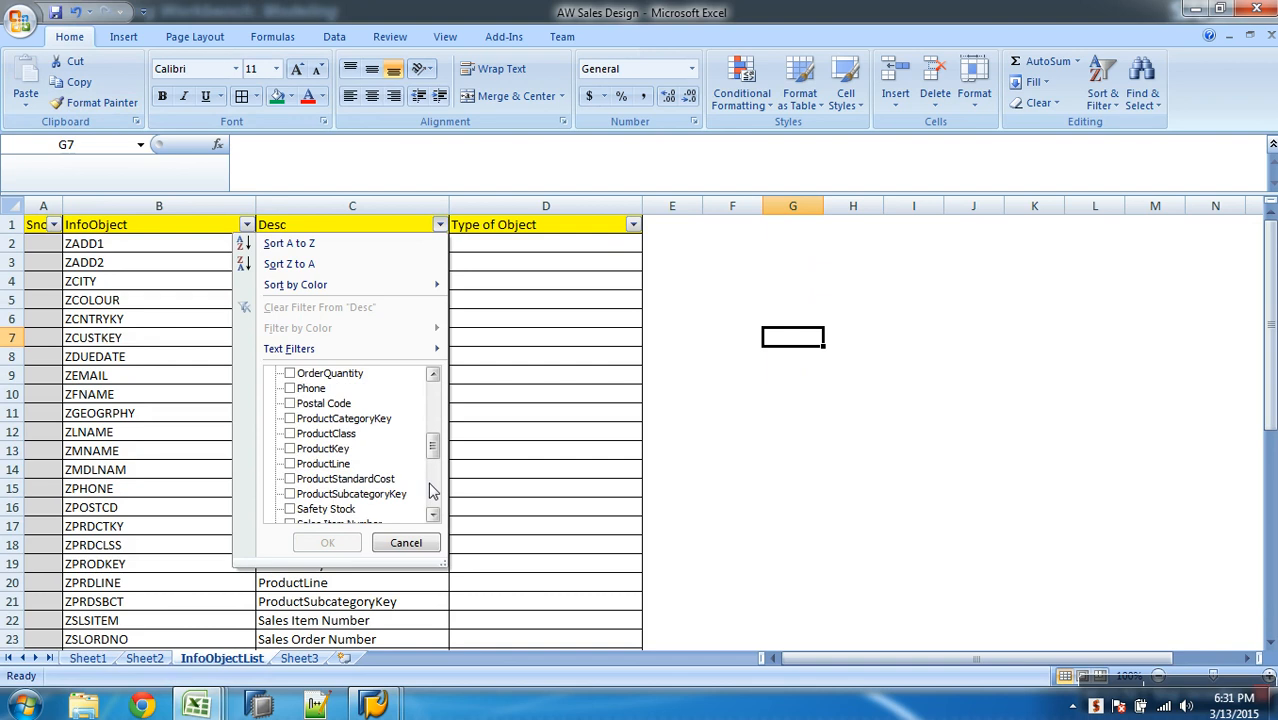
click(289, 494)
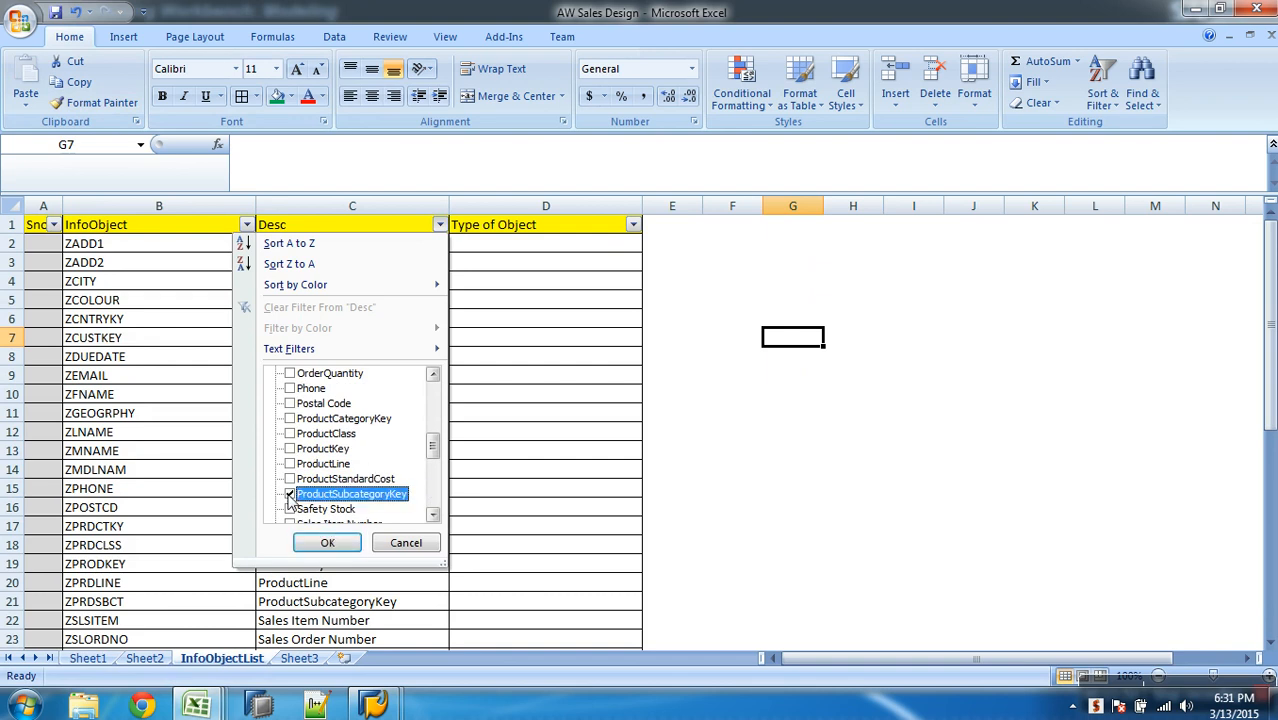
click(325, 545)
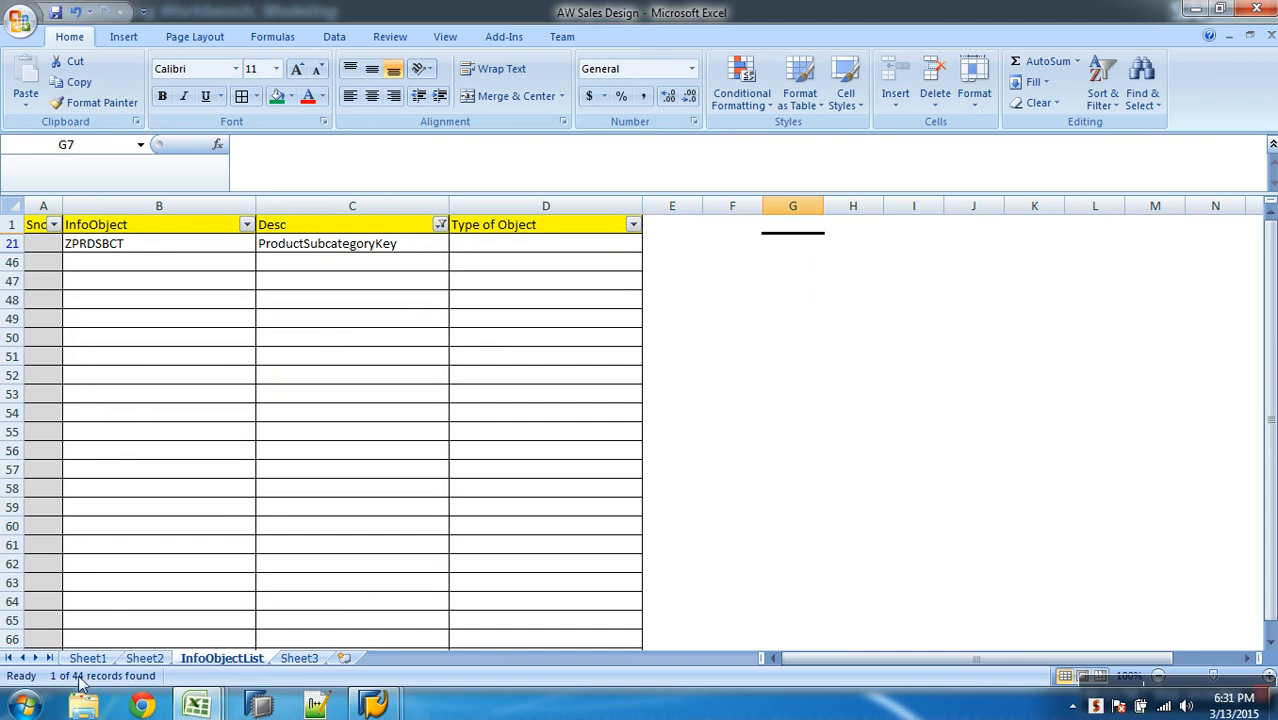
Check WeightUnitMeasureCode[0UNIT] in the product attributes on Sheet1 and restore all entries in the Desc filter of InfoObjectList
click(108, 662)
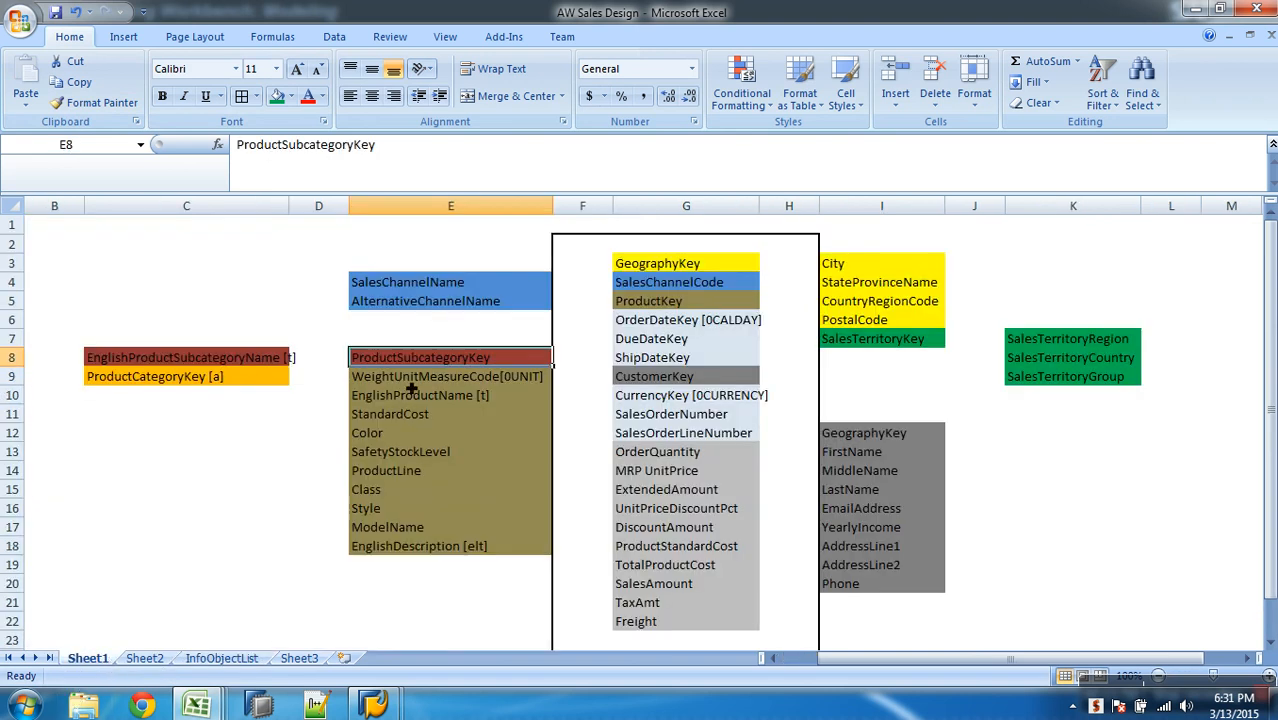
key(Down)
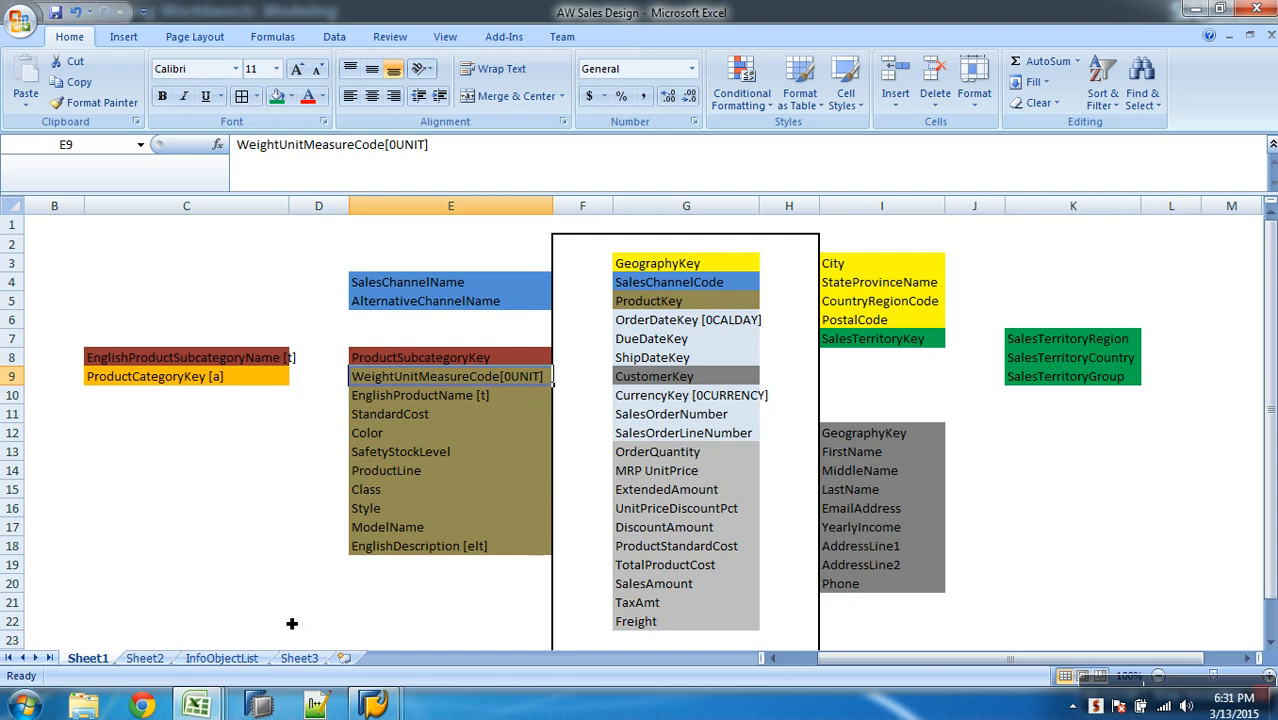
click(222, 658)
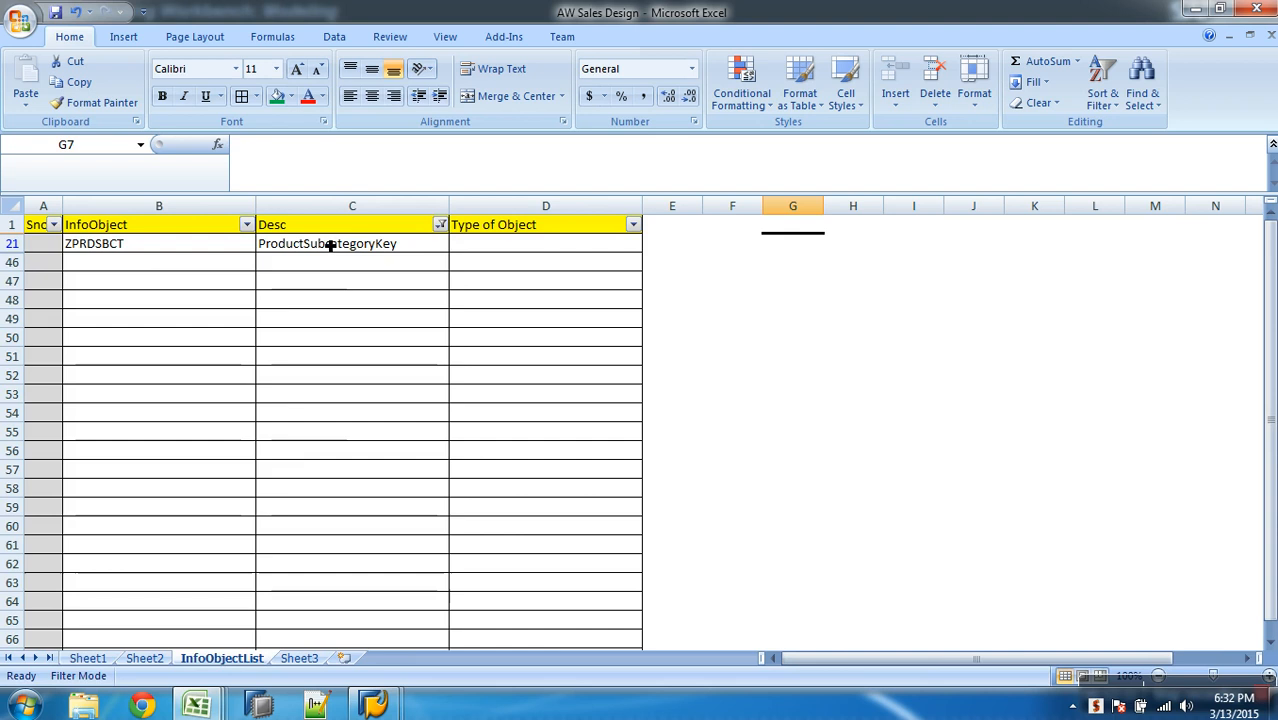
click(440, 225)
click(300, 373)
click(327, 543)
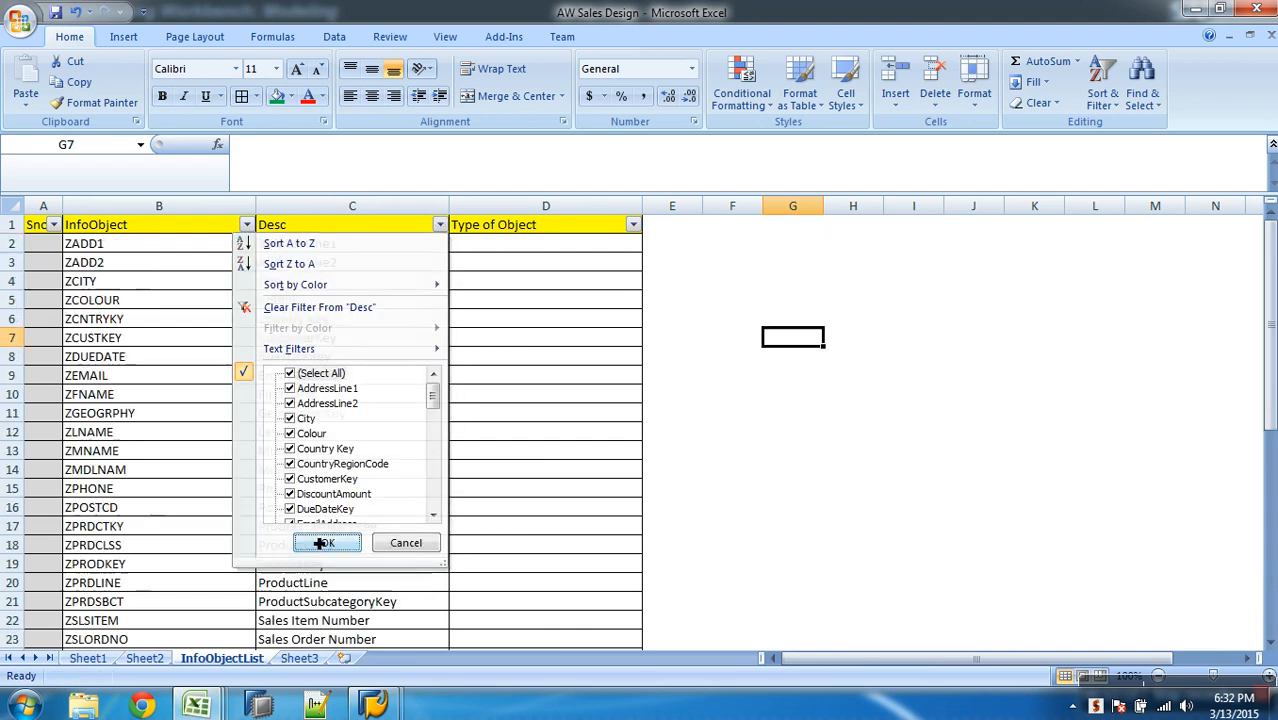
Add a new entry in row 46 of InfoObjectList with InfoObject 0UNIT and Desc Uom
scroll(272, 505, down, 7)
click(186, 401)
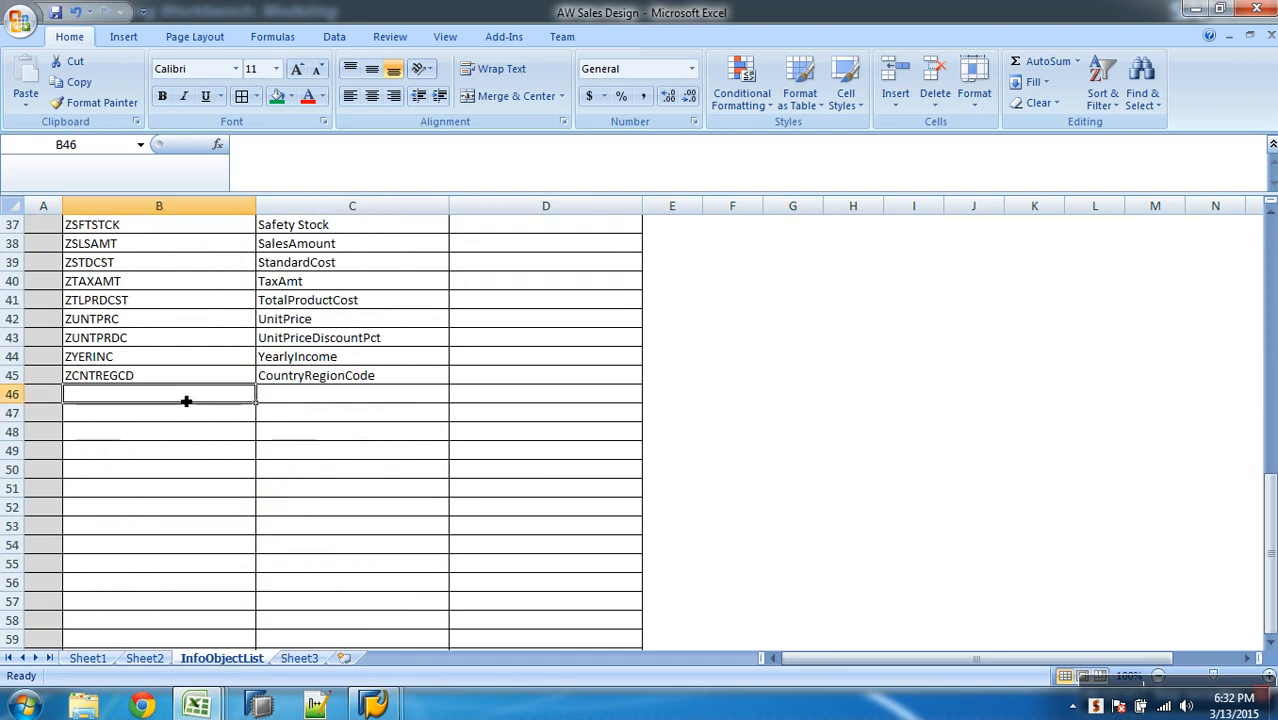
text(0UNIT)
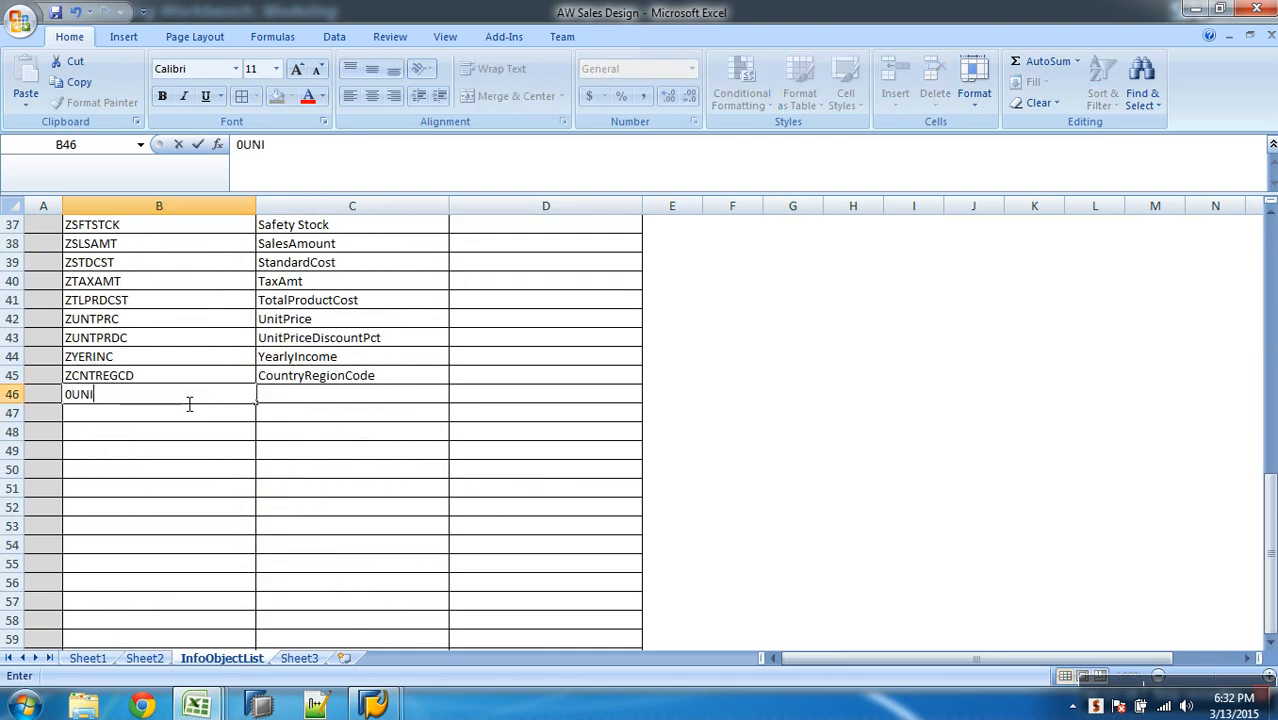
key(Tab)
text(Uom)
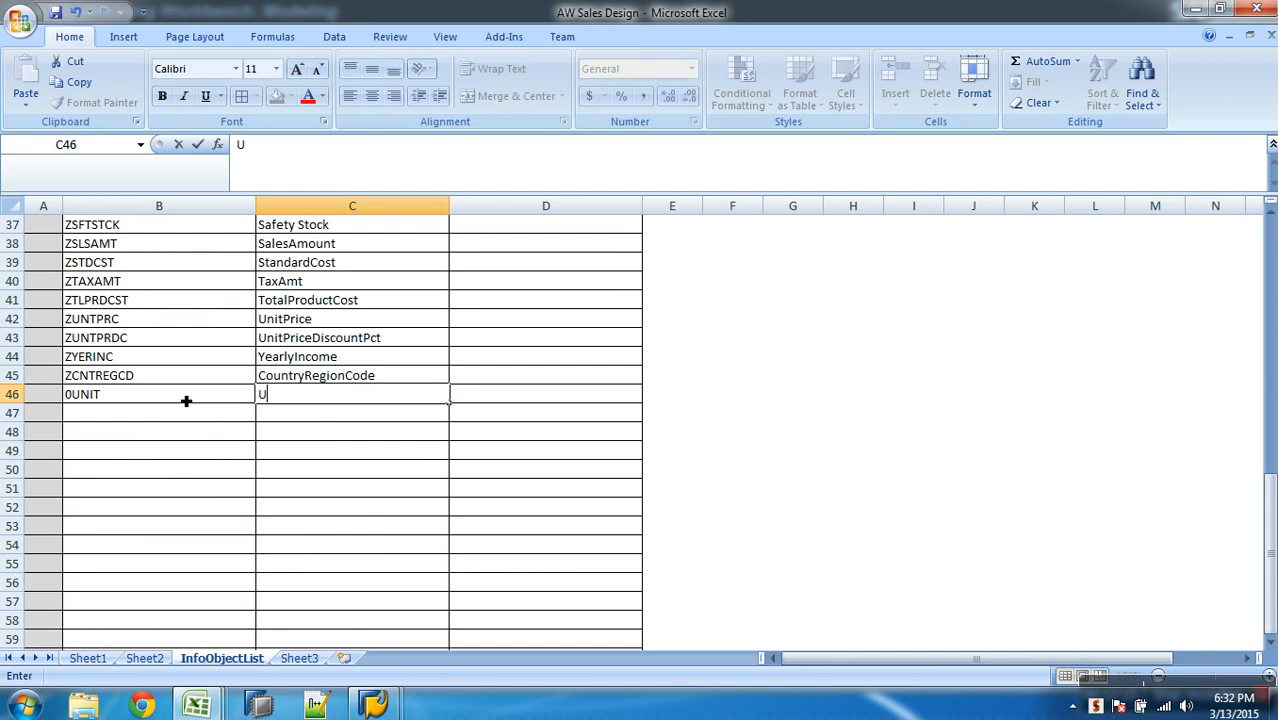
Filter the Desc column of InfoObjectList to show only ProductSubcategoryKey and Uom
scroll(263, 401, up, 5)
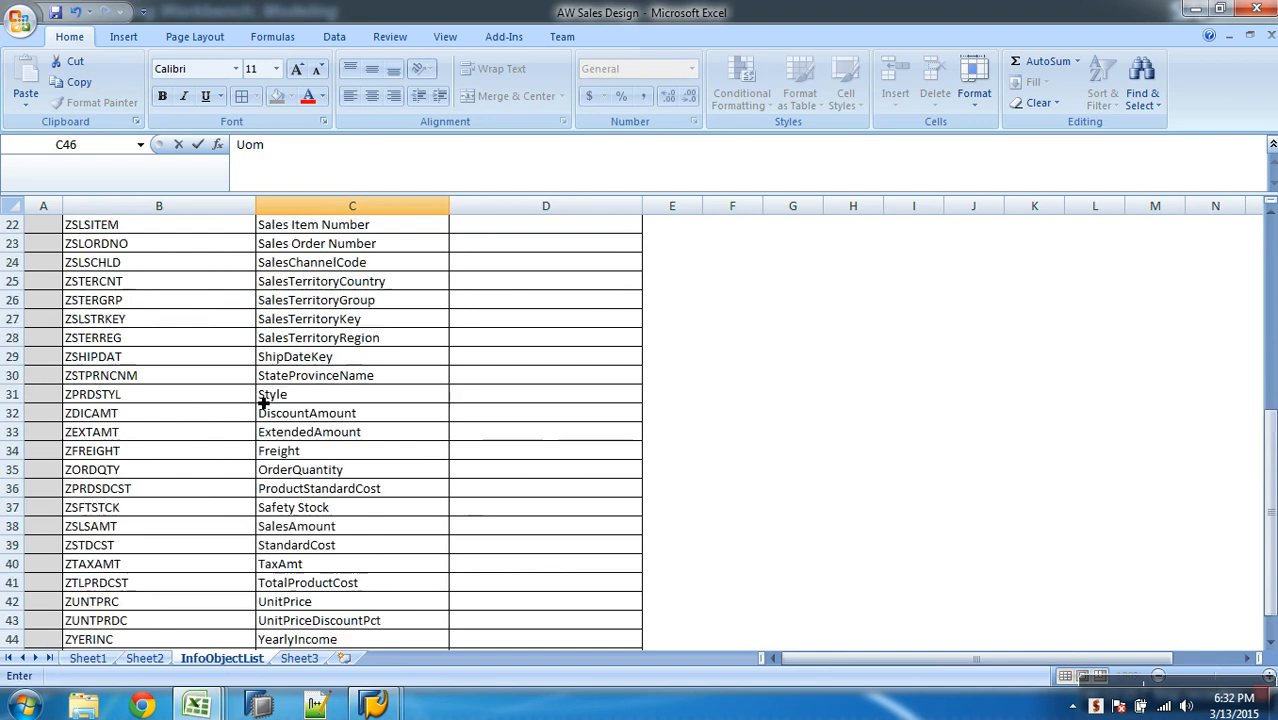
scroll(263, 401, up, 7)
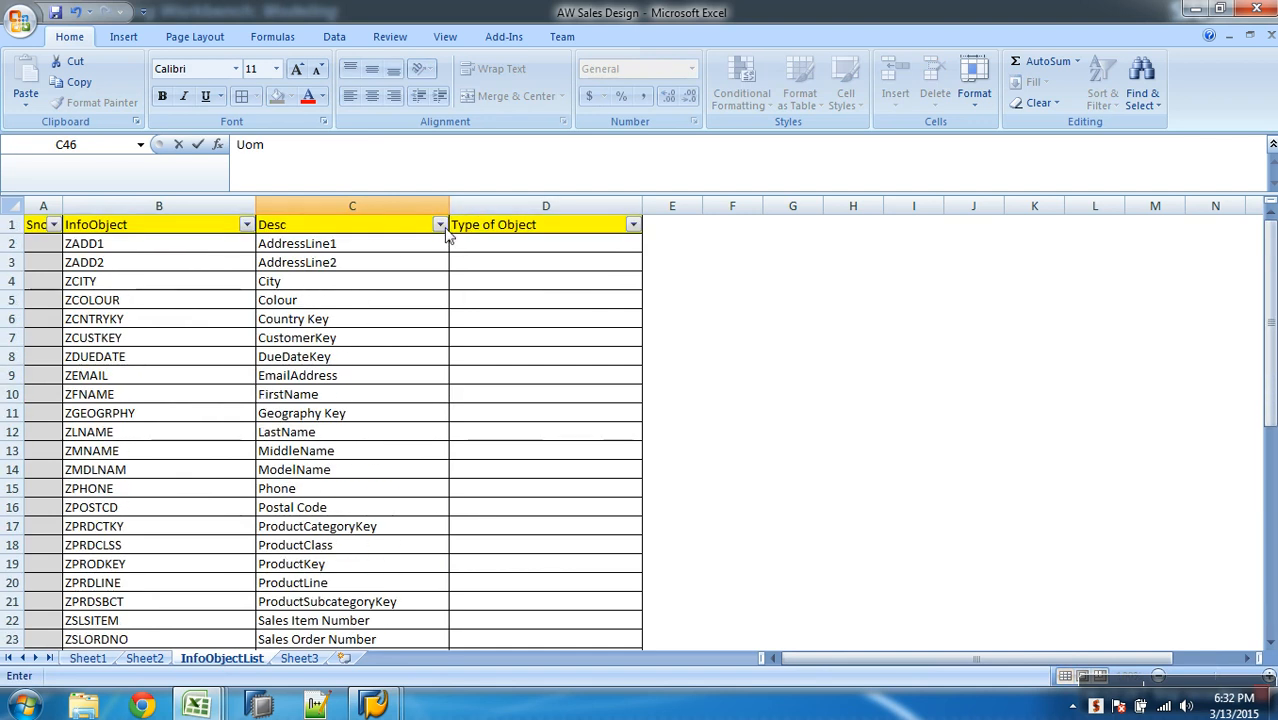
click(439, 225)
click(318, 374)
click(432, 489)
click(432, 489)
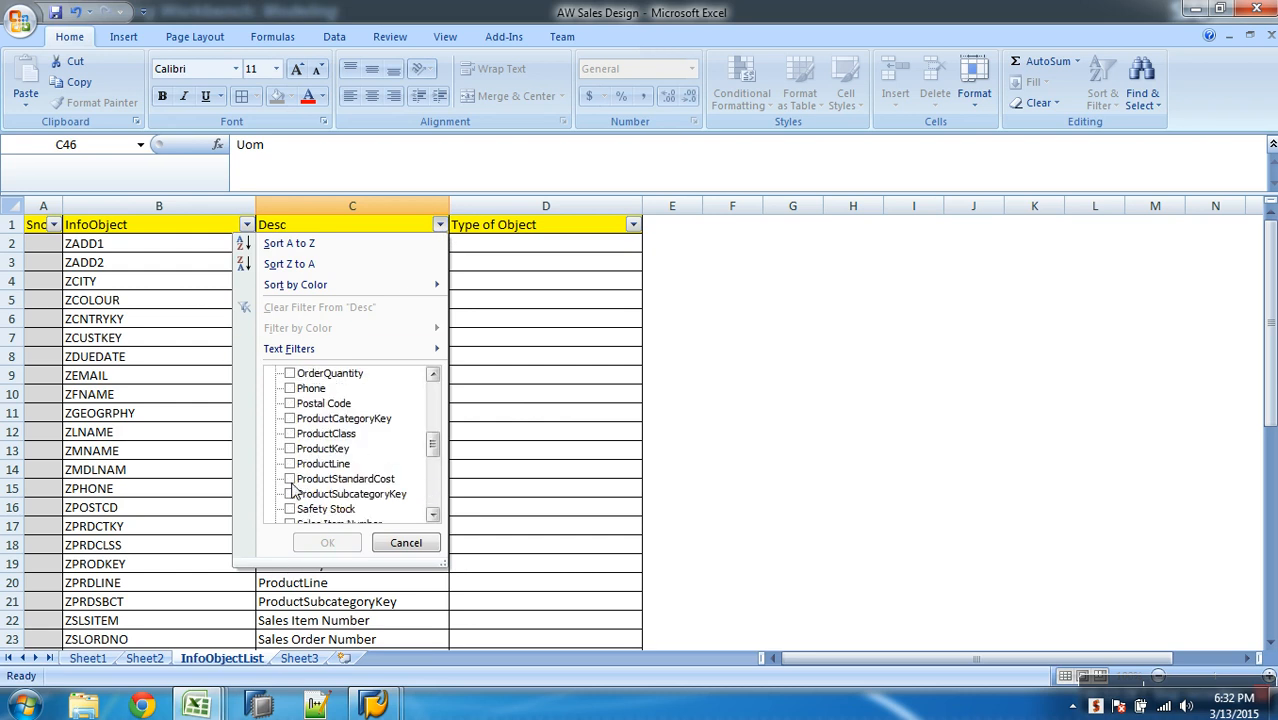
click(290, 494)
click(432, 514)
click(430, 513)
click(430, 513)
click(430, 513)
click(430, 513)
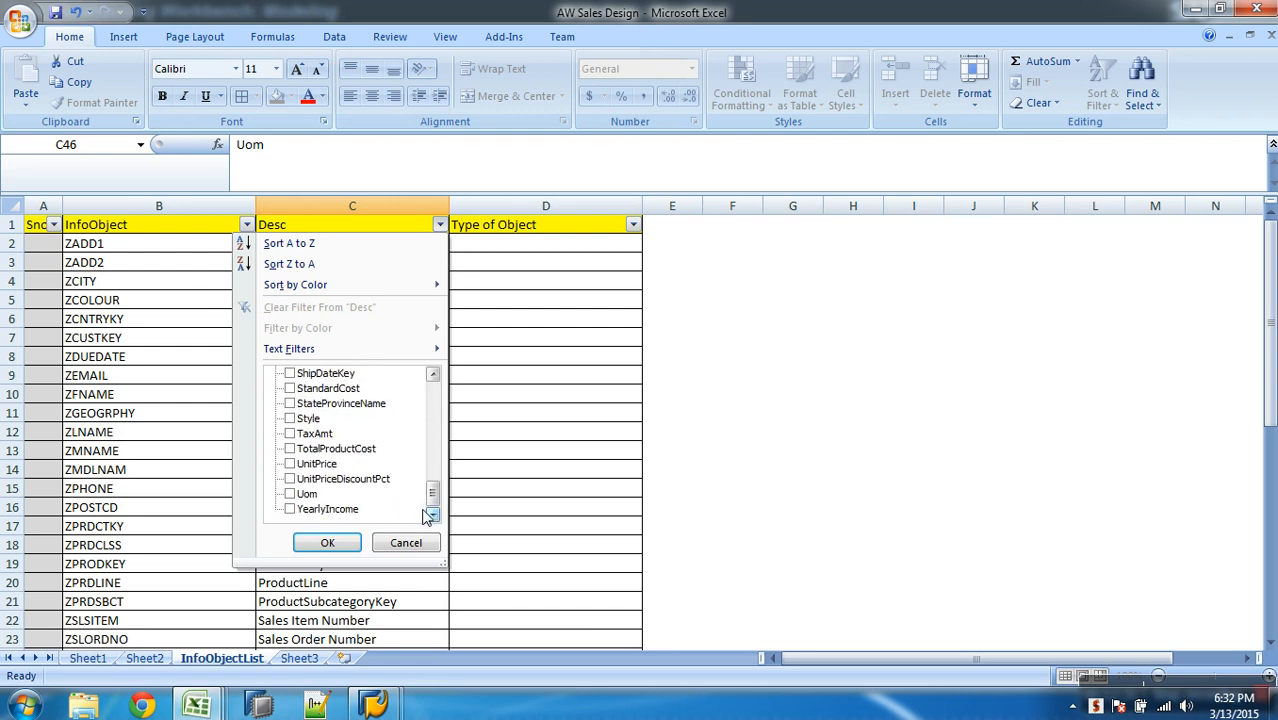
click(290, 494)
click(327, 543)
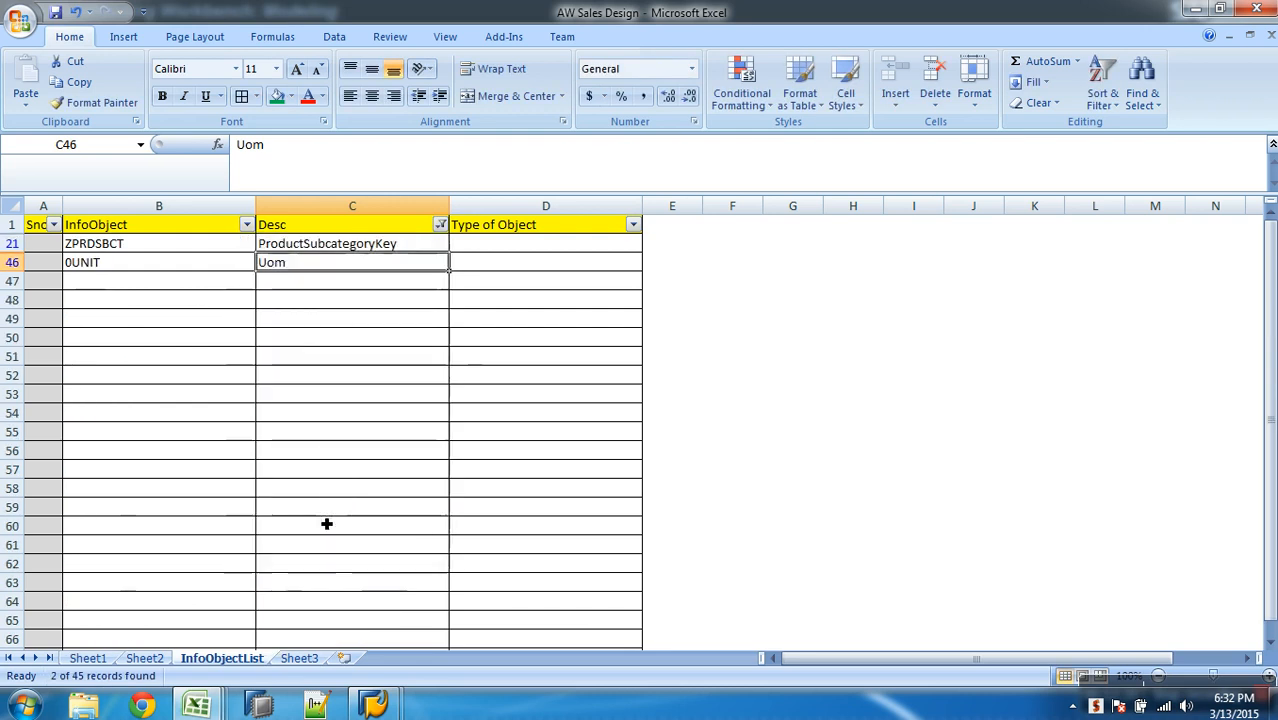
Identify StandardCost as the next product attribute on Sheet1 and locate it in the Desc filter of InfoObjectList
click(87, 658)
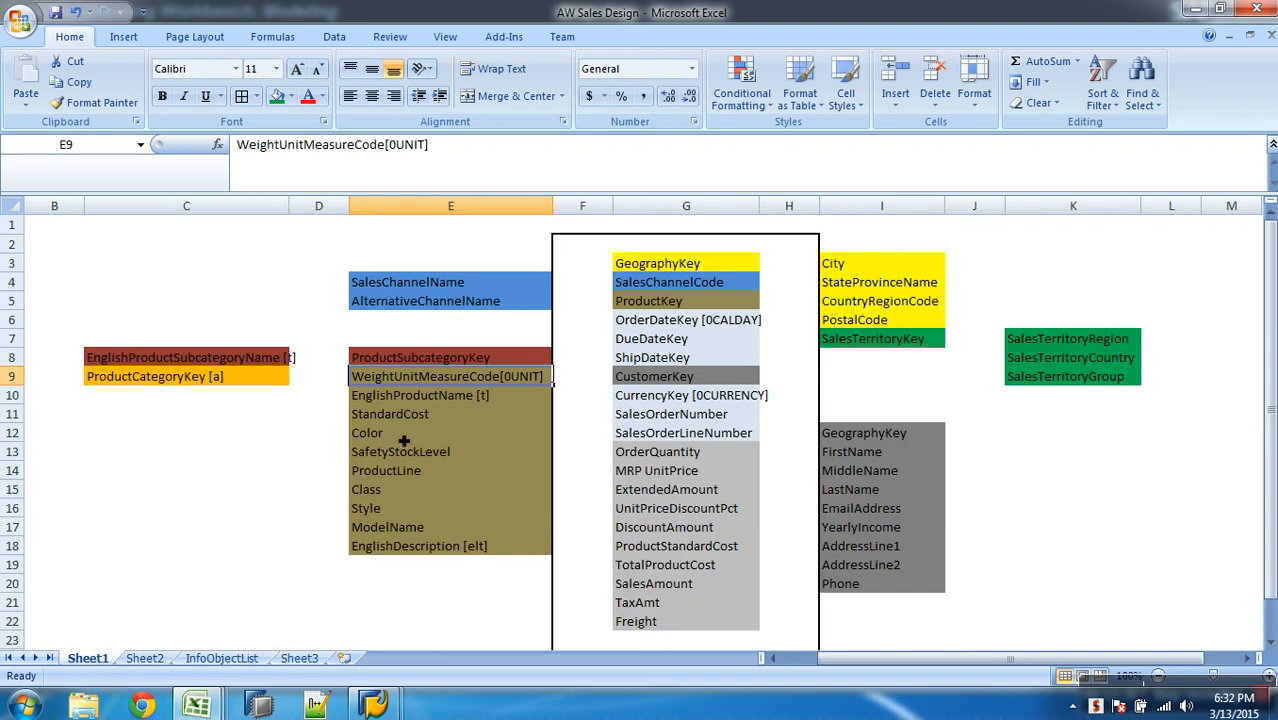
drag(460, 357, 430, 372)
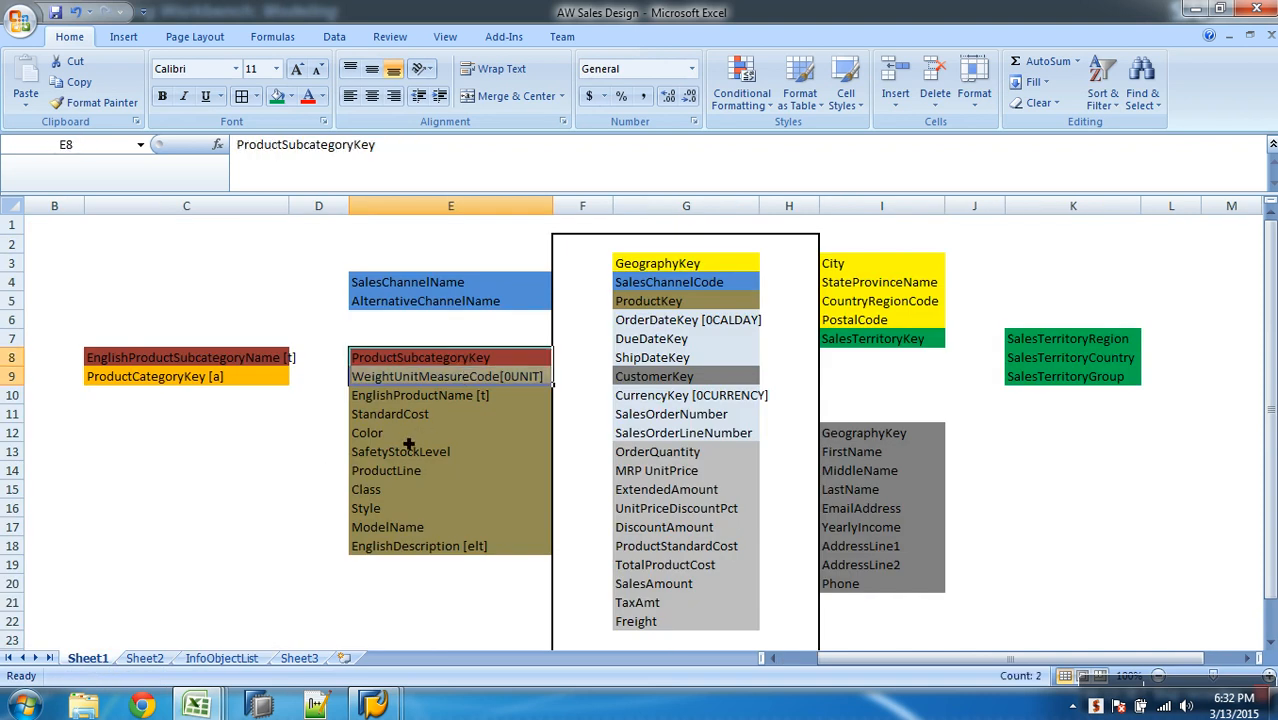
click(410, 400)
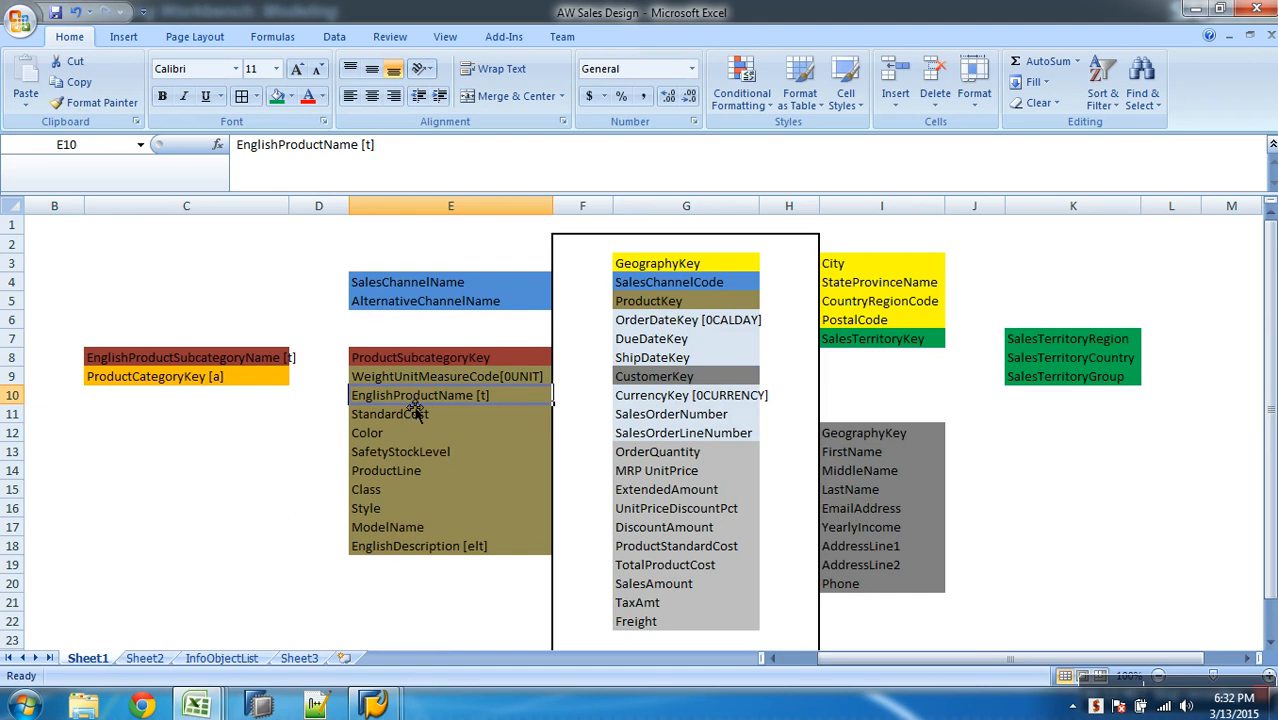
click(413, 419)
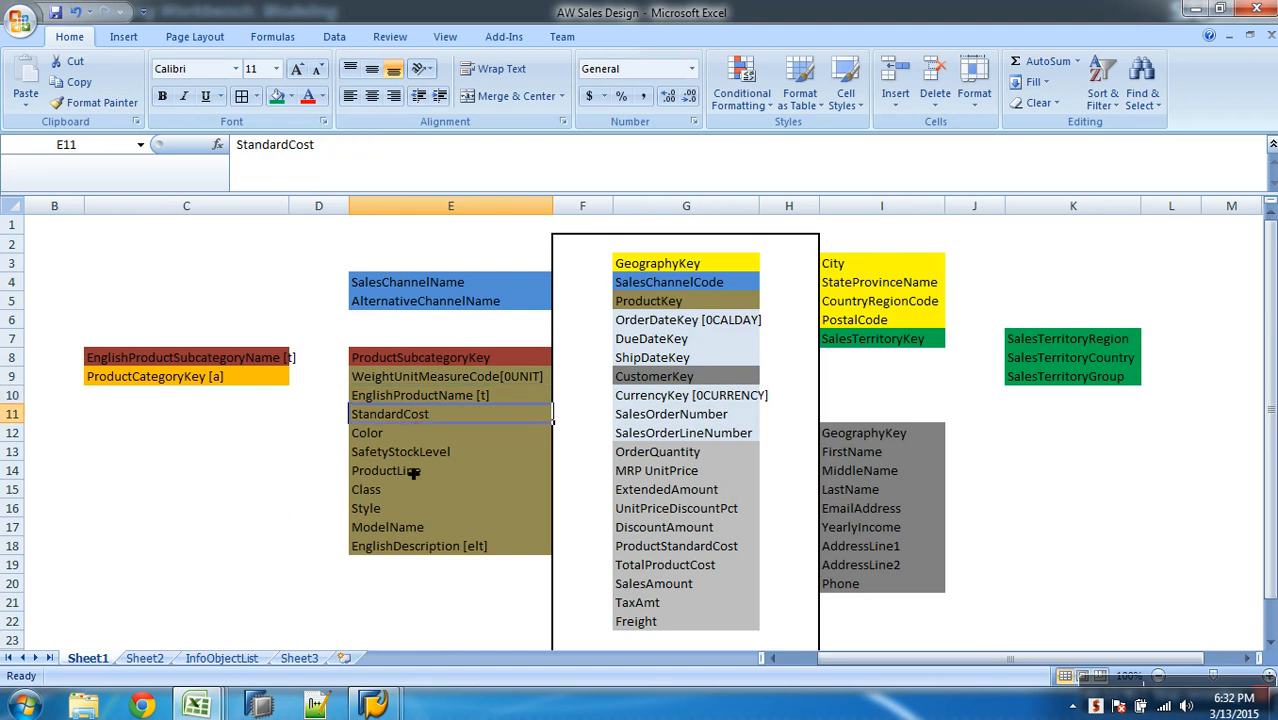
click(221, 659)
click(440, 226)
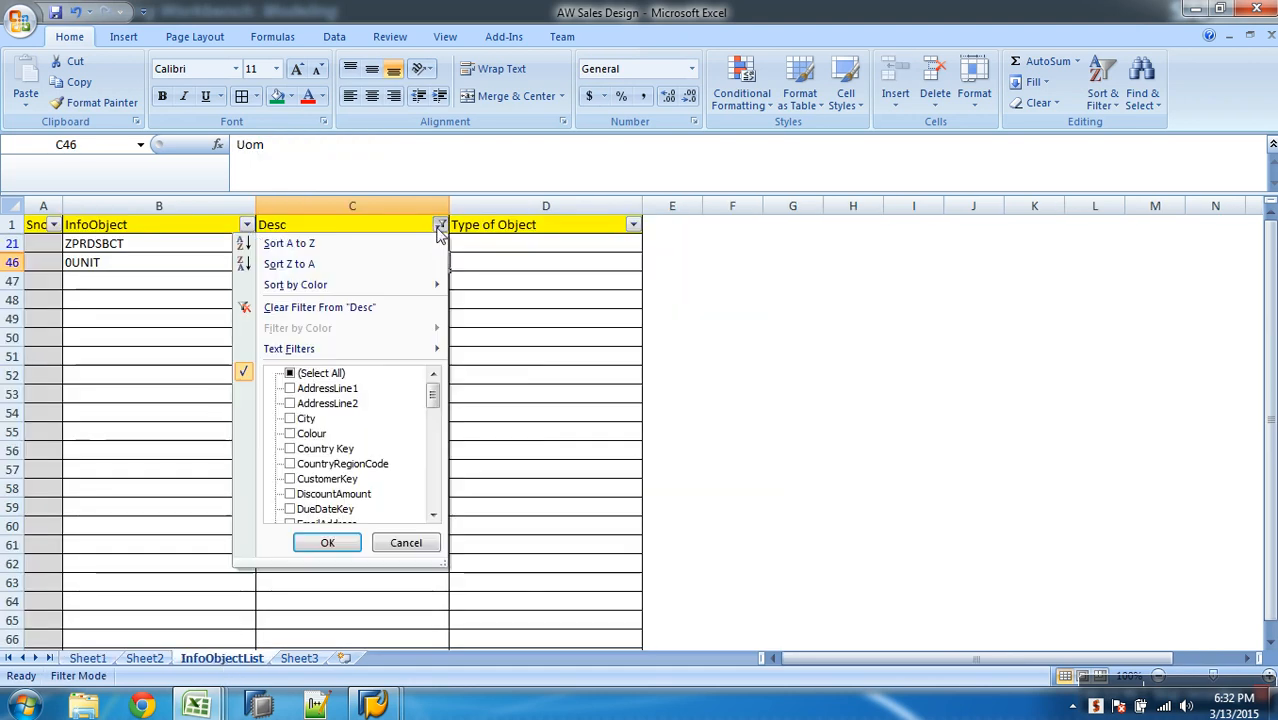
click(434, 450)
drag(436, 432, 435, 450)
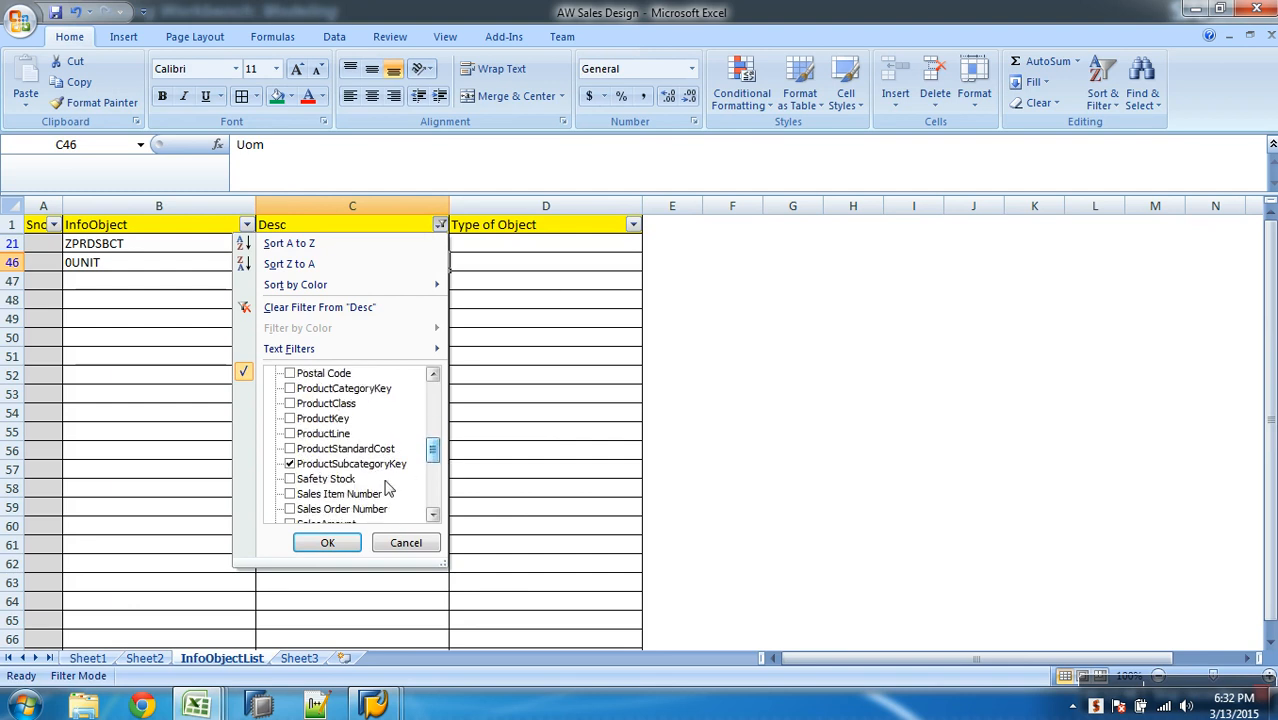
click(432, 515)
click(432, 515)
click(432, 515)
click(432, 515)
click(432, 515)
click(432, 515)
click(432, 515)
click(432, 515)
click(432, 515)
click(432, 515)
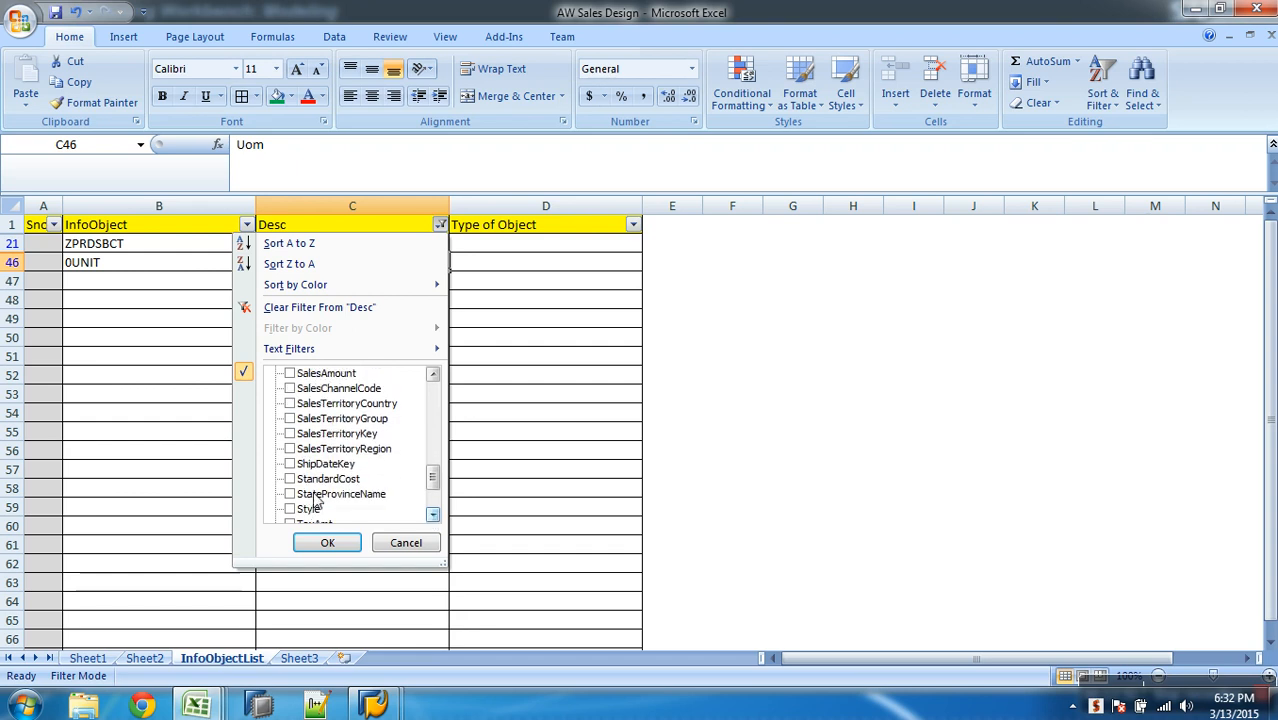
Add StandardCost to the Desc filter of the InfoObject list and apply it
click(300, 480)
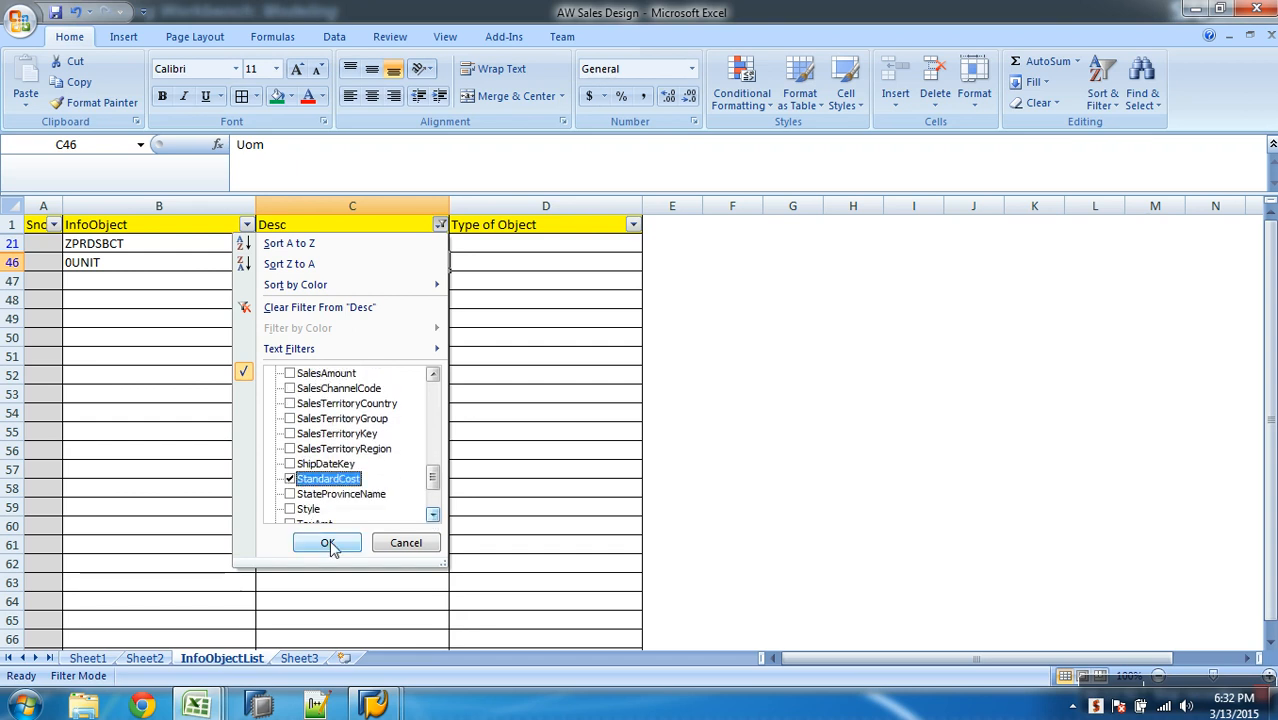
click(328, 543)
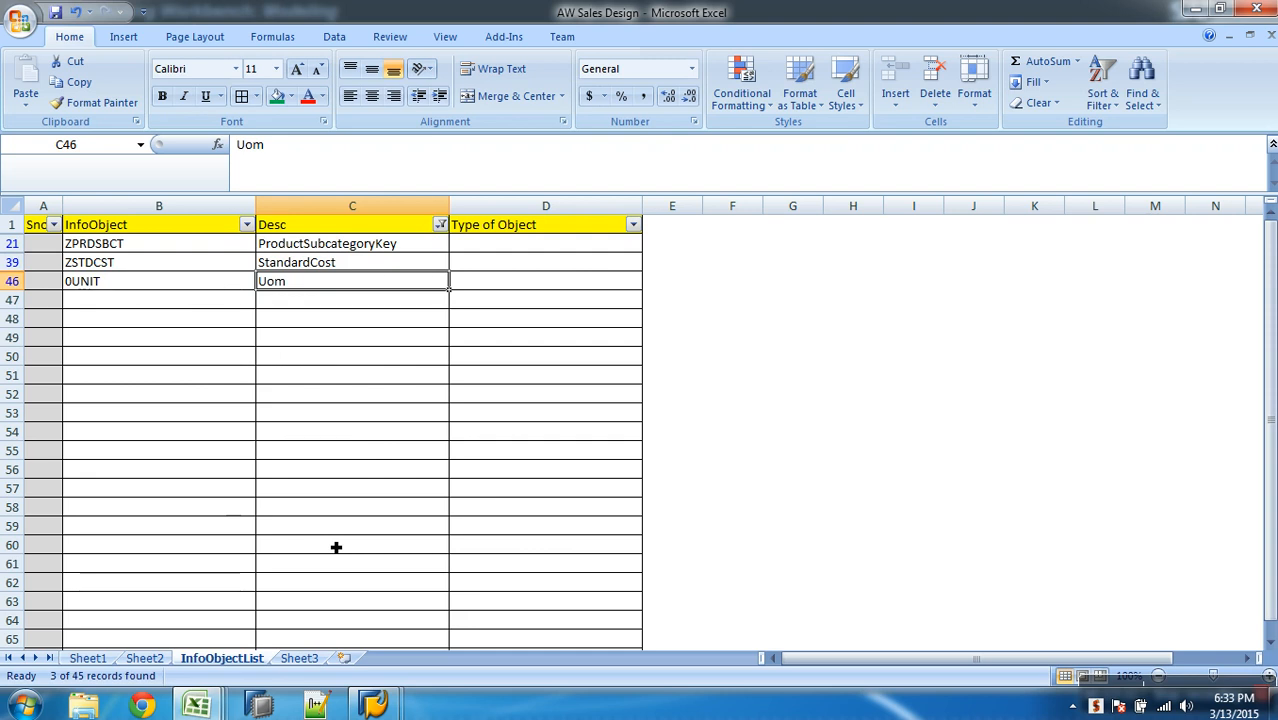
click(96, 660)
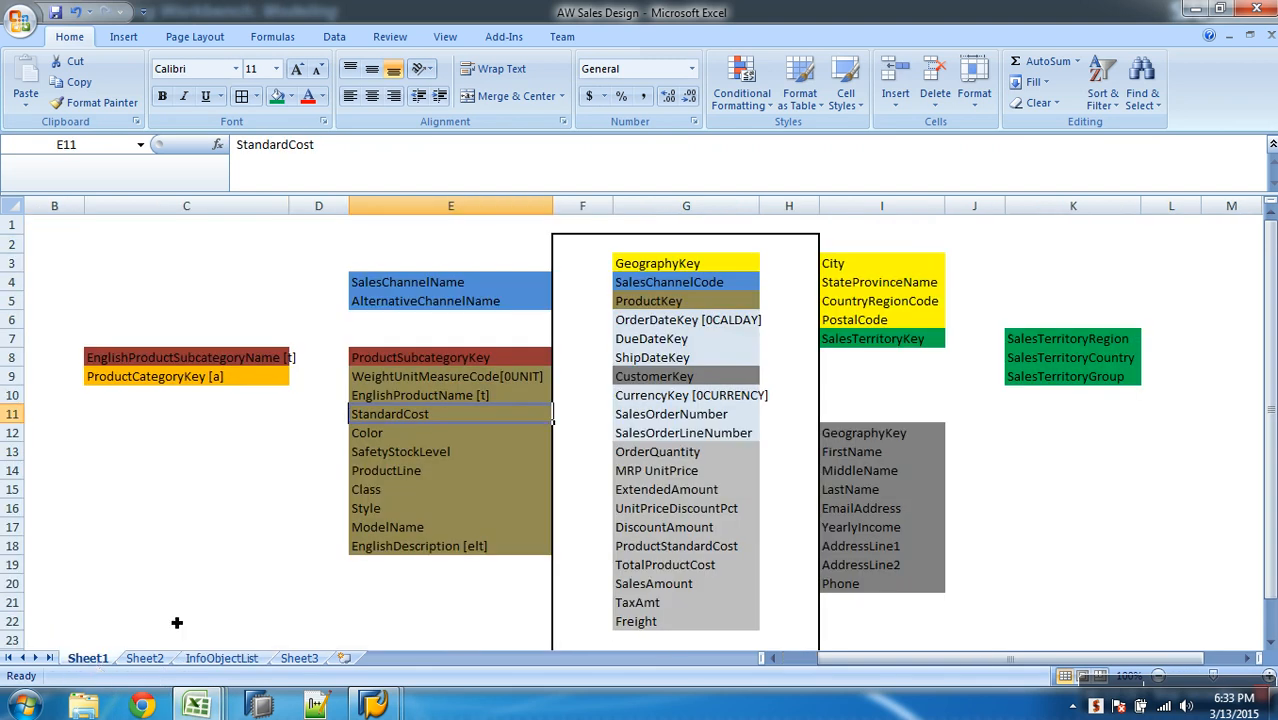
click(404, 440)
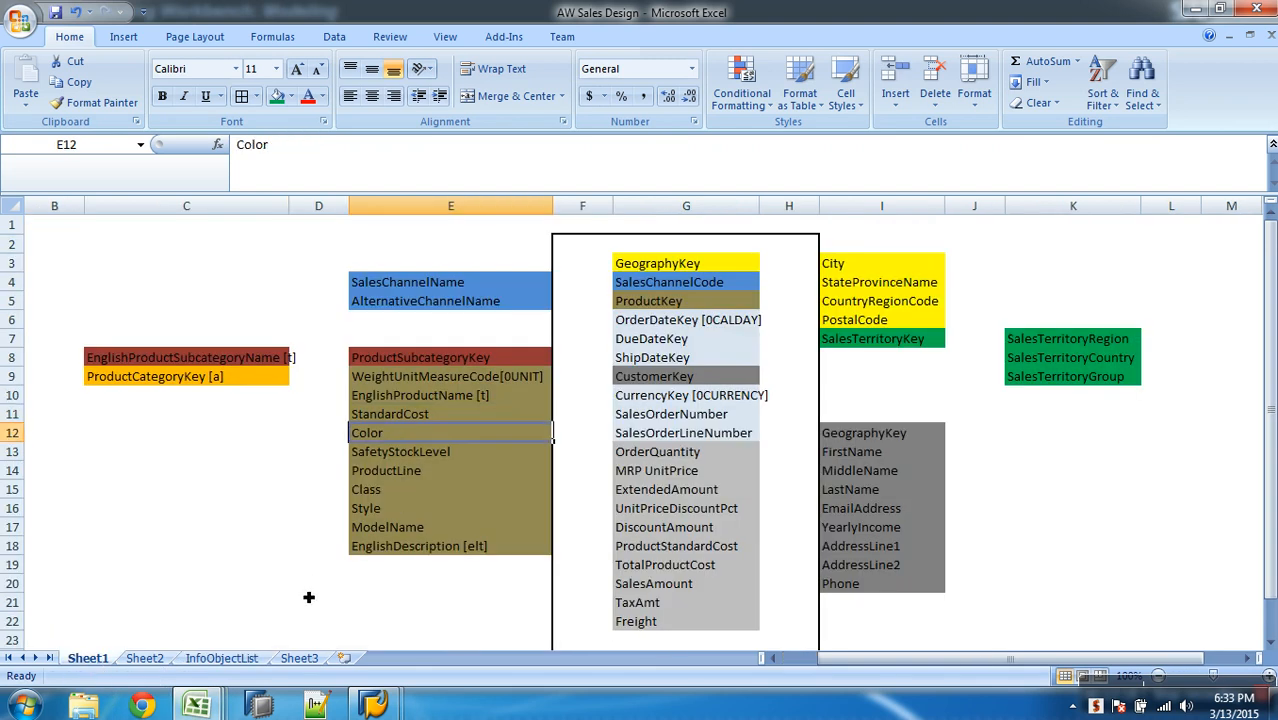
click(221, 658)
click(440, 225)
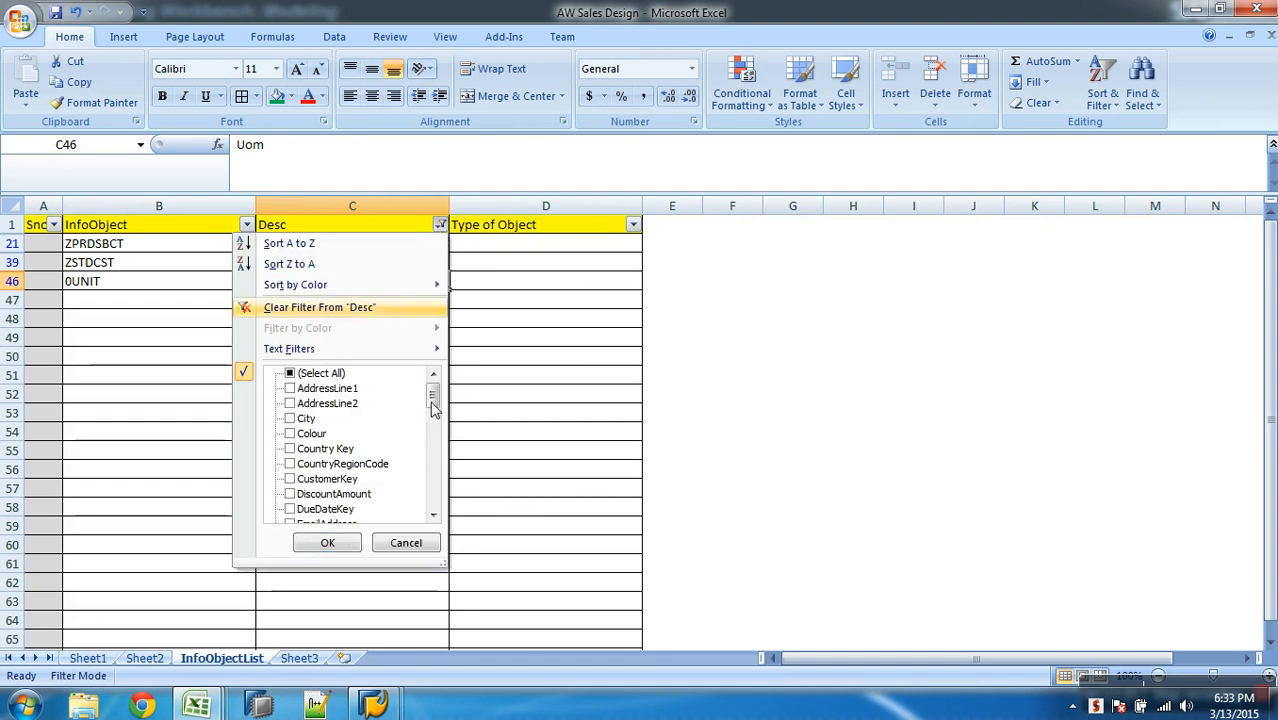
click(300, 434)
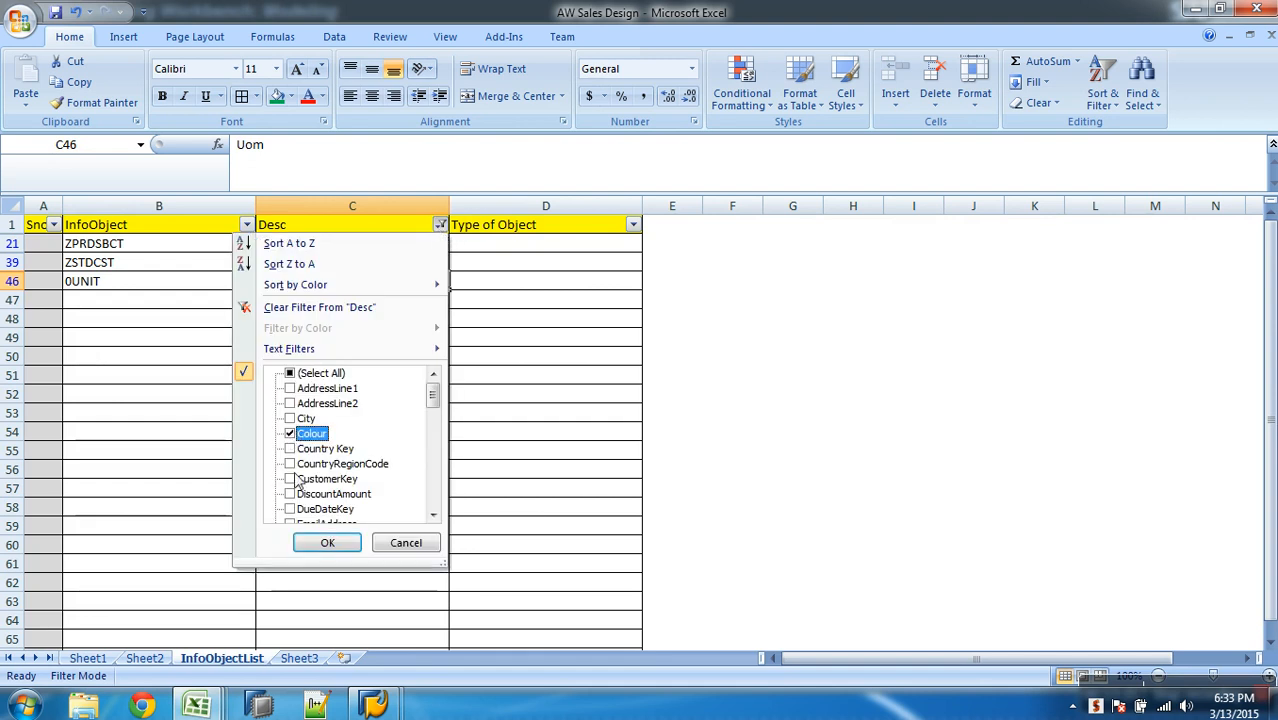
click(437, 482)
click(437, 482)
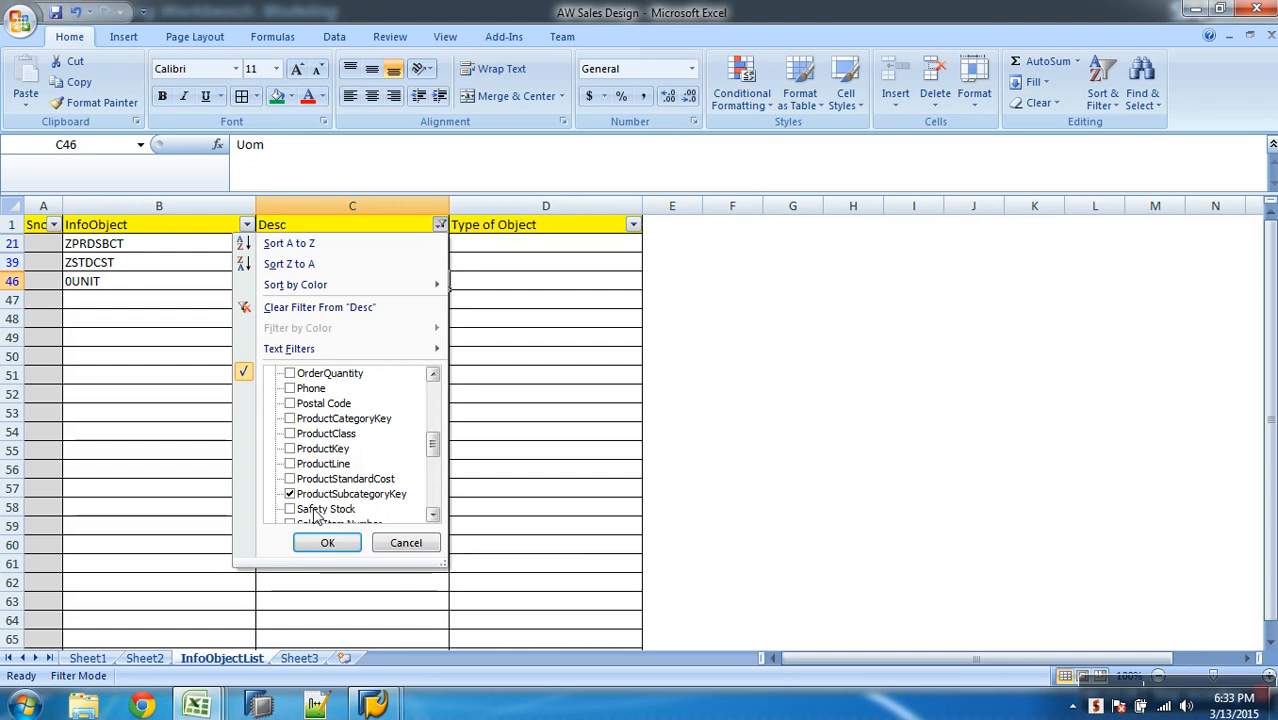
click(432, 515)
click(432, 515)
click(432, 515)
click(432, 515)
click(432, 515)
click(432, 515)
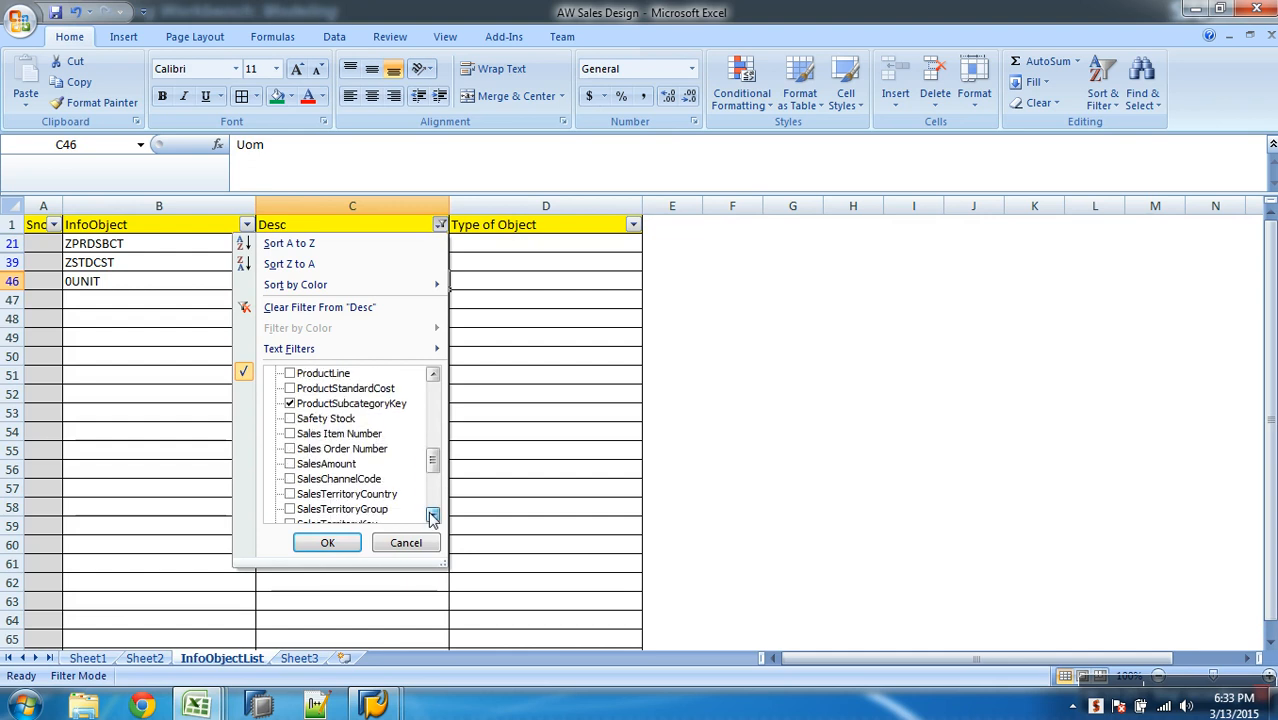
click(432, 515)
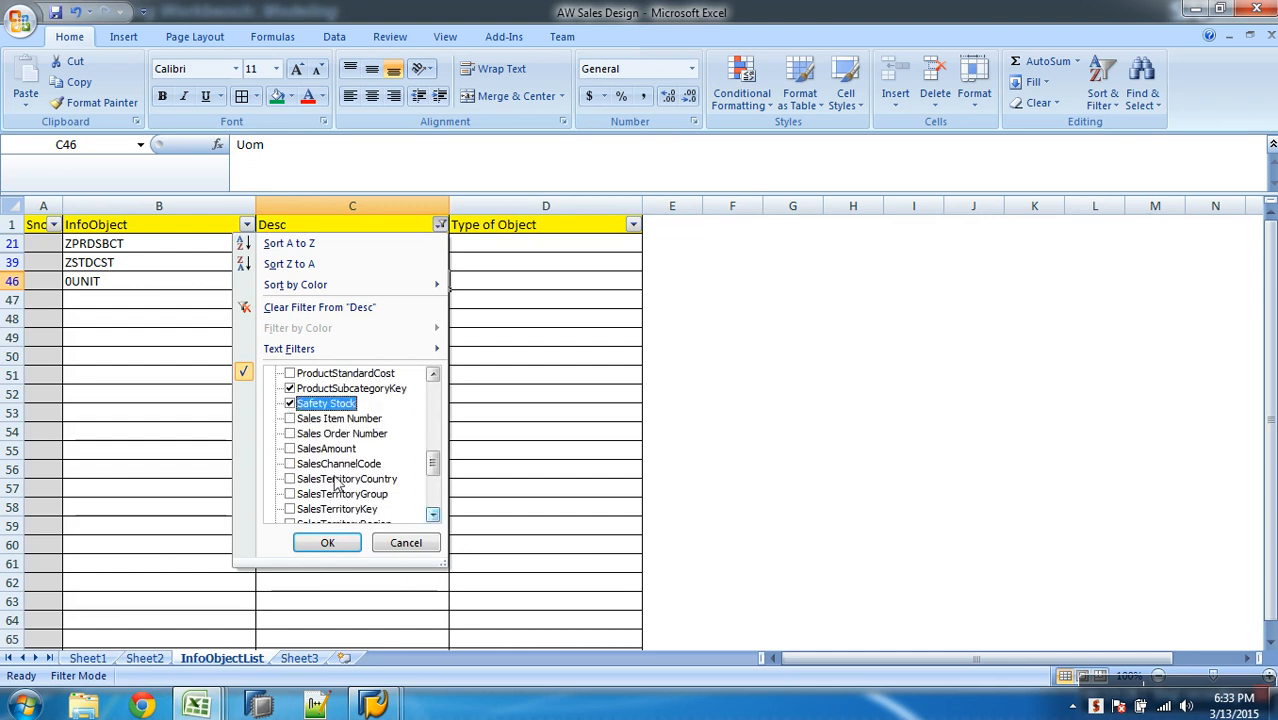
click(432, 515)
click(432, 515)
click(432, 515)
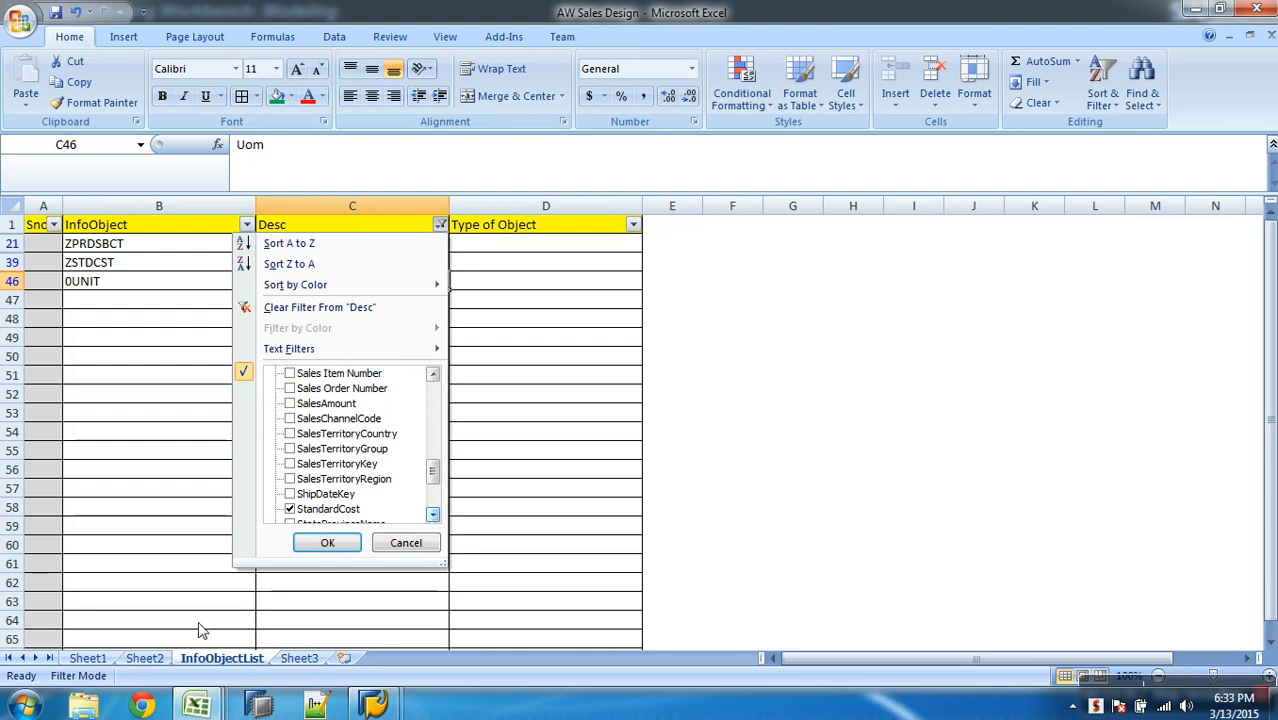
Check the ProductLine, Class and Style product attributes on Sheet1 and return to the InfoObjectList sheet
click(89, 664)
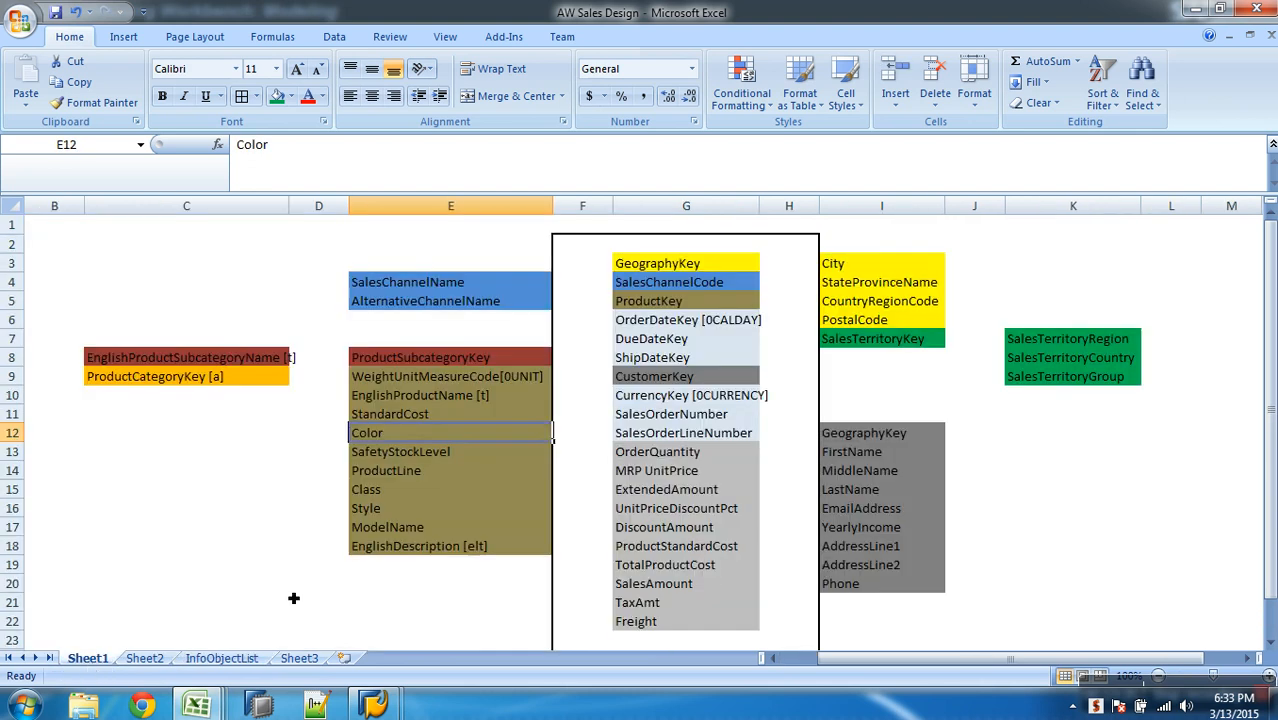
click(417, 478)
drag(405, 490, 398, 510)
click(230, 660)
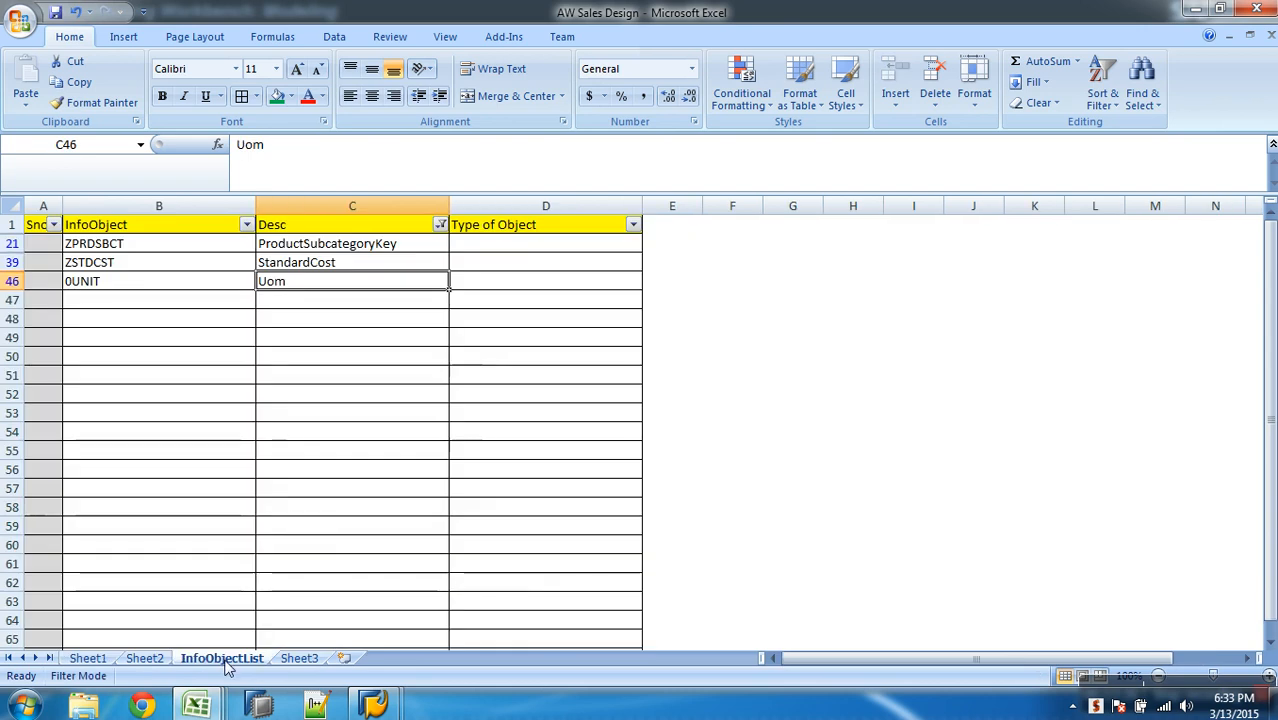
Include ProductLine and ProductClass in the Desc column's filter selection
click(440, 226)
scroll(437, 478, down, 10)
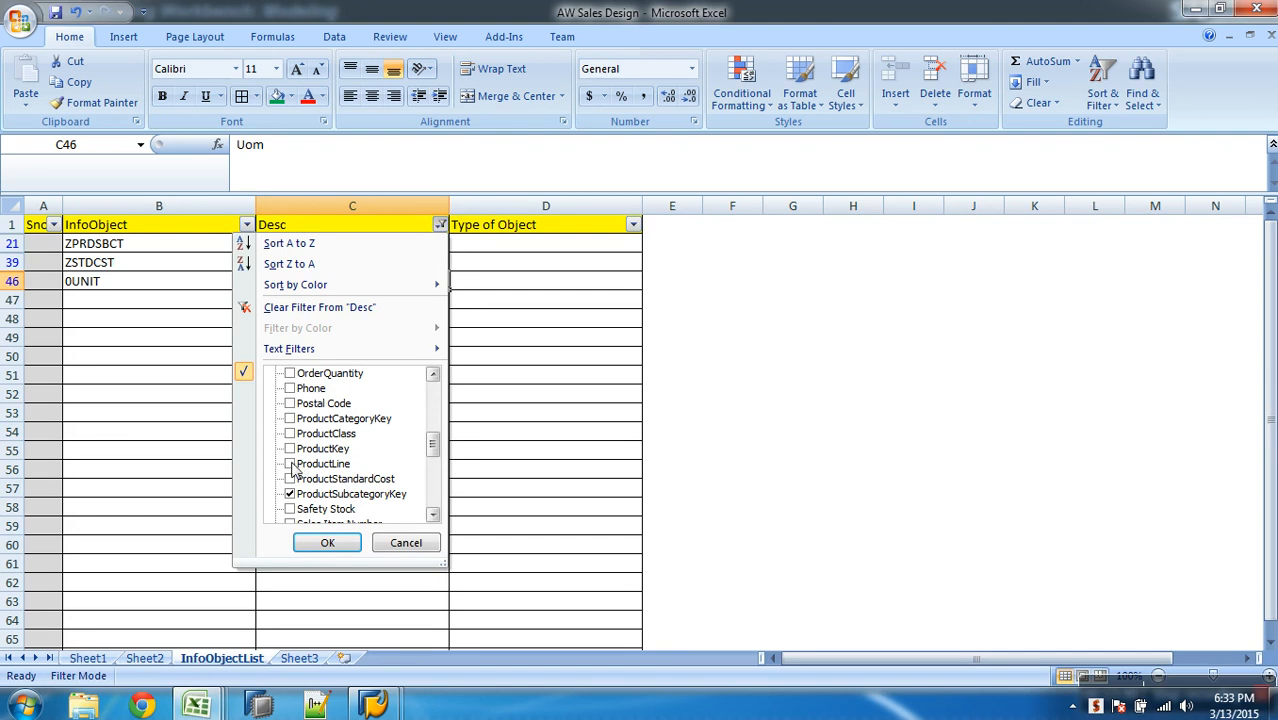
scroll(434, 403, up, 3)
scroll(434, 403, up, 3)
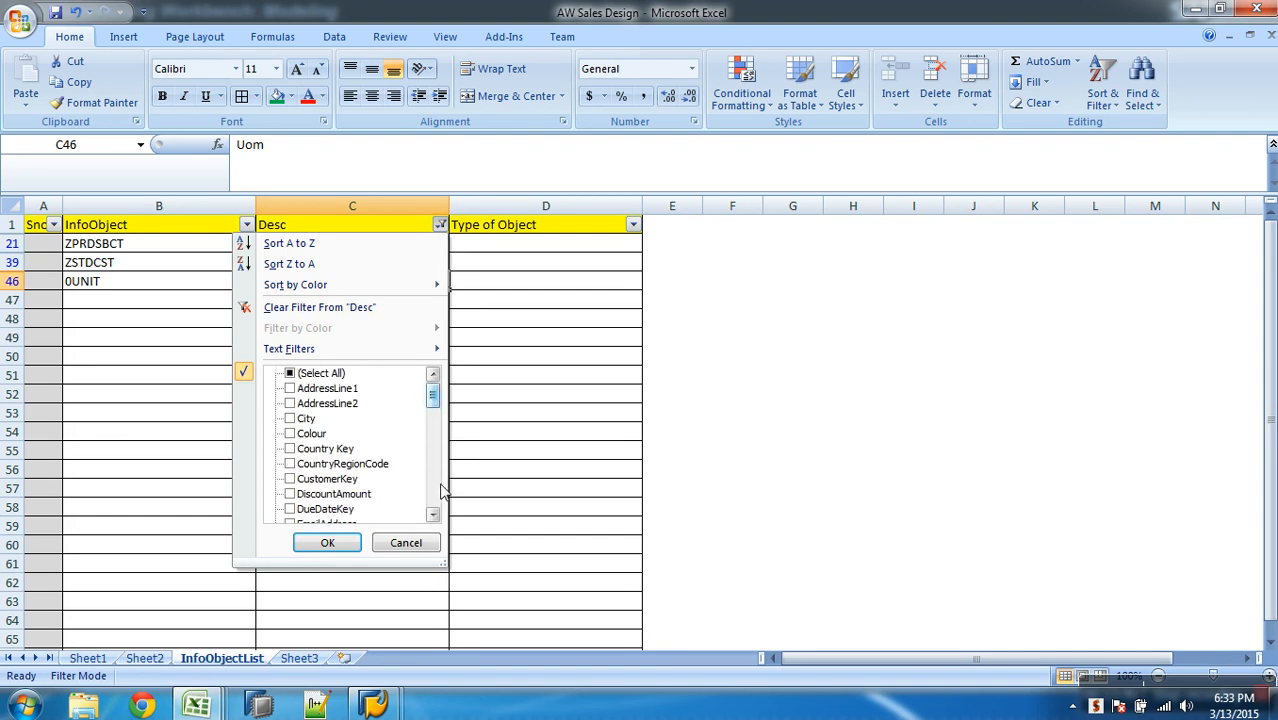
click(432, 516)
click(432, 516)
click(432, 516)
click(432, 516)
click(432, 516)
click(432, 516)
click(432, 516)
click(432, 516)
click(432, 516)
click(432, 516)
click(432, 516)
click(432, 516)
click(432, 516)
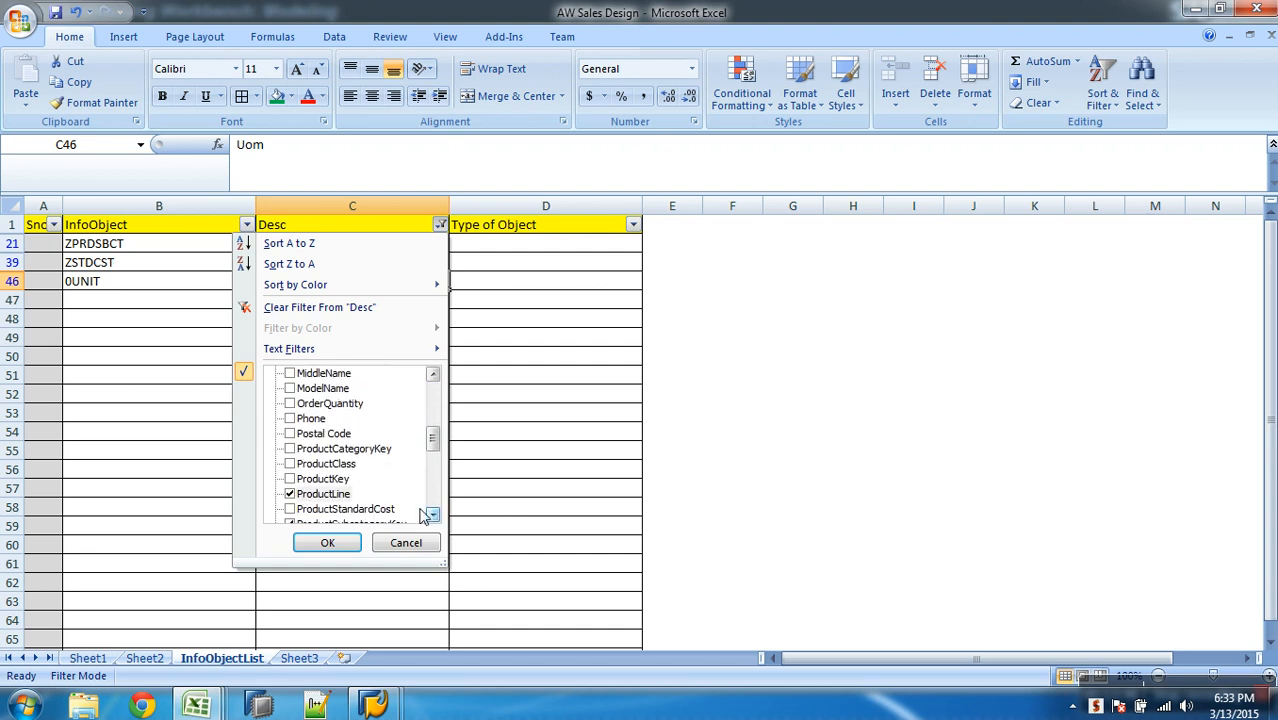
click(291, 465)
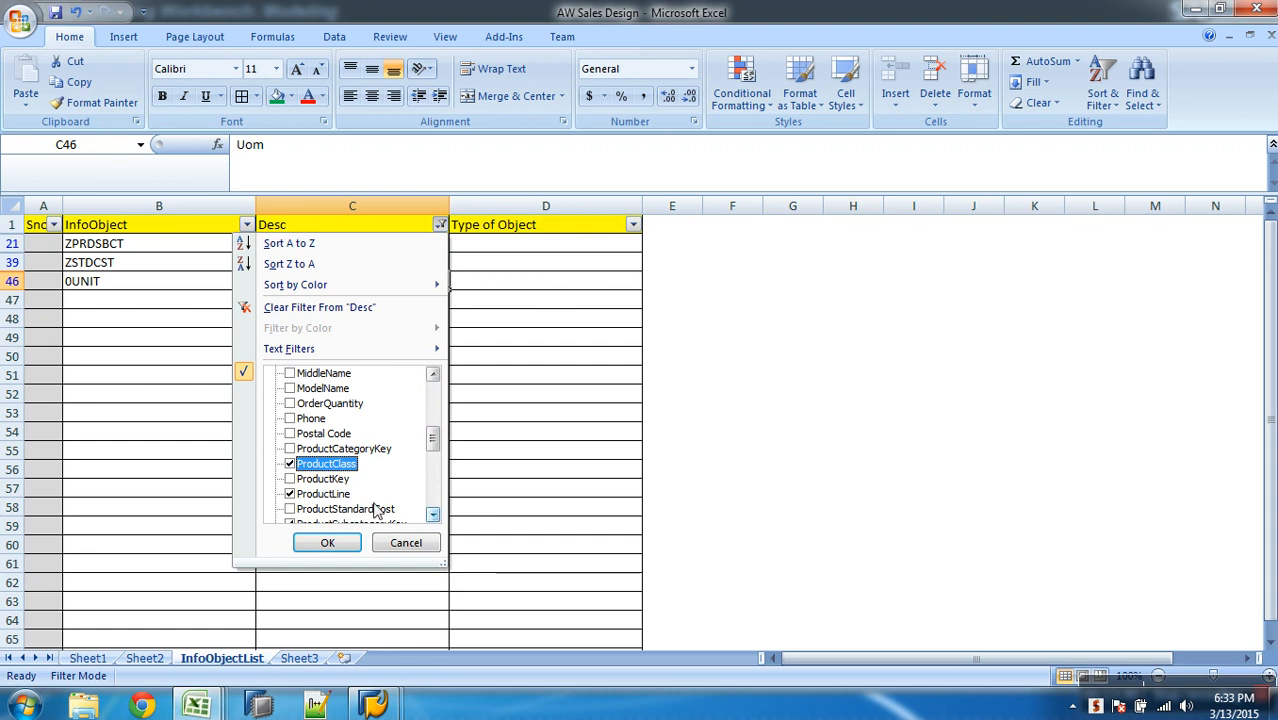
Include Style in the Desc column's filter selection
click(433, 515)
click(433, 515)
click(433, 515)
click(433, 515)
click(433, 515)
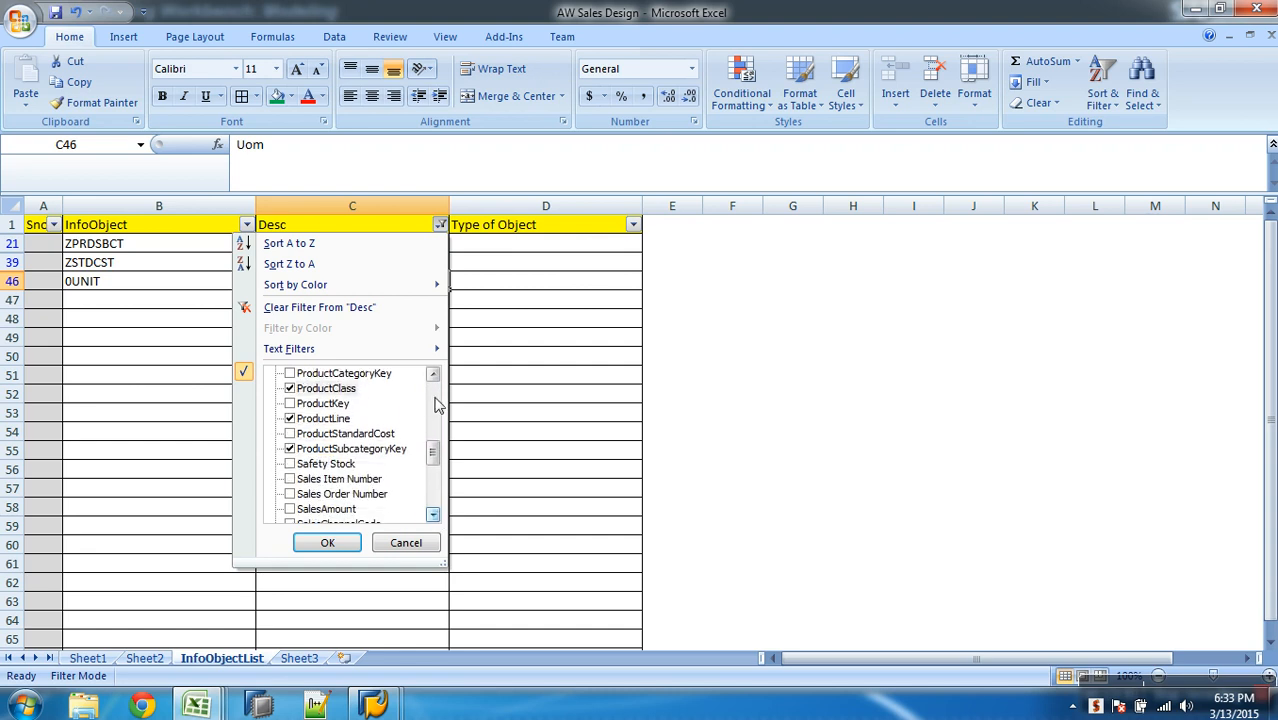
click(433, 495)
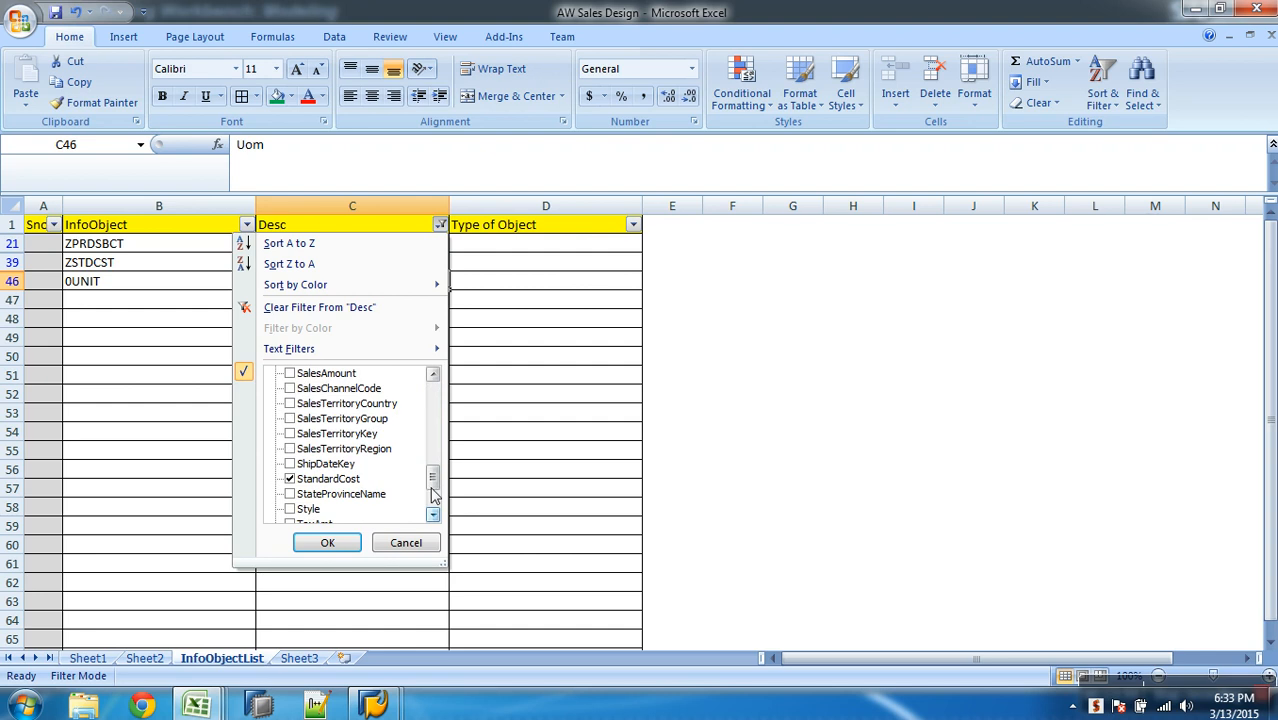
click(290, 509)
click(433, 515)
click(433, 515)
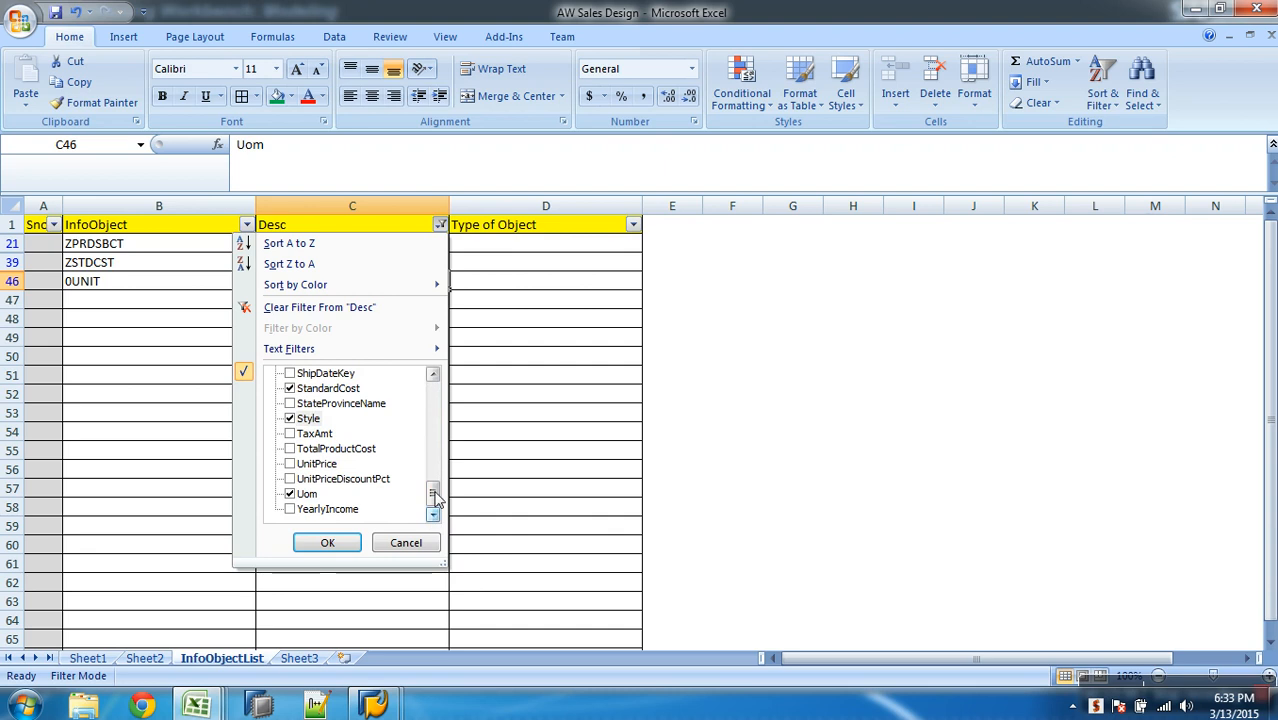
Include ModelName in the Desc column's filter selection and apply the filter
click(430, 433)
click(430, 430)
click(430, 405)
click(430, 403)
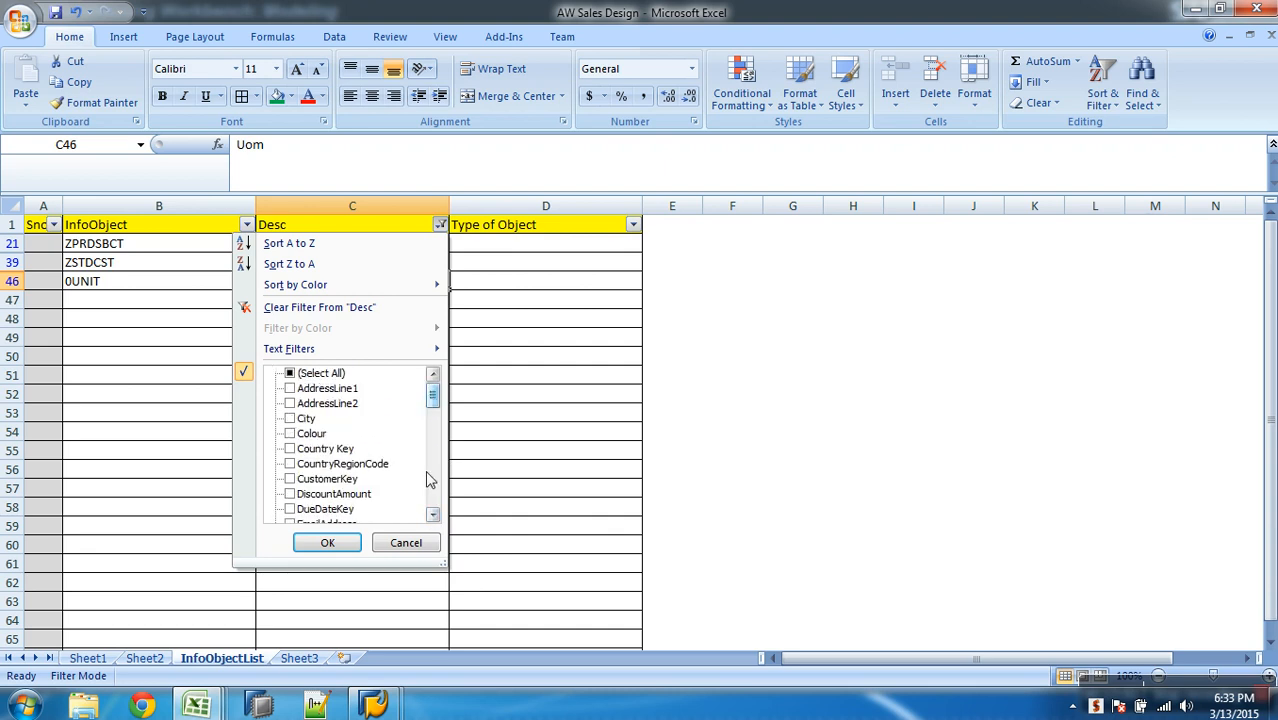
click(432, 515)
click(432, 515)
click(432, 515)
click(432, 515)
click(290, 494)
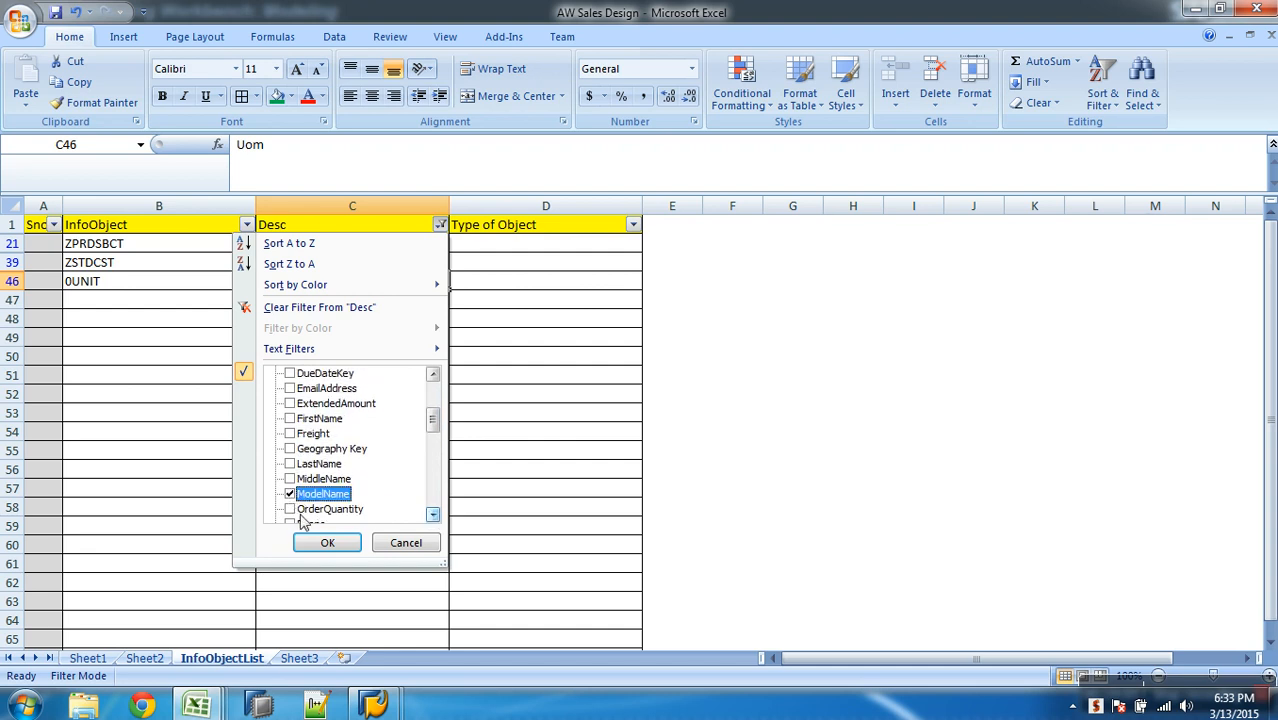
click(327, 543)
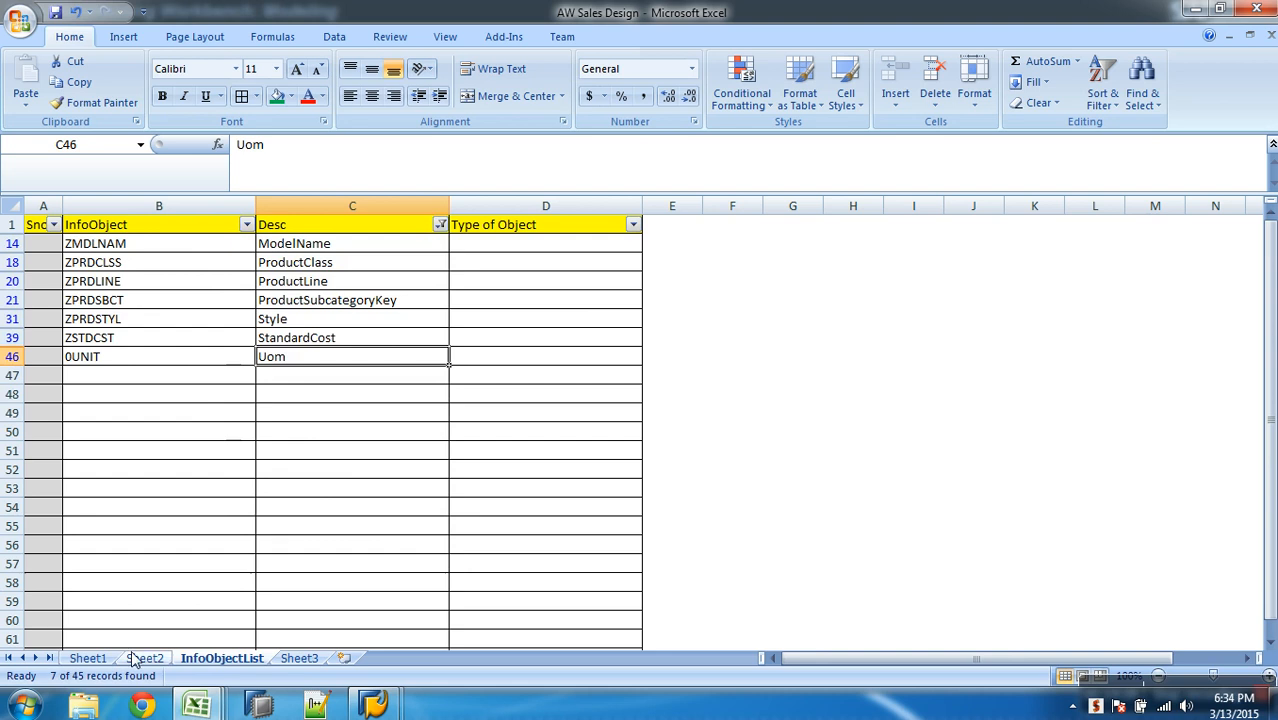
Check the ModelName, EnglishDescription and EnglishProductName product entries in the design on Sheet1
click(118, 650)
click(415, 530)
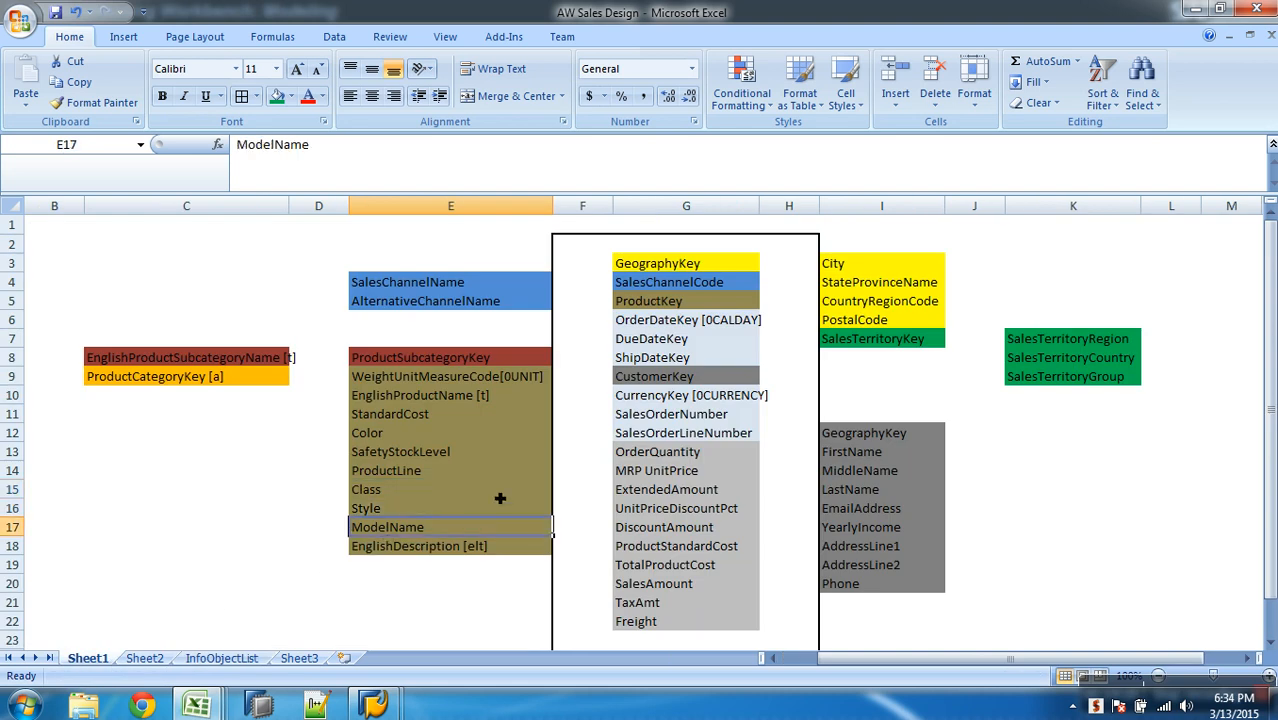
click(478, 548)
click(474, 398)
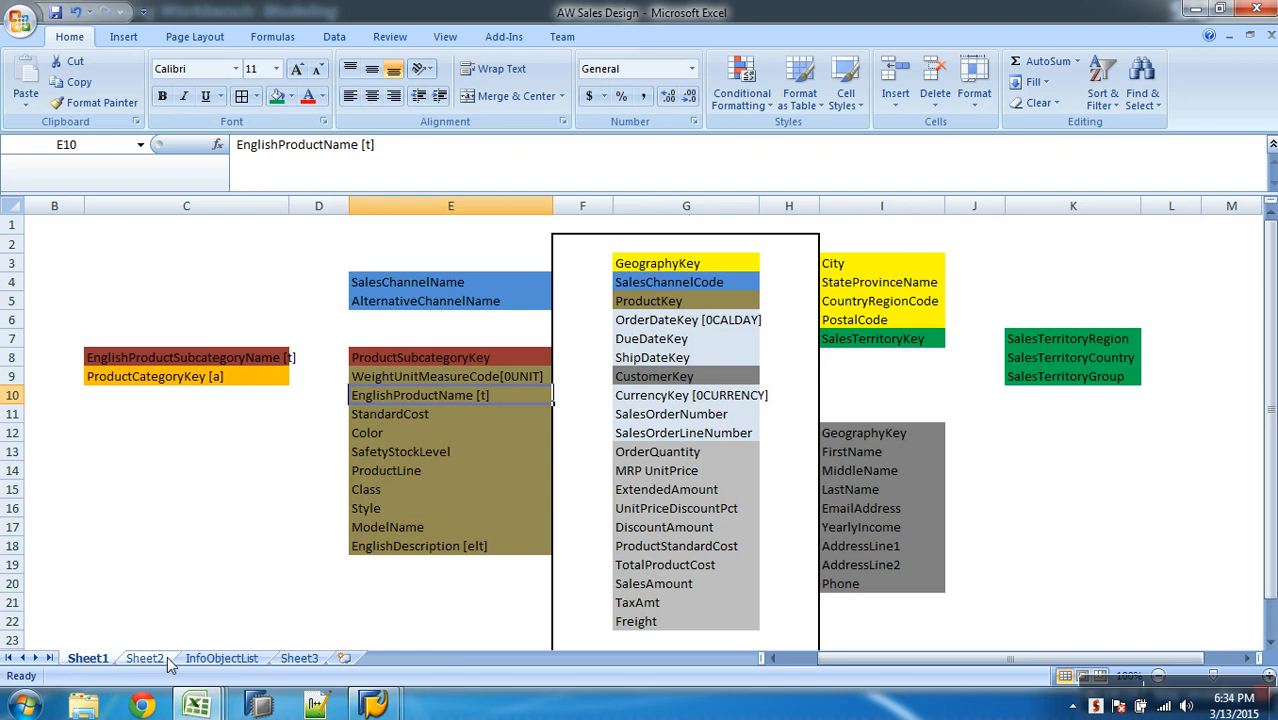
Select the filtered InfoObject names from ZMDLNAM to 0UNIT on the InfoObjectList sheet
click(221, 658)
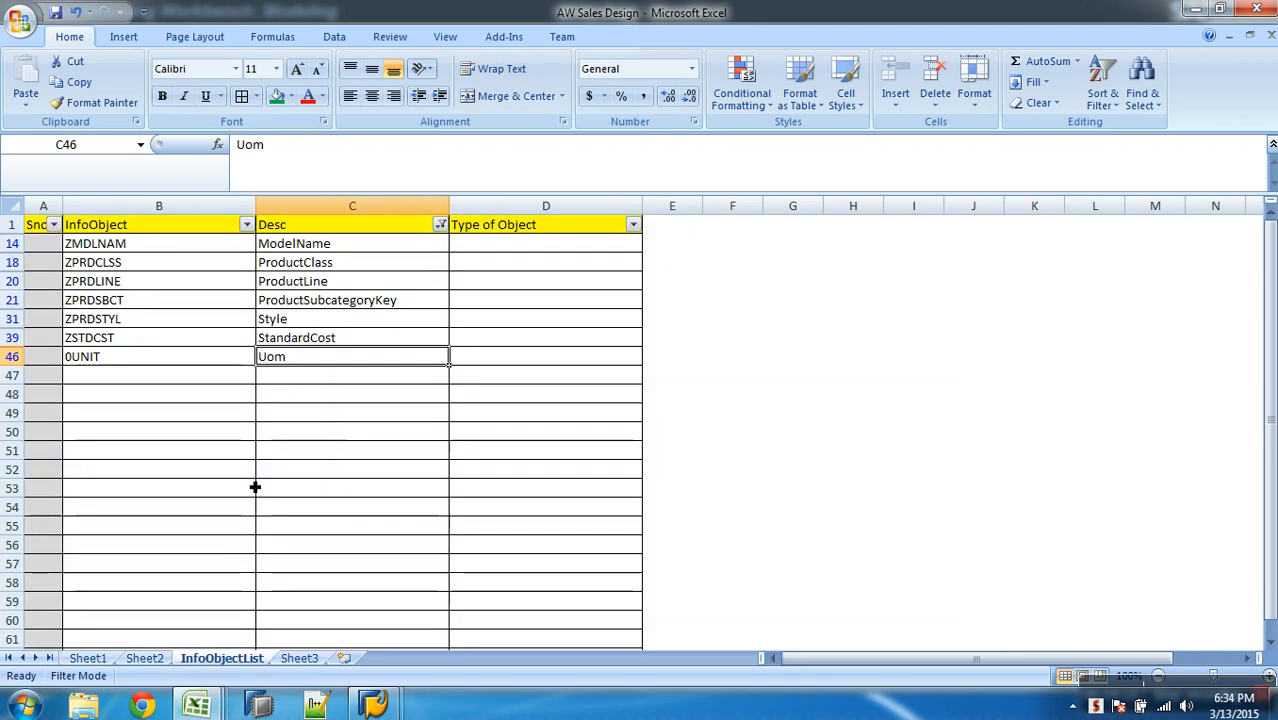
click(145, 249)
drag(145, 251, 154, 358)
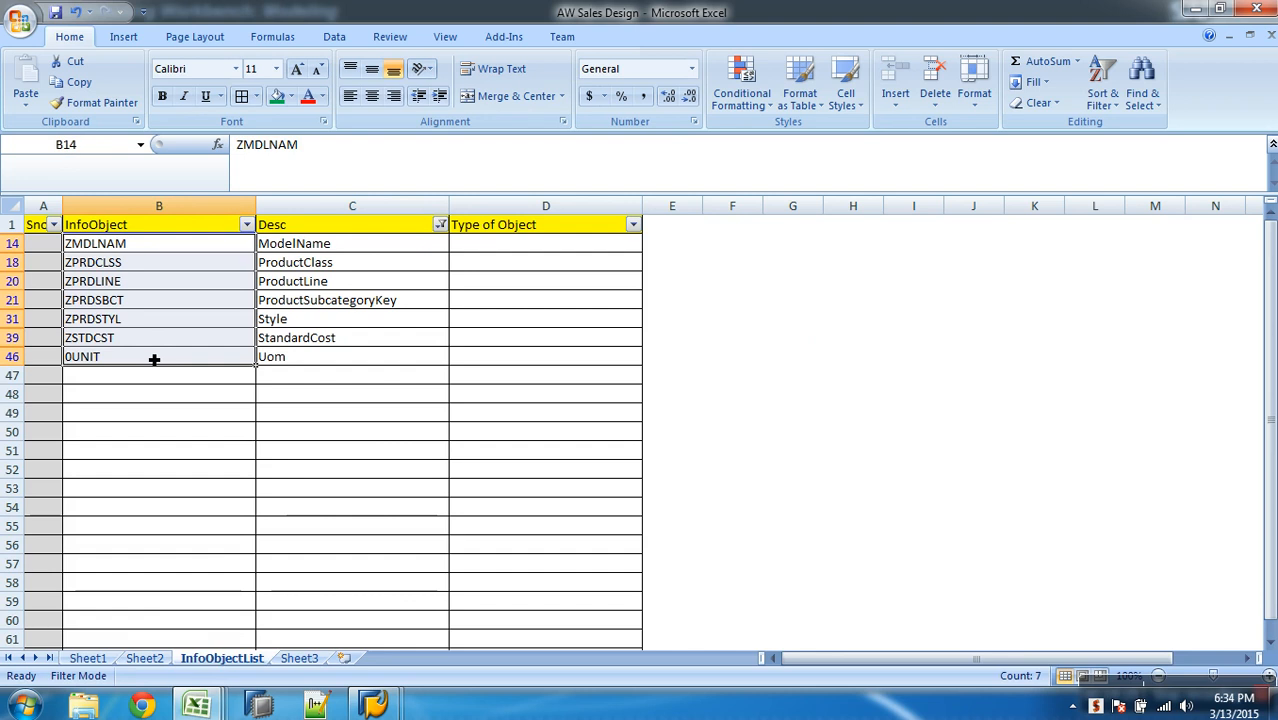
Switch to the SAP Data Warehousing Workbench and open the ProductKey InfoObject (ZPRODKEY) for changing
click(375, 705)
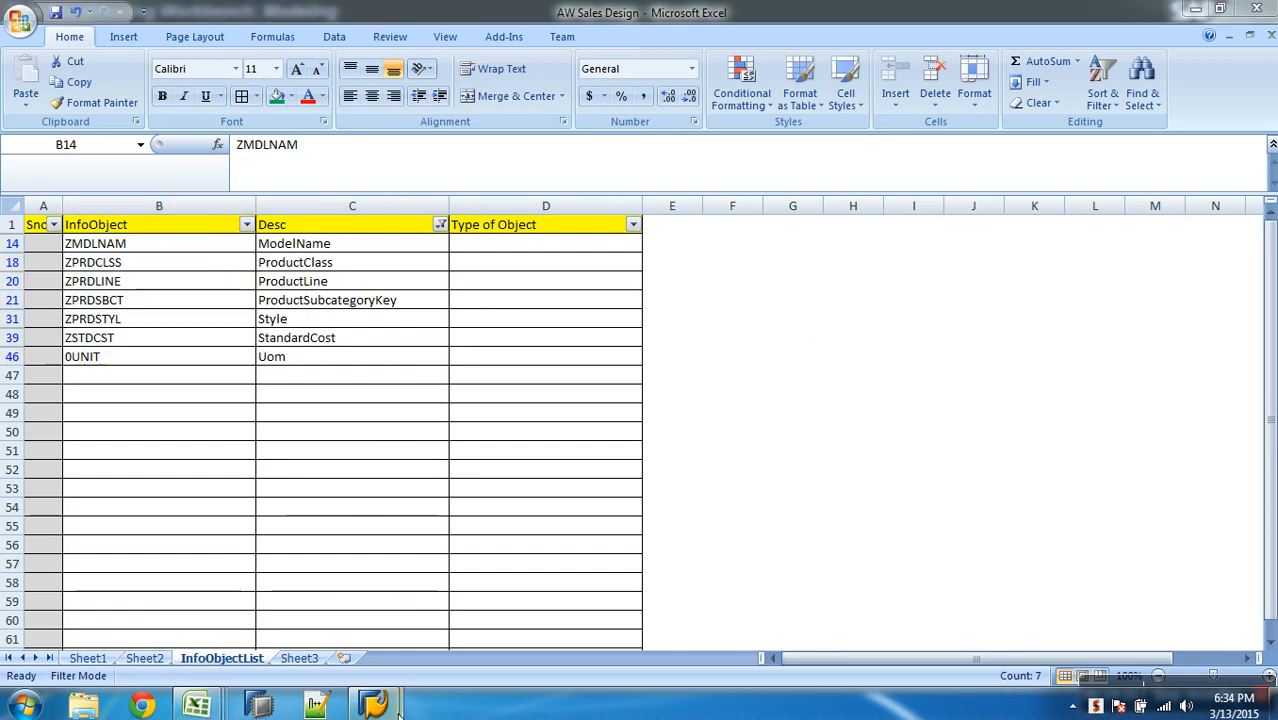
click(487, 600)
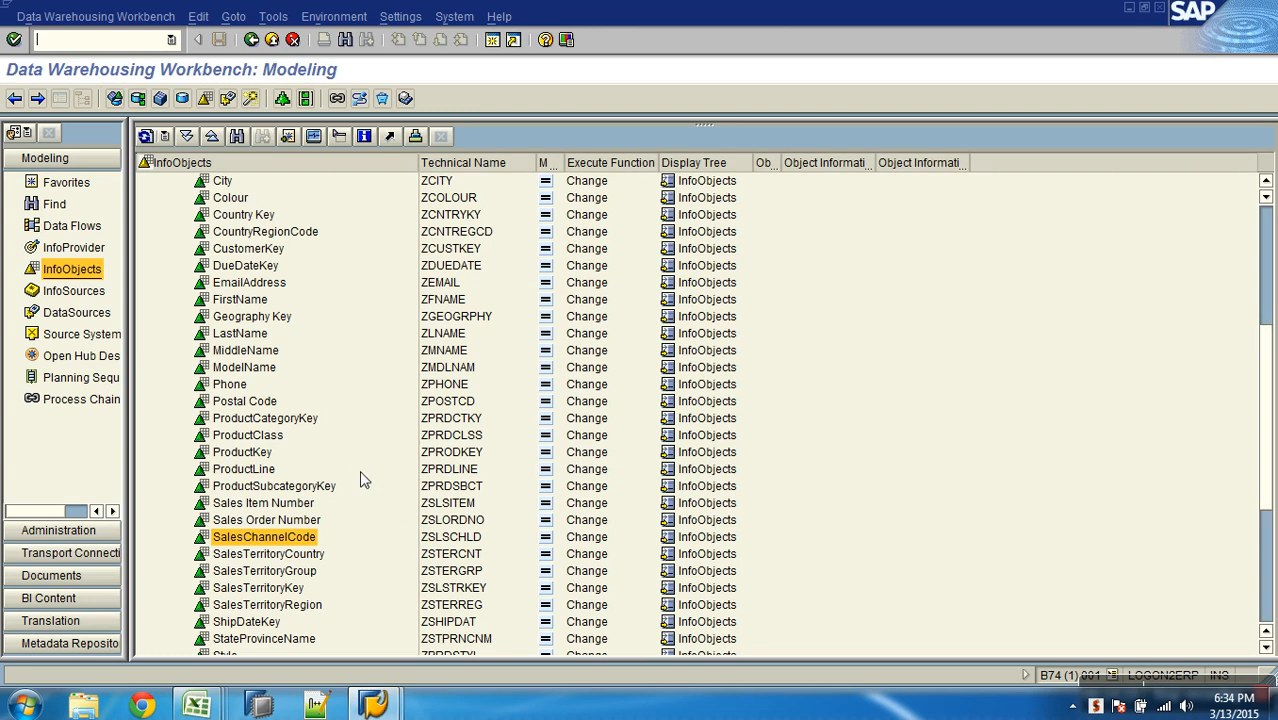
click(268, 456)
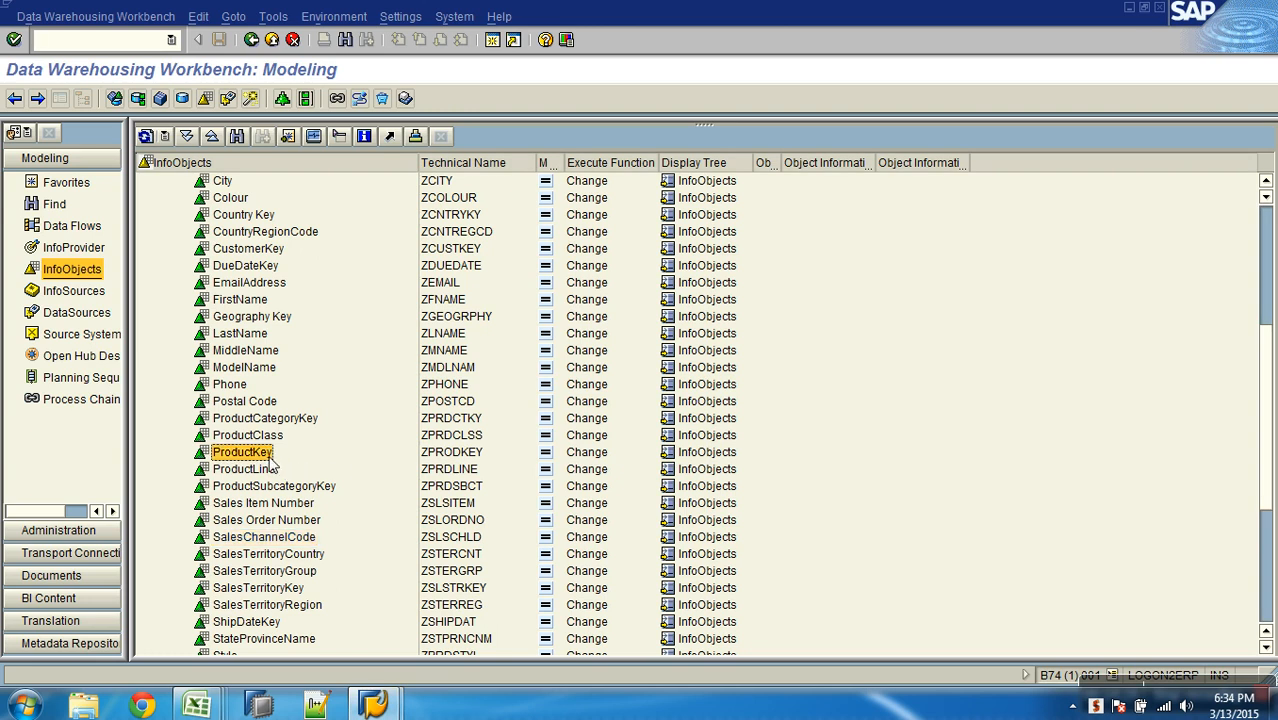
right_click(268, 458)
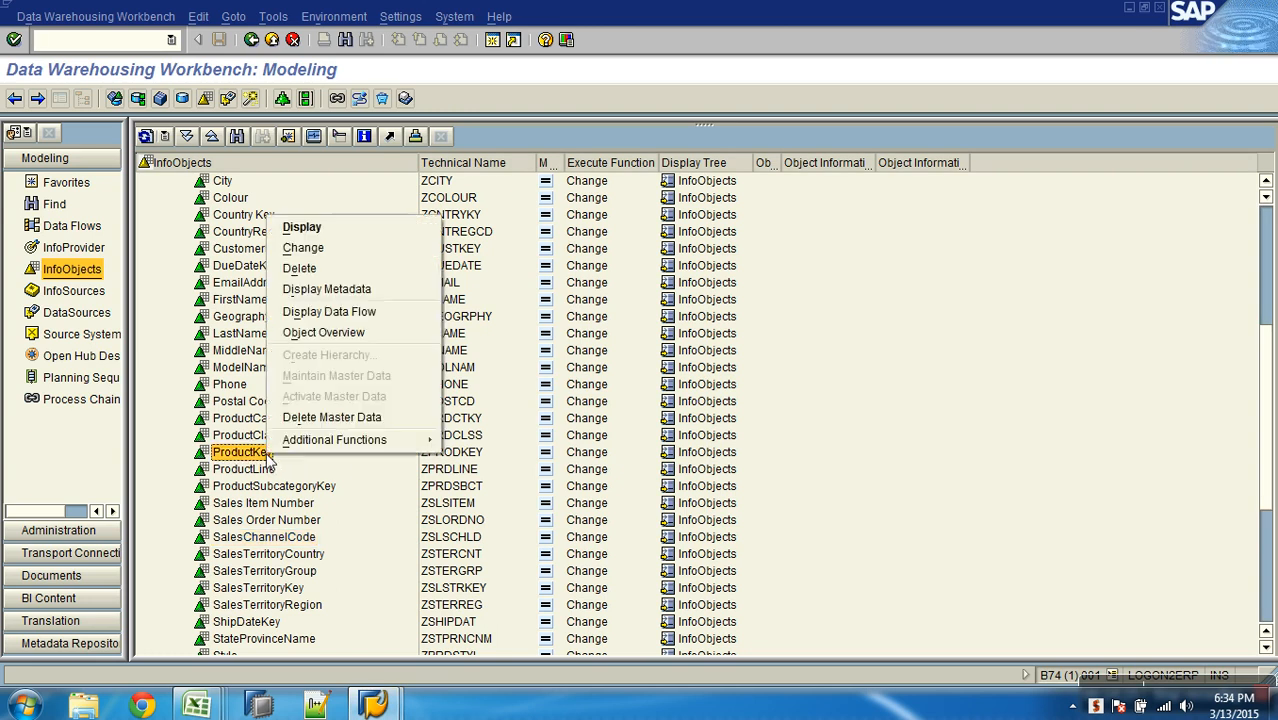
click(316, 249)
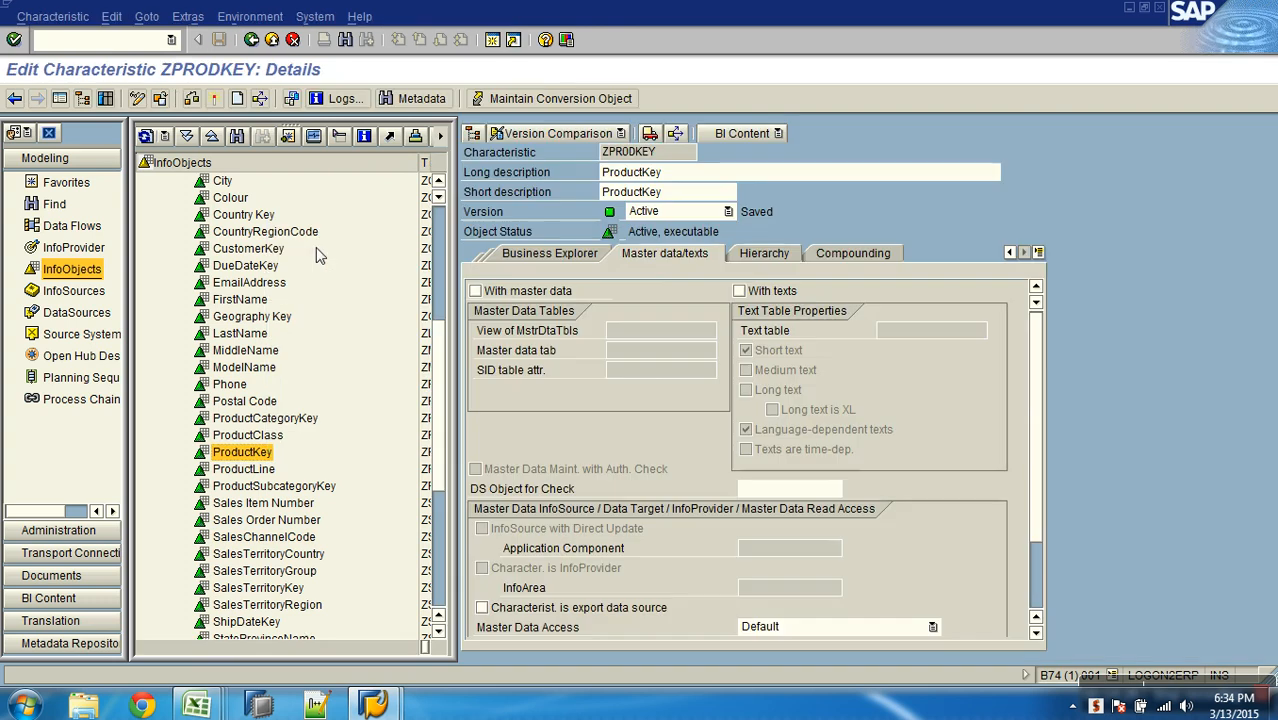
Enable master data for ZPRODKEY and place the cursor in the first empty row of its attribute list
click(536, 294)
click(536, 294)
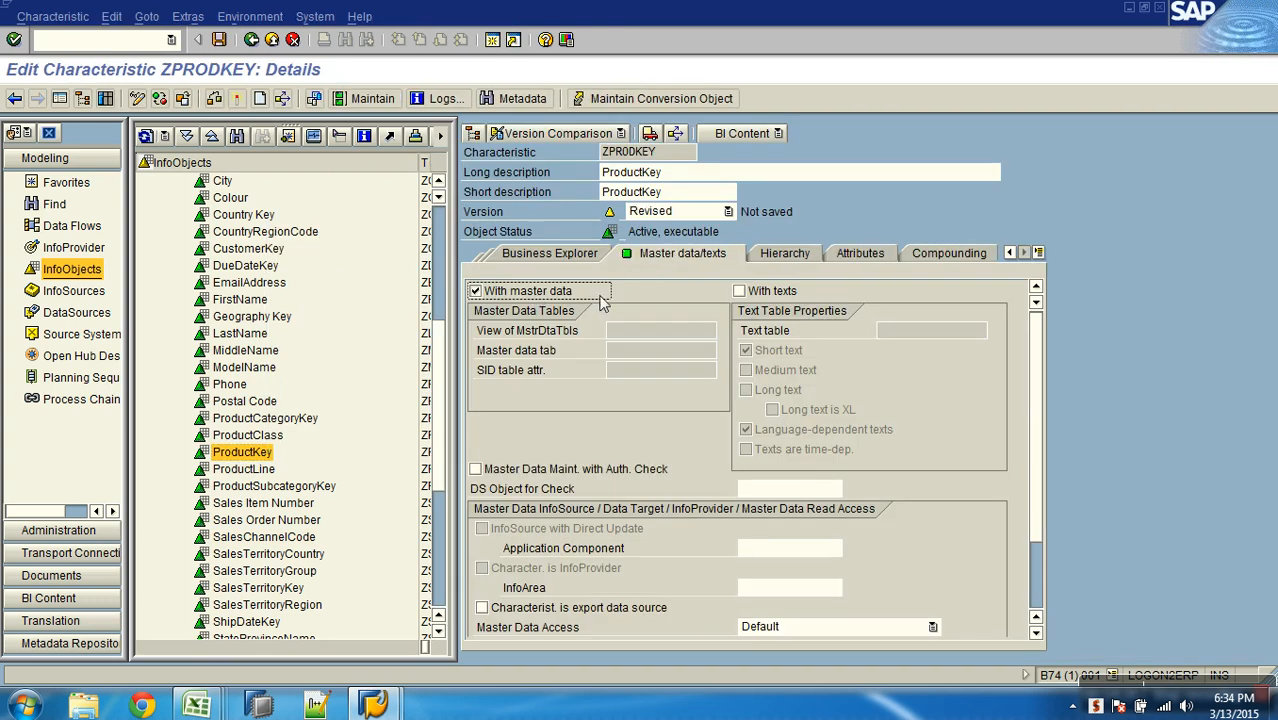
click(866, 255)
click(573, 370)
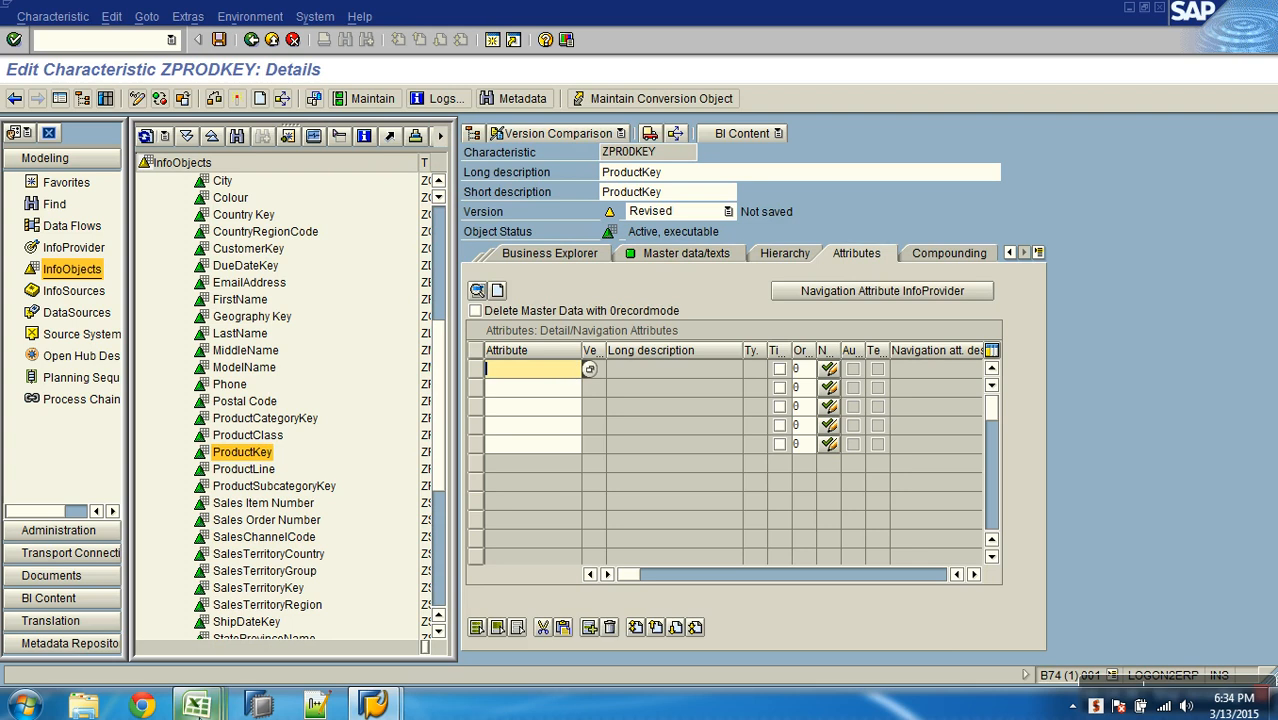
Switch back to Excel and copy the selected InfoObject names from ZMDLNAM to 0UNIT
mouse_move(305, 700)
click(210, 615)
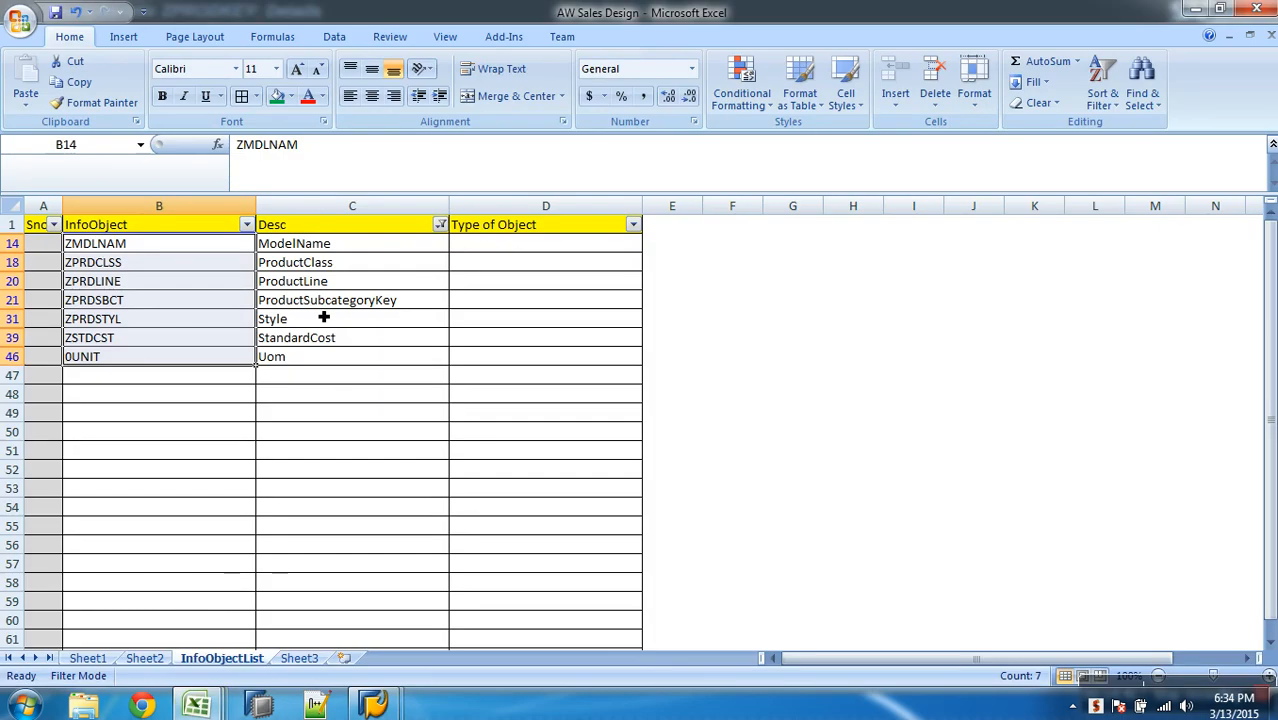
key(ctrl+c)
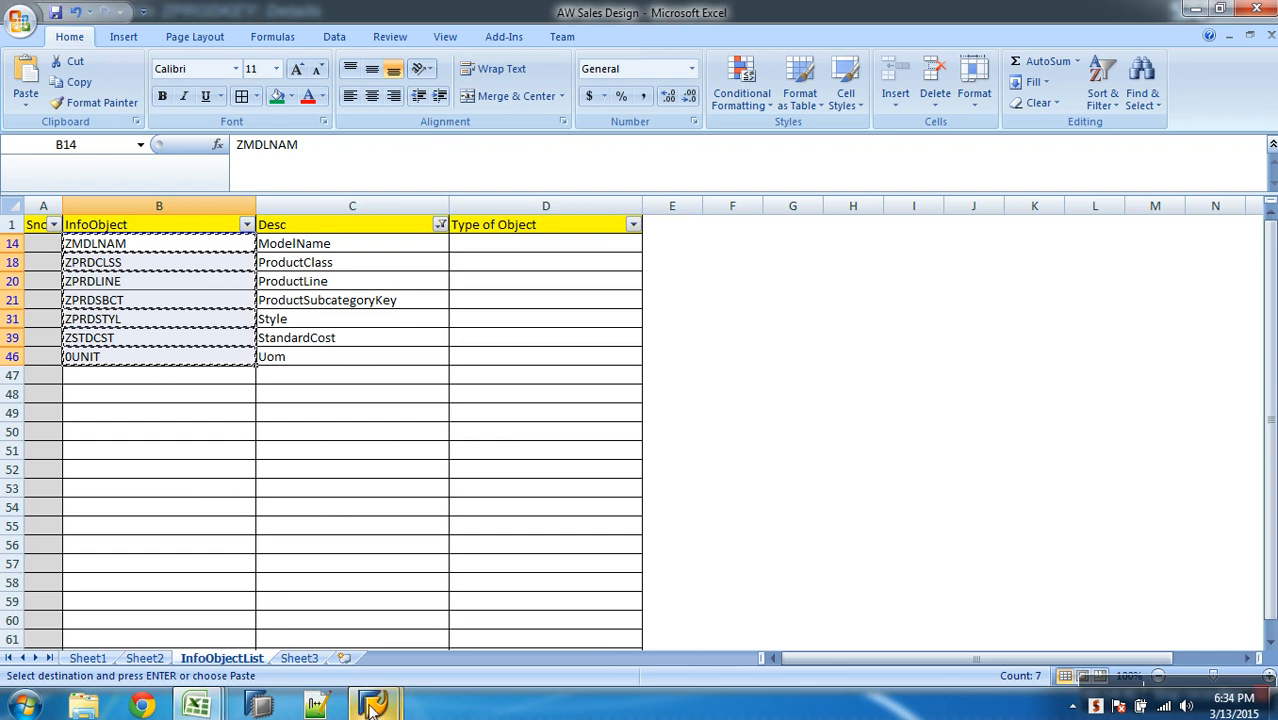
Switch to the SAP Data Warehousing Workbench and paste the copied InfoObject names into the attribute list of ZPRODKEY
mouse_move(372, 692)
click(478, 615)
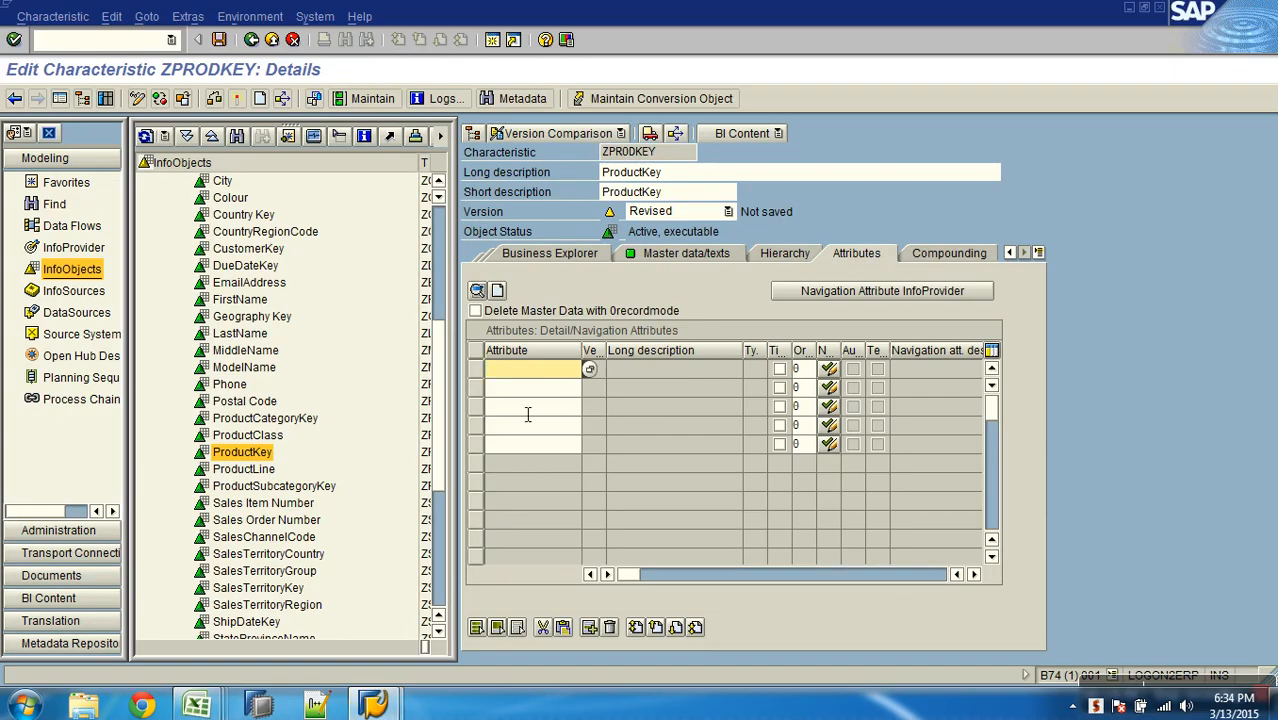
key(ctrl+v)
key(Return)
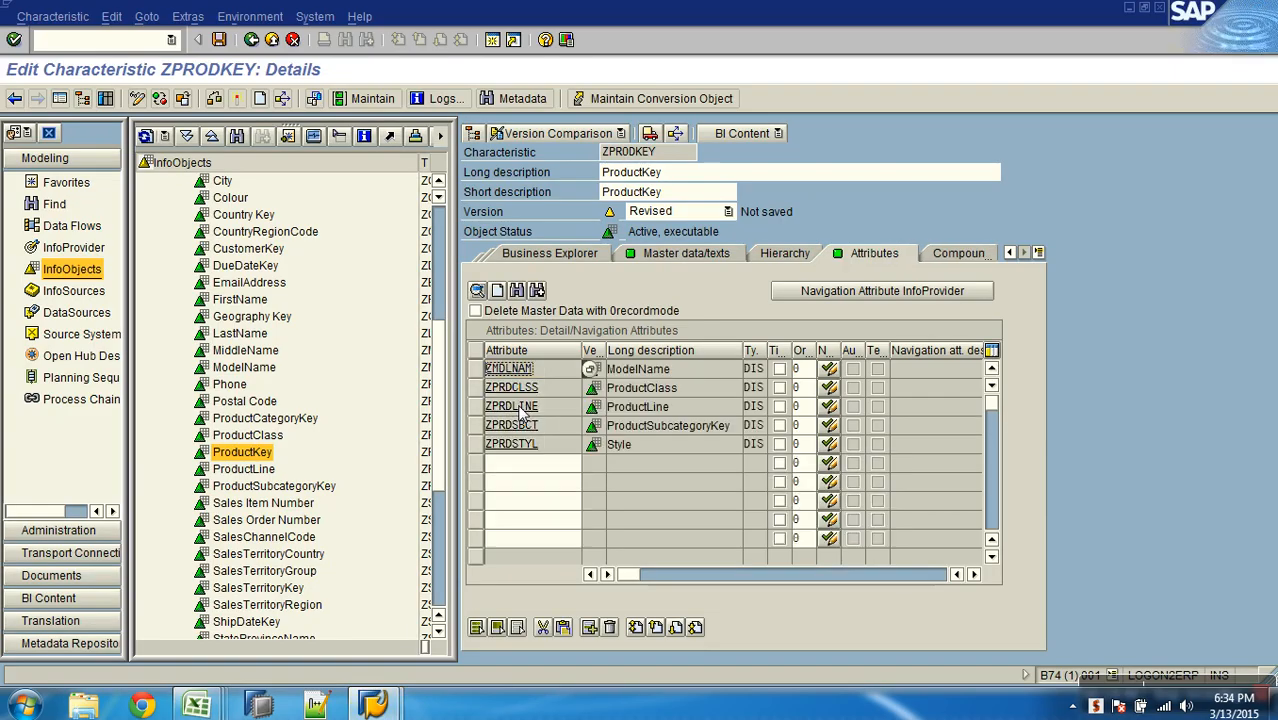
click(676, 377)
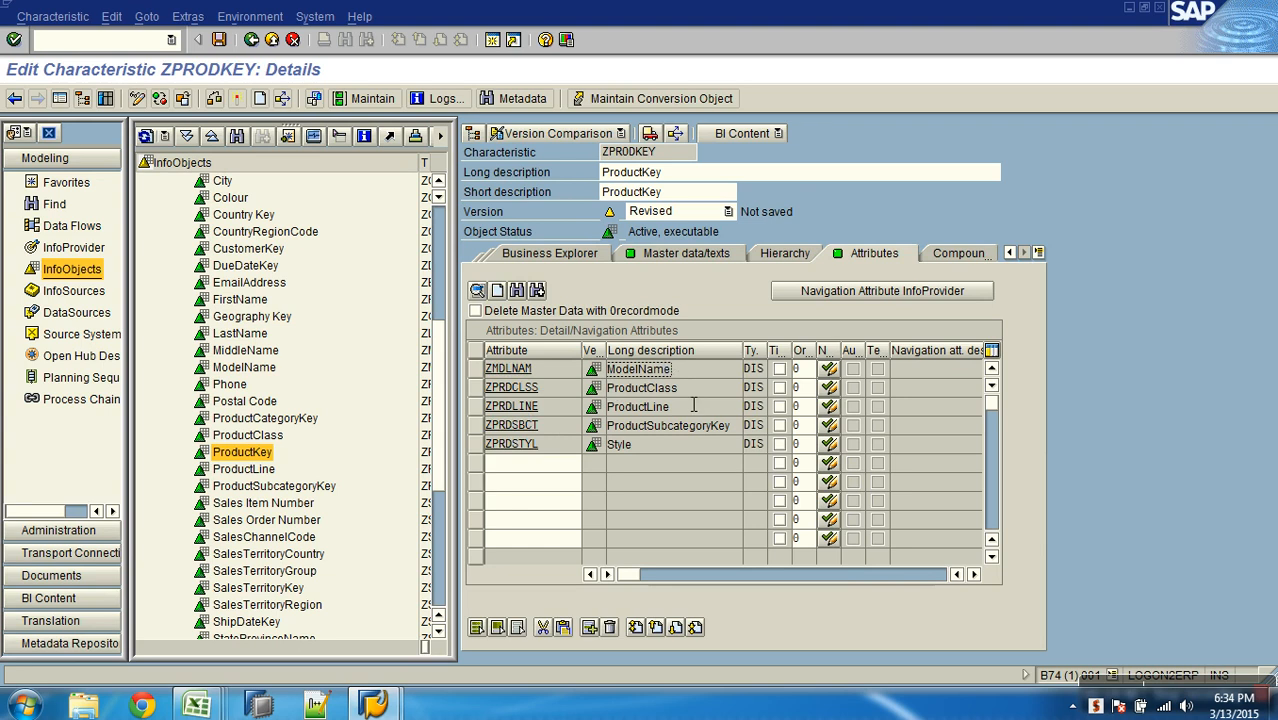
Switch to the AW Sales Design workbook in Excel and copy the InfoObject names ZSTDCST and 0UNIT
key(alt+Tab)
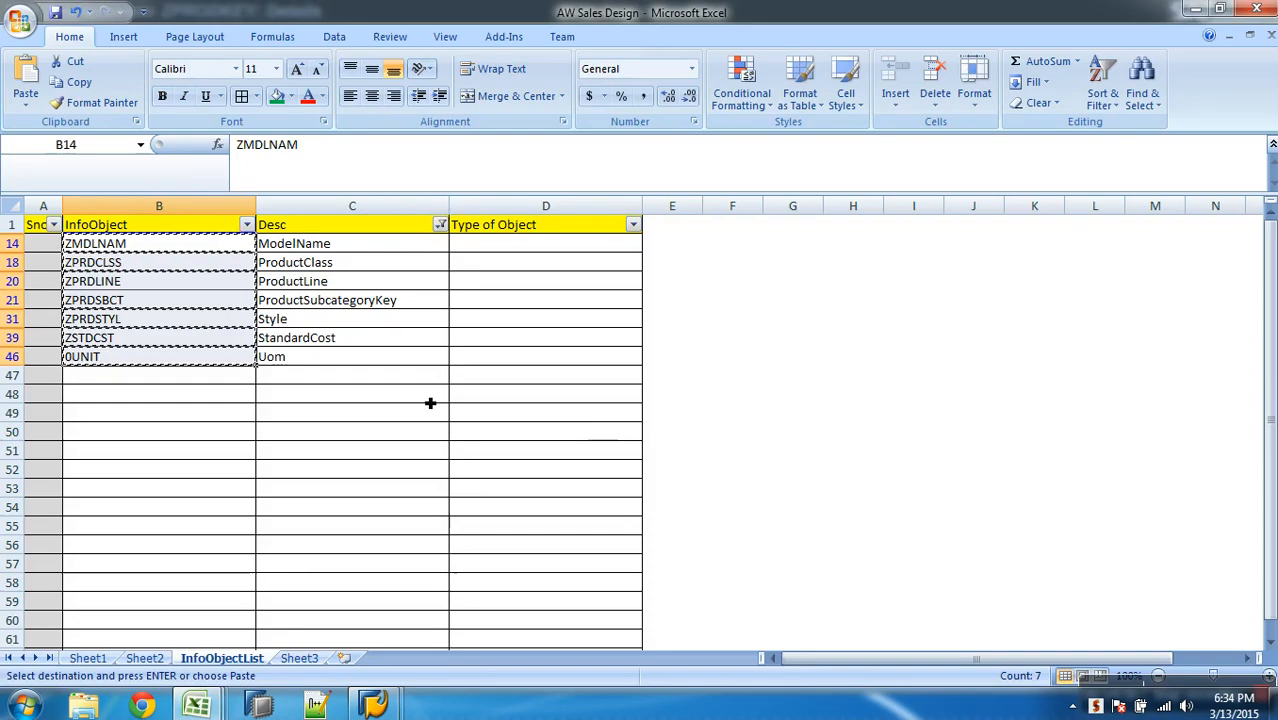
key(alt+Tab)
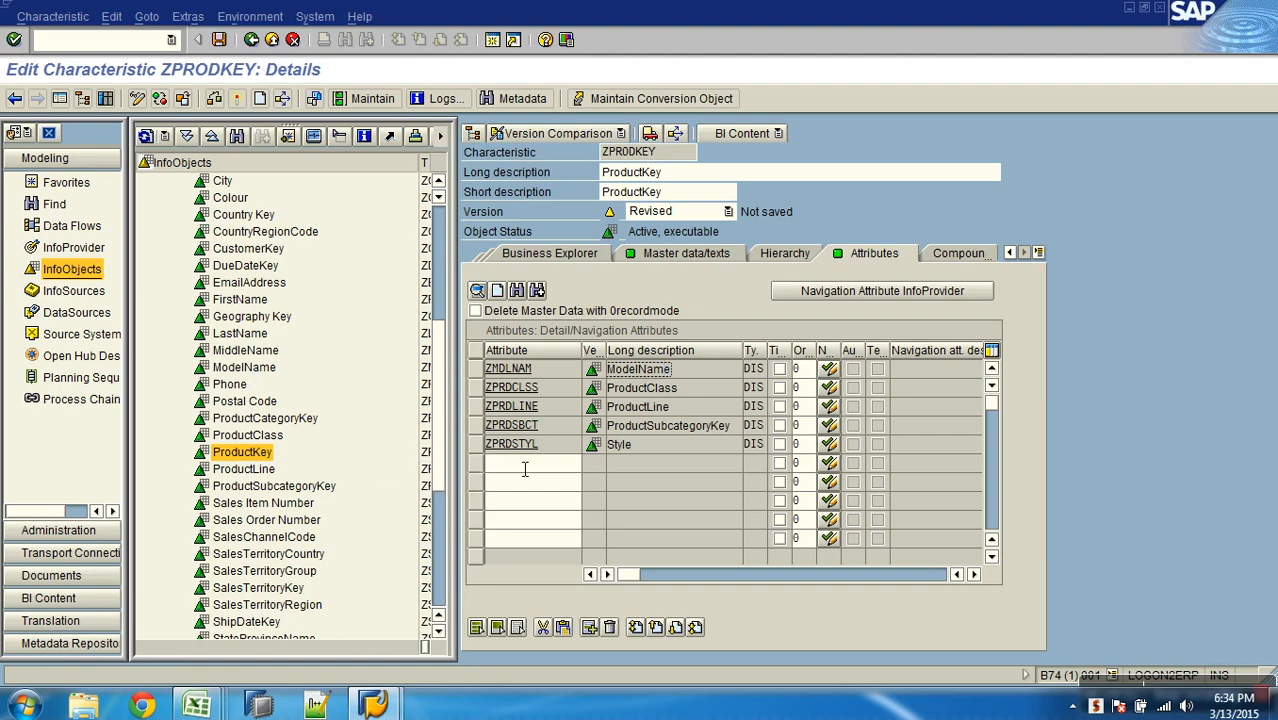
key(alt+Tab)
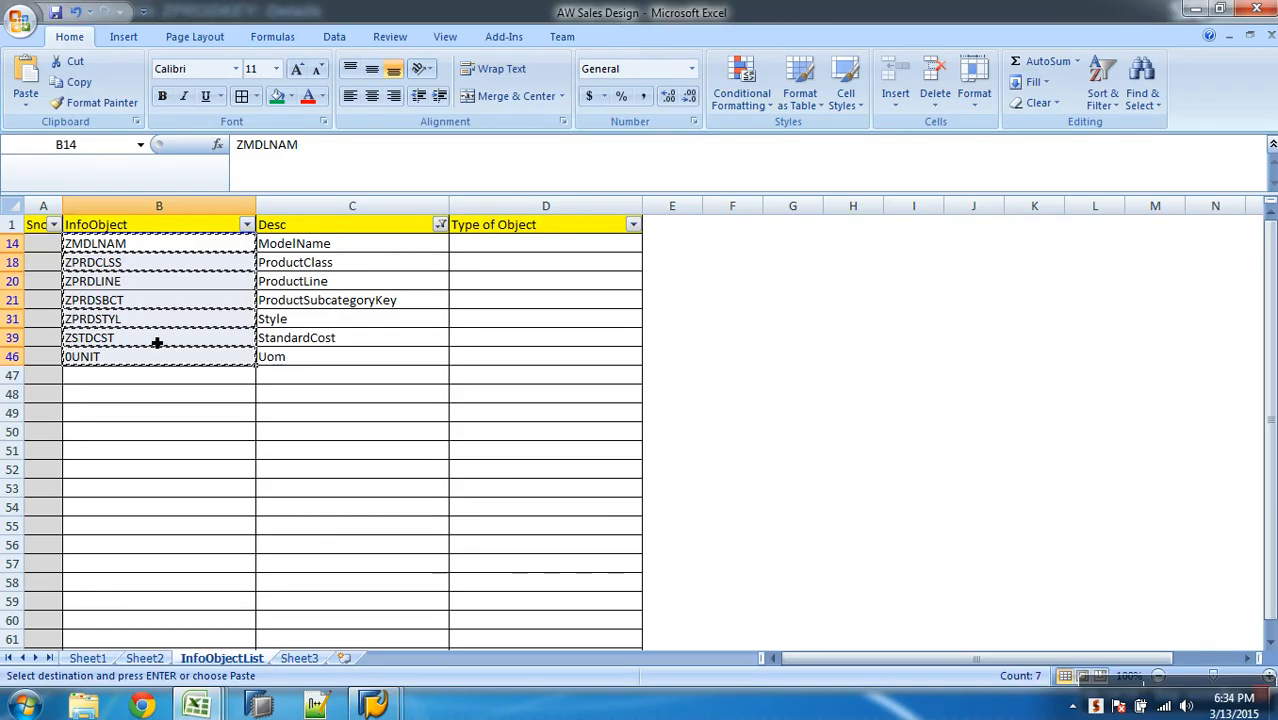
drag(157, 343, 194, 355)
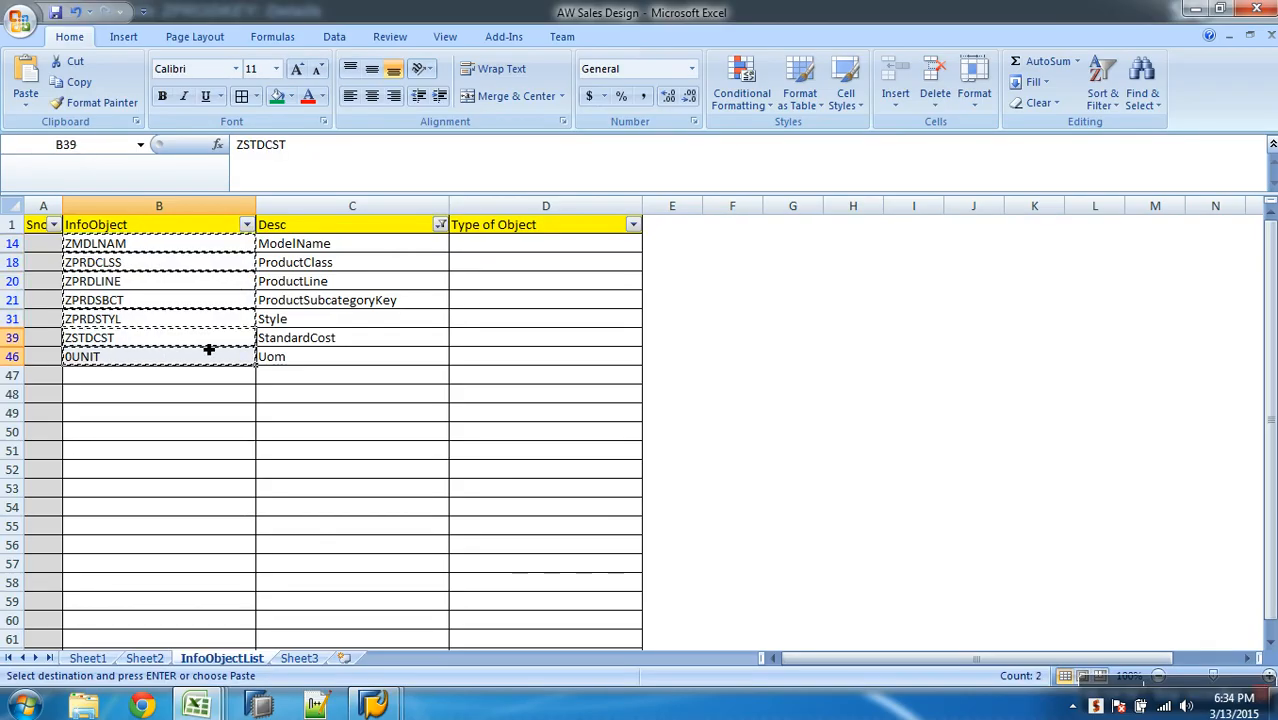
key(Escape)
key(ctrl+c)
Switch back to SAP and paste ZSTDCST and 0UNIT as attributes below ZPRDSTYL
click(373, 705)
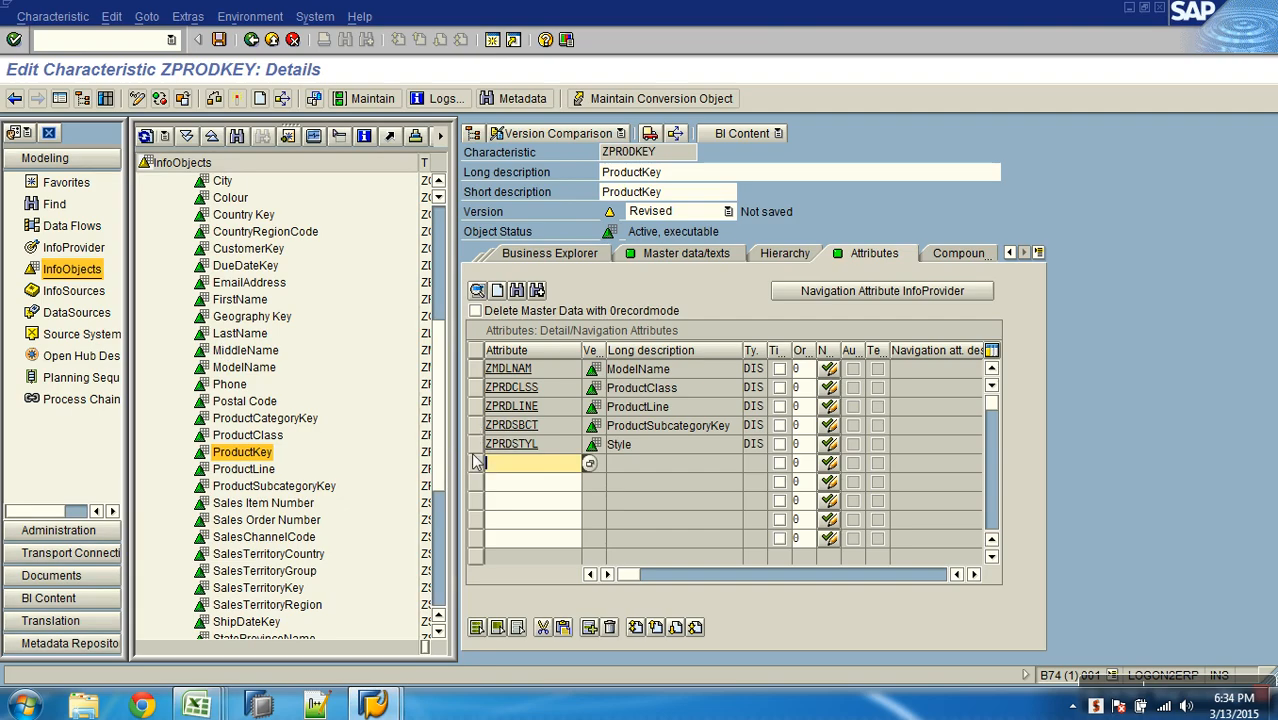
key(ctrl+v)
key(Return)
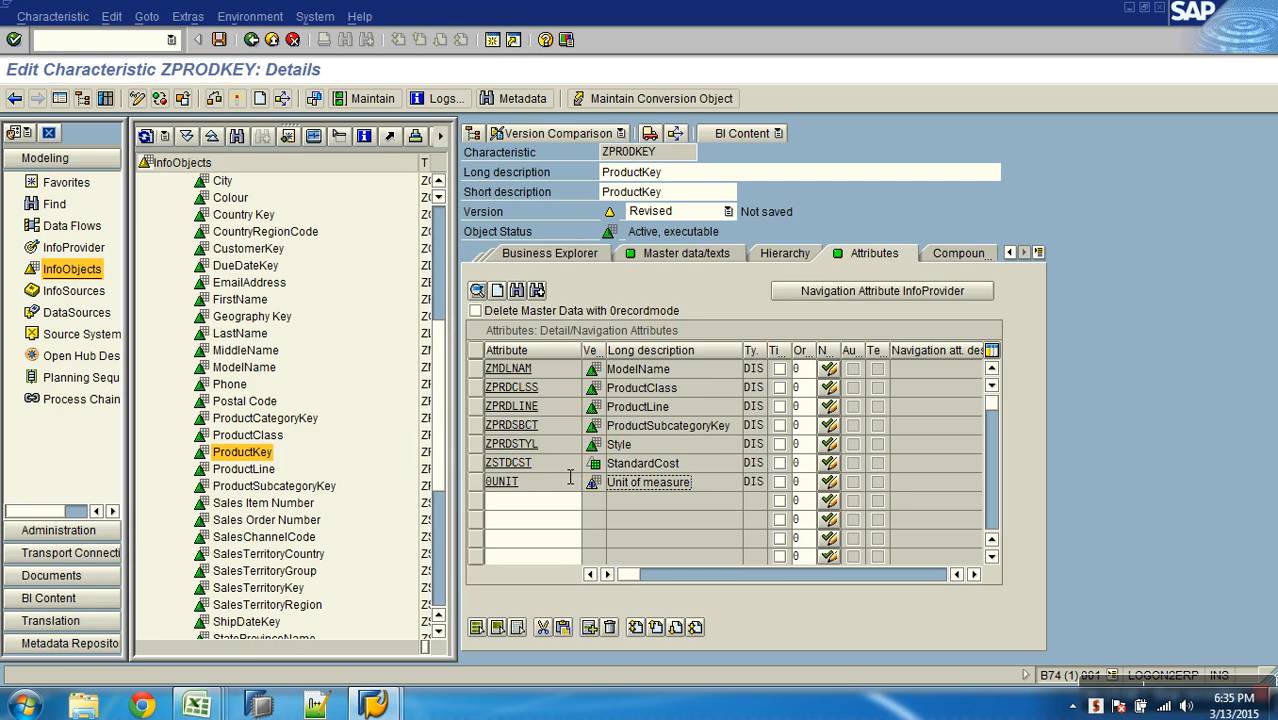
click(693, 466)
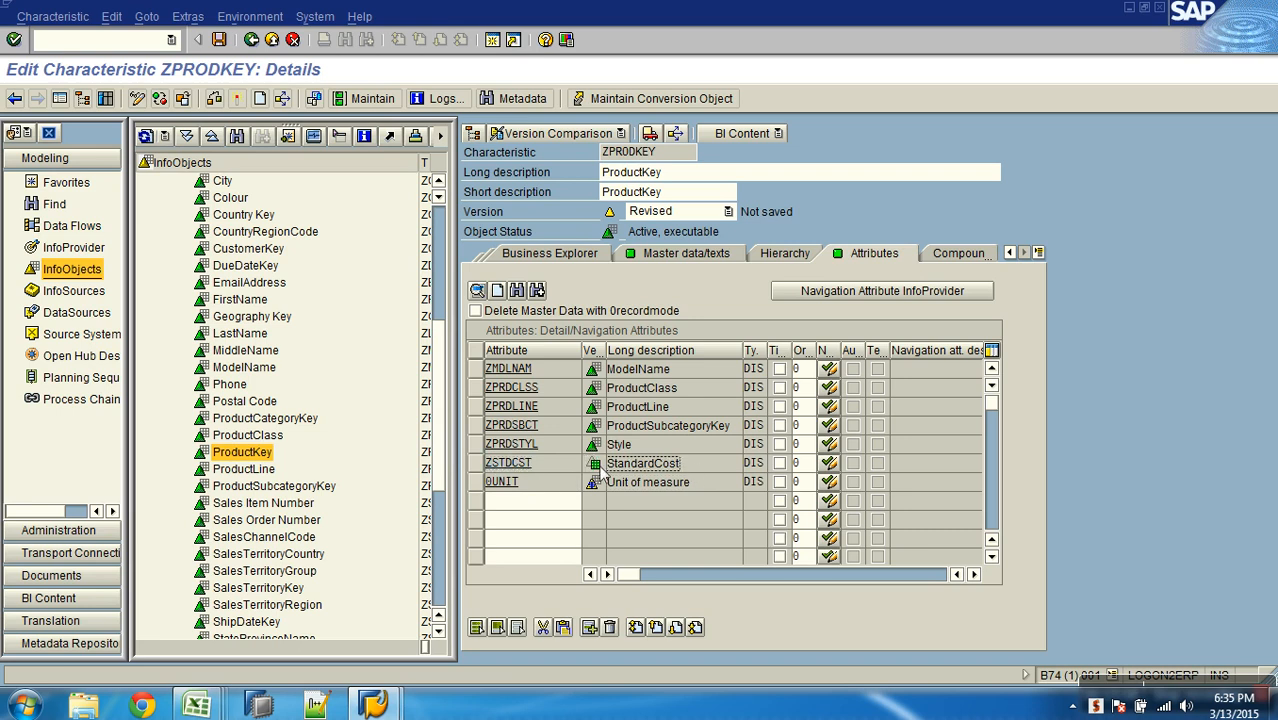
drag(553, 471, 481, 464)
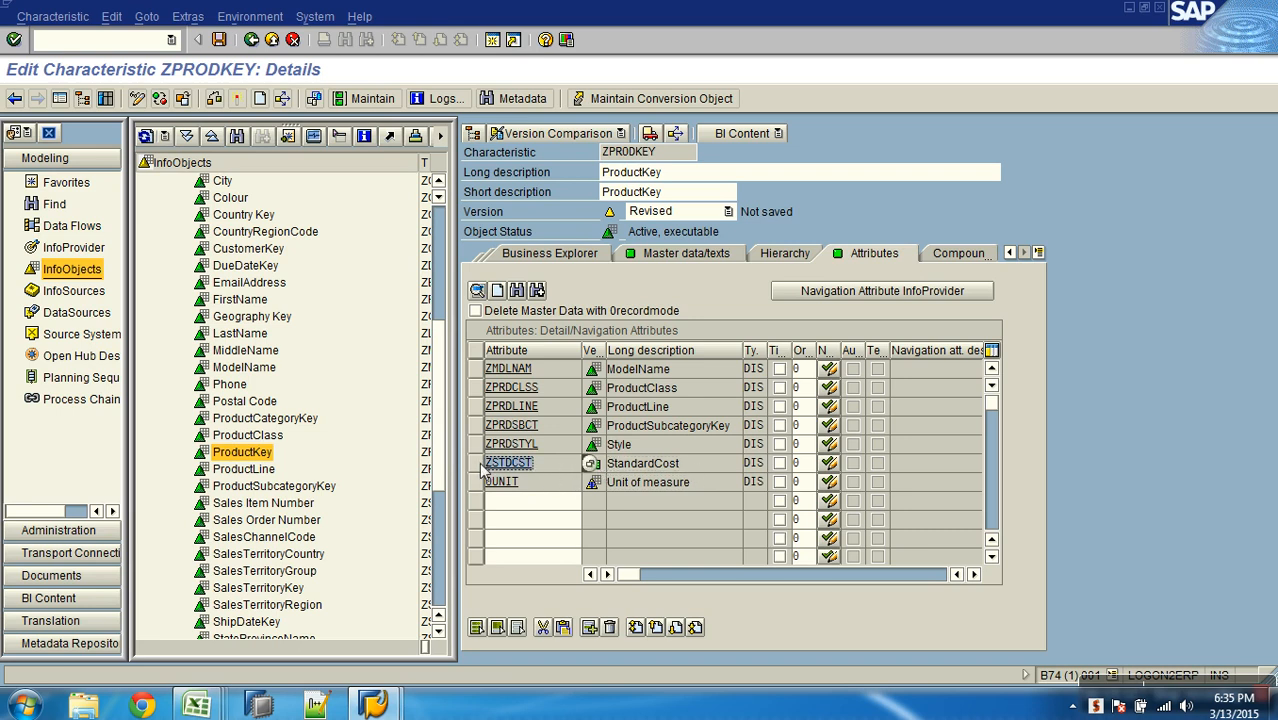
click(533, 489)
click(622, 488)
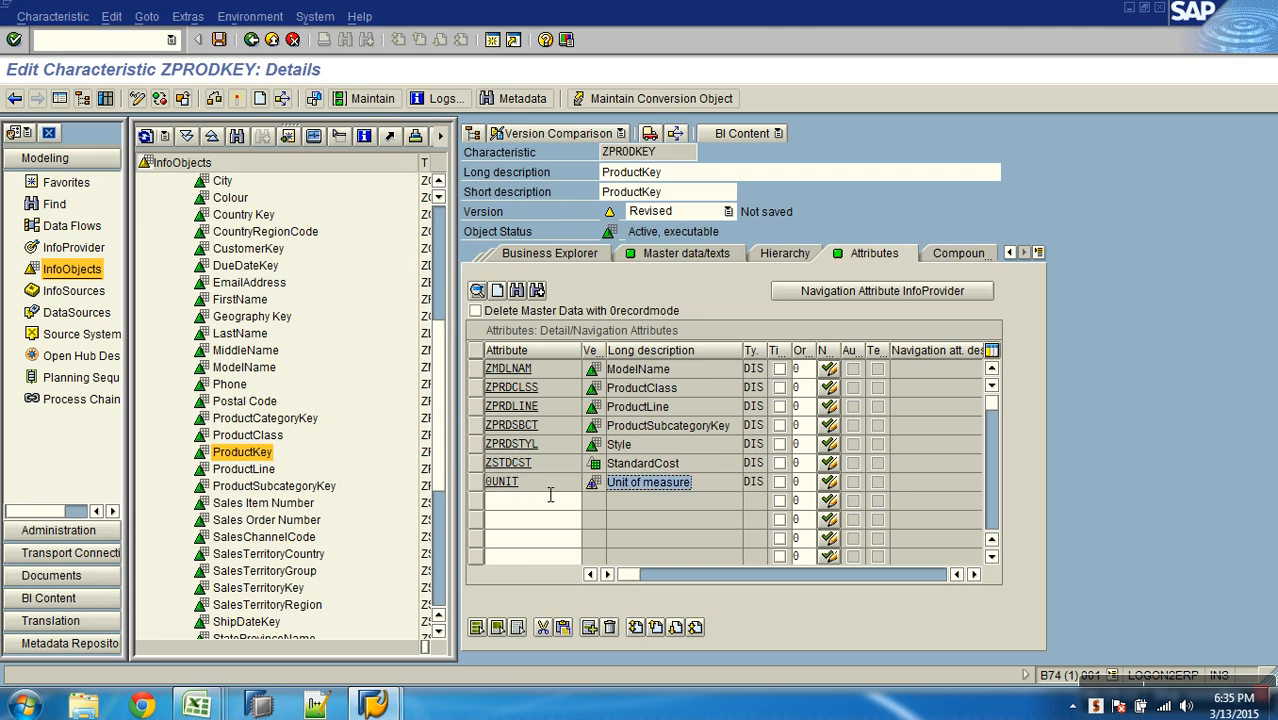
Open the ZSTDCST key figure from the attribute list, check its additional properties, and close its details
click(521, 464)
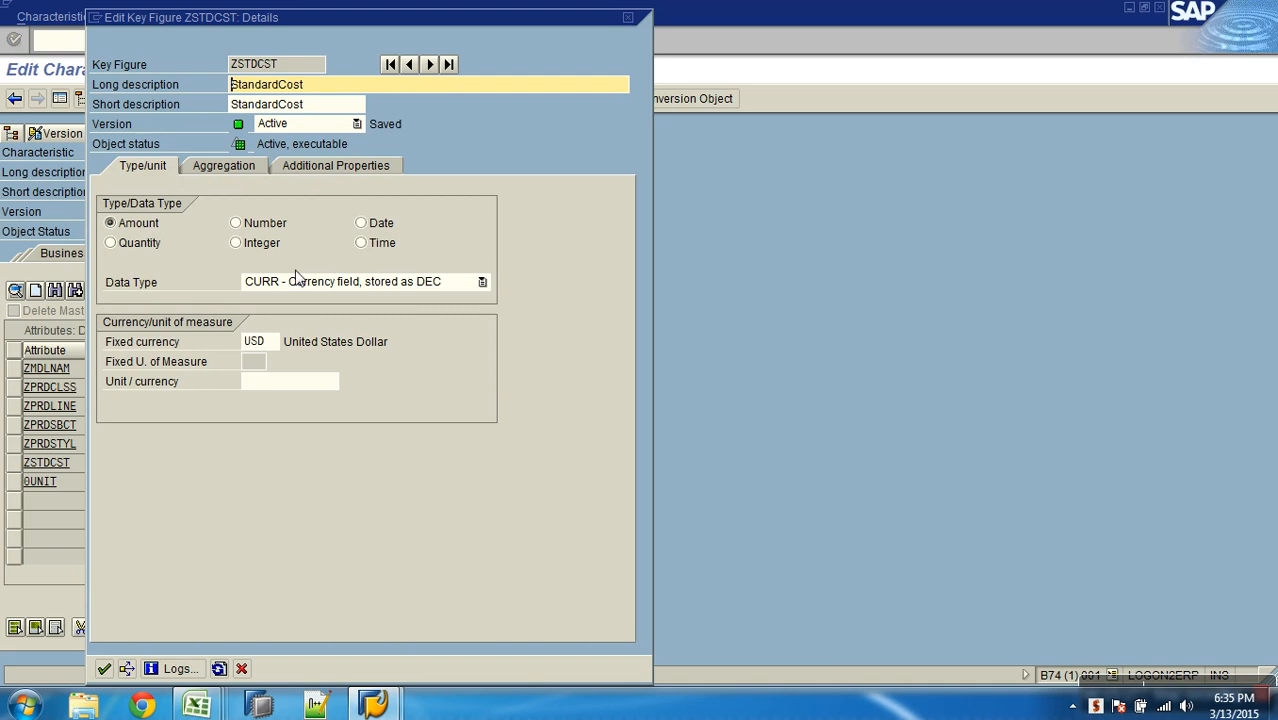
click(296, 168)
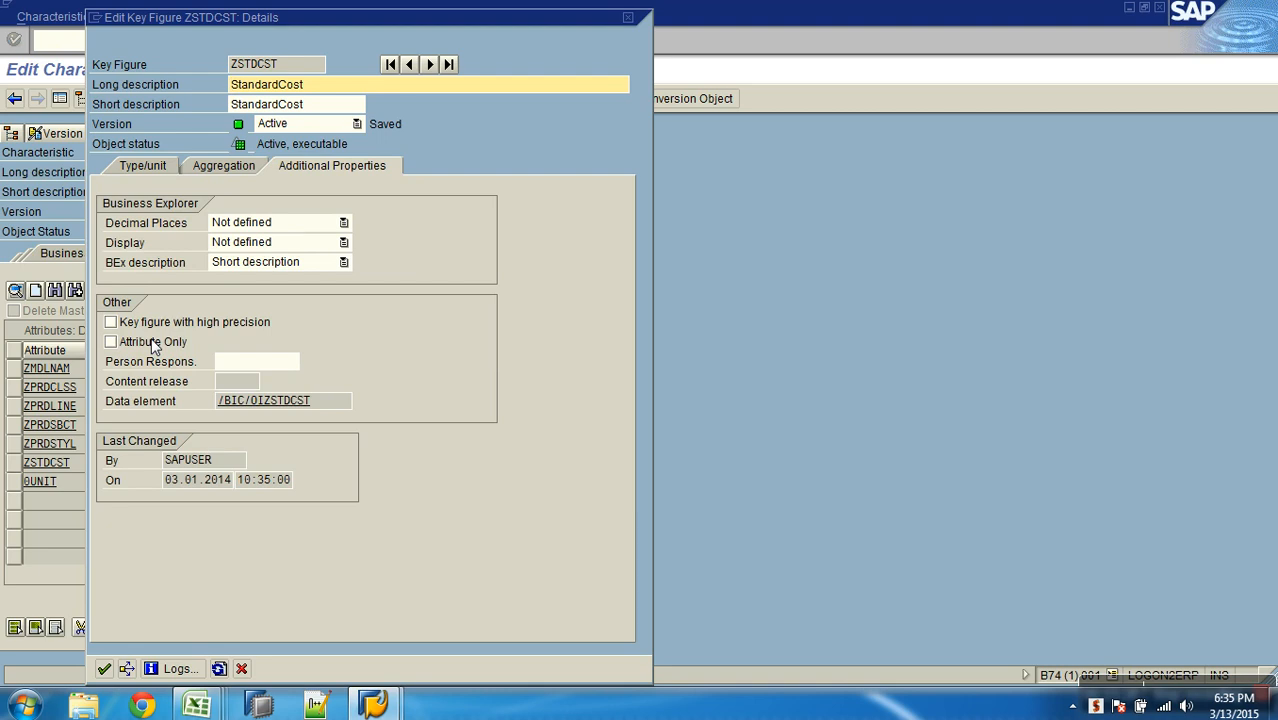
click(241, 668)
Activate the ZPRODKEY characteristic and check its master data table names
click(237, 98)
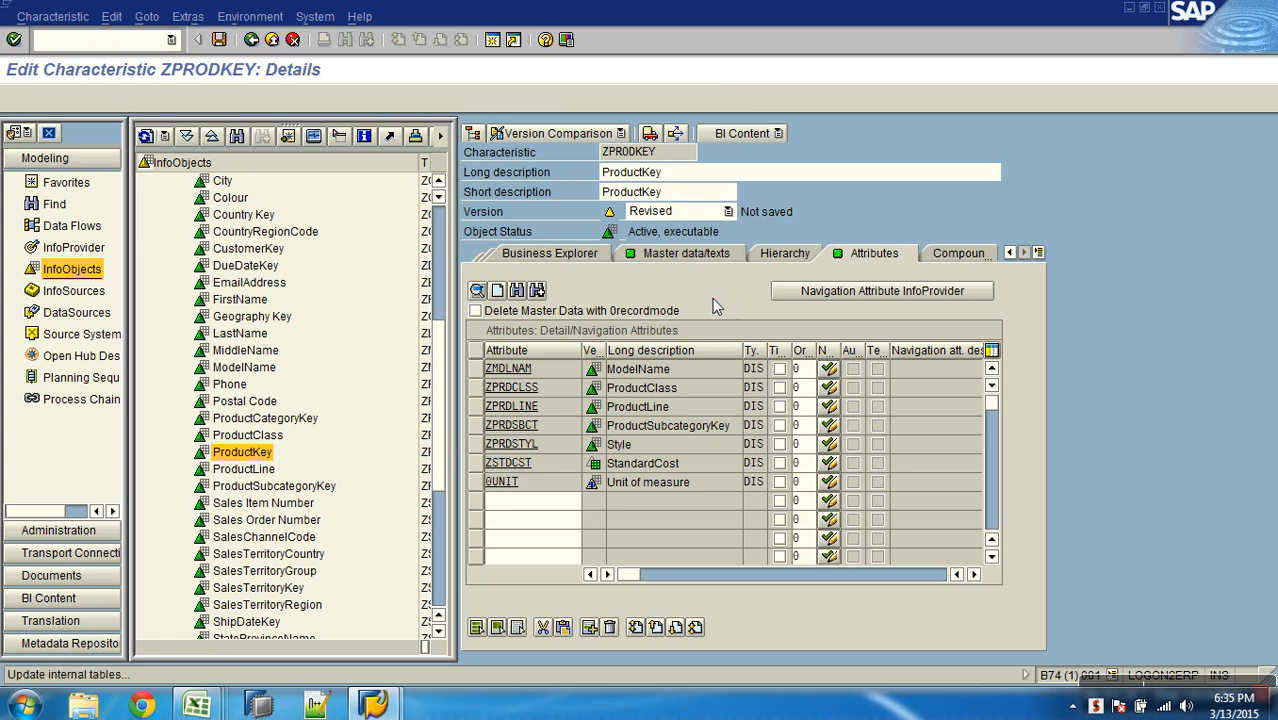
click(690, 253)
drag(609, 350, 735, 362)
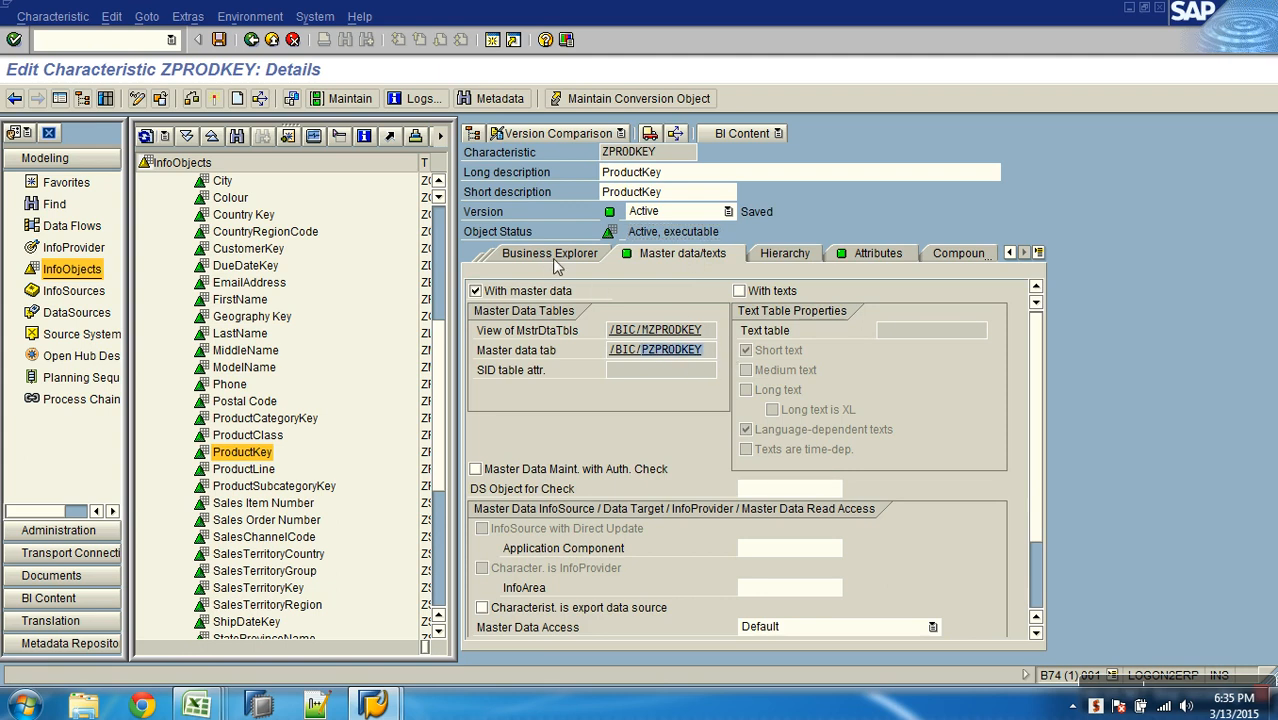
Review the general settings and attributes of ZPRODKEY, and enable texts for the characteristic
click(1010, 253)
click(512, 254)
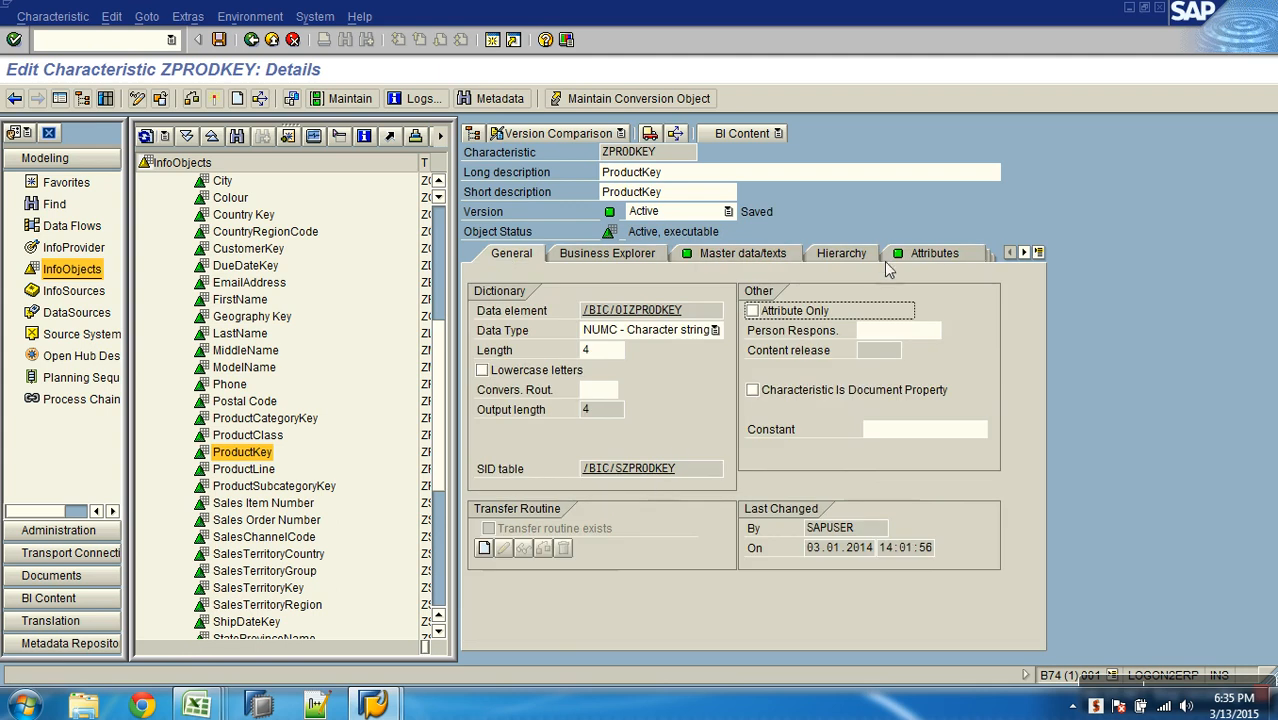
click(916, 256)
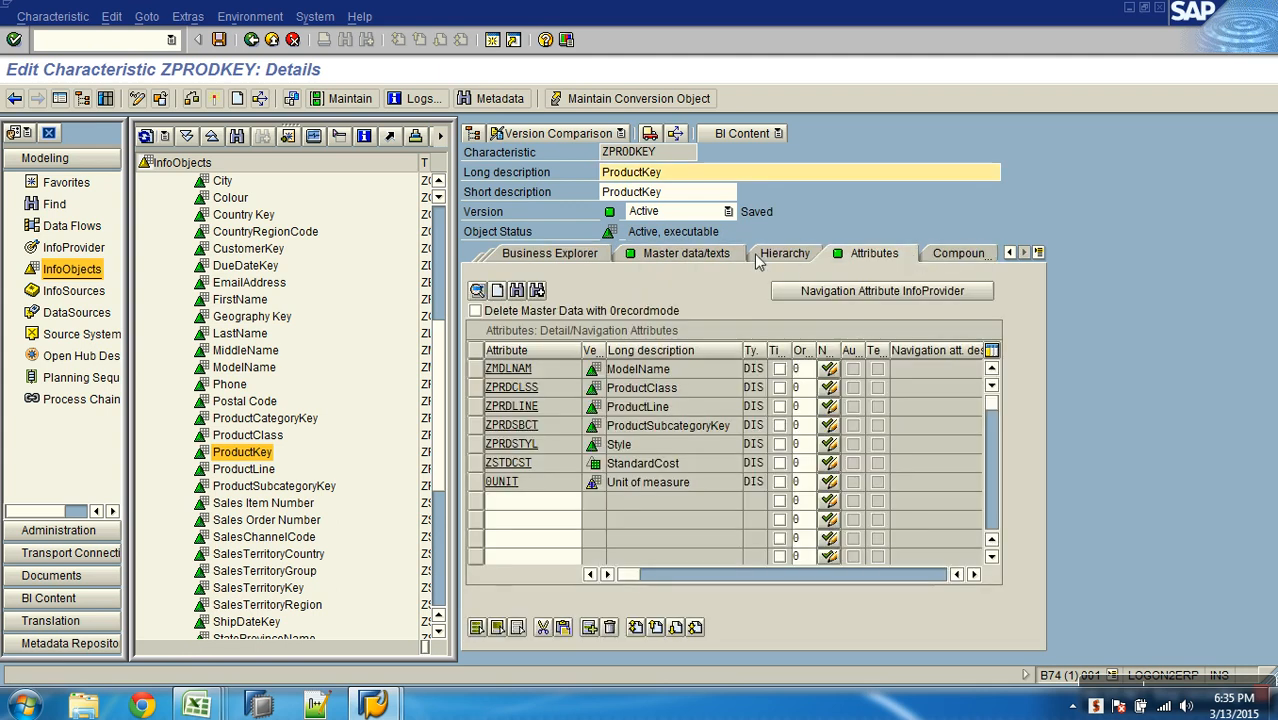
click(715, 258)
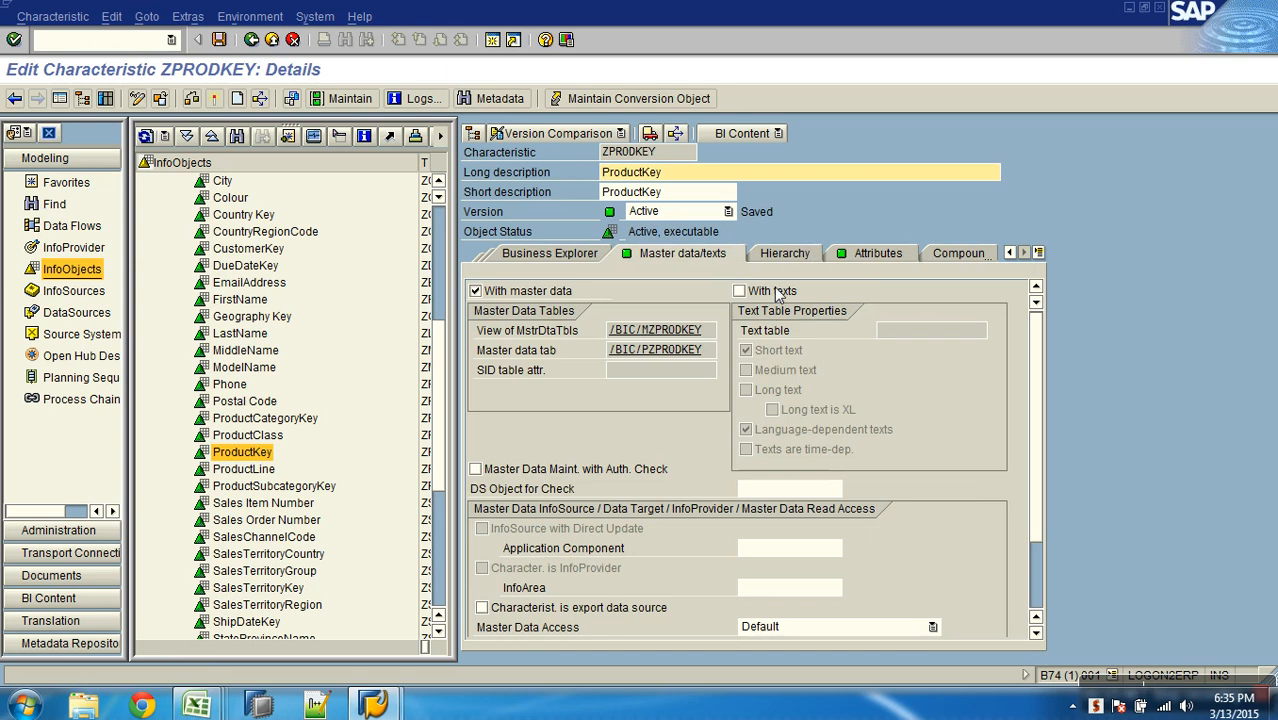
click(777, 291)
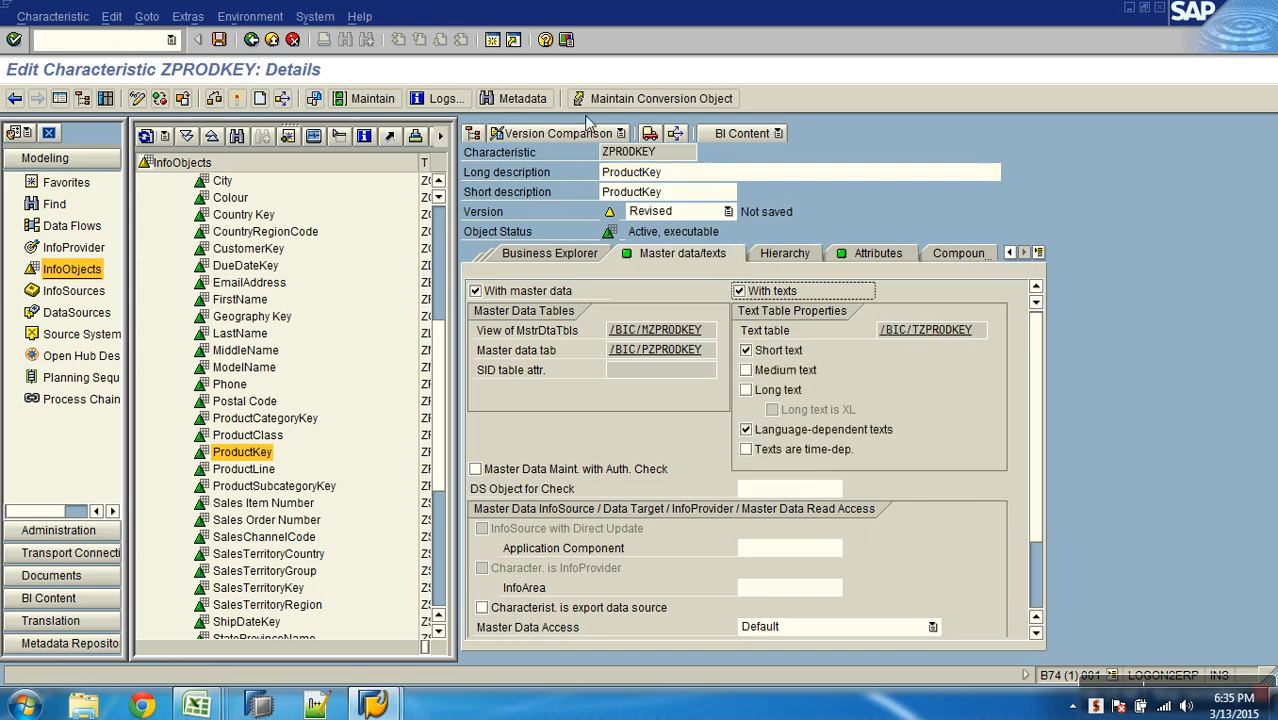
Switch to Excel, open the recent workbook Product_Details, and fit the EnglishProductName column to its contents
mouse_move(197, 706)
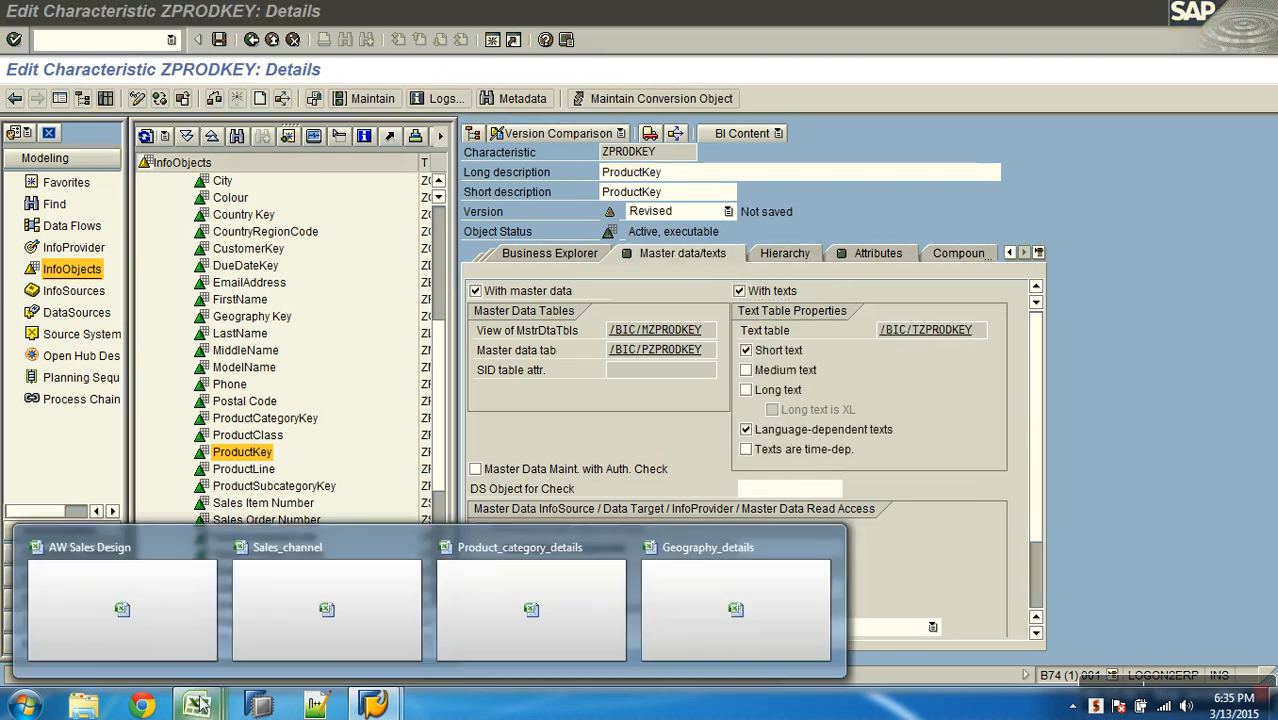
click(750, 610)
click(19, 20)
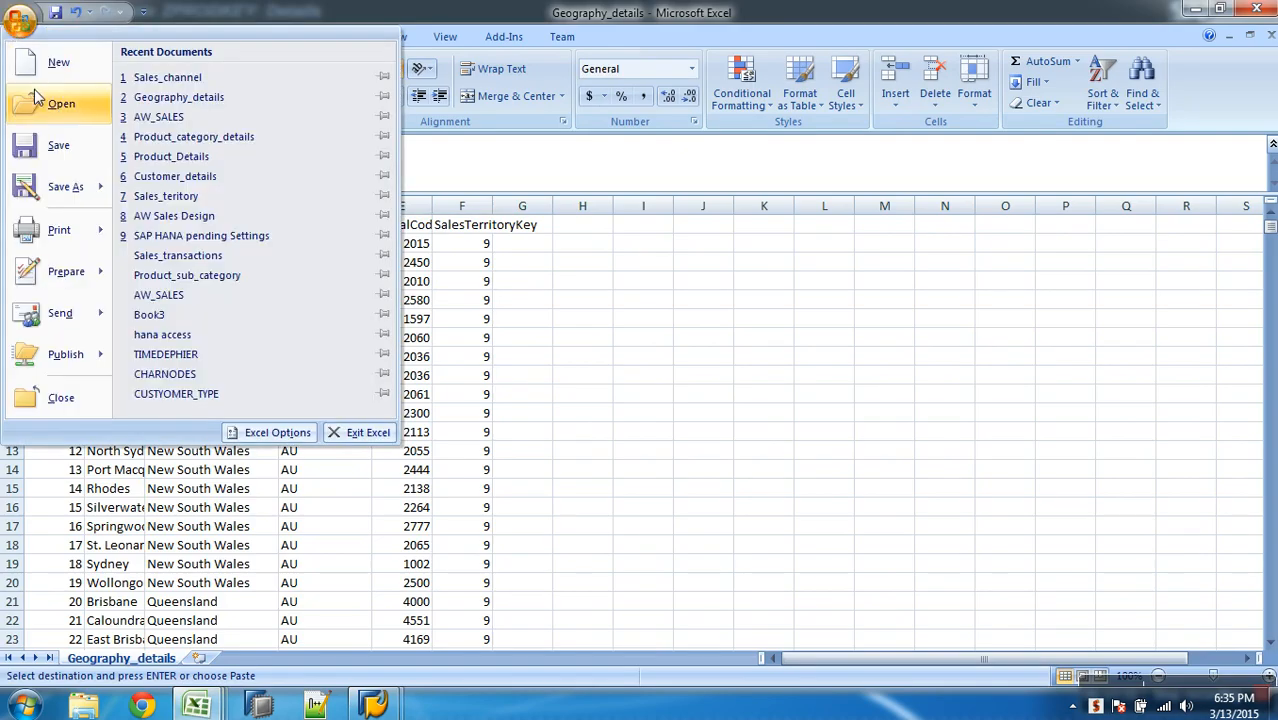
click(176, 160)
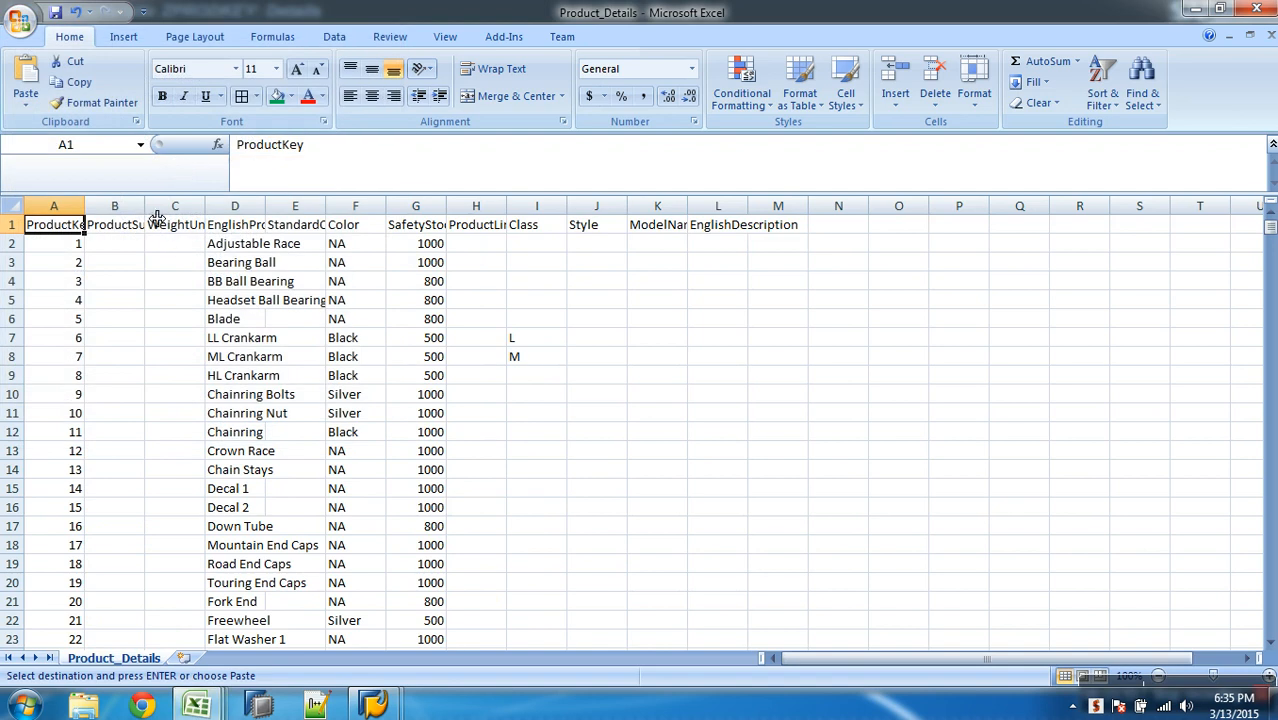
double_click(271, 210)
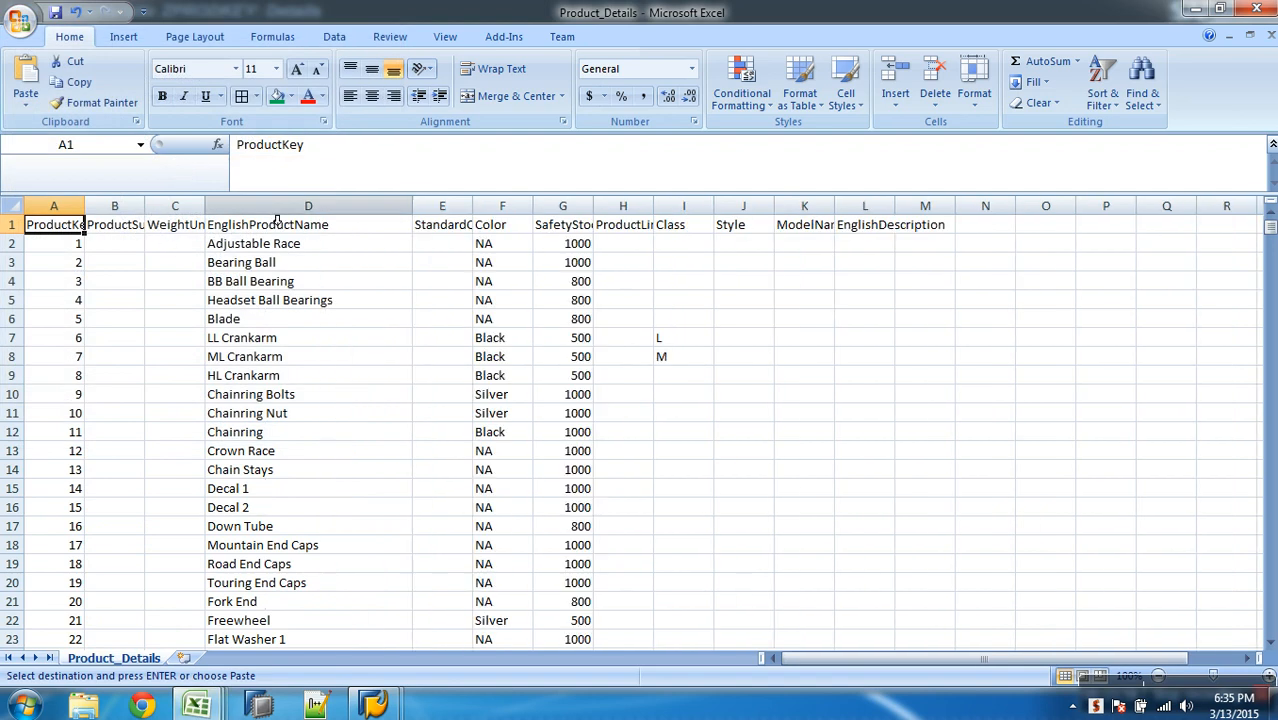
Add filters to the Product_Details header row and look through the distinct EnglishProductName values
click(280, 230)
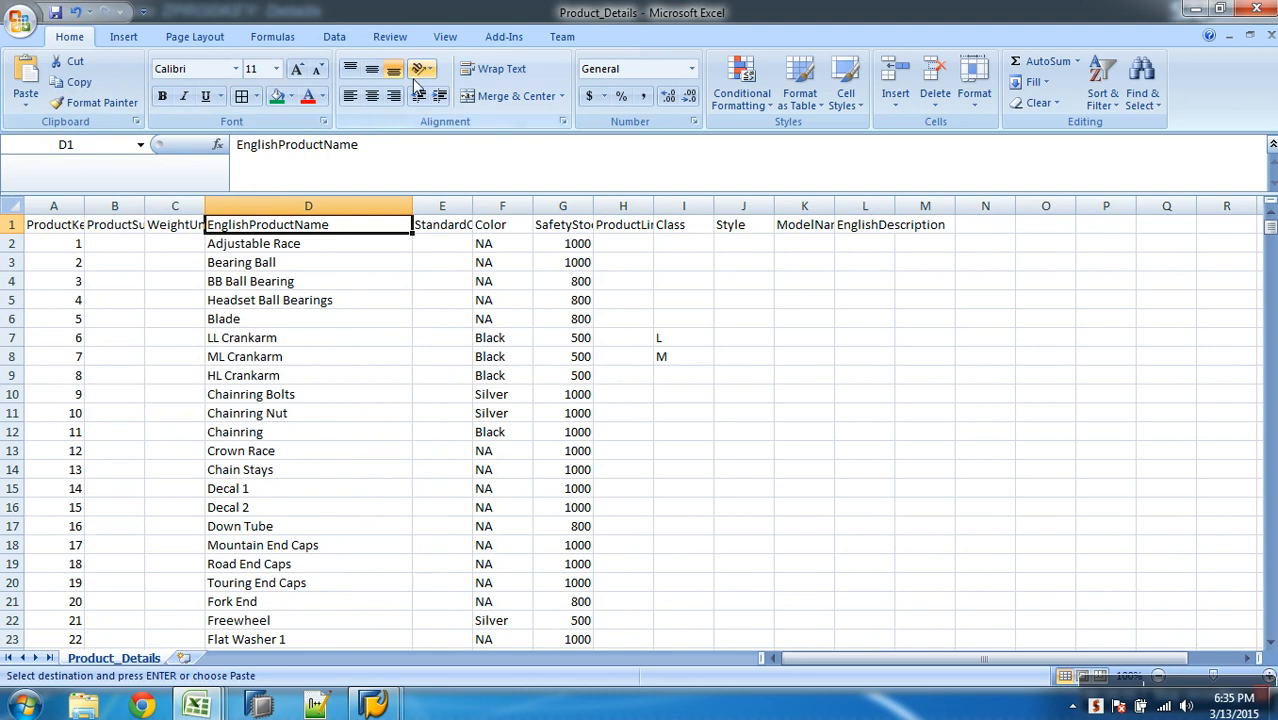
click(334, 37)
click(495, 85)
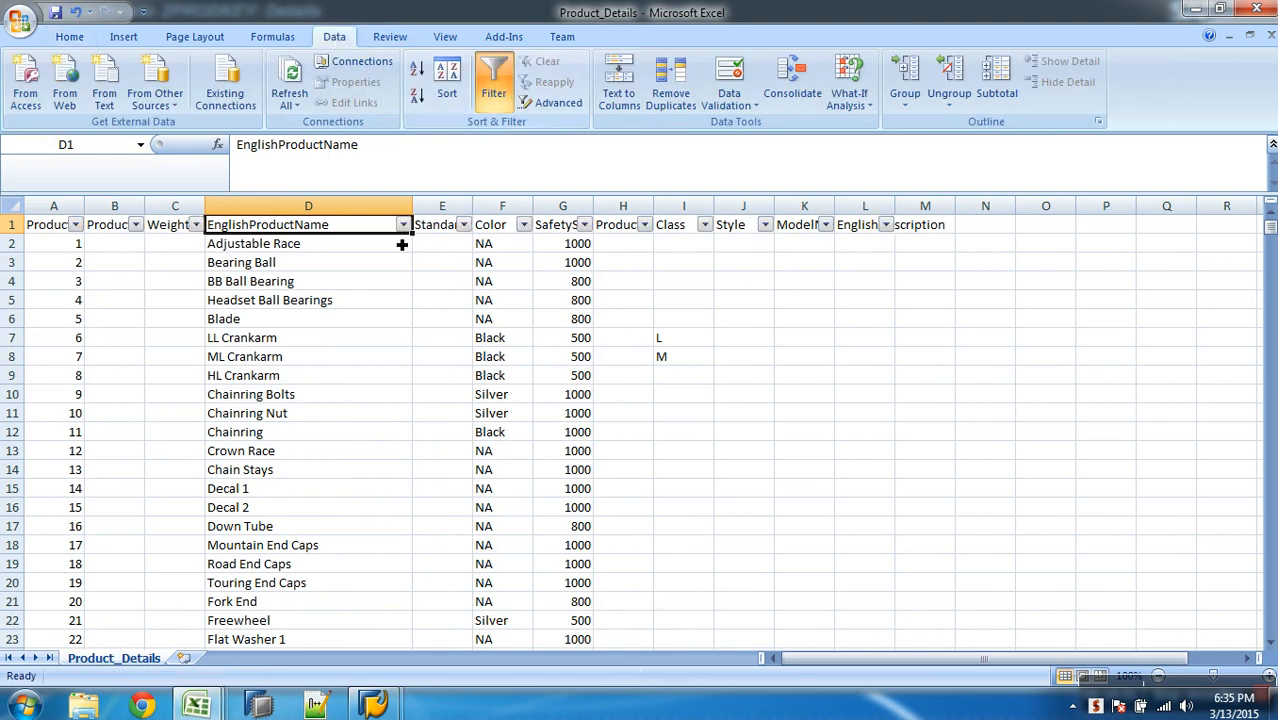
click(402, 226)
drag(397, 392, 398, 452)
drag(397, 467, 404, 511)
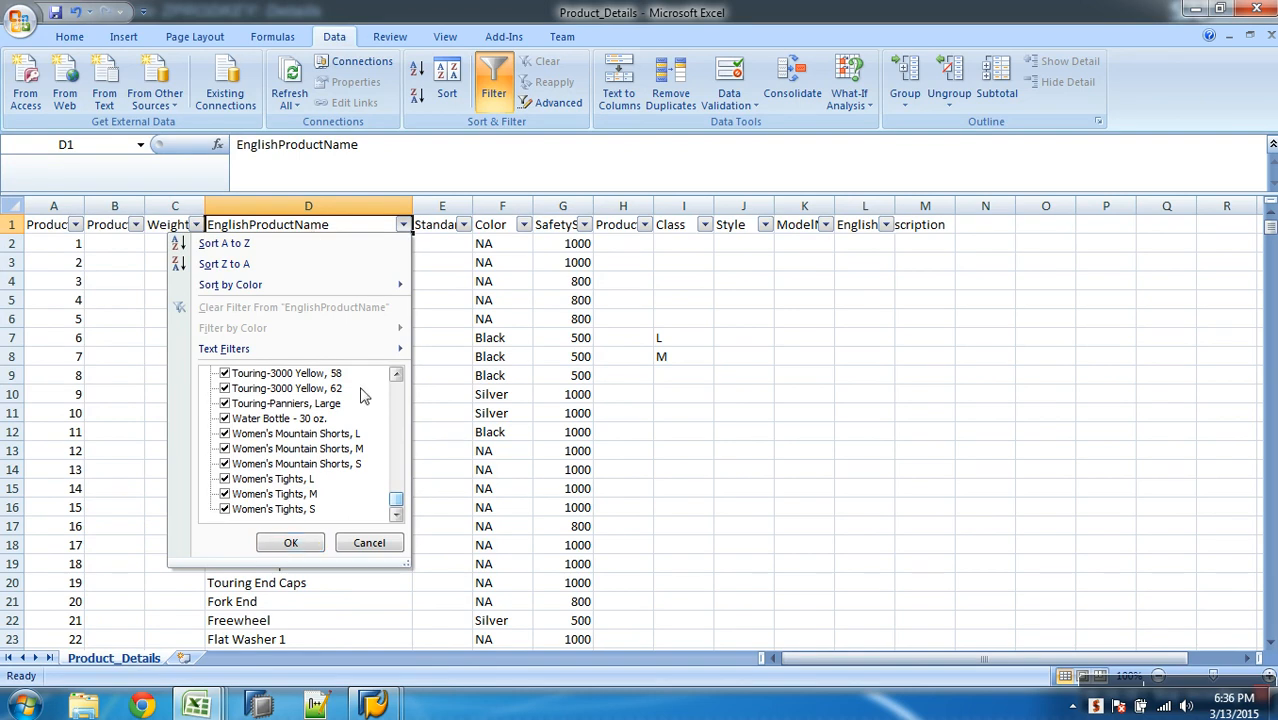
click(585, 382)
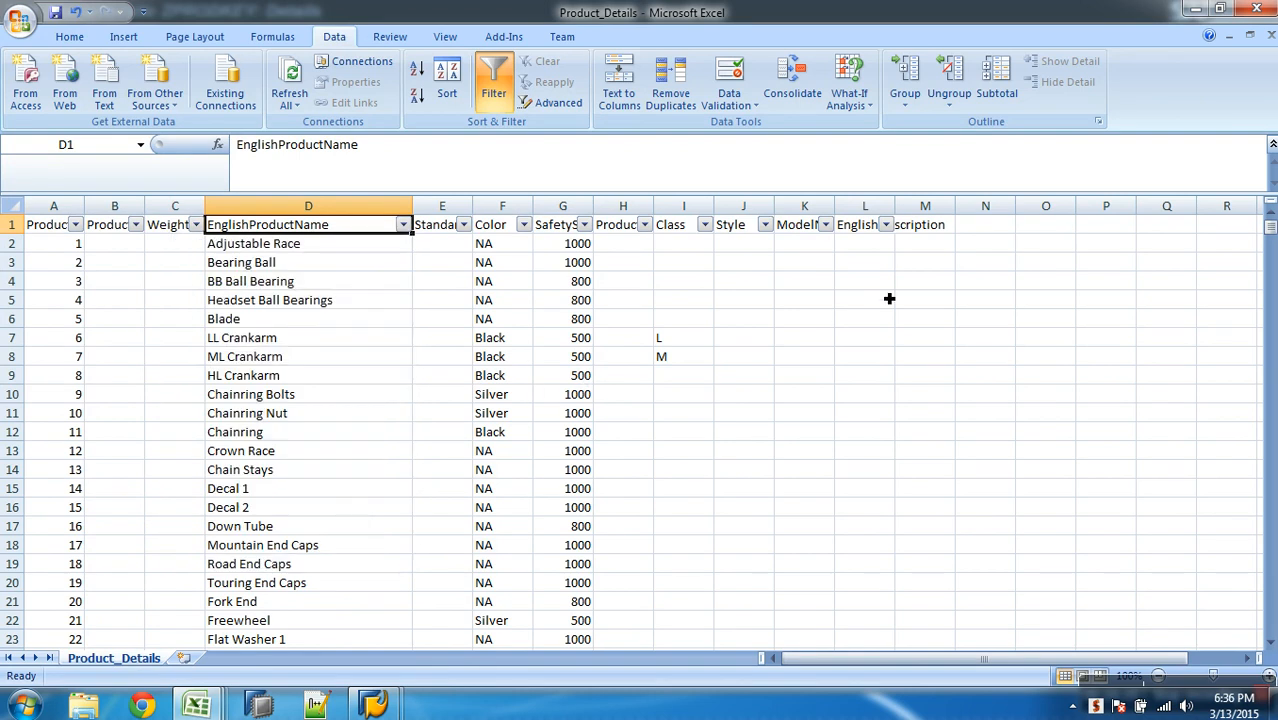
Fit the EnglishDescription column to its contents and look through the product descriptions to judge their text length
double_click(896, 205)
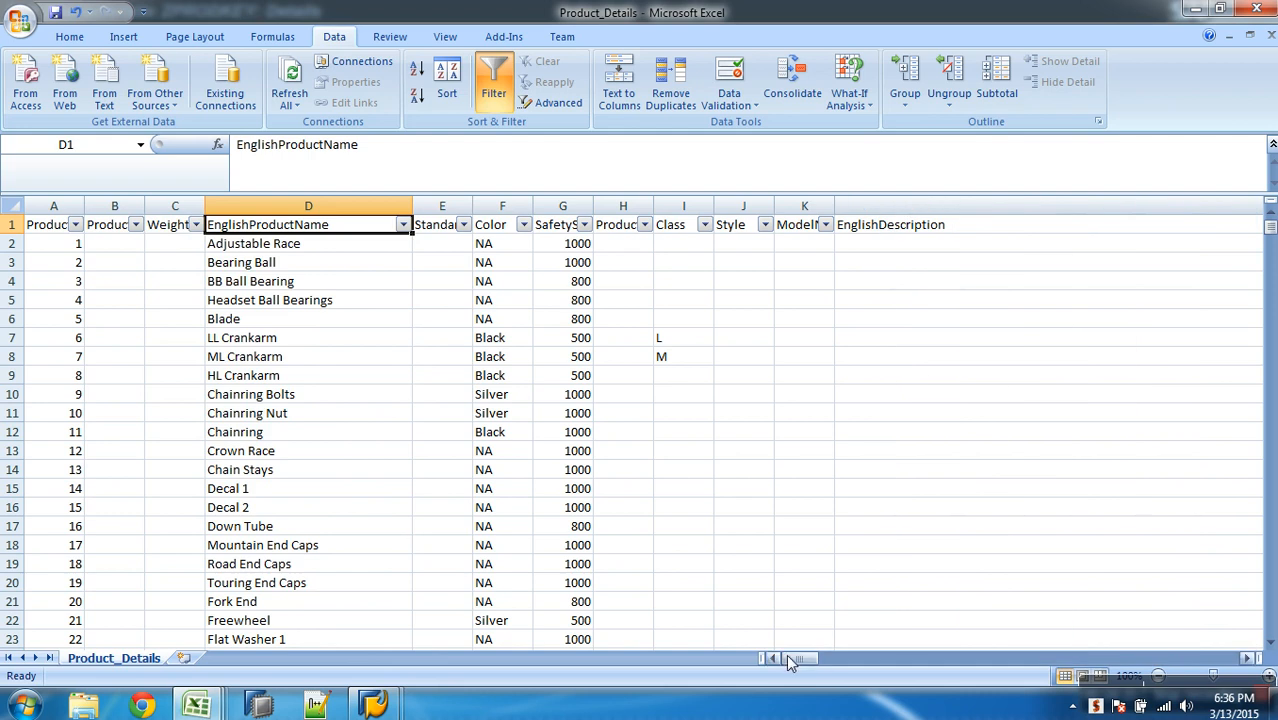
drag(800, 662, 835, 654)
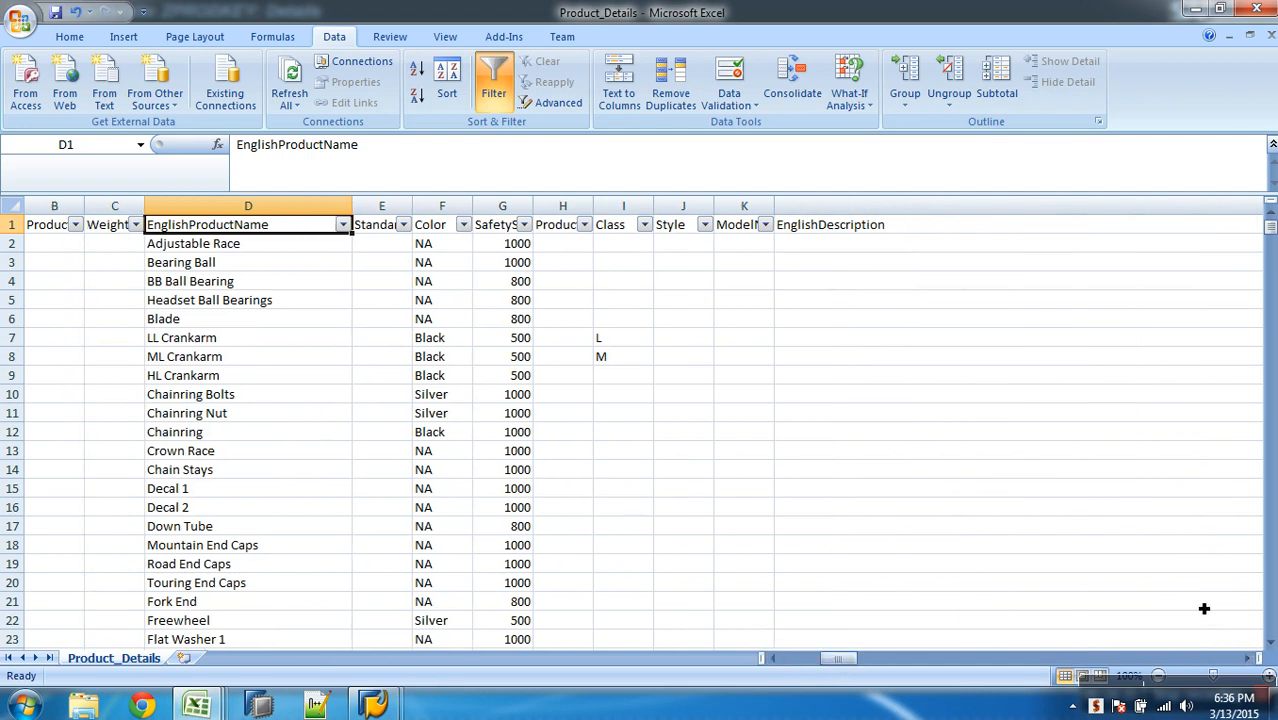
drag(1249, 658, 1248, 660)
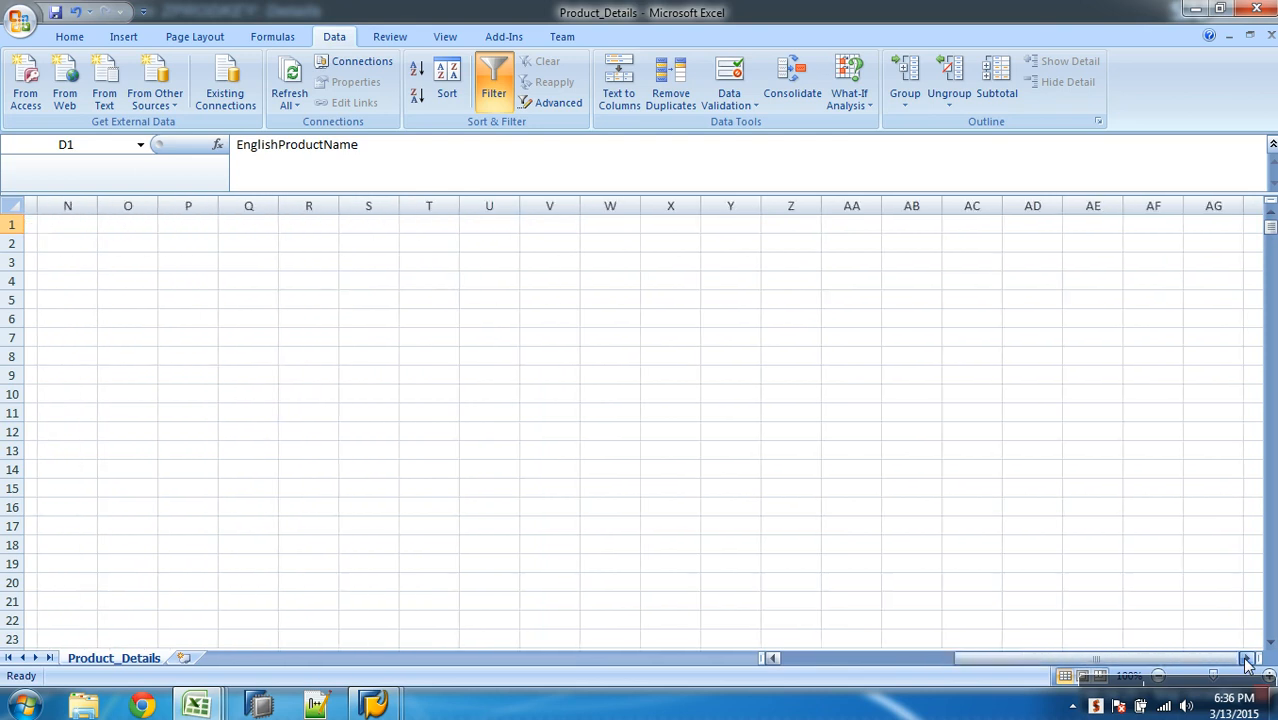
click(774, 658)
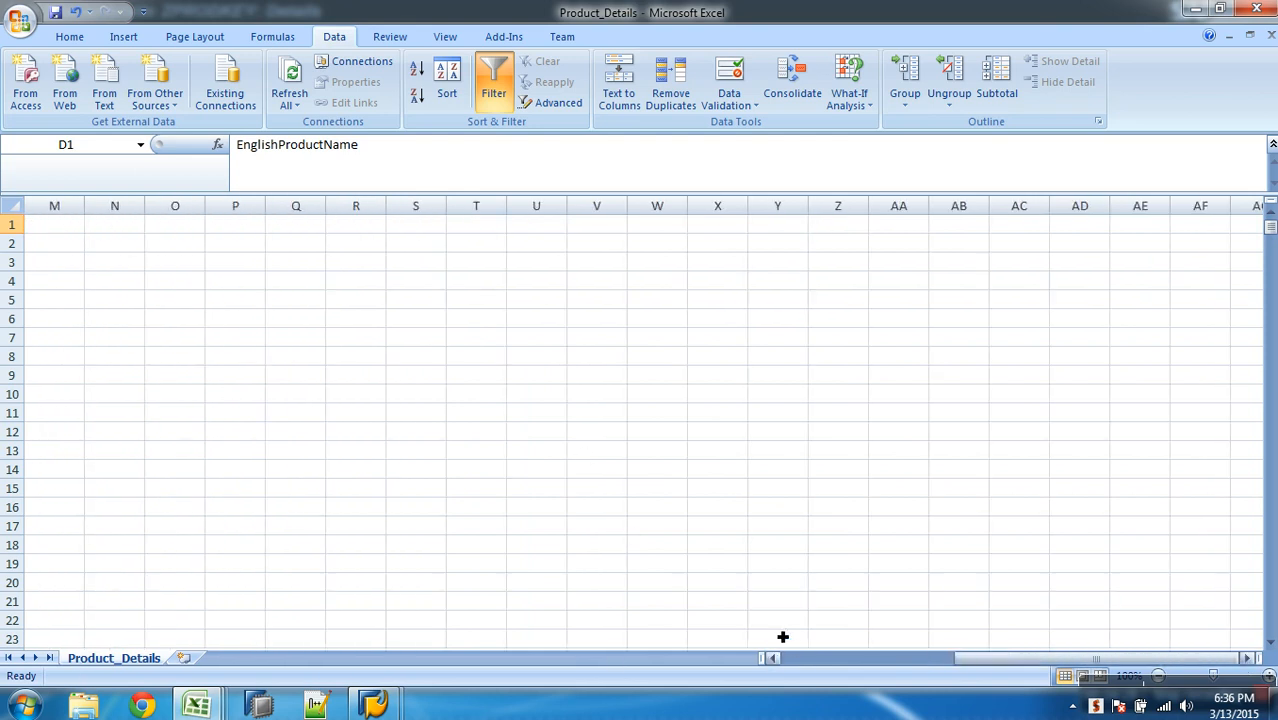
click(774, 658)
click(774, 658)
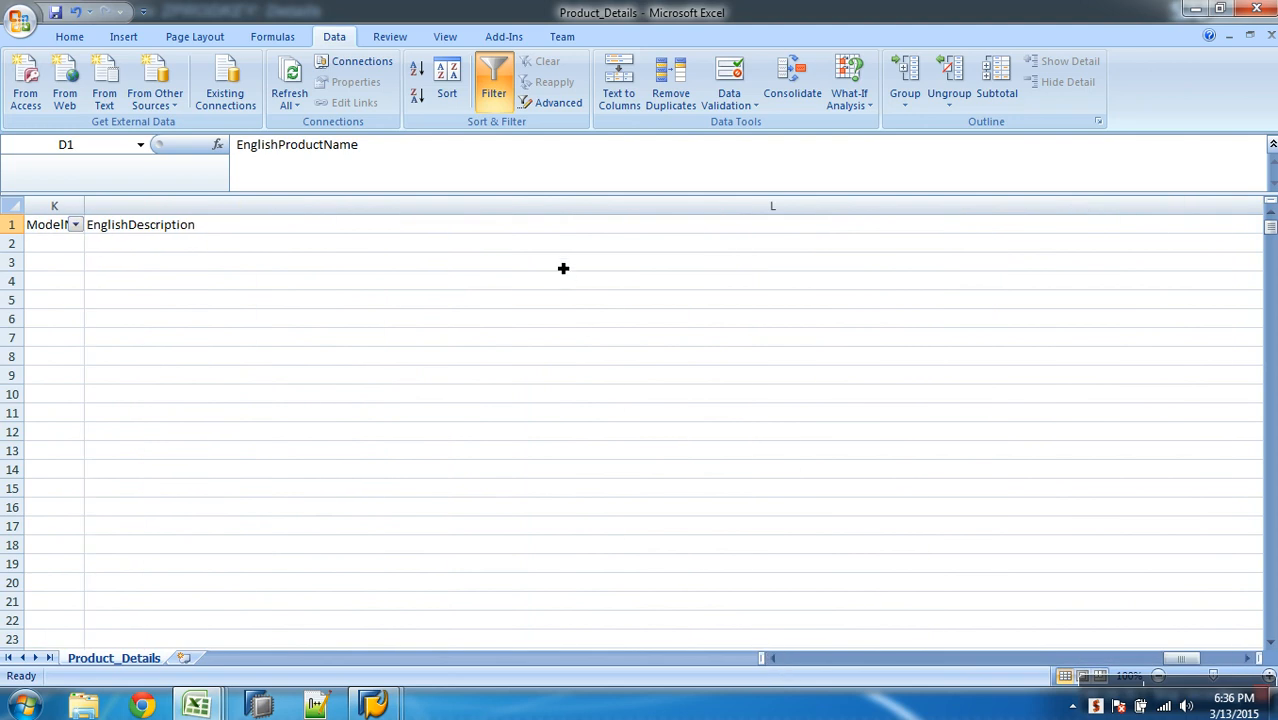
click(562, 228)
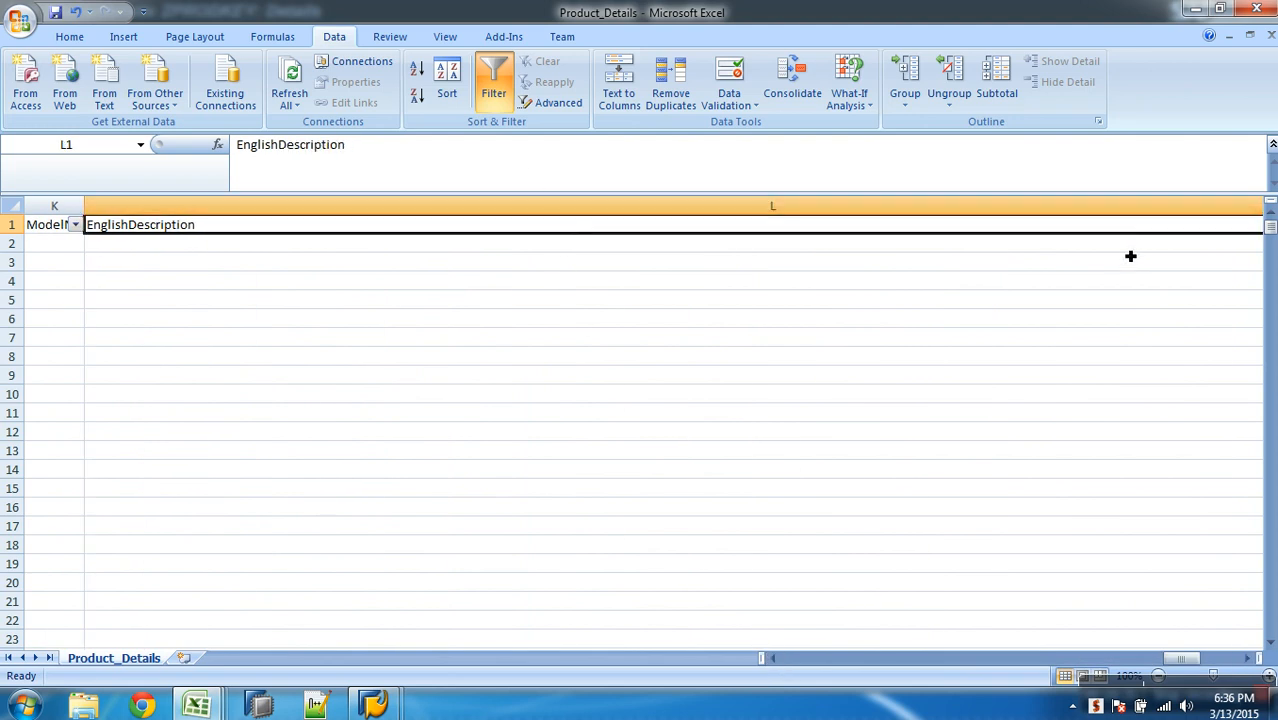
scroll(984, 374, down, 20)
drag(1273, 282, 1273, 374)
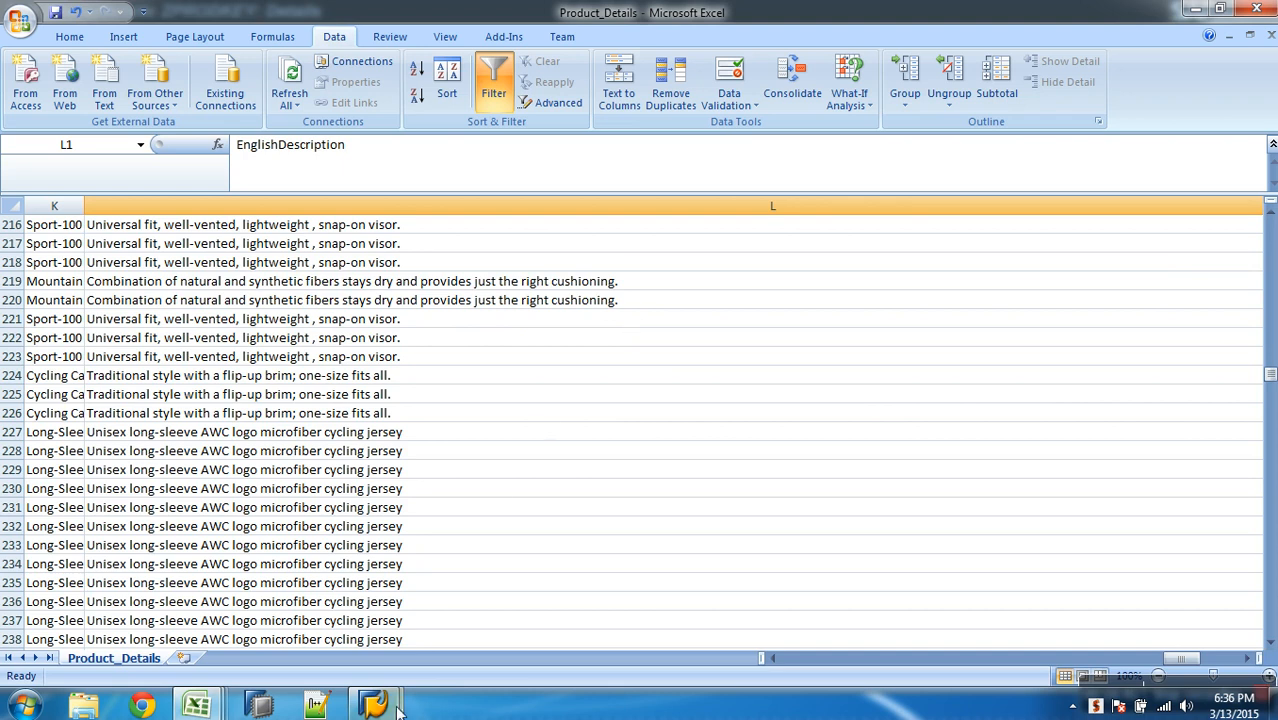
Switch back to SAP, replace the short text of ZPRODKEY with medium text and extra-long (XL) long text, and activate the characteristic
mouse_move(385, 706)
click(478, 636)
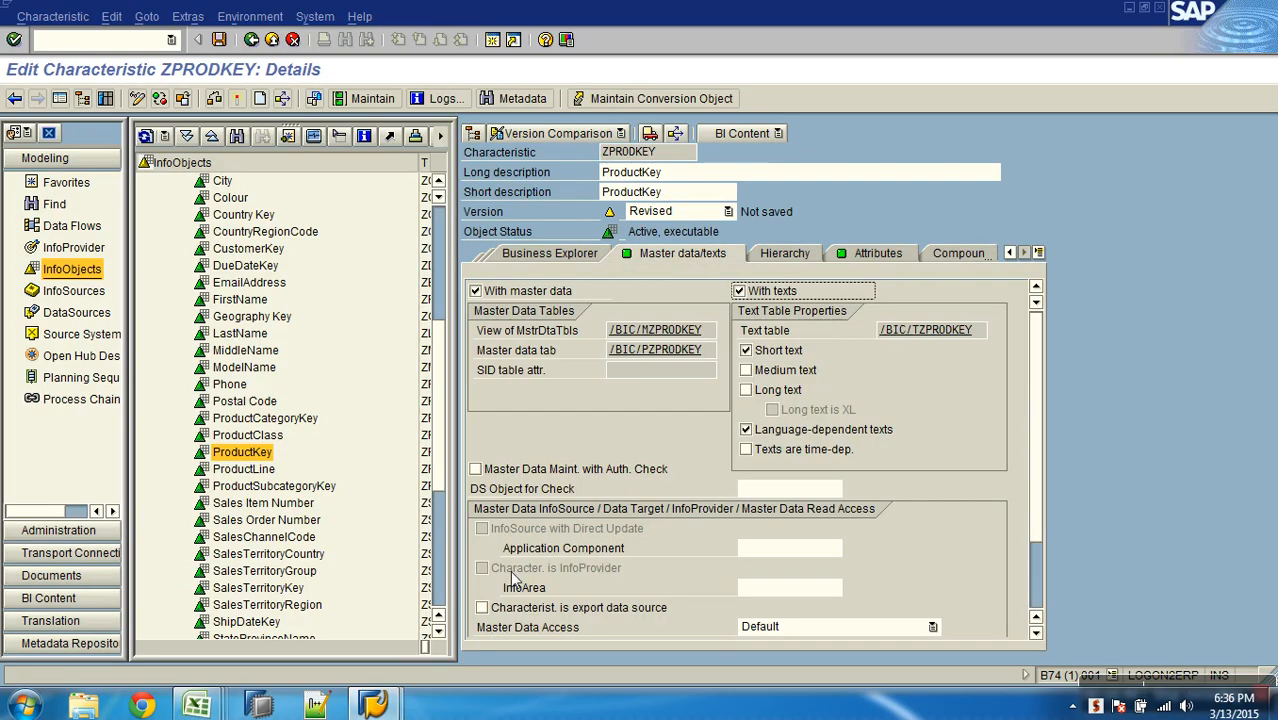
click(764, 356)
click(786, 374)
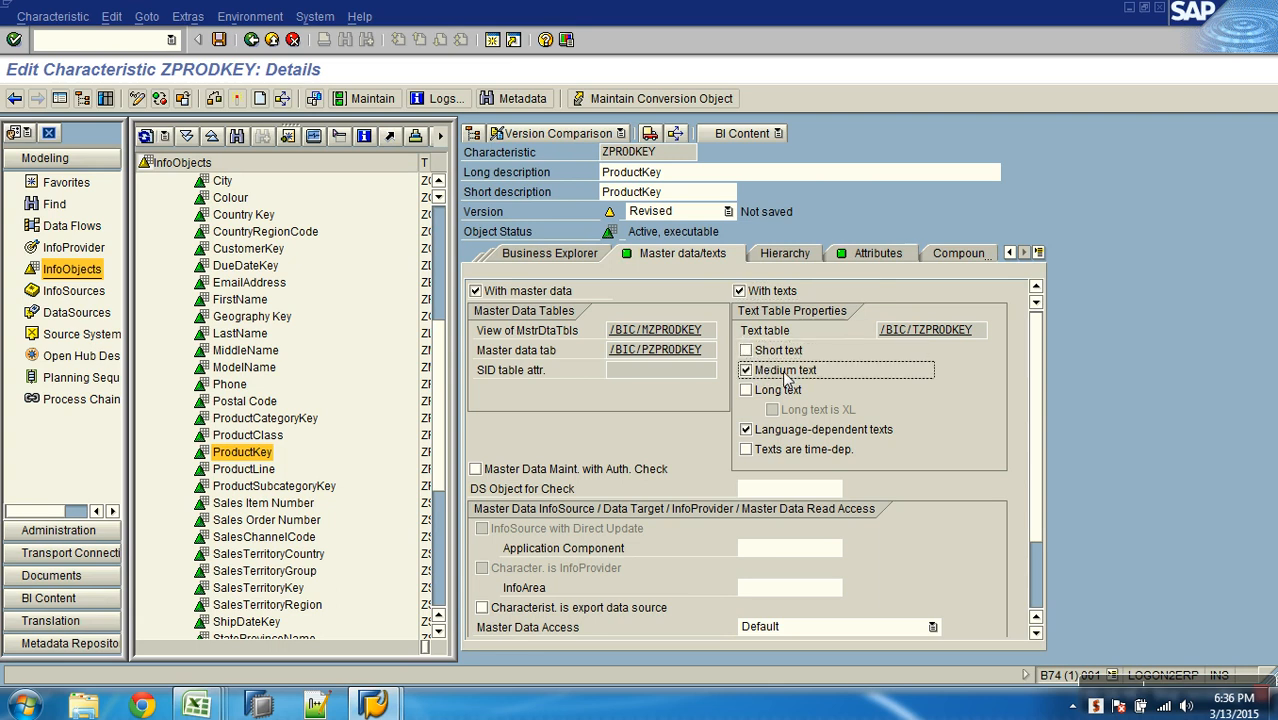
click(778, 390)
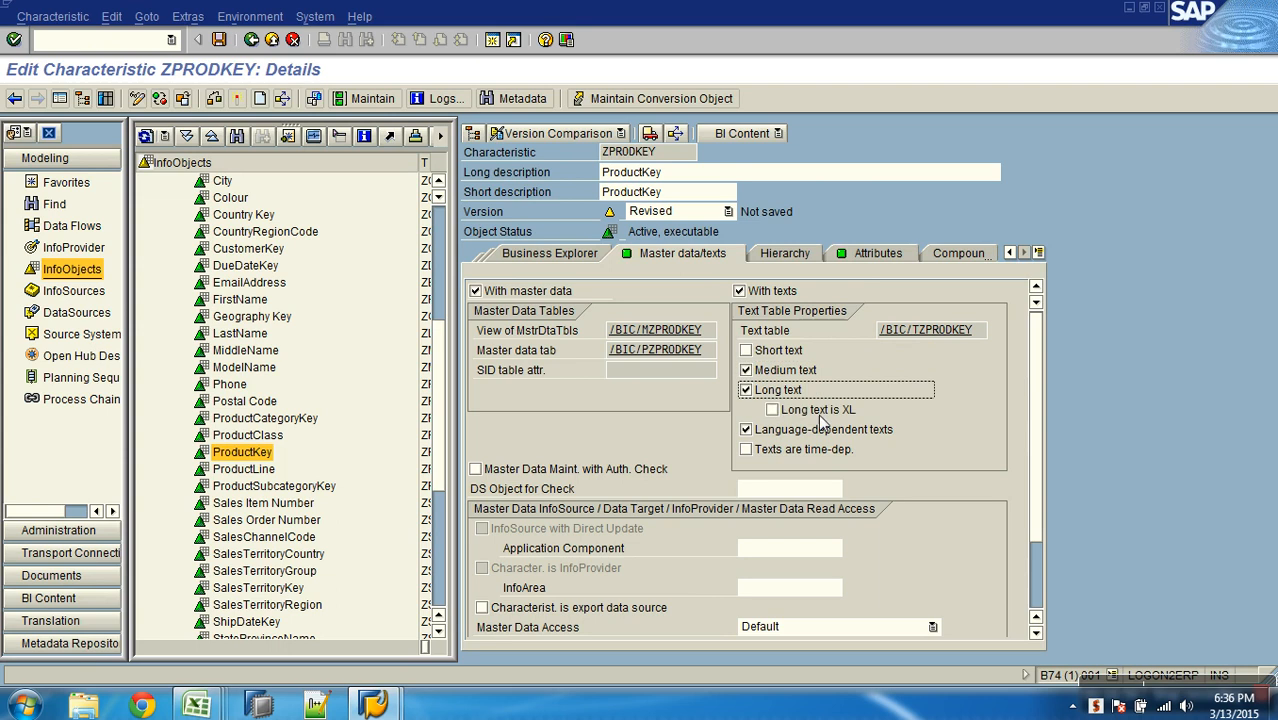
click(818, 412)
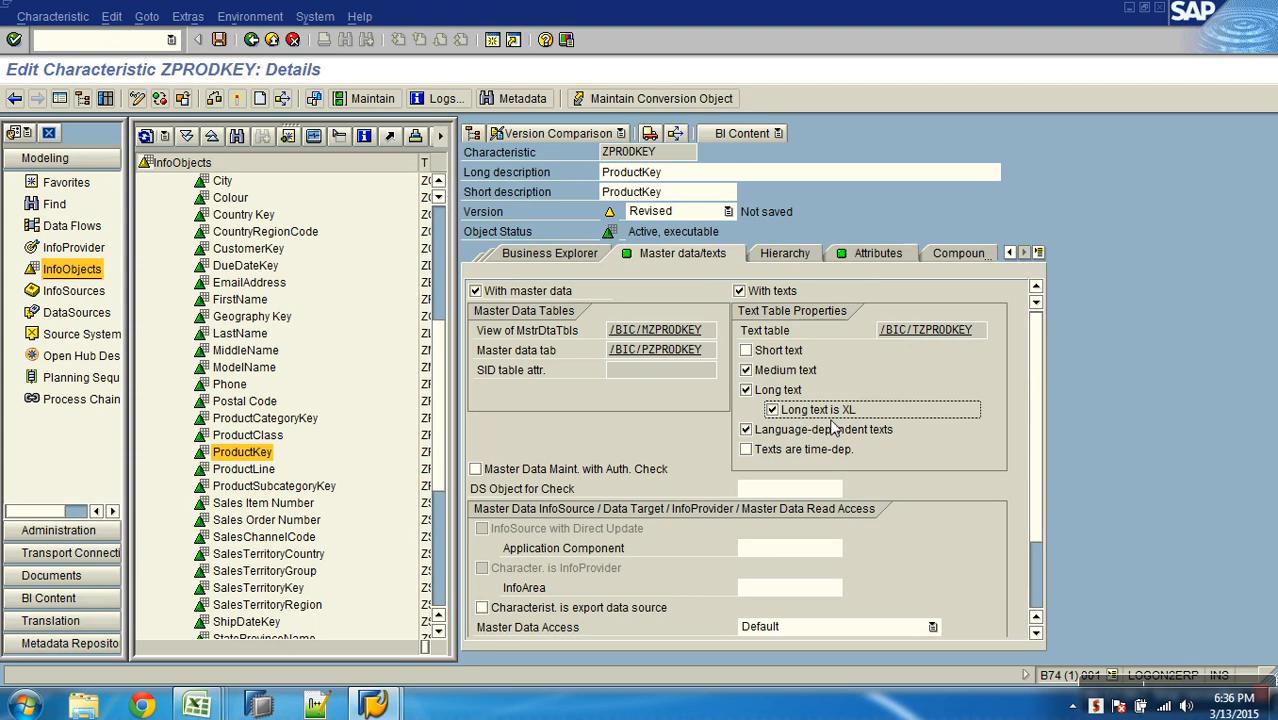
click(238, 99)
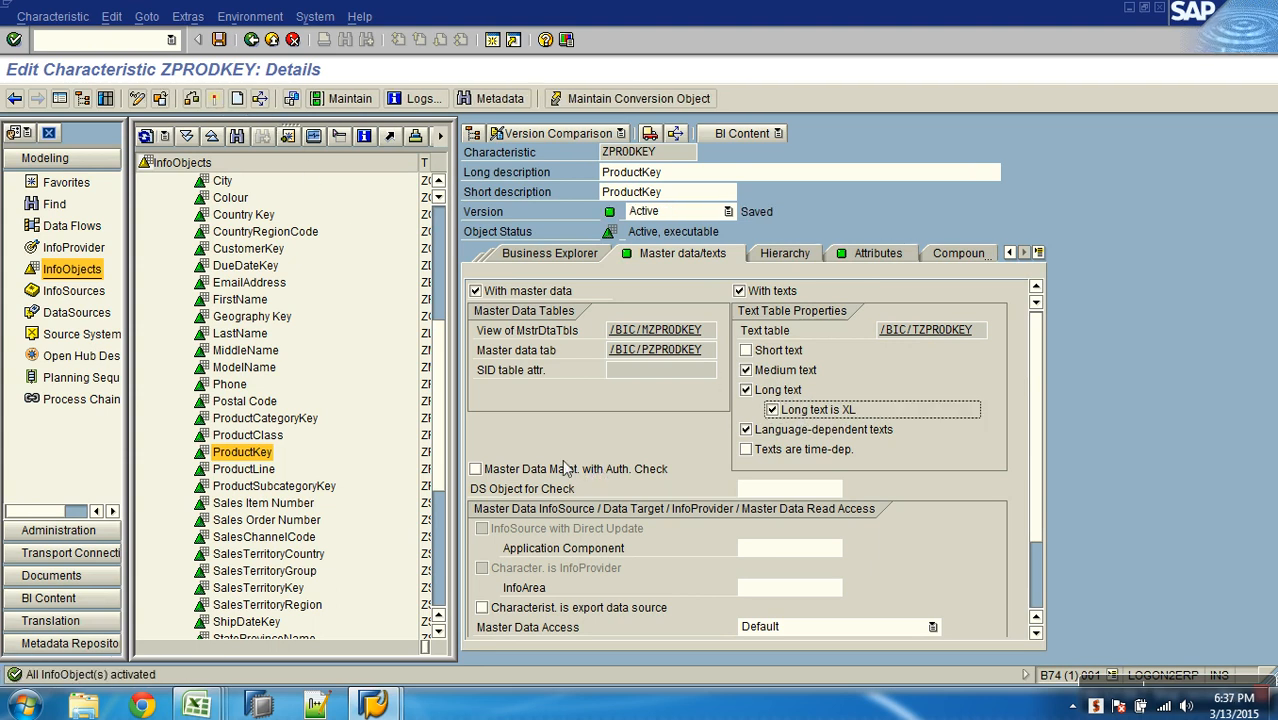
Examine the medium and long text fields and their lengths in text table /BIC/TZPRODKEY, and return to the InfoObjects tree
double_click(938, 334)
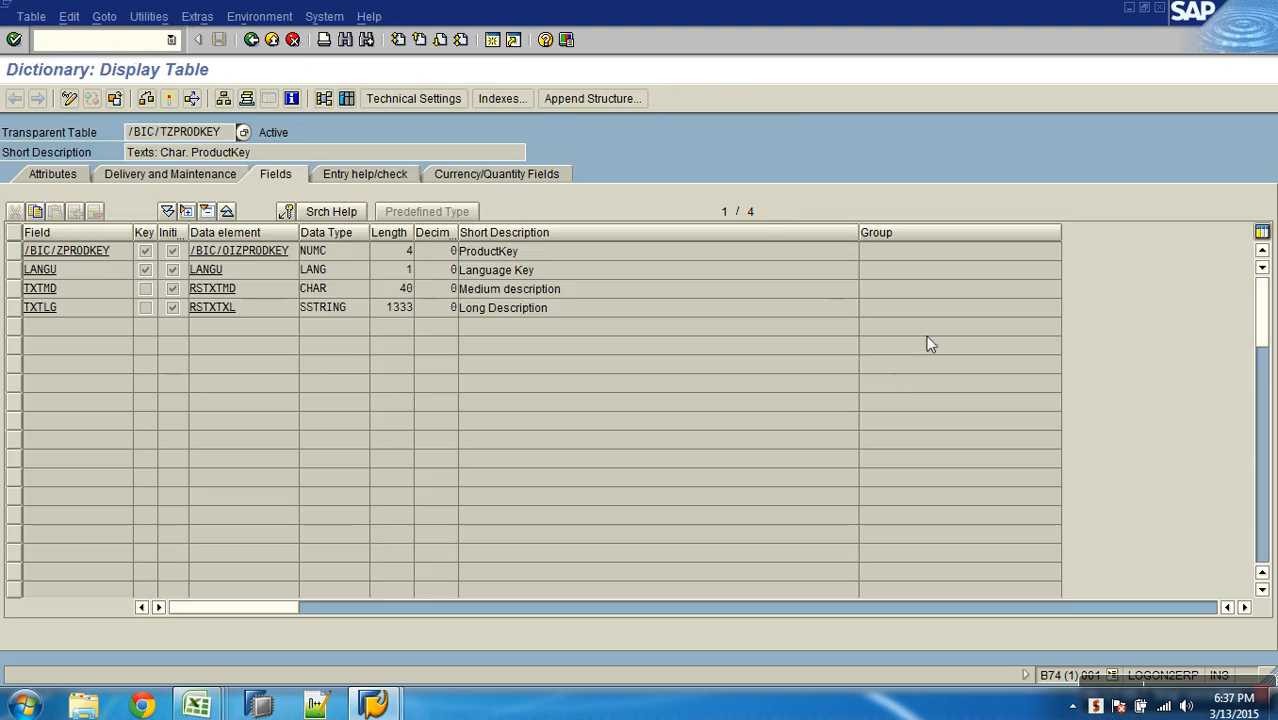
drag(98, 292, 12, 312)
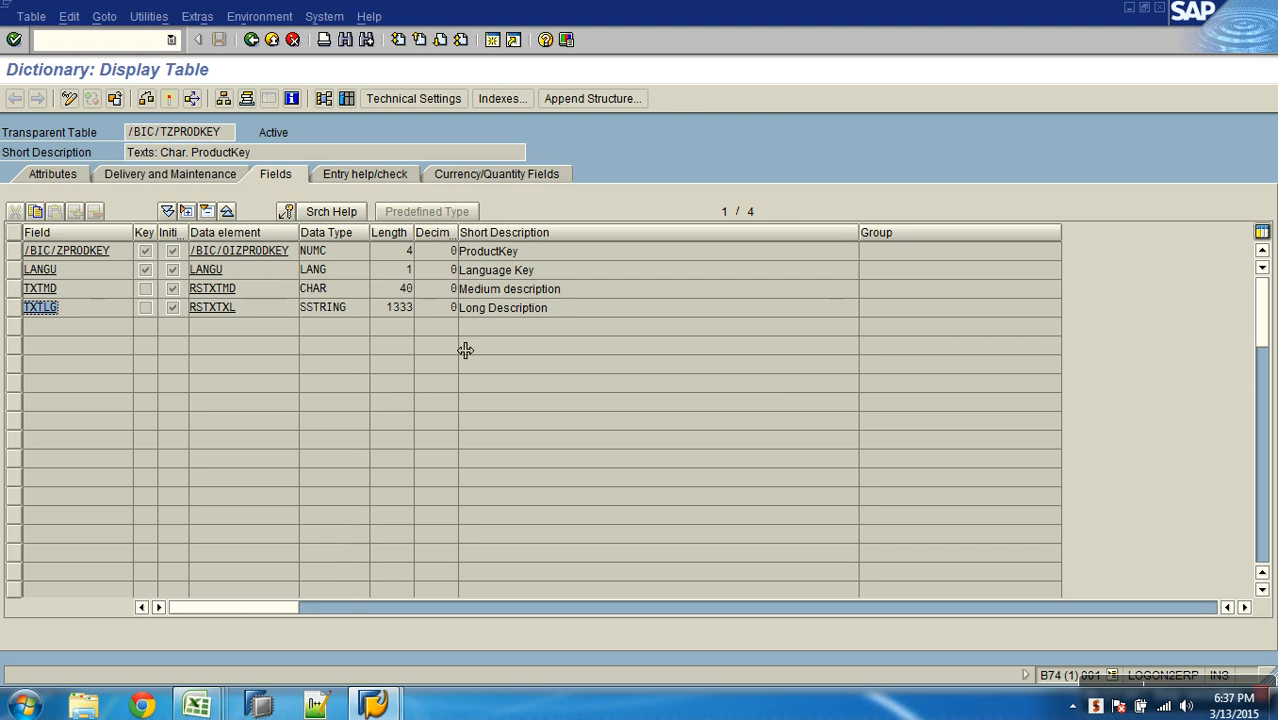
drag(387, 308, 435, 321)
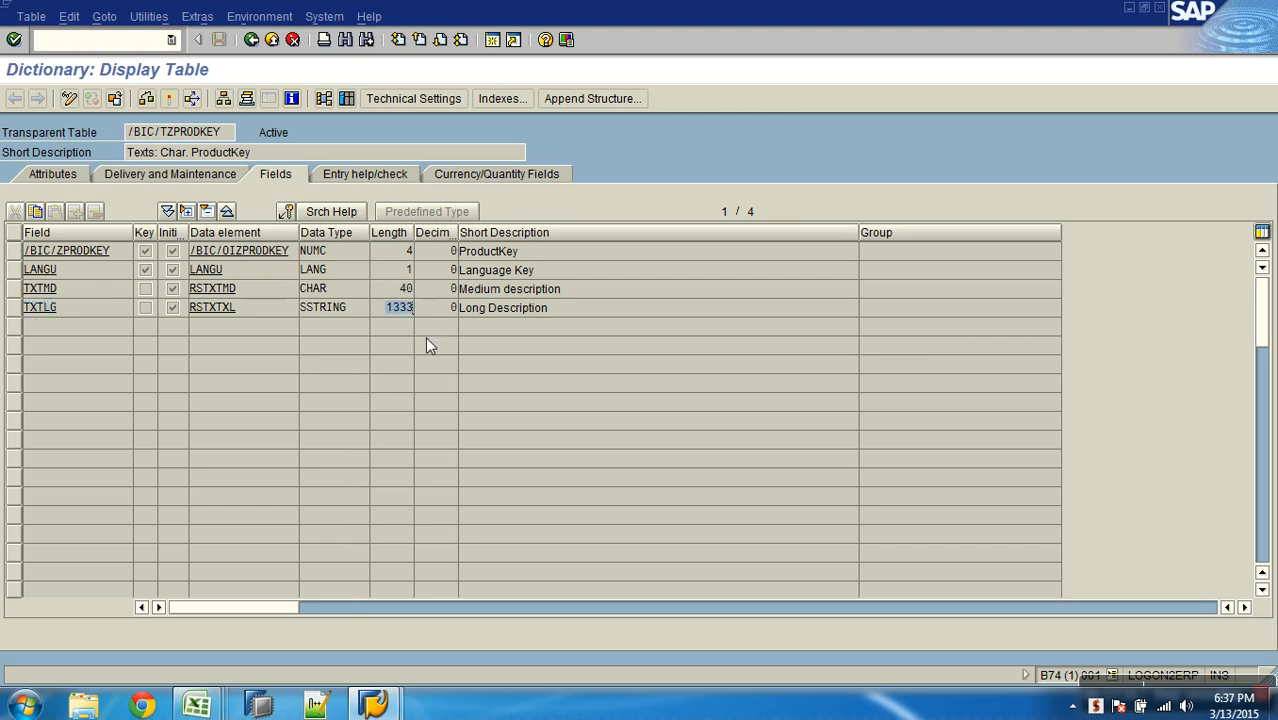
click(251, 39)
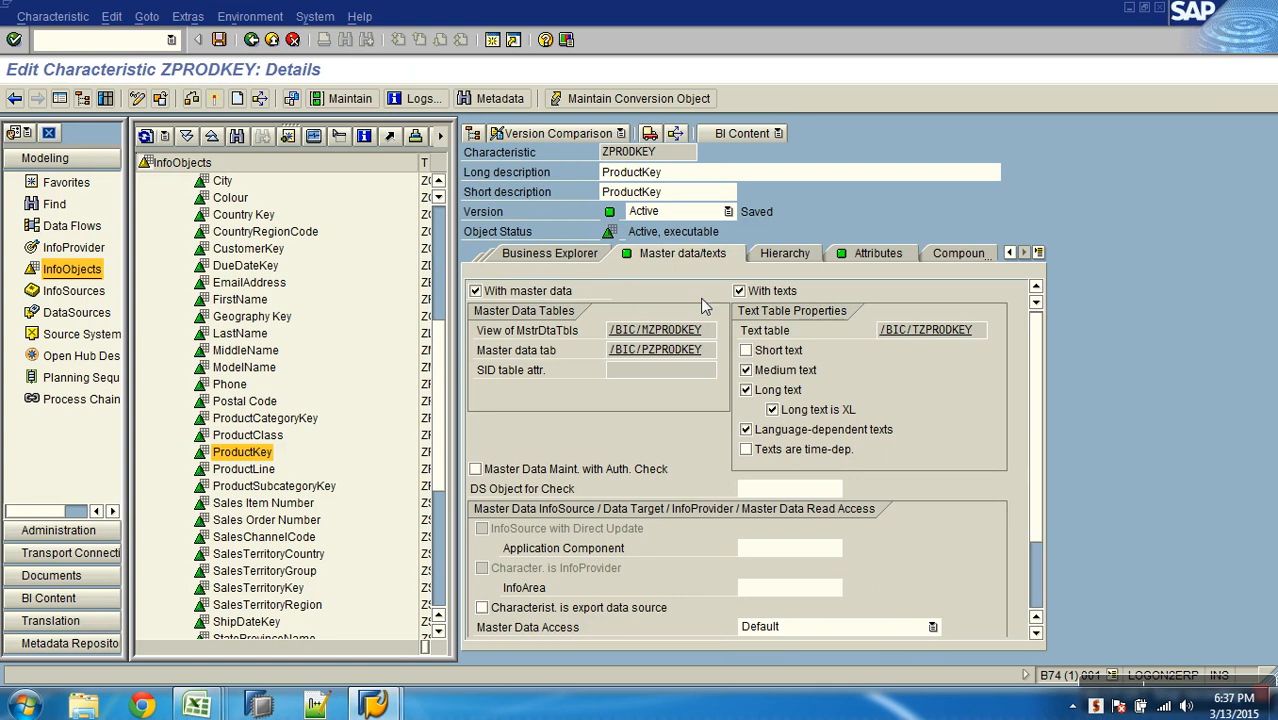
drag(685, 154, 503, 132)
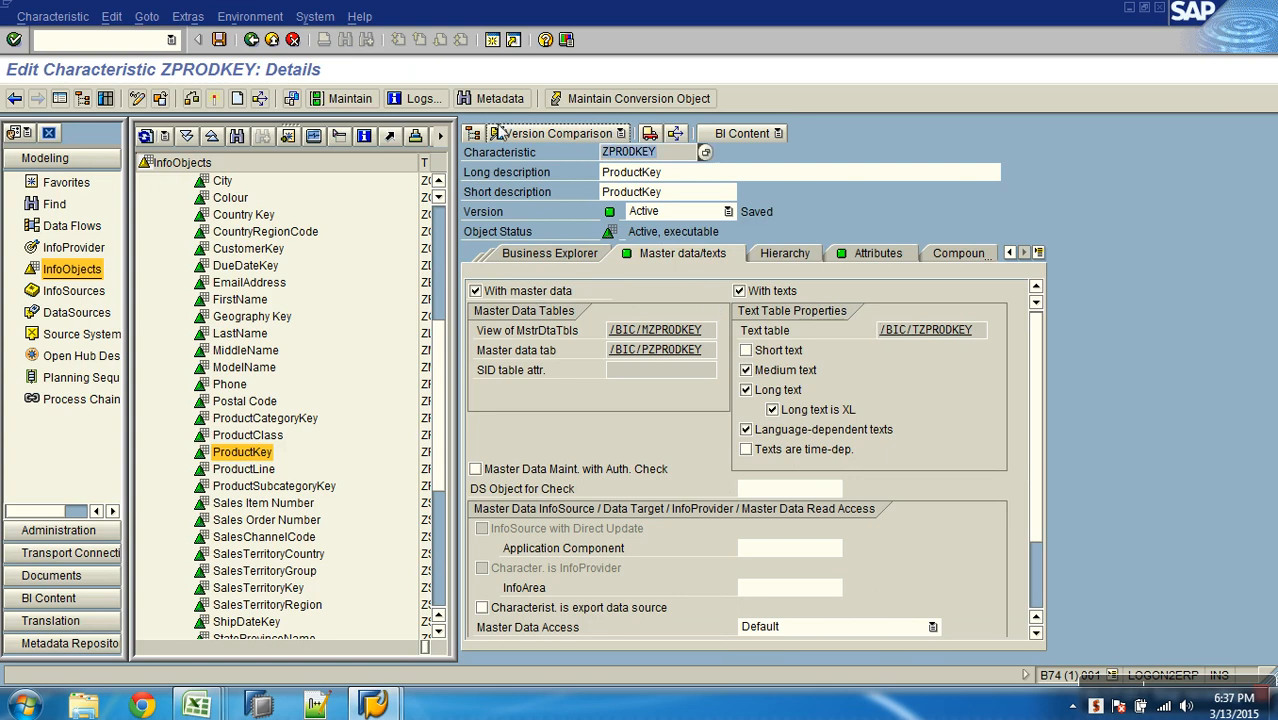
click(251, 39)
Switch to the AW Sales Design workbook in Excel and fill the Product - ATTR / Text task on Sheet2 green
mouse_move(196, 706)
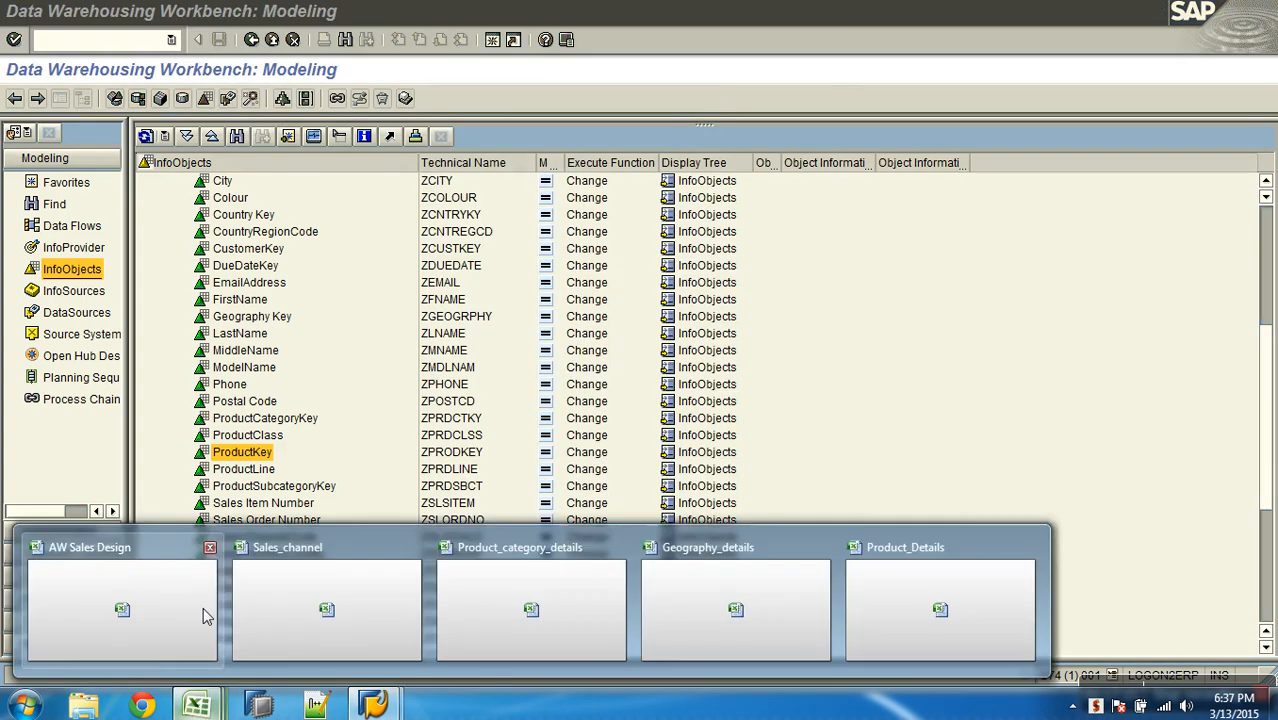
click(195, 605)
click(150, 658)
click(168, 285)
click(69, 37)
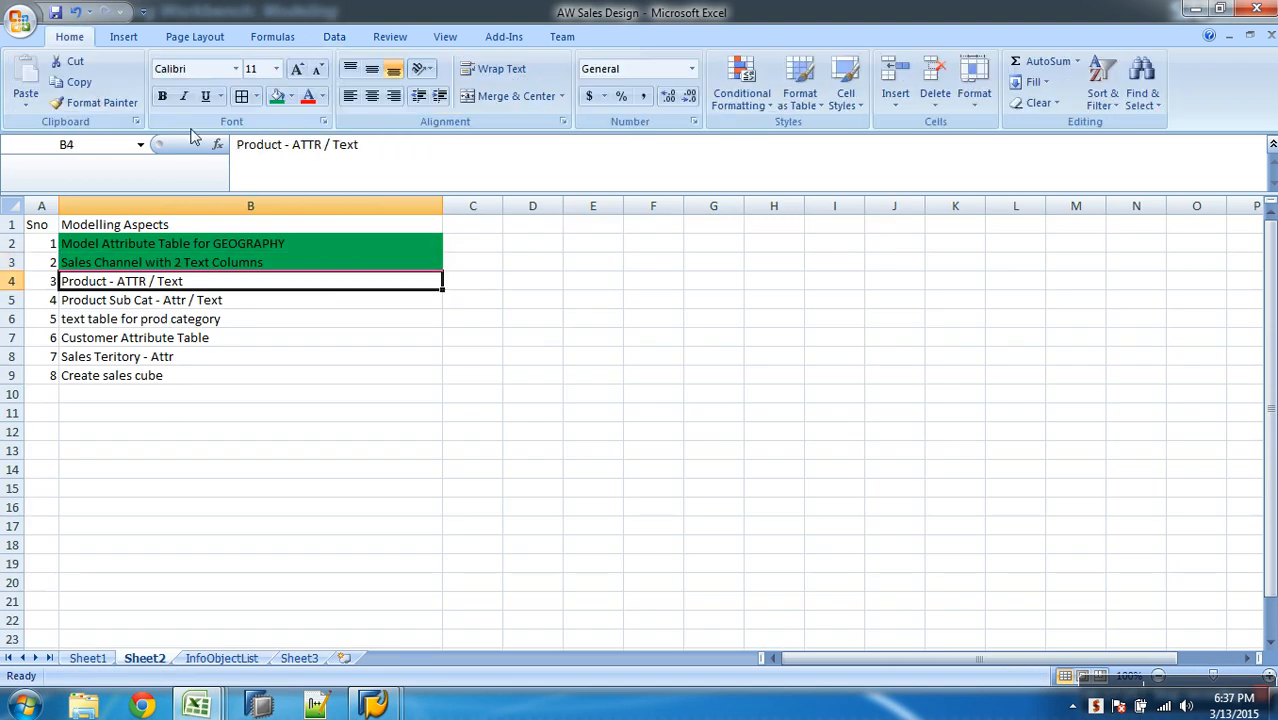
click(276, 96)
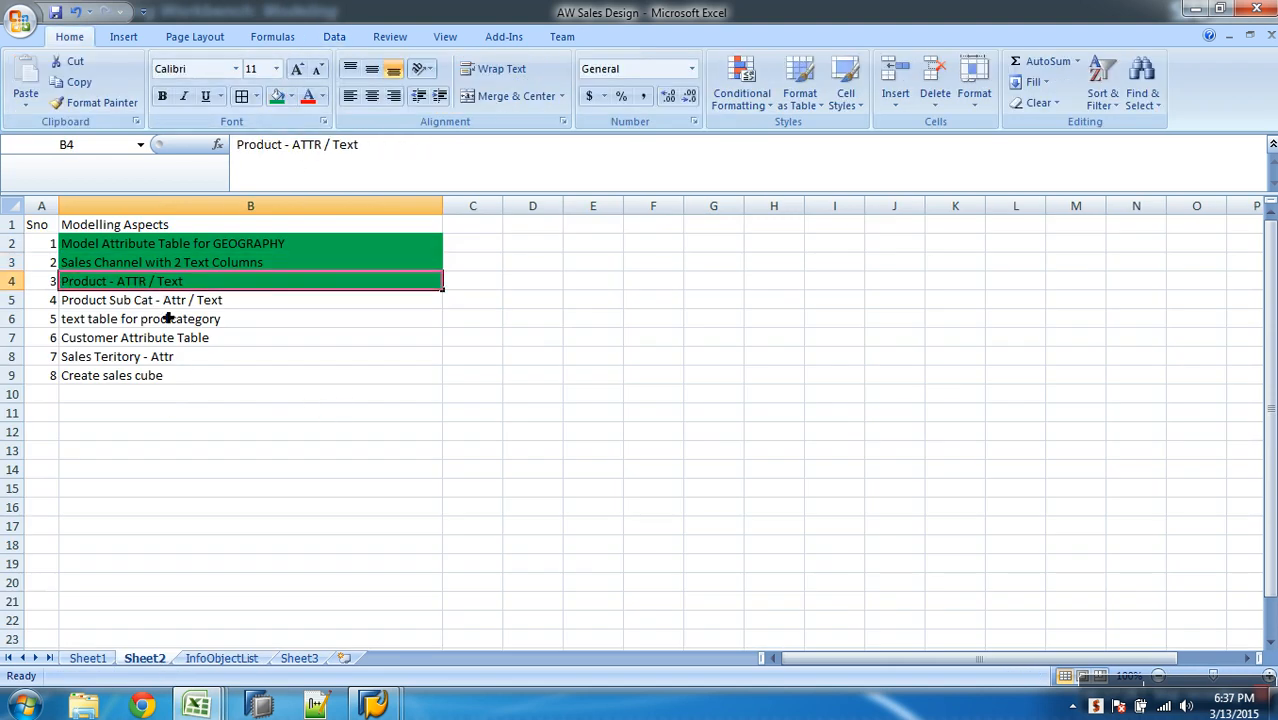
key(Down)
Examine on Sheet1 how ProductSubcategoryKey relates to EnglishProductSubcategoryName and ProductCategoryKey
click(87, 658)
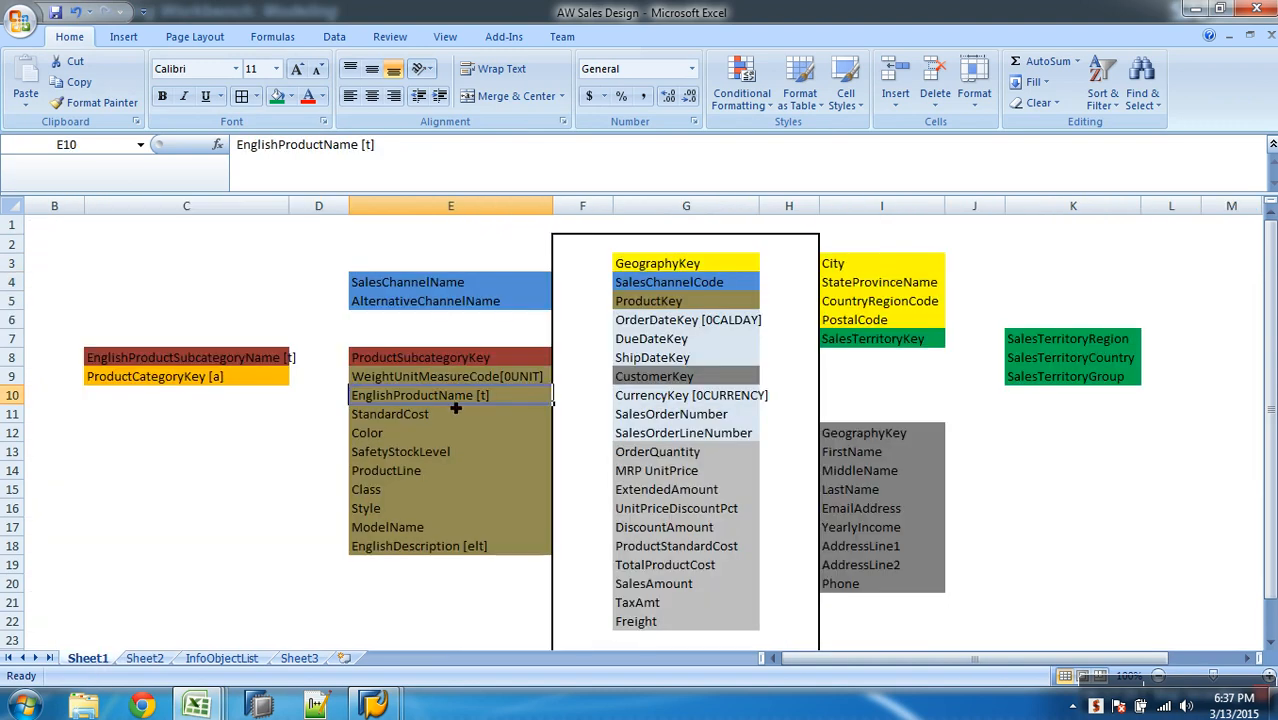
click(450, 362)
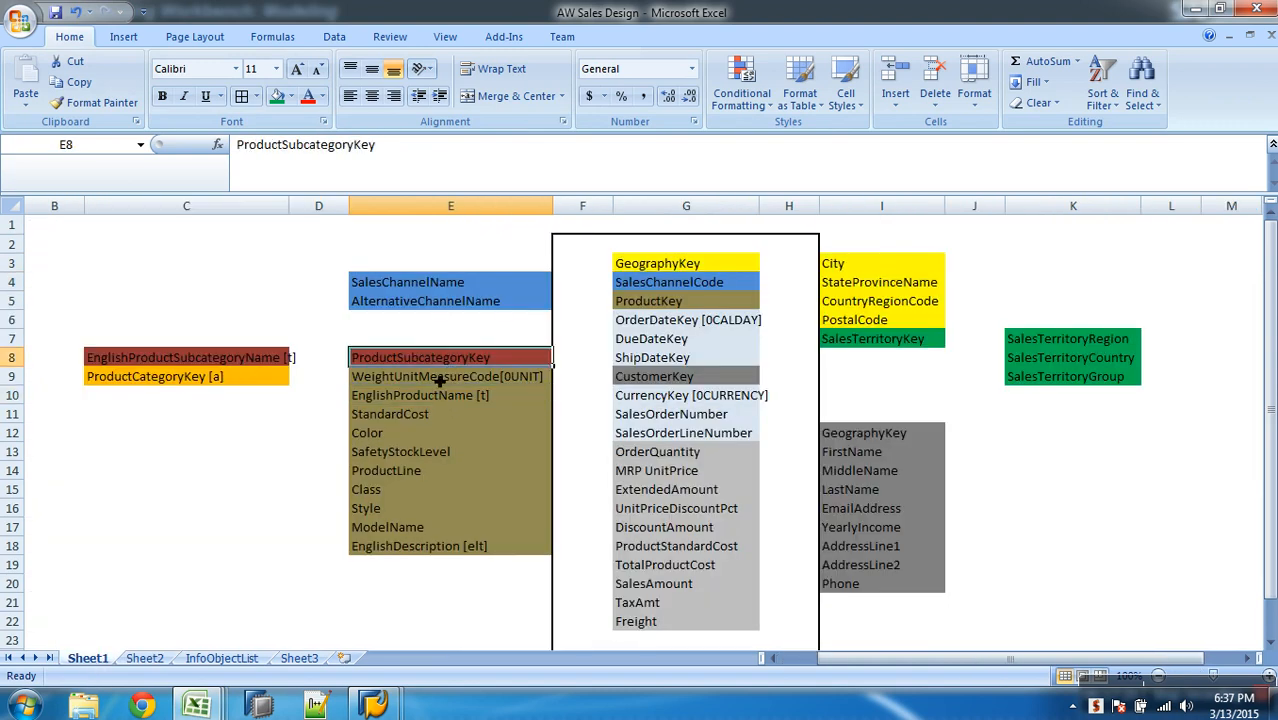
click(250, 362)
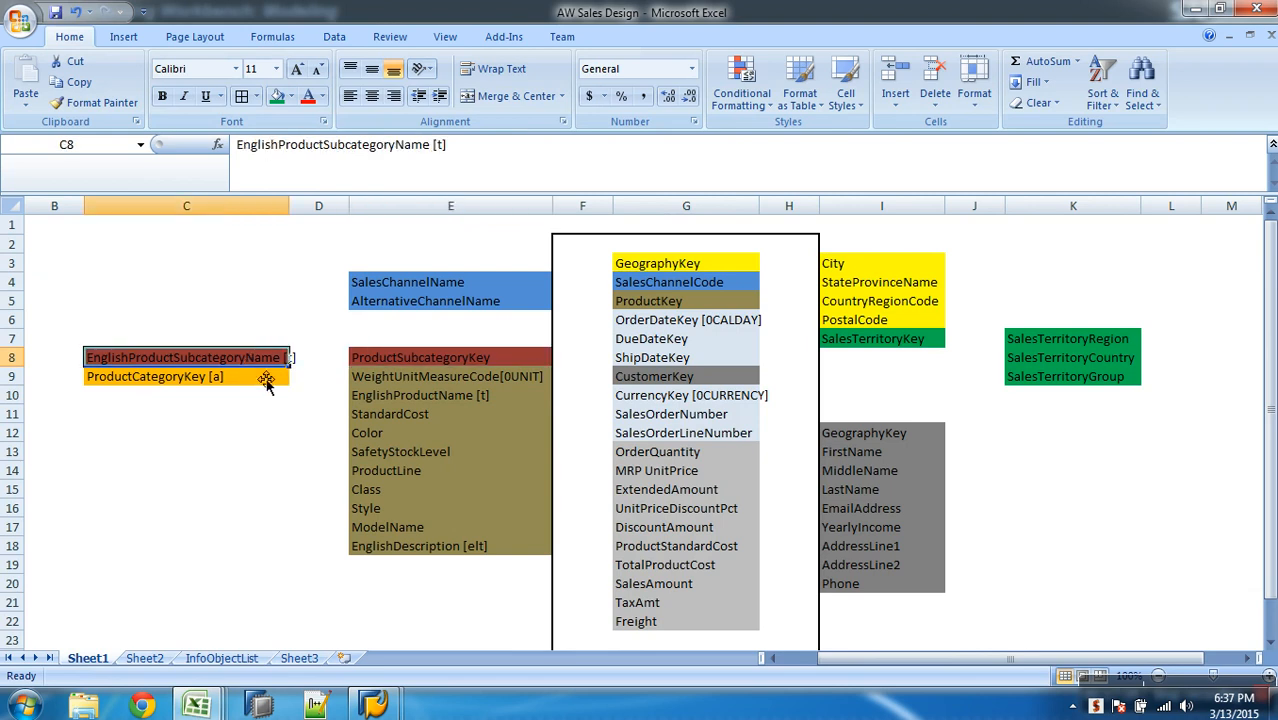
click(262, 382)
click(278, 365)
click(268, 397)
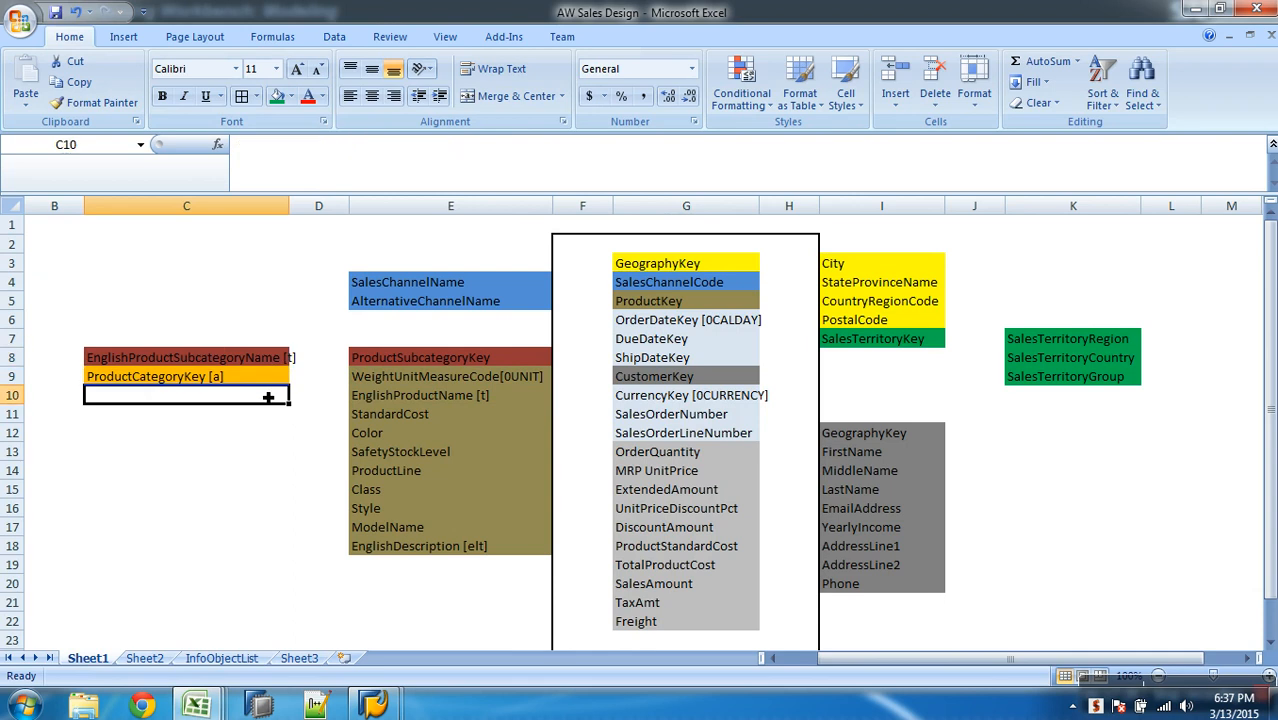
click(203, 364)
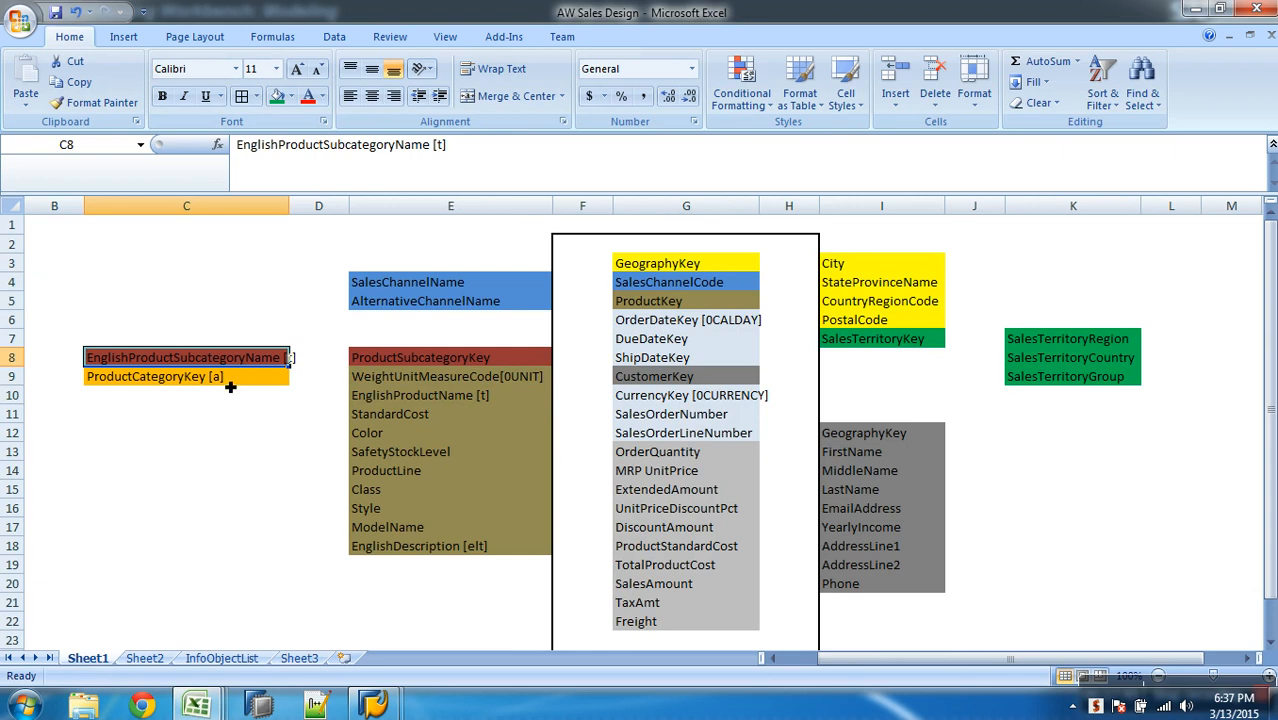
key(Down)
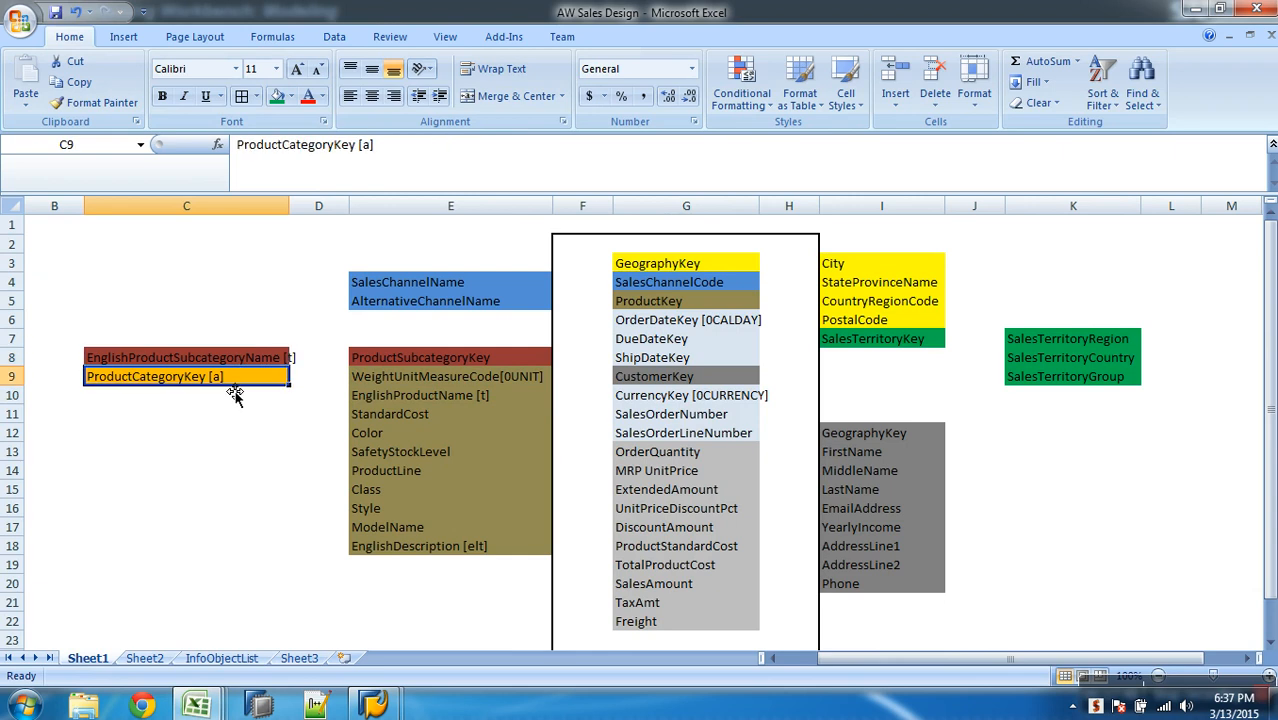
click(396, 366)
click(236, 362)
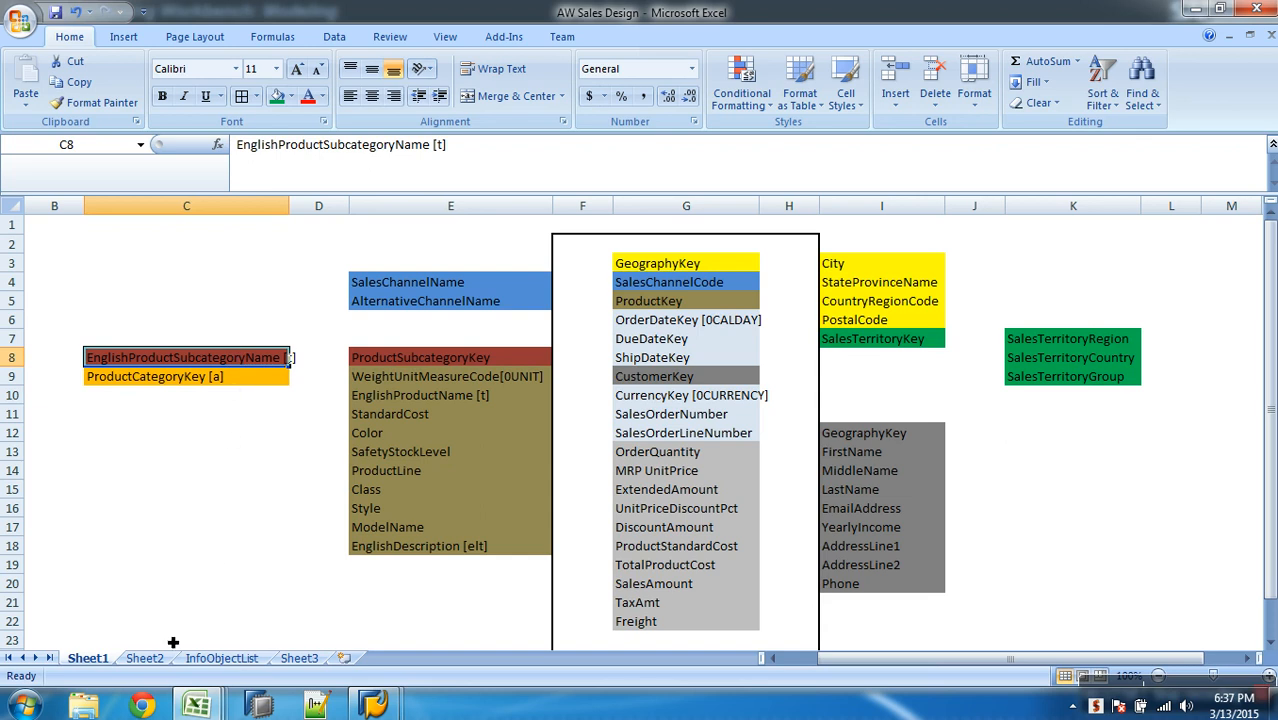
Return to Sheet2, open the recent file Product_sub_category, and fit its English, Spanish and French subcategory name columns to their contents
click(145, 659)
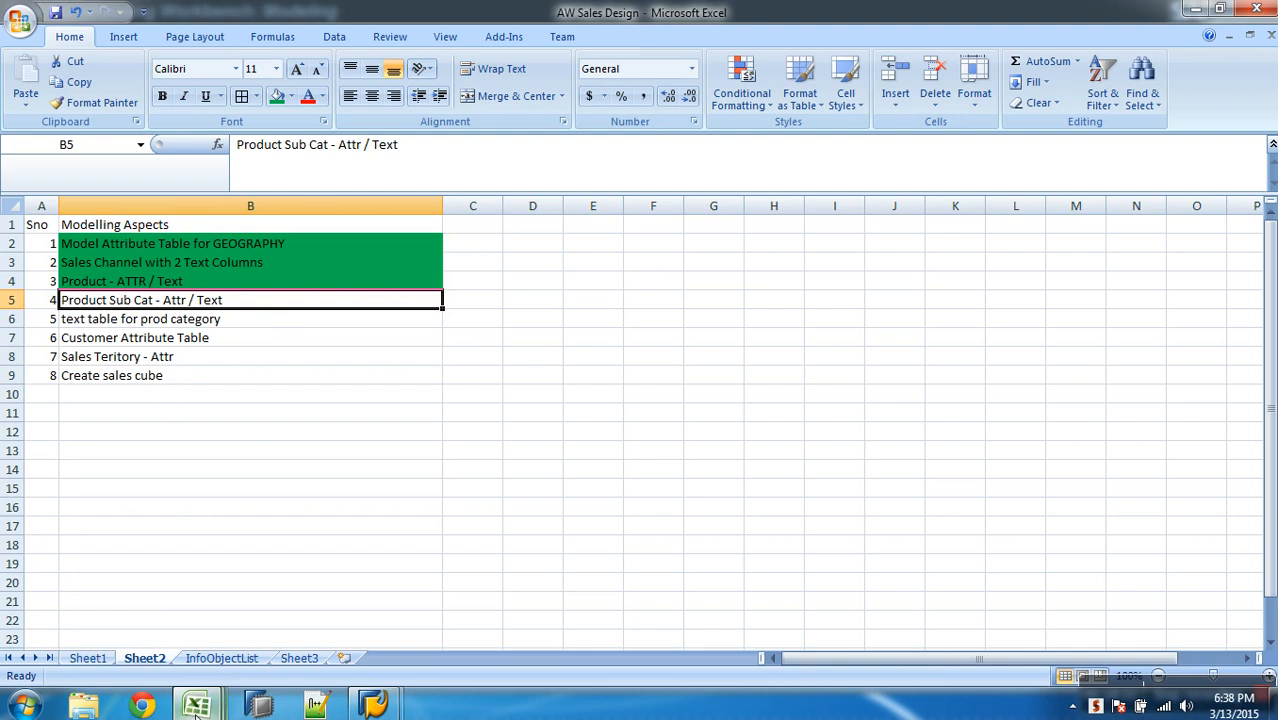
click(20, 20)
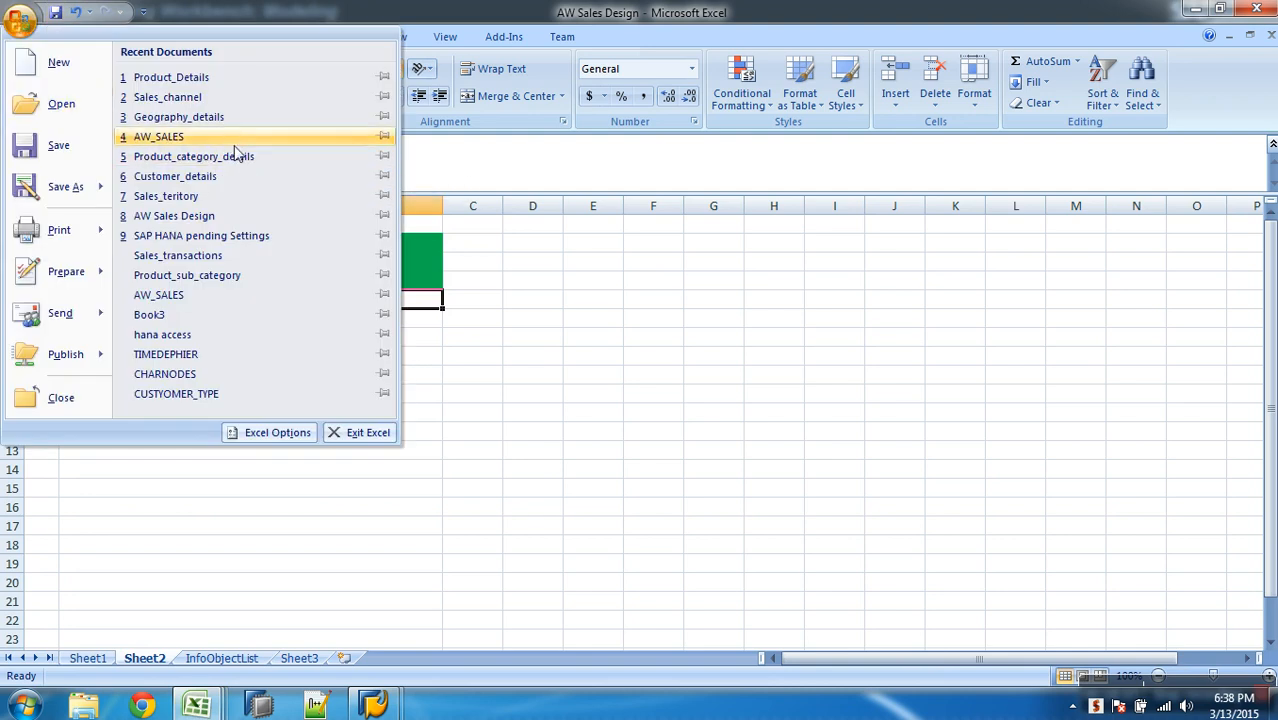
click(245, 275)
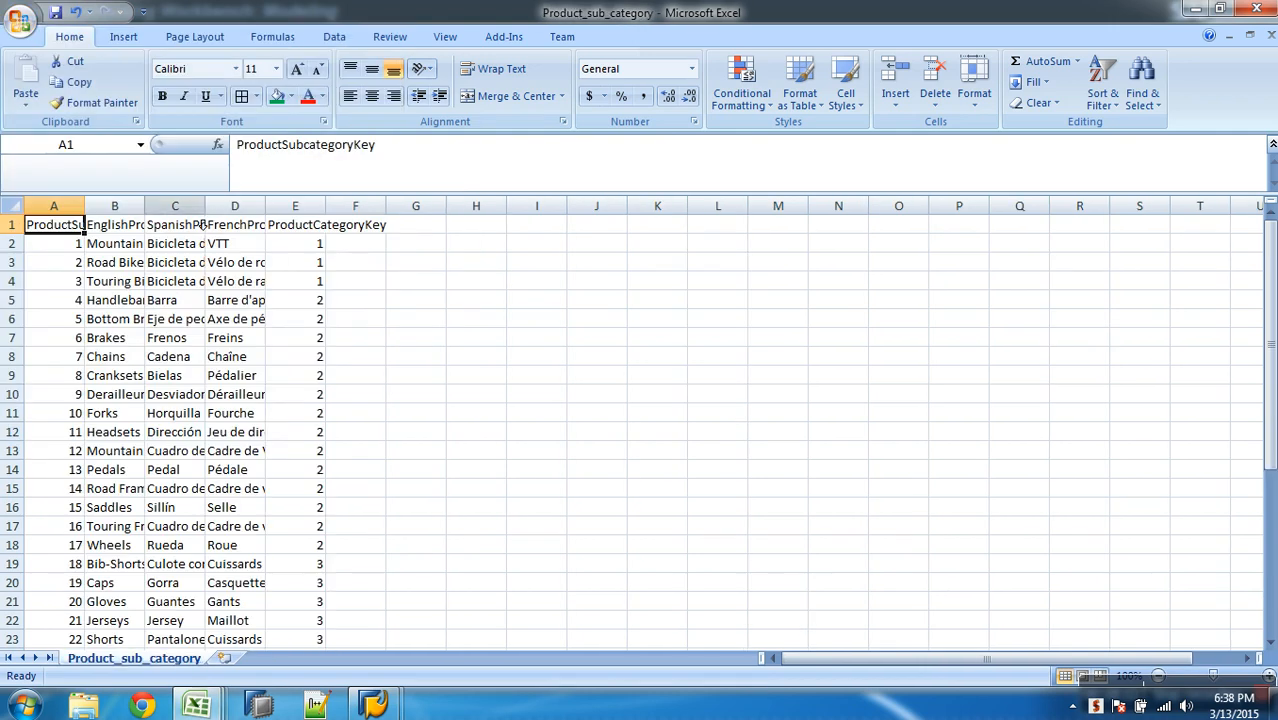
double_click(145, 206)
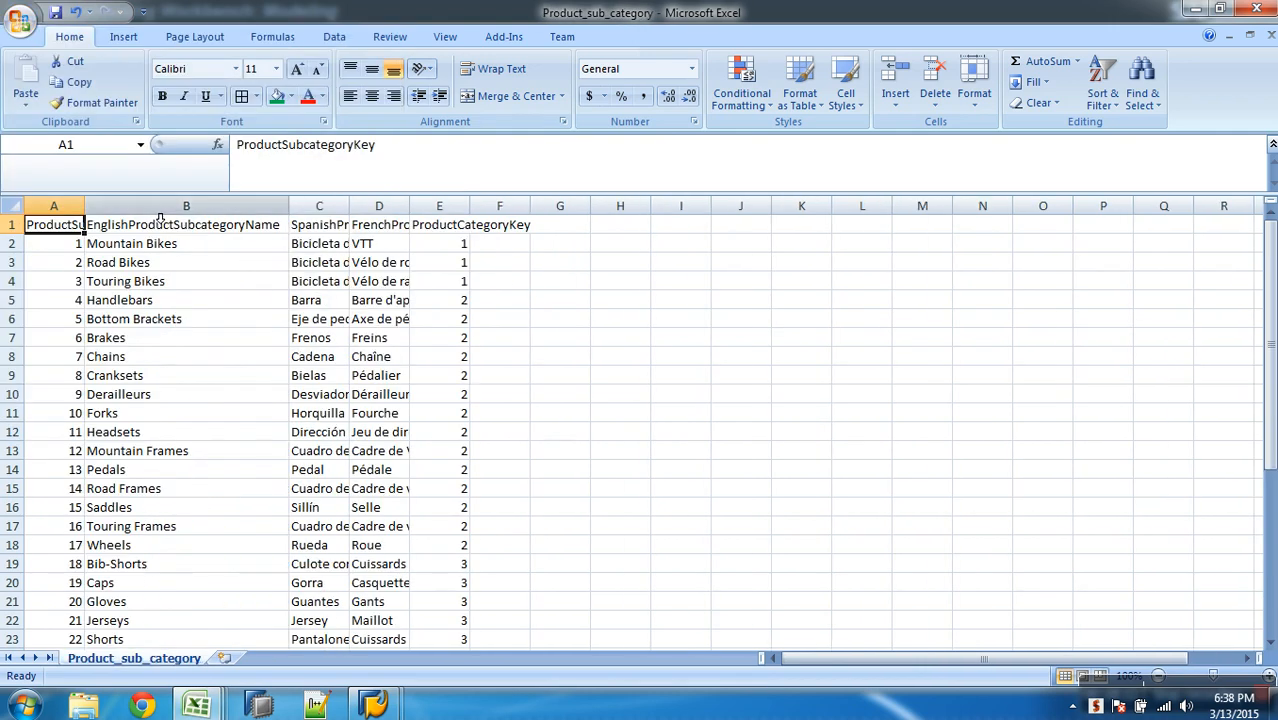
double_click(362, 207)
double_click(556, 206)
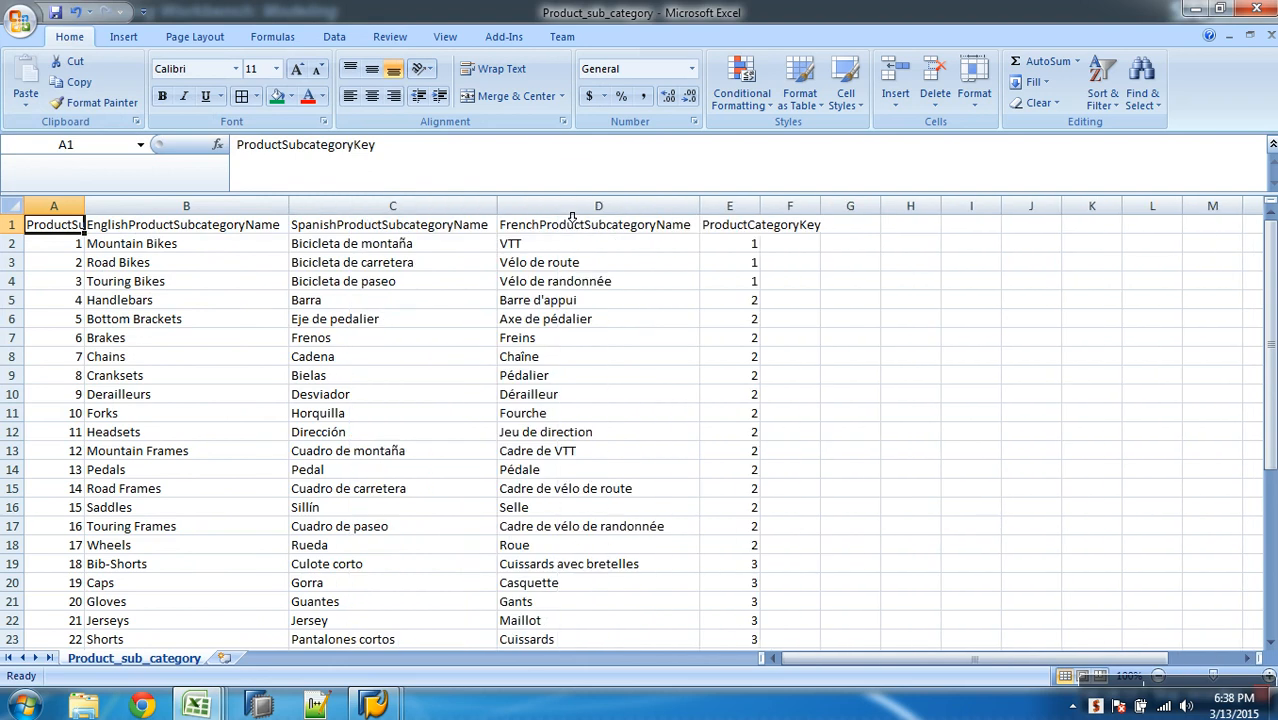
Delete the SpanishProductSubcategoryName and FrenchProductSubcategoryName columns
click(394, 209)
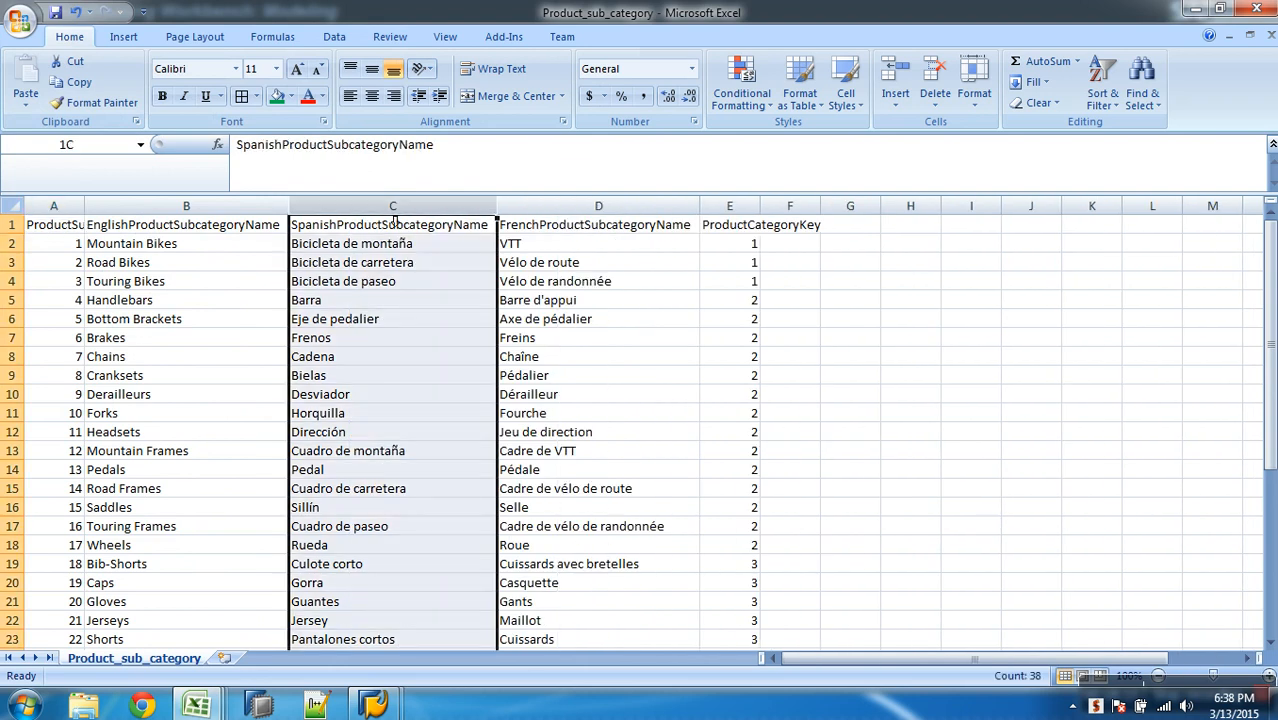
drag(459, 218, 540, 216)
right_click(538, 208)
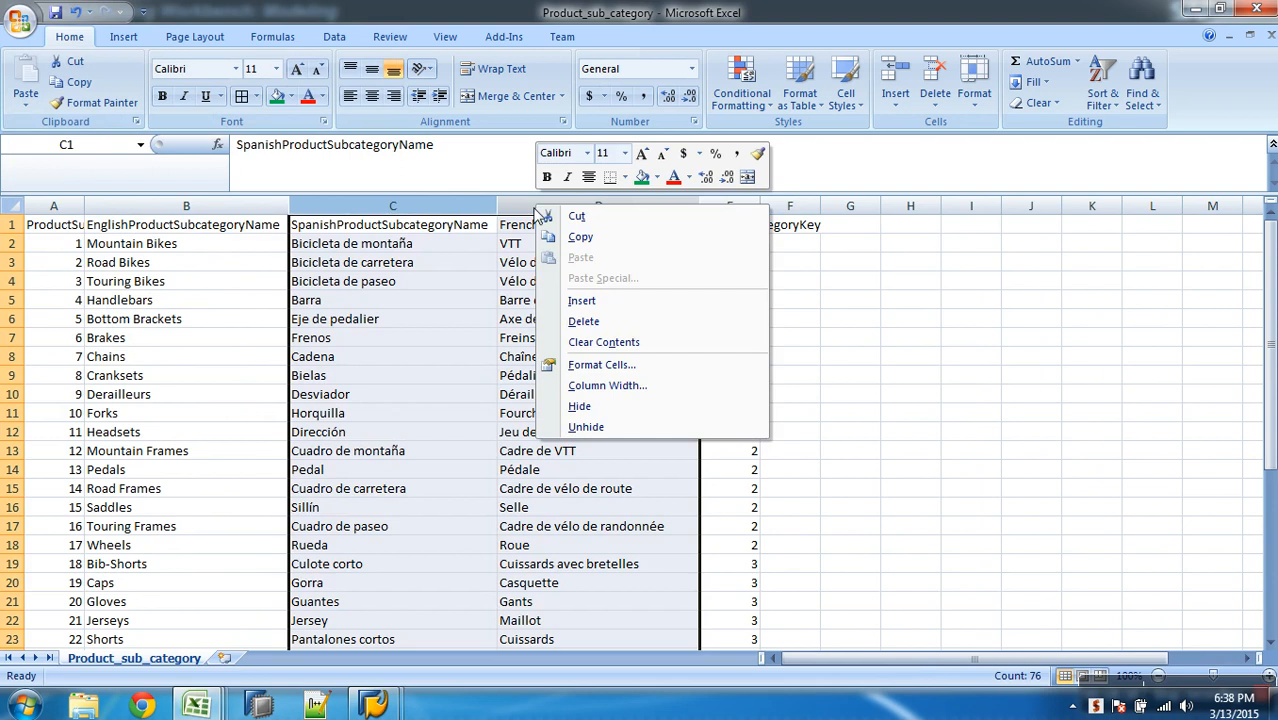
click(584, 321)
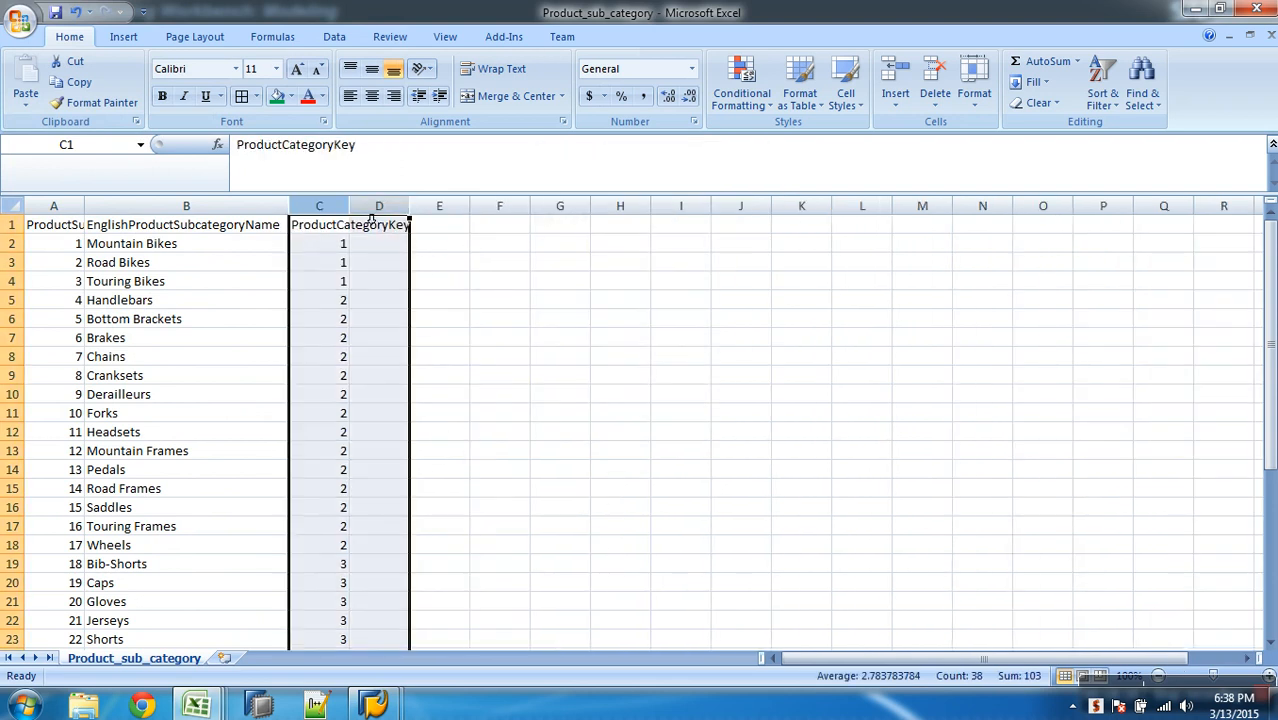
Fit the ProductCategoryKey column to its contents and save Product_sub_category, keeping the CSV format
click(375, 209)
double_click(349, 207)
click(360, 222)
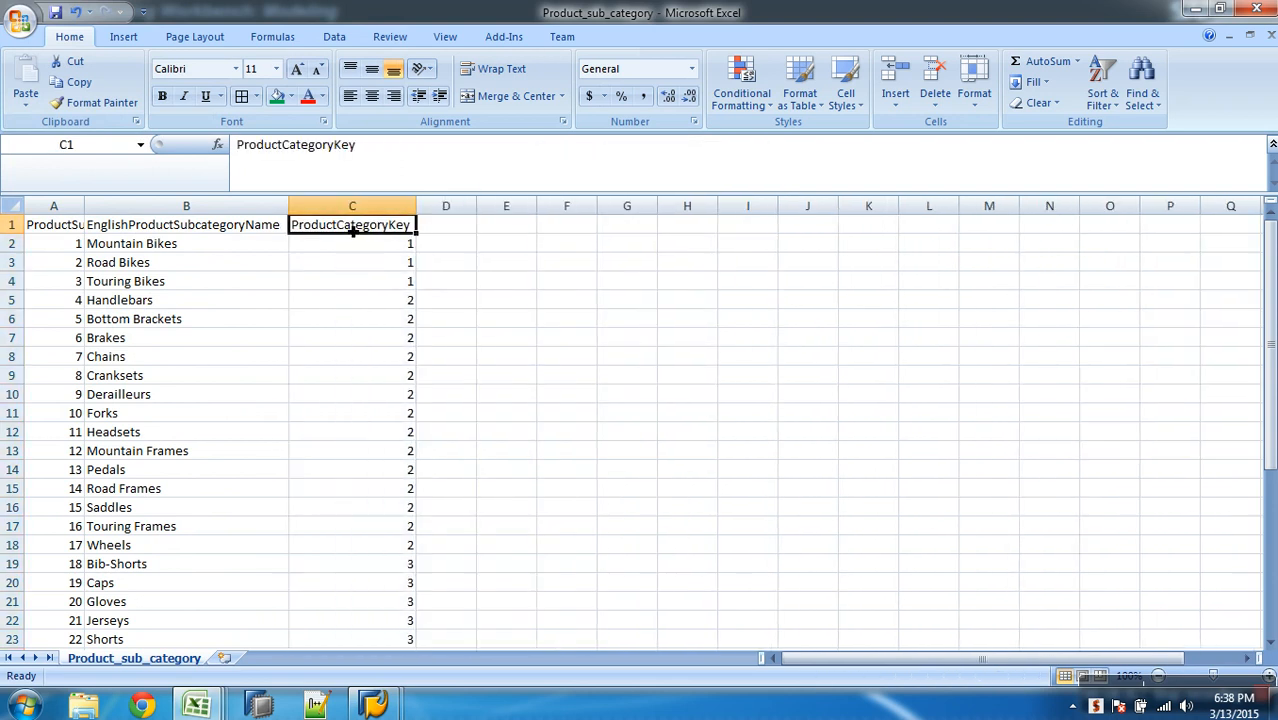
click(55, 12)
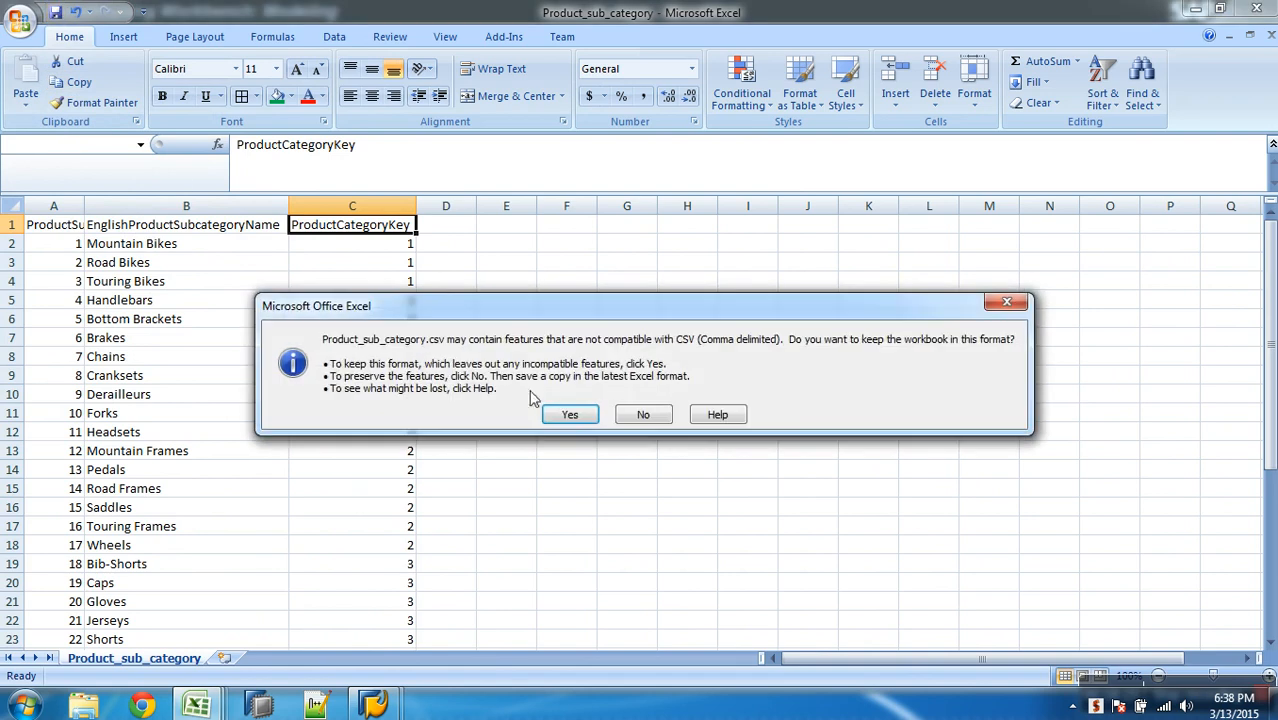
click(571, 416)
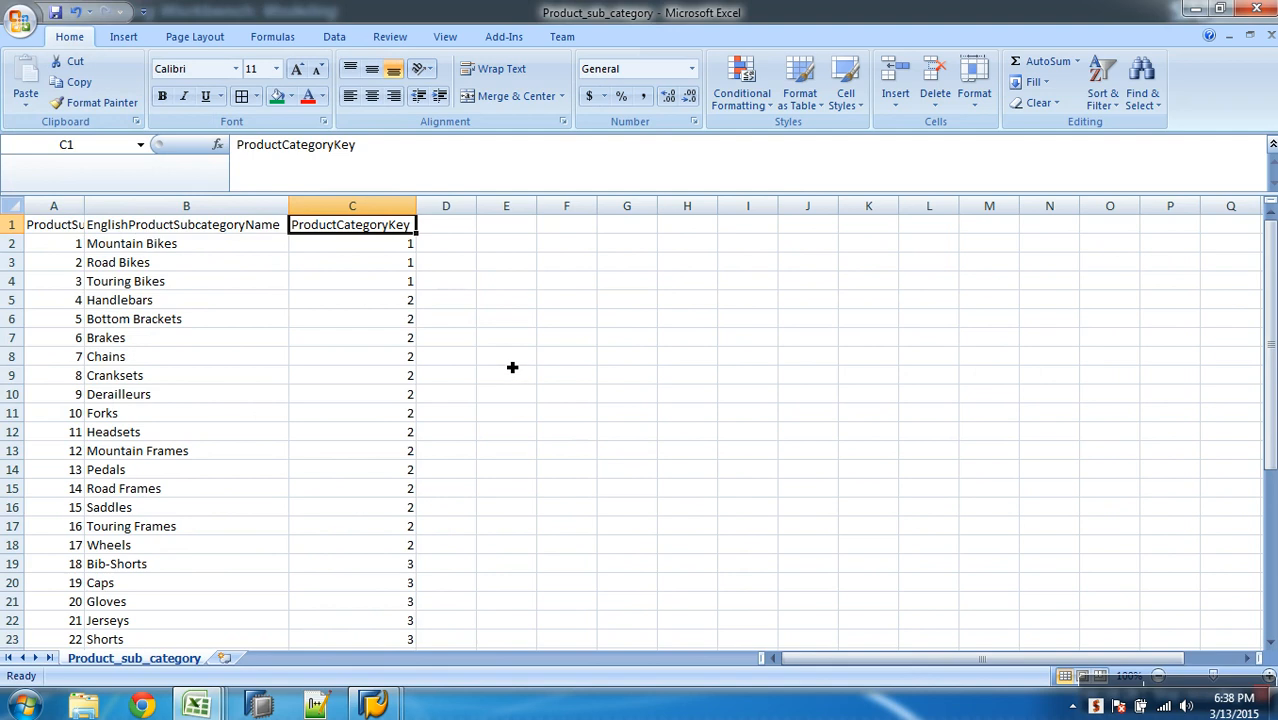
Widen the ProductSubcategoryKey column to show its full header and review the key, name and category columns
click(211, 233)
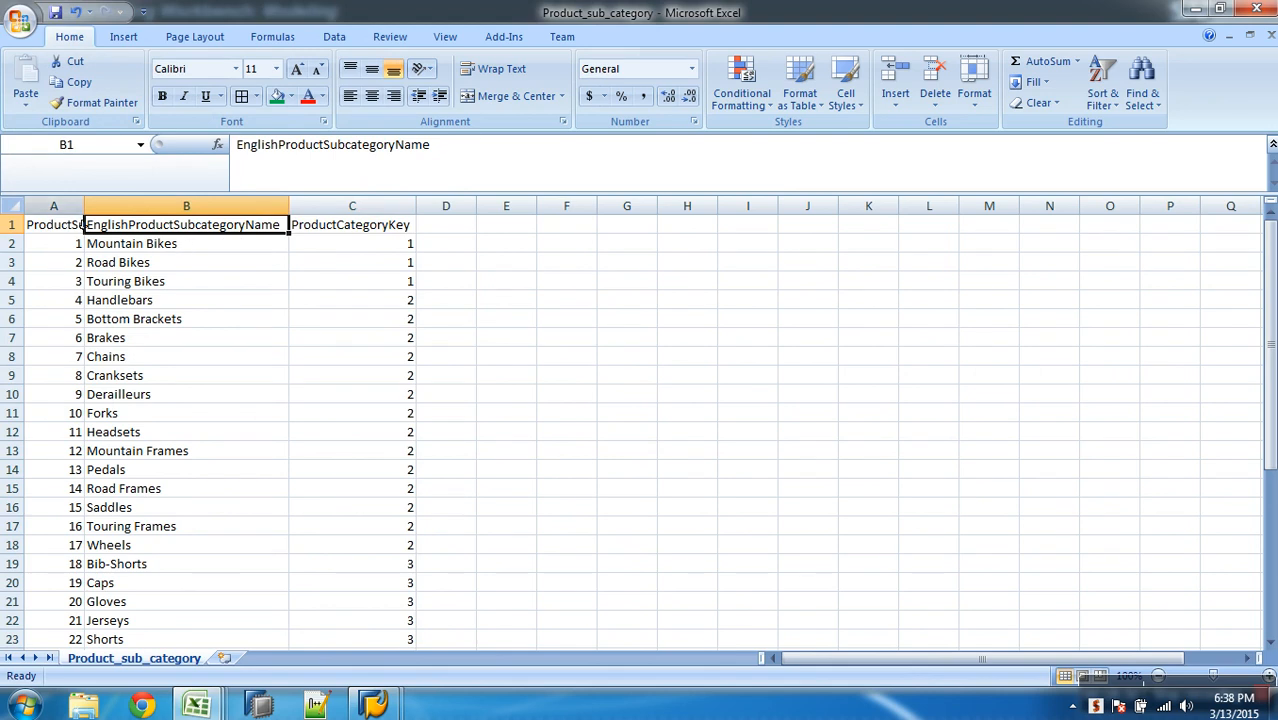
drag(85, 220, 172, 224)
click(146, 230)
click(240, 232)
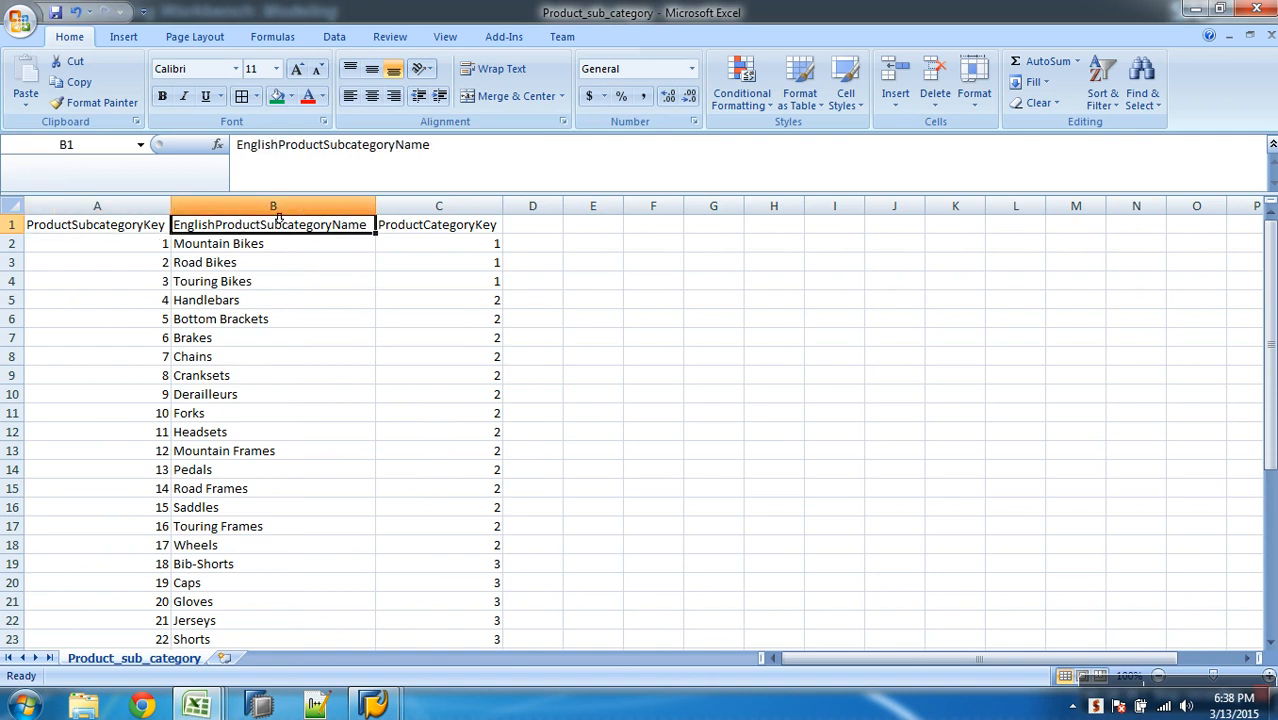
click(278, 210)
click(436, 231)
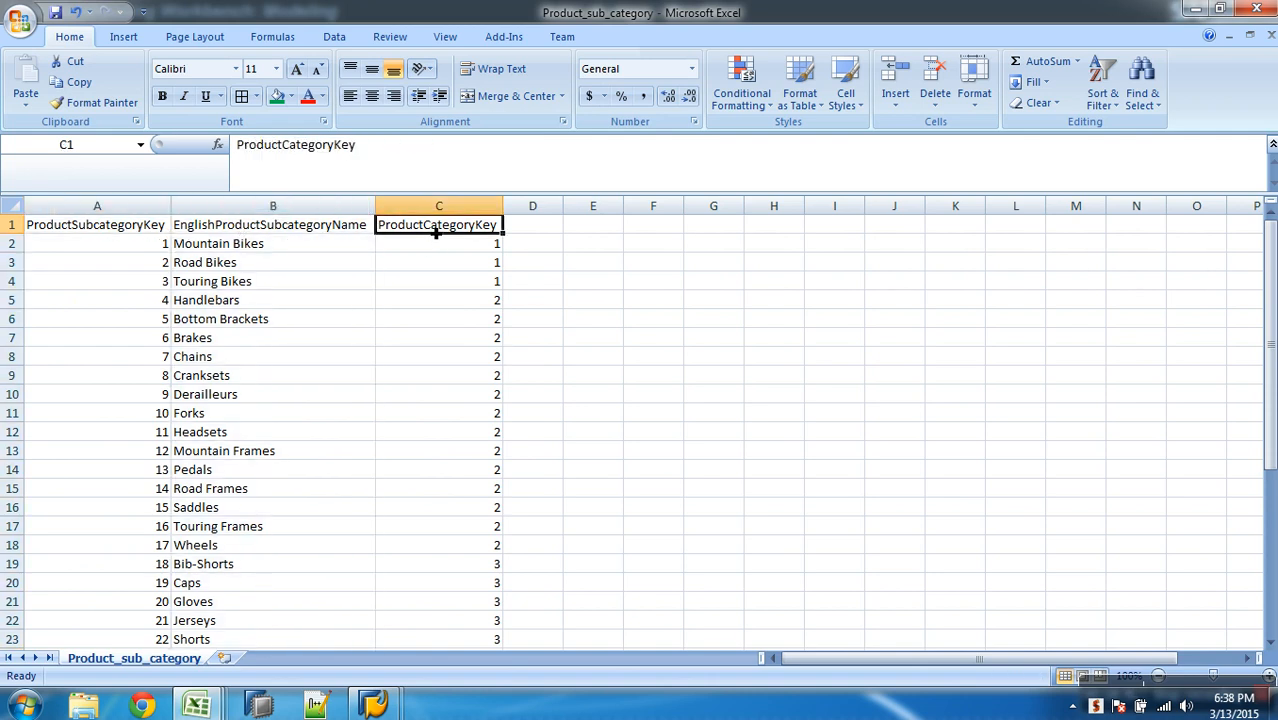
click(131, 232)
click(478, 230)
Save Product_sub_category again in CSV format and close the file
click(56, 12)
click(570, 414)
click(1270, 35)
click(645, 399)
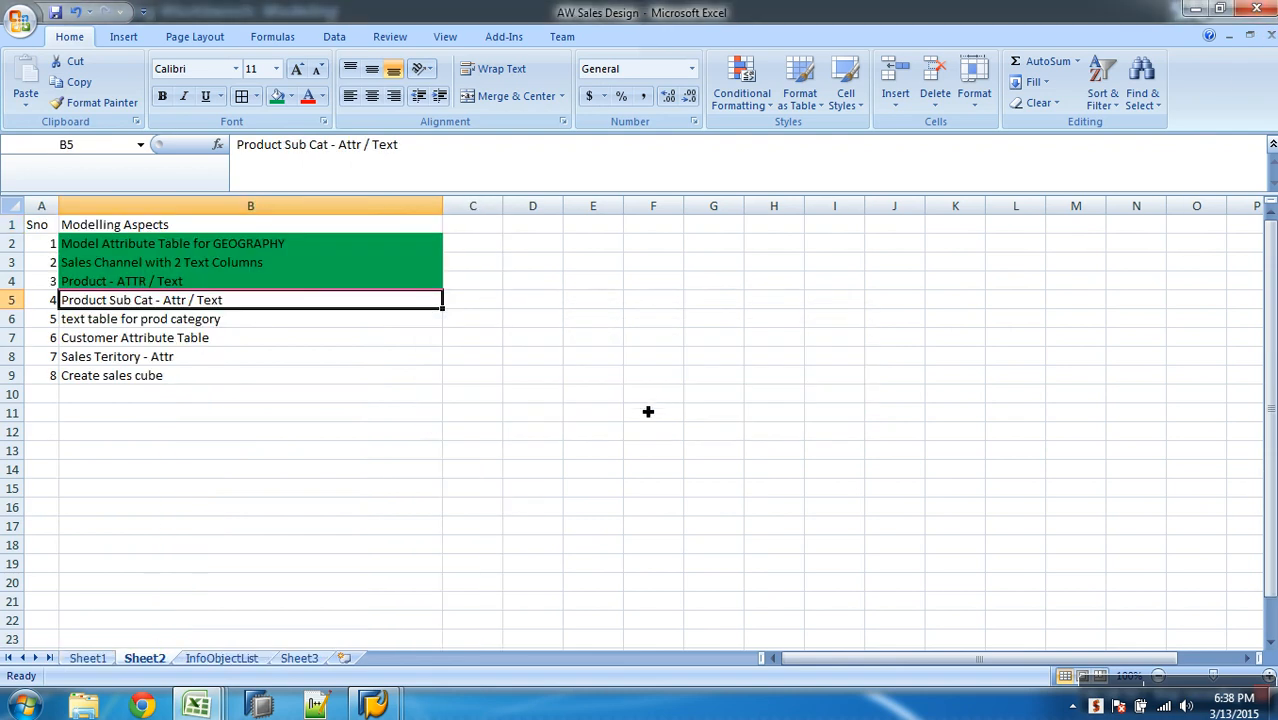
Clear the Desc column filter on the InfoObjectList sheet by selecting all descriptions
click(251, 660)
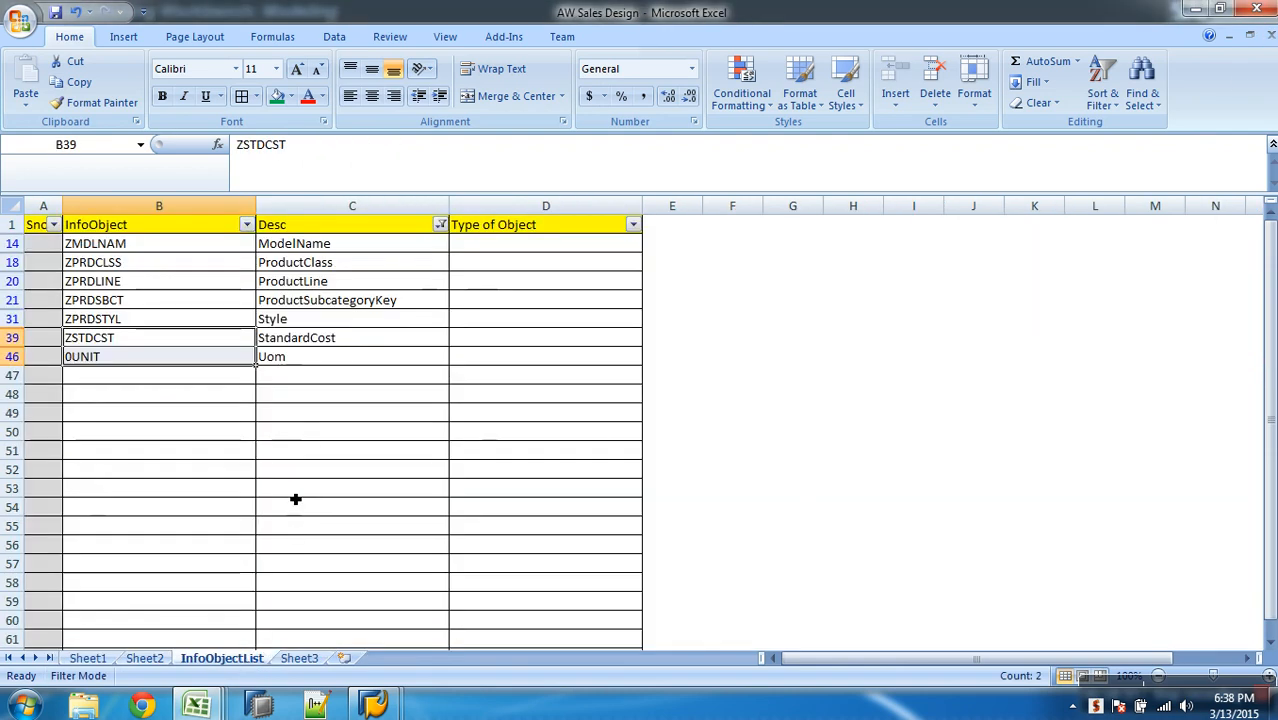
click(440, 224)
click(318, 374)
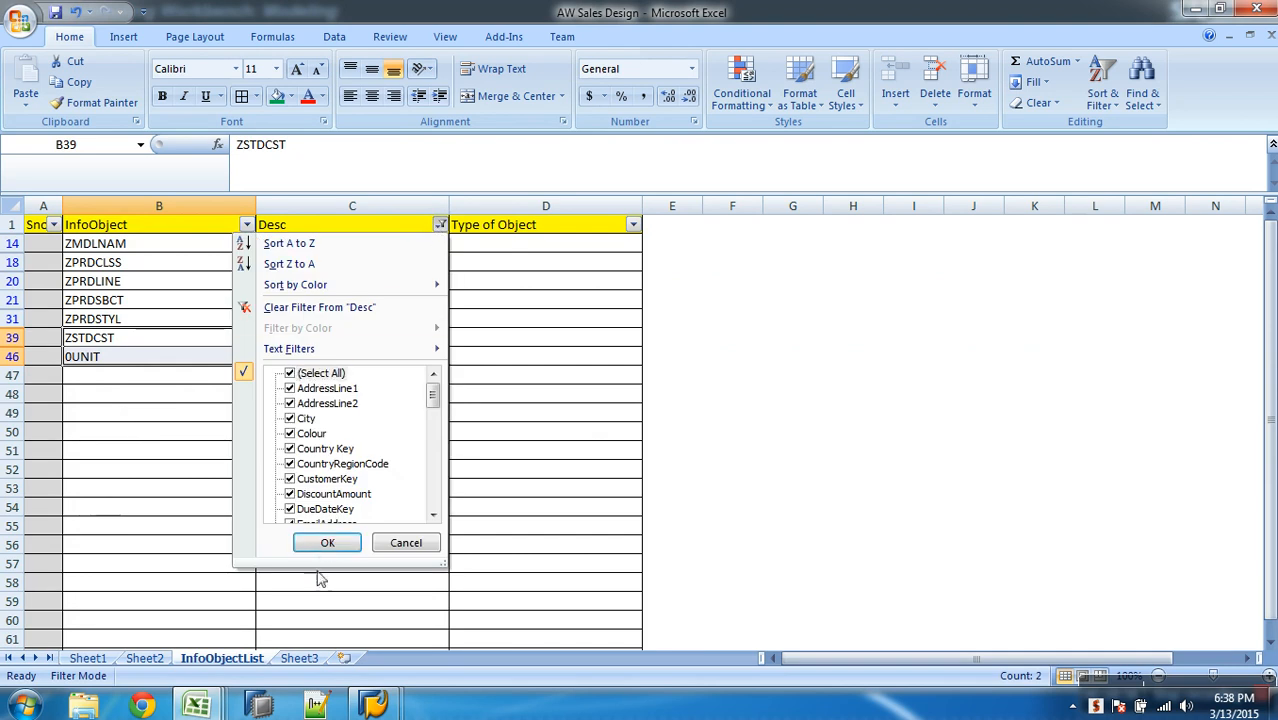
click(328, 543)
Switch to SAP's Data Warehousing Workbench and open the ProductSubcategoryKey InfoObject (ZPRDSBCT) for changing
mouse_move(374, 705)
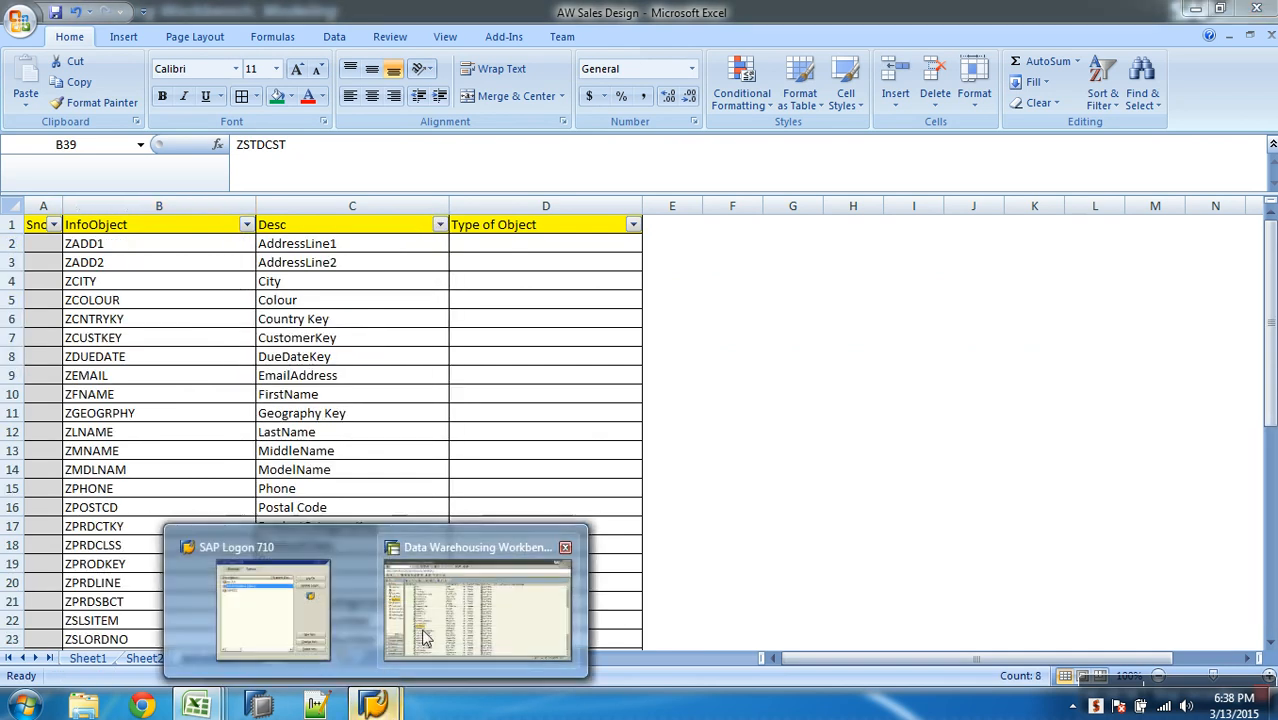
click(458, 617)
click(303, 488)
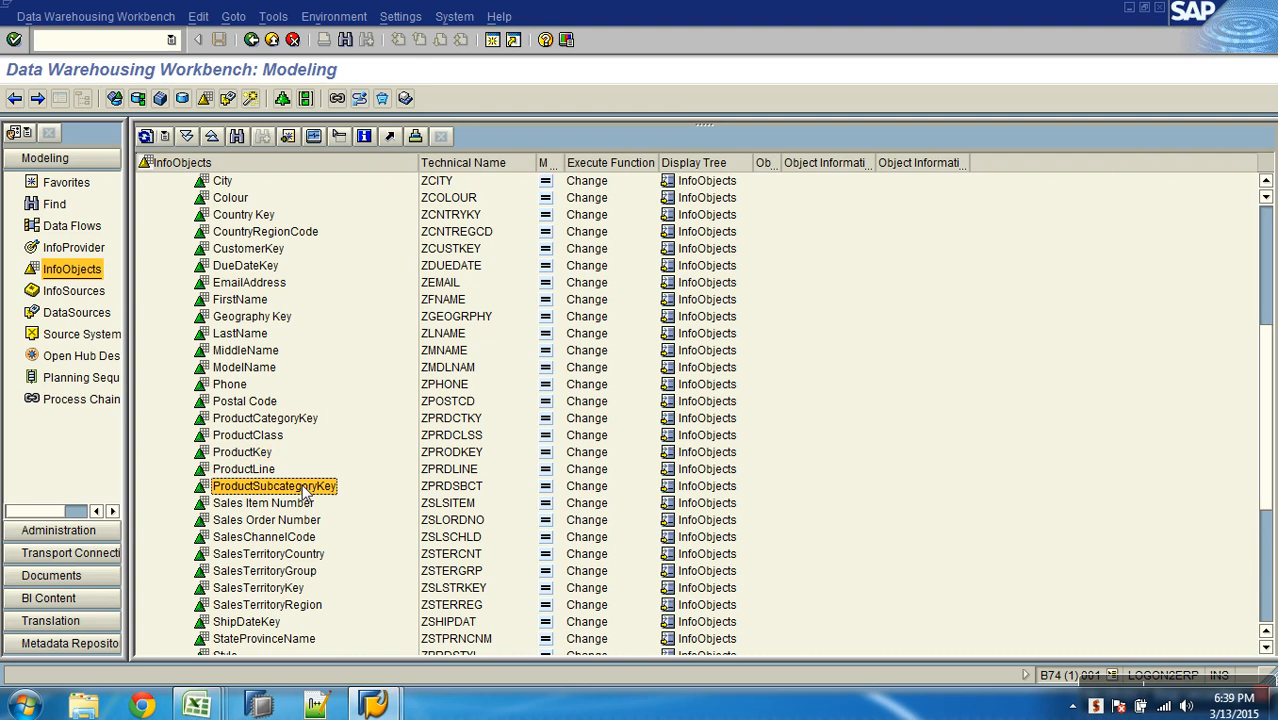
right_click(301, 490)
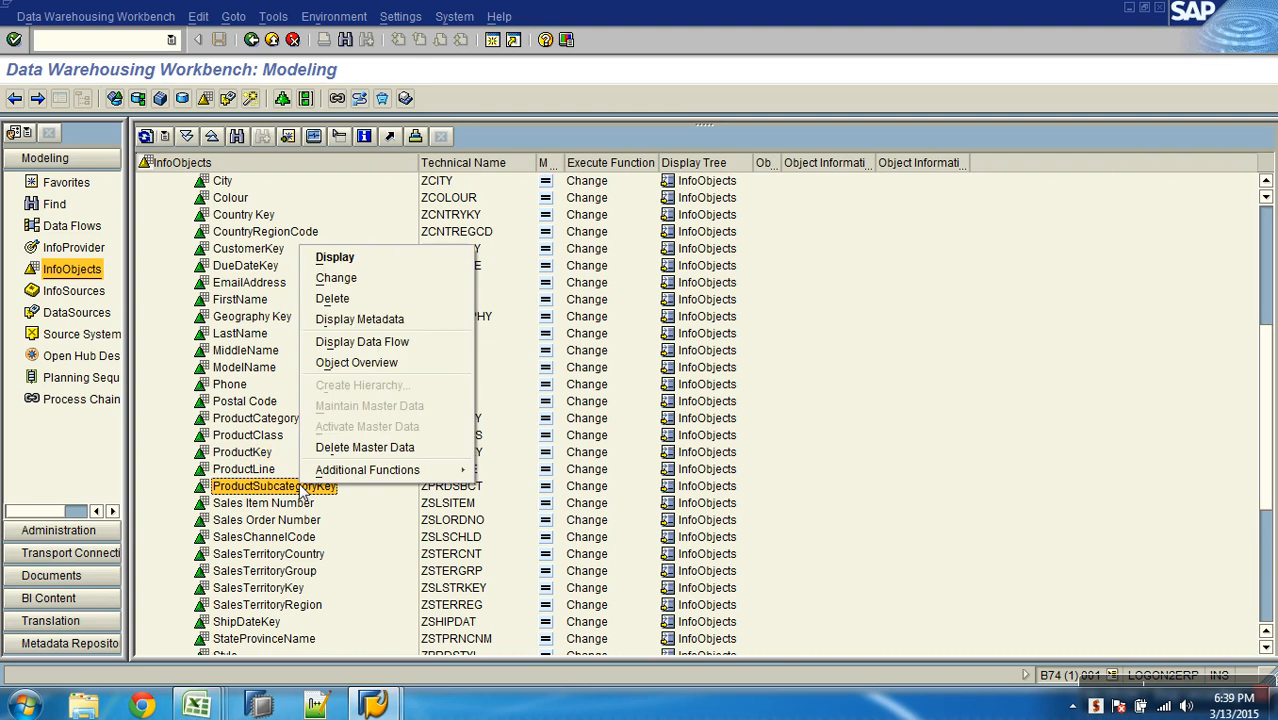
click(340, 280)
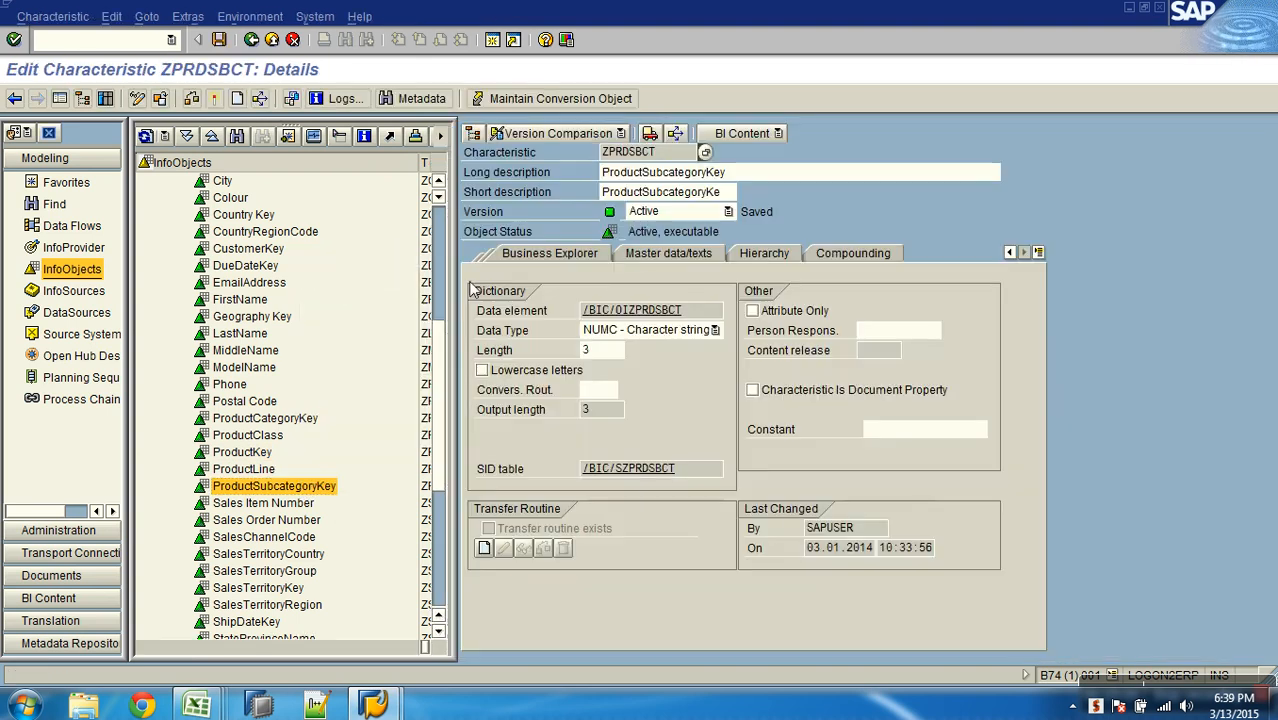
Enable master data and texts for ZPRDSBCT, using medium text instead of short text
click(662, 251)
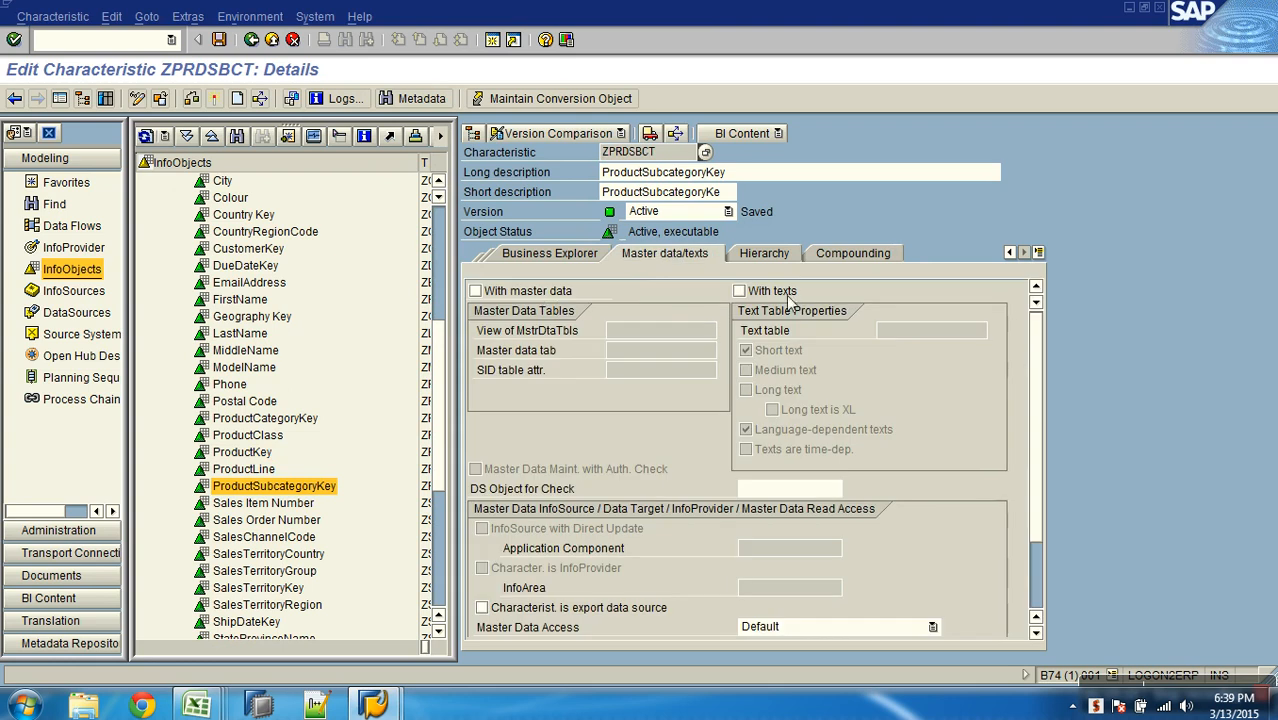
click(476, 291)
click(740, 291)
click(778, 351)
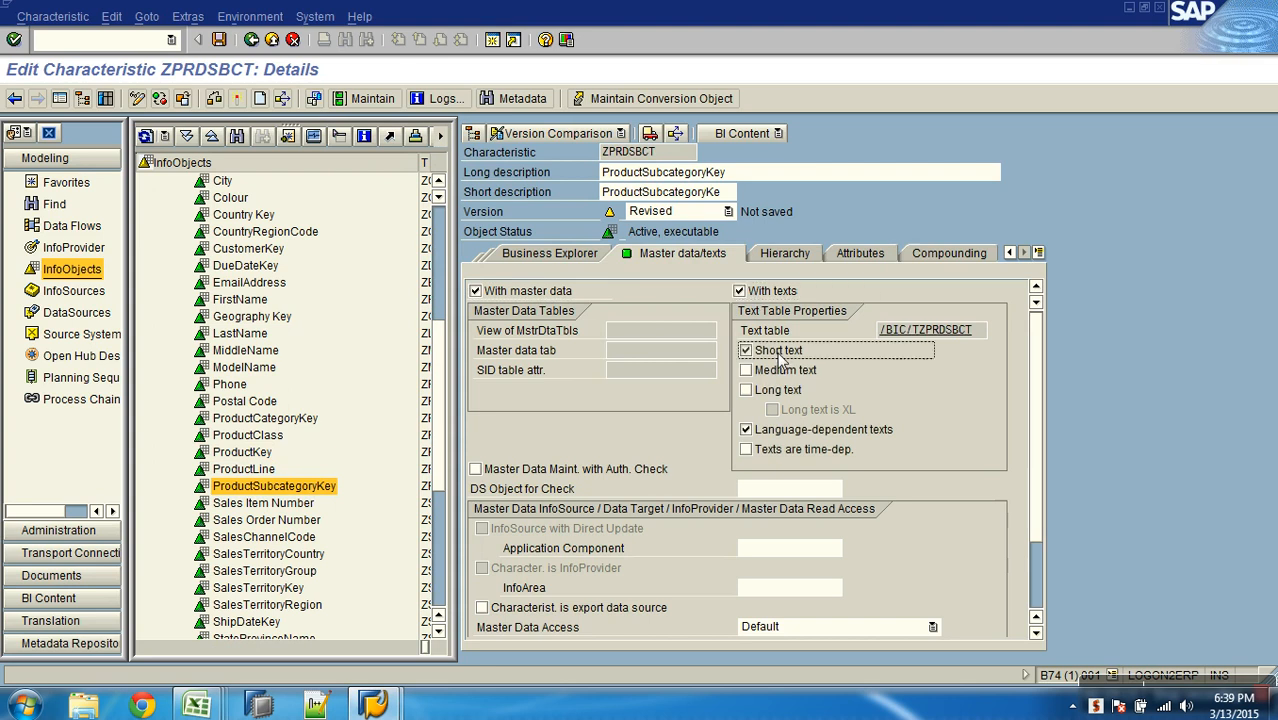
click(782, 372)
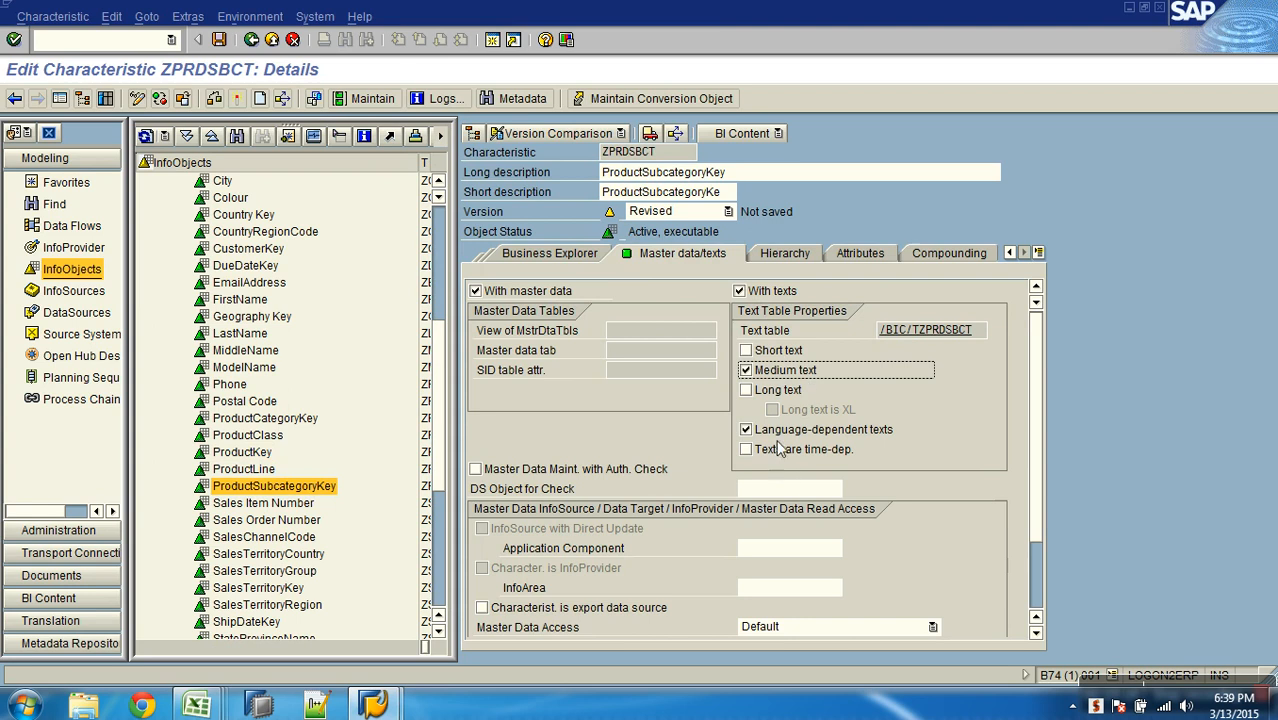
Add ProductCategoryKey (ZPRDCTKY) as an attribute of ZPRDSBCT and activate the characteristic
click(858, 256)
click(557, 372)
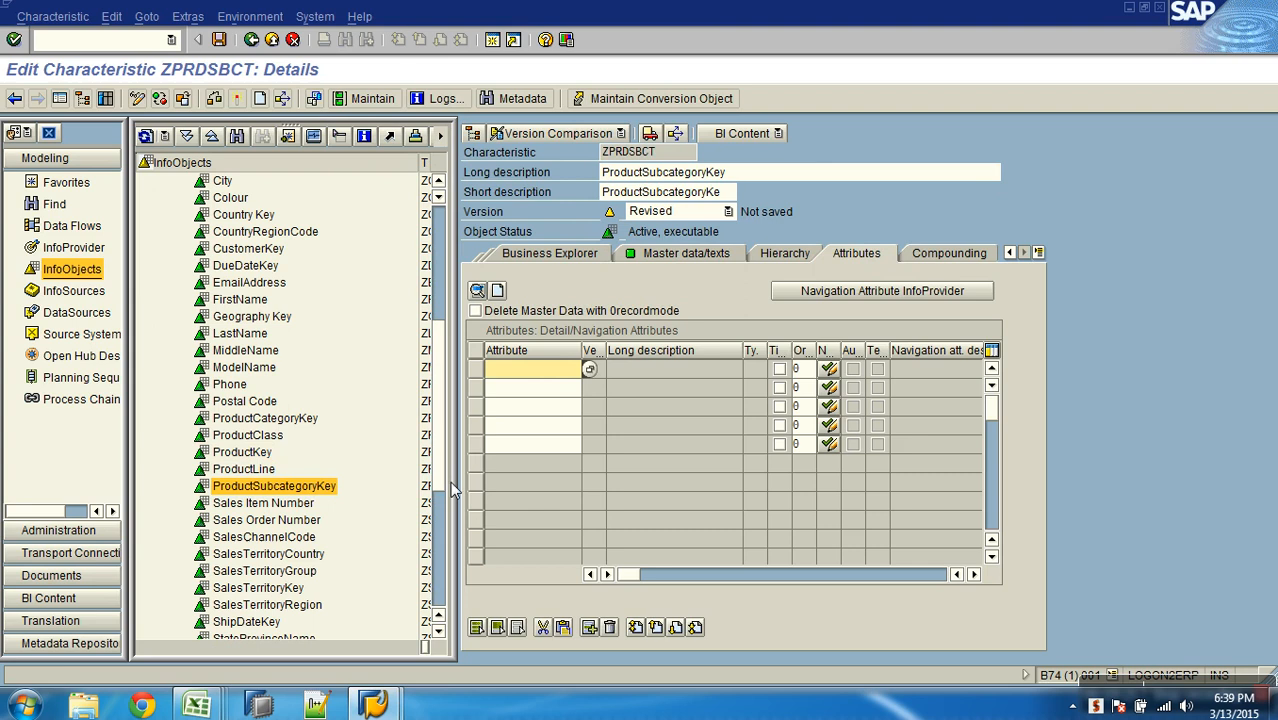
drag(302, 425, 517, 382)
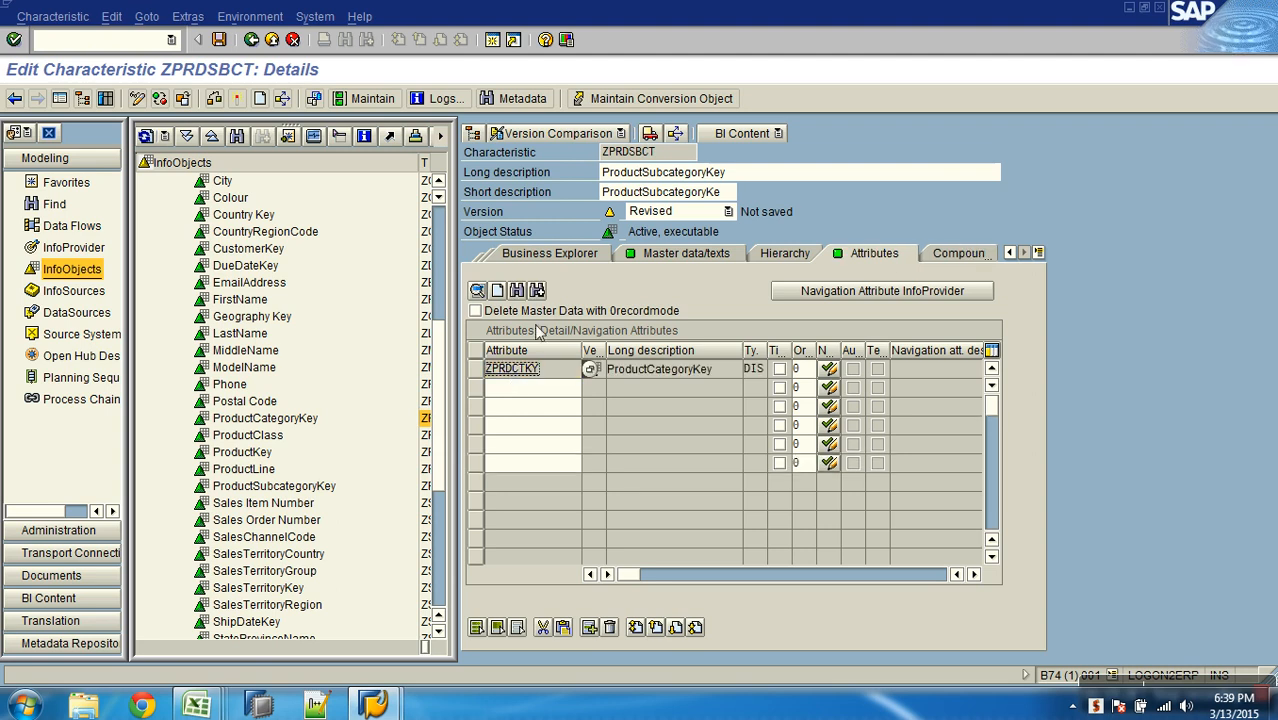
drag(539, 368, 484, 370)
click(238, 98)
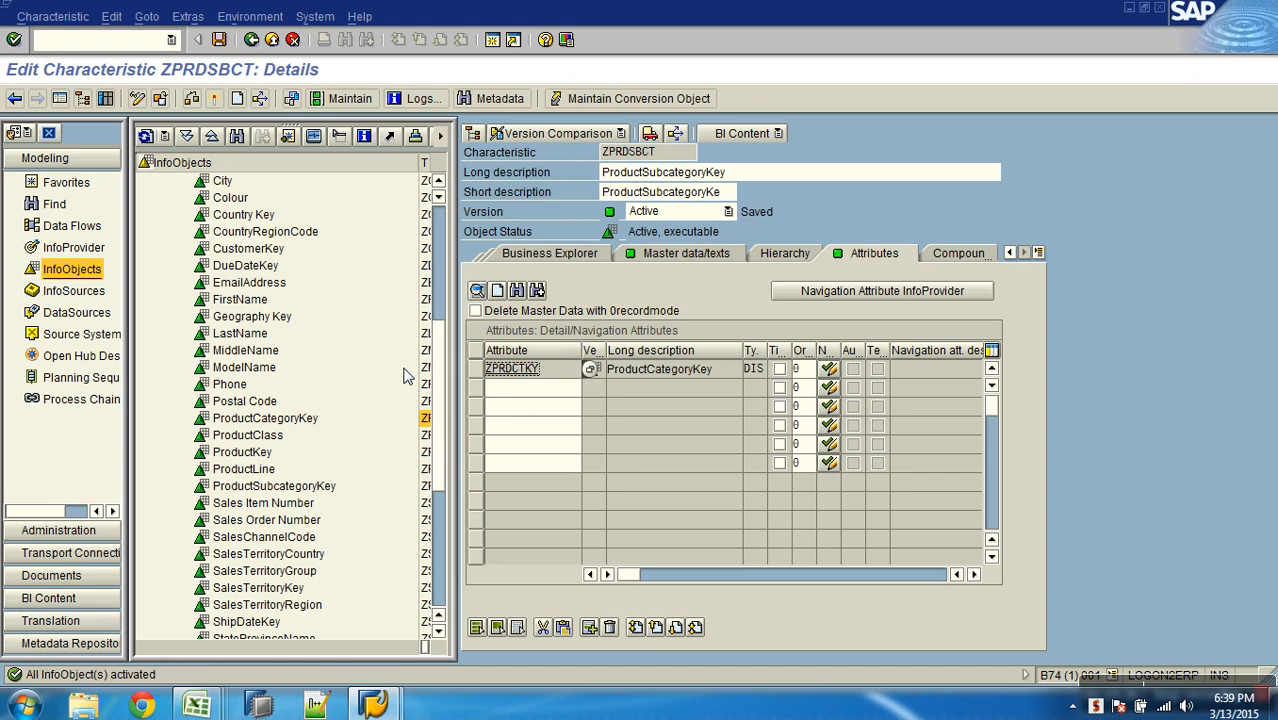
Inspect the fields of ZPRDSBCT's text table /BIC/TZPRDSBCT and its master data table /BIC/PZPRDSBCT
click(653, 256)
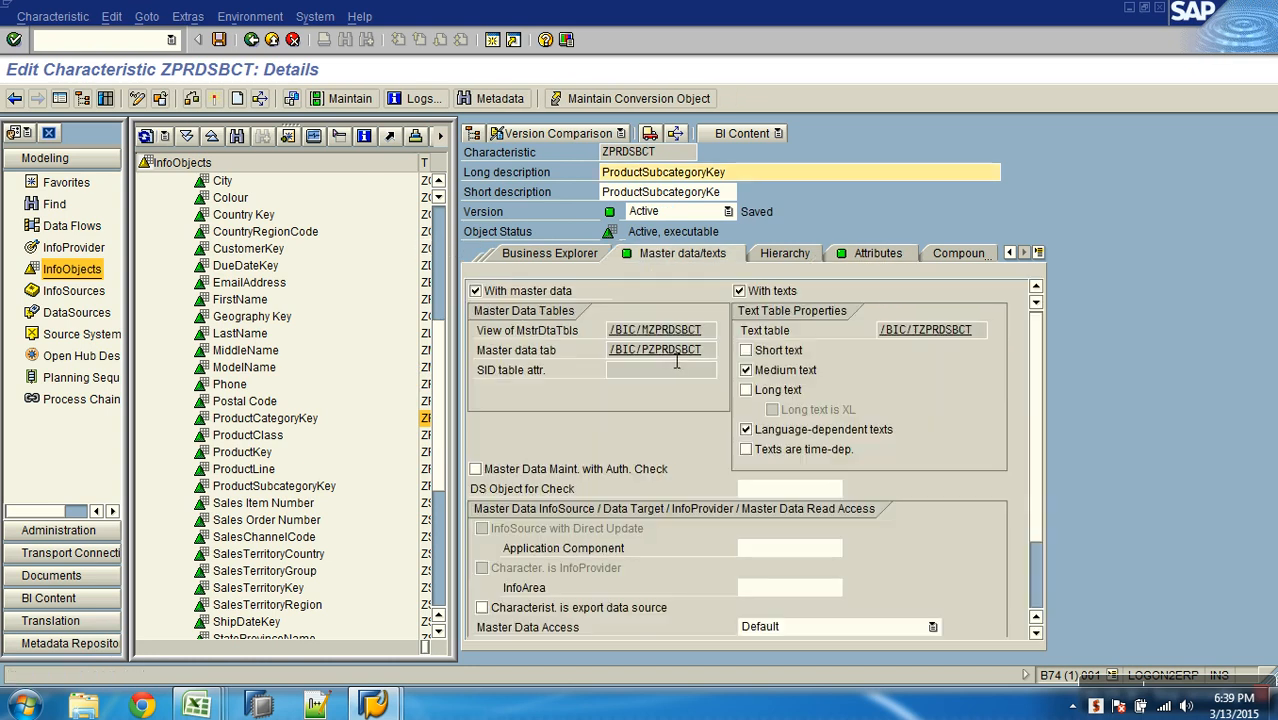
double_click(925, 330)
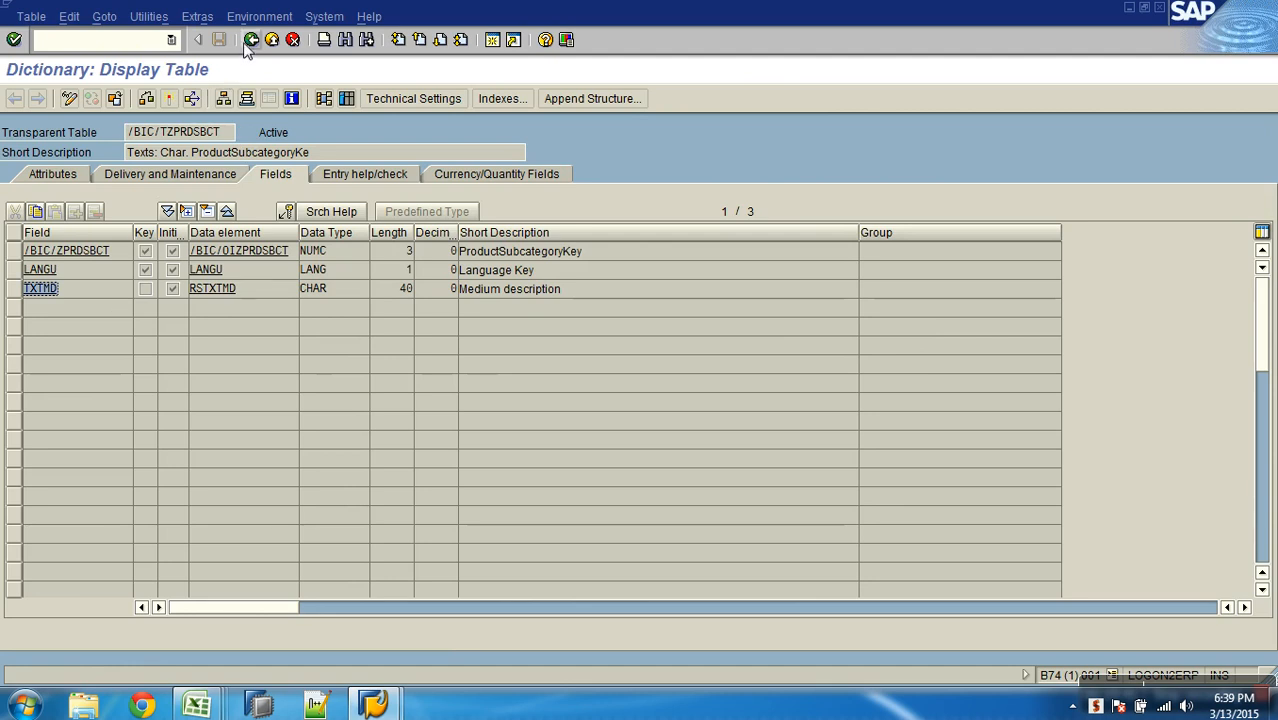
click(251, 39)
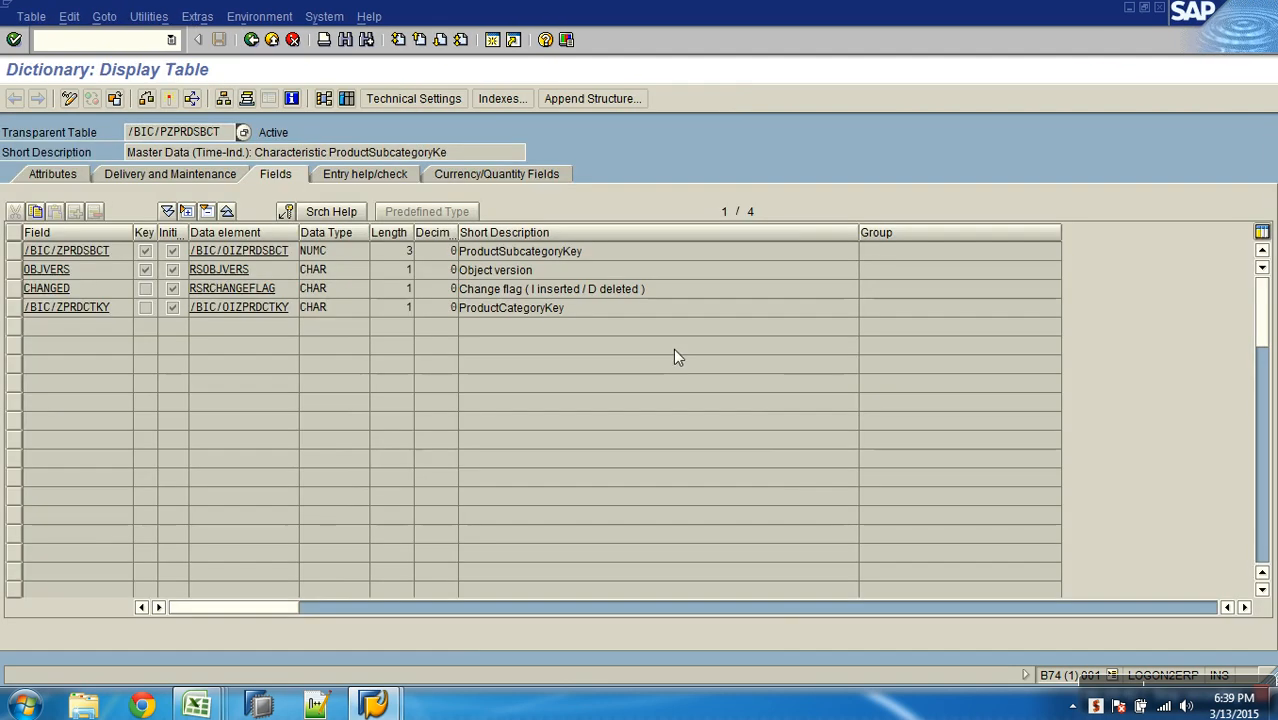
double_click(668, 350)
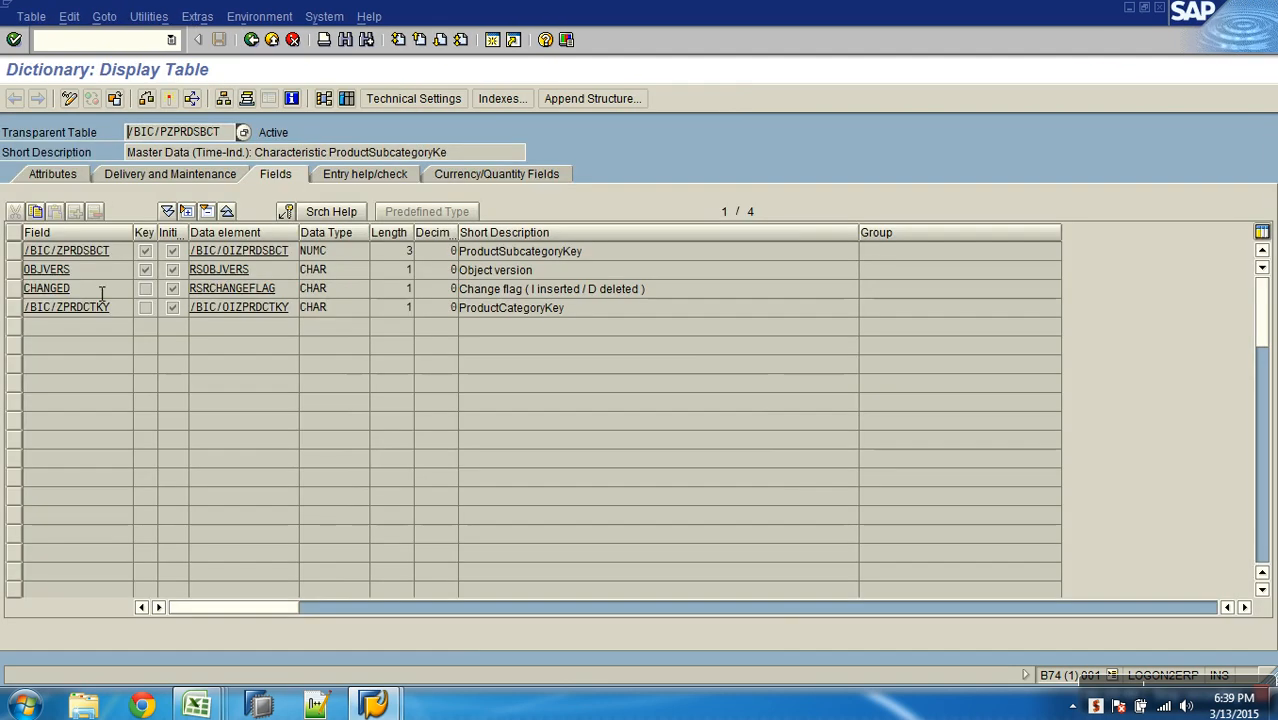
drag(14, 288, 14, 269)
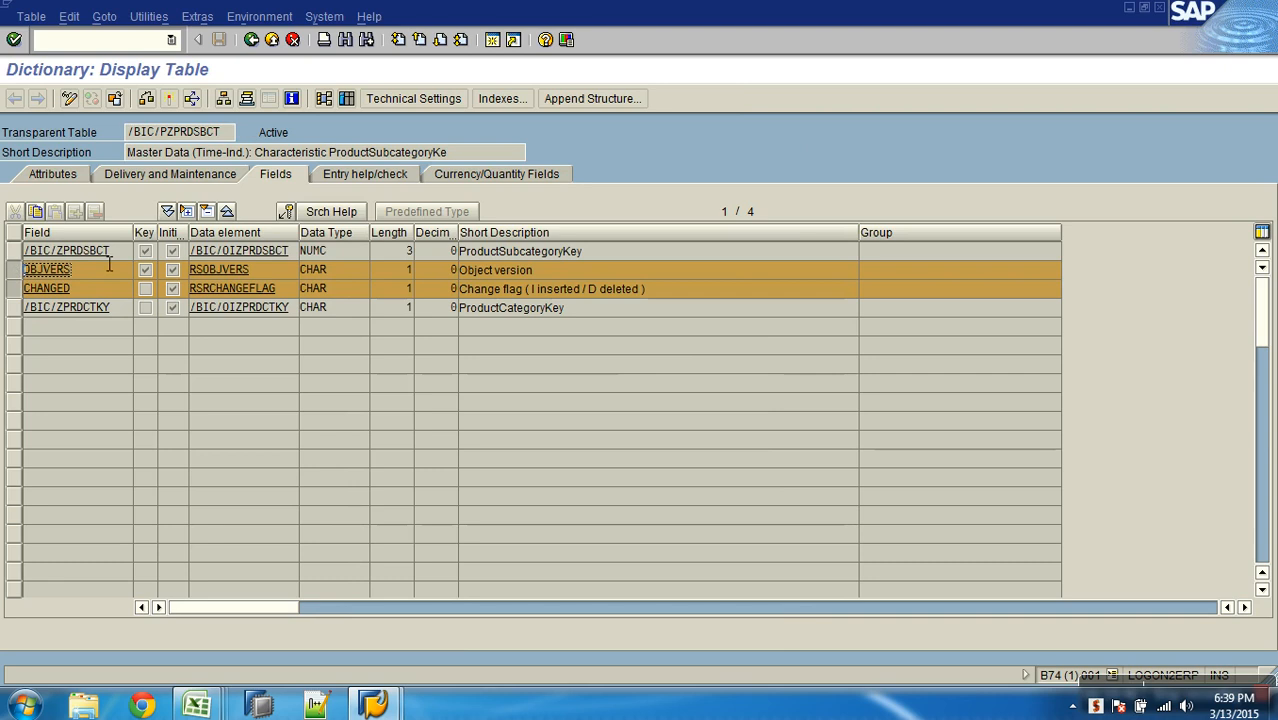
drag(118, 257, 32, 260)
drag(128, 312, 26, 308)
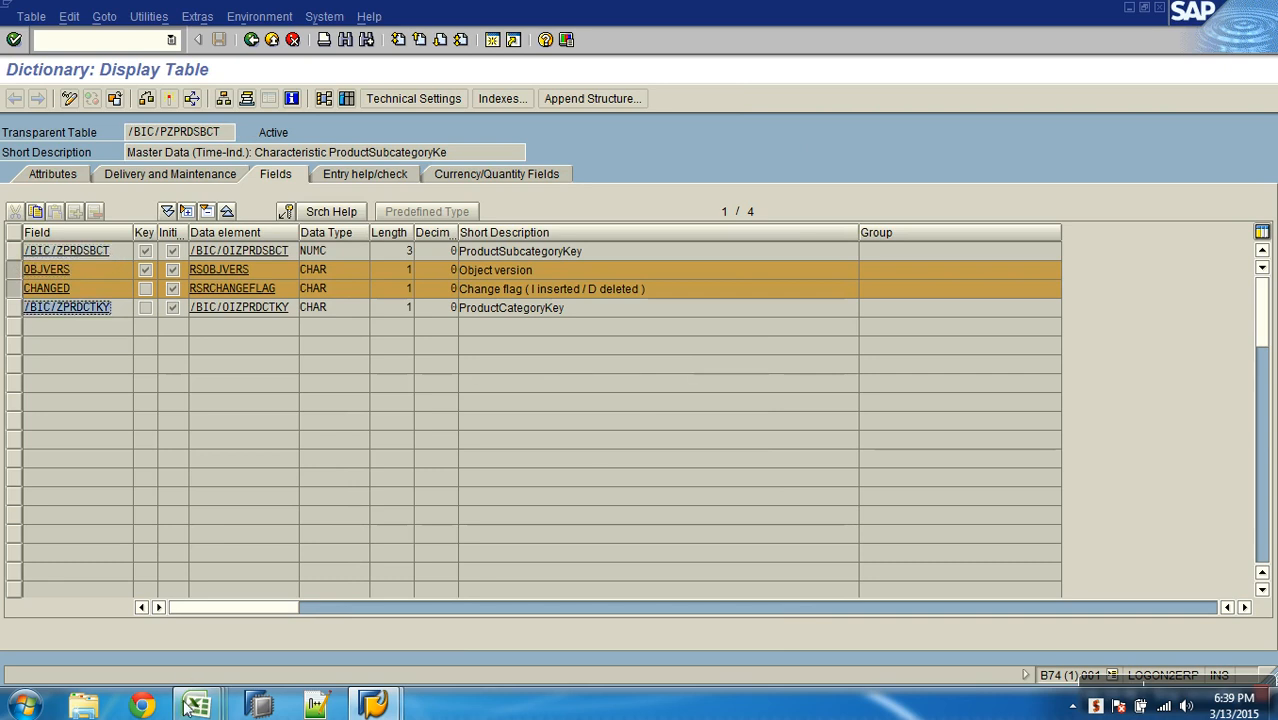
Switch to the AW Sales Design workbook in Excel and fill the "Product Sub Cat - Attr / Text" entry on Sheet2 green
mouse_move(196, 706)
click(171, 640)
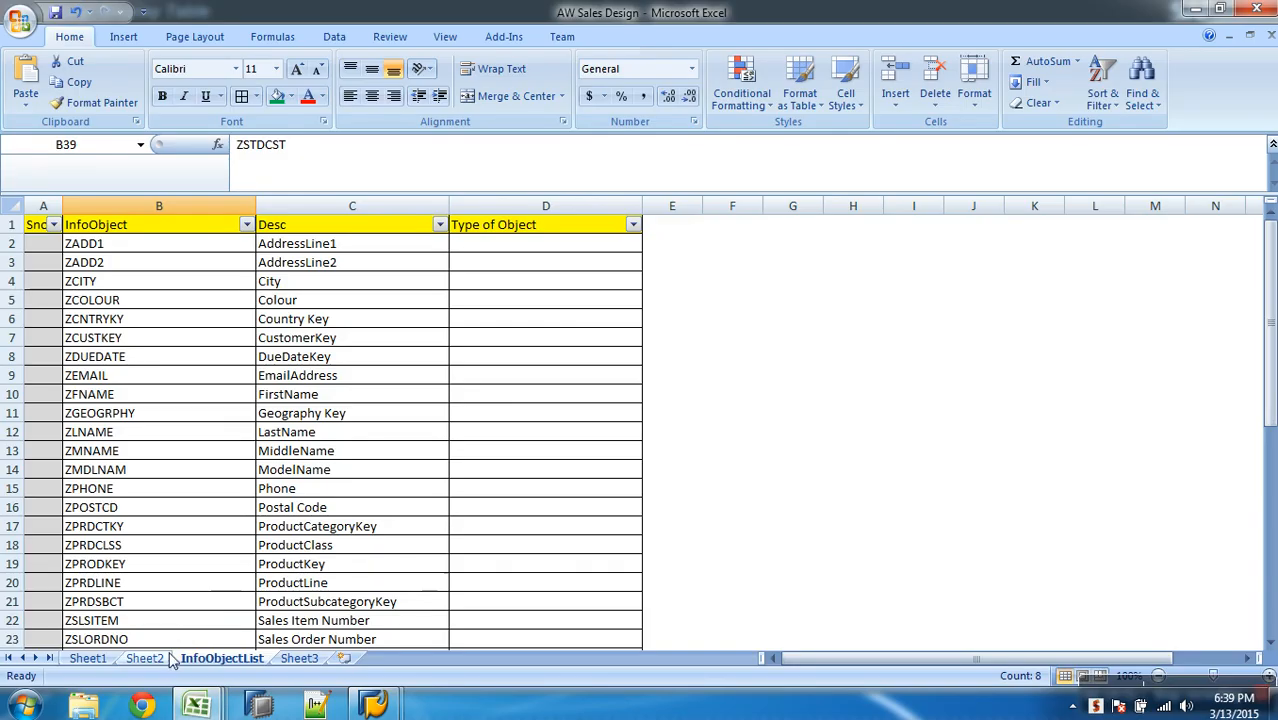
click(144, 658)
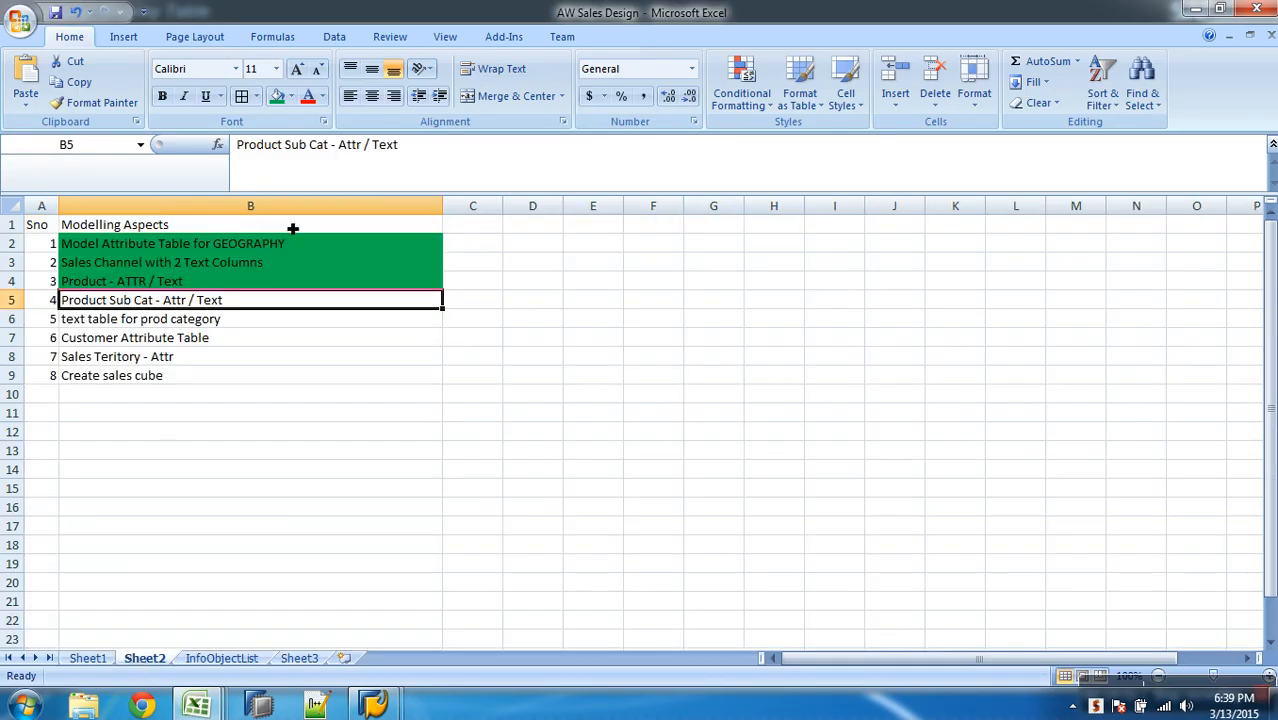
click(277, 96)
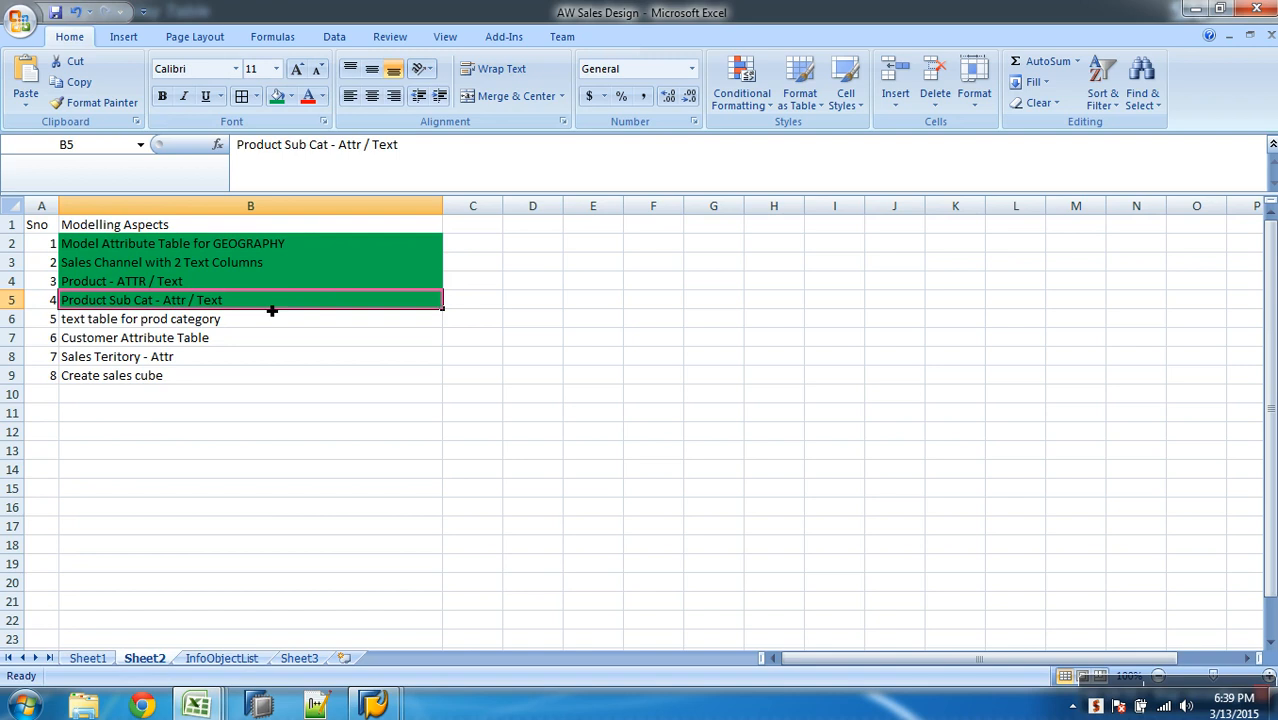
Examine how ProductCategoryKey and EnglishProductCategoryName relate in the data model on Sheet1
click(88, 658)
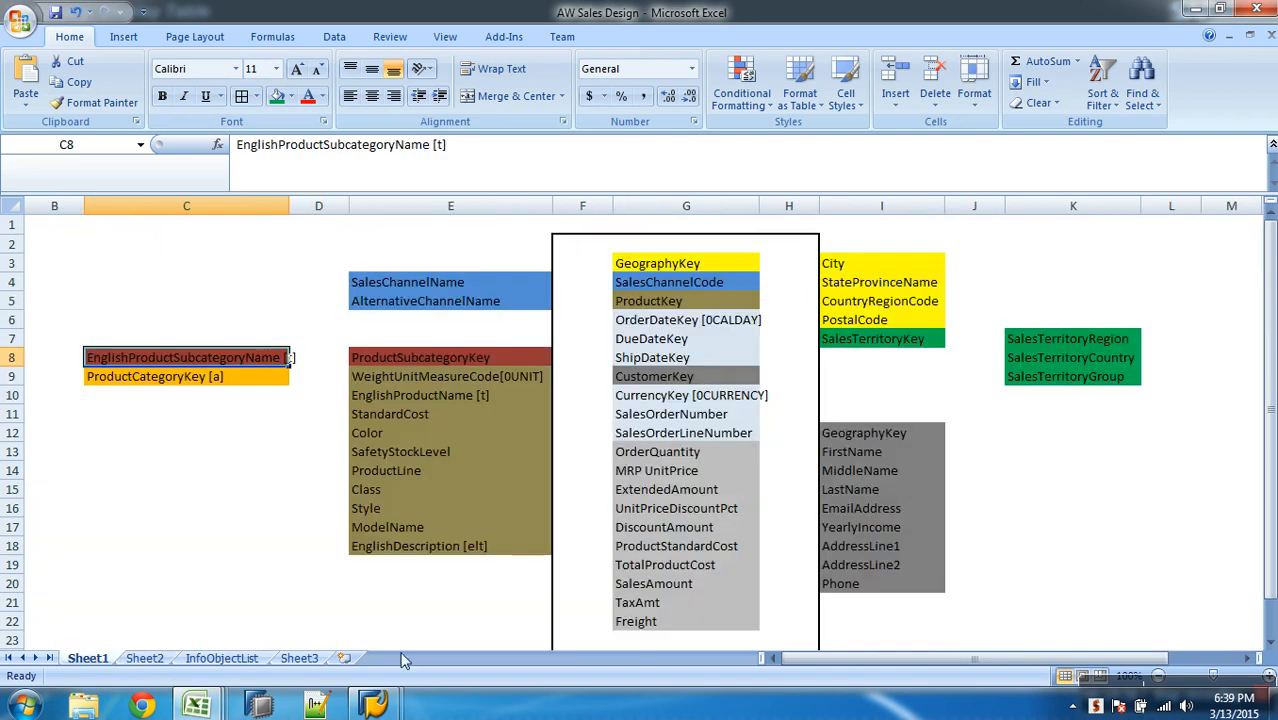
click(770, 658)
click(80, 376)
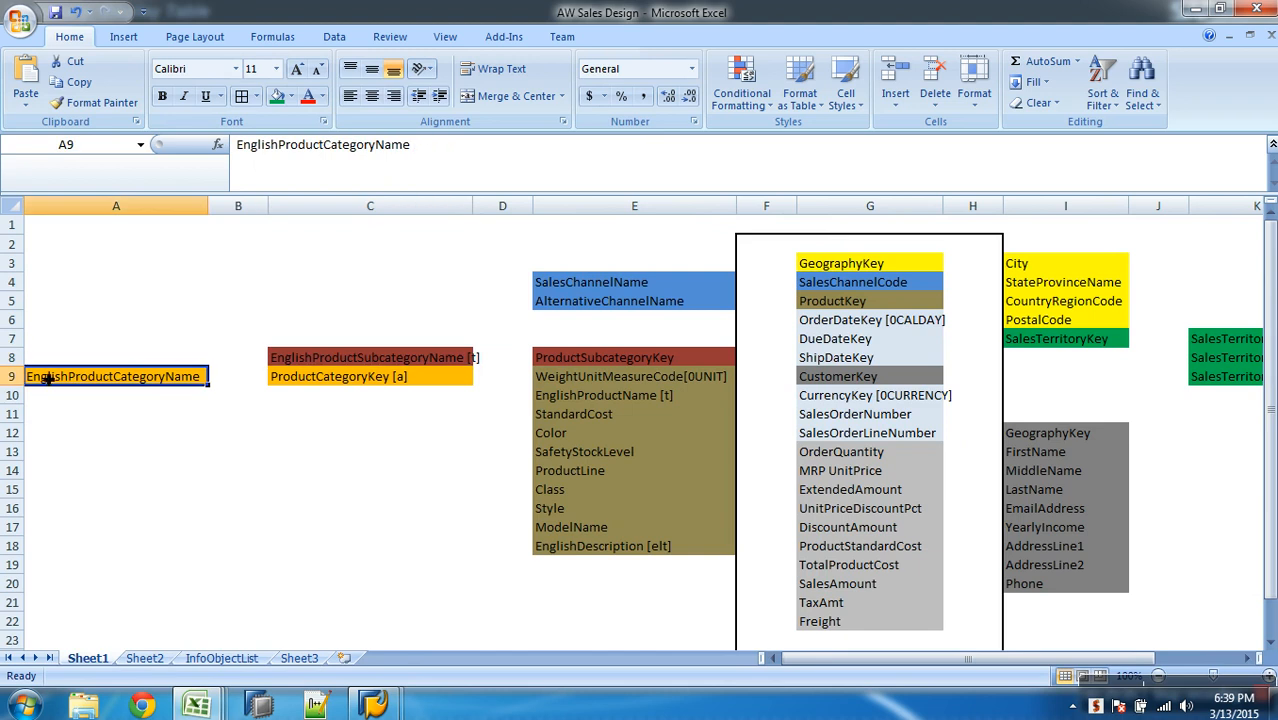
click(358, 381)
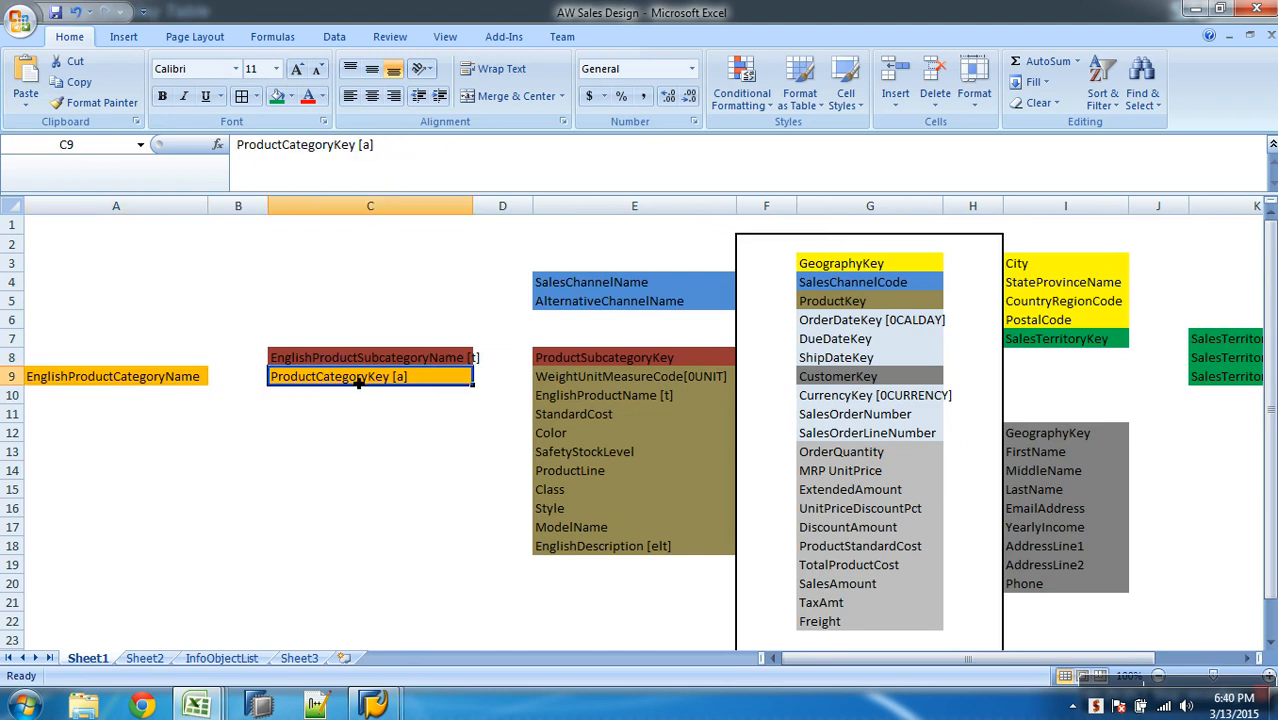
click(174, 392)
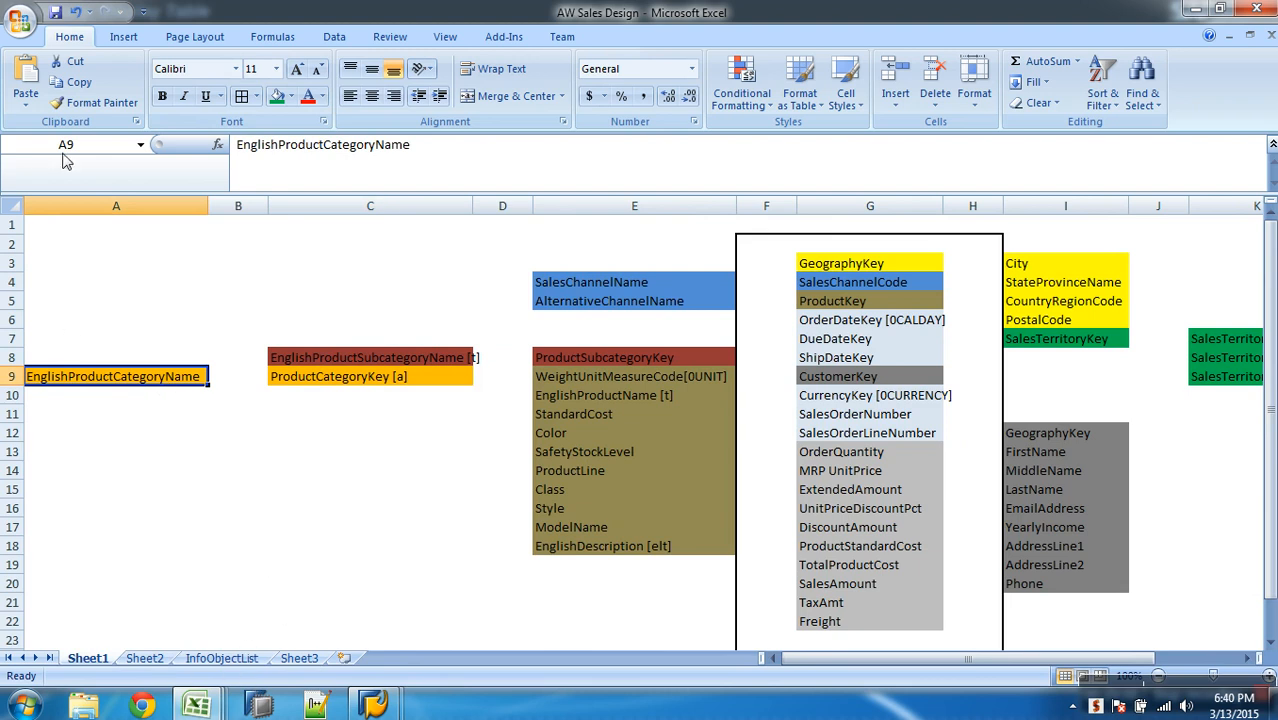
Open the recent file Product_category_details and fit both columns to their contents
click(30, 30)
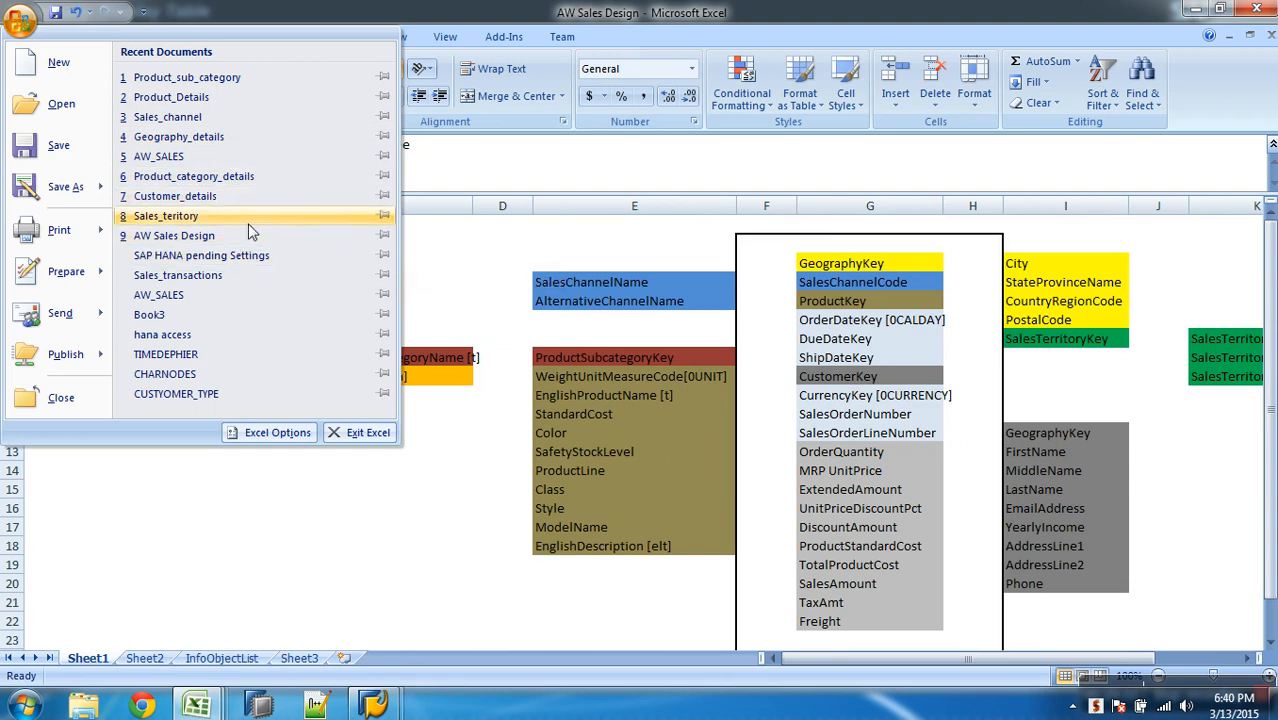
click(240, 177)
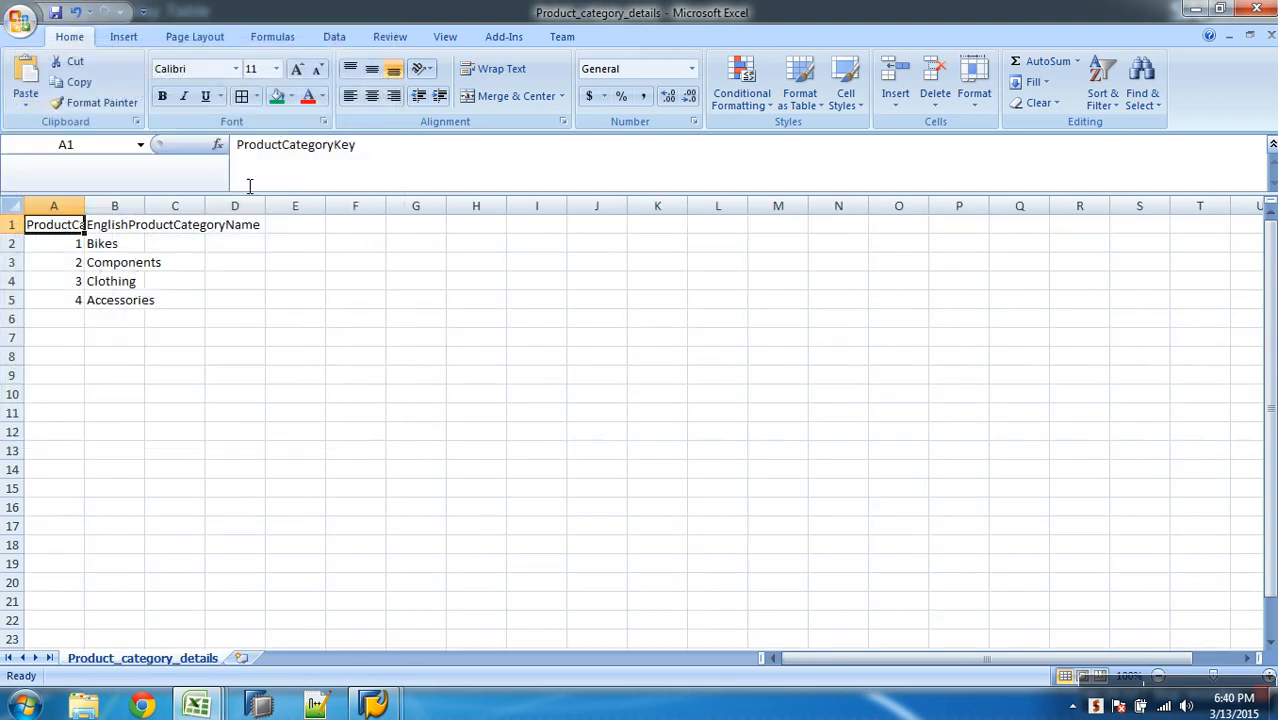
double_click(147, 213)
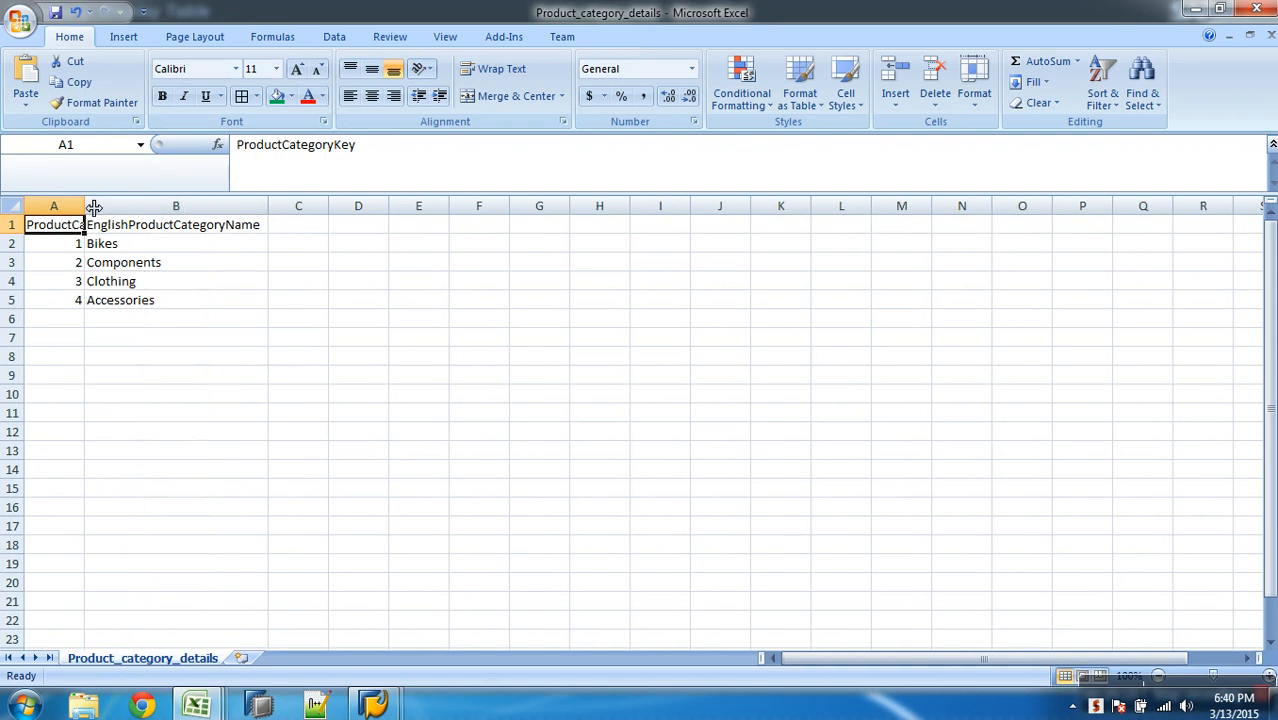
double_click(85, 210)
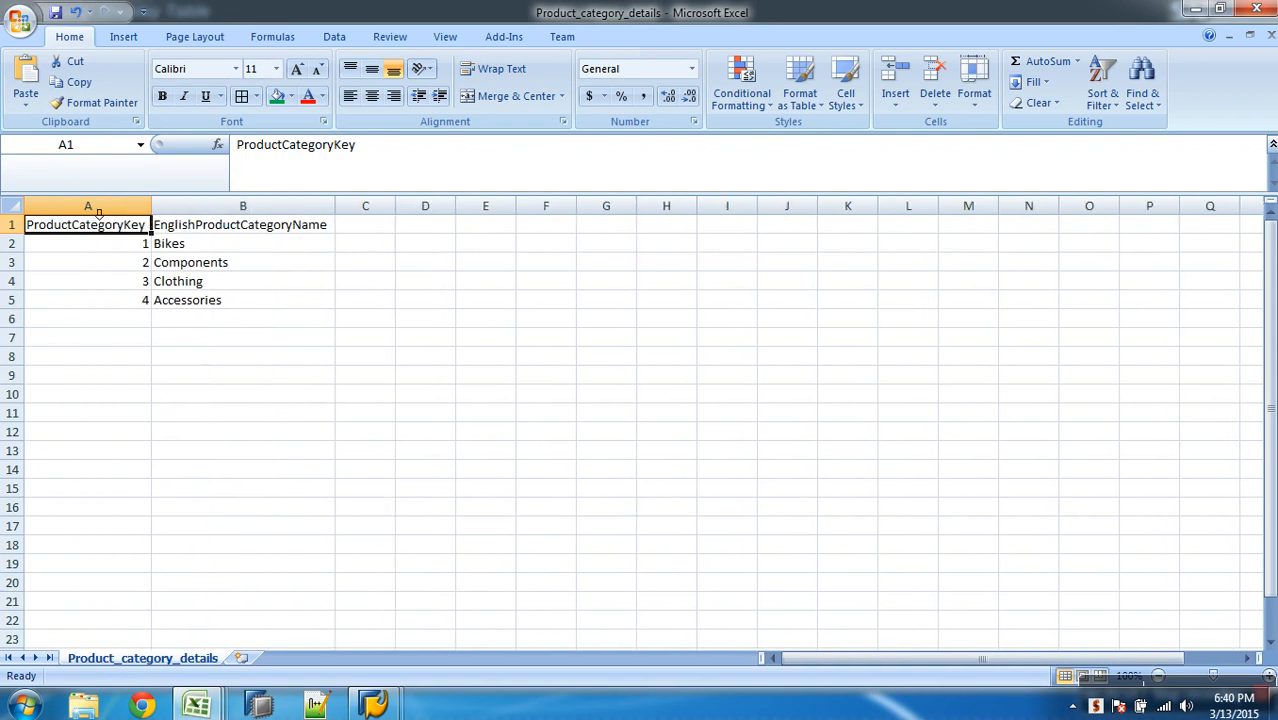
Review the EnglishProductCategoryName values in Product_category_details and close the file
click(211, 227)
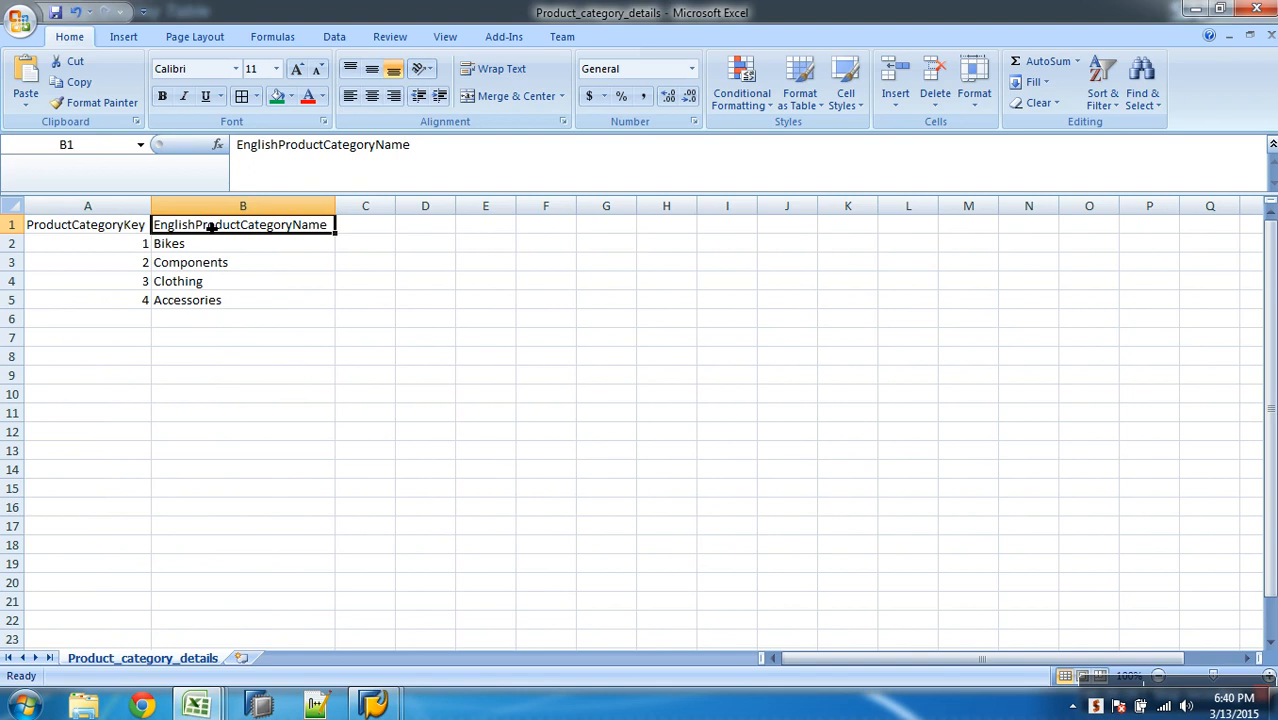
drag(221, 229, 227, 317)
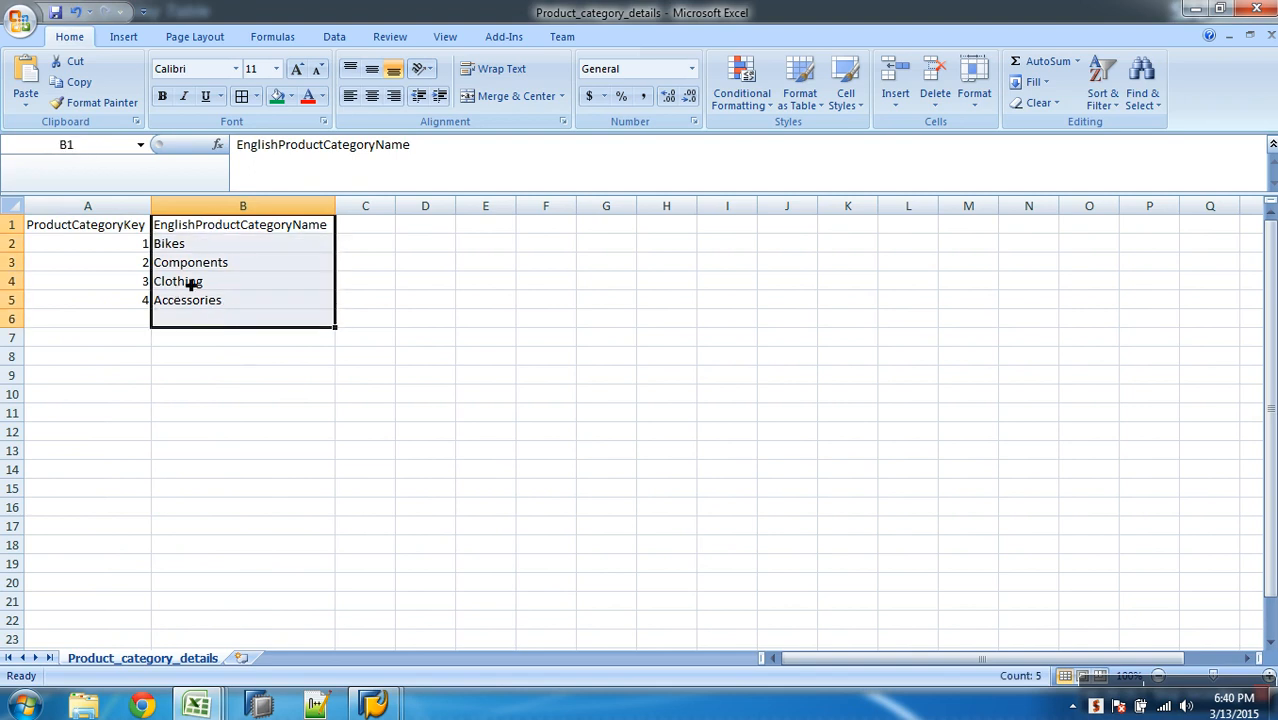
click(1271, 35)
click(648, 398)
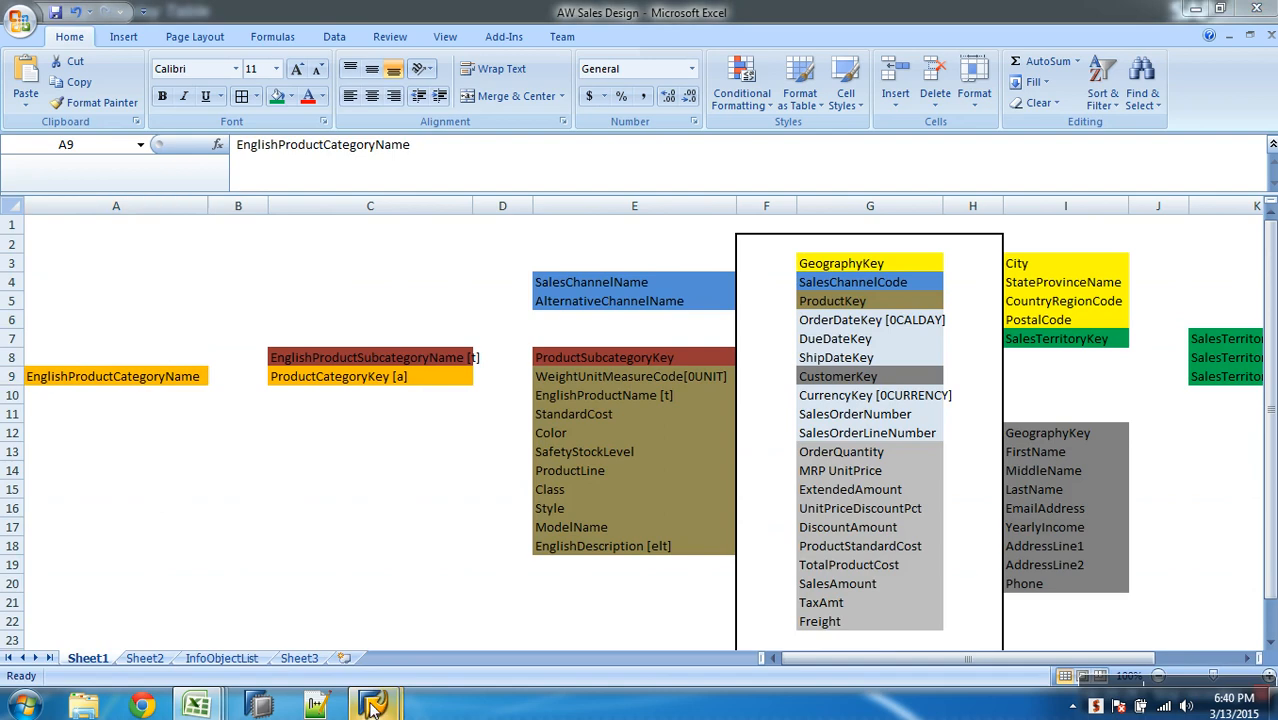
Switch back to SAP, leave the table display, and open the ProductCategoryKey InfoObject (ZPRDCTKY) for changing
mouse_move(373, 705)
click(416, 627)
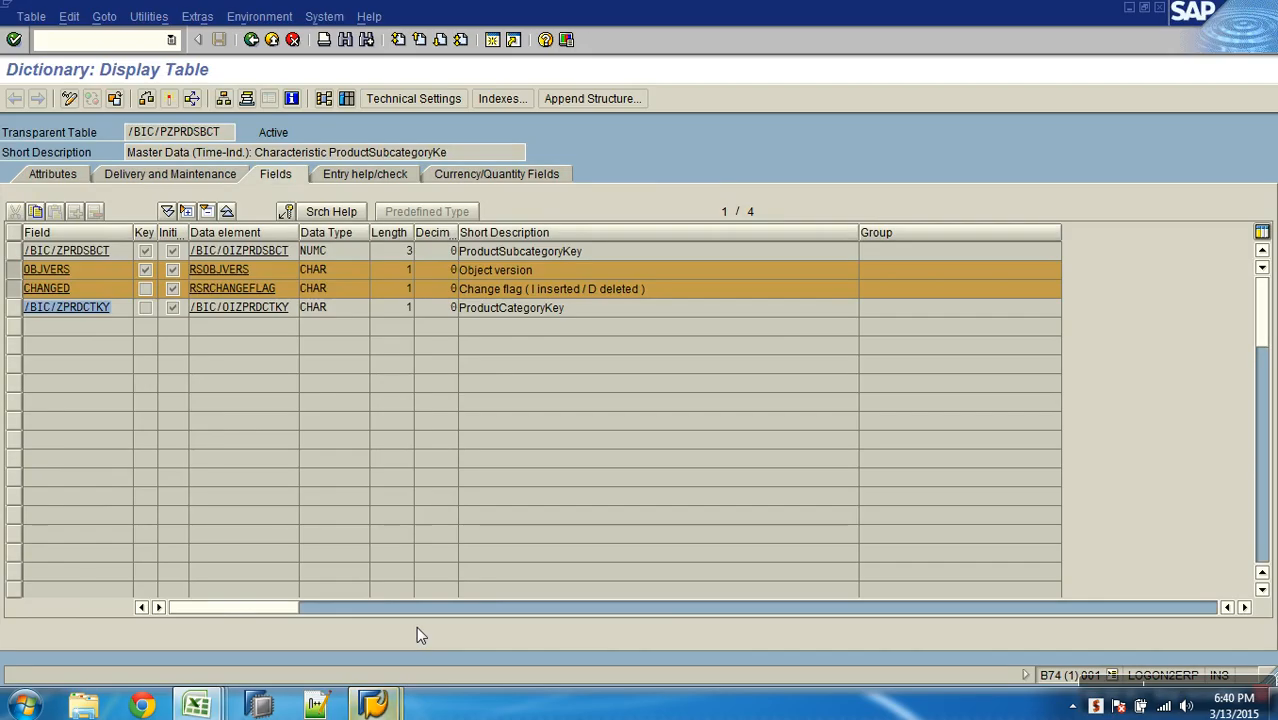
click(273, 41)
click(273, 41)
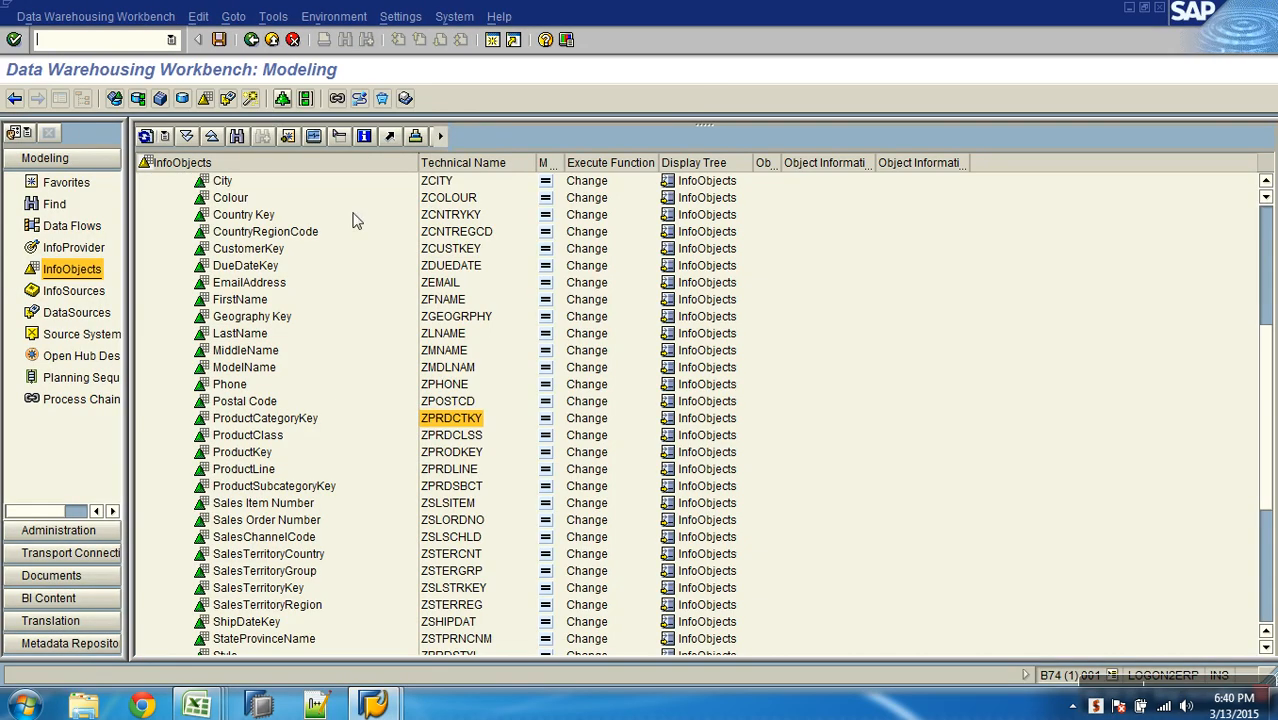
right_click(296, 424)
click(329, 454)
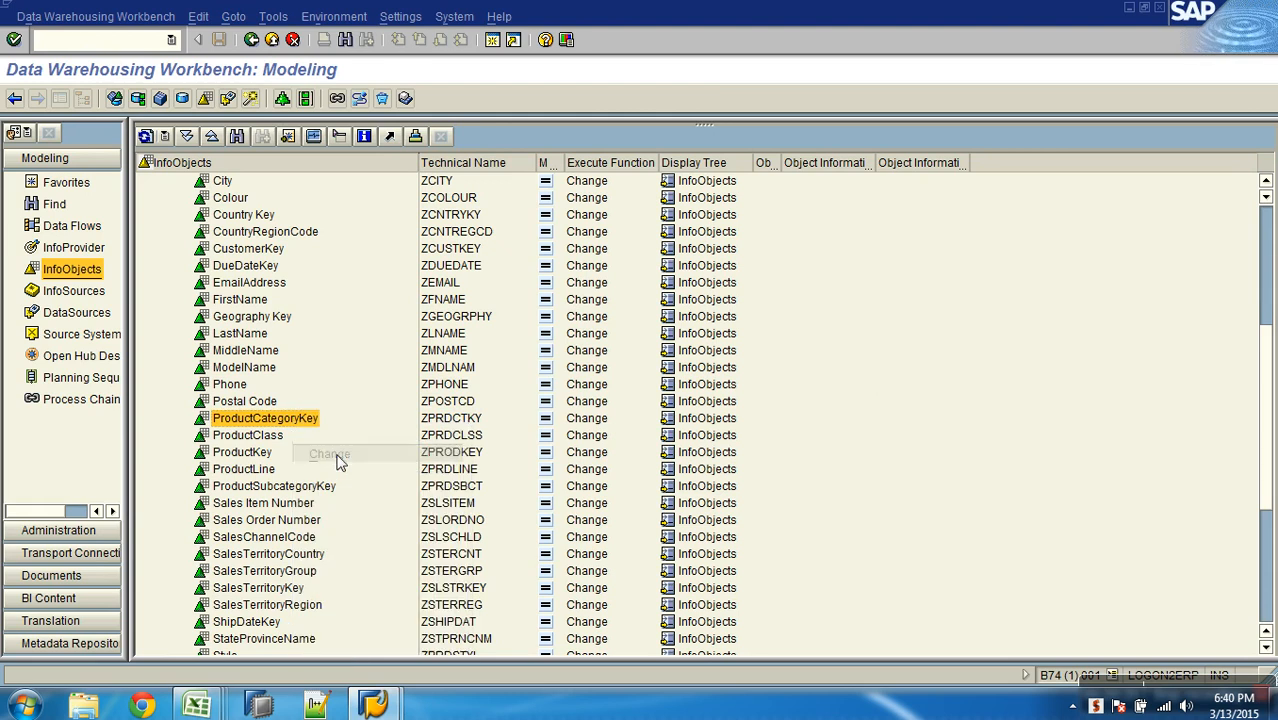
Enable texts for ProductCategoryKey with medium text instead of short text, activate the InfoObject, and return to the InfoObjects list
click(766, 291)
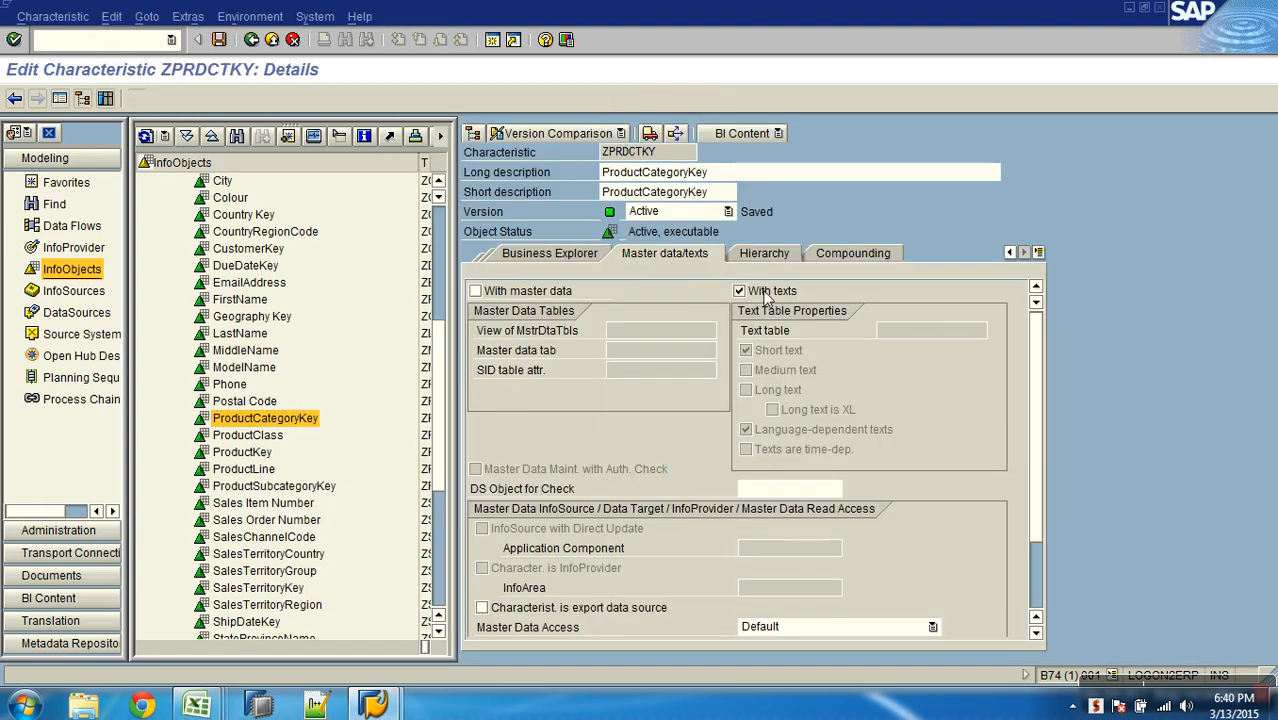
click(772, 368)
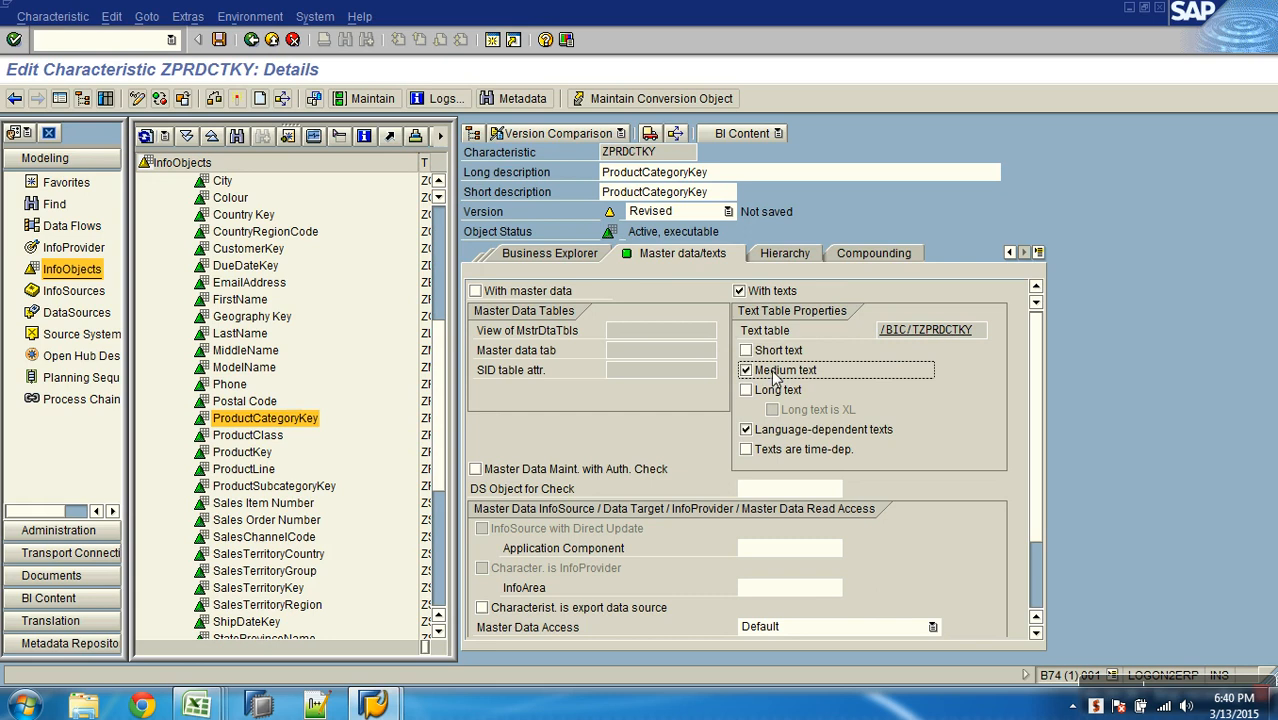
click(237, 98)
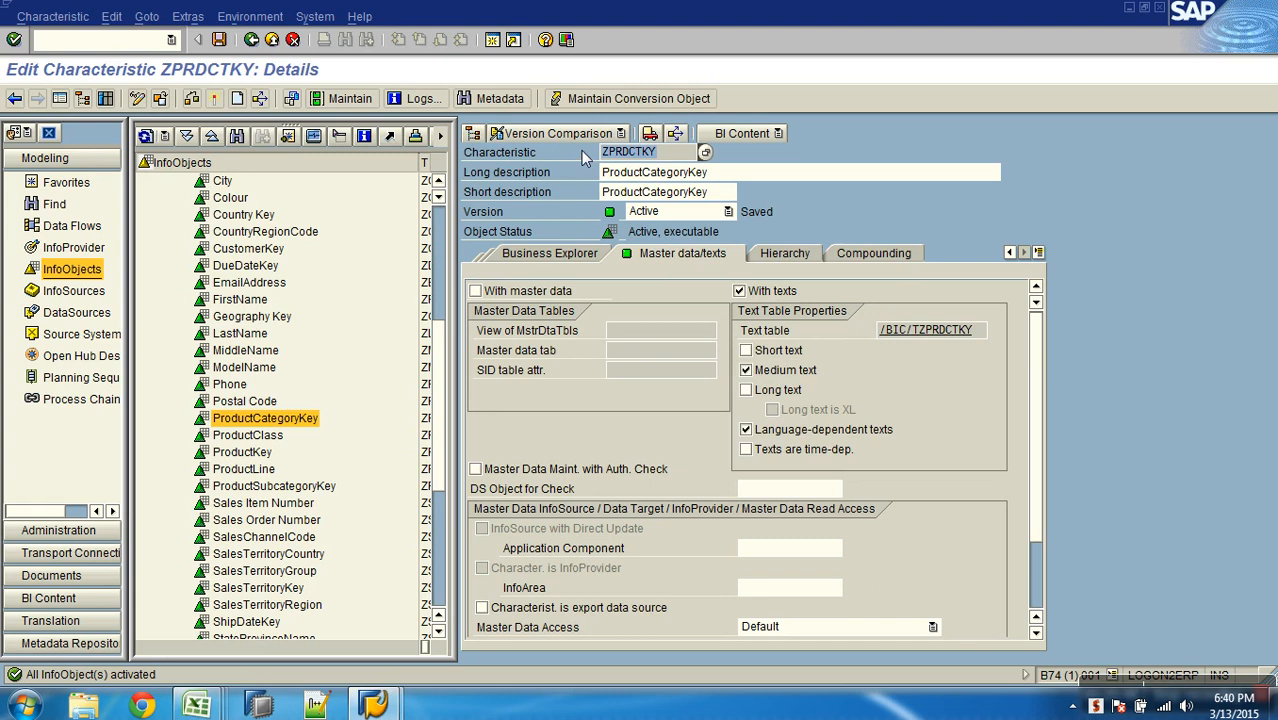
click(270, 42)
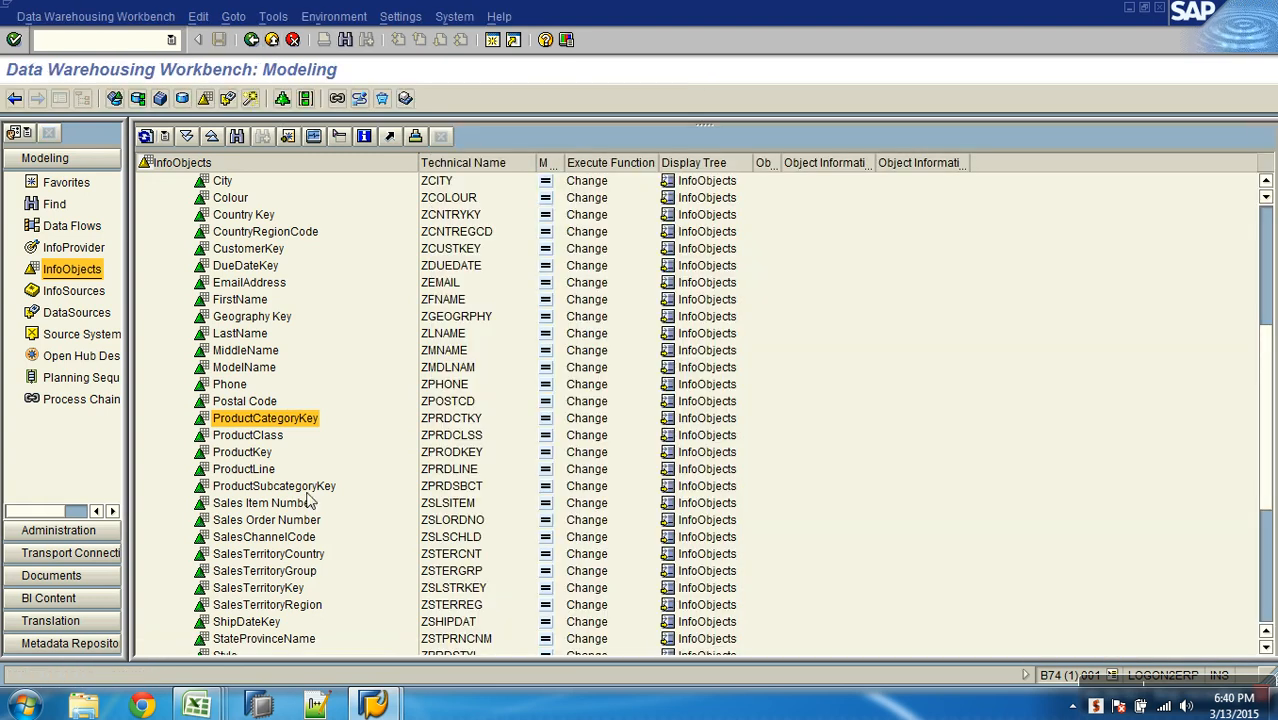
Switch to the AW Sales Design workbook in Excel and fill the "text table for prod category" entry on Sheet2 green
mouse_move(215, 703)
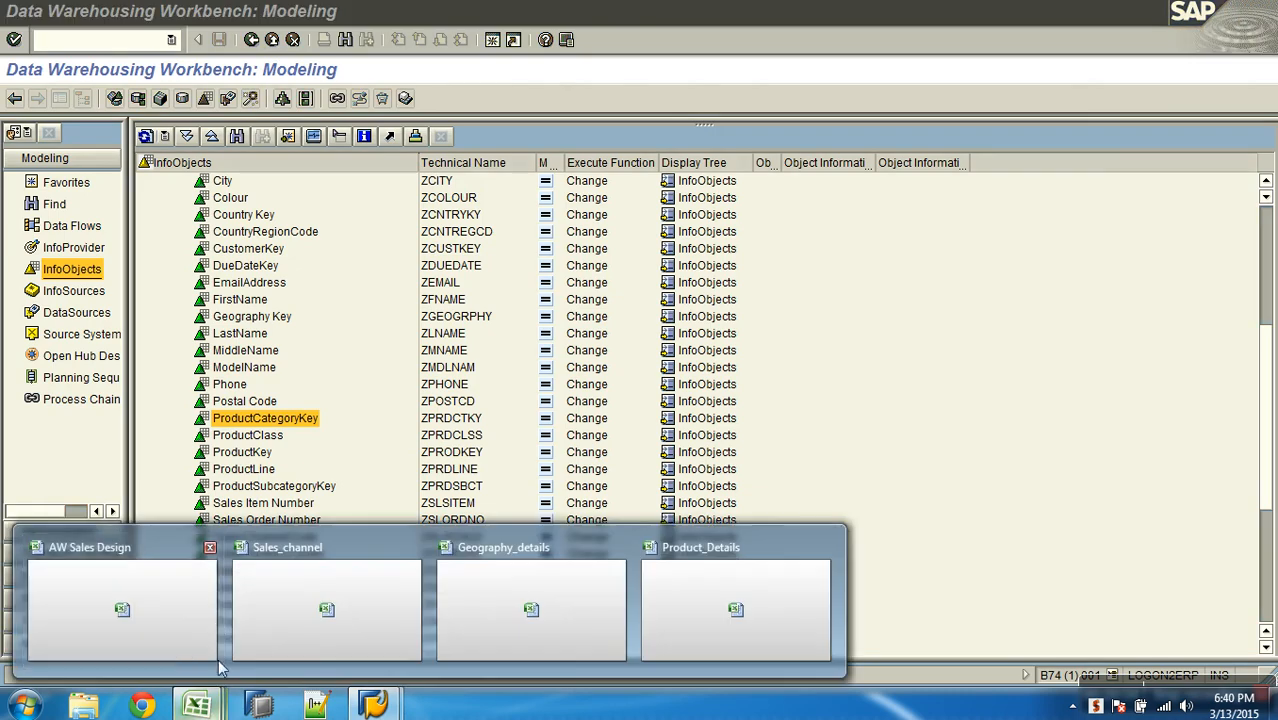
click(200, 625)
click(148, 658)
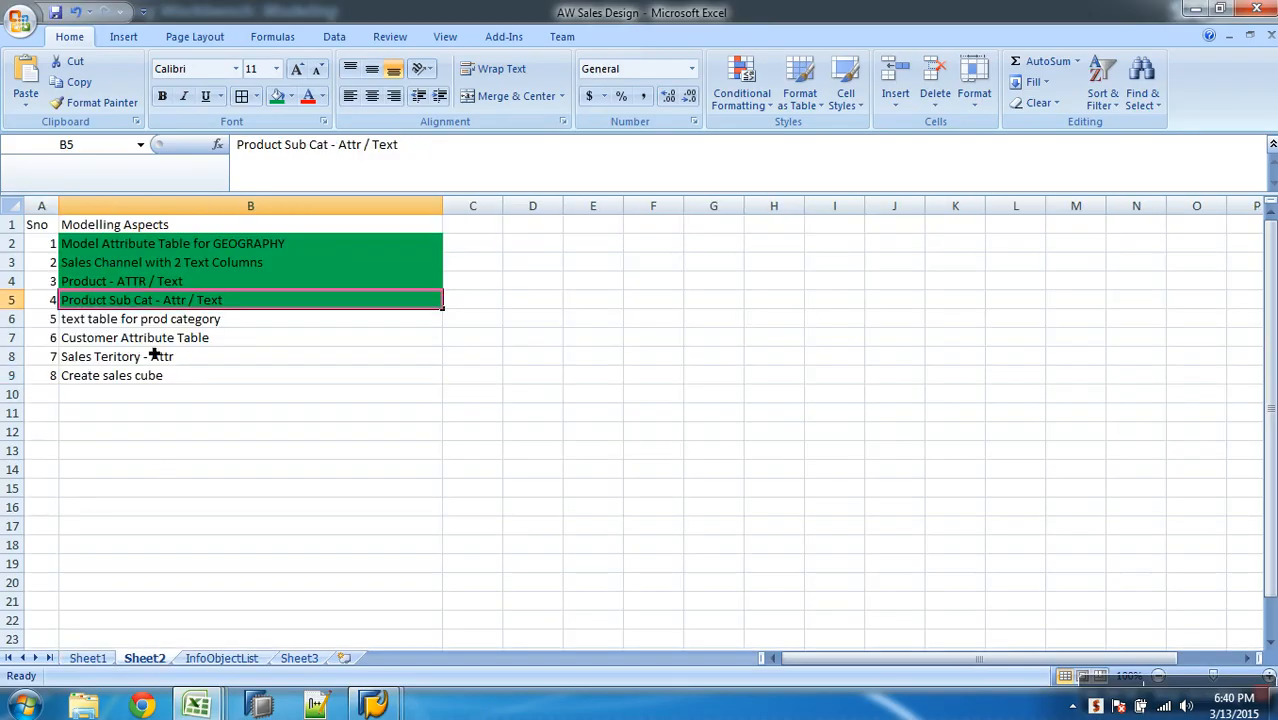
click(157, 322)
click(276, 96)
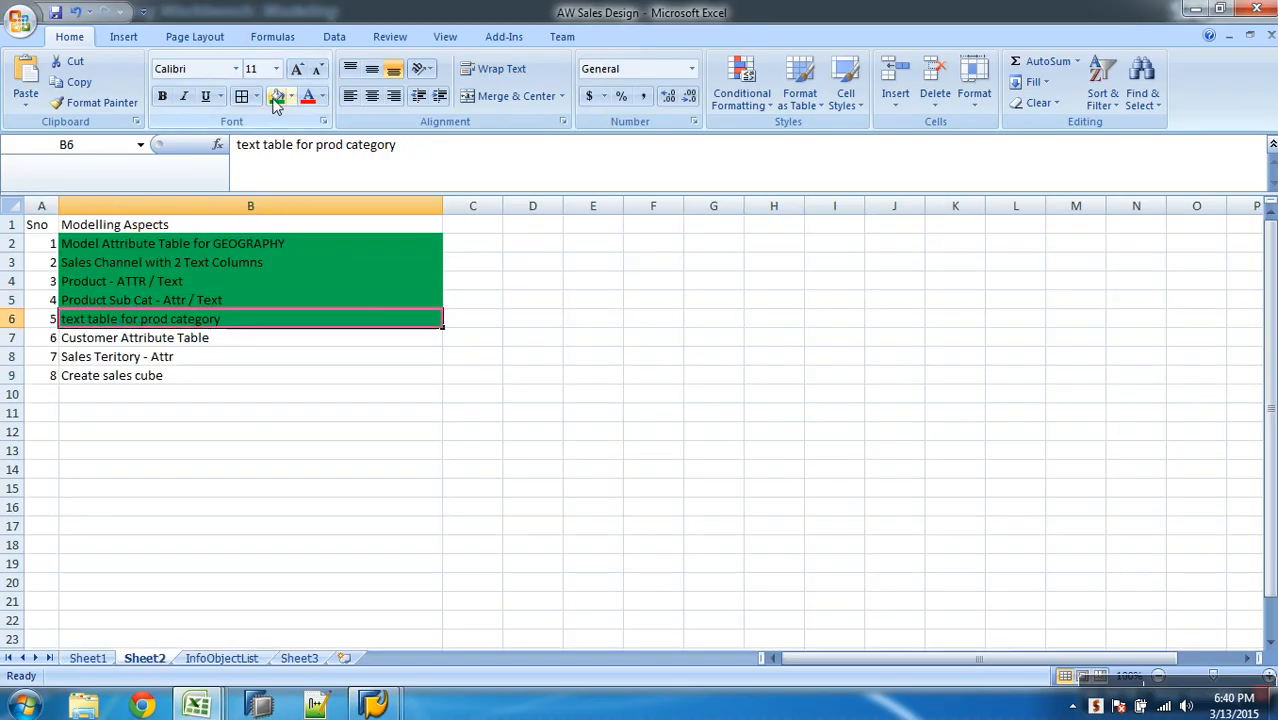
click(231, 342)
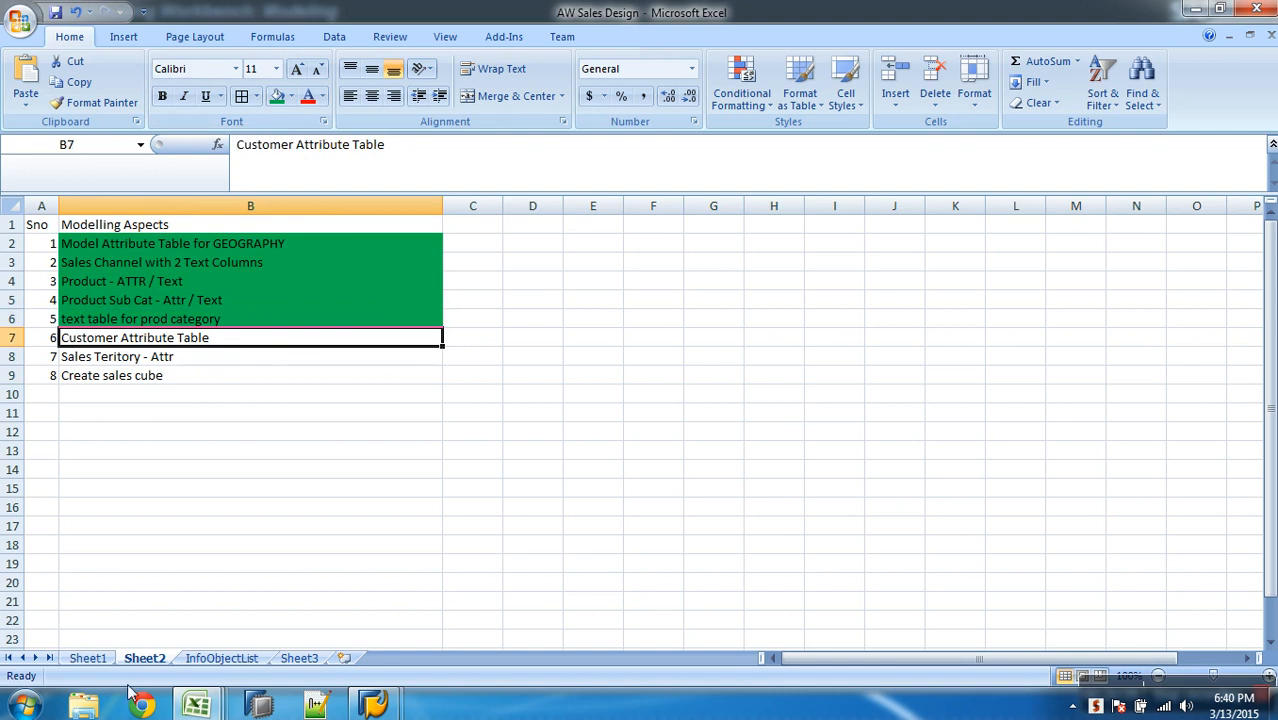
Examine the CustomerKey attributes from GeographyKey to Phone in the data model on Sheet1
click(90, 659)
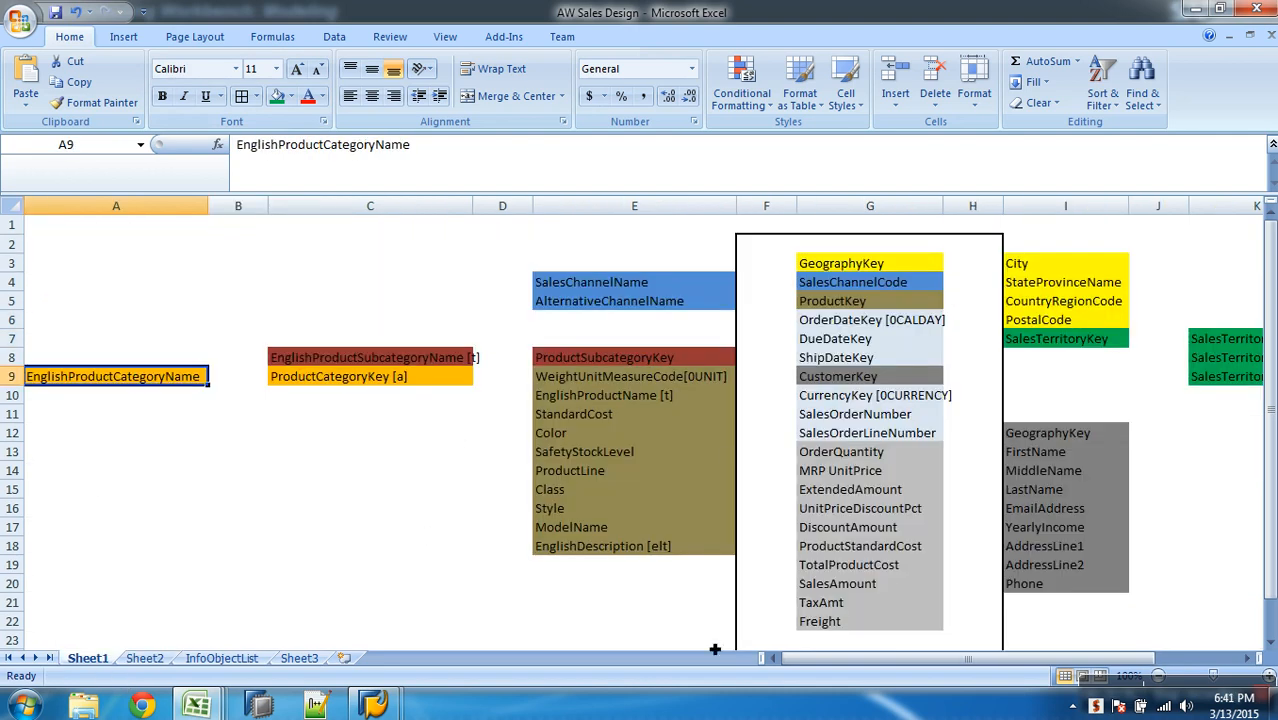
drag(905, 658, 985, 660)
drag(856, 434, 866, 580)
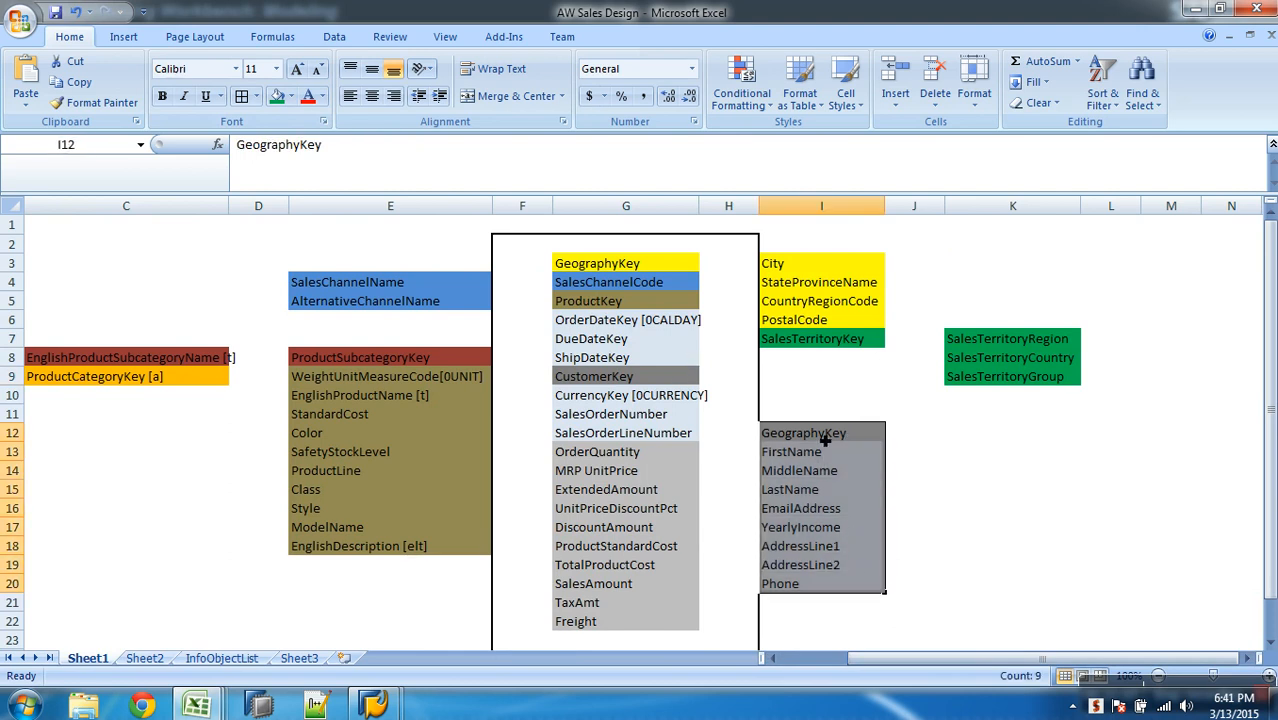
click(673, 380)
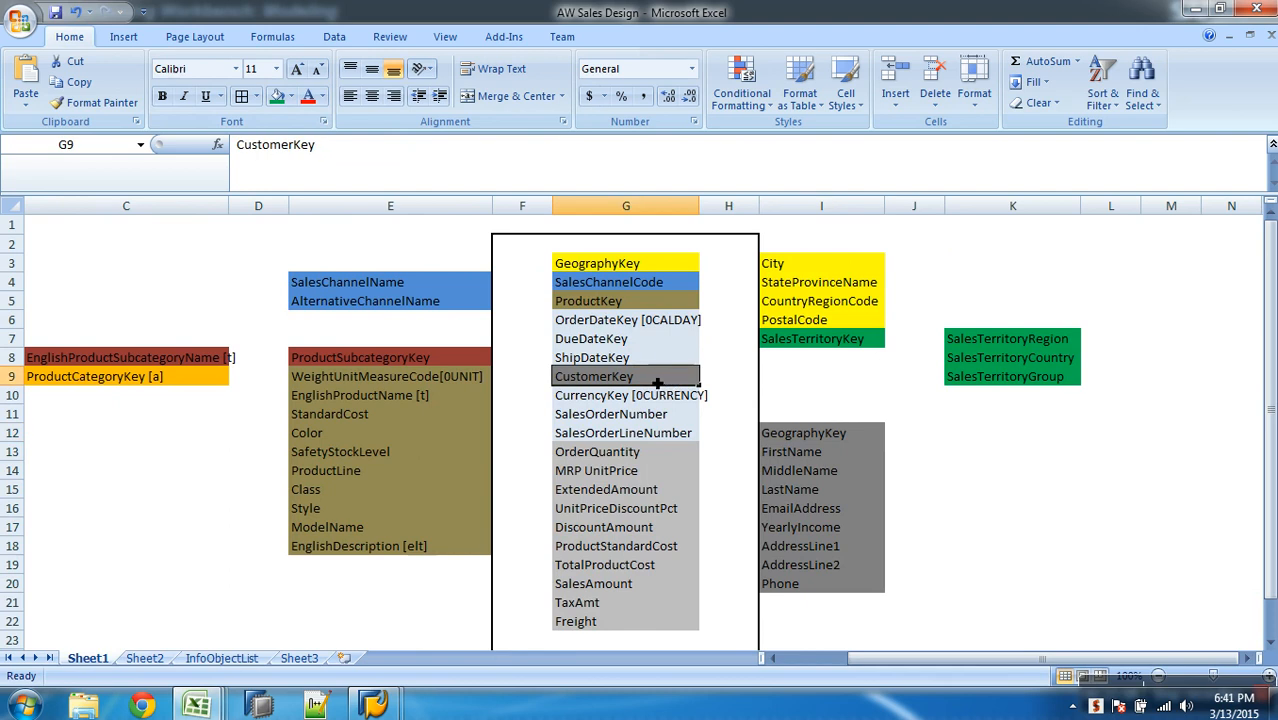
drag(846, 440, 875, 581)
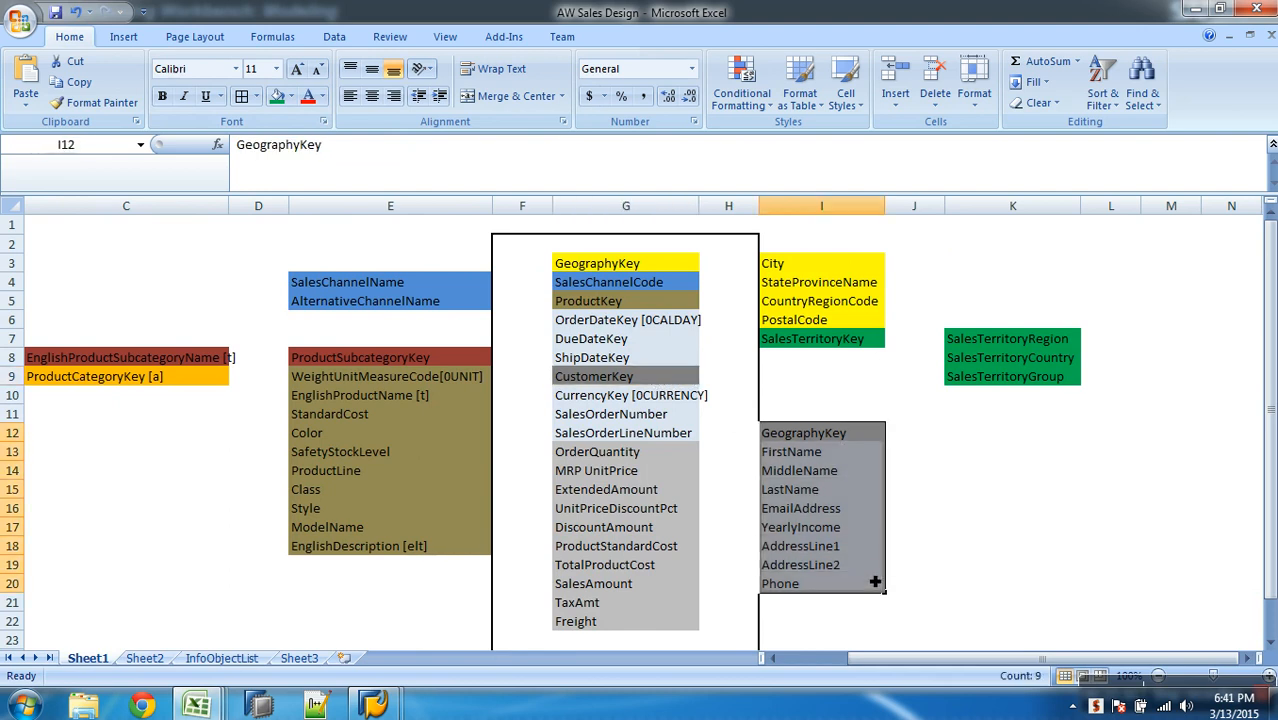
click(822, 434)
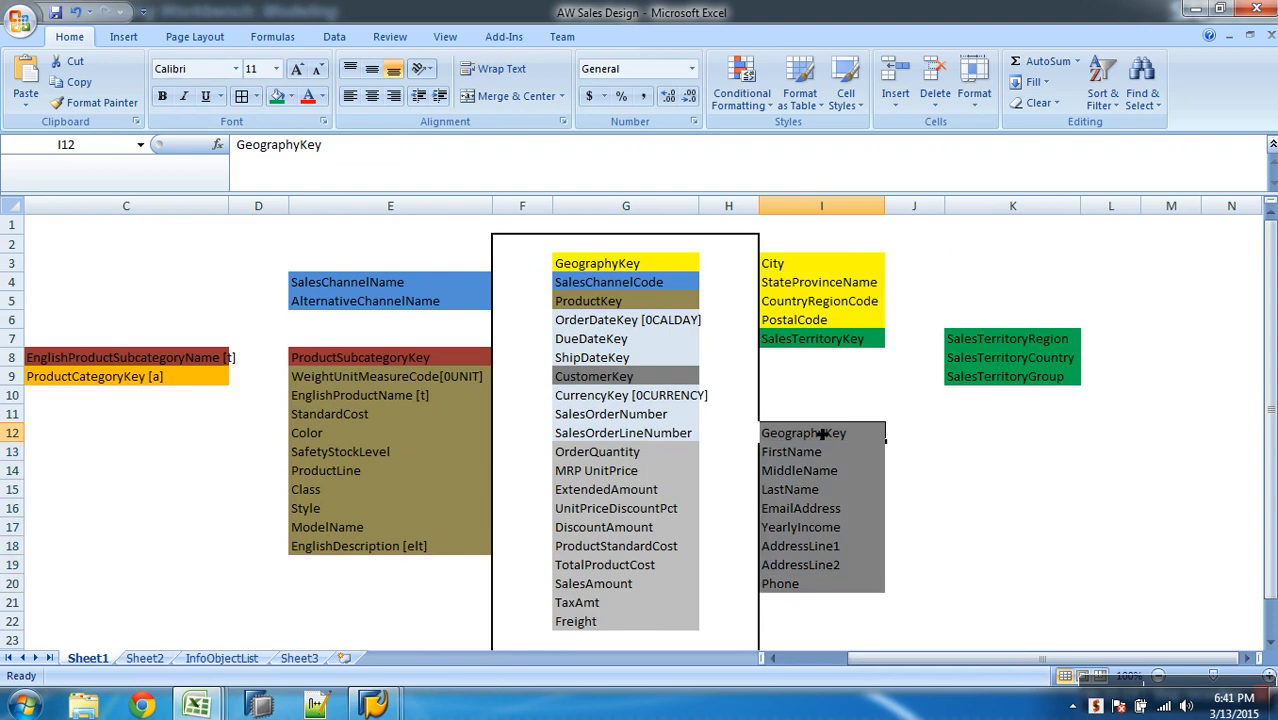
click(820, 455)
click(834, 477)
click(835, 496)
click(839, 514)
click(847, 530)
click(850, 548)
click(850, 584)
click(841, 601)
click(236, 660)
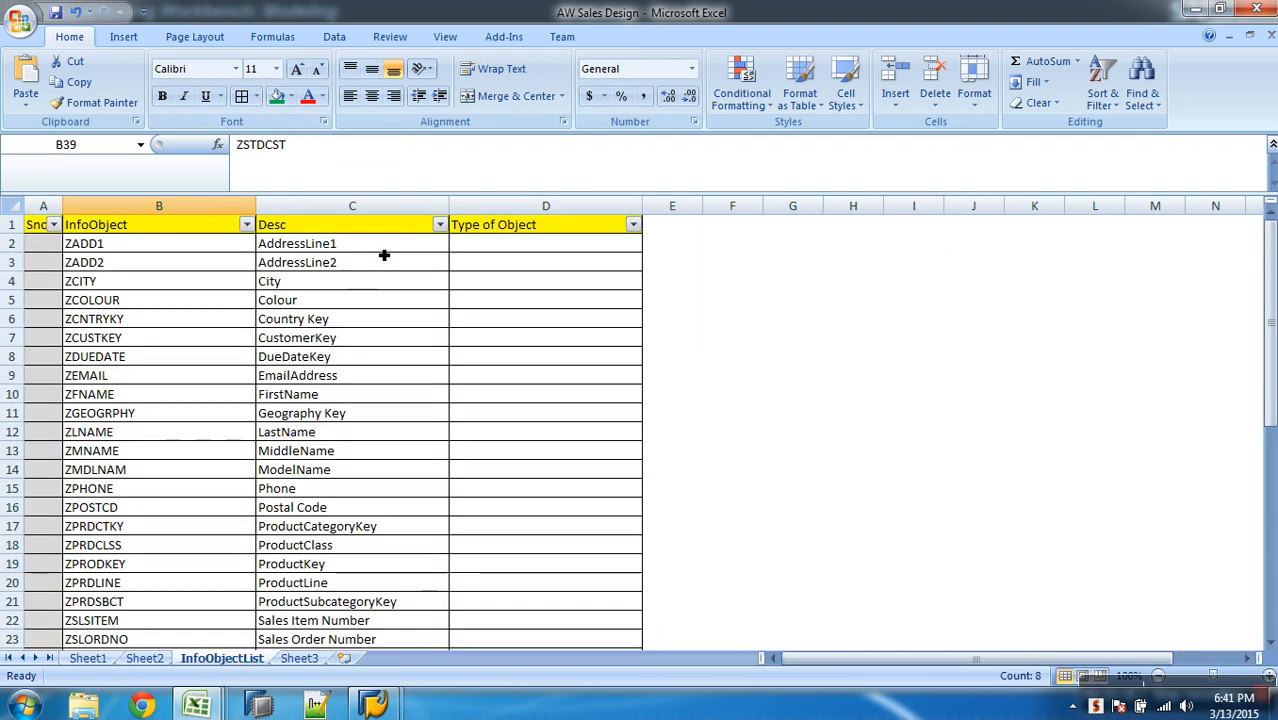
click(440, 224)
click(320, 374)
click(290, 388)
click(290, 403)
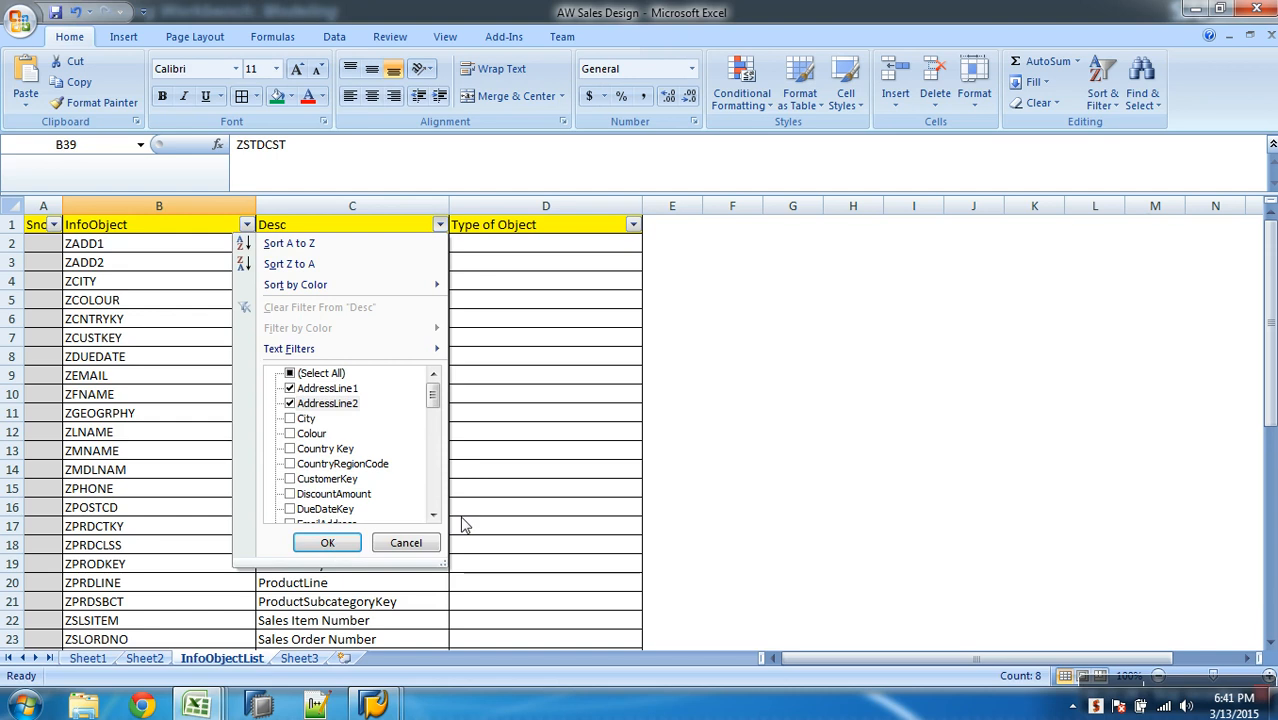
click(519, 486)
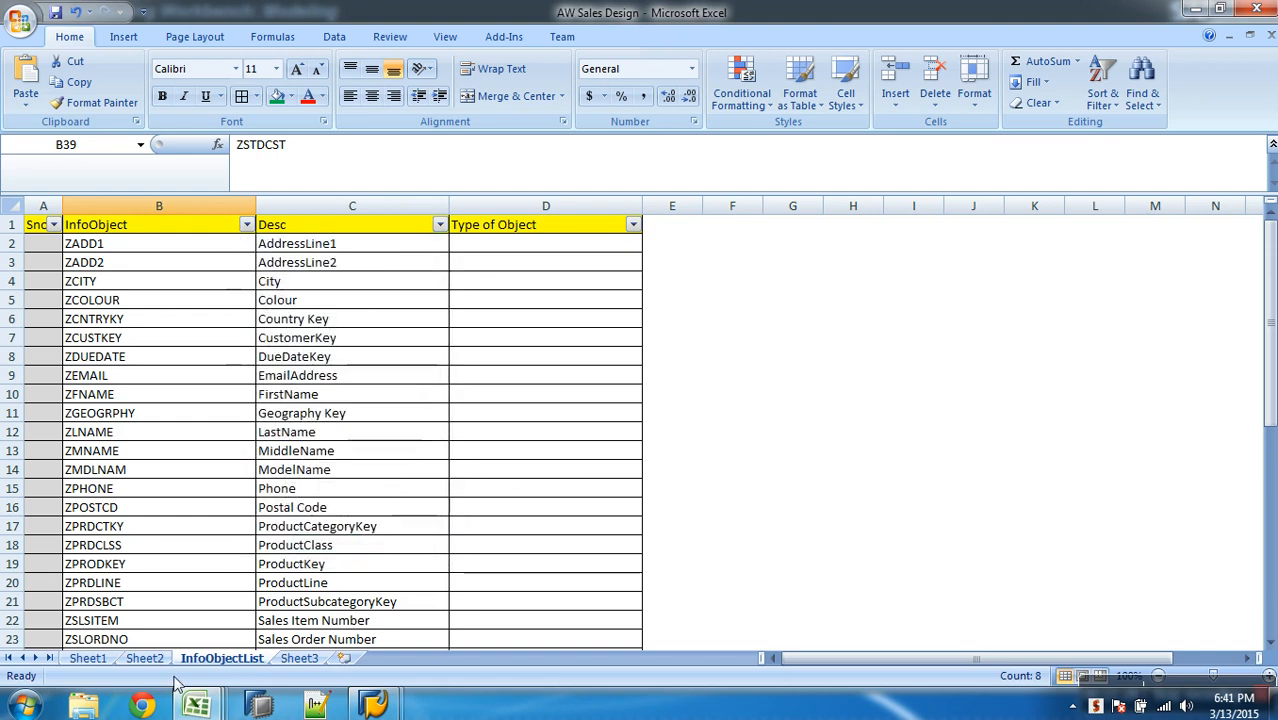
Recheck the address fields on Sheet1 and begin a Desc filter on InfoObjectList with AddressLine1, AddressLine2, LastName, MiddleName and FirstName
click(100, 660)
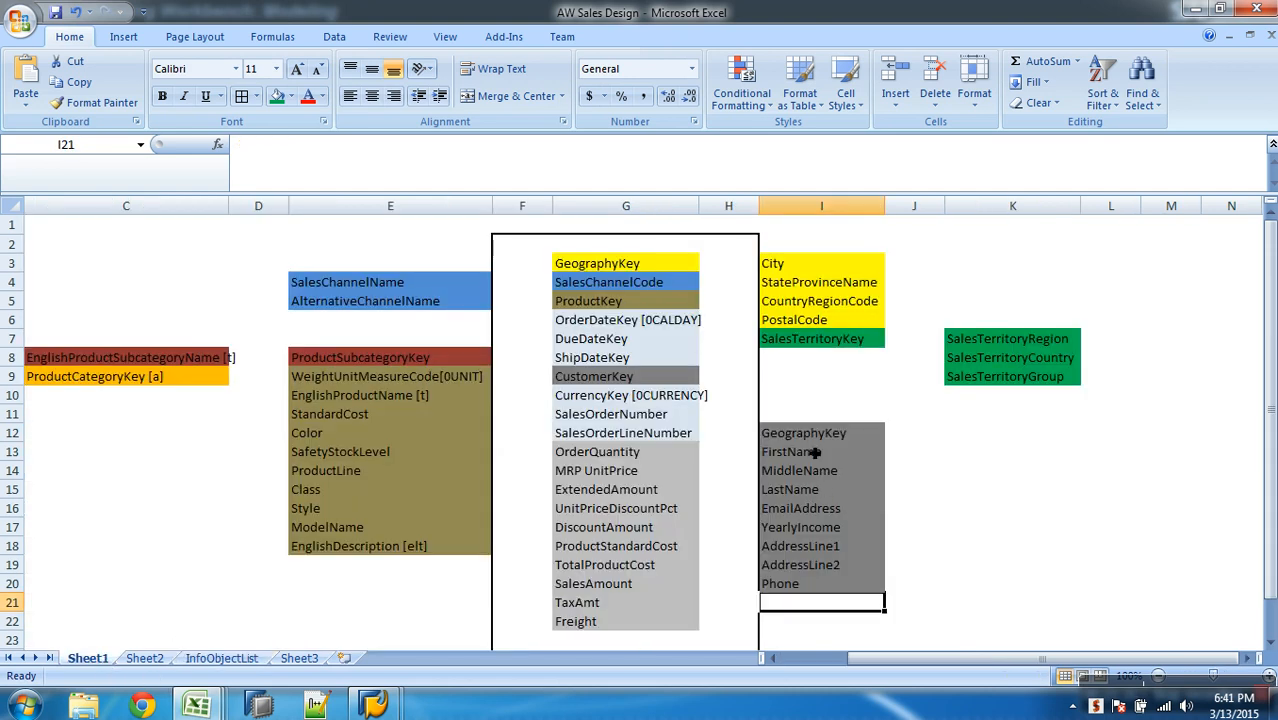
drag(826, 548, 830, 566)
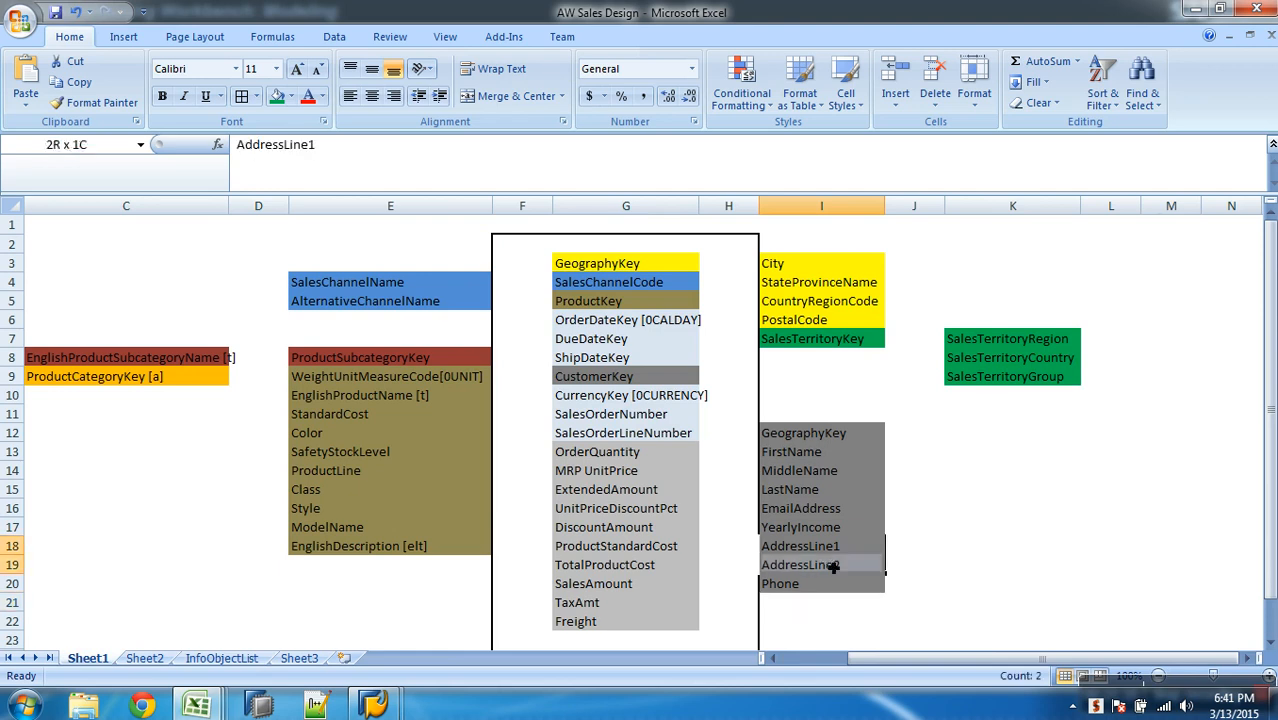
click(248, 660)
click(440, 228)
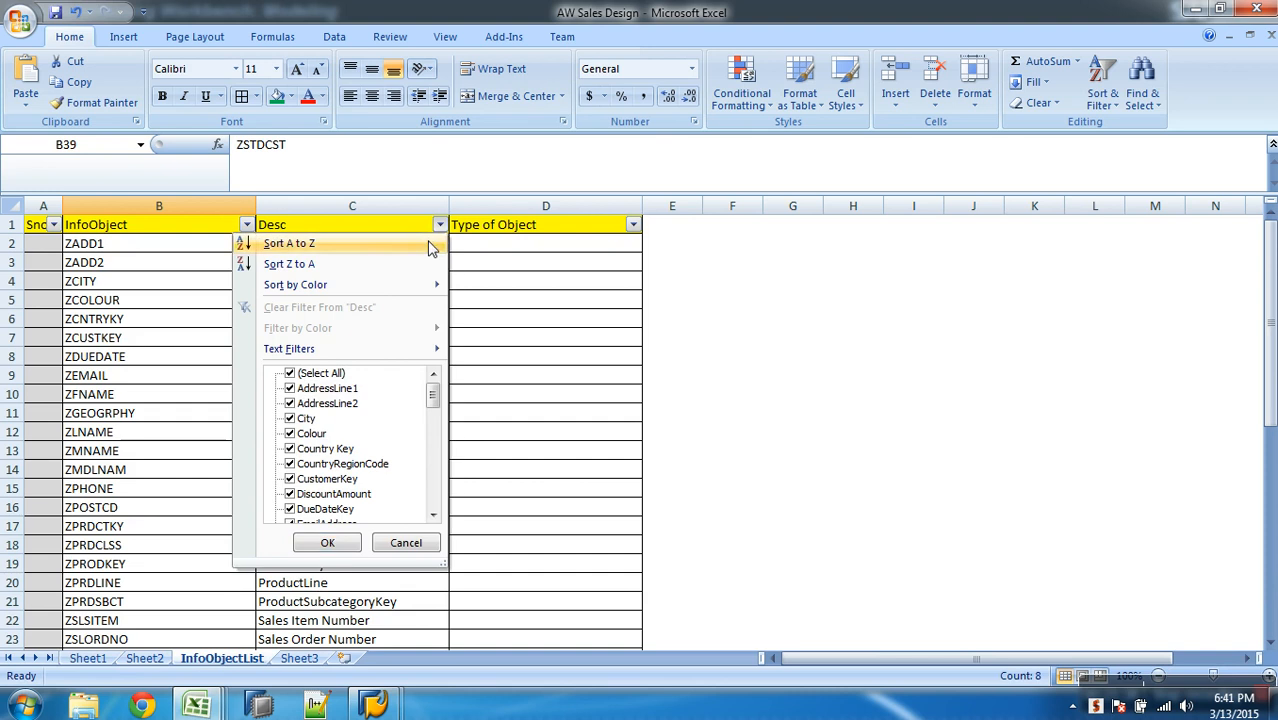
click(290, 373)
click(289, 388)
click(289, 403)
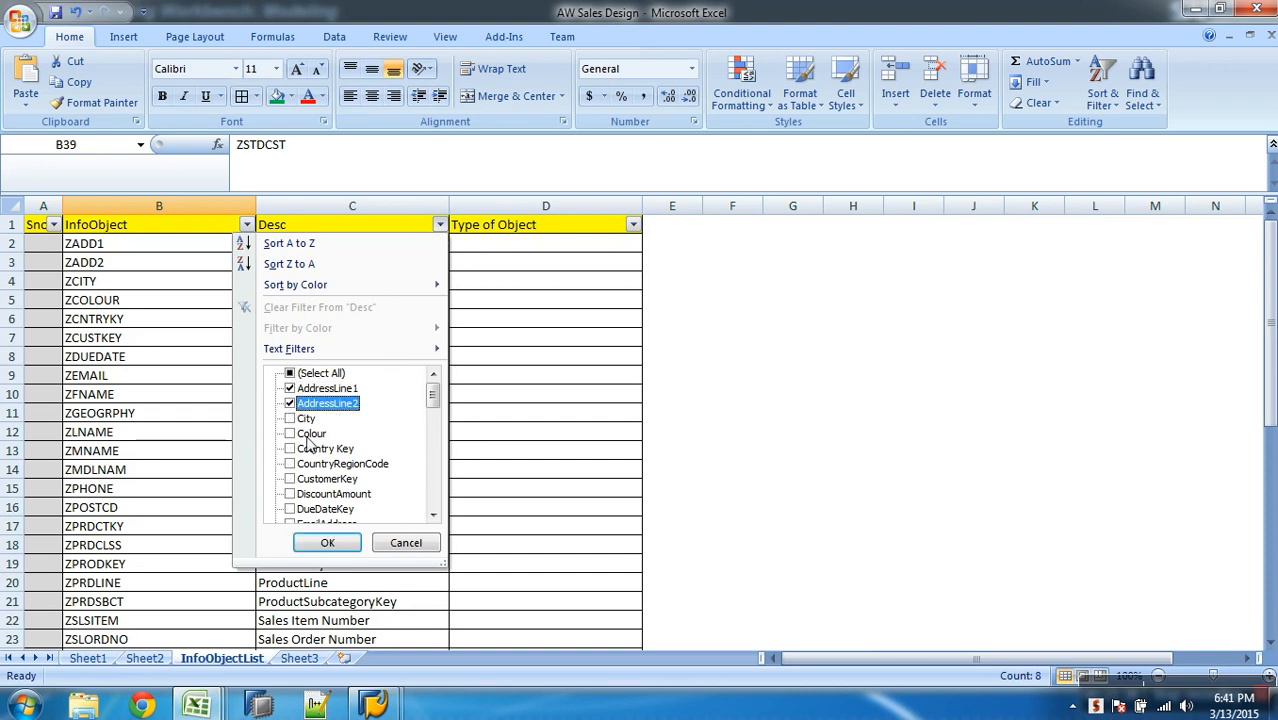
click(434, 491)
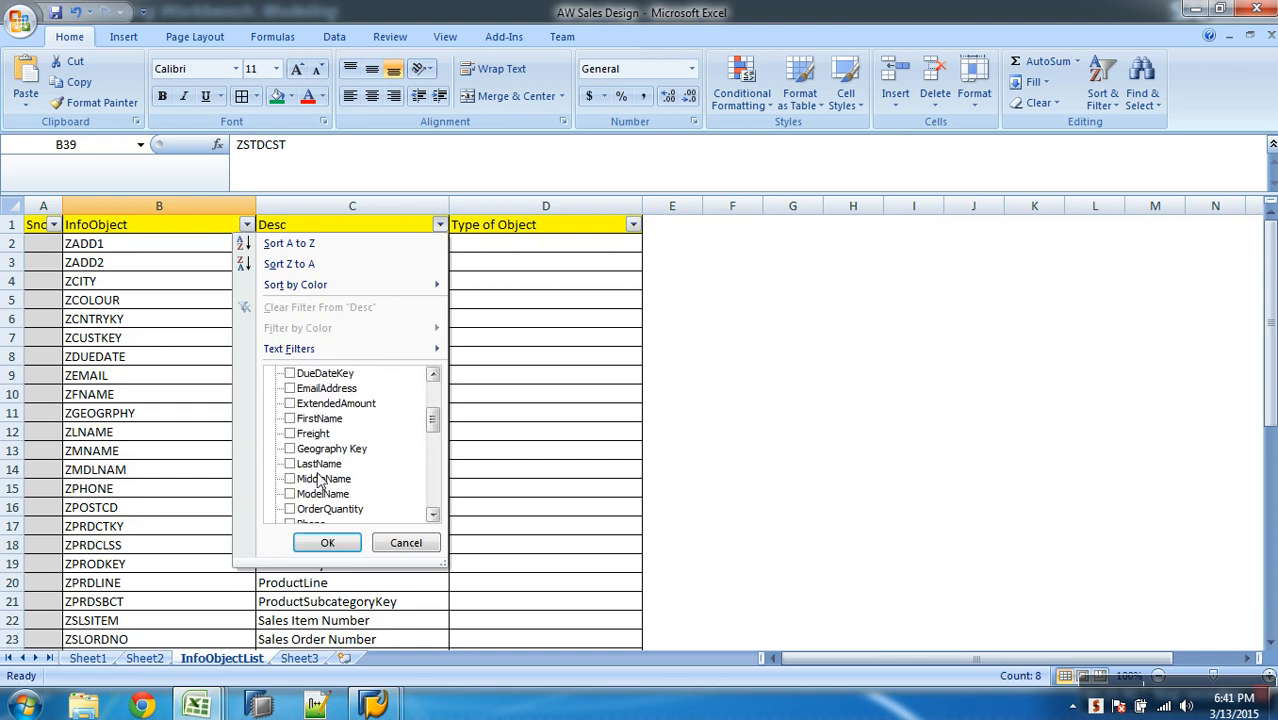
click(289, 466)
click(289, 479)
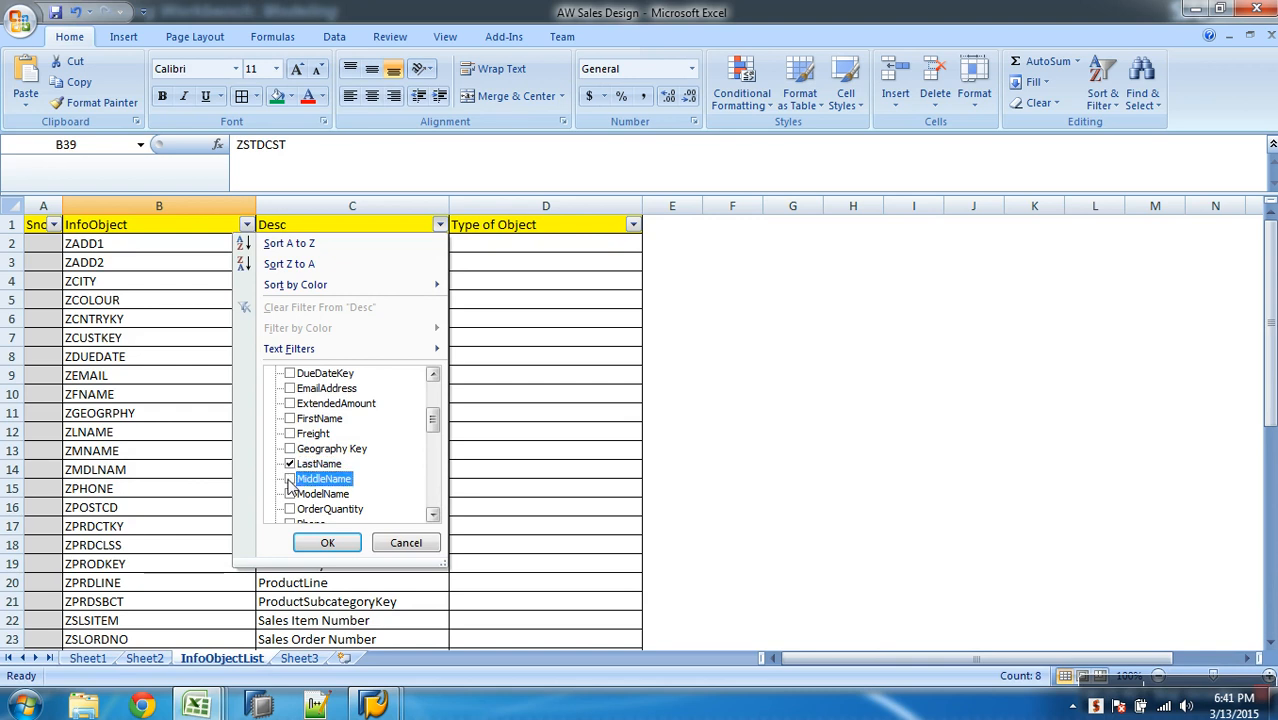
click(289, 418)
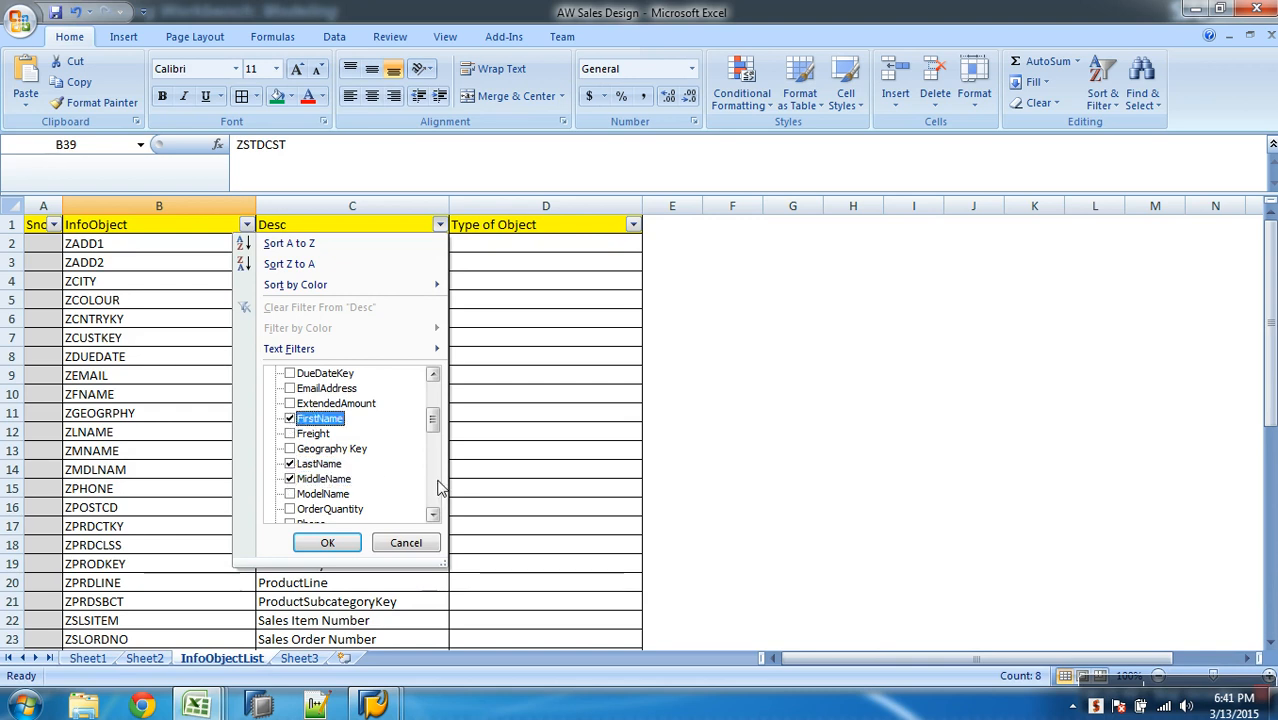
Include Phone and EmailAddress in the Desc filter and apply it
click(434, 489)
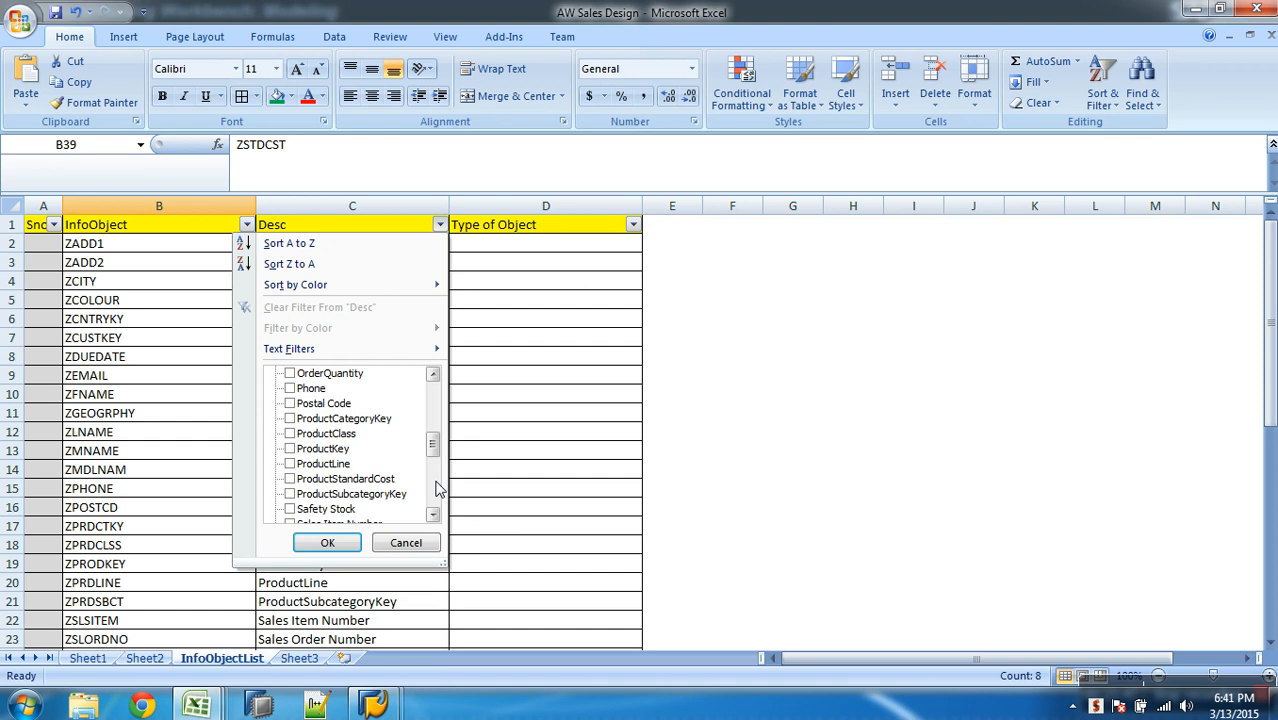
click(290, 388)
click(432, 408)
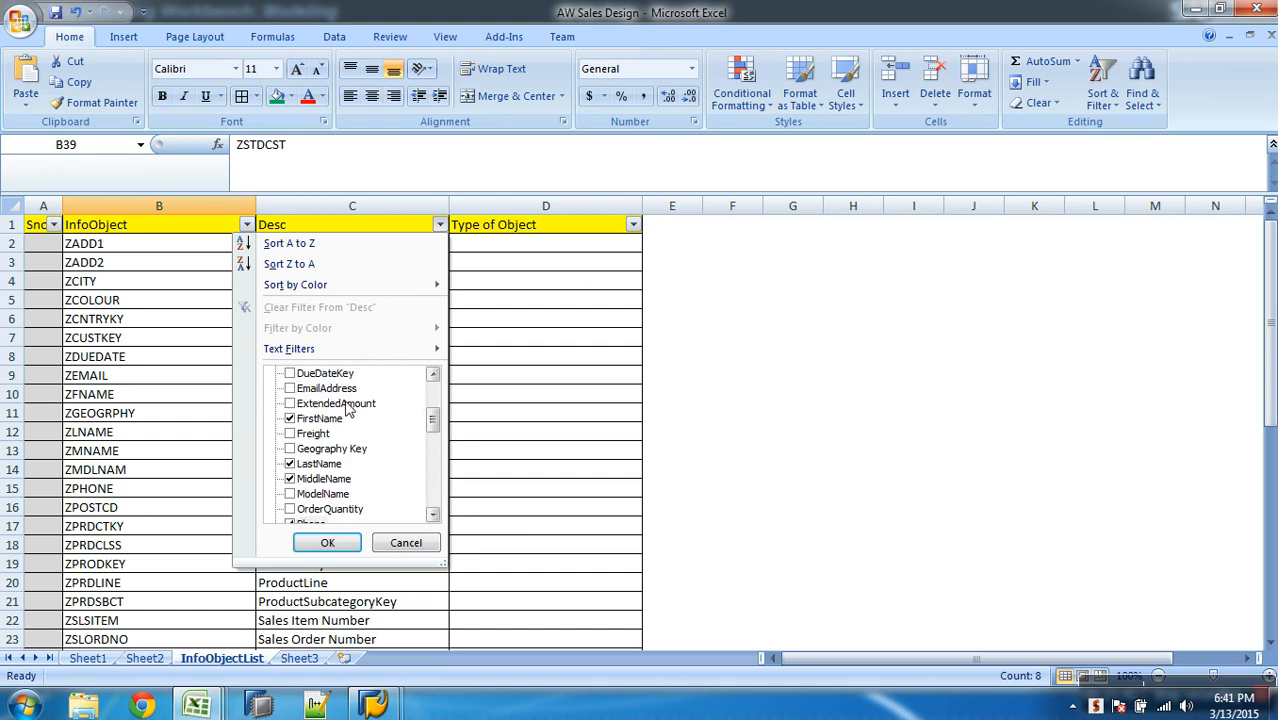
click(290, 388)
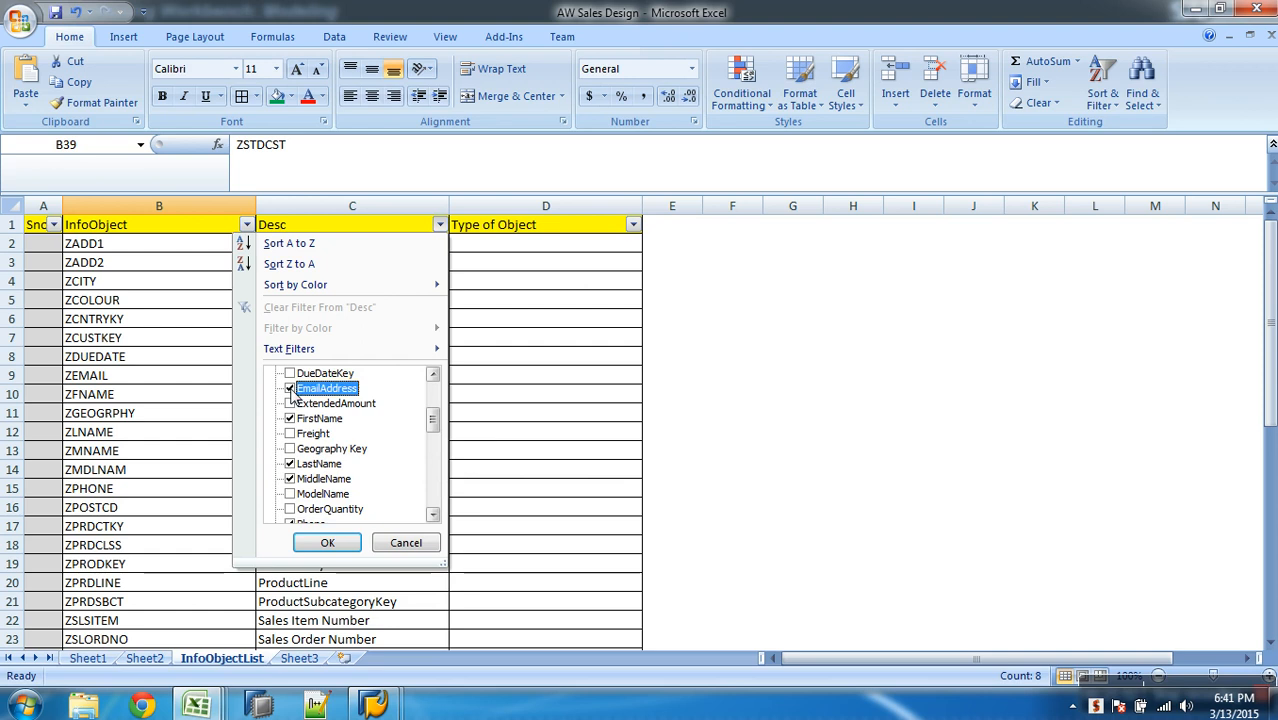
click(434, 487)
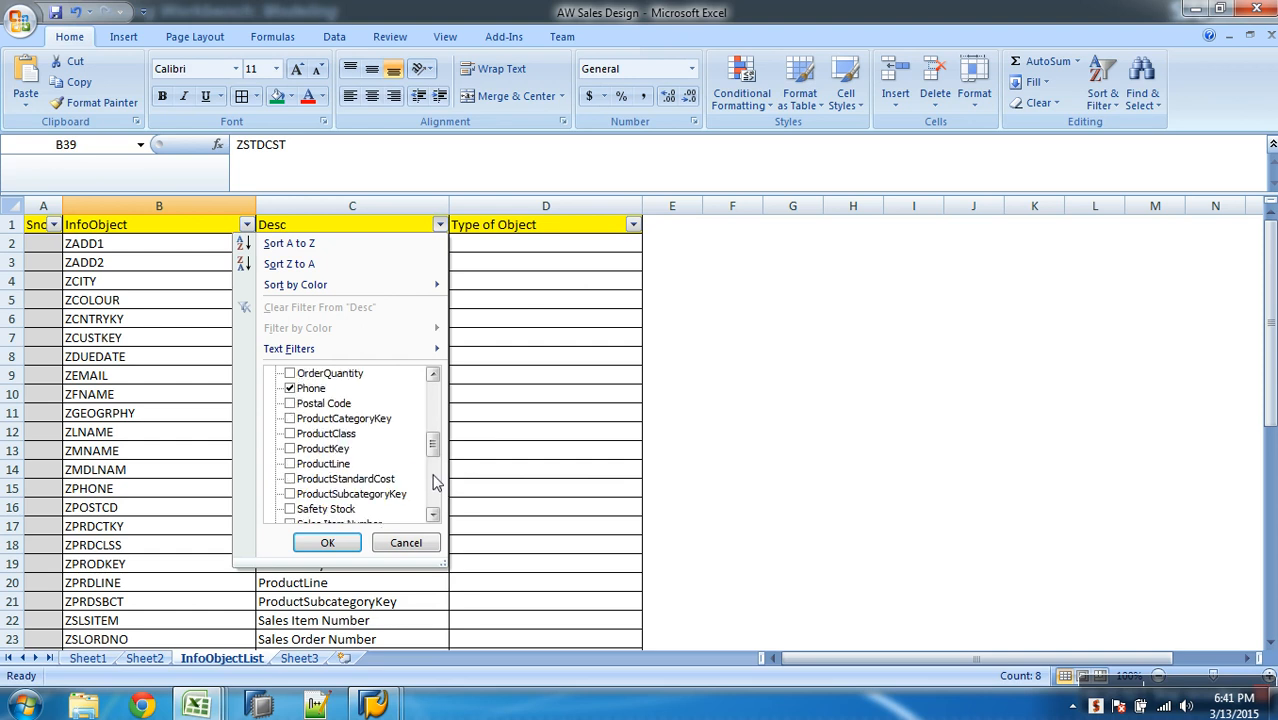
click(324, 543)
Check YearlyIncome among the customer attributes on Sheet1, and add YearlyIncome and Geography Key to the Desc filter on InfoObjectList
click(112, 660)
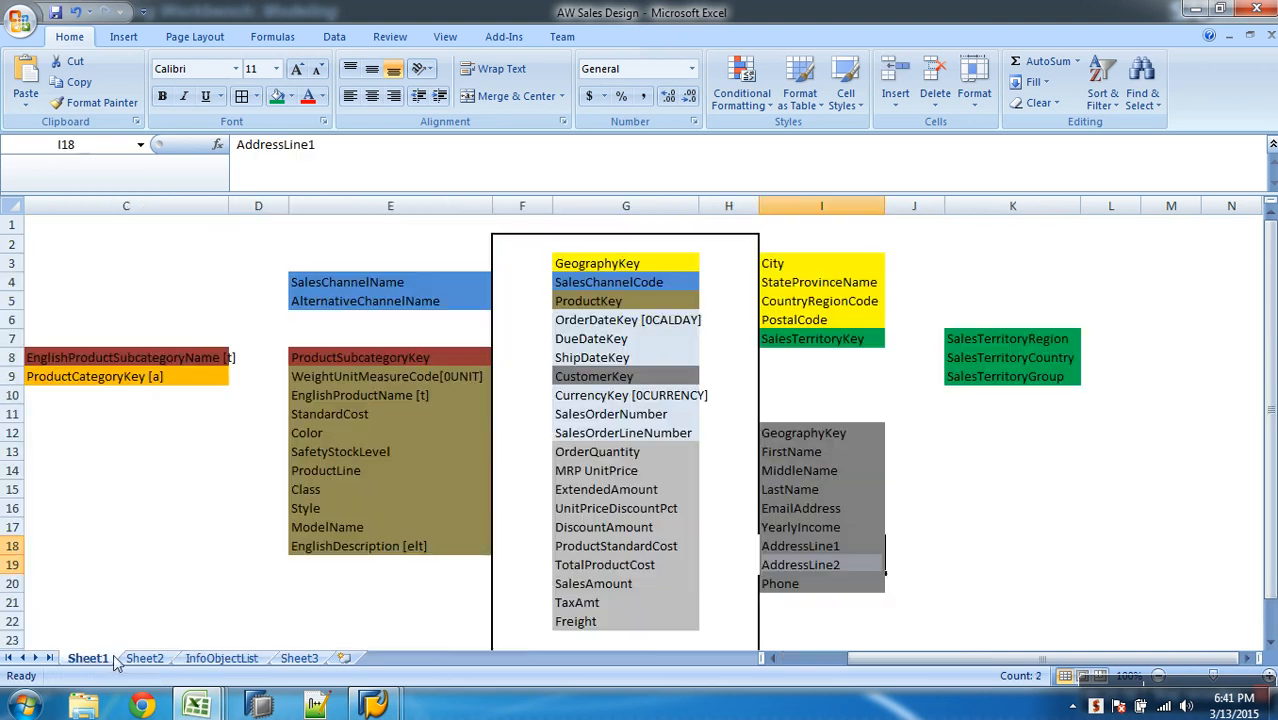
click(810, 533)
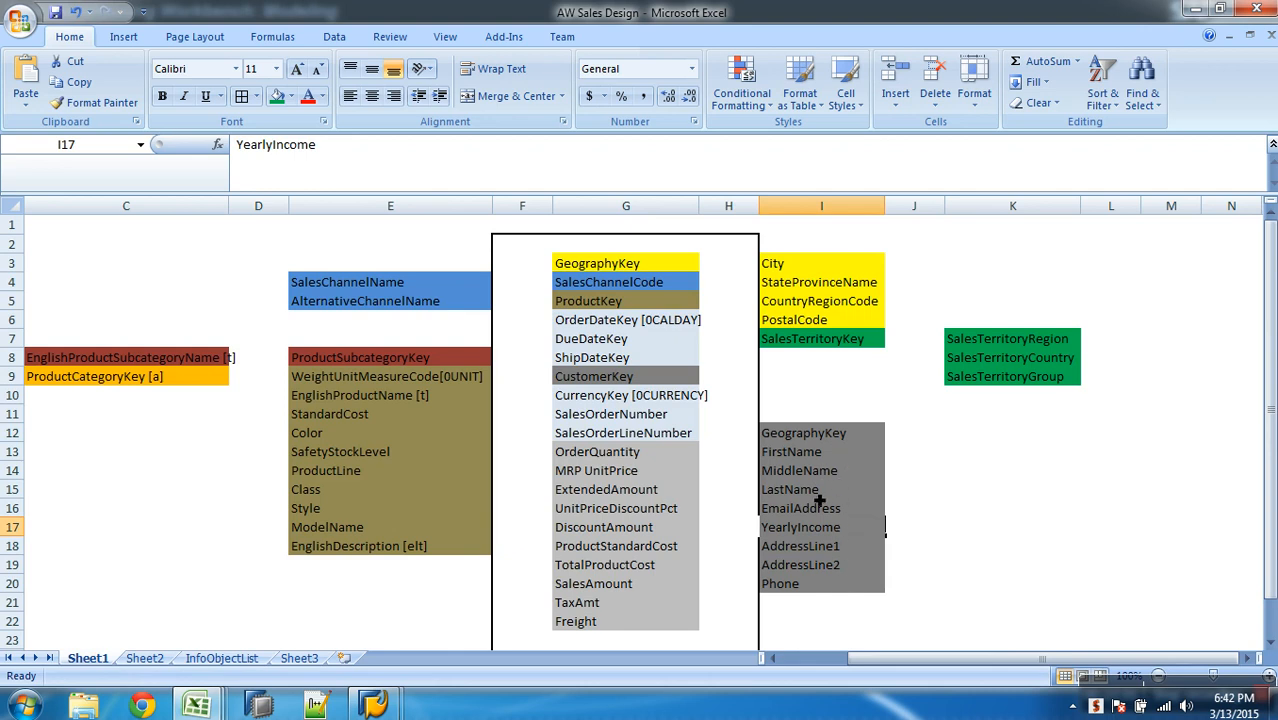
click(252, 660)
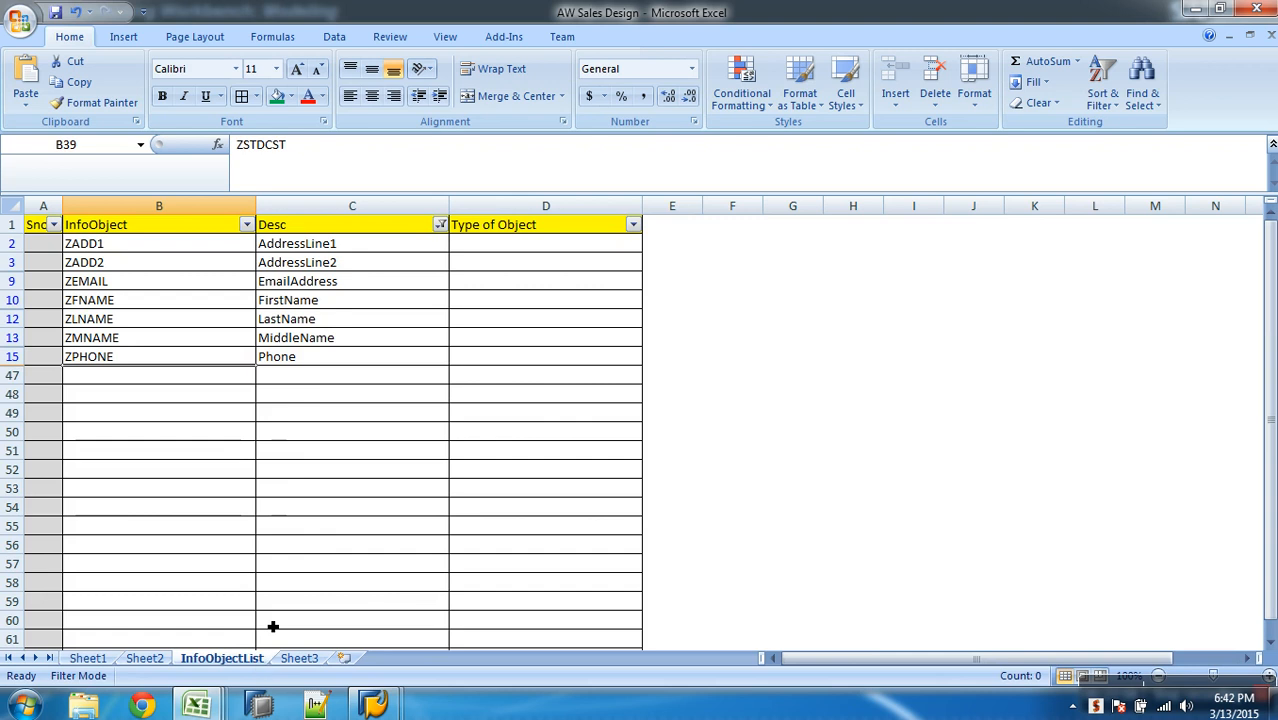
click(440, 225)
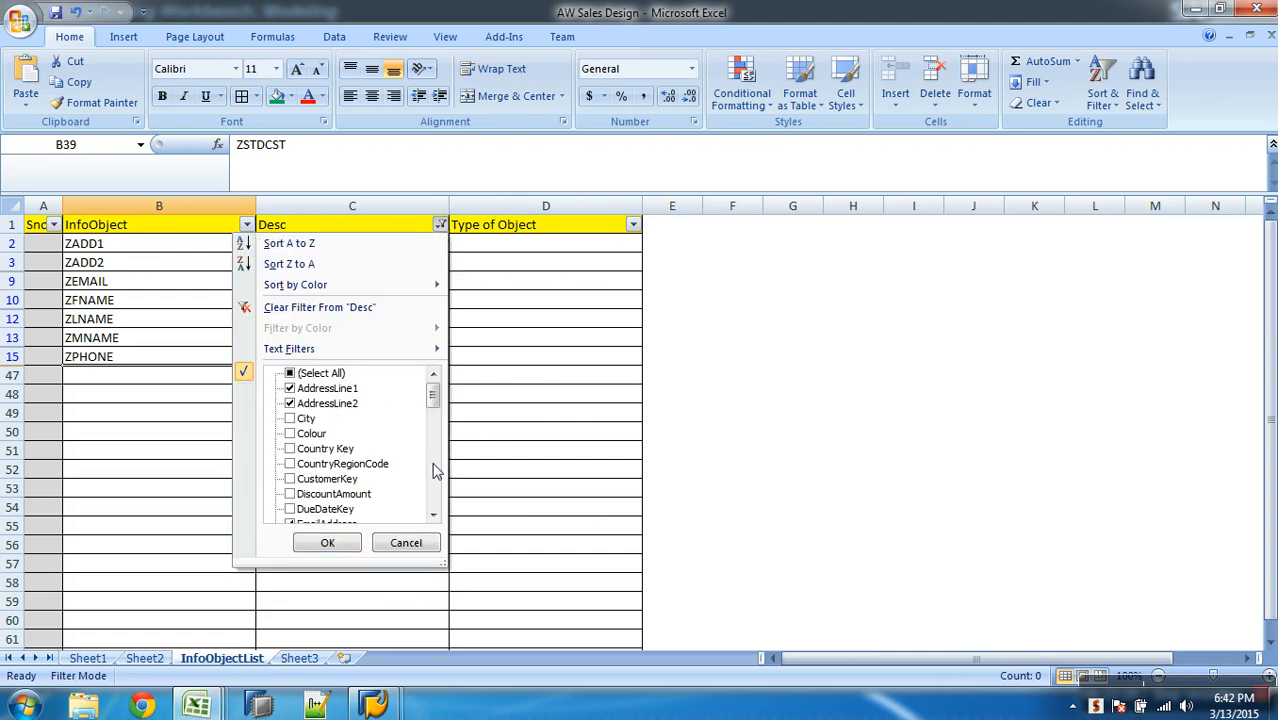
scroll(436, 470, down, 10)
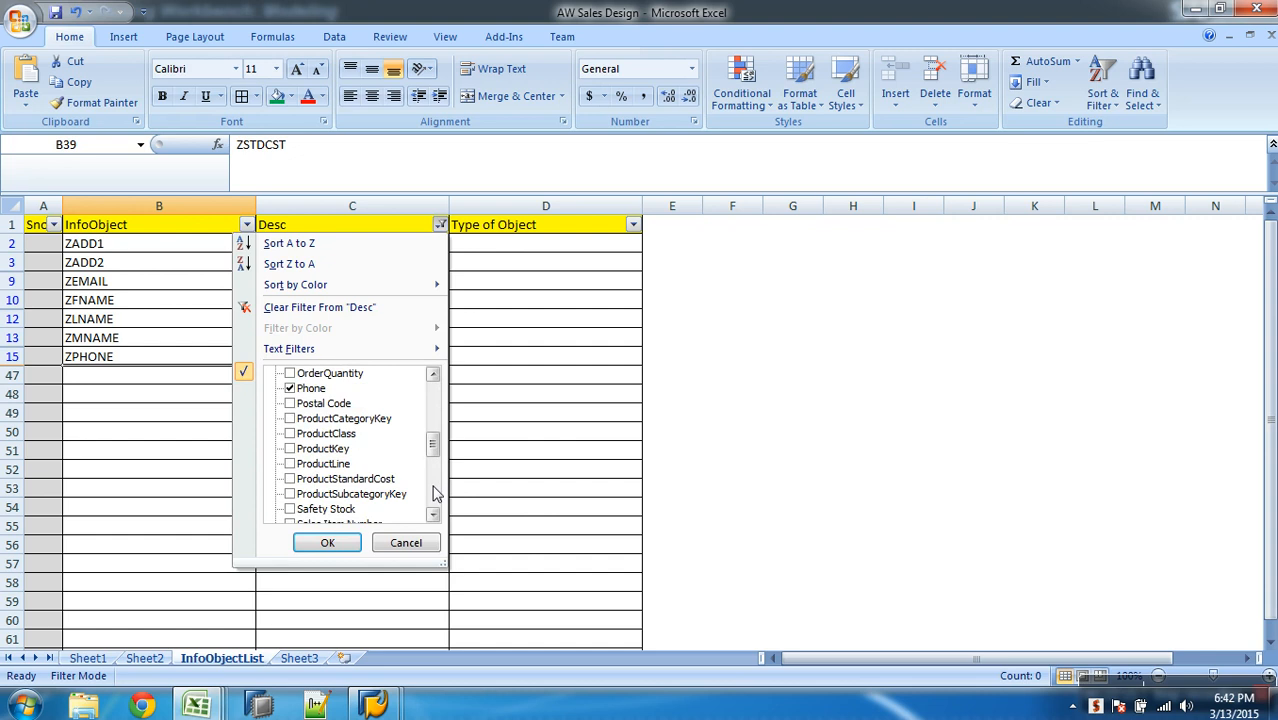
scroll(436, 493, down, 3)
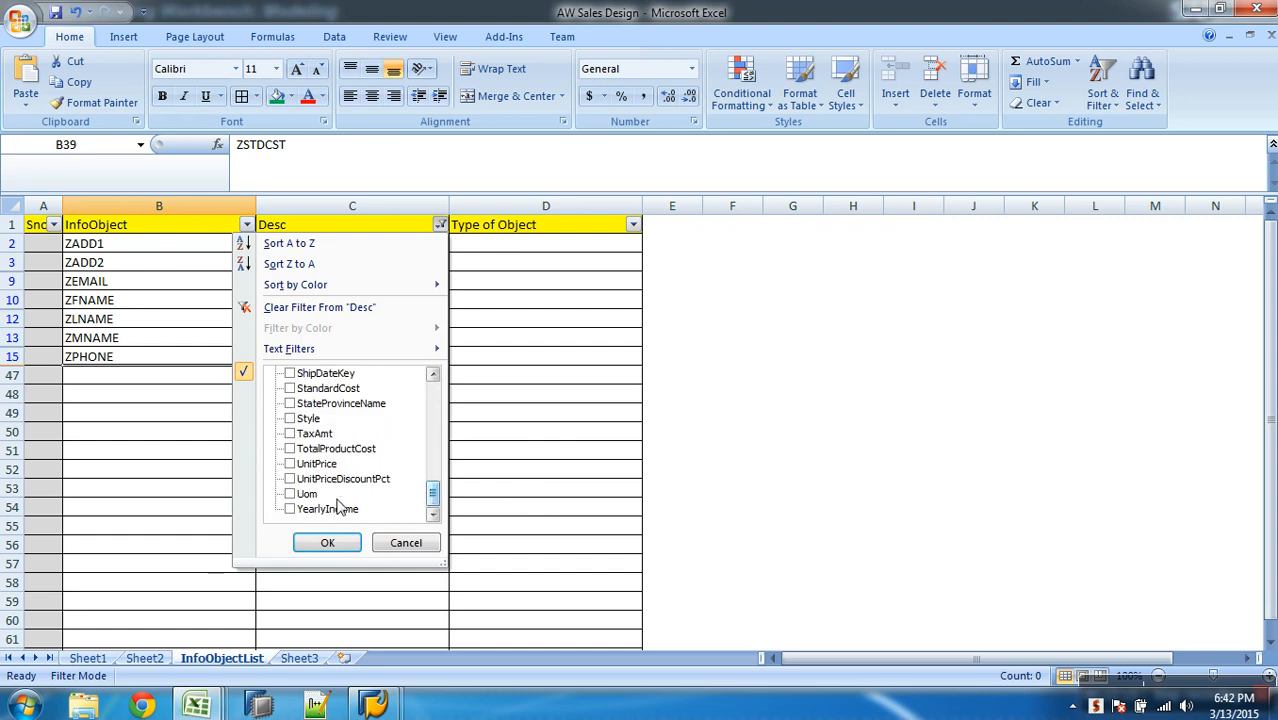
click(290, 509)
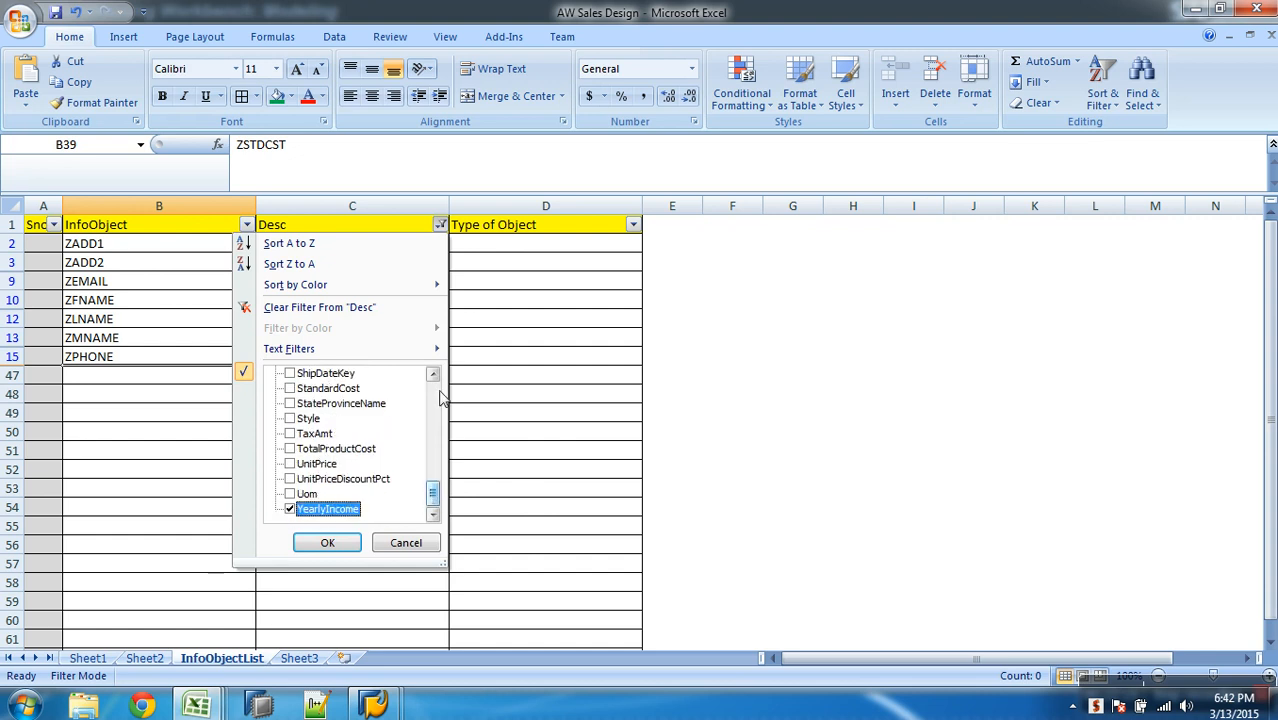
scroll(433, 405, up, 10)
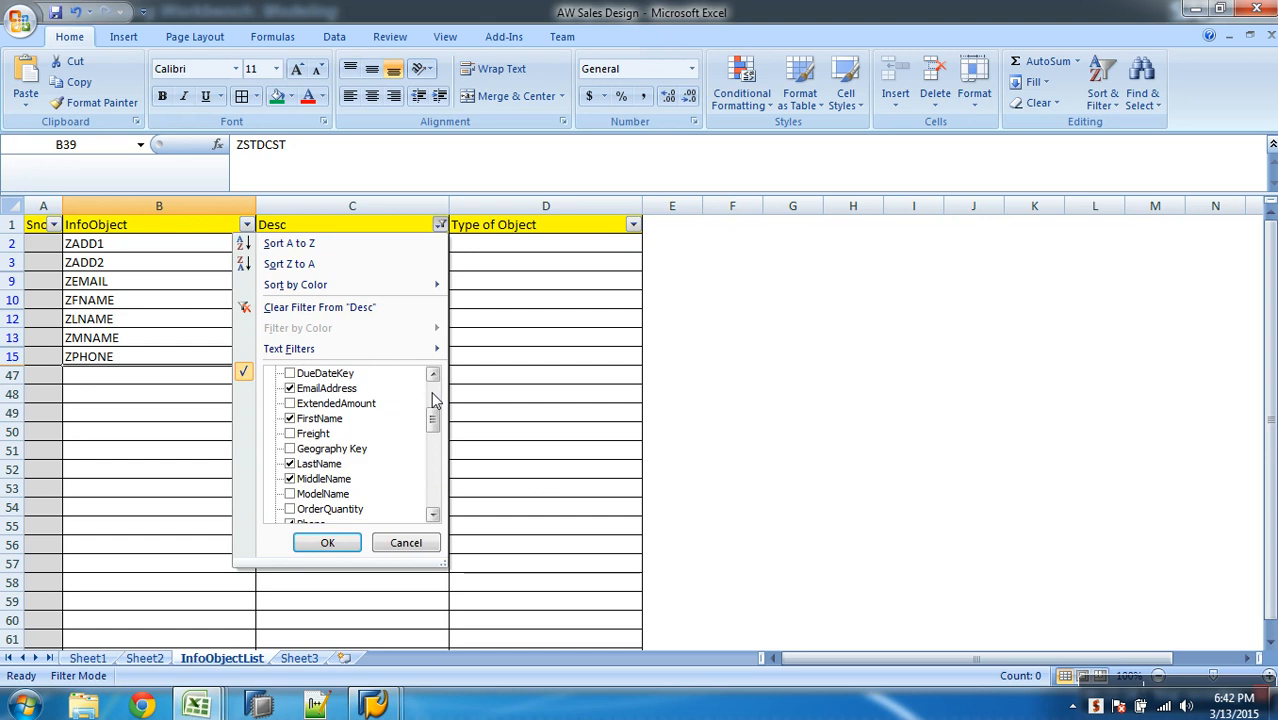
click(290, 449)
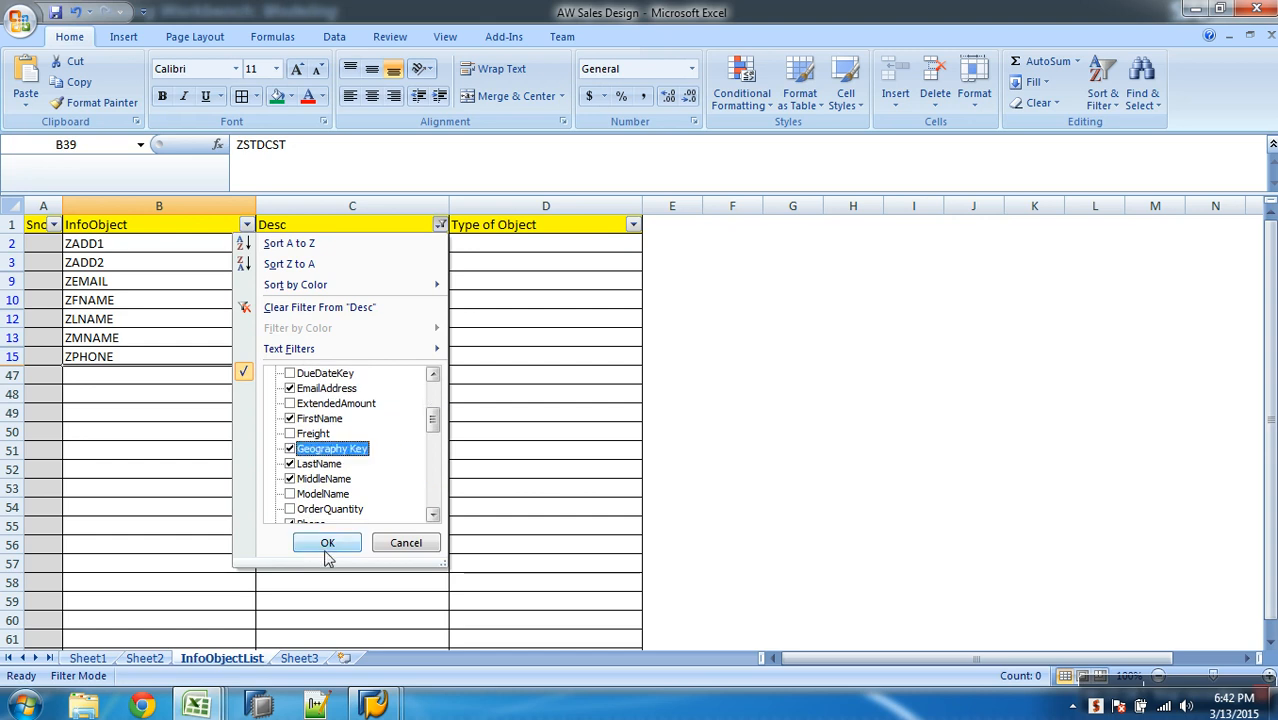
click(328, 545)
Compare the filtered InfoObjects with the customer attributes on Sheet1 and copy the names ZADD1 through ZYERINC from InfoObjectList
drag(175, 248, 141, 394)
click(88, 658)
drag(797, 436, 800, 500)
drag(800, 540, 812, 586)
click(221, 658)
drag(165, 254, 177, 396)
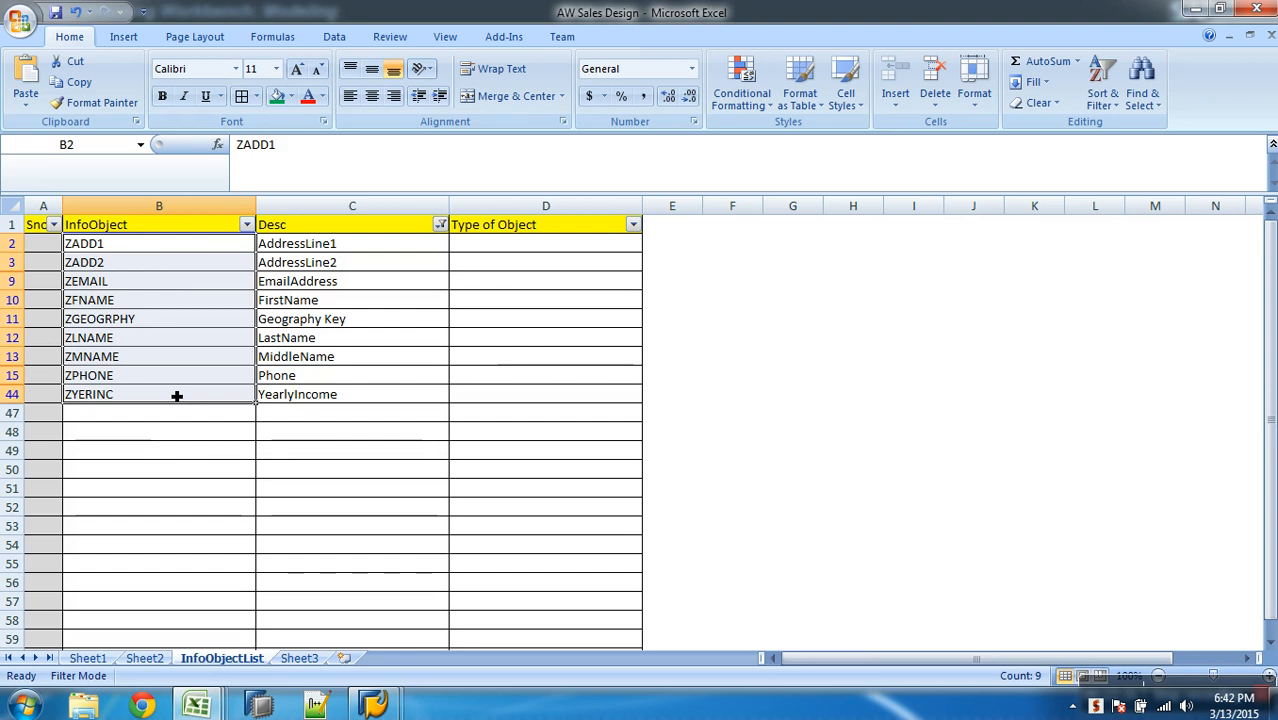
key(ctrl+c)
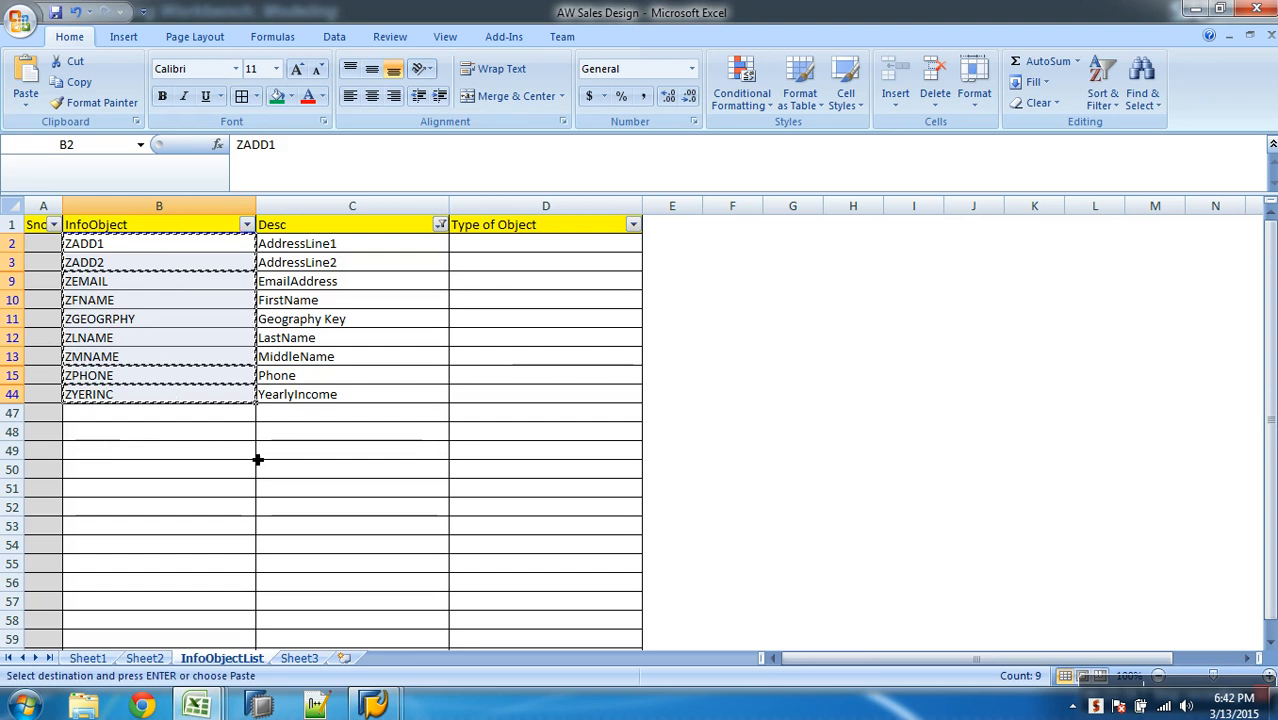
Switch to the SAP Data Warehousing Workbench and open the CustomerKey characteristic ZCUSTKEY for changing
mouse_move(373, 706)
click(480, 580)
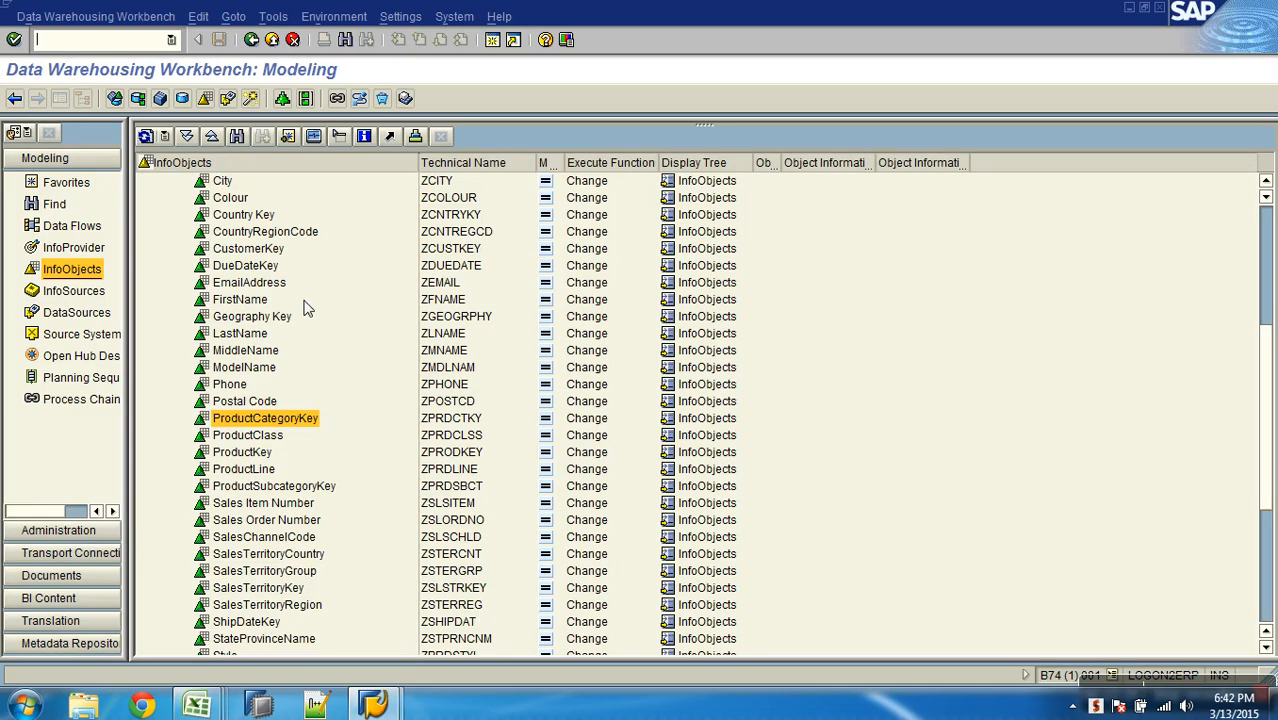
click(252, 384)
scroll(250, 382, up, 2)
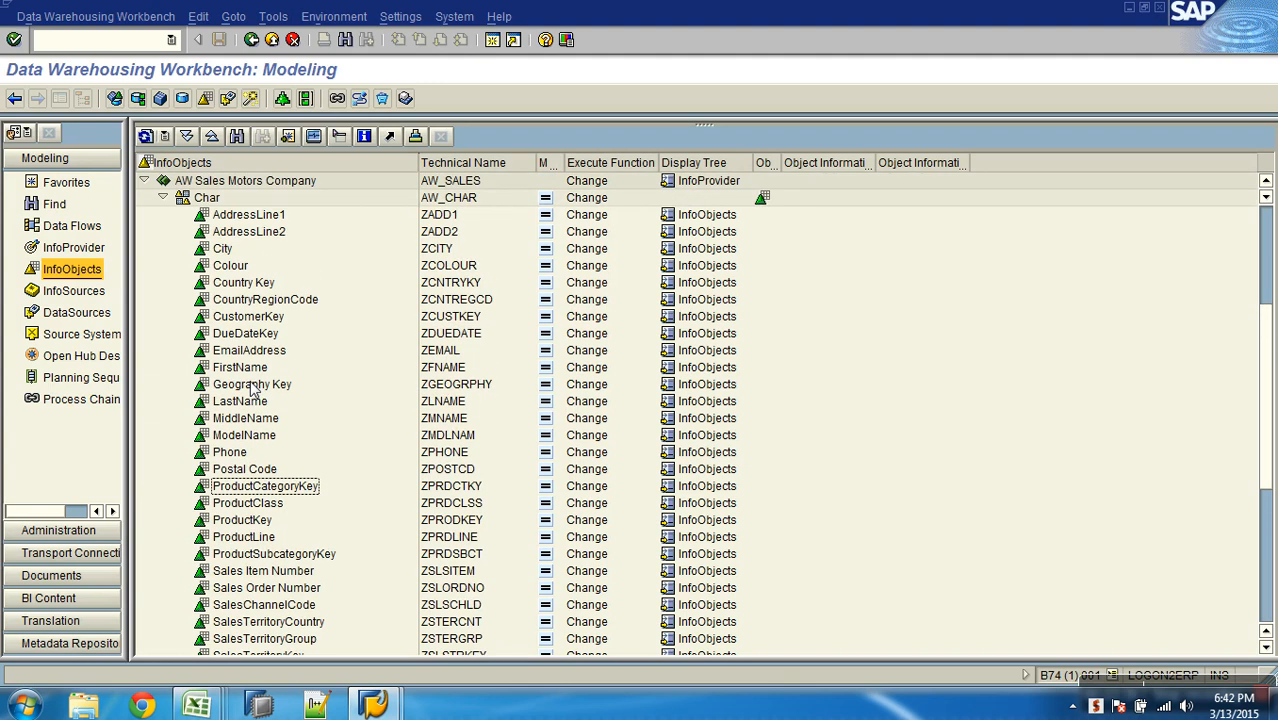
click(463, 318)
right_click(463, 318)
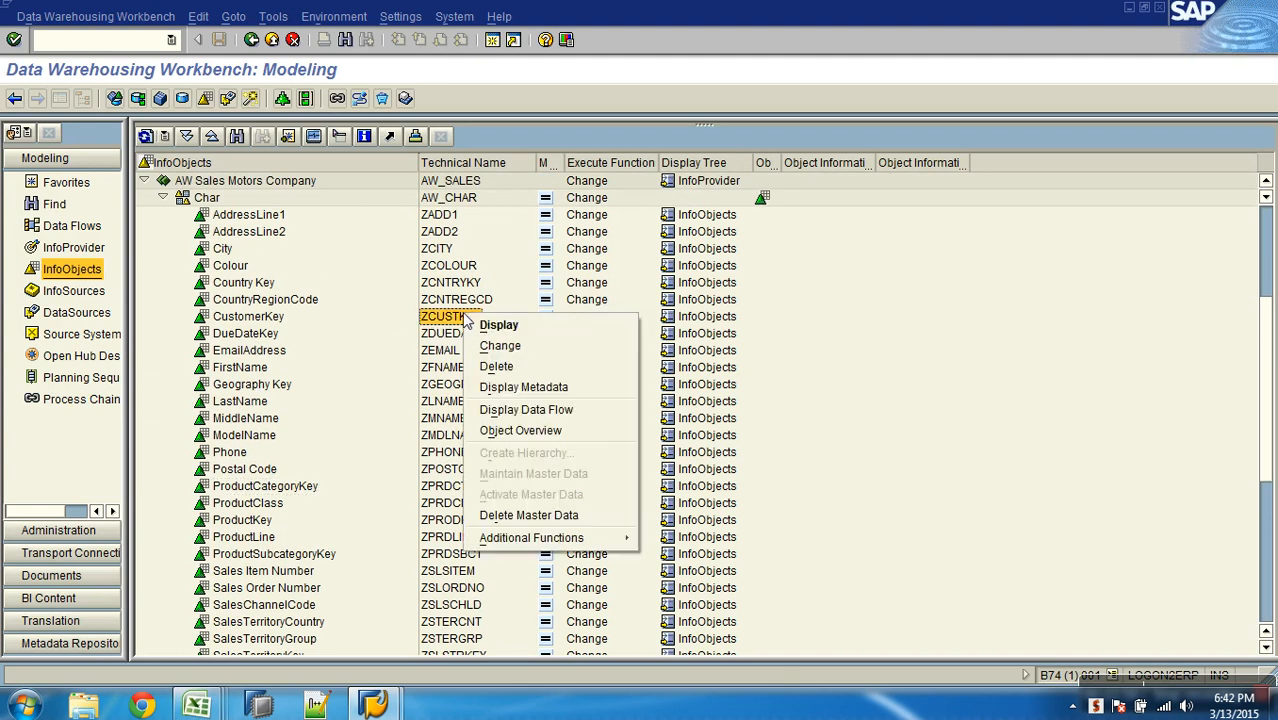
click(500, 344)
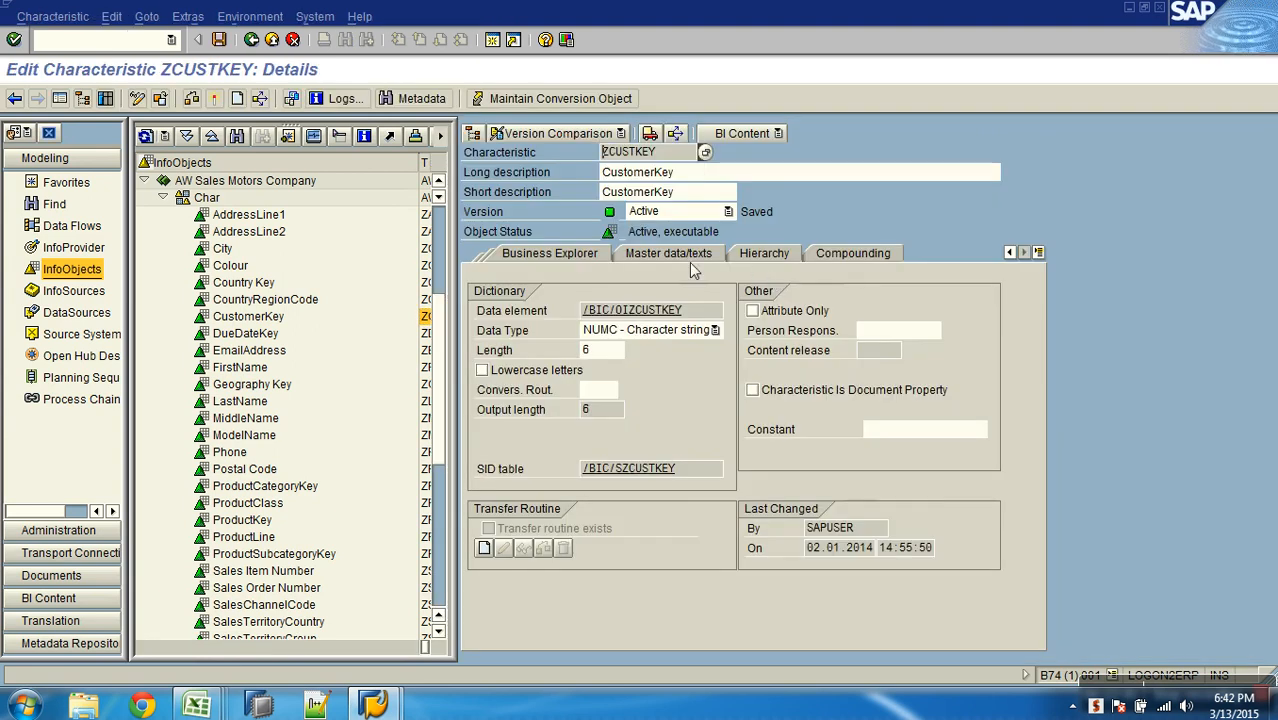
Enable master data for ZCUSTKEY and paste ZADD1, ZADD2, ZEMAIL, ZFNAME and ZGEOGRPHY as its attributes
click(662, 255)
click(564, 291)
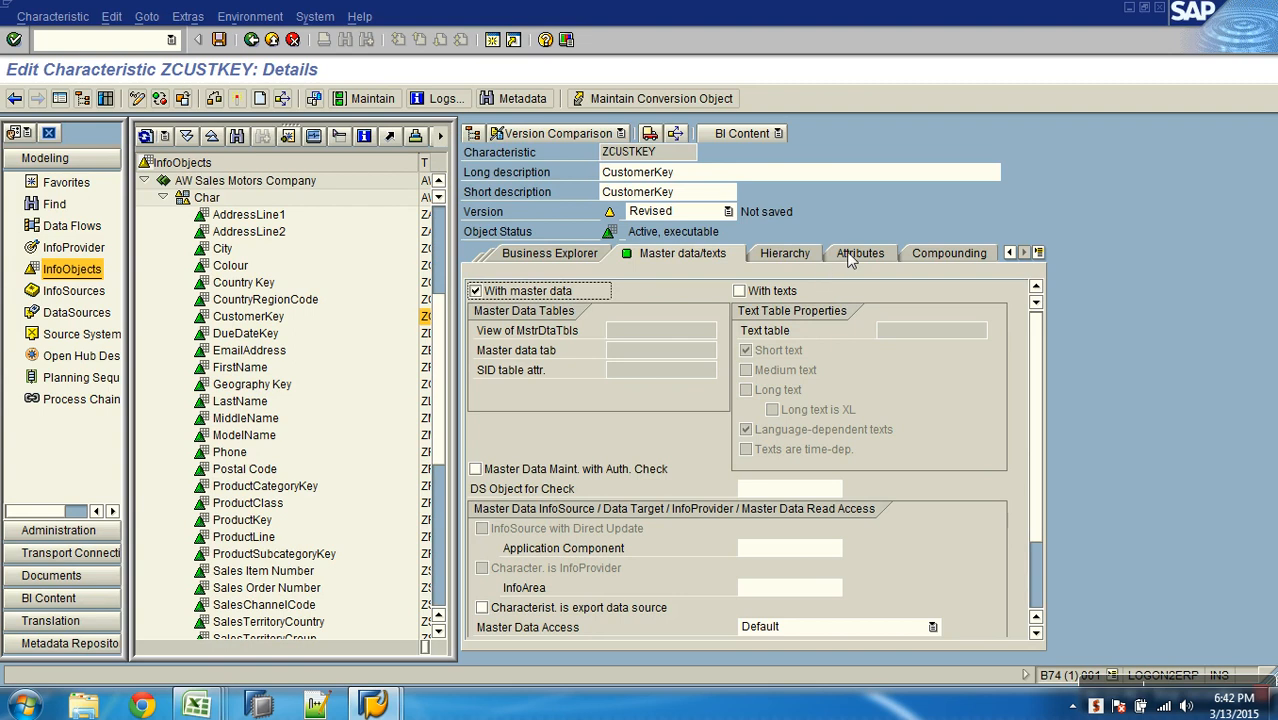
click(848, 256)
click(577, 370)
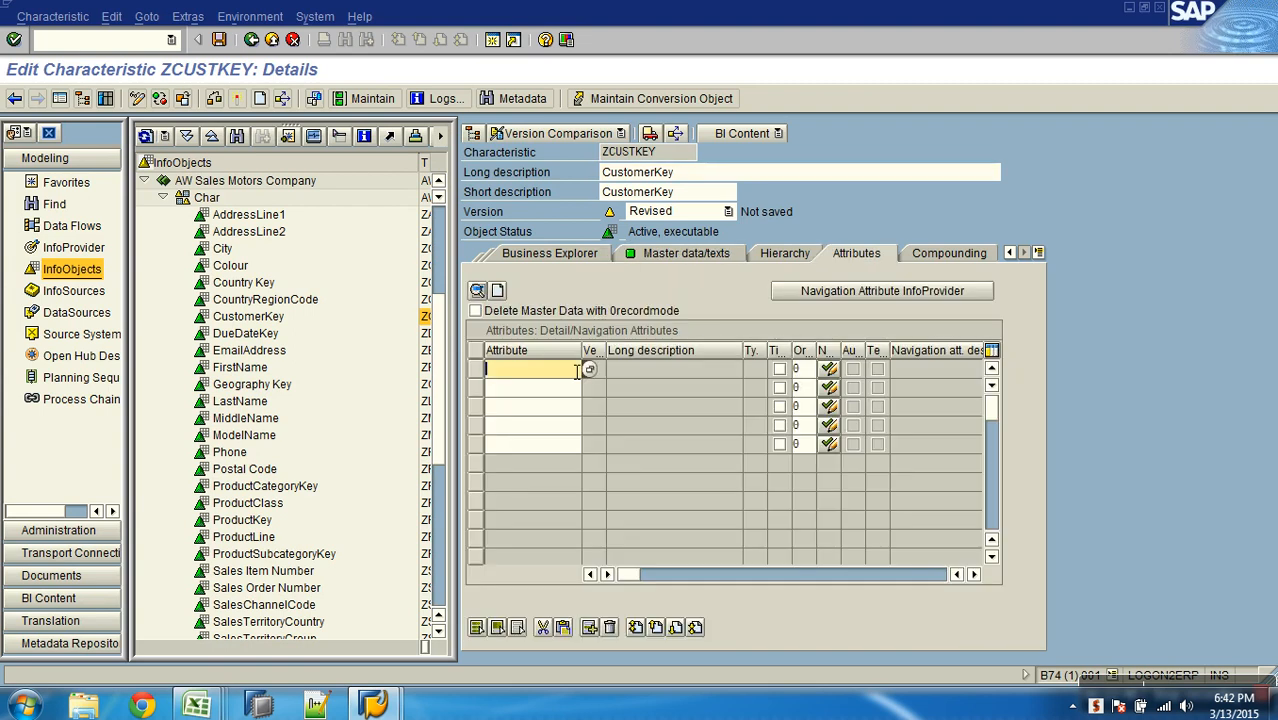
key(ctrl+v)
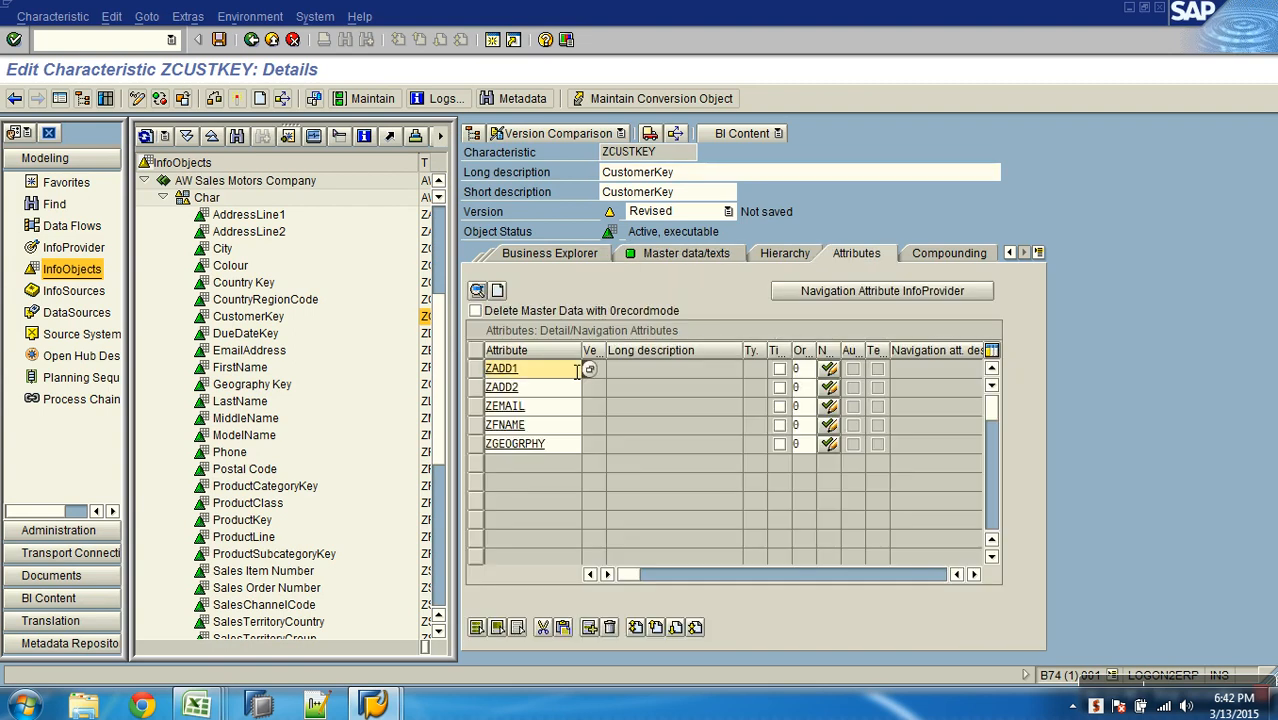
key(Return)
Copy ZLNAME, ZMNAME, ZPHONE and ZYERINC from the Excel InfoObjectList and add them to the ZCUSTKEY attributes in SAP
key(alt+Tab)
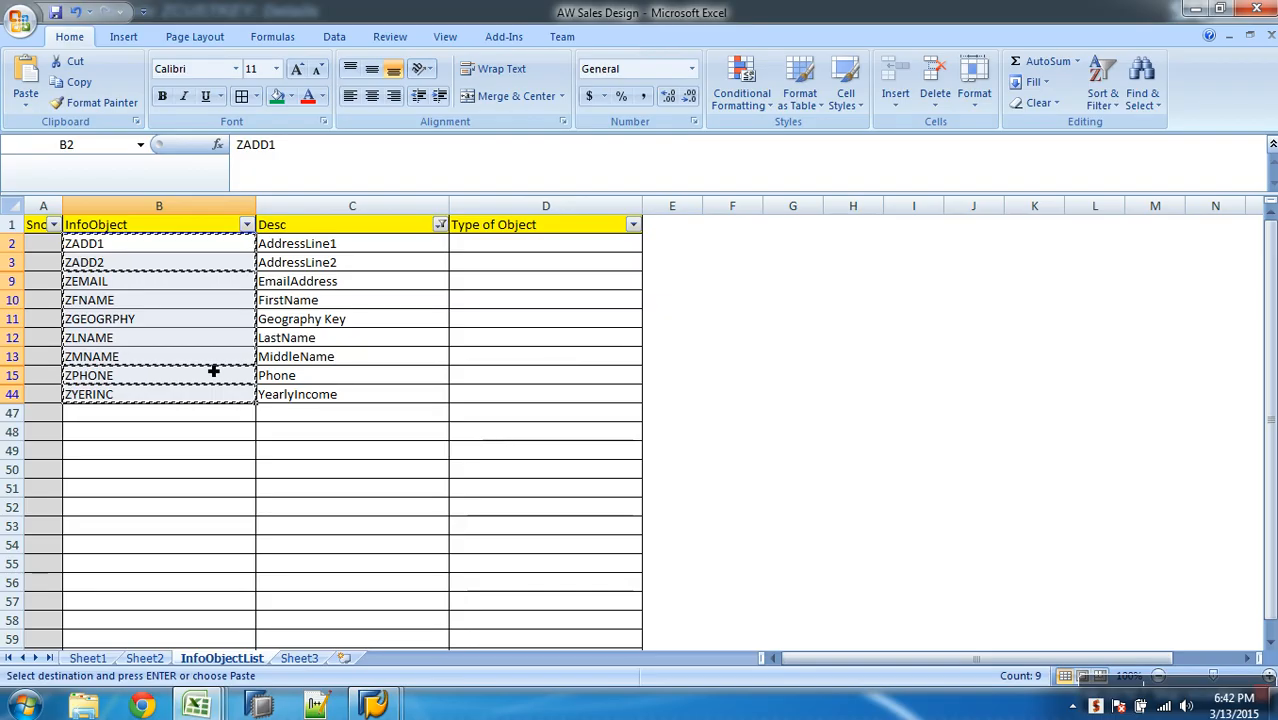
drag(183, 340, 185, 384)
key(Escape)
drag(177, 340, 189, 392)
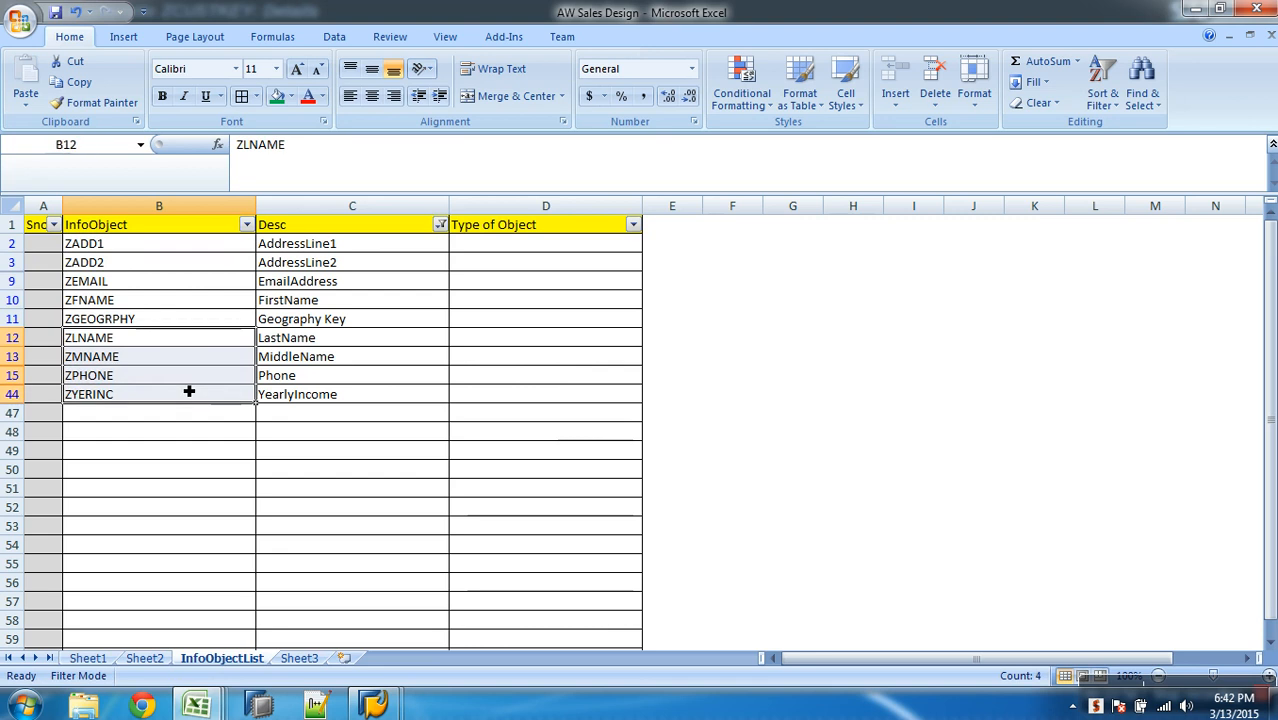
key(ctrl+c)
key(alt+Tab)
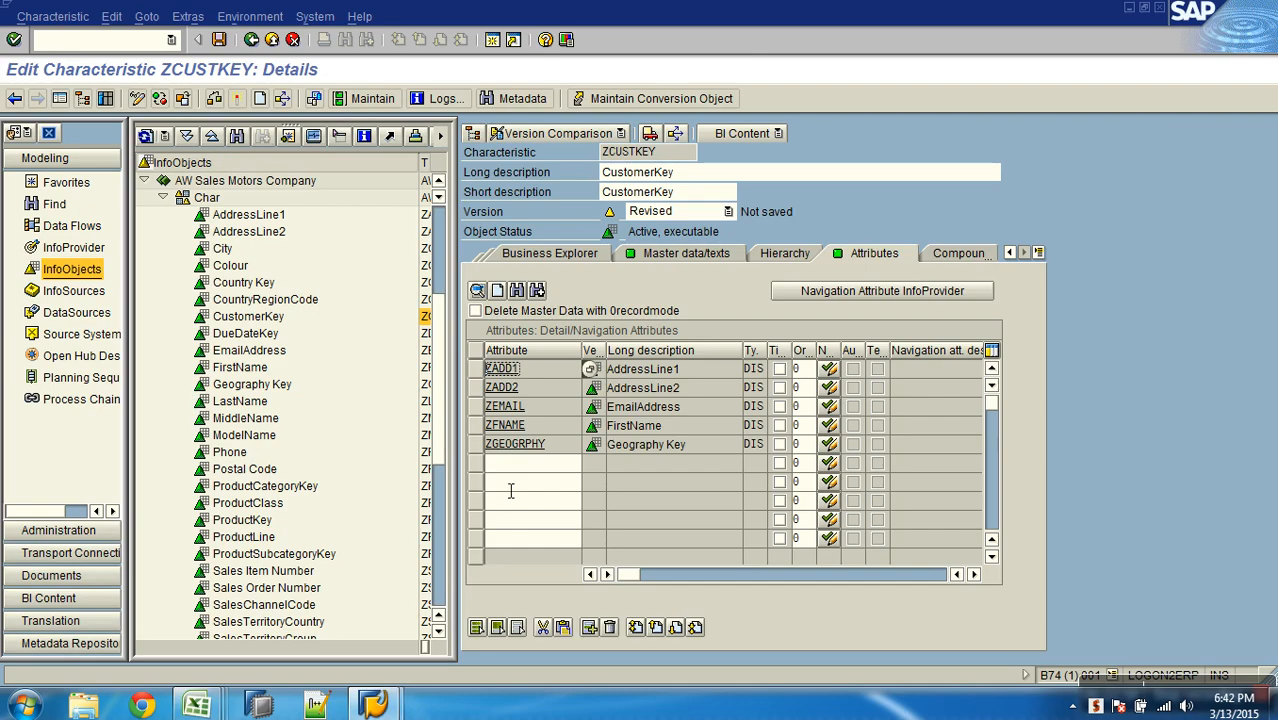
key(ctrl+v)
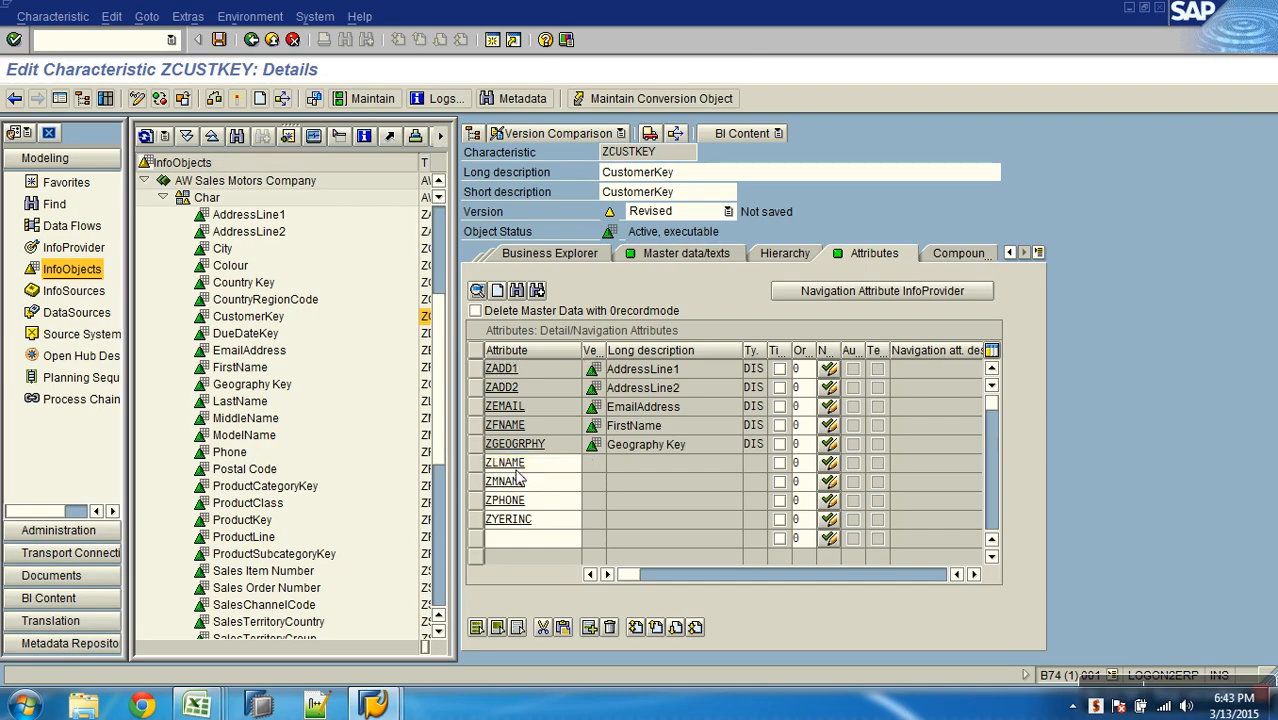
key(Return)
click(718, 369)
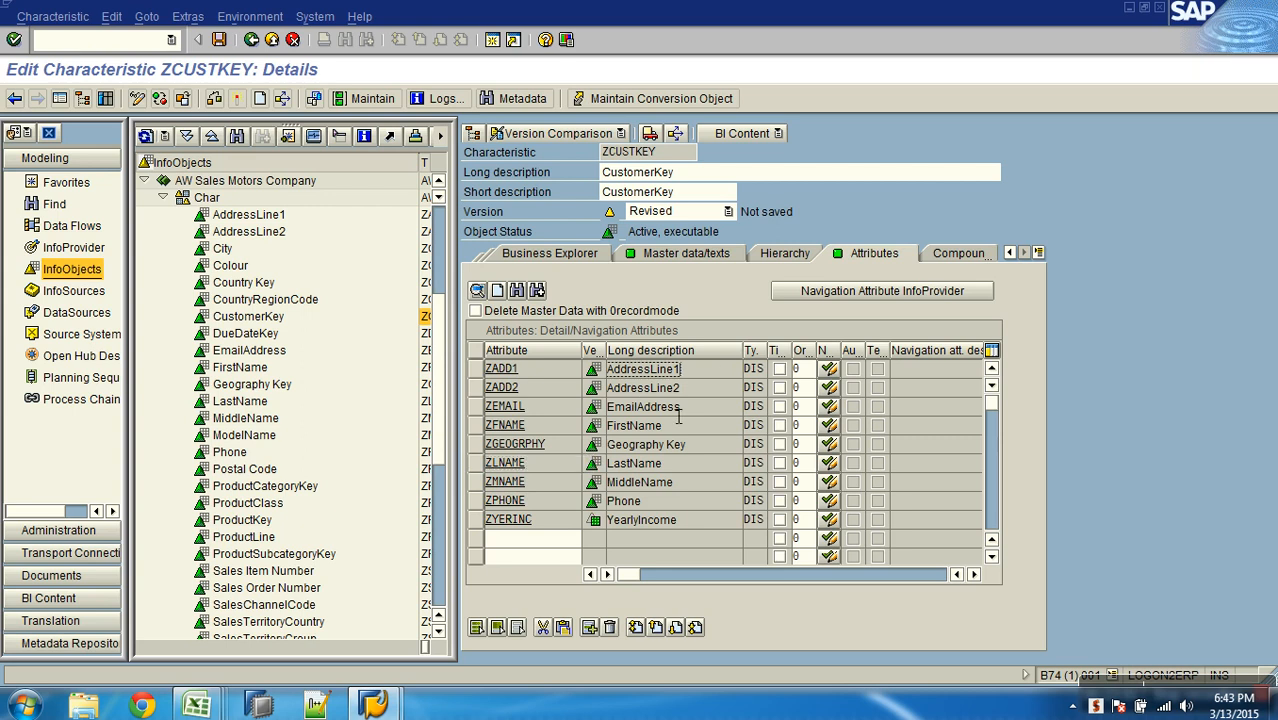
Activate ZCUSTKEY and check its generated master data table
click(240, 100)
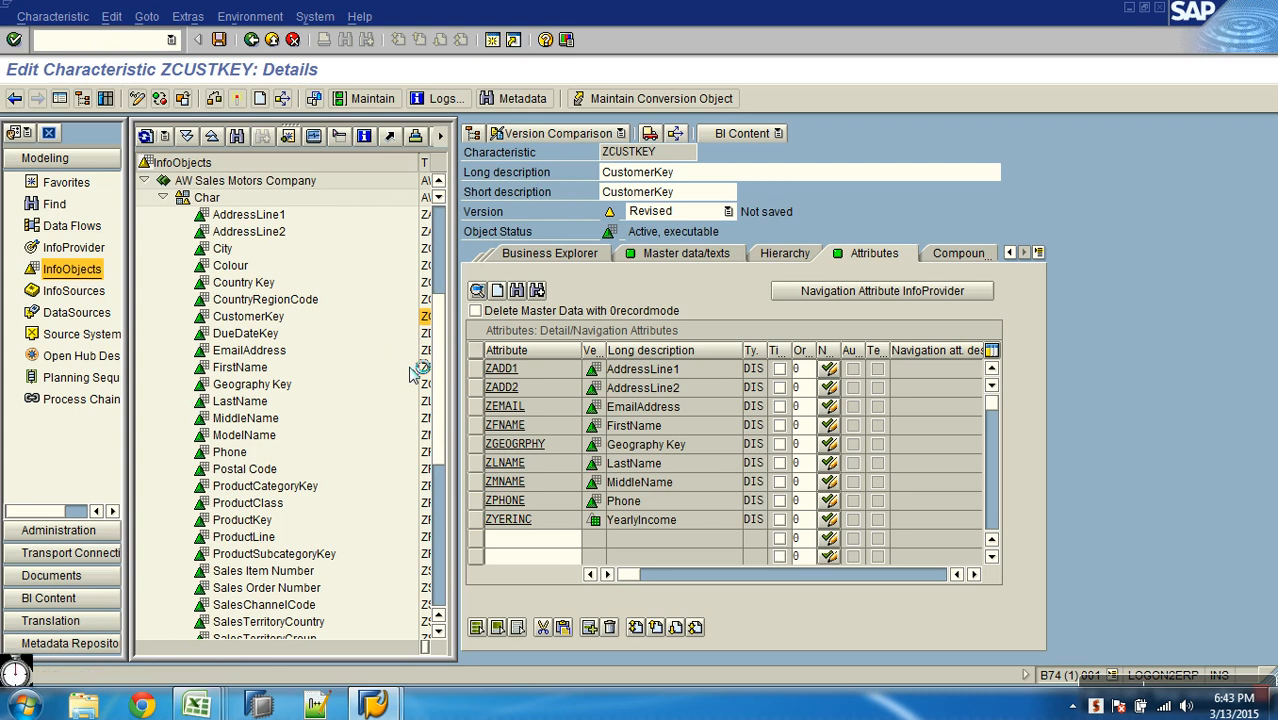
drag(684, 156, 604, 172)
click(708, 253)
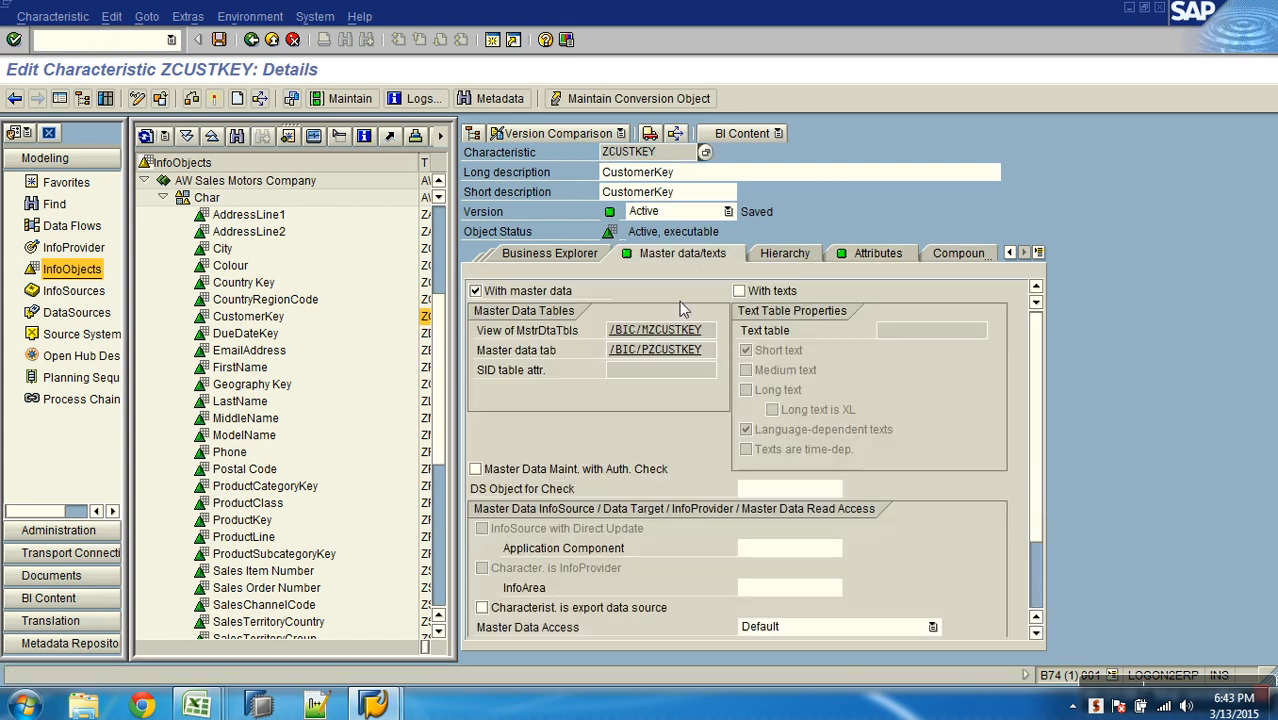
drag(640, 350, 729, 357)
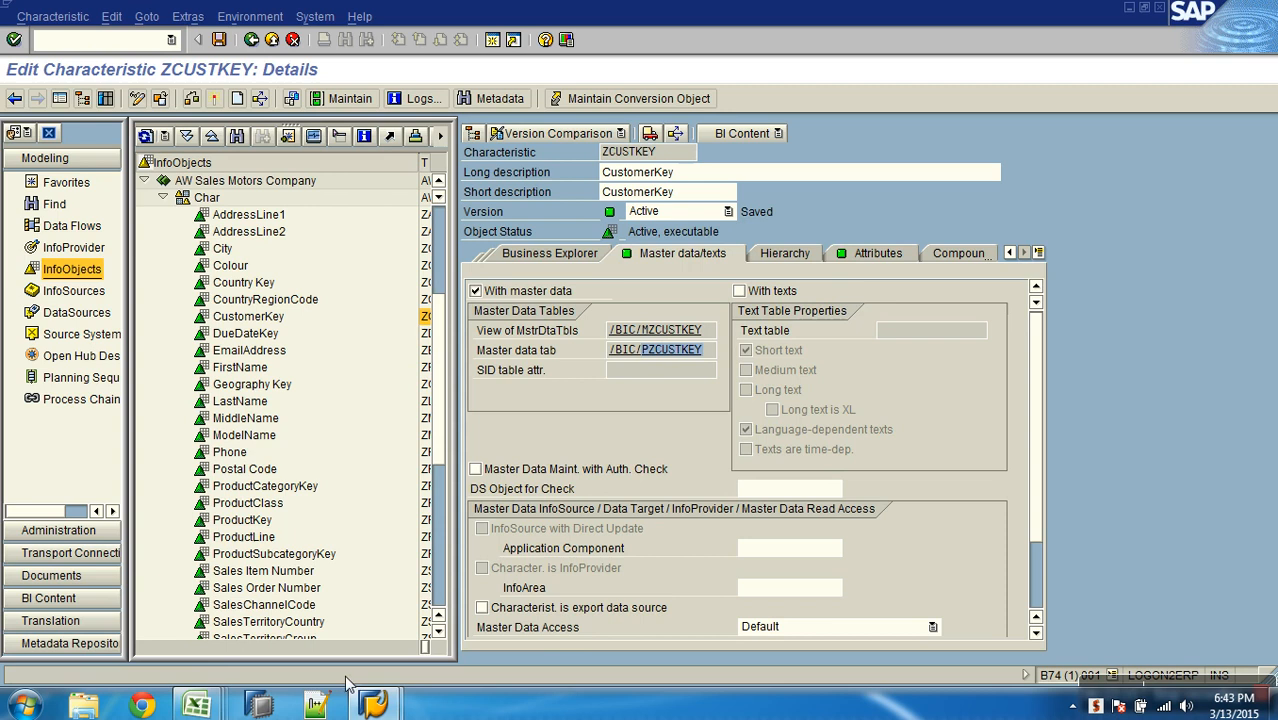
Switch to the AW Sales Design workbook in Excel and fill the Customer Attribute Table entry on Sheet2 green
click(203, 703)
click(180, 615)
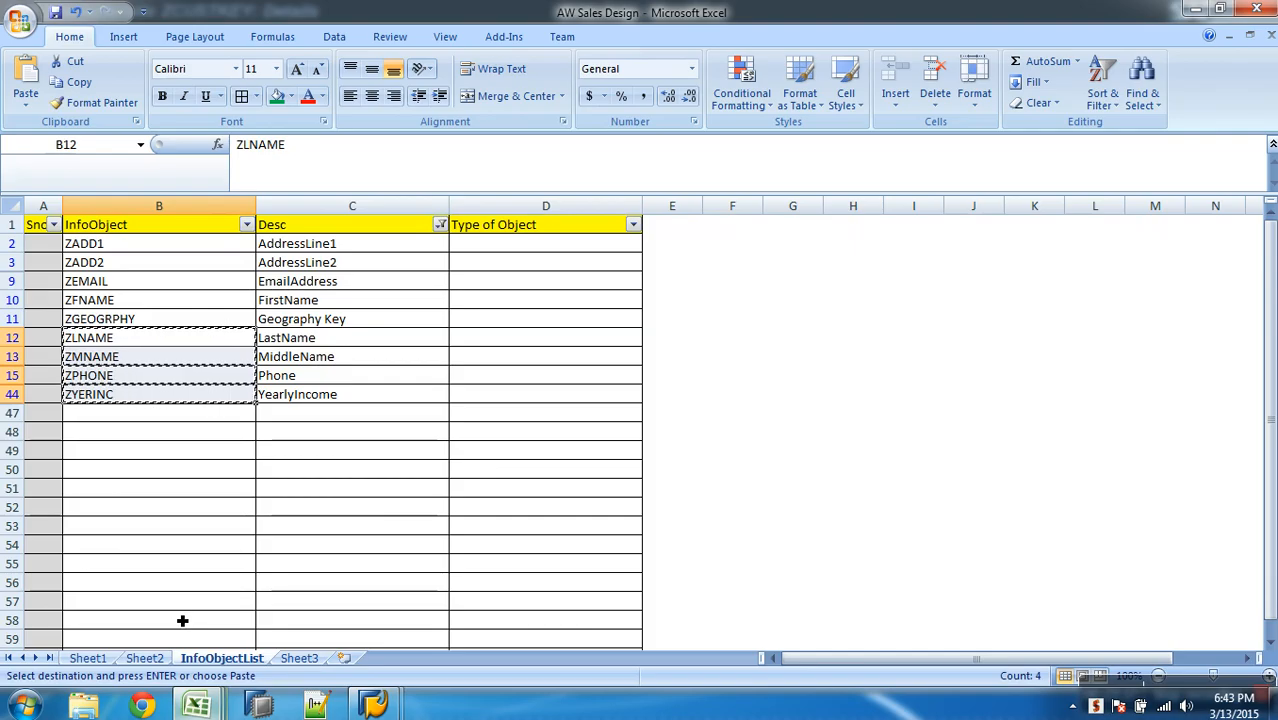
click(150, 660)
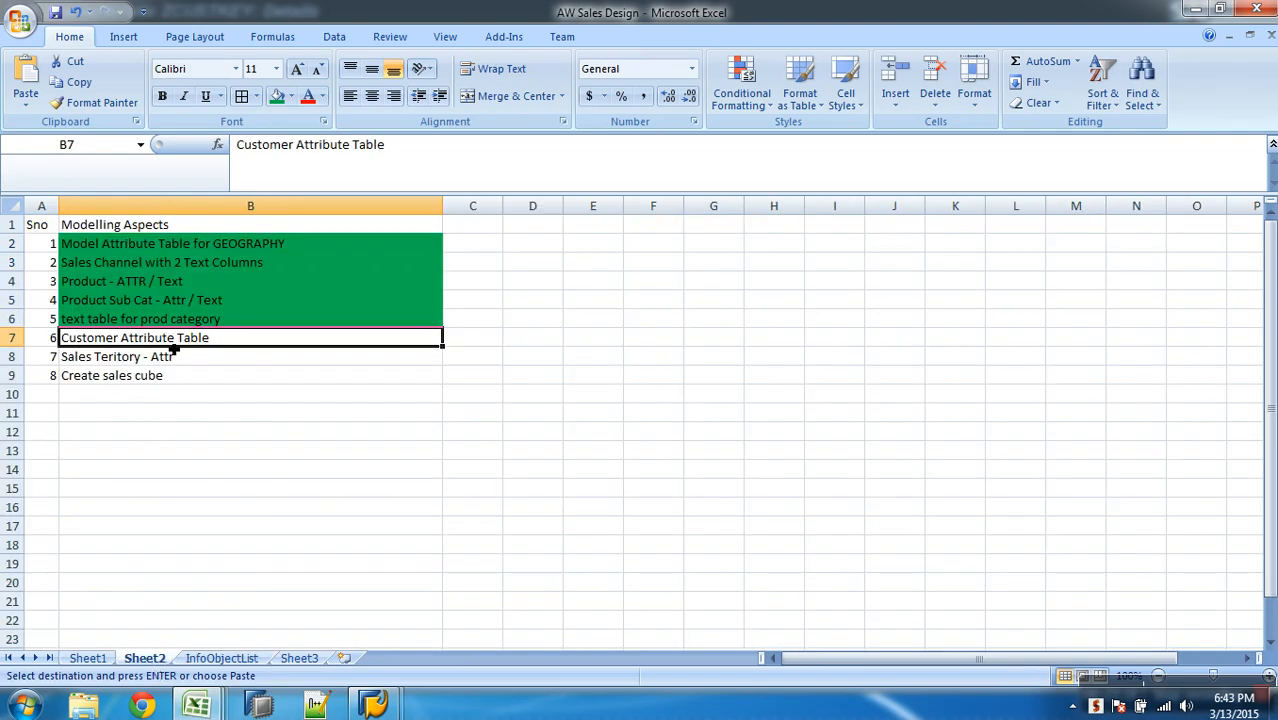
click(277, 95)
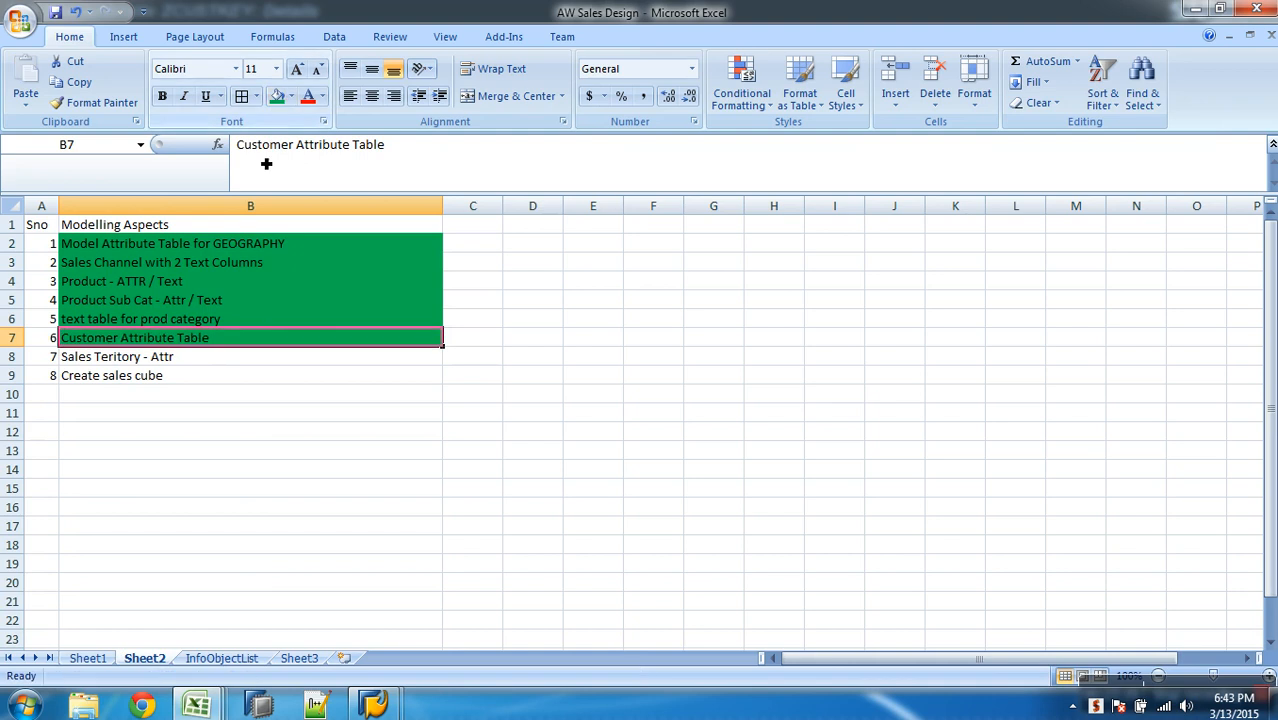
Examine SalesTerritoryKey and its region, country and group attributes in the data model on Sheet1
click(98, 660)
click(838, 340)
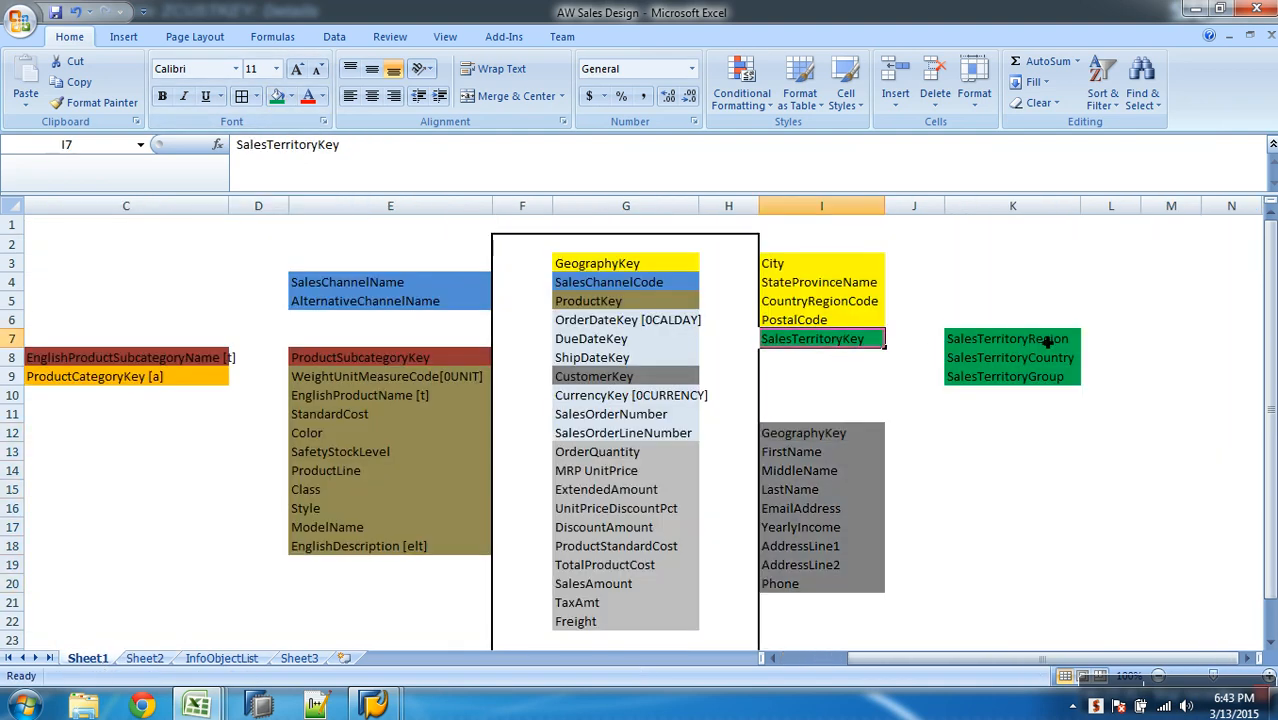
click(221, 659)
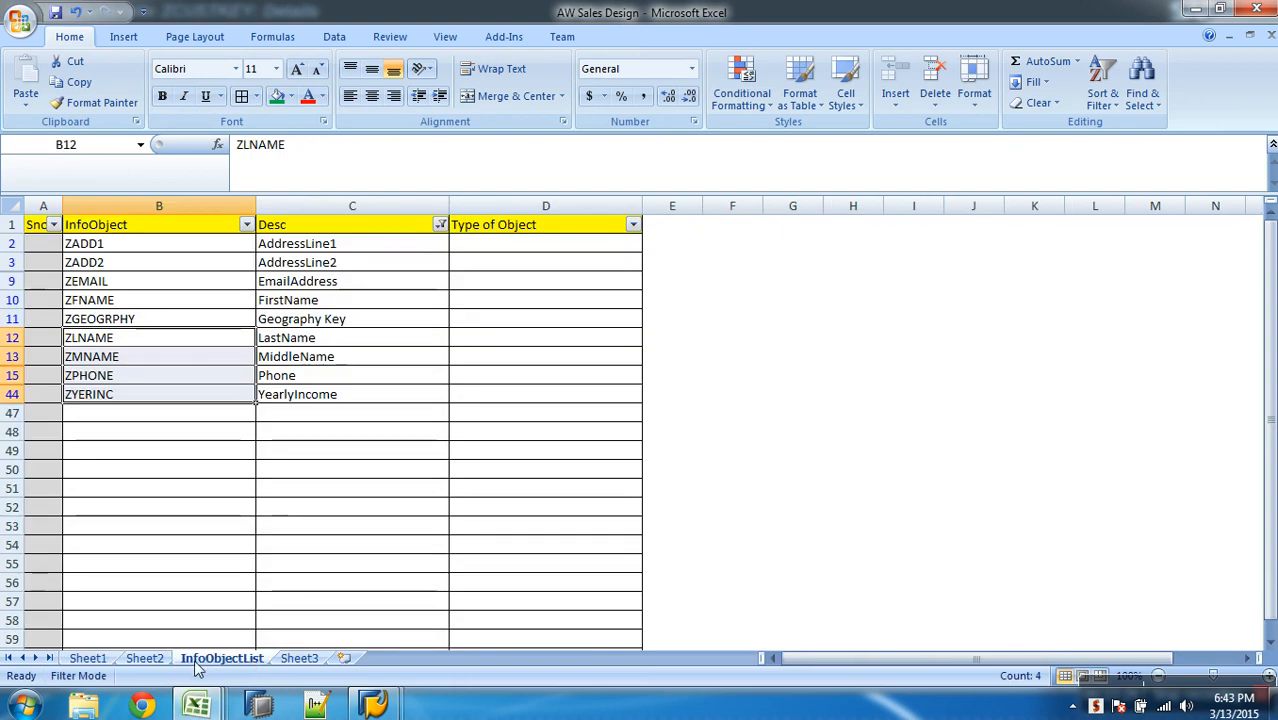
click(88, 659)
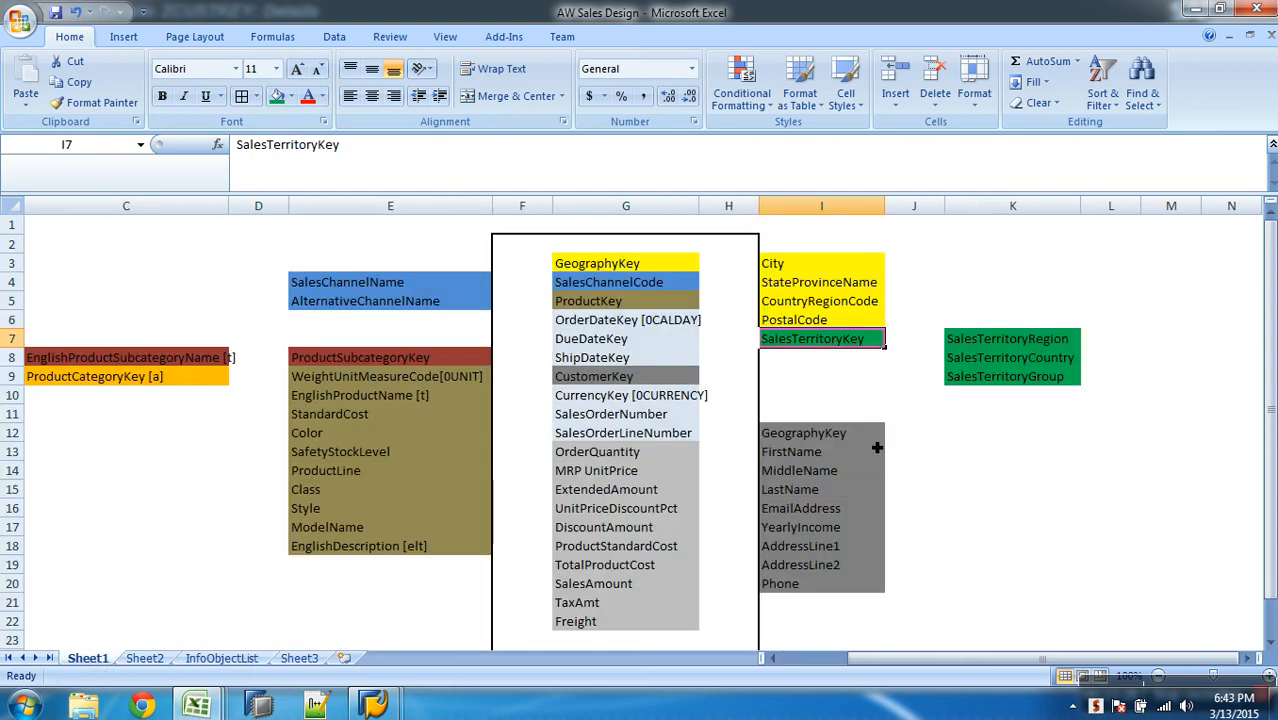
drag(1033, 342, 1050, 383)
Filter the InfoObjectList descriptions to SalesTerritoryCountry, SalesTerritoryGroup and SalesTerritoryRegion only
click(218, 660)
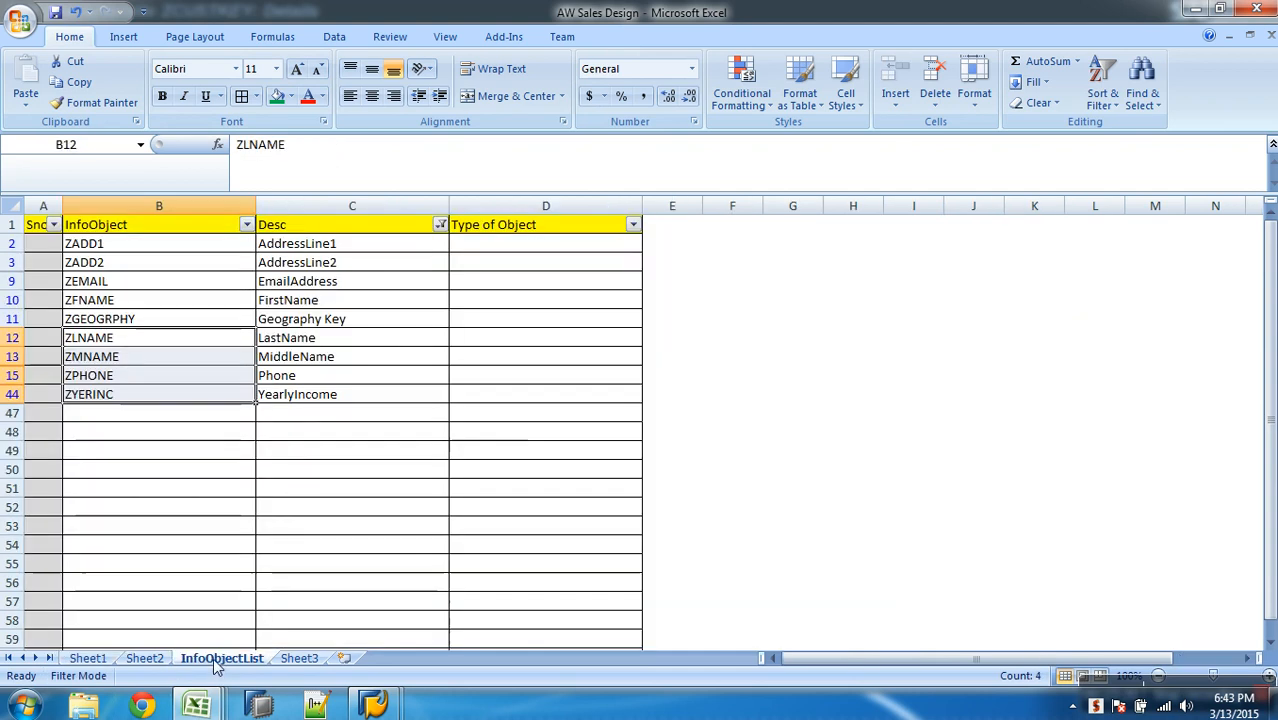
click(440, 225)
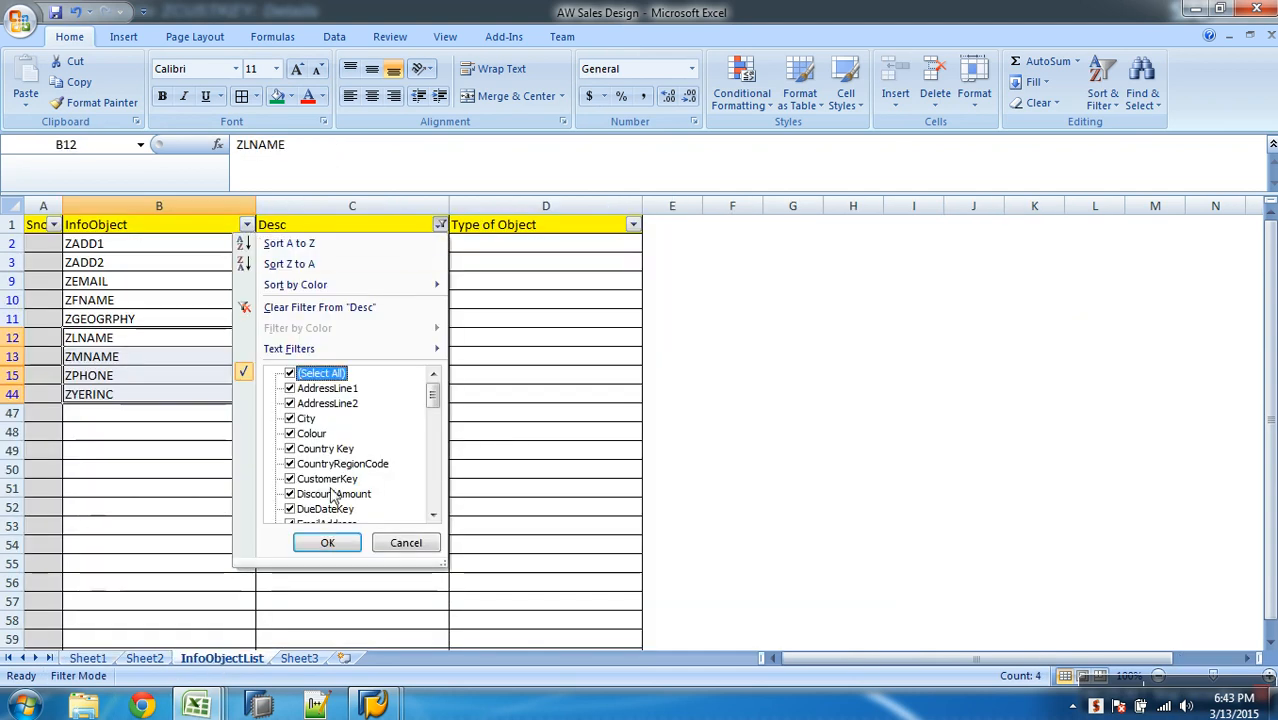
click(324, 375)
click(436, 491)
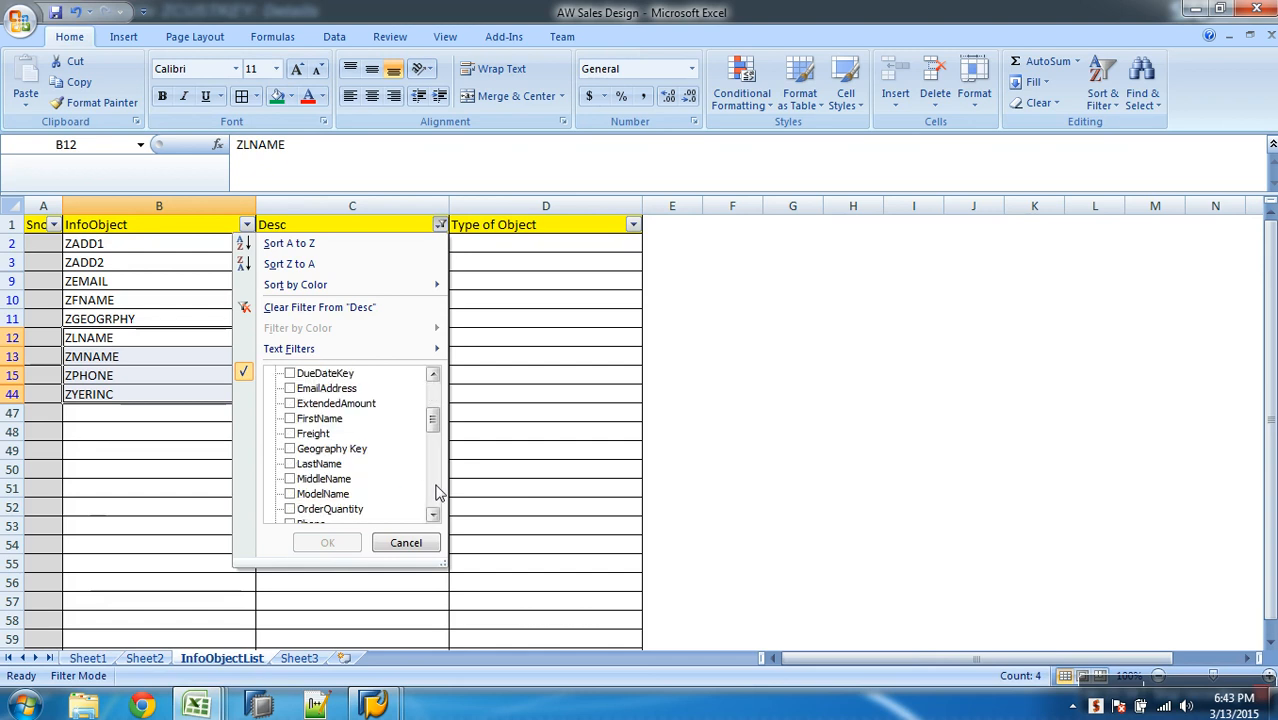
click(436, 491)
click(436, 491)
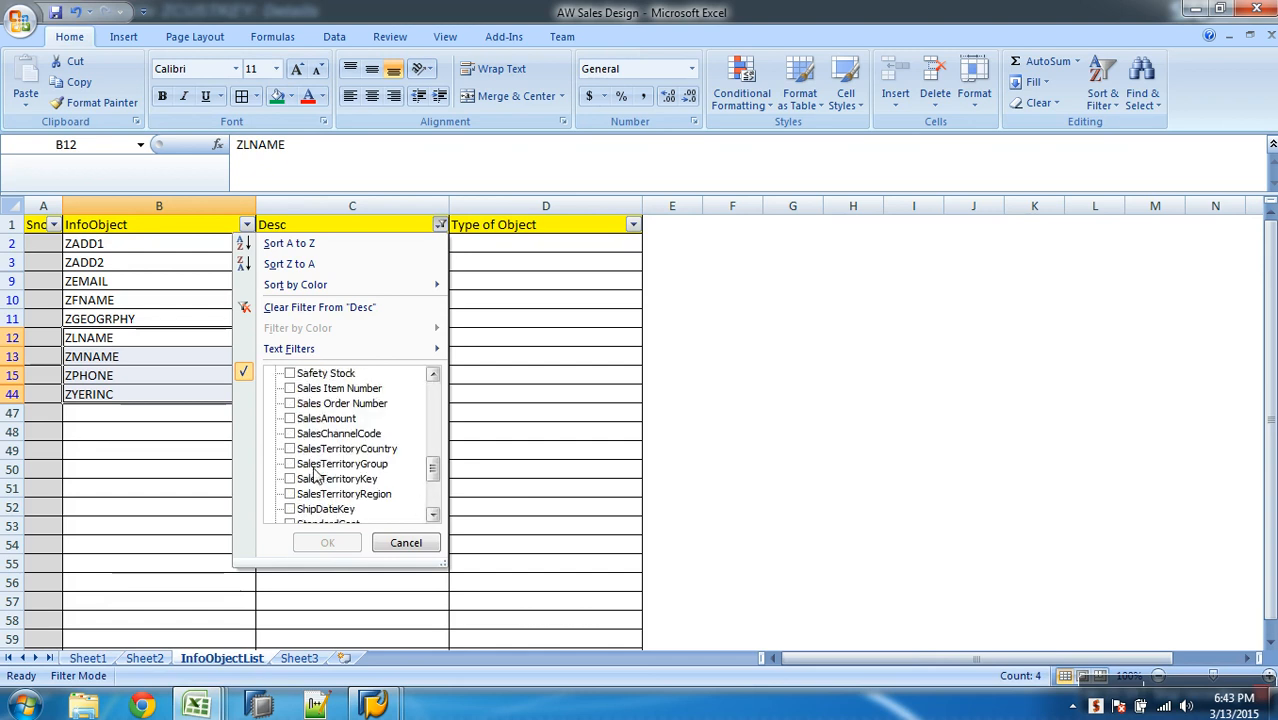
click(290, 450)
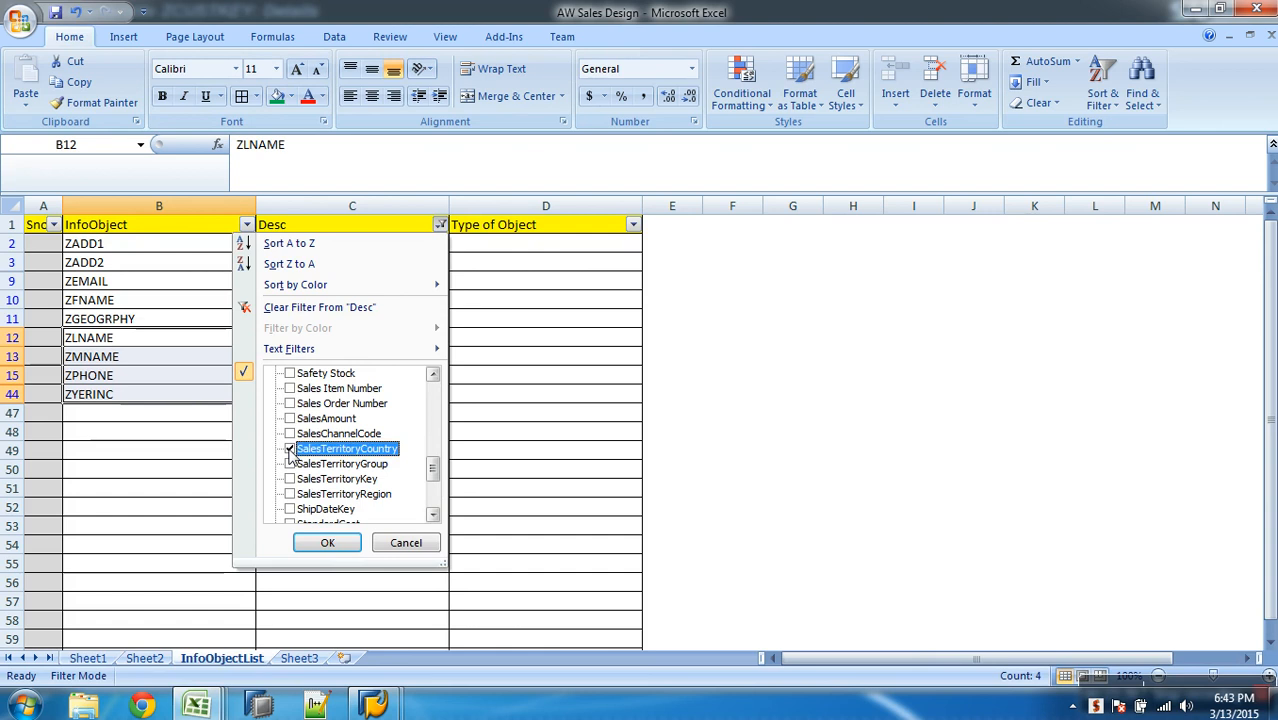
click(290, 464)
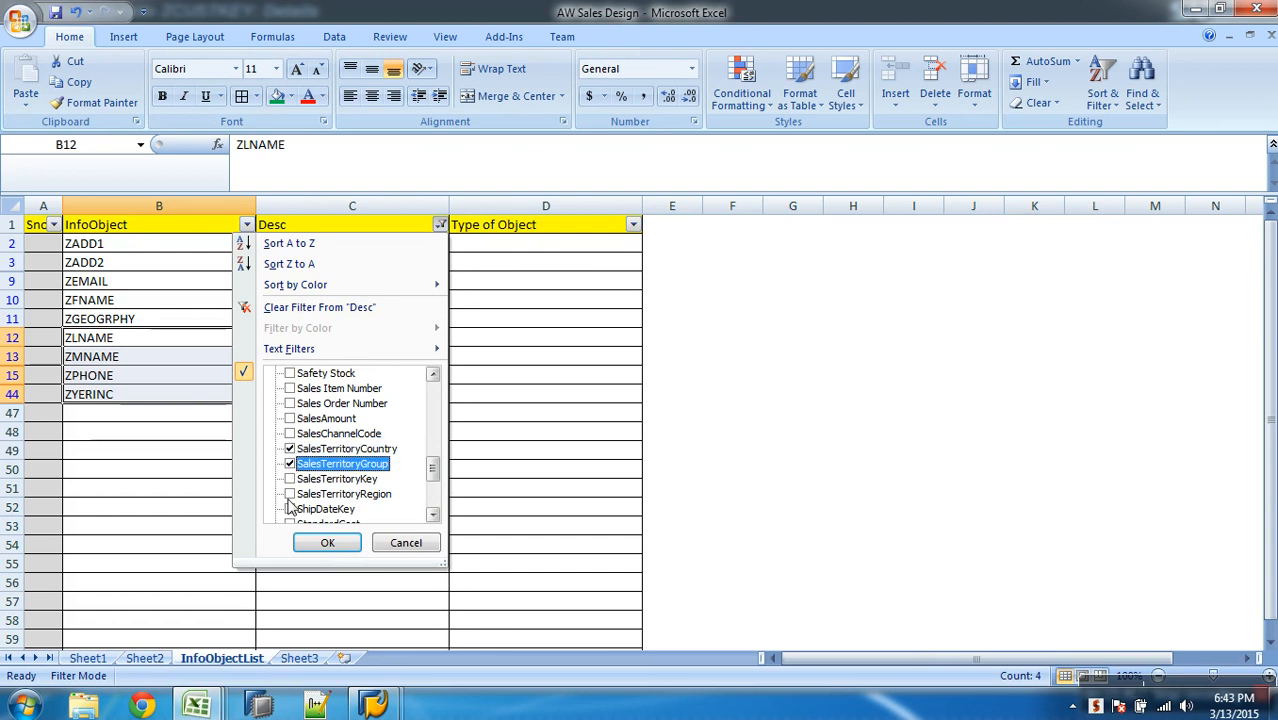
click(290, 494)
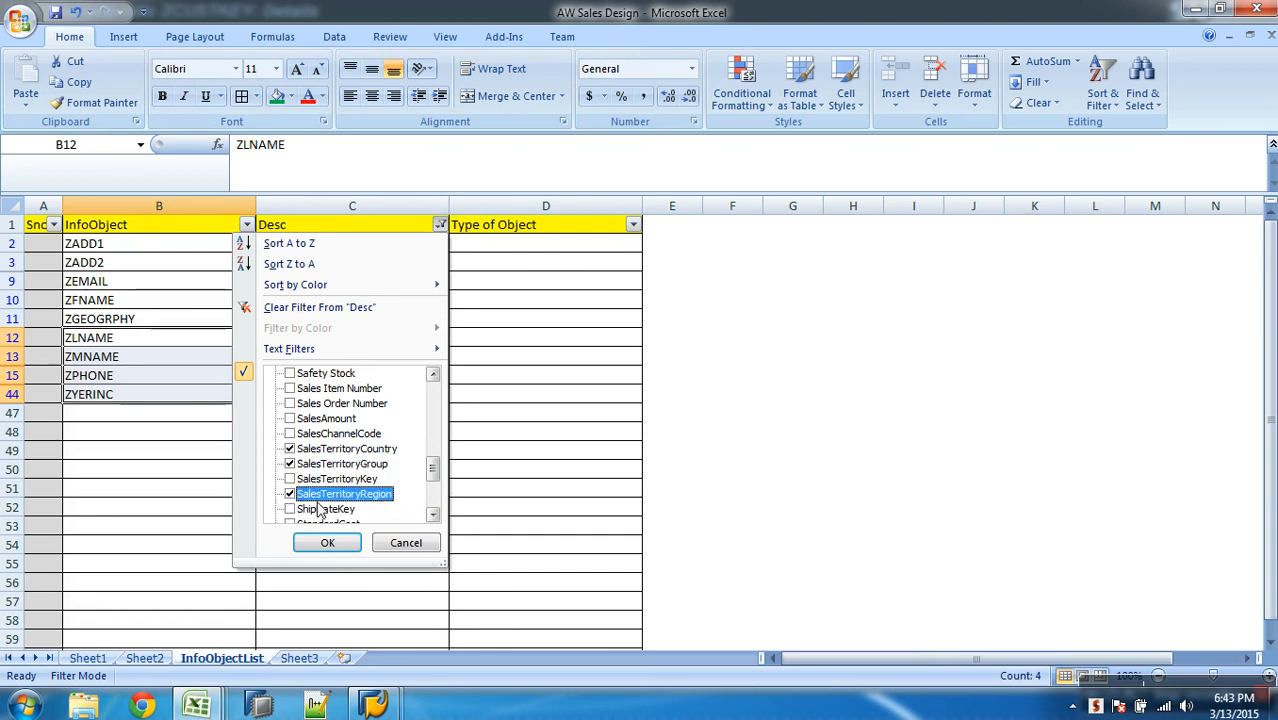
click(336, 544)
Copy the InfoObject names ZSTERCNT, ZSTERGRP and ZSTERREG from the list and switch to the SAP characteristic editor
drag(143, 247, 141, 281)
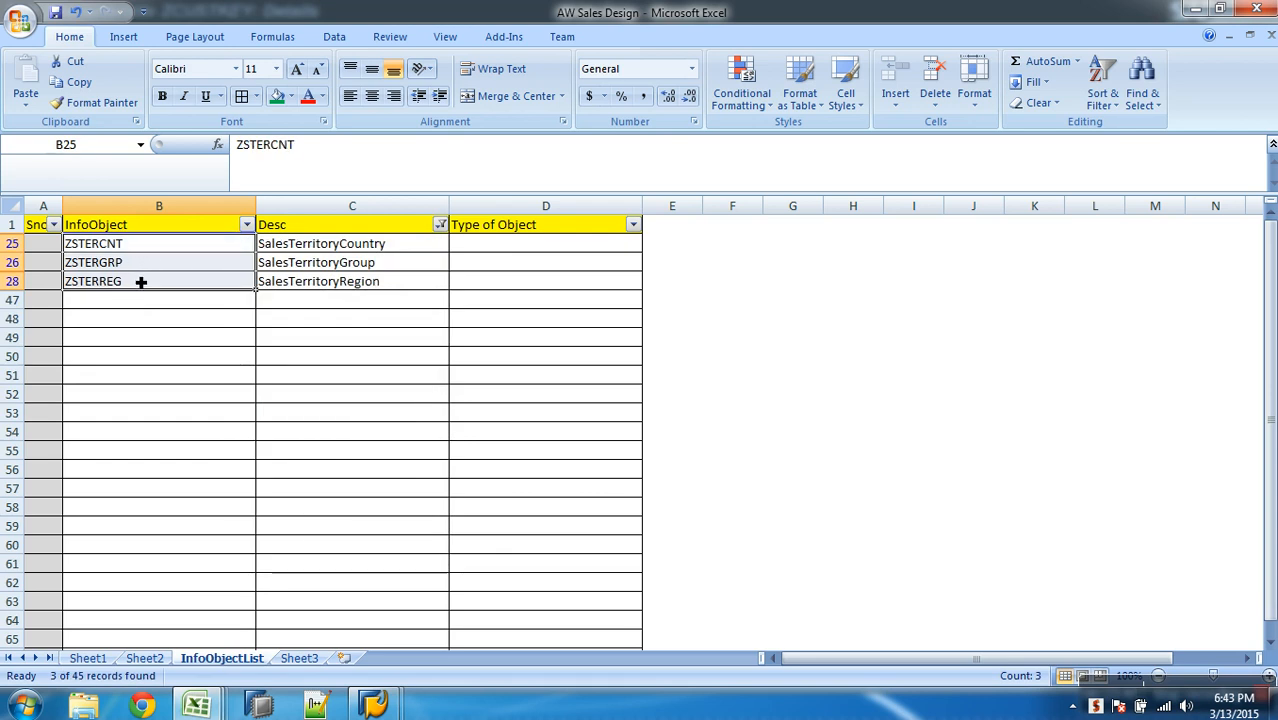
key(ctrl+c)
mouse_move(374, 705)
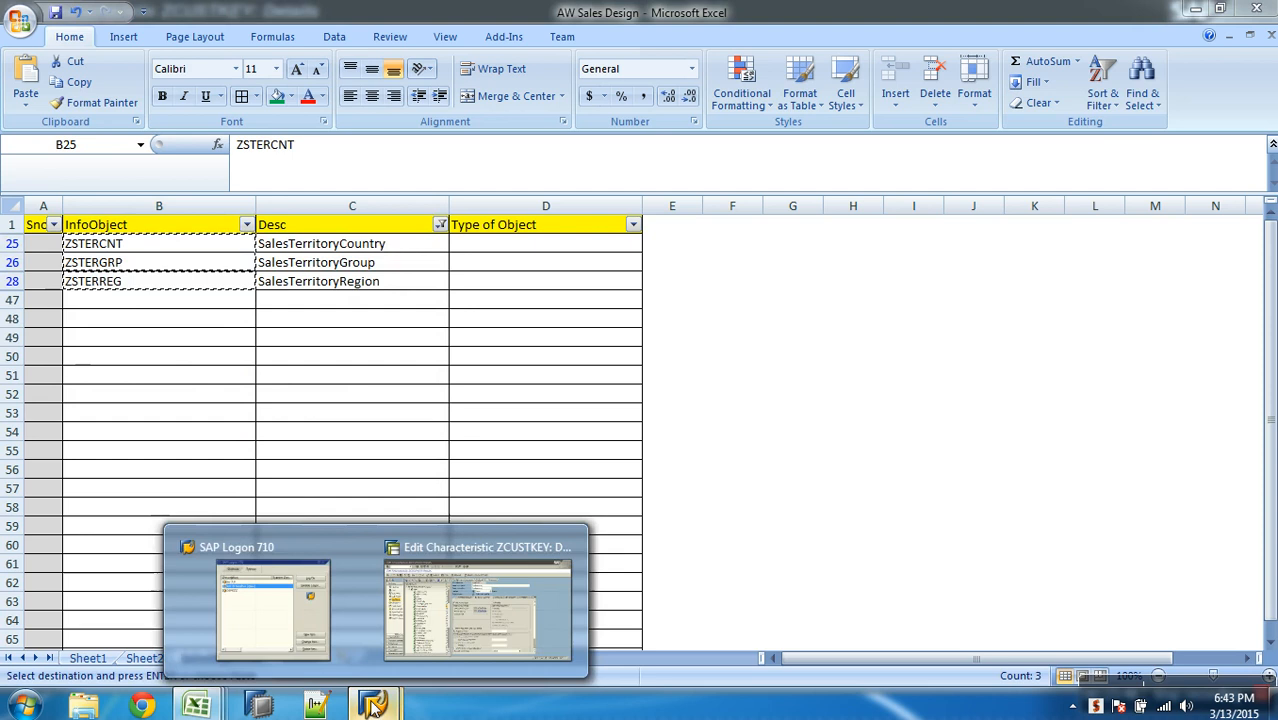
click(390, 625)
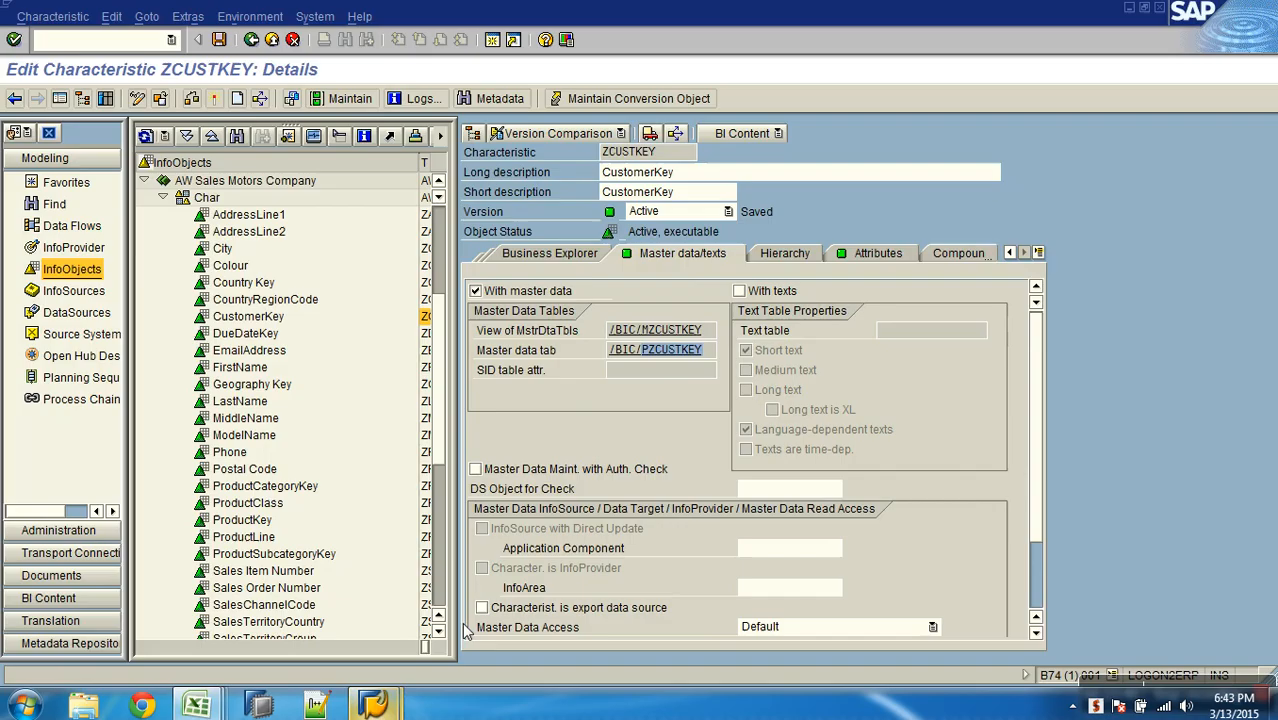
Leave the ZCUSTKEY details and open the SalesTerritoryKey InfoObject (ZSLSTRKEY) for changing
click(271, 40)
click(274, 572)
scroll(276, 585, down, 1)
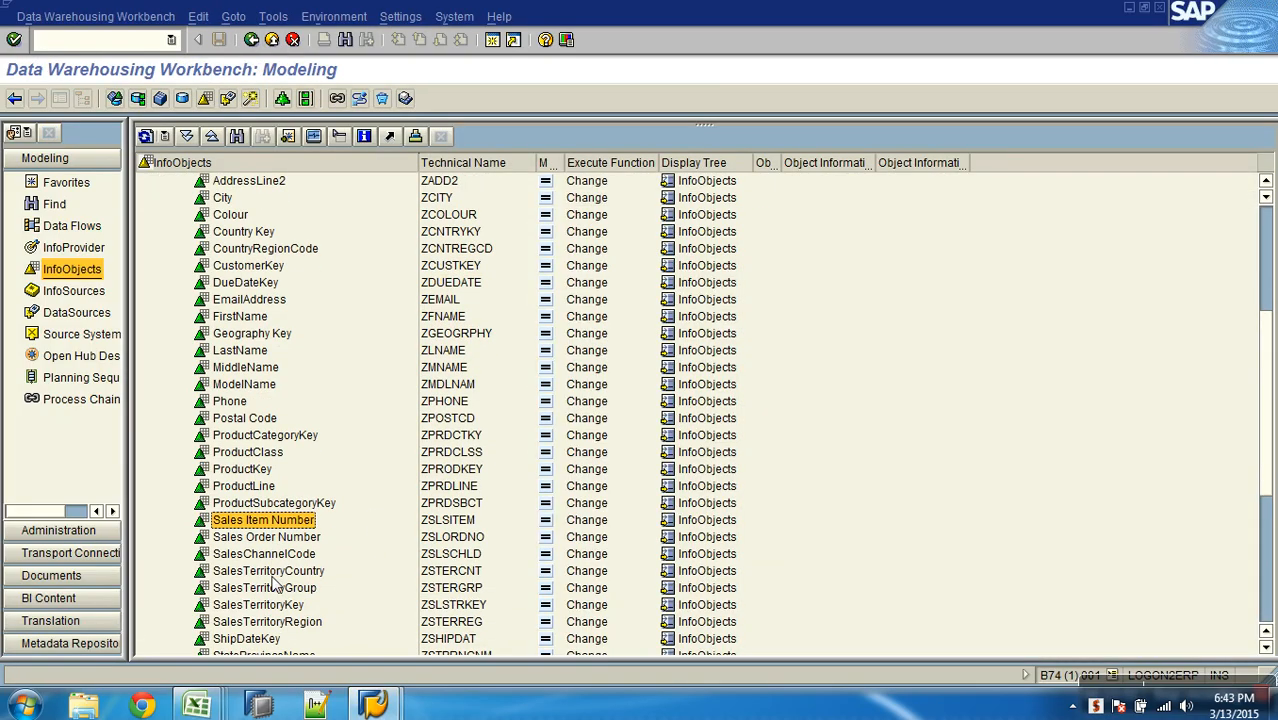
right_click(296, 610)
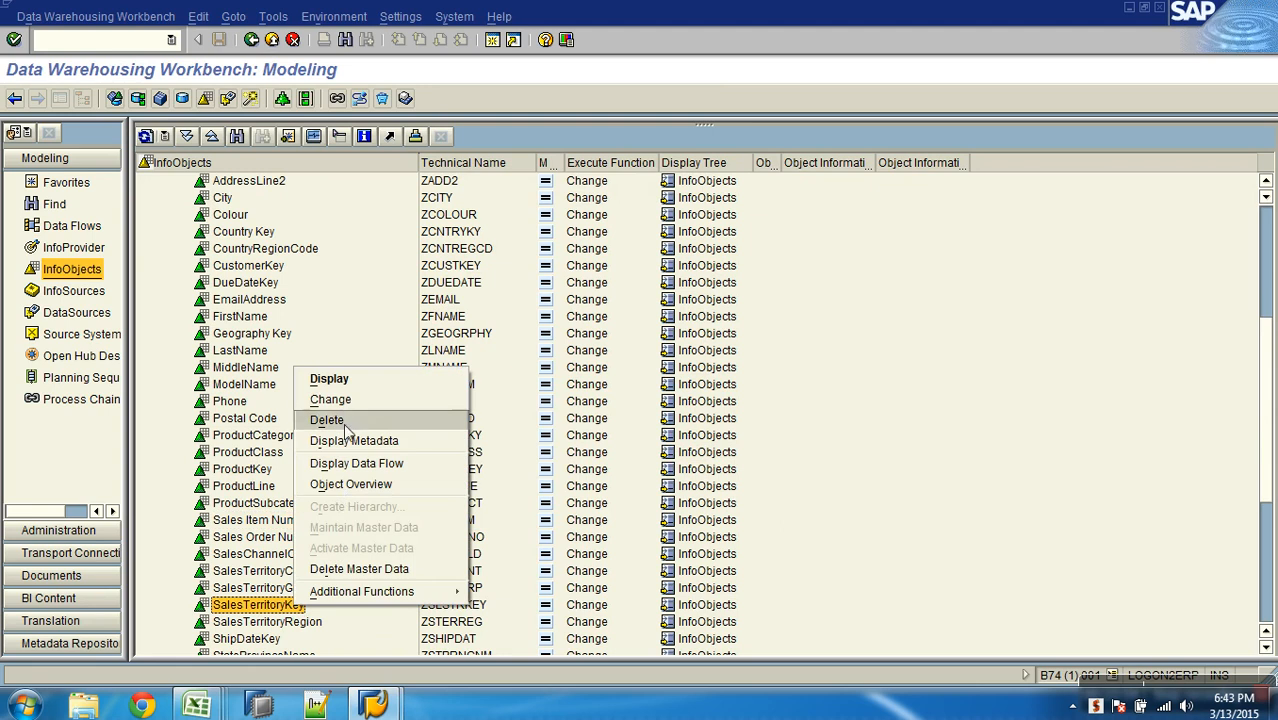
click(331, 400)
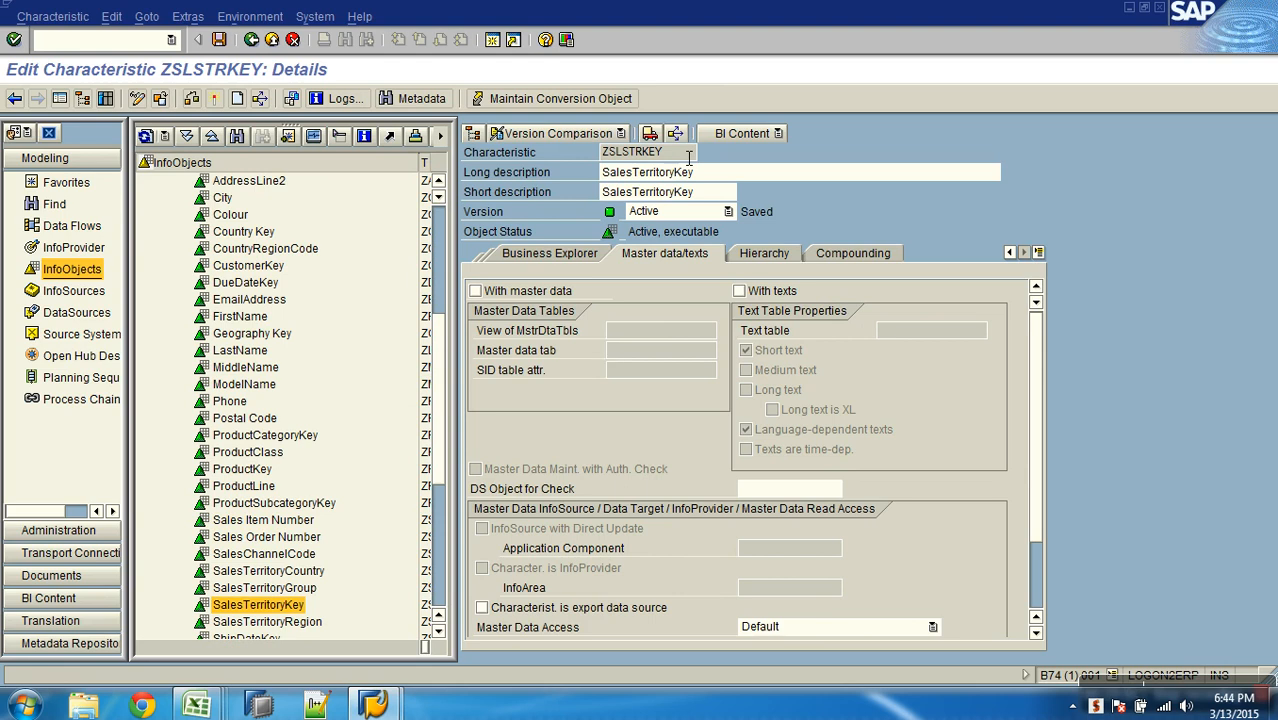
Enable master data for ZSLSTRKEY and add the copied ZSTERCNT, ZSTERGRP and ZSTERREG as its attributes
click(476, 291)
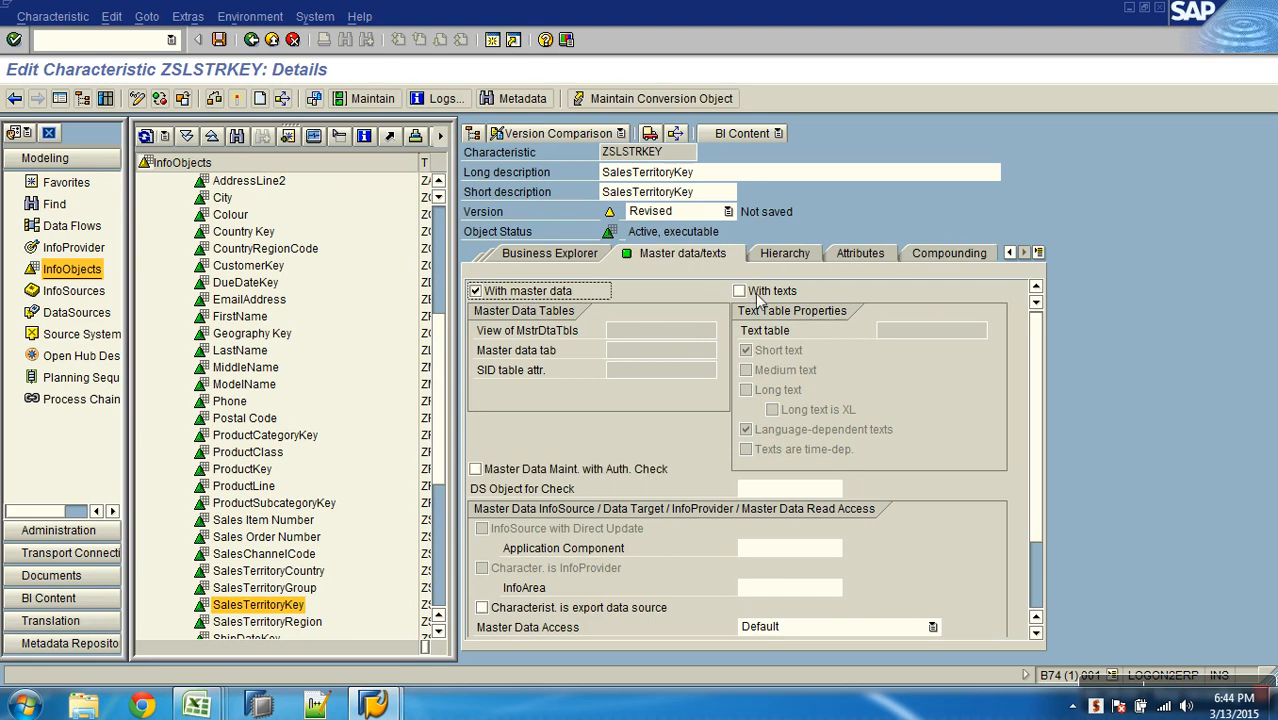
click(856, 253)
click(559, 371)
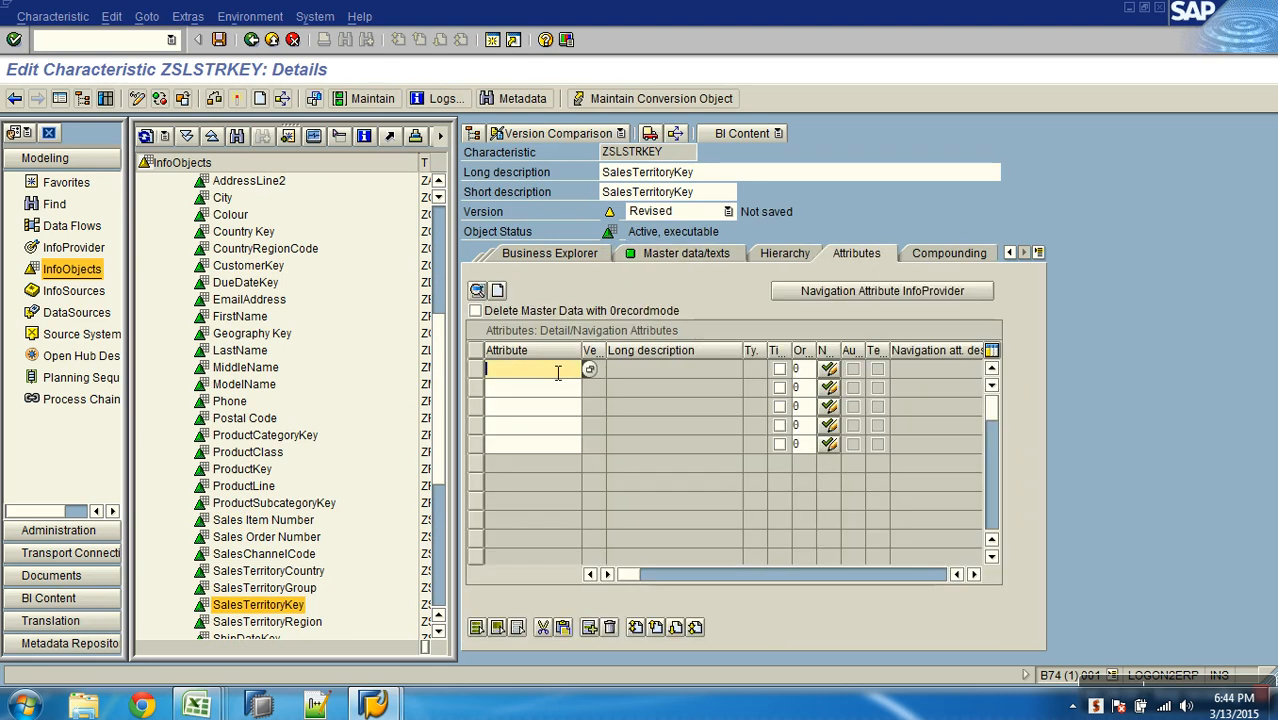
key(ctrl+v)
key(Return)
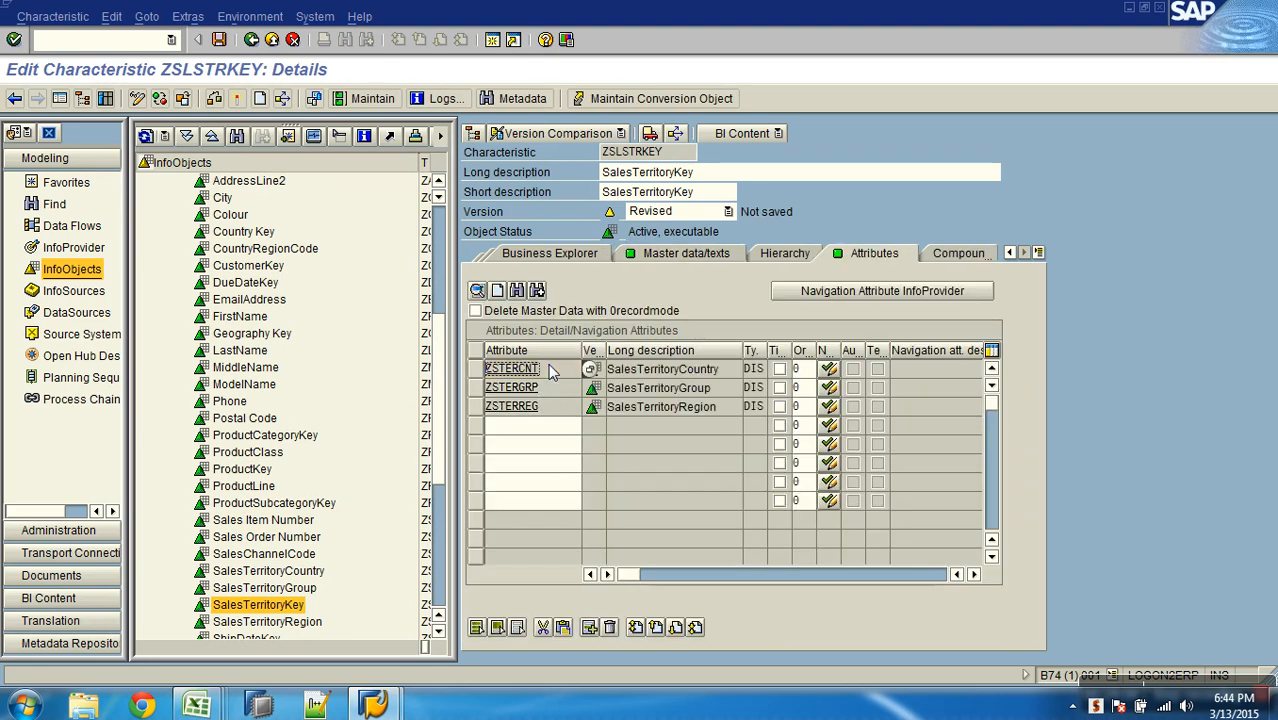
Activate ZSLSTRKEY, check its generated master data table and return to the InfoObjects tree
click(237, 99)
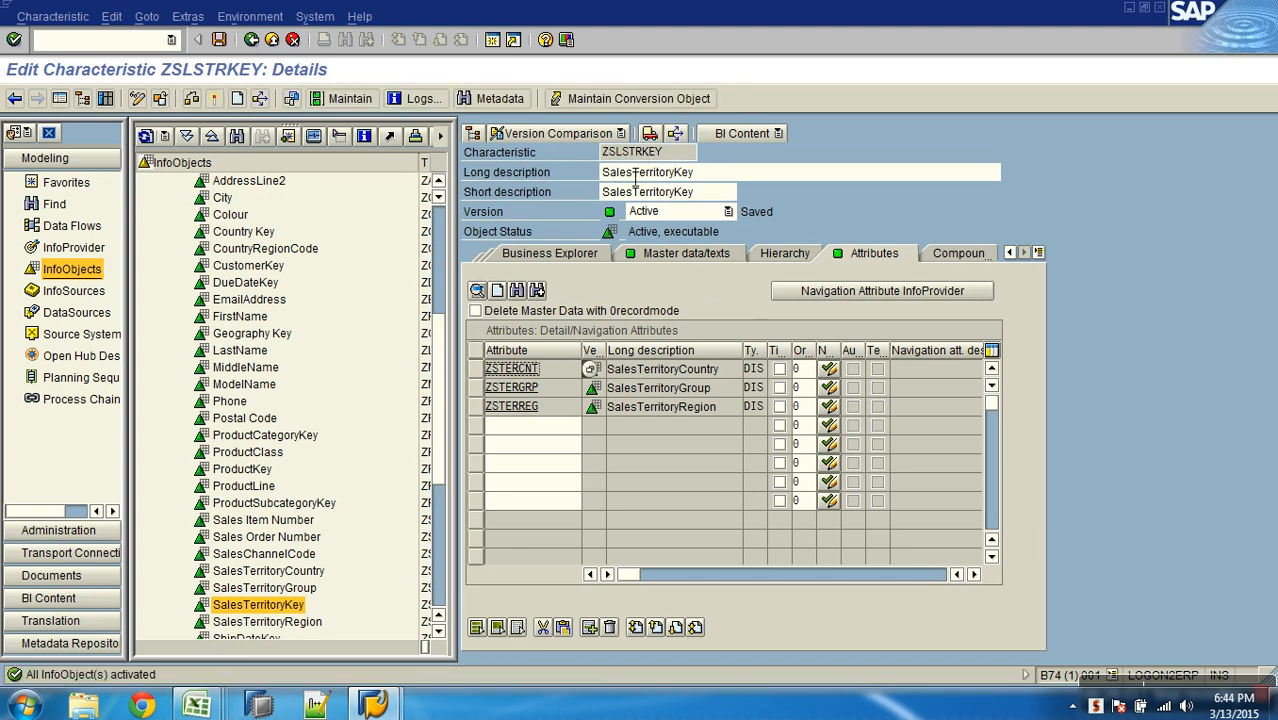
click(688, 254)
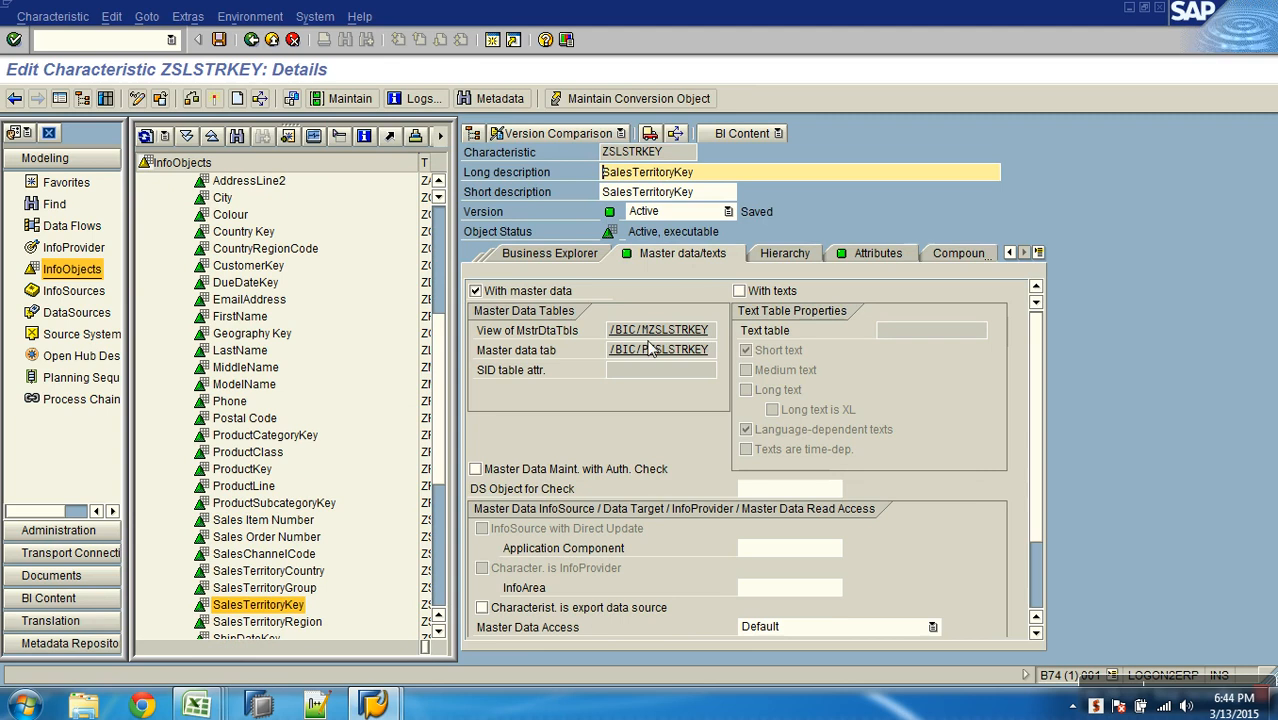
drag(647, 350, 719, 355)
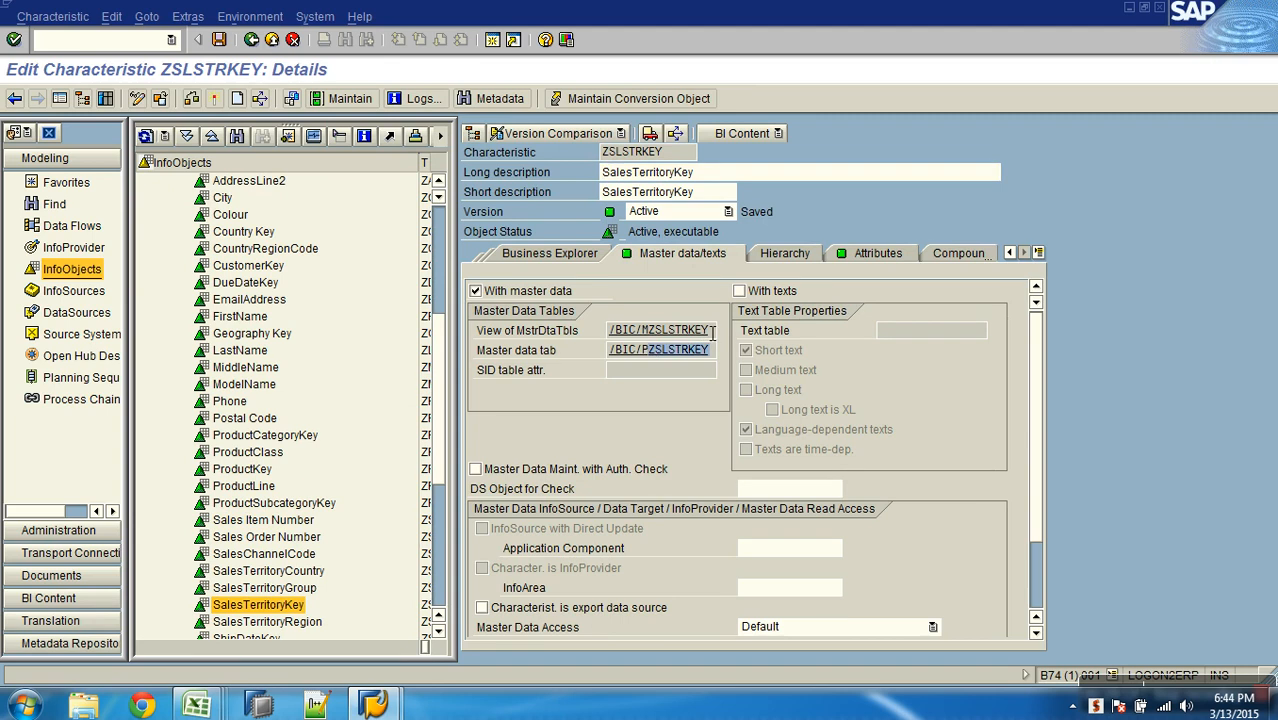
click(271, 40)
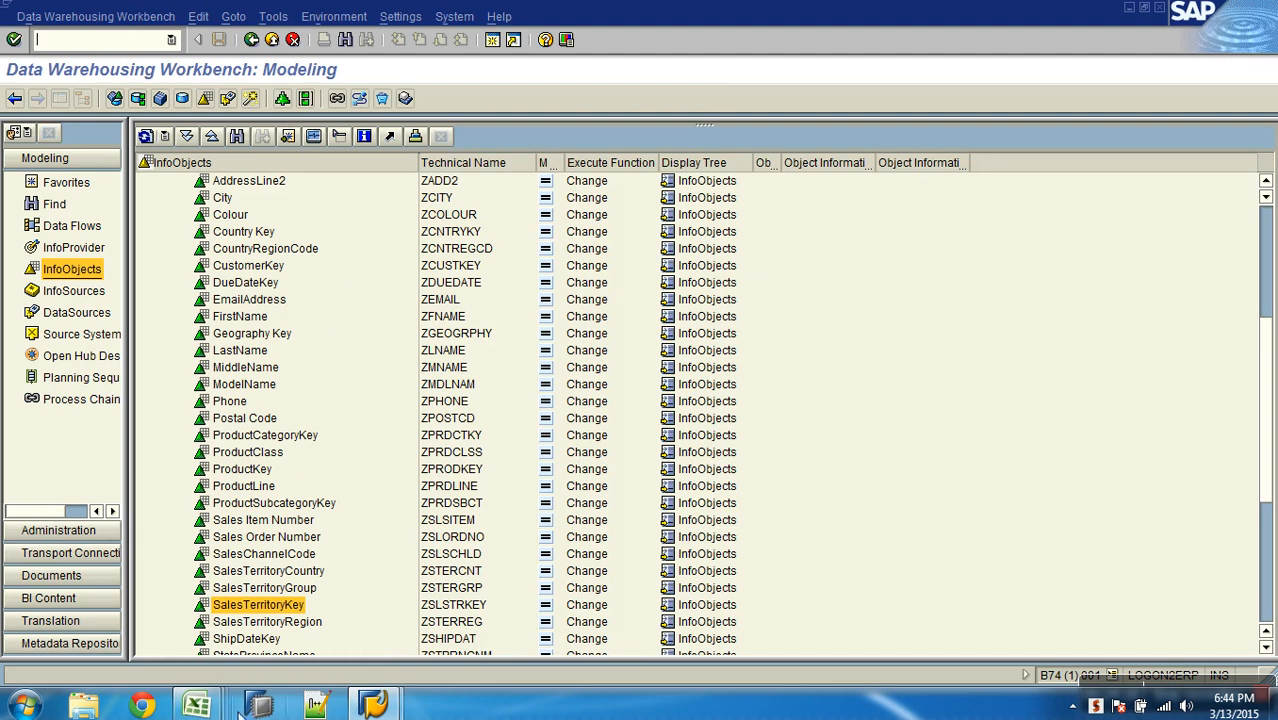
Switch to the AW Sales Design workbook in Excel and fill the Sales Teritory - Attr entry on Sheet2 green
click(200, 706)
click(185, 626)
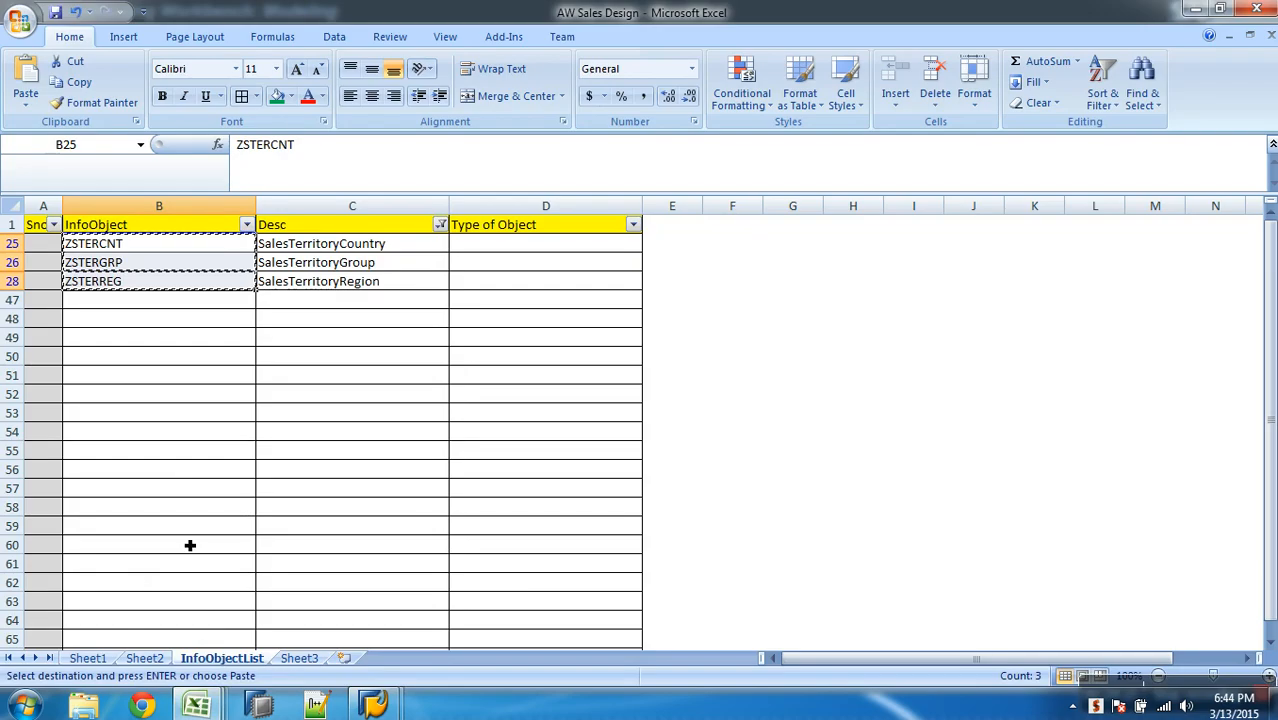
click(146, 658)
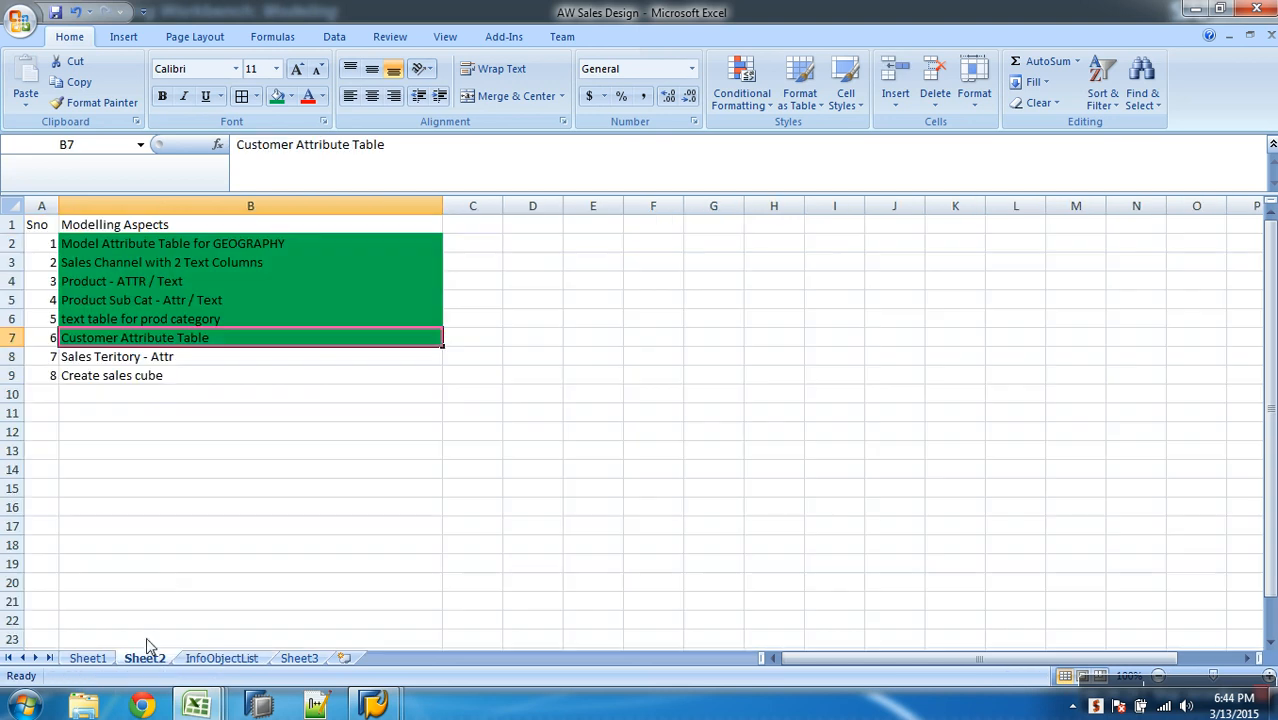
drag(165, 365, 173, 378)
click(180, 365)
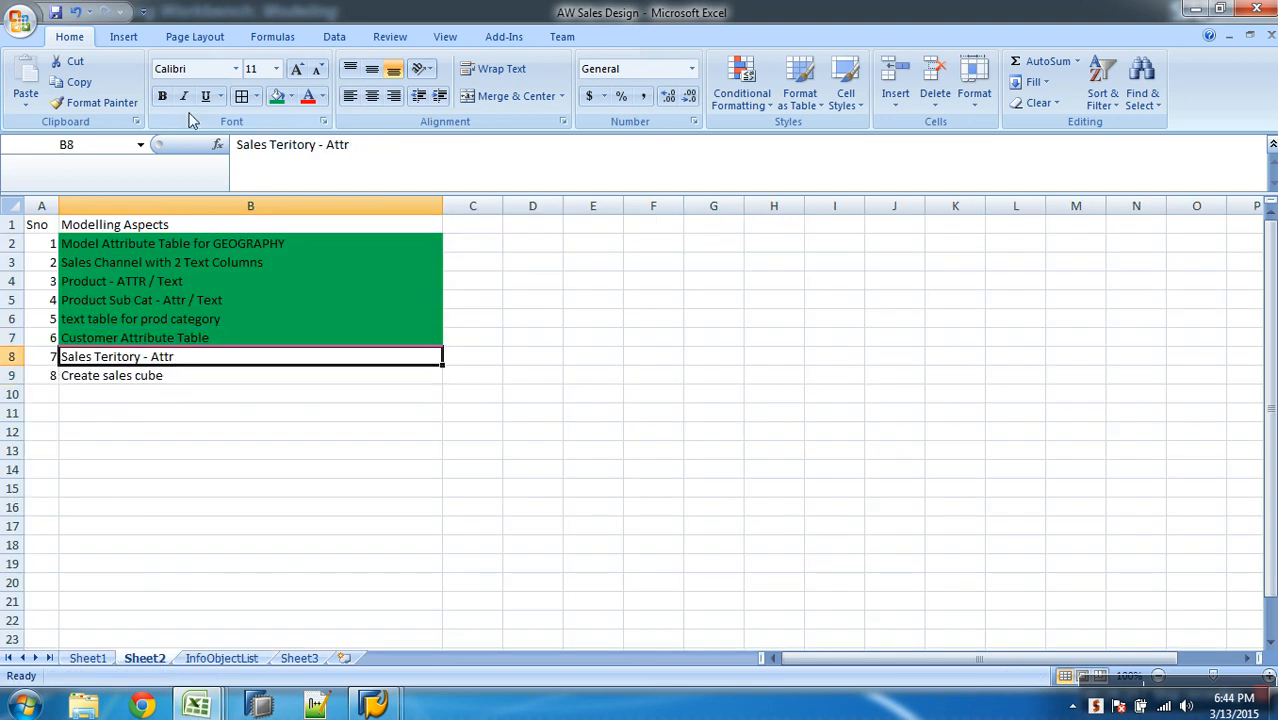
click(276, 96)
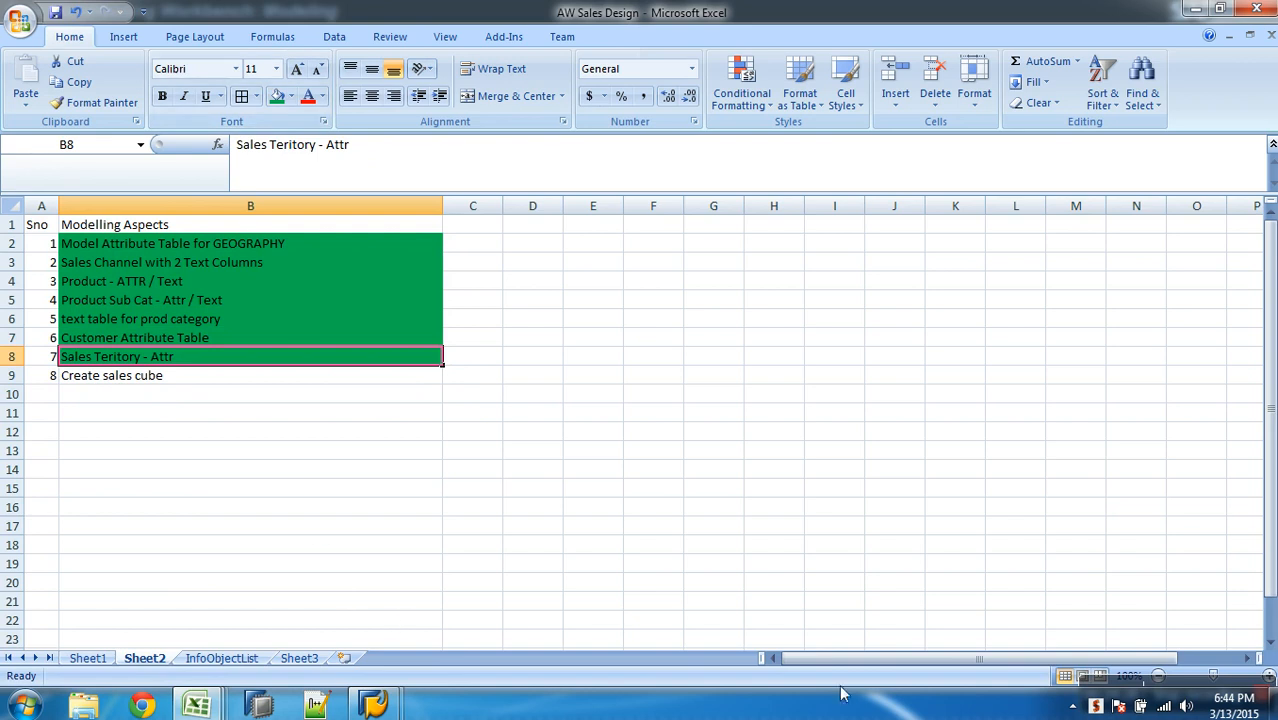